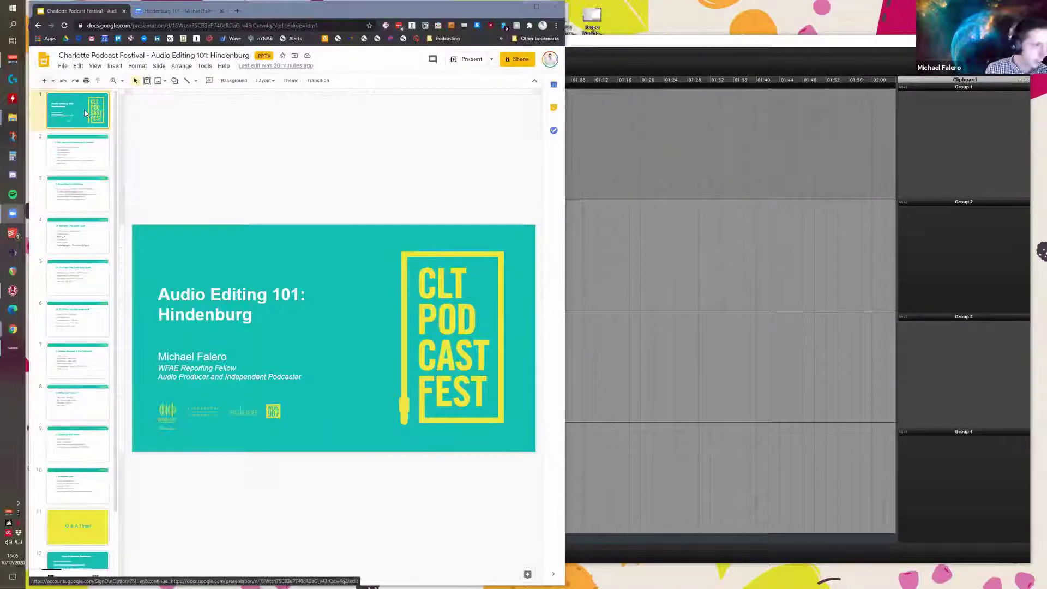
Step: Show slide 2, "The Layout and Setting Up A Session", in the Audio Editing 101 presentation
{"action": "left_click", "coordinate": [424, 187]}
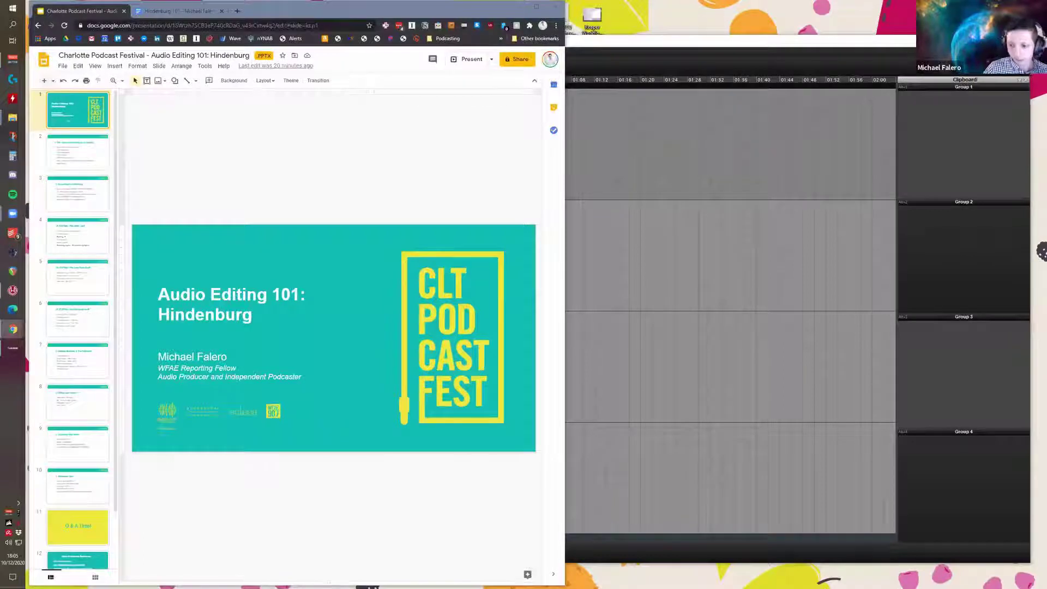
{"action": "left_click", "coordinate": [92, 151]}
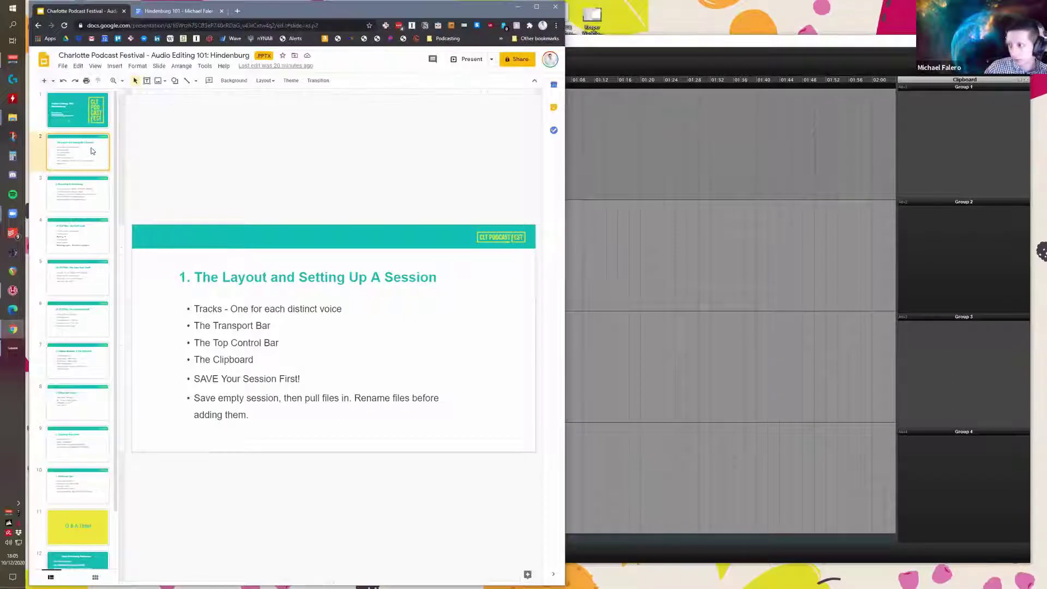
Step: Switch to the Hindenburg window and maximize it to fill the screen
{"action": "left_click", "coordinate": [713, 183]}
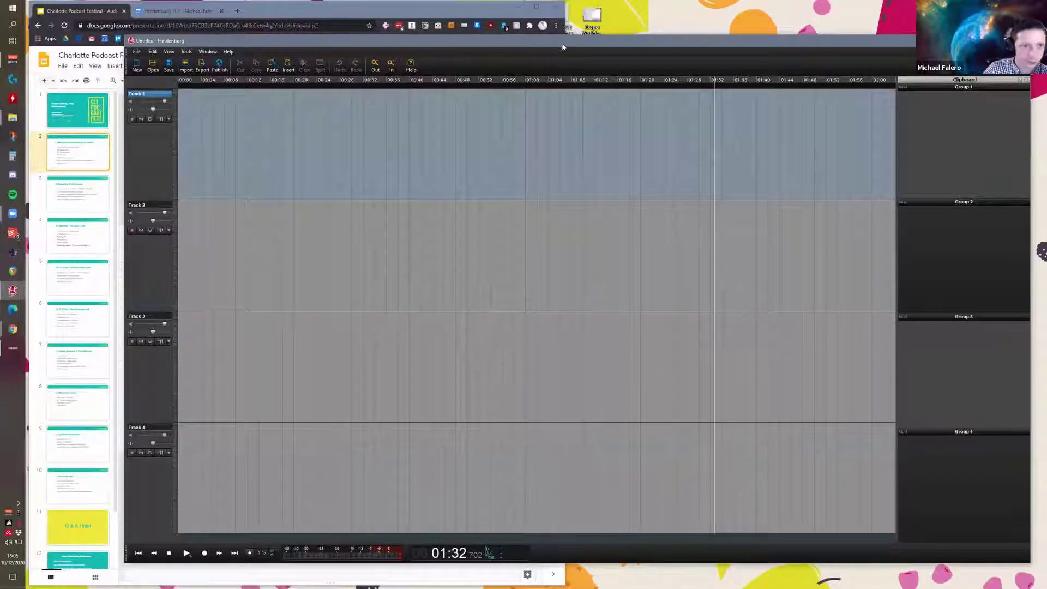
{"action": "left_click_drag", "start_coordinate": [540, 43], "coordinate": [541, 43]}
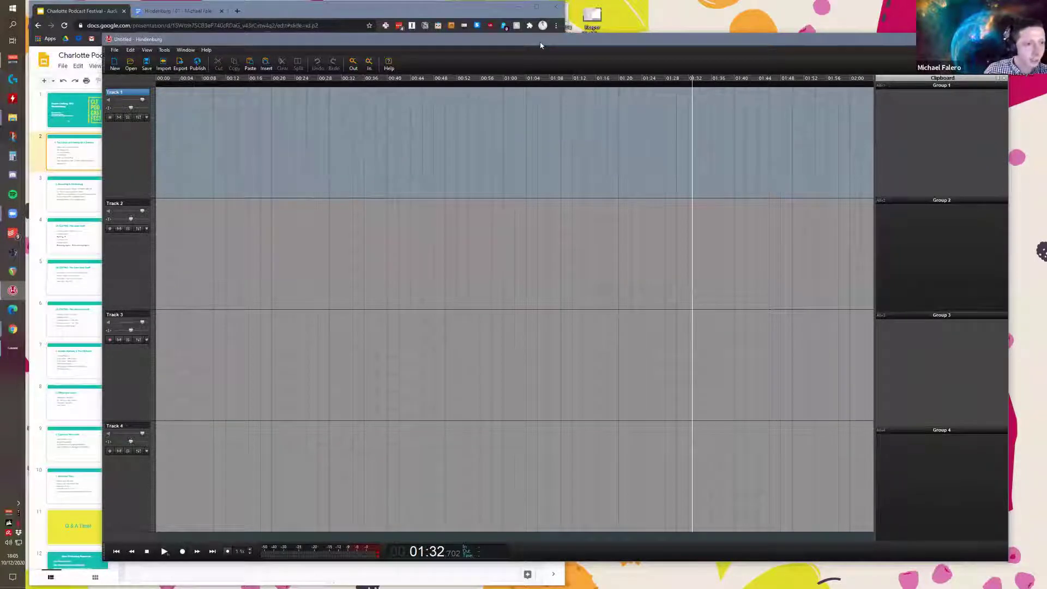
{"action": "double_click", "coordinate": [407, 43]}
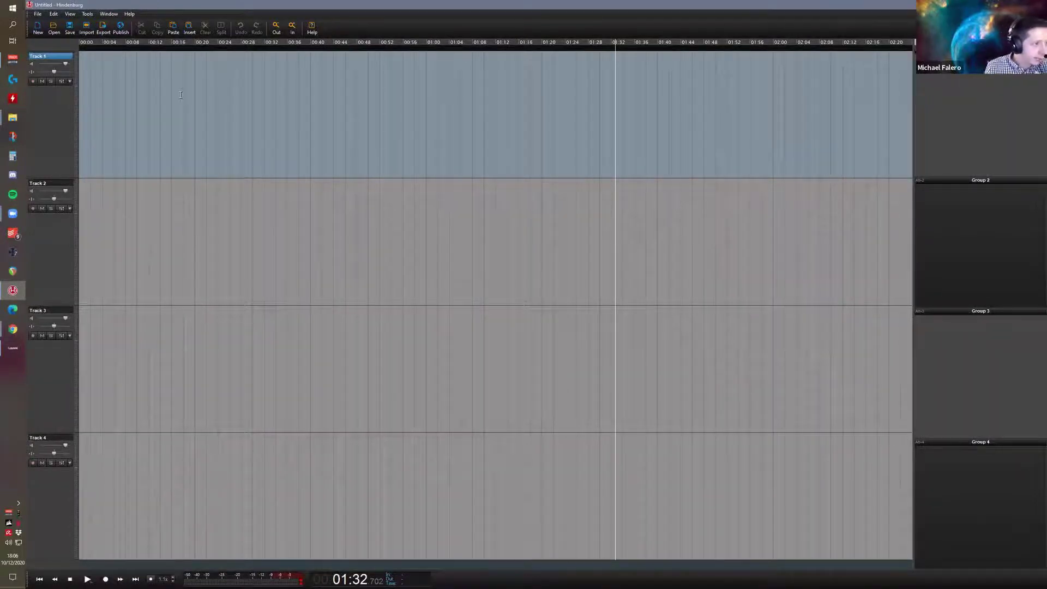
Step: Make each of the four tracks active in turn near the start of the timeline, finishing on Track 1
{"action": "left_click", "coordinate": [128, 262]}
{"action": "left_click", "coordinate": [145, 411]}
{"action": "left_click", "coordinate": [132, 456]}
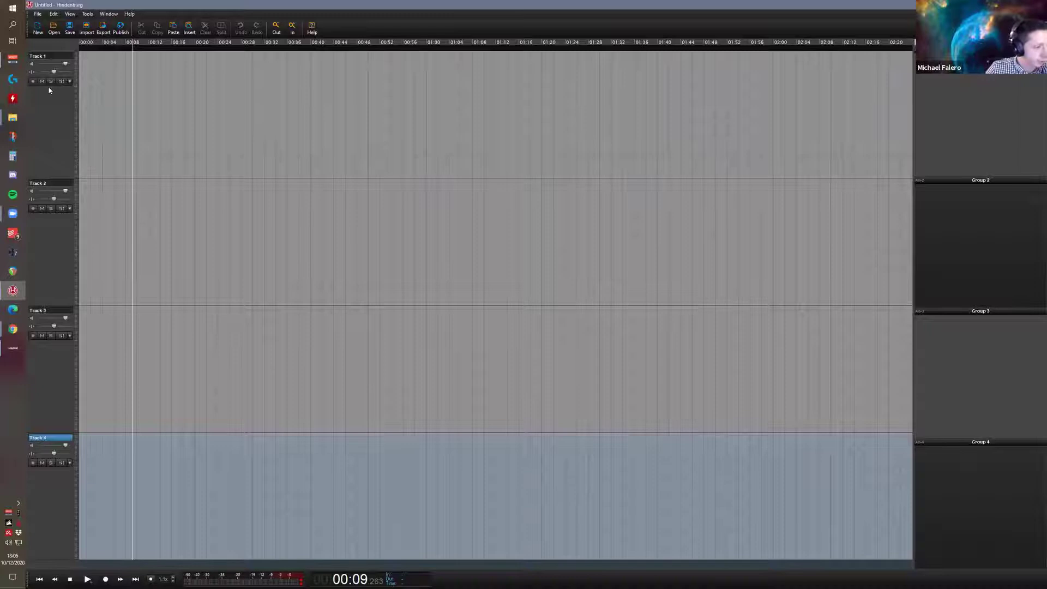
{"action": "left_click", "coordinate": [135, 133]}
{"action": "left_click", "coordinate": [133, 240]}
{"action": "left_click", "coordinate": [133, 148]}
{"action": "left_click", "coordinate": [120, 210]}
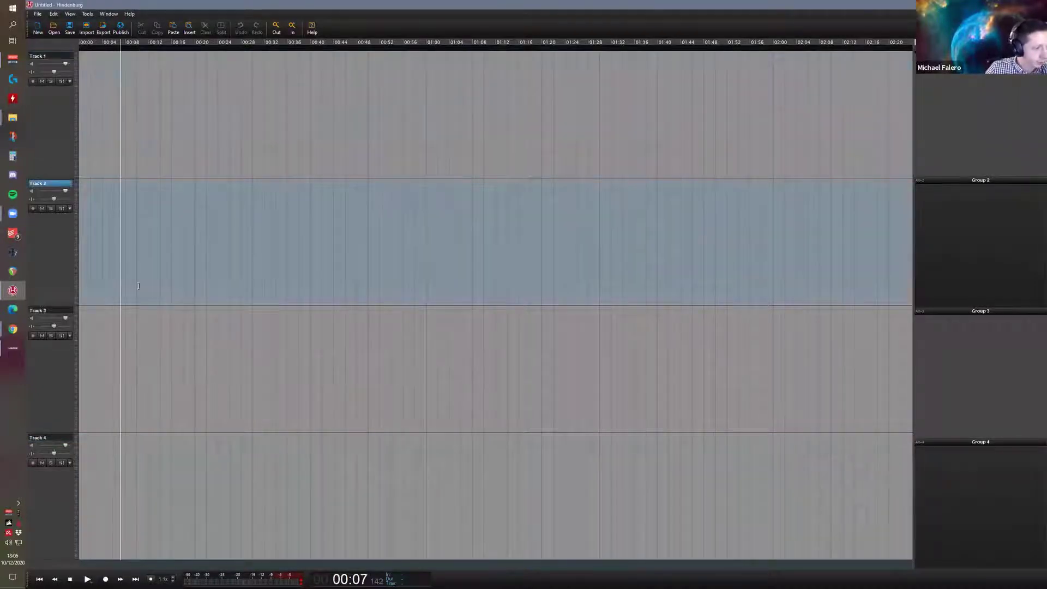
{"action": "left_click", "coordinate": [151, 348]}
{"action": "left_click", "coordinate": [154, 458]}
{"action": "left_click", "coordinate": [144, 376]}
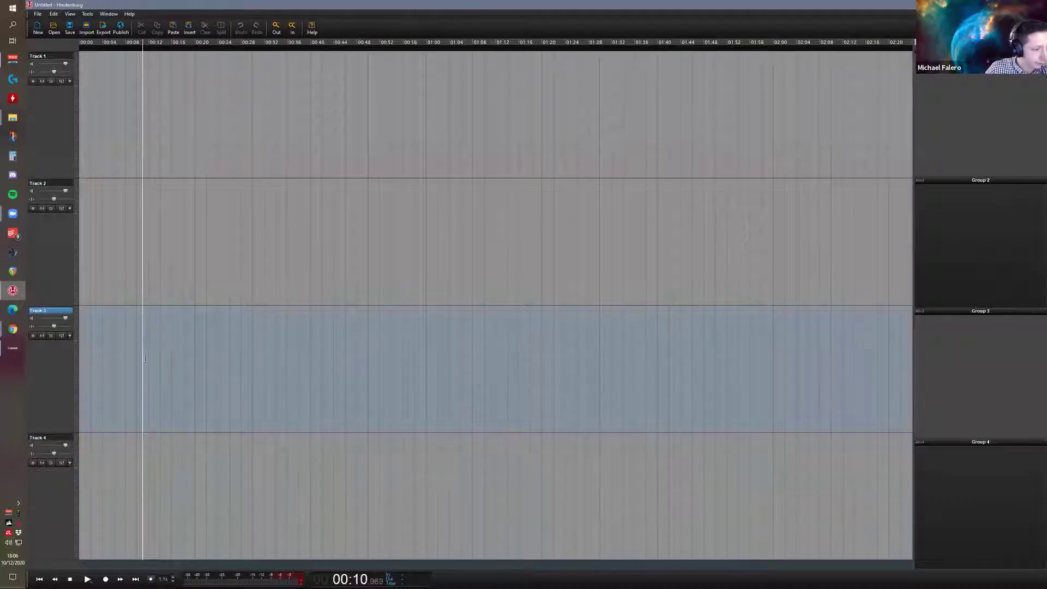
{"action": "left_click", "coordinate": [179, 491]}
{"action": "left_click", "coordinate": [143, 156]}
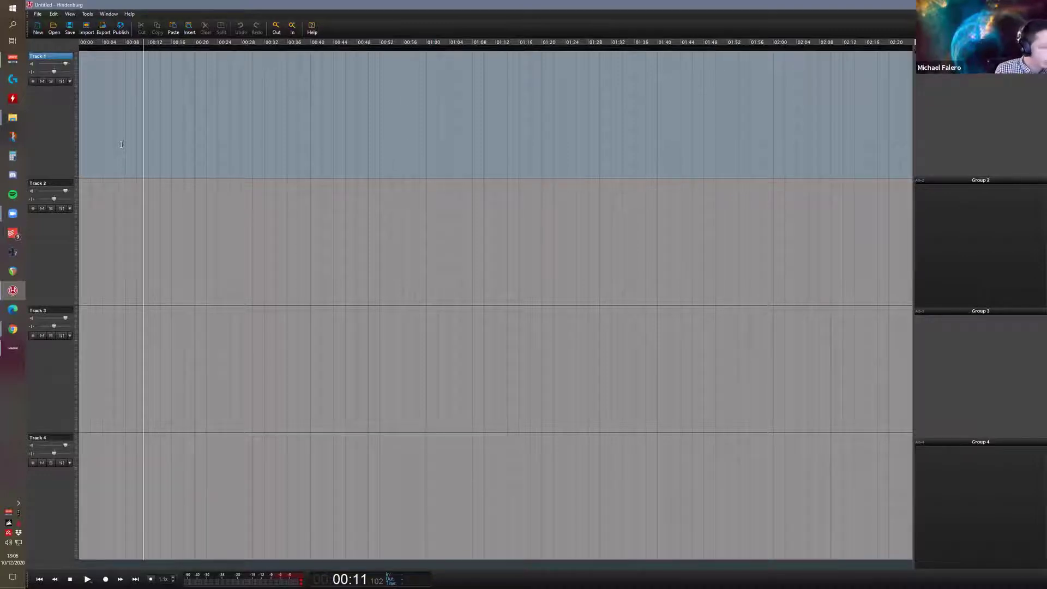
Step: Select a range of the timeline from about 00:26 to 01:34, place it on Track 2, and clear it
{"action": "left_click_drag", "start_coordinate": [122, 145], "coordinate": [626, 221]}
{"action": "left_click", "coordinate": [264, 224]}
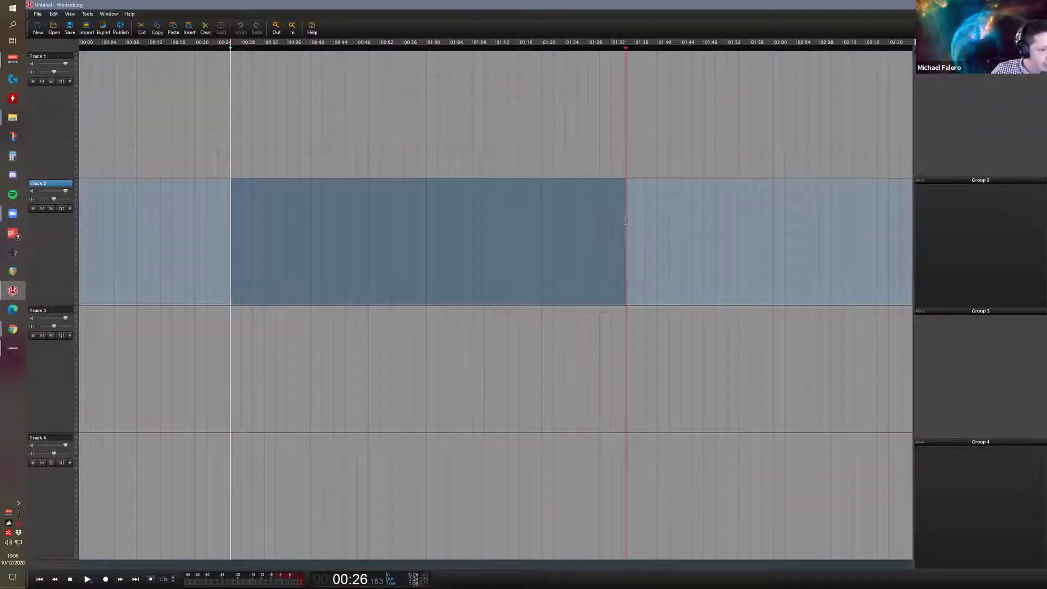
{"action": "key", "text": "Escape"}
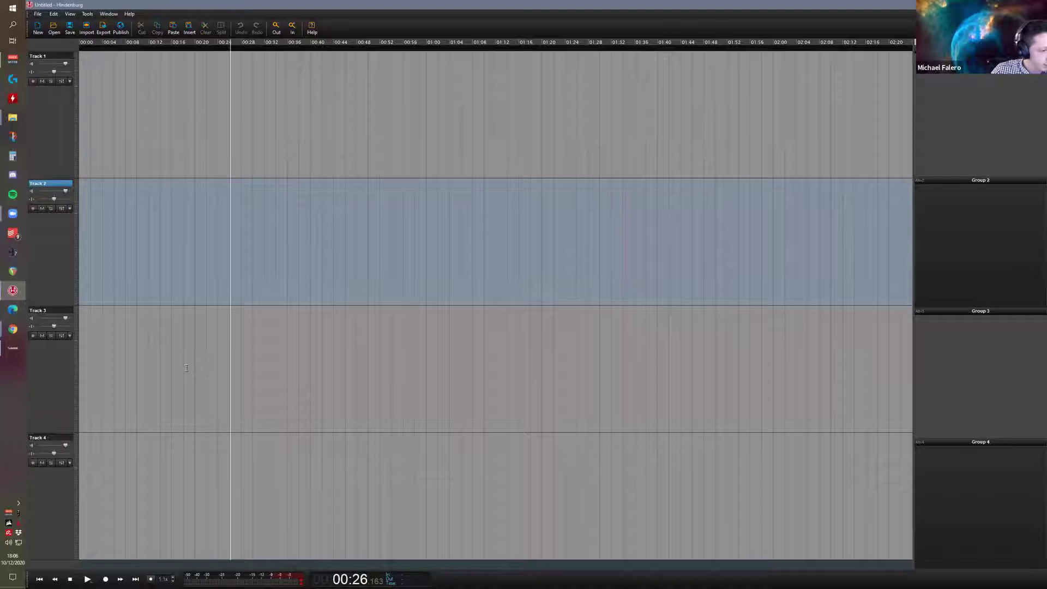
Step: Select about 00:16 to 01:01 on Track 3, shift the selection to Track 4, and clear it
{"action": "left_click_drag", "start_coordinate": [173, 361], "coordinate": [435, 363]}
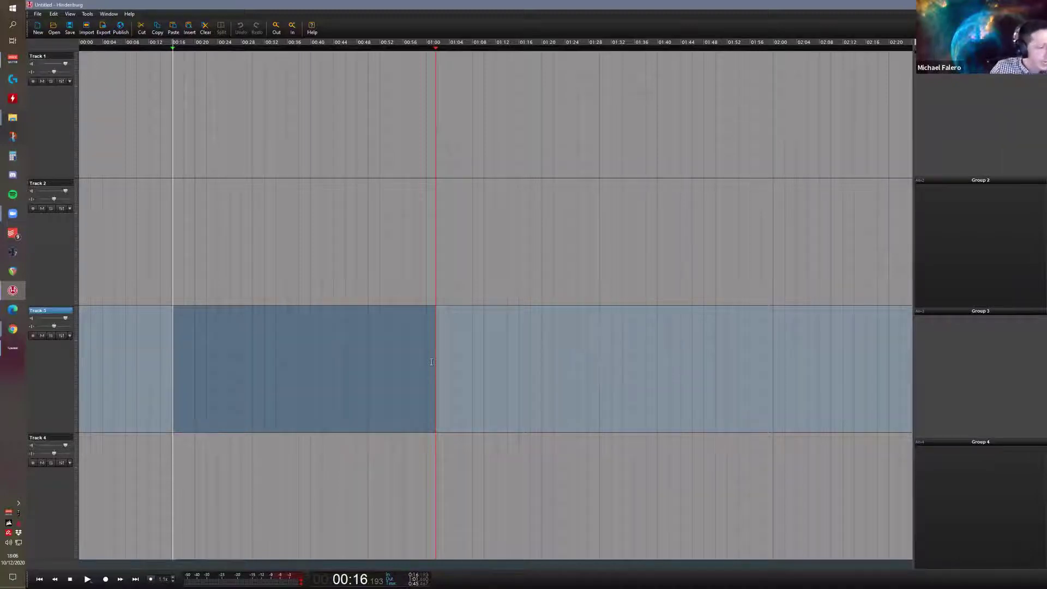
{"action": "left_click", "coordinate": [258, 467]}
{"action": "left_click", "coordinate": [172, 462]}
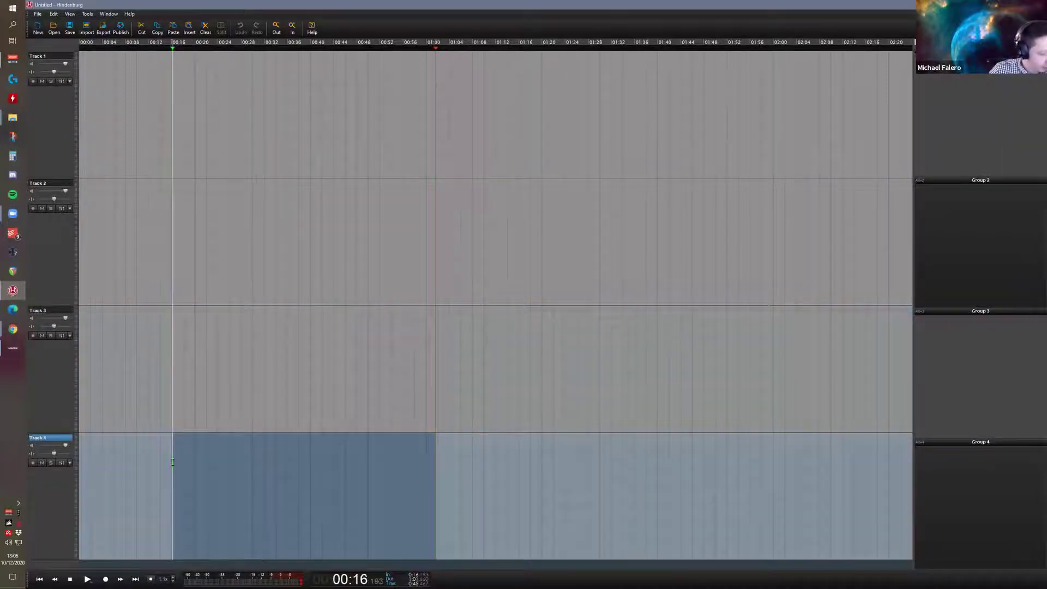
{"action": "left_click", "coordinate": [172, 462]}
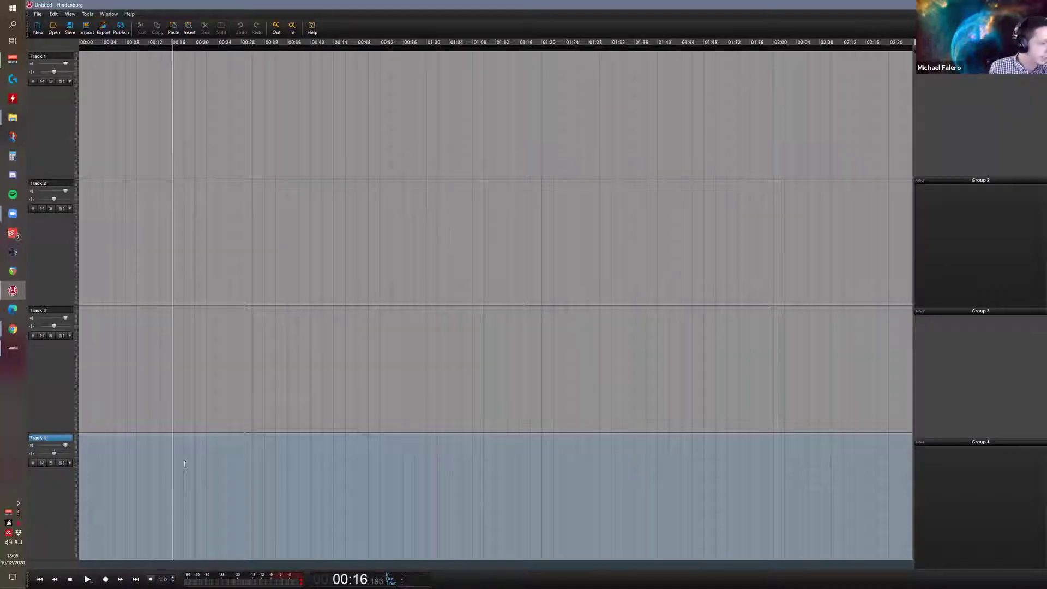
Step: Select about 00:18 to 00:53 on Track 4, shift the selection to Track 3, and clear it, returning to Track 1
{"action": "left_click_drag", "start_coordinate": [186, 465], "coordinate": [386, 464]}
{"action": "left_click", "coordinate": [270, 371]}
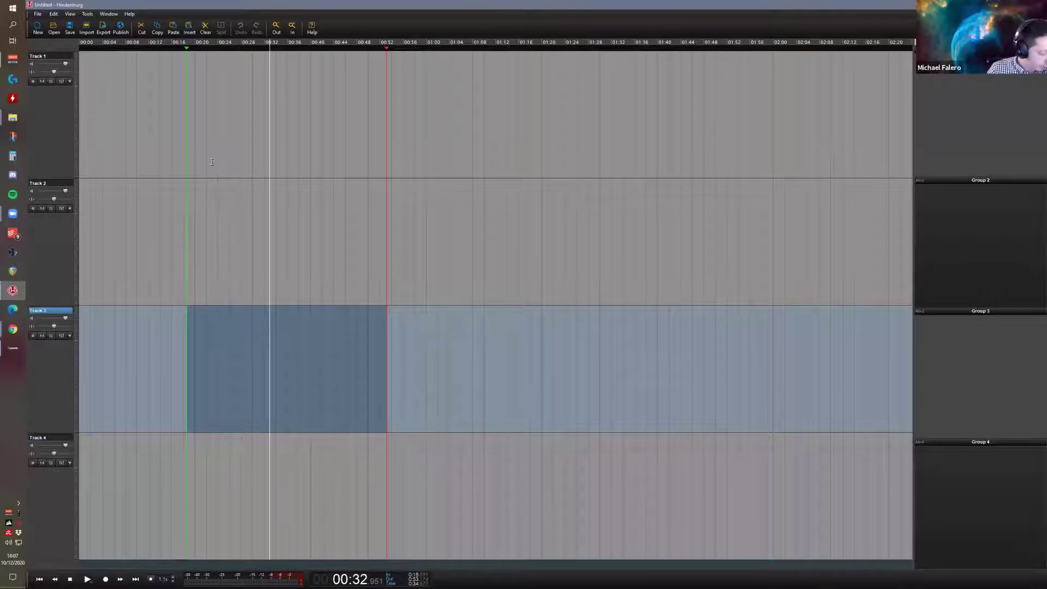
{"action": "key", "text": "Escape"}
{"action": "left_click", "coordinate": [223, 136]}
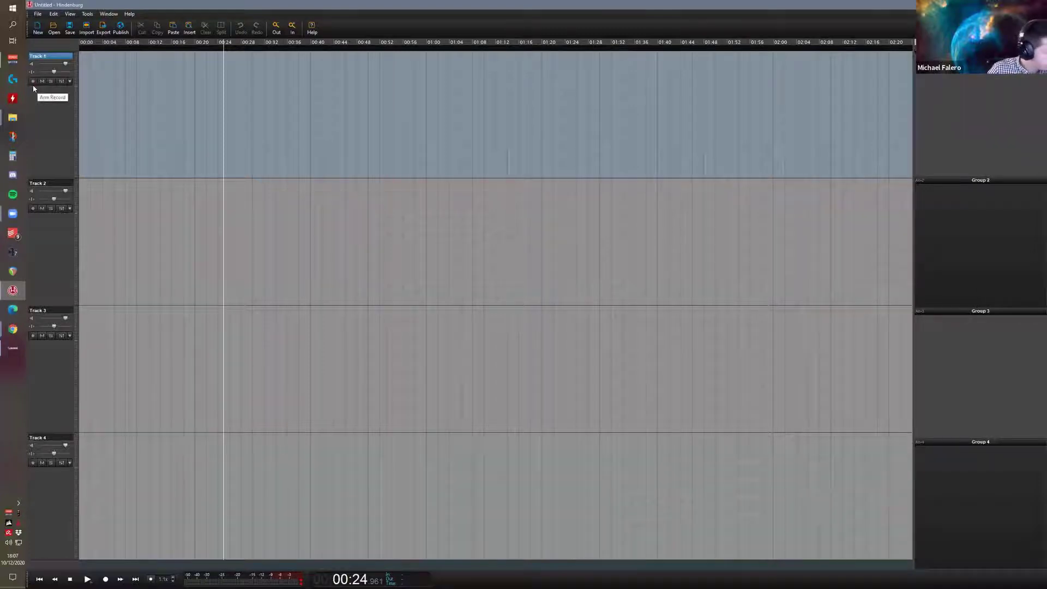
Step: Rename Track 1 with the presenter's first name
{"action": "double_click", "coordinate": [47, 58]}
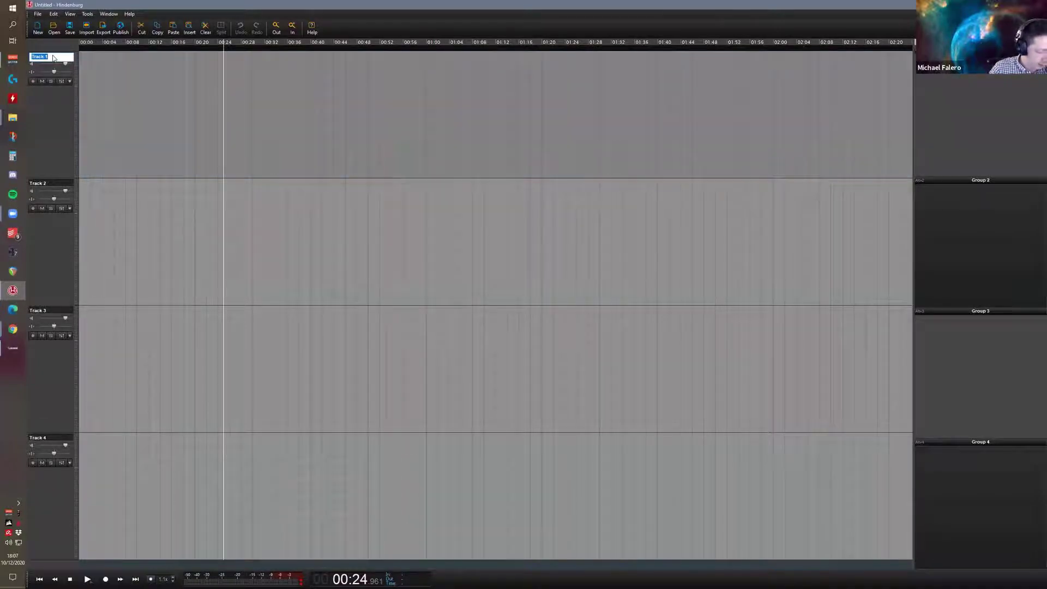
{"action": "type", "text": "Michael"}
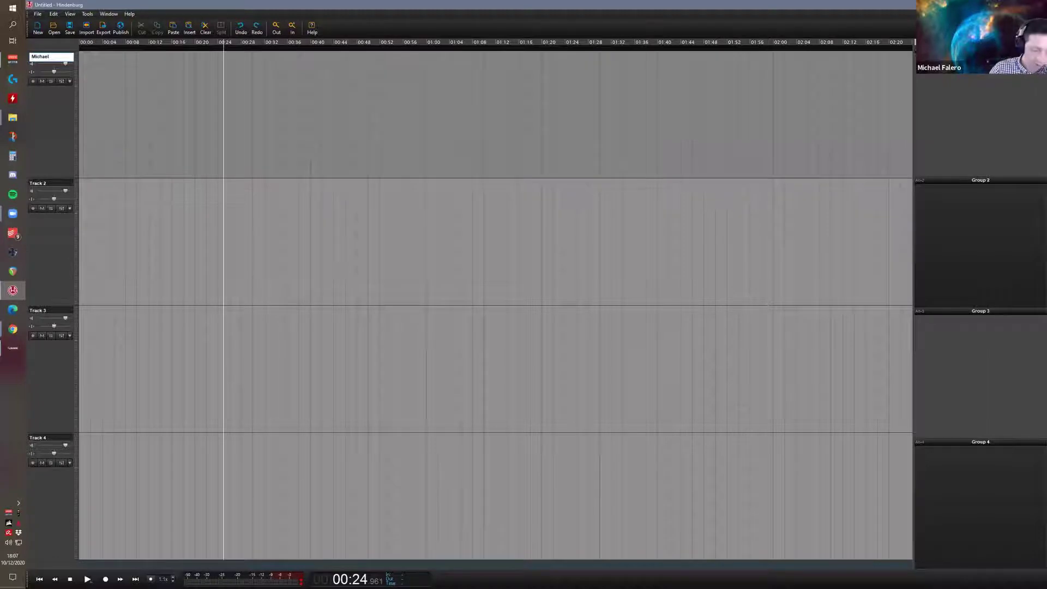
{"action": "key", "text": "Return"}
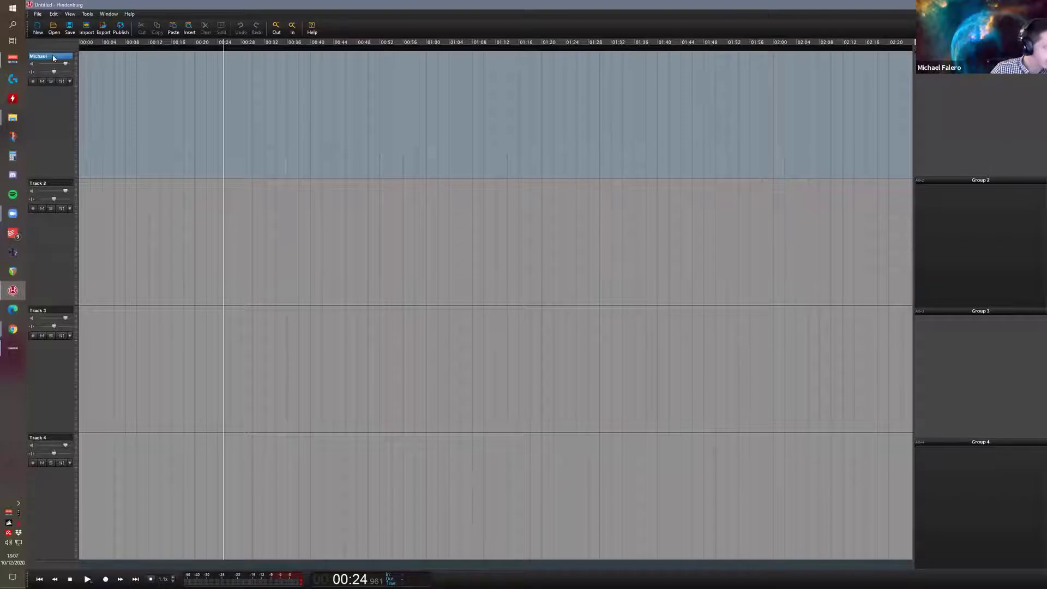
{"action": "left_click", "coordinate": [53, 58]}
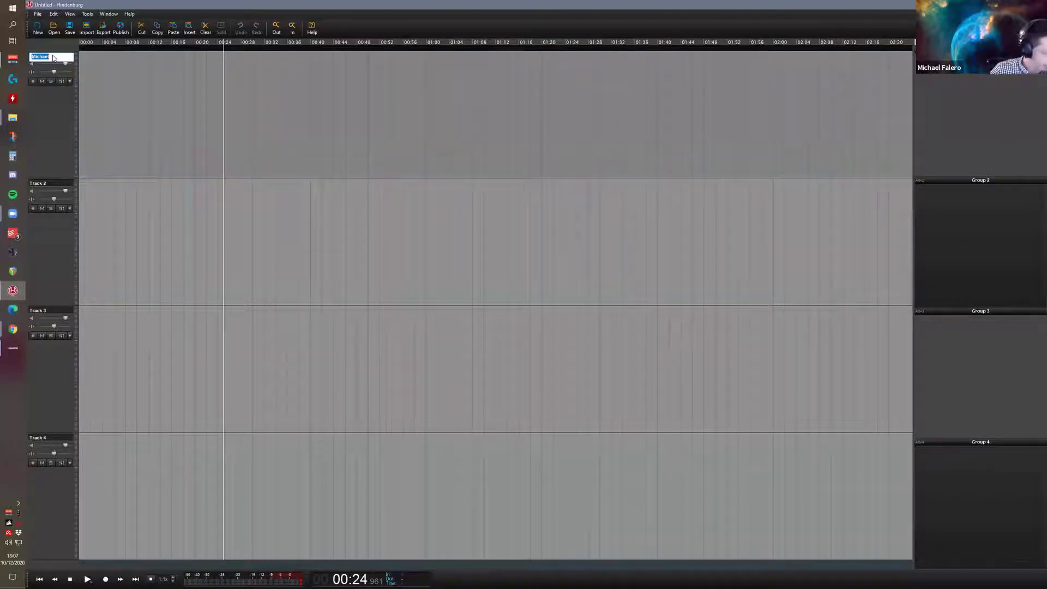
{"action": "left_click", "coordinate": [48, 101]}
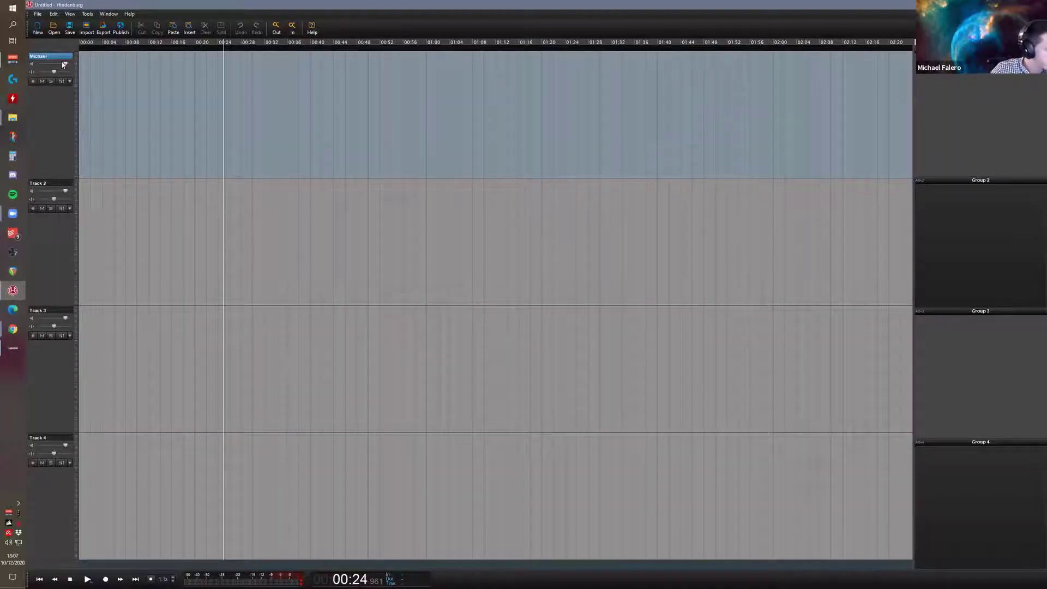
Step: Lower the first track's volume very slightly and sweep its pan to both sides, returning it to centre
{"action": "left_click_drag", "start_coordinate": [65, 63], "coordinate": [64, 64]}
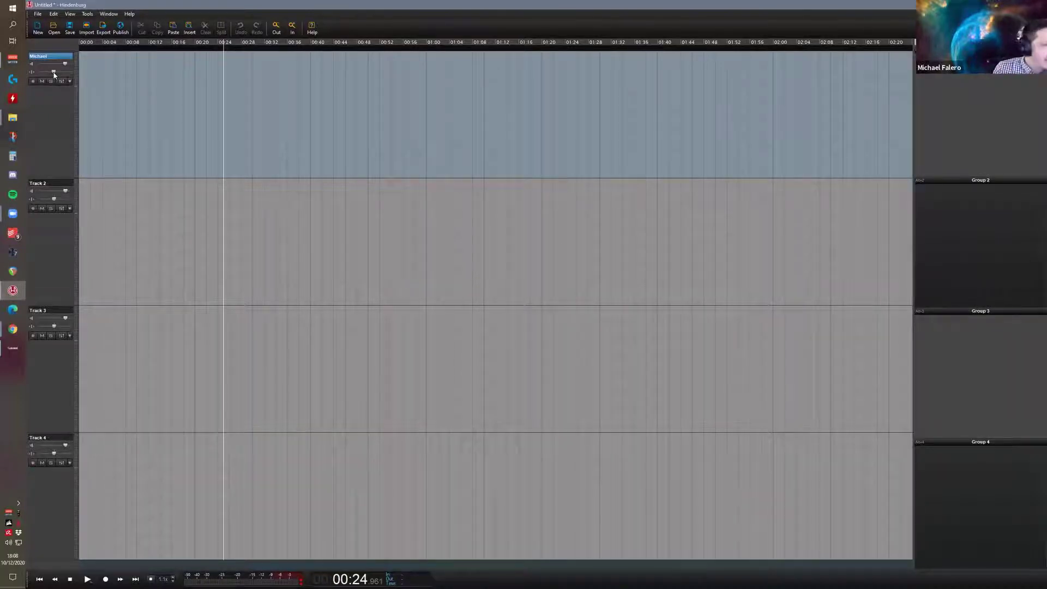
{"action": "left_click_drag", "start_coordinate": [53, 75], "coordinate": [47, 74]}
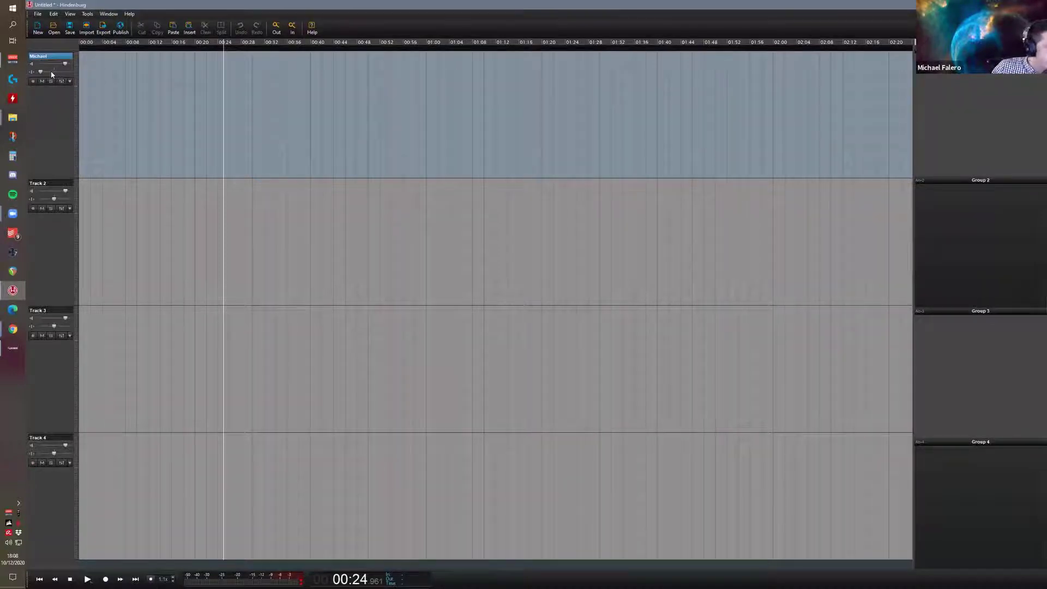
{"action": "left_click_drag", "start_coordinate": [70, 73], "coordinate": [54, 73]}
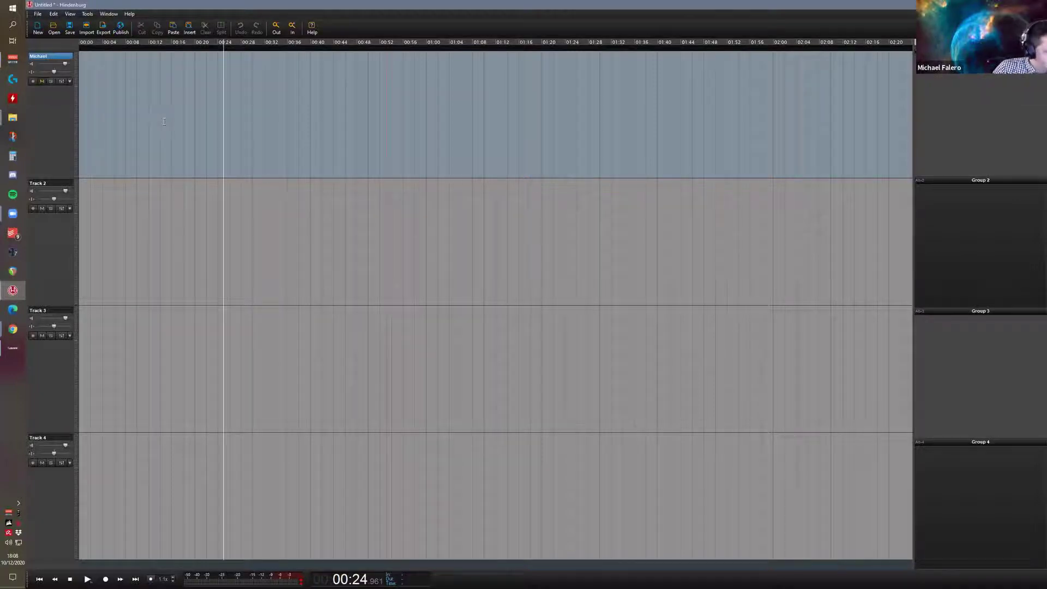
Step: Play a selected range from about 00:16 to 00:31 on the first track and clear the selection
{"action": "left_click_drag", "start_coordinate": [176, 124], "coordinate": [260, 123]}
{"action": "key", "text": "space"}
{"action": "key", "text": "Escape"}
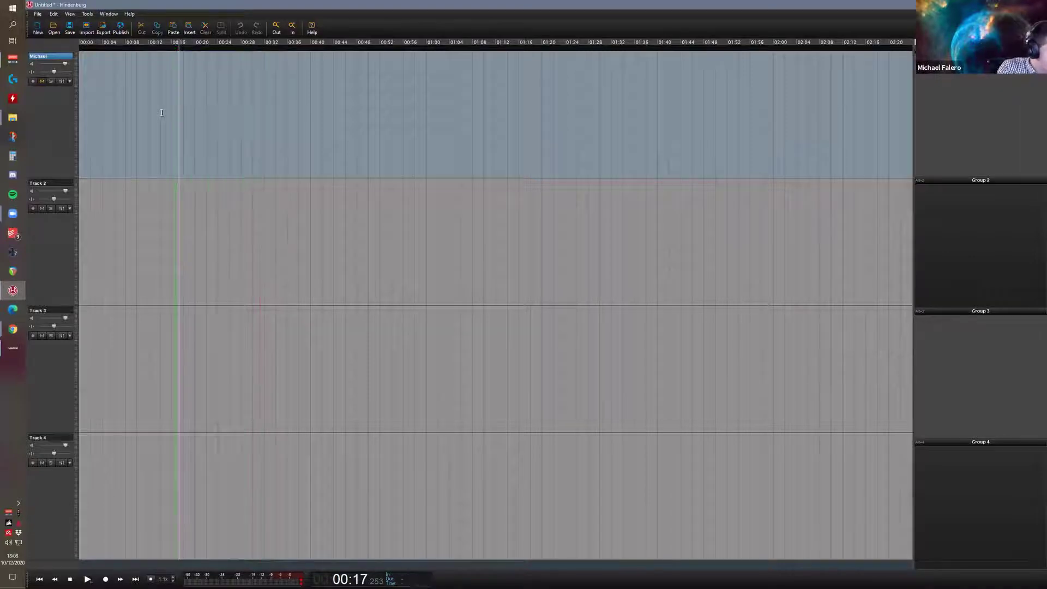
Step: Zoom the timeline in and back out, and view the first track's options without applying any
{"action": "scroll", "coordinate": [164, 112], "scroll_direction": "up", "scroll_amount": 1}
{"action": "scroll", "coordinate": [190, 114], "scroll_direction": "down", "scroll_amount": 1}
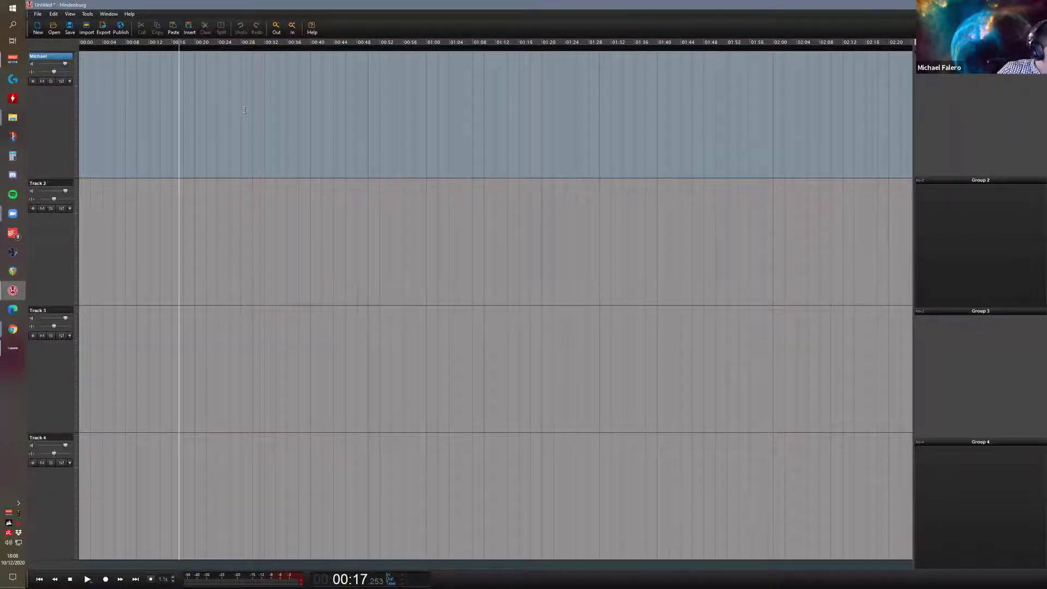
{"action": "left_click", "coordinate": [70, 82]}
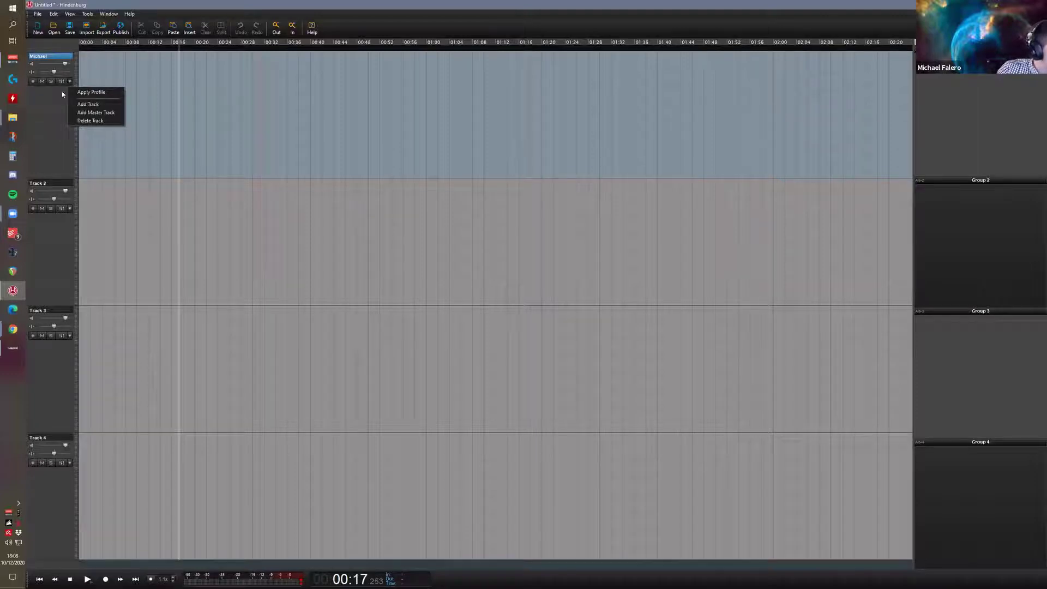
{"action": "left_click", "coordinate": [71, 86]}
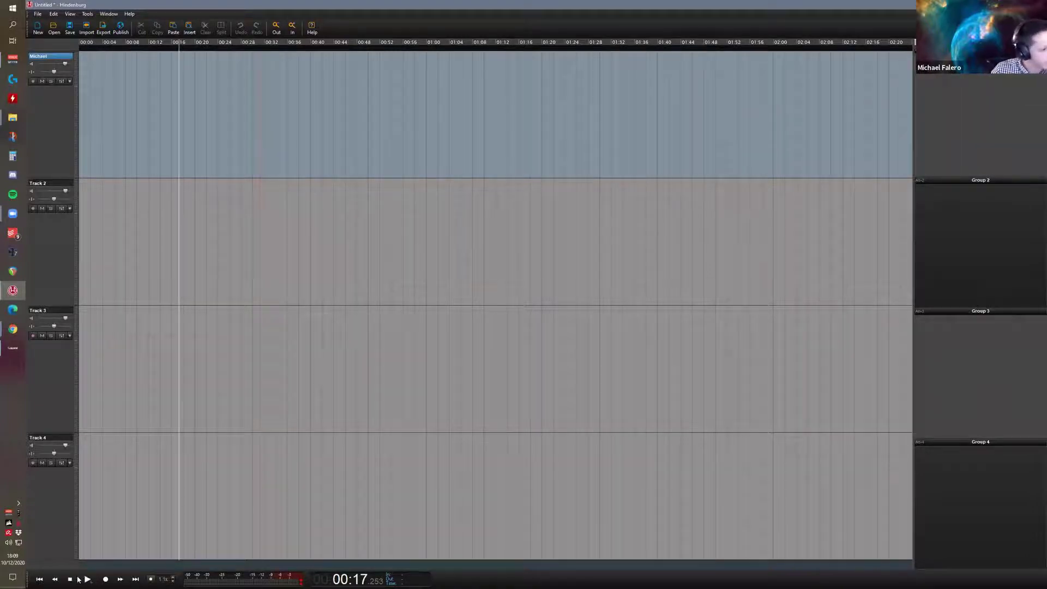
Step: Play the first track from about 00:15, play with about 00:12 to 00:18 selected, and clear the selection
{"action": "left_click", "coordinate": [167, 139]}
{"action": "key", "text": "space"}
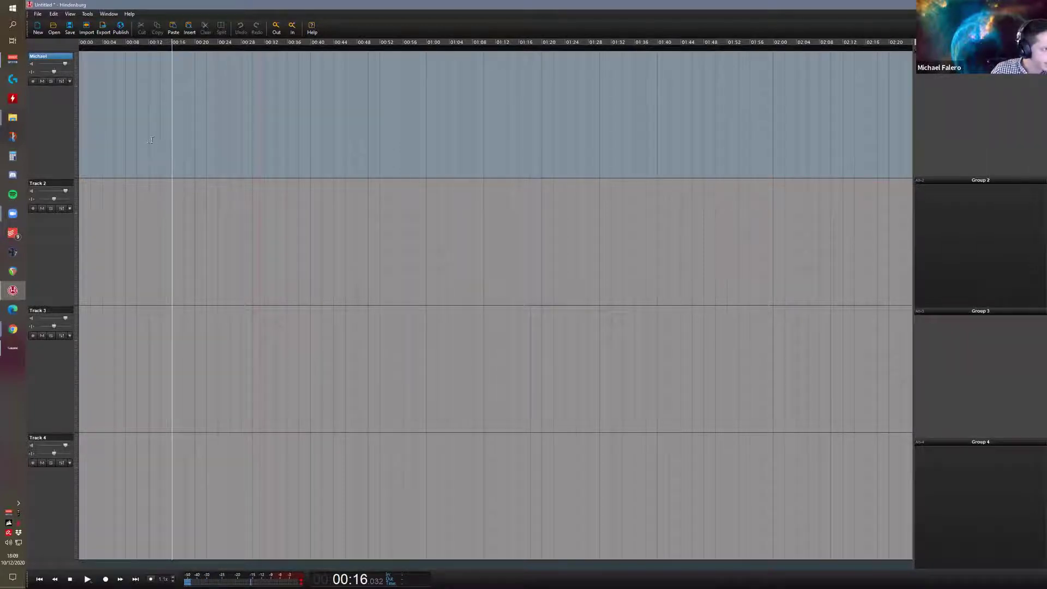
{"action": "left_click_drag", "start_coordinate": [150, 139], "coordinate": [187, 147]}
{"action": "key", "text": "space"}
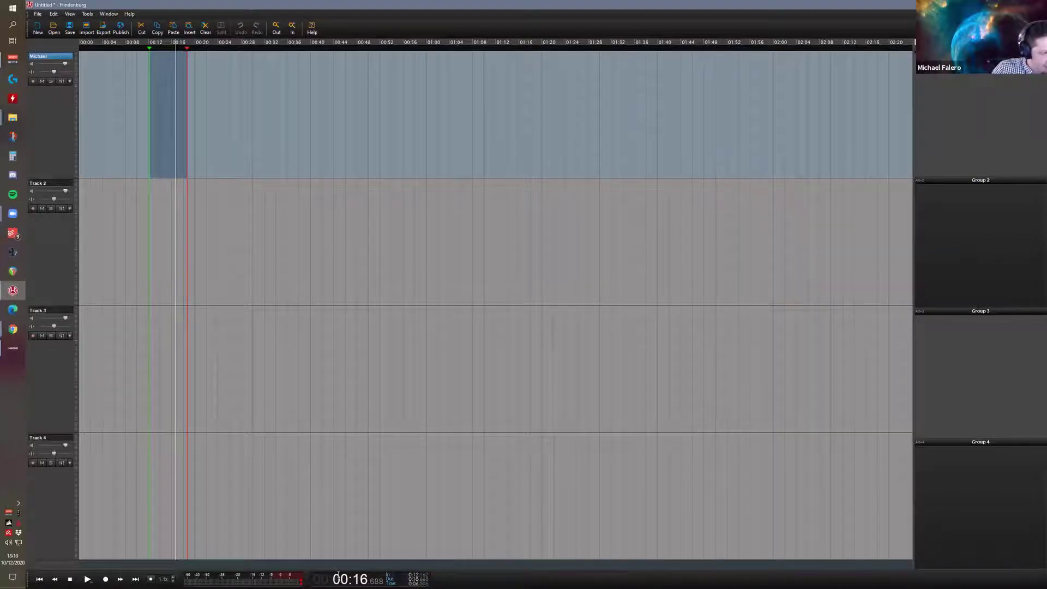
{"action": "left_click", "coordinate": [164, 152]}
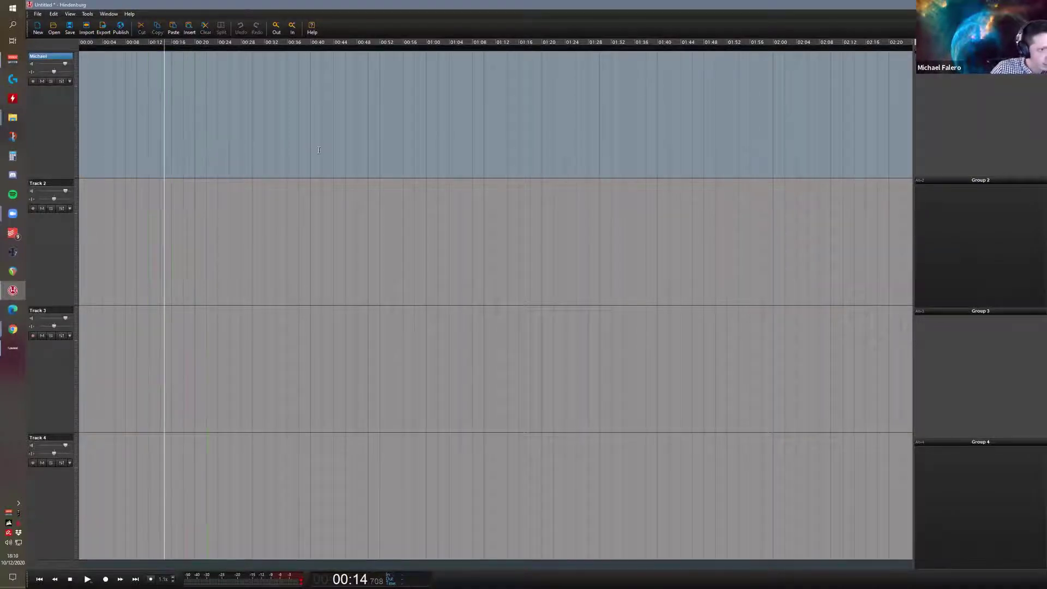
Step: Select about 00:14 to 01:03 and about 00:13 to 00:36 on the first track, clearing each selection
{"action": "left_click_drag", "start_coordinate": [164, 151], "coordinate": [444, 147]}
{"action": "left_click", "coordinate": [222, 142]}
{"action": "left_click", "coordinate": [226, 142]}
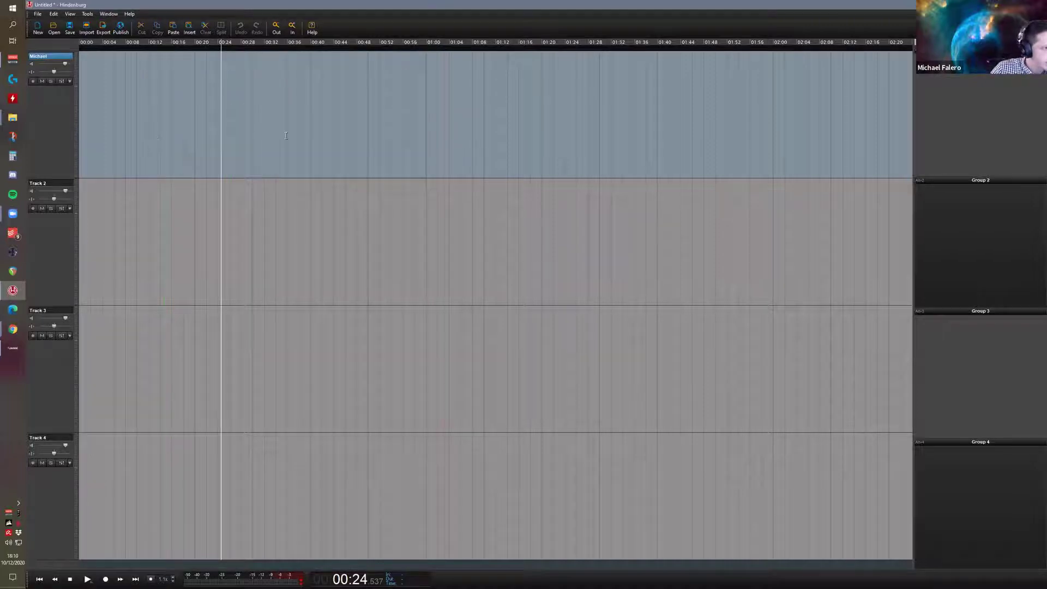
{"action": "left_click_drag", "start_coordinate": [157, 142], "coordinate": [287, 142]}
{"action": "key", "text": "Escape"}
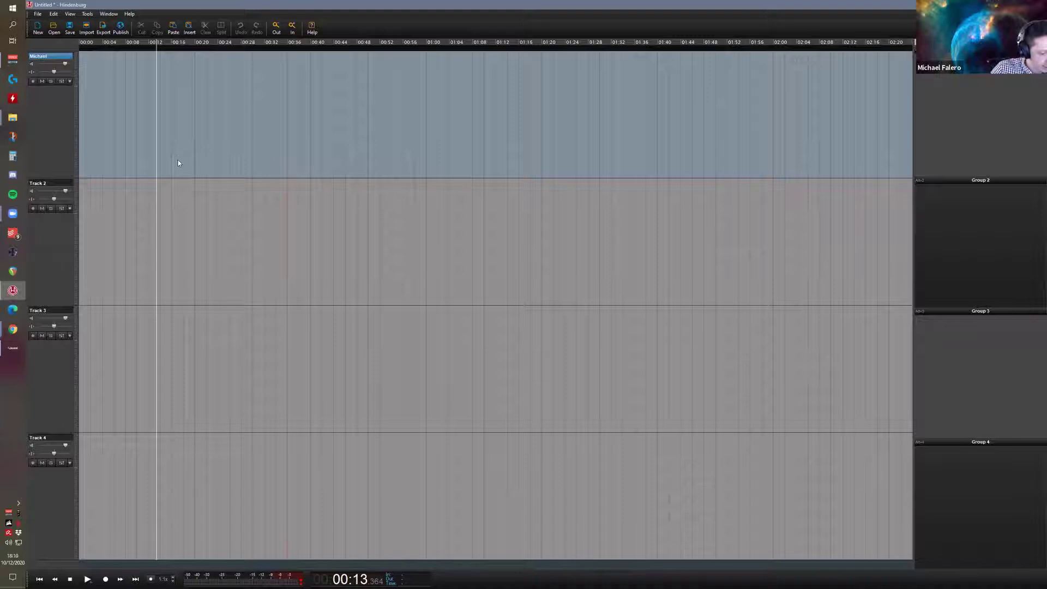
Step: Select a range on the first track and replace it with one from about 00:13 to 00:49
{"action": "left_click_drag", "start_coordinate": [164, 160], "coordinate": [287, 160]}
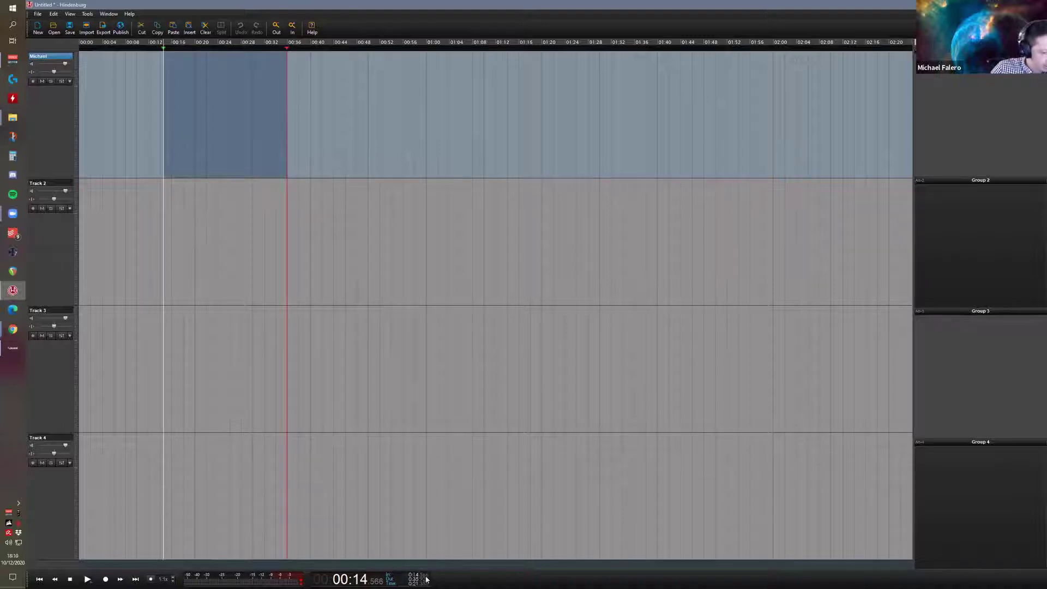
{"action": "left_click", "coordinate": [163, 156]}
{"action": "left_click_drag", "start_coordinate": [159, 158], "coordinate": [365, 167]}
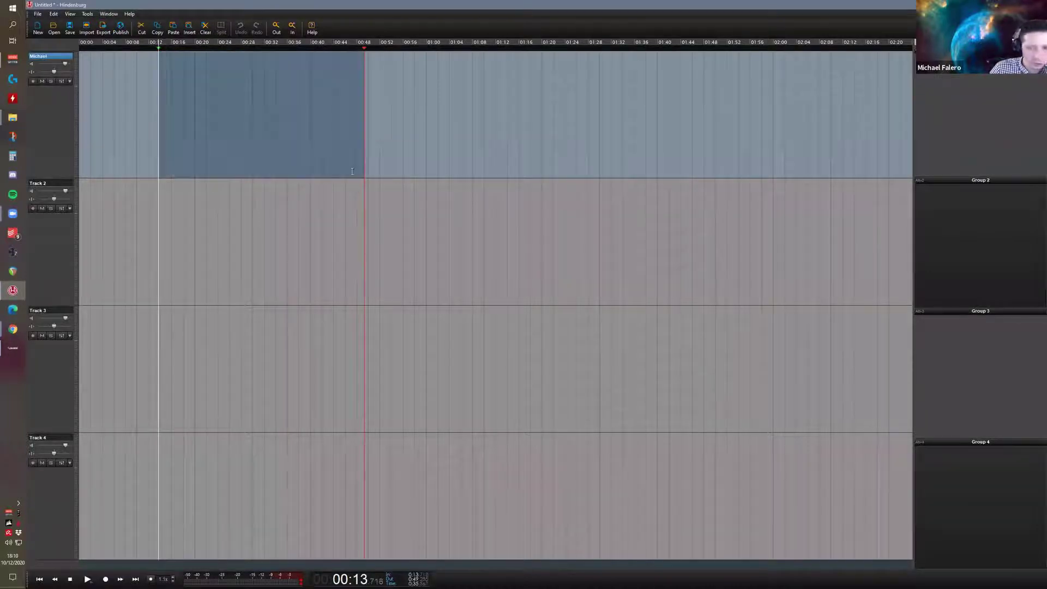
Step: Clear the first track's selection, select about 01:48 to 01:59 on Track 3, and clear it with the cursor at about 00:06 on the first track
{"action": "key", "text": "Escape"}
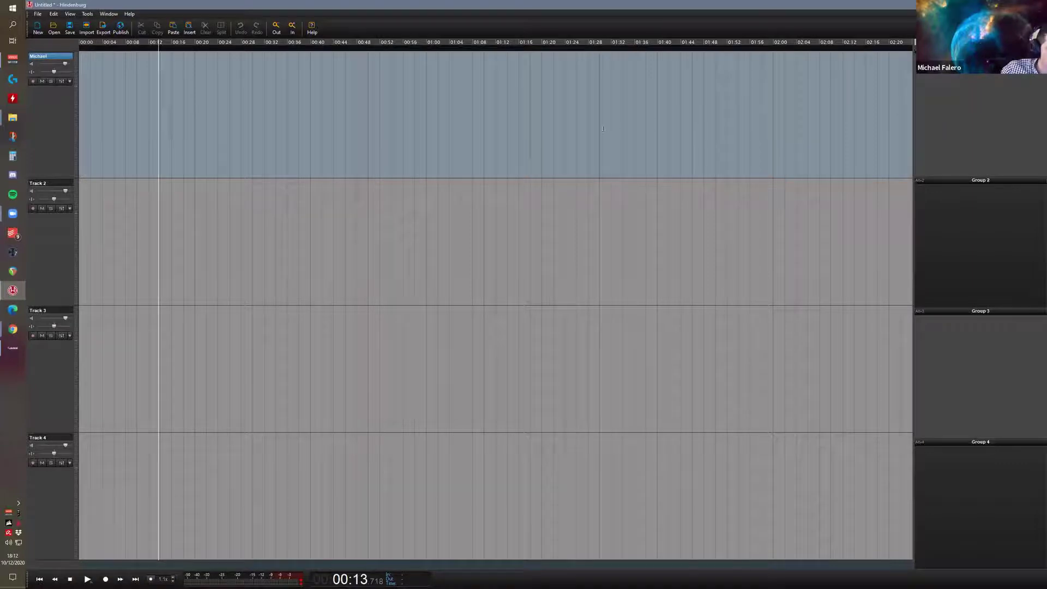
{"action": "right_click", "coordinate": [461, 290]}
{"action": "left_click", "coordinate": [539, 220]}
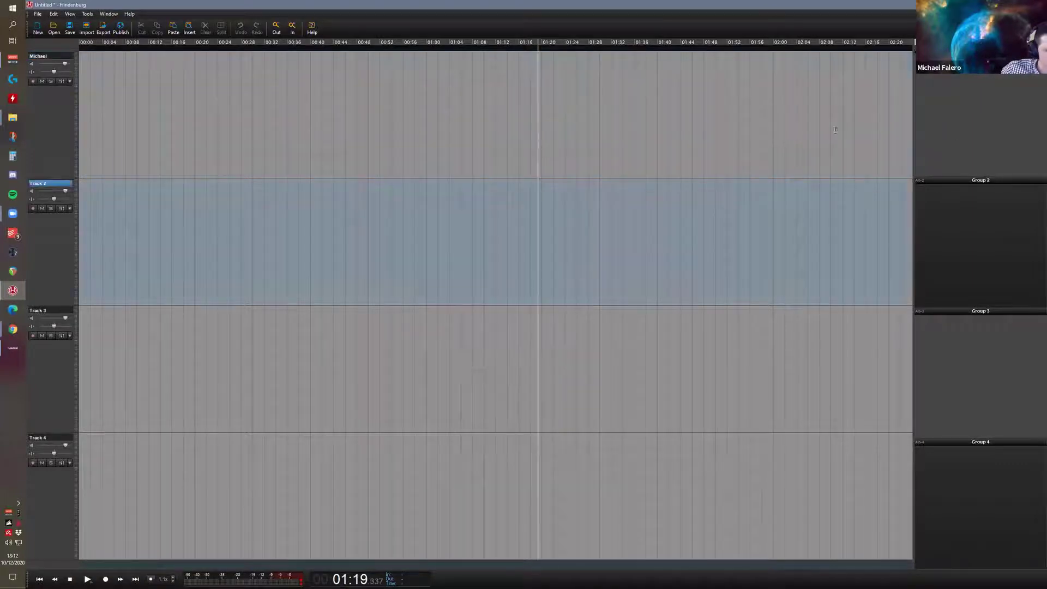
{"action": "left_click", "coordinate": [810, 337]}
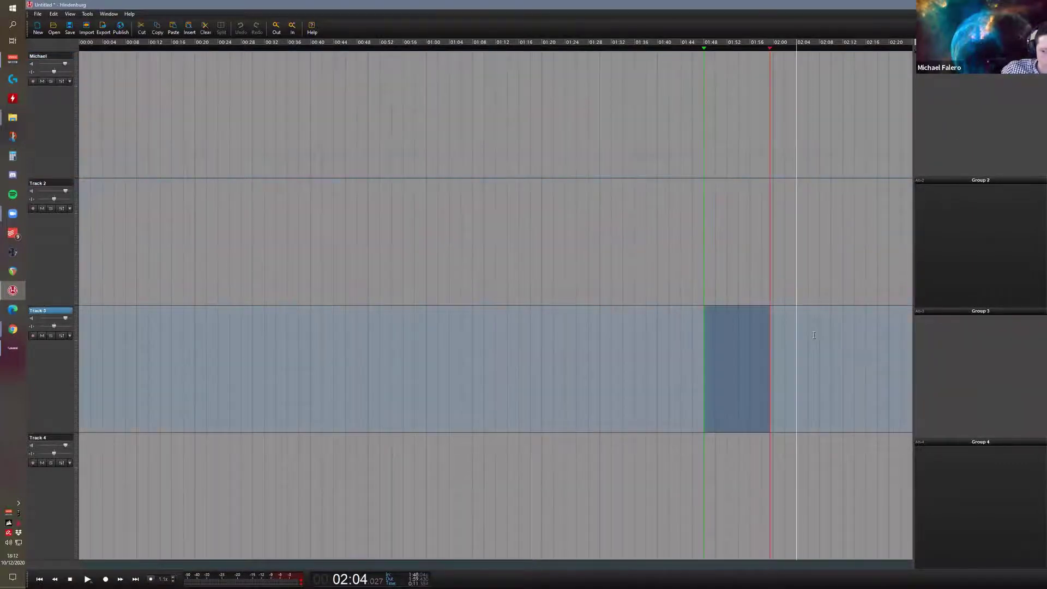
{"action": "left_click", "coordinate": [297, 143]}
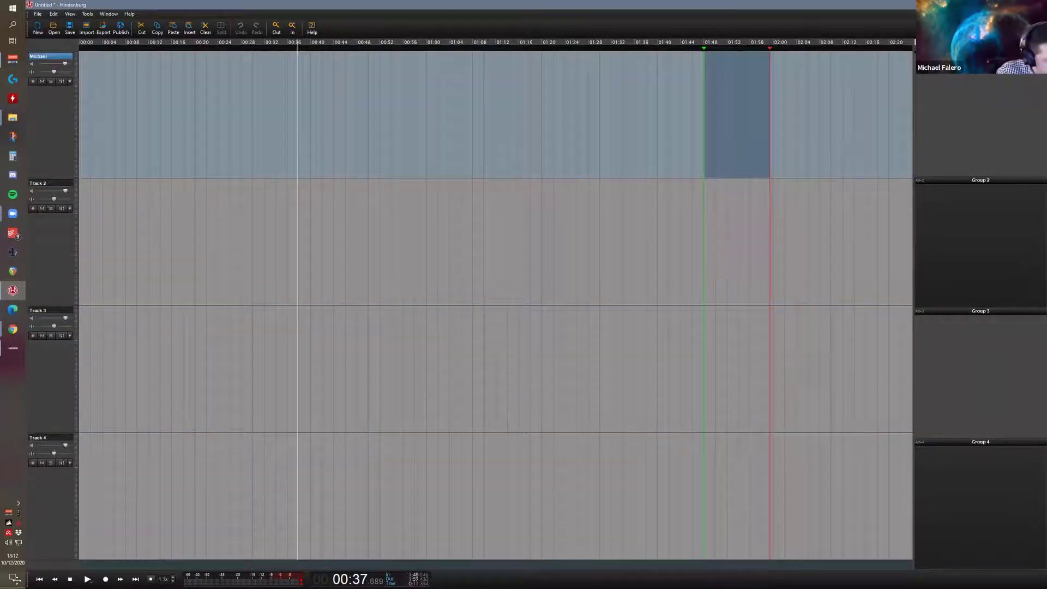
{"action": "left_click", "coordinate": [115, 162]}
{"action": "key", "text": "Escape"}
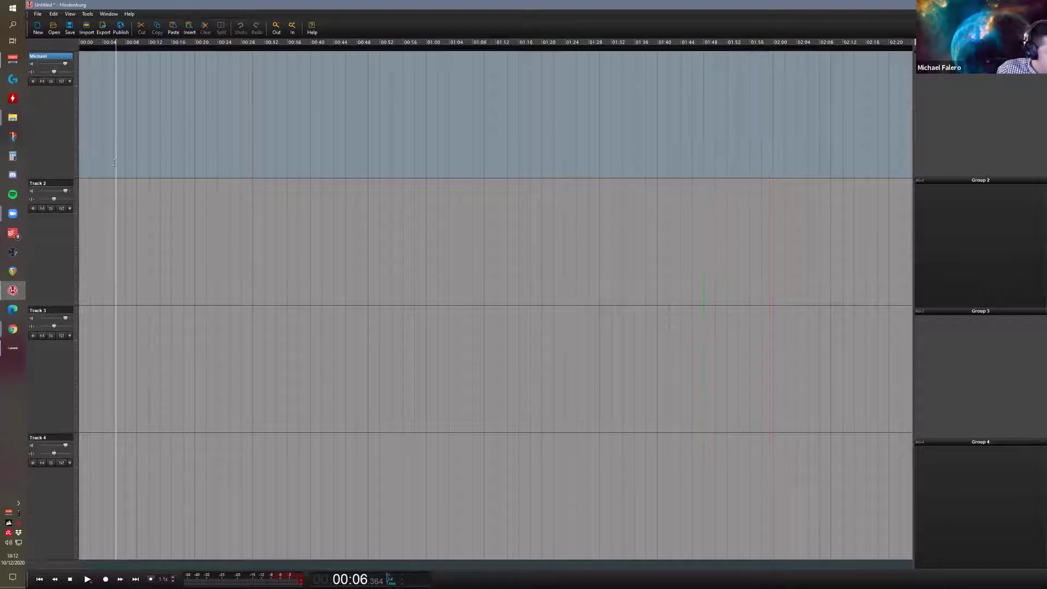
Step: Restore the window from full screen and start a new session without saving the untitled one, with the playhead at the start
{"action": "key", "text": "alt+h"}
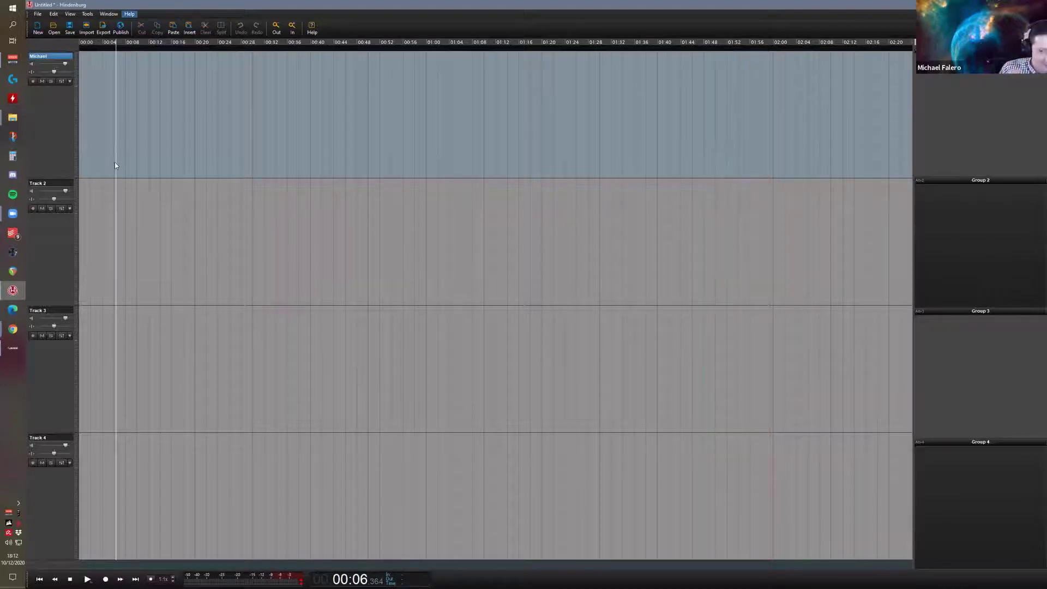
{"action": "double_click", "coordinate": [125, 5]}
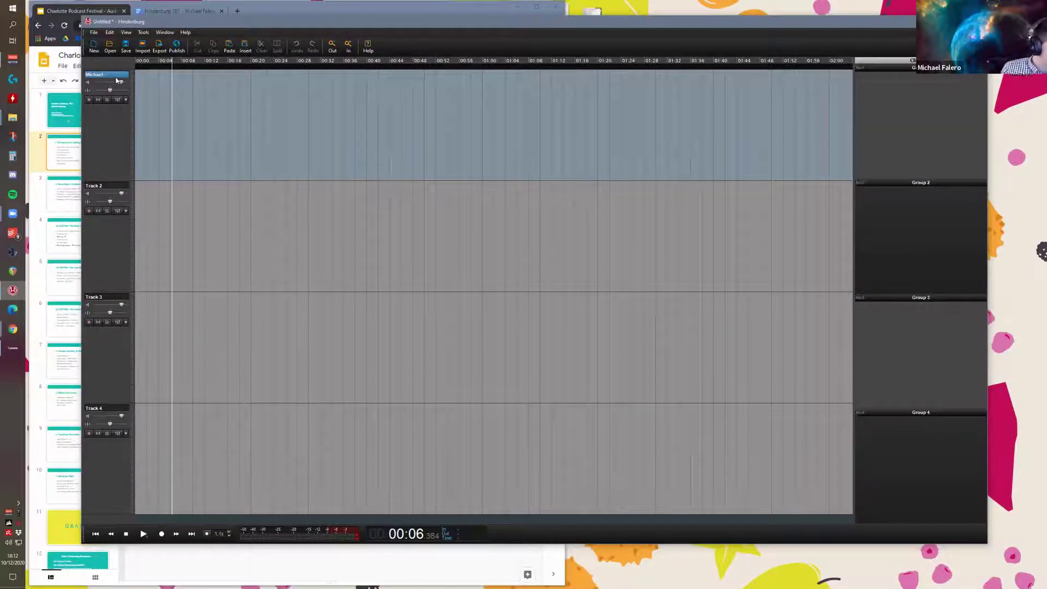
{"action": "key", "text": "Right"}
{"action": "left_click", "coordinate": [96, 48]}
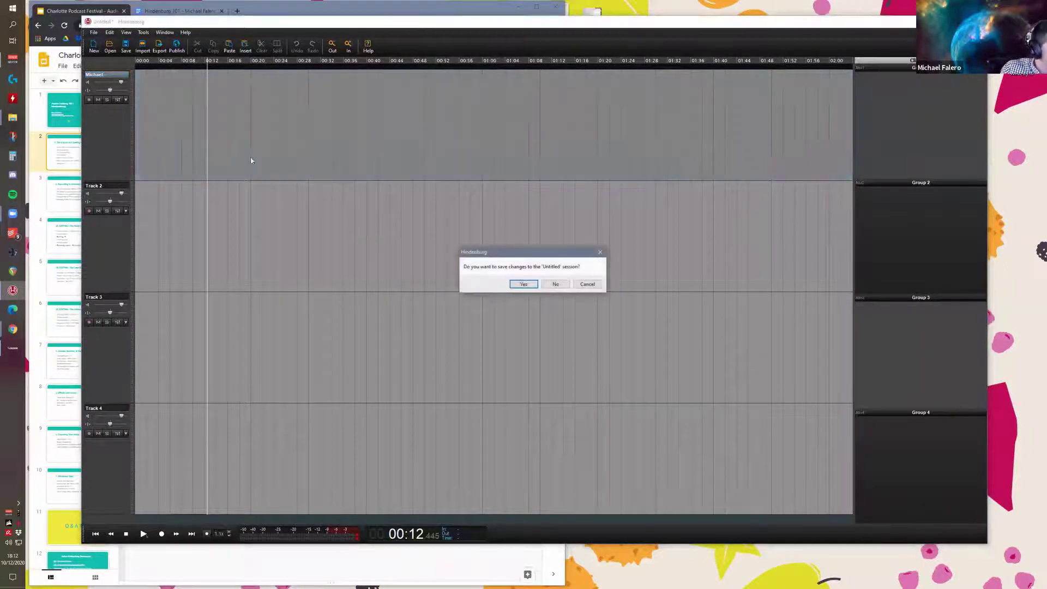
{"action": "left_click", "coordinate": [552, 284]}
{"action": "left_click", "coordinate": [204, 113]}
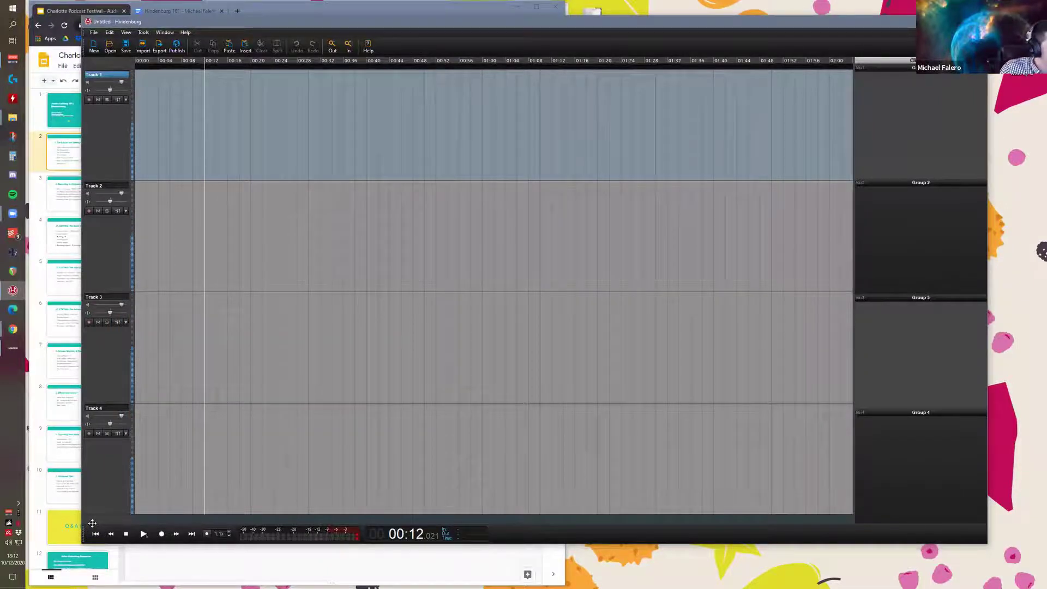
{"action": "left_click", "coordinate": [95, 534]}
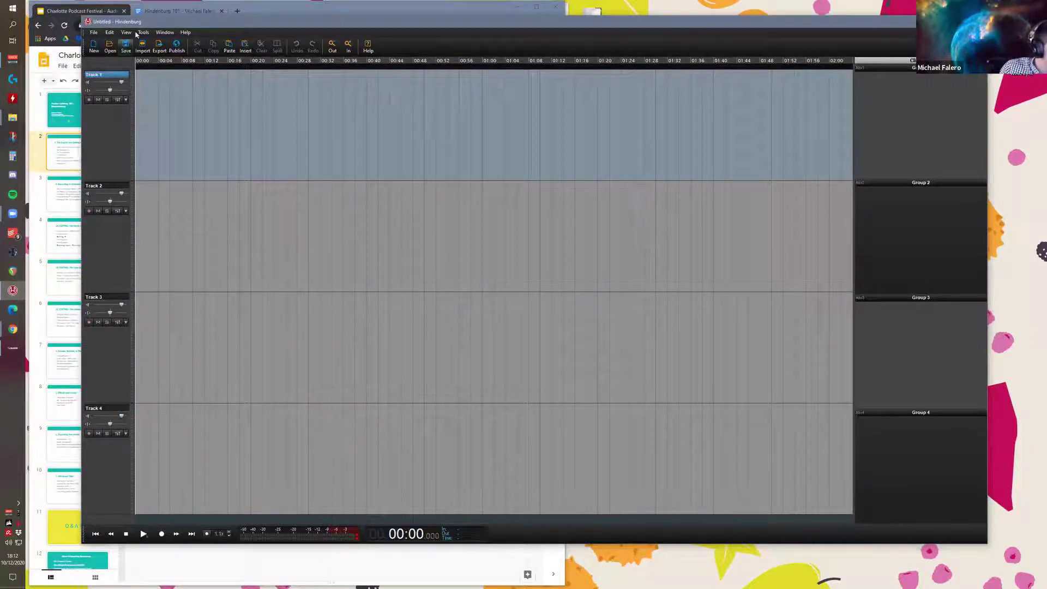
Step: Move the window slightly lower and save the new session as Podcast Episode 1 in the Charlotte Podcast Festival Oct 2020 folder
{"action": "left_click_drag", "start_coordinate": [137, 22], "coordinate": [145, 42]}
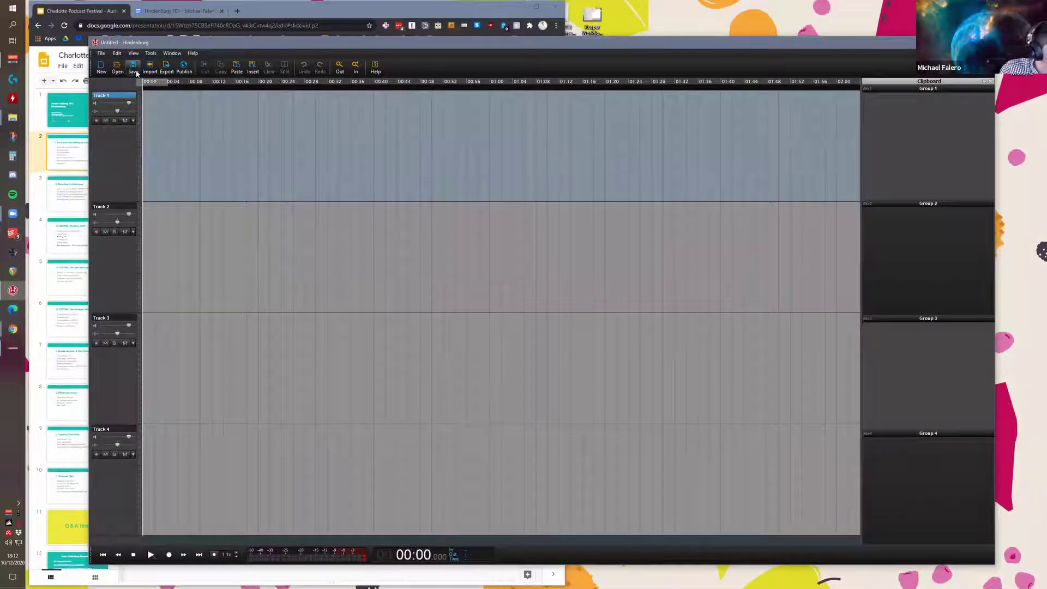
{"action": "left_click", "coordinate": [134, 68]}
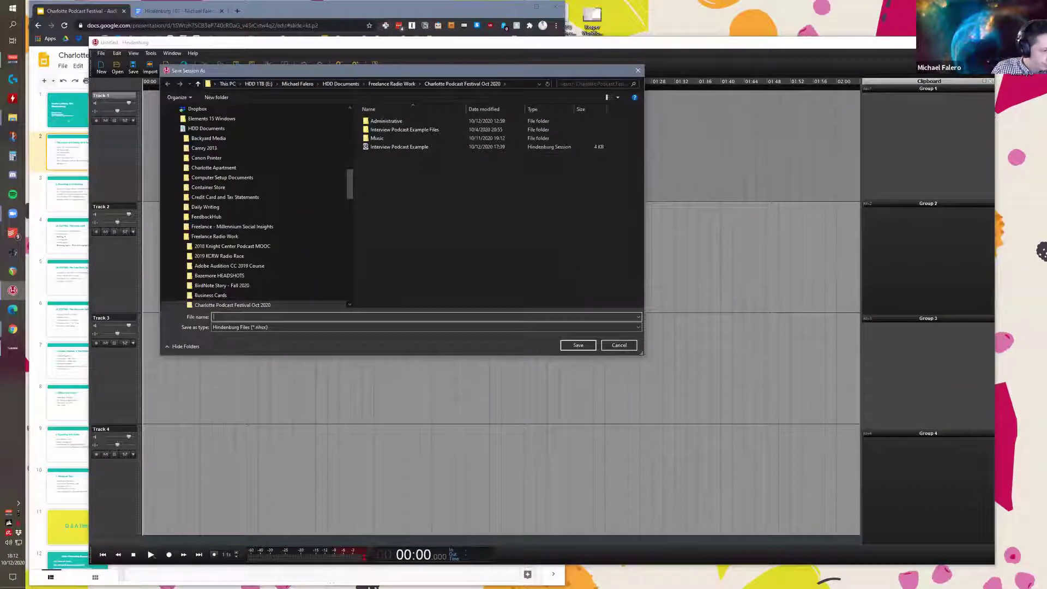
{"action": "type", "text": "Podcast Episode"}
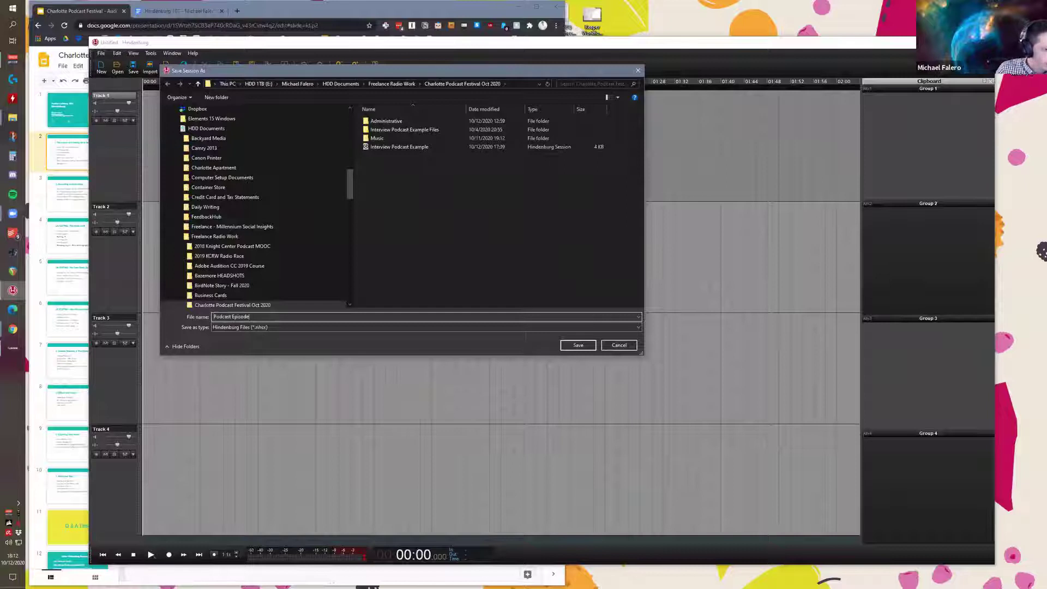
{"action": "key", "text": "Return"}
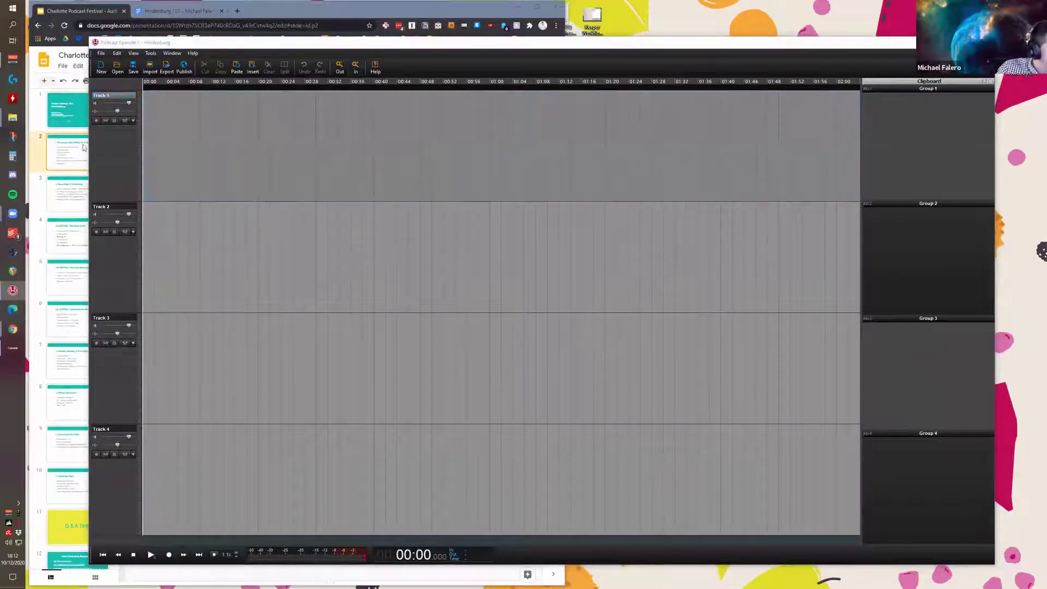
Step: Switch to File Explorer and open the Podcast Episode 1 session from the Charlotte Podcast Festival Oct 2020 folder
{"action": "left_click", "coordinate": [12, 117]}
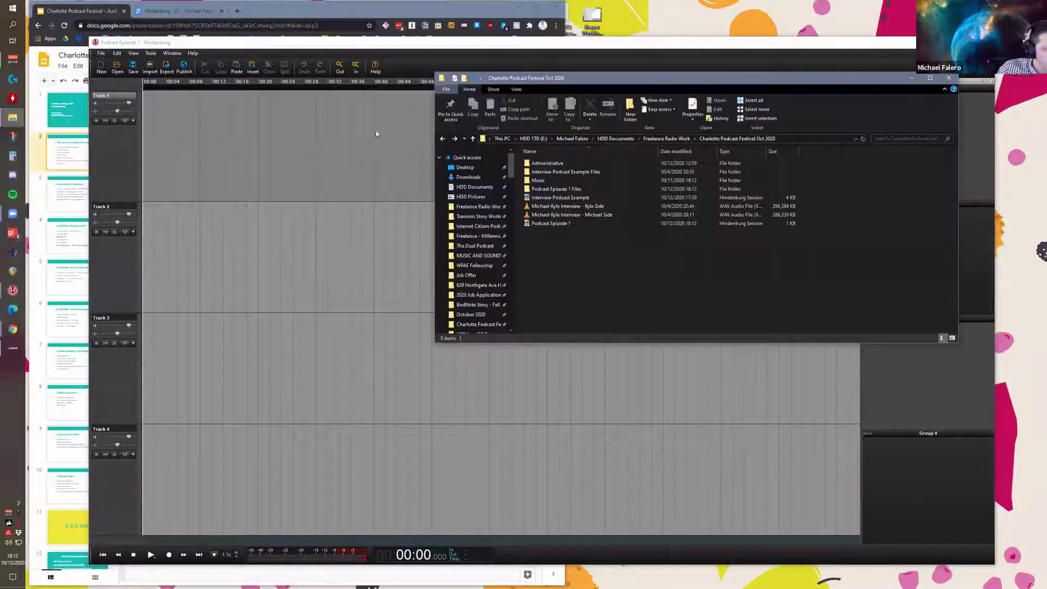
{"action": "left_click", "coordinate": [429, 207]}
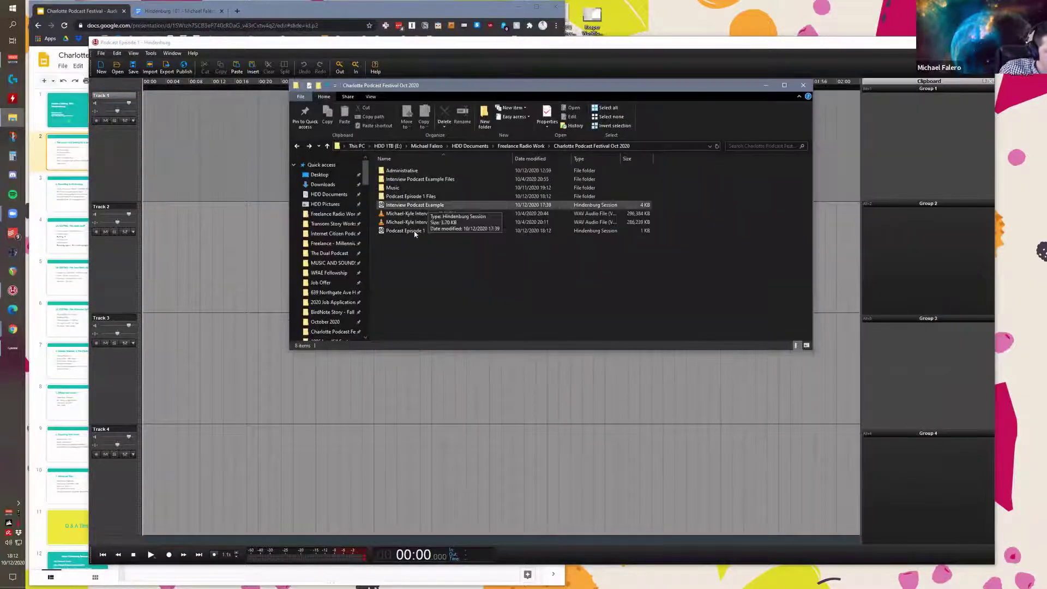
{"action": "left_click", "coordinate": [415, 231]}
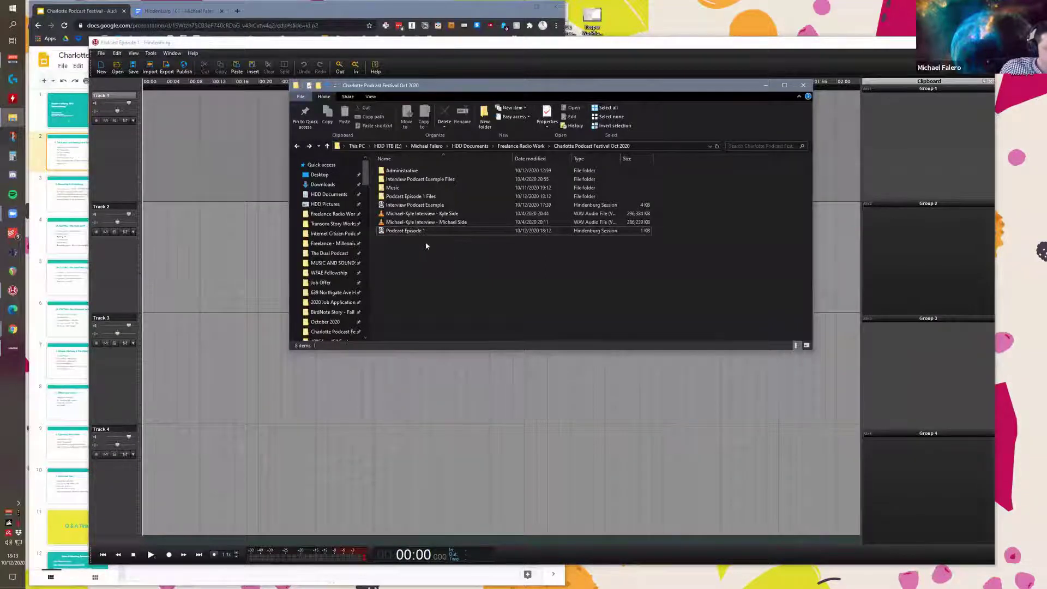
{"action": "double_click", "coordinate": [430, 231]}
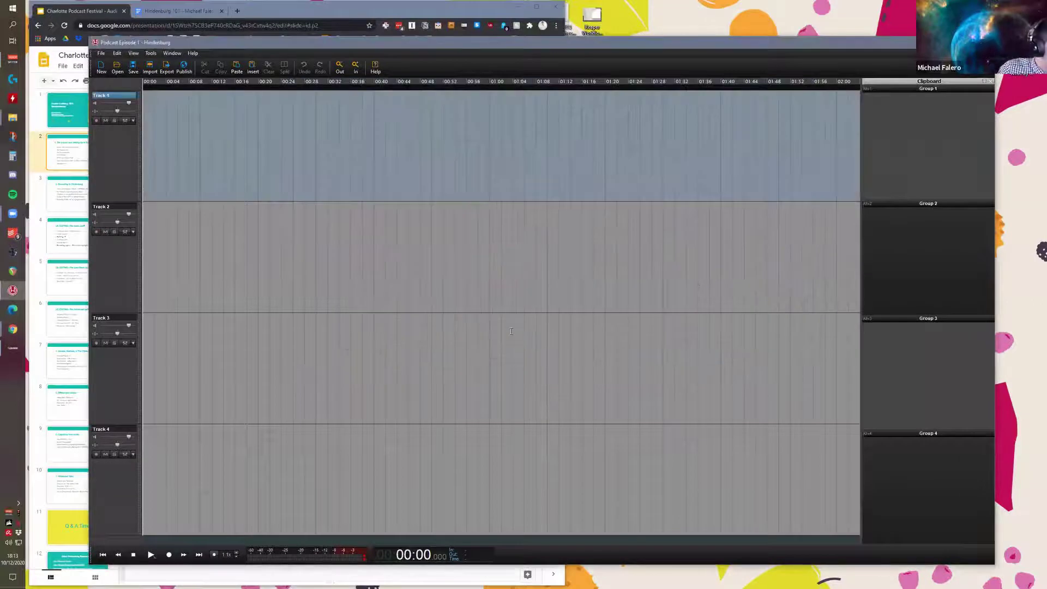
Step: Examine the Podcast Episode 1 session file and its Podcast Episode 1 Files folder in File Explorer, and return to Hindenburg
{"action": "left_click", "coordinate": [12, 118]}
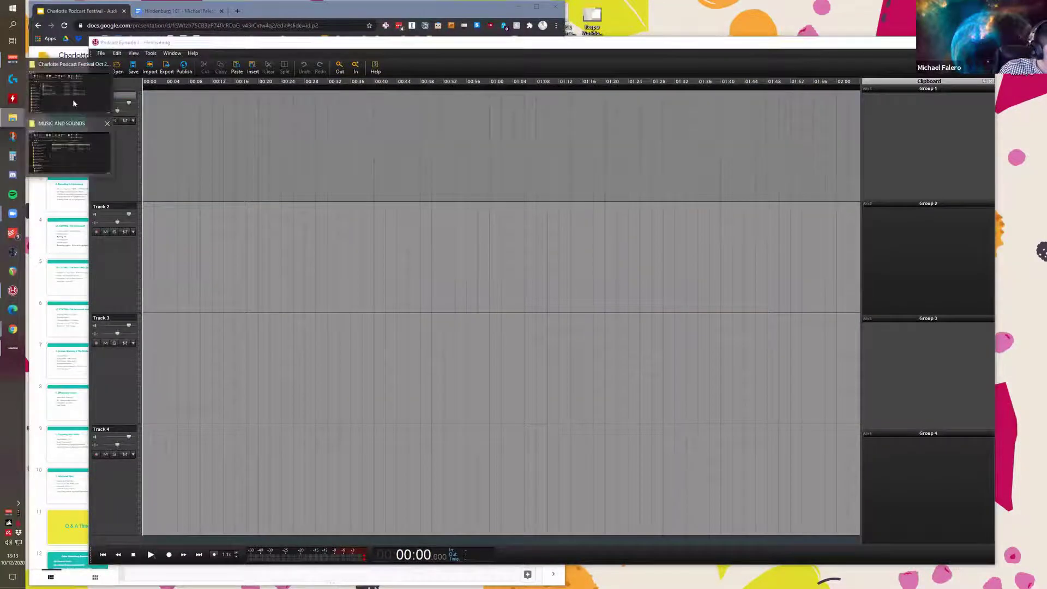
{"action": "key", "text": "super+4"}
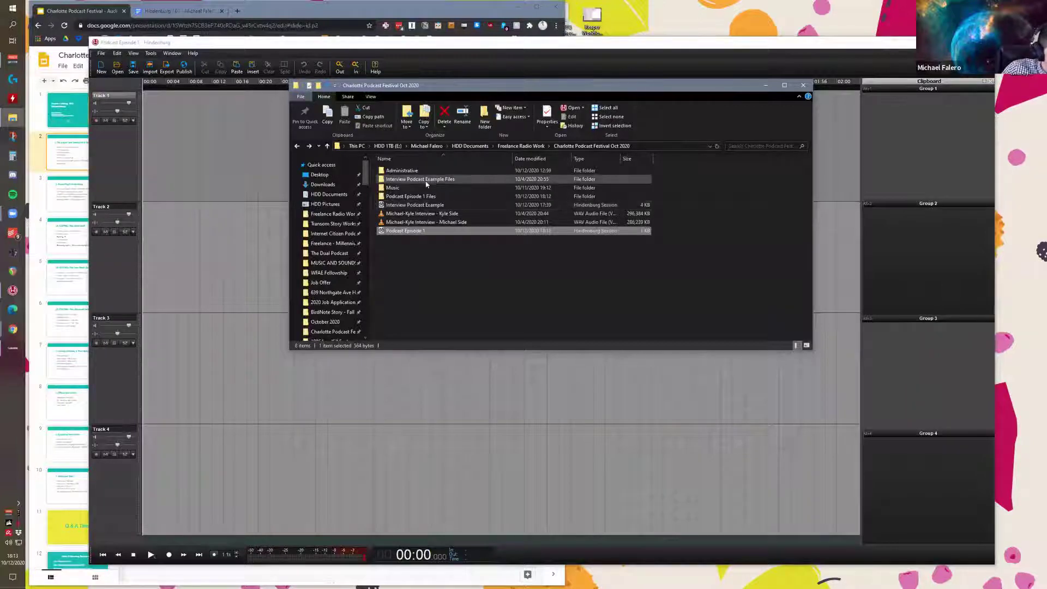
{"action": "left_click", "coordinate": [417, 196]}
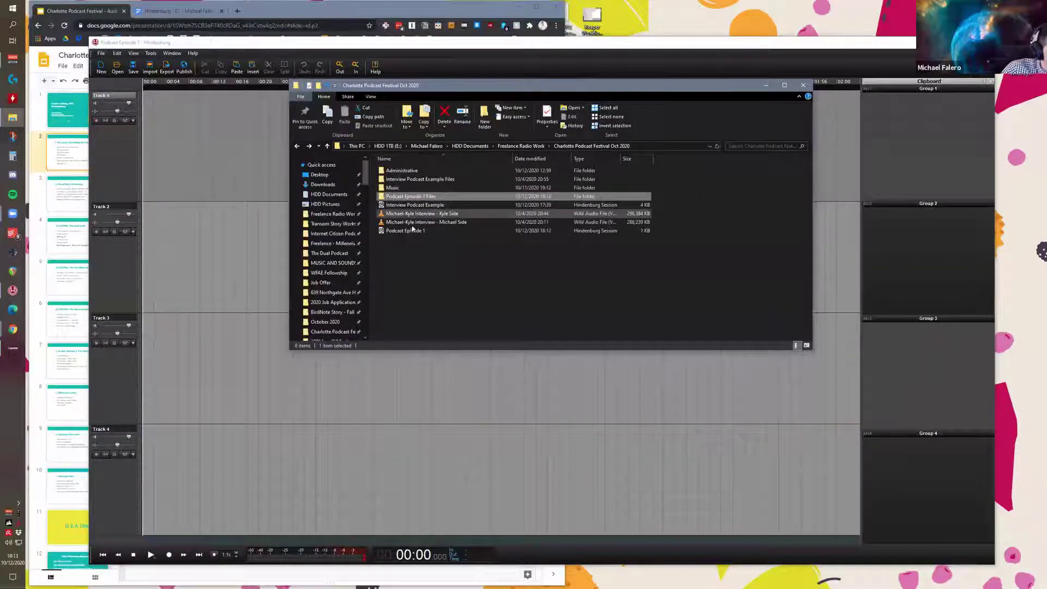
{"action": "left_click", "coordinate": [406, 231]}
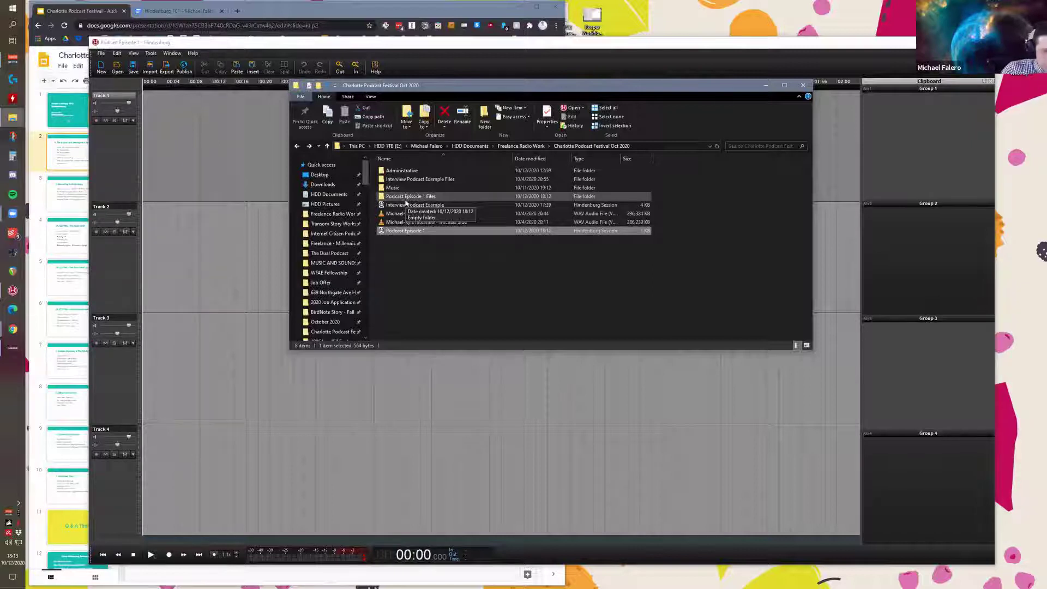
{"action": "left_click", "coordinate": [406, 198]}
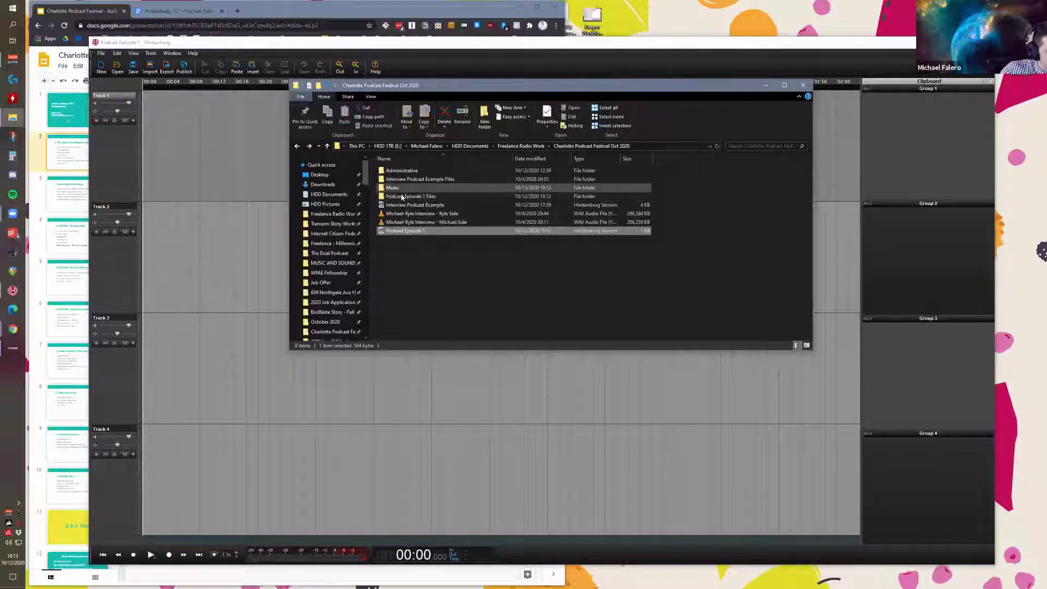
{"action": "left_click", "coordinate": [412, 250]}
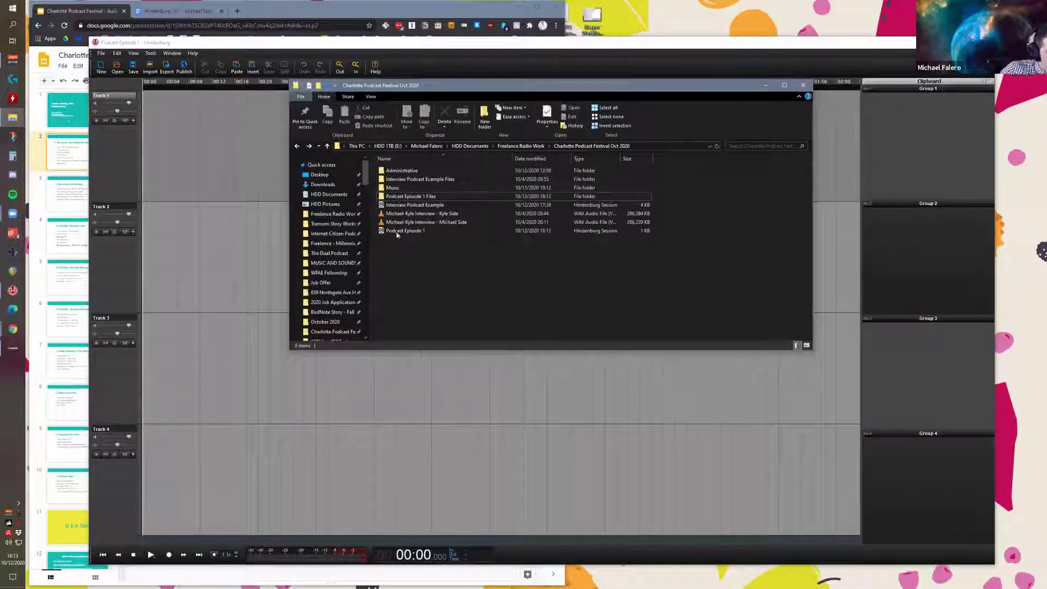
{"action": "left_click", "coordinate": [397, 231]}
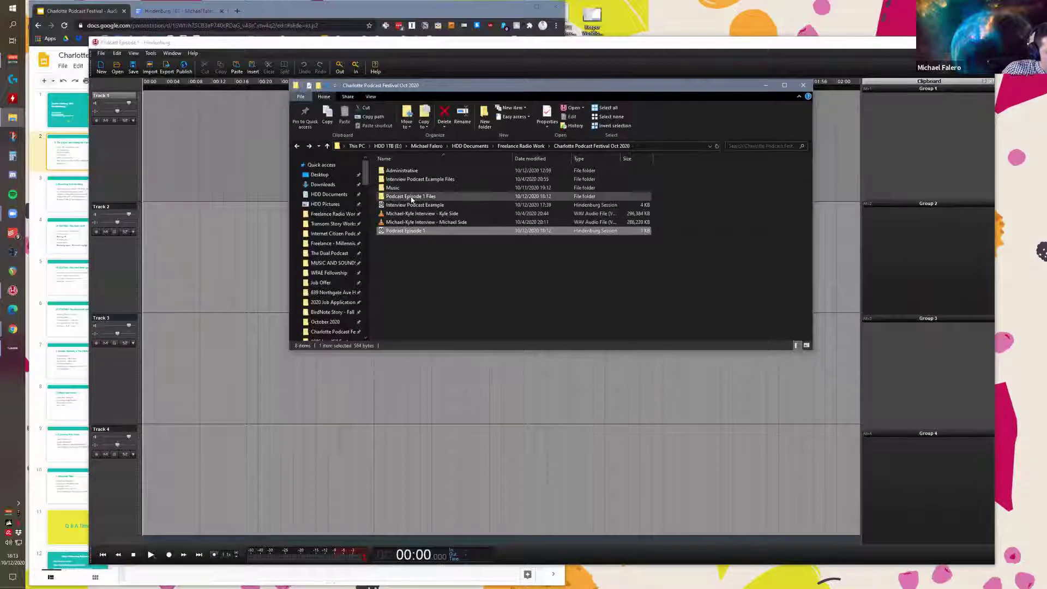
{"action": "key", "text": "p"}
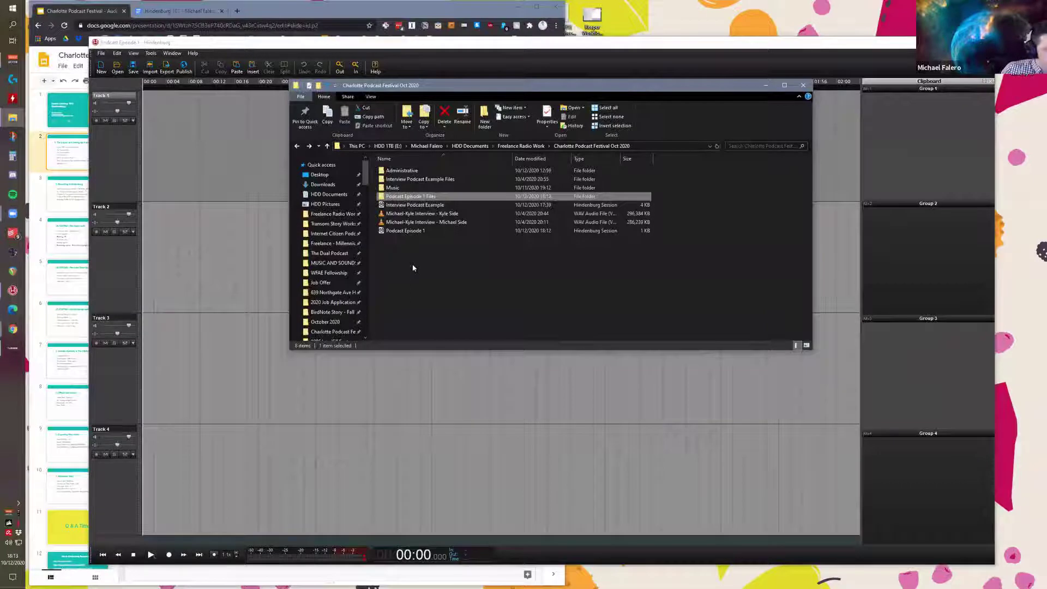
{"action": "left_click", "coordinate": [415, 232]}
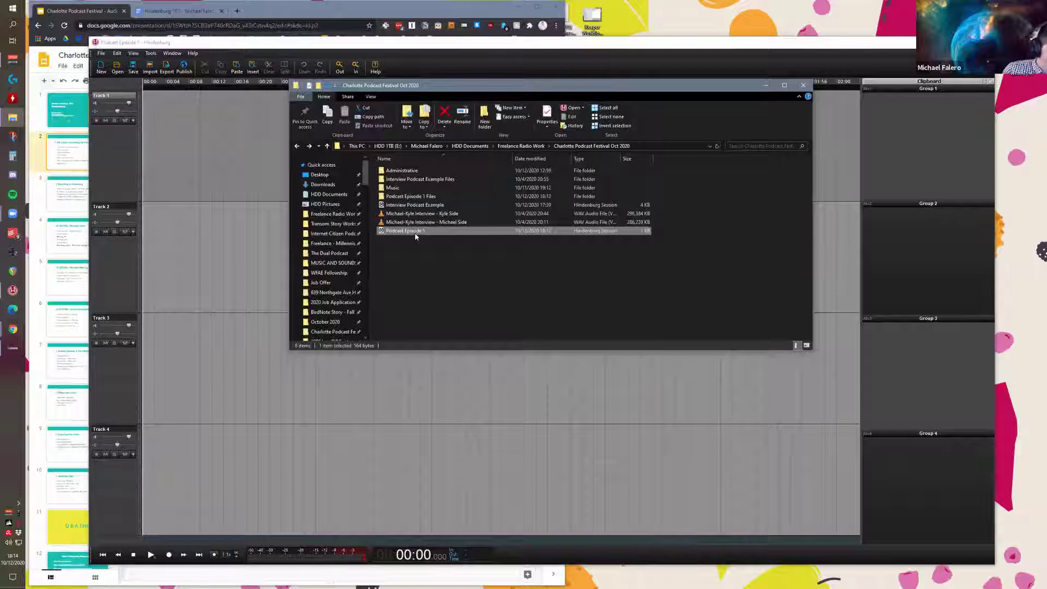
{"action": "left_click", "coordinate": [407, 200]}
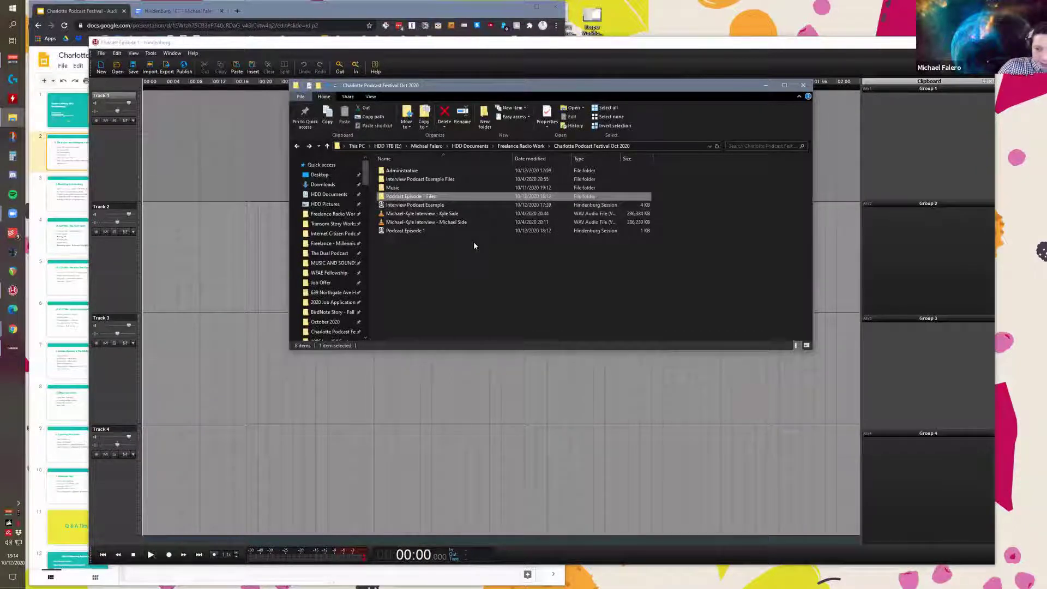
{"action": "left_click", "coordinate": [424, 239]}
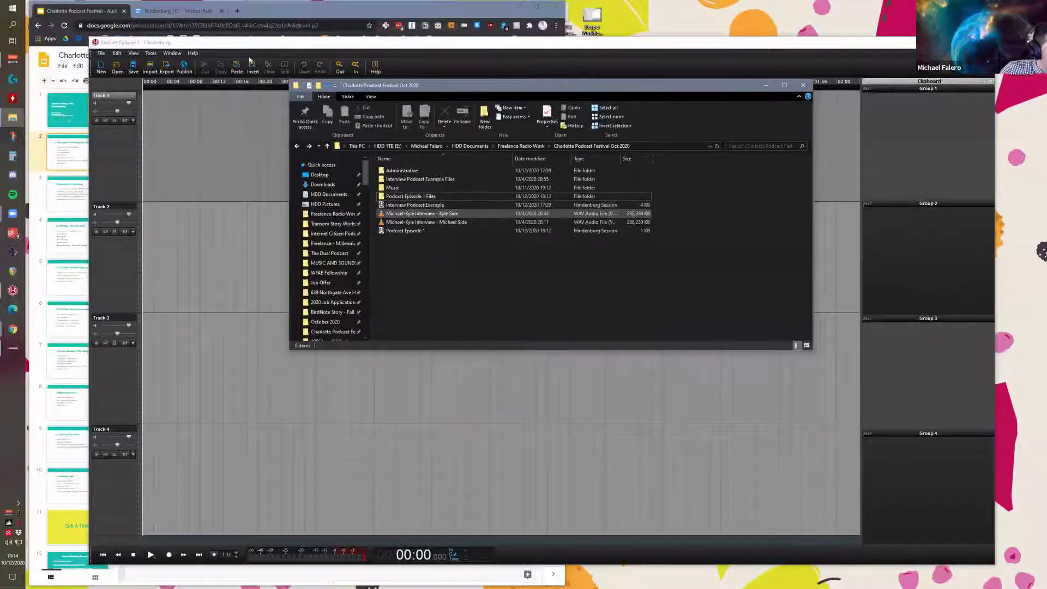
{"action": "left_click", "coordinate": [321, 50]}
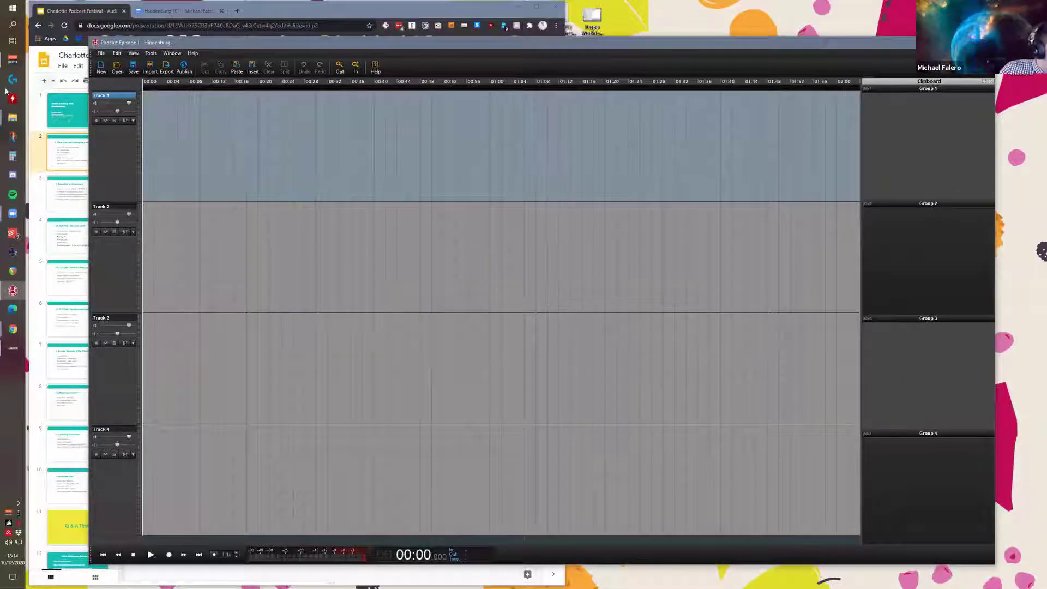
Step: Switch to File Explorer, view the songs inside the Music folder, and go back to the Charlotte Podcast Festival Oct 2020 folder
{"action": "left_click", "coordinate": [70, 107]}
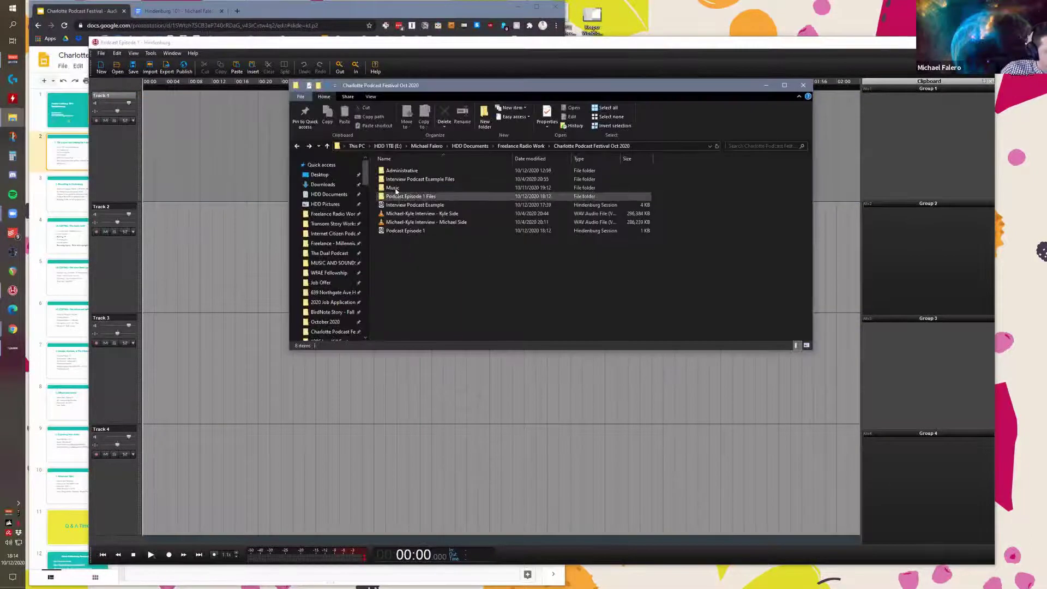
{"action": "left_click", "coordinate": [393, 189]}
{"action": "key", "text": "Return"}
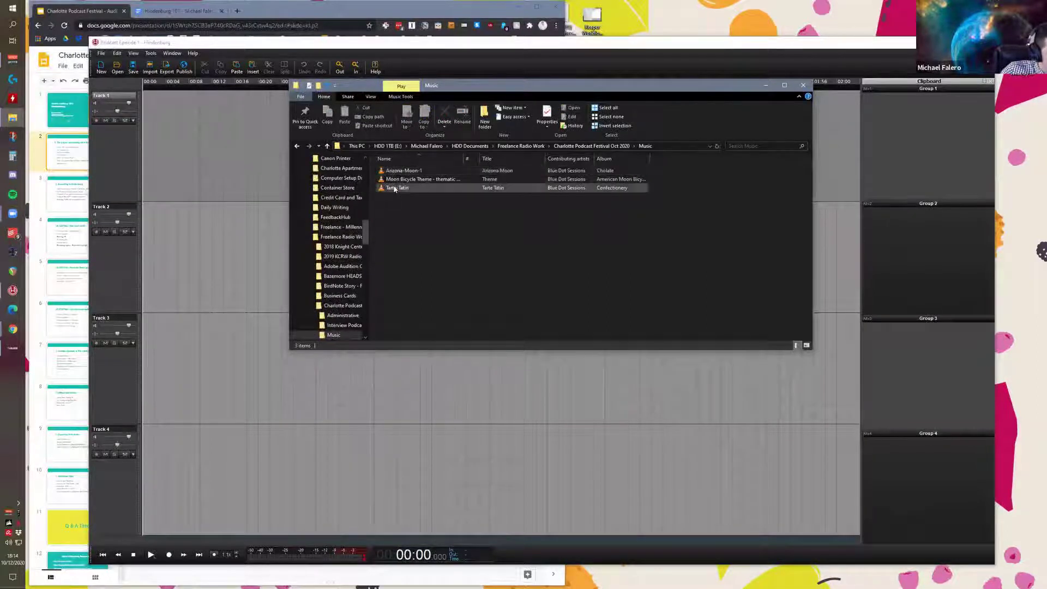
{"action": "left_click", "coordinate": [416, 188]}
{"action": "key", "text": "alt+Up"}
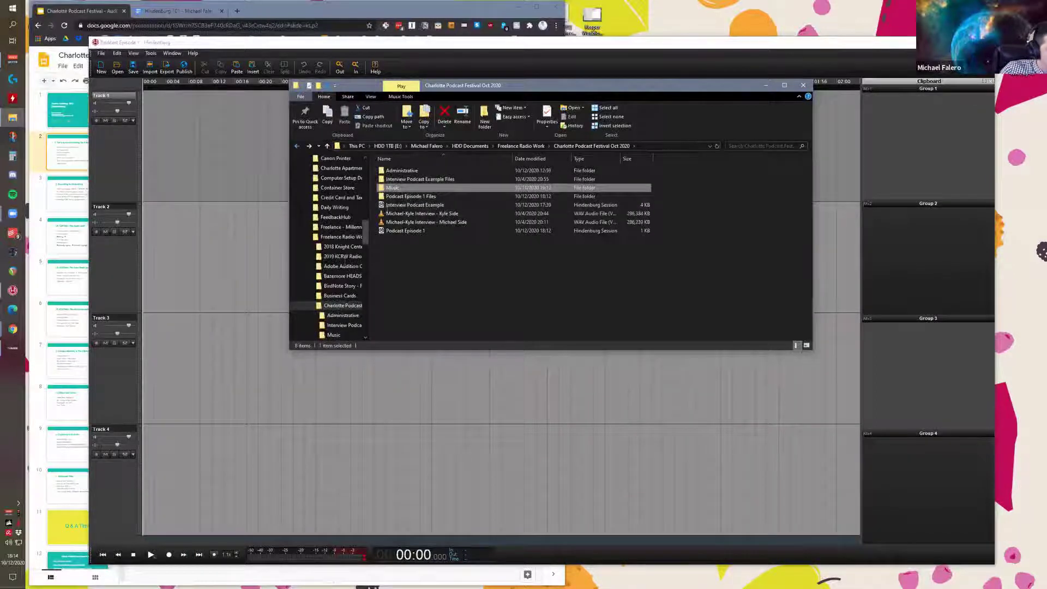
Step: Switch back to Hindenburg, select about 00:49 to 01:09 on Track 2, and place the cursor at about 01:03
{"action": "key", "text": "alt+Tab"}
{"action": "left_click", "coordinate": [495, 258]}
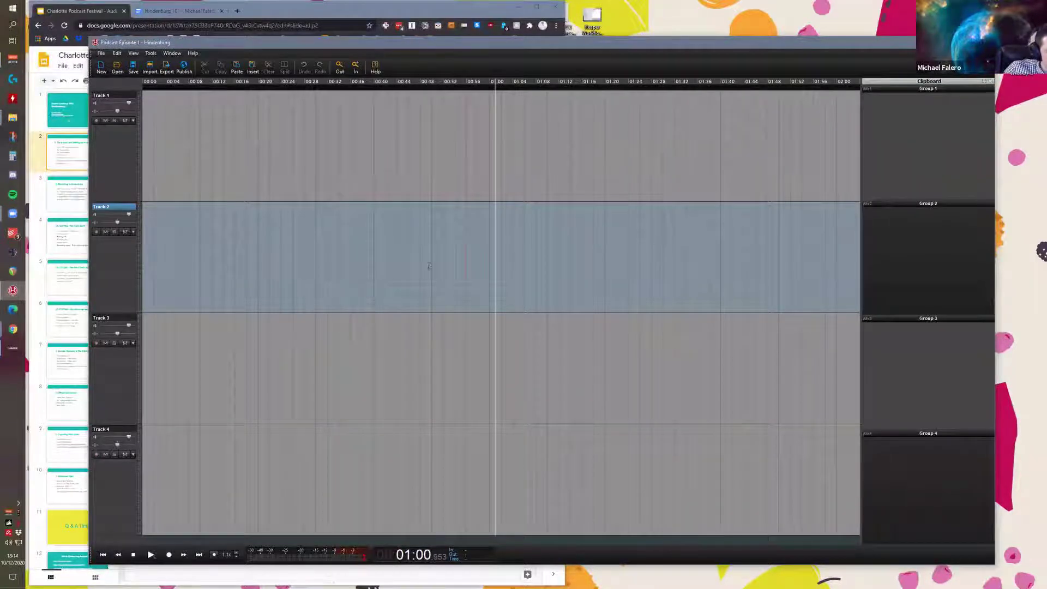
{"action": "left_click_drag", "start_coordinate": [544, 265], "coordinate": [429, 262]}
{"action": "left_click", "coordinate": [511, 259]}
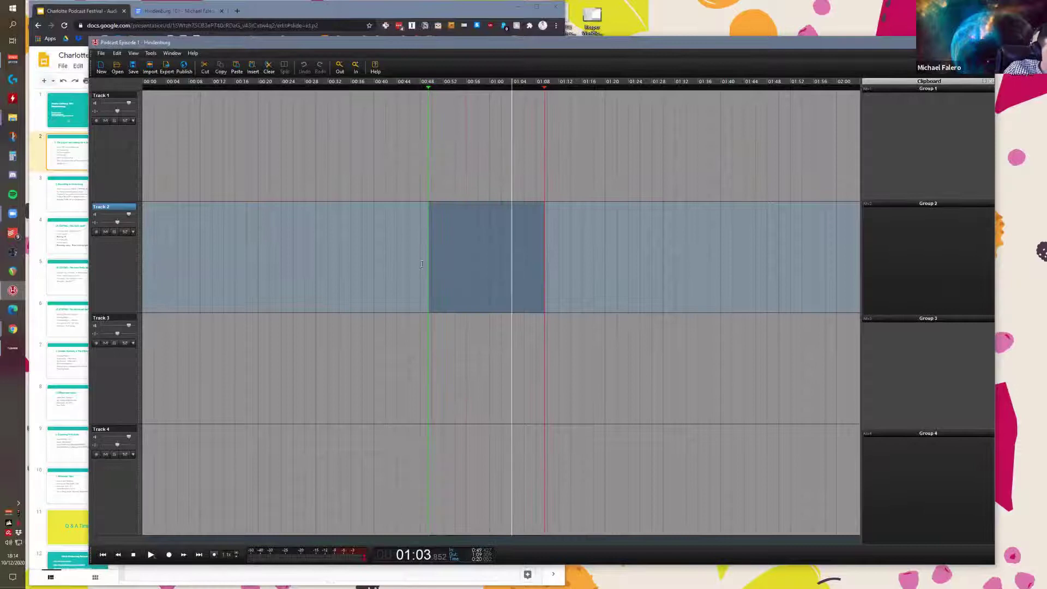
Step: Select about 00:48 to 01:13 on Track 2, and view the Charlotte Podcast Festival Oct 2020 folder in File Explorer
{"action": "left_click_drag", "start_coordinate": [567, 260], "coordinate": [422, 259]}
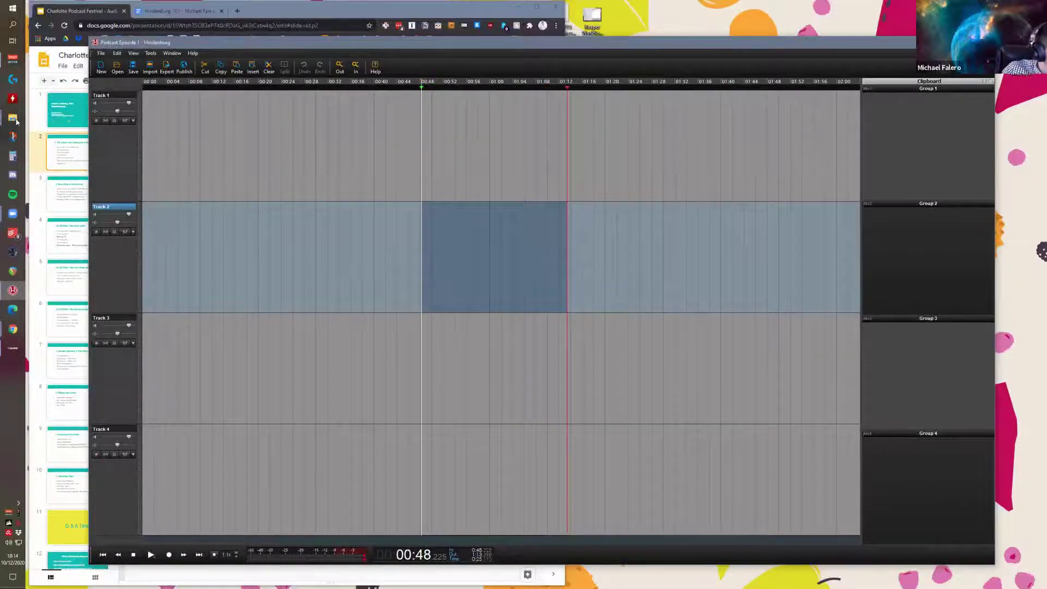
{"action": "left_click", "coordinate": [58, 108]}
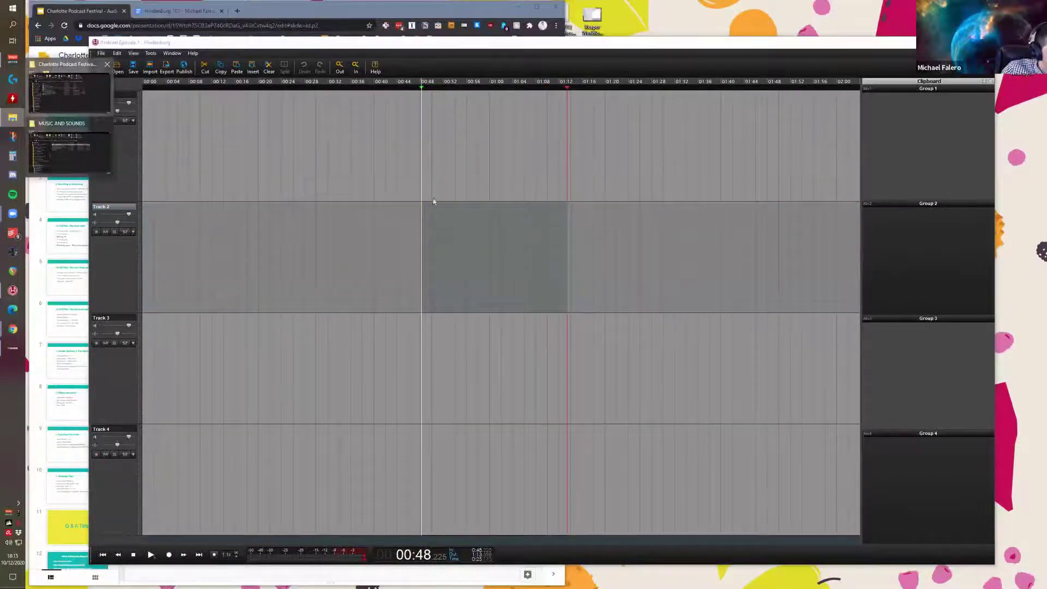
{"action": "left_click", "coordinate": [409, 195]}
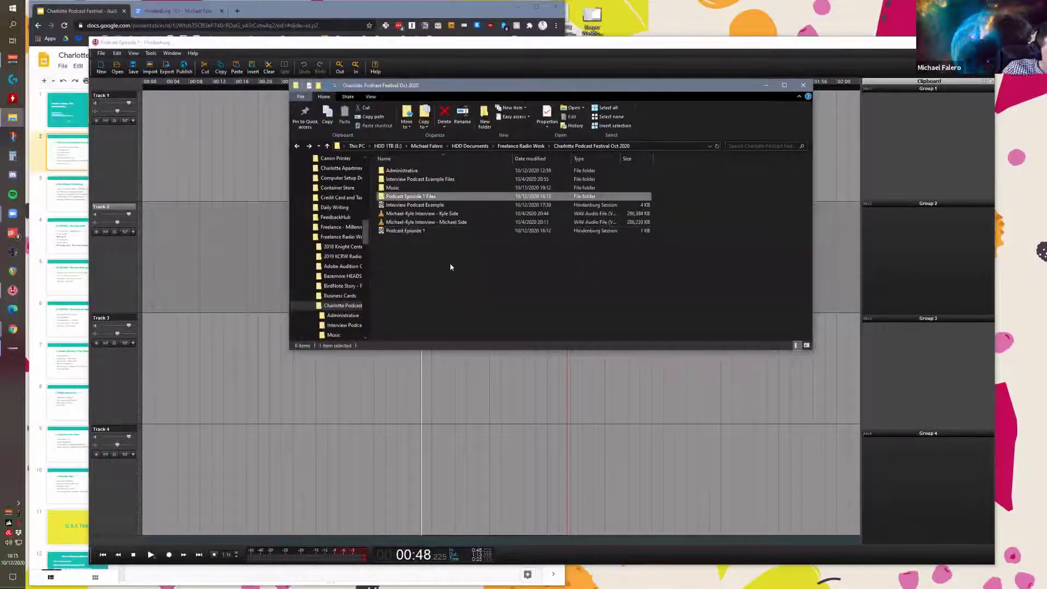
{"action": "left_click", "coordinate": [449, 223]}
{"action": "left_click", "coordinate": [528, 237]}
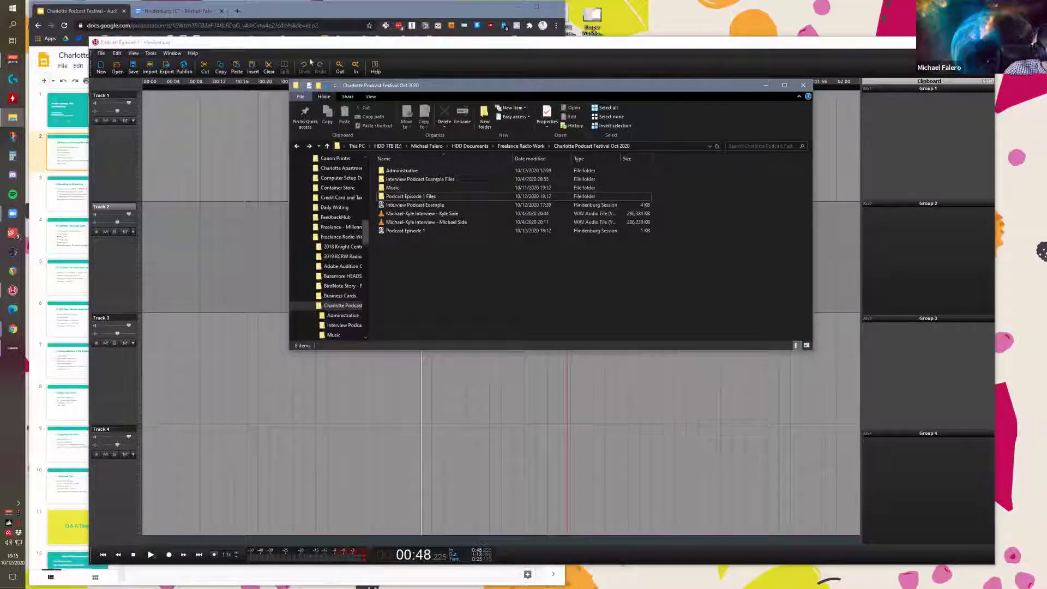
Step: Return to Hindenburg, place the cursor at about 00:13 on Track 1, and save the session
{"action": "left_click", "coordinate": [223, 176]}
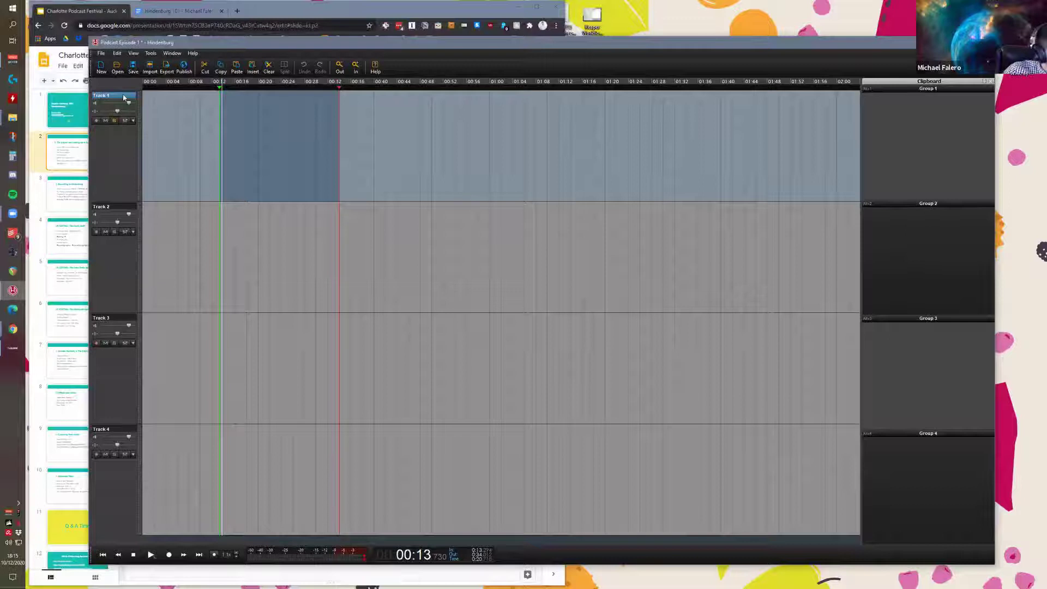
{"action": "key", "text": "ctrl+s"}
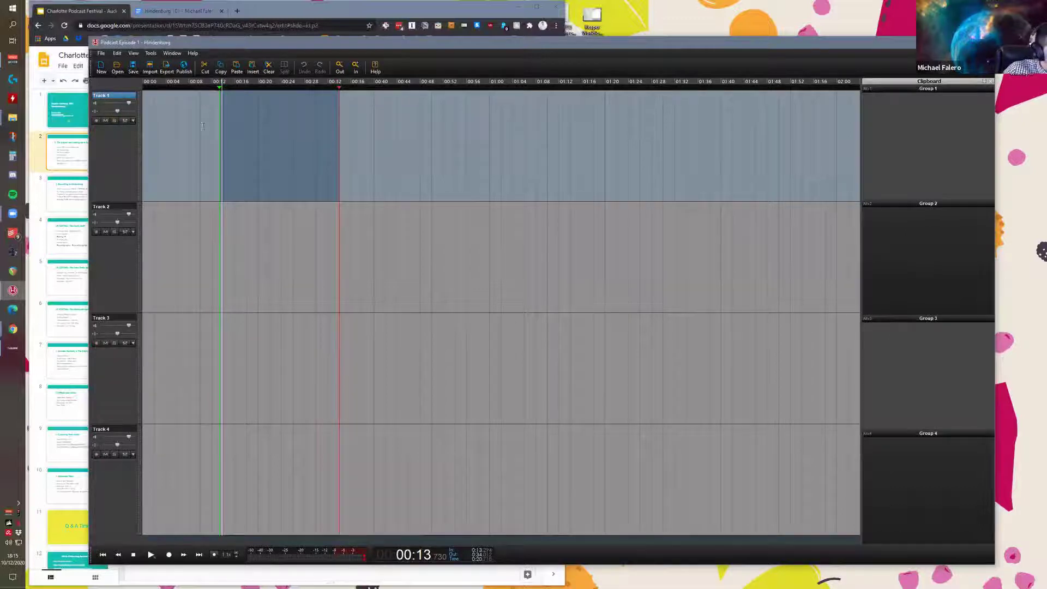
Step: Select about 00:08 to 00:30 on Track 1 and about 00:24 to 00:43 on Track 2, and clear the selection
{"action": "left_click_drag", "start_coordinate": [193, 145], "coordinate": [318, 163]}
{"action": "left_click", "coordinate": [243, 238]}
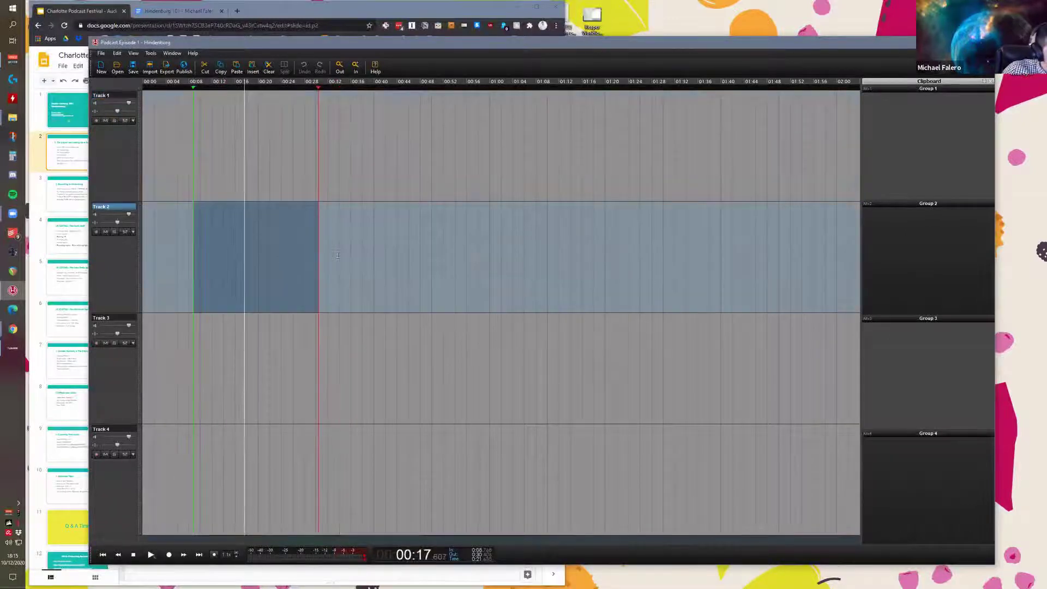
{"action": "left_click_drag", "start_coordinate": [281, 255], "coordinate": [347, 255]}
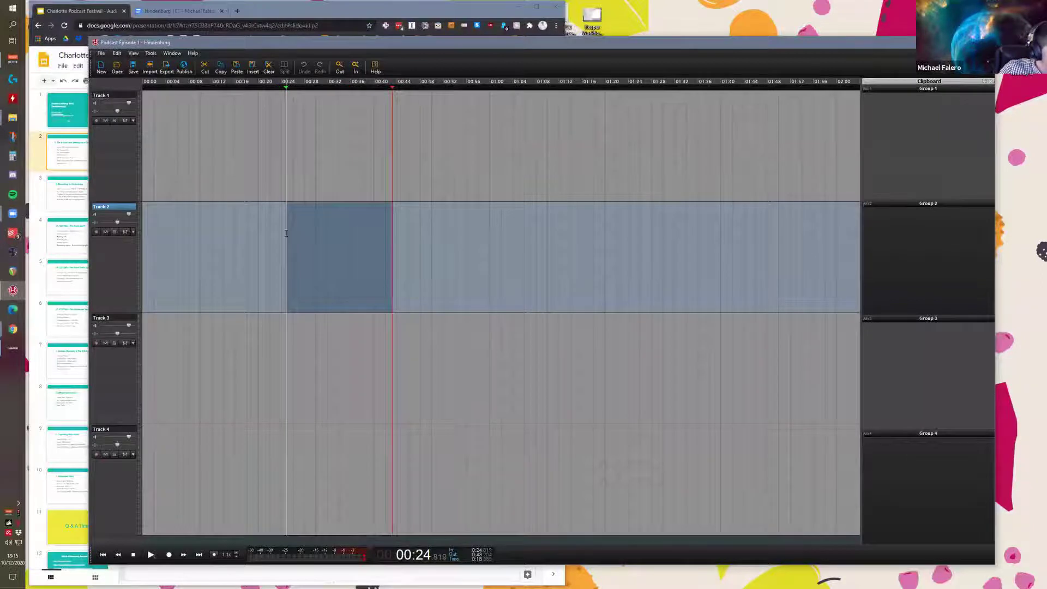
{"action": "key", "text": "Escape"}
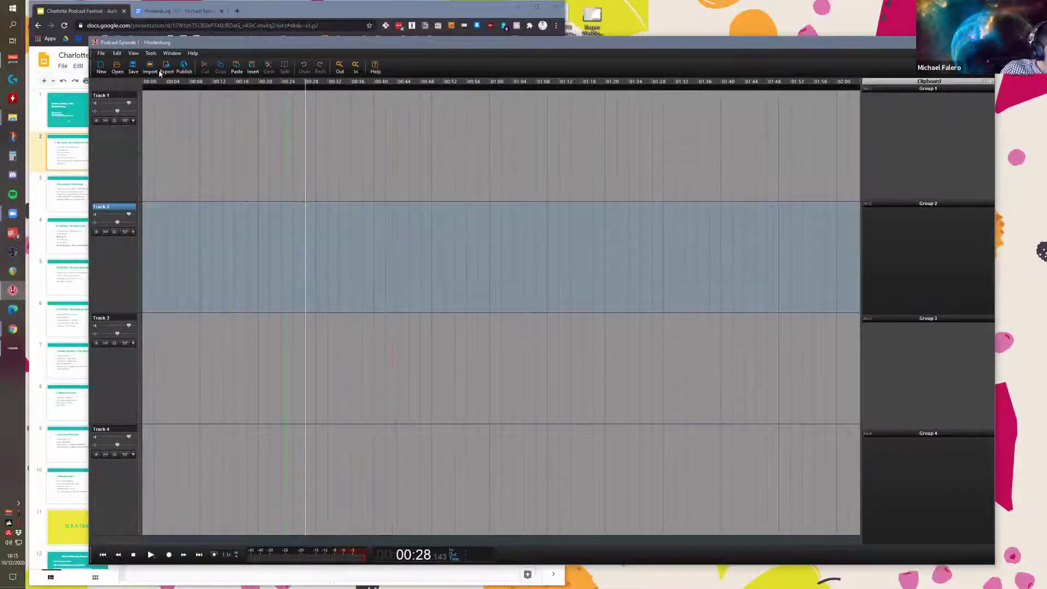
Step: Preview the open File Explorer windows, return to Track 1 in Hindenburg, and move the cursor to the session's start
{"action": "left_click", "coordinate": [13, 118]}
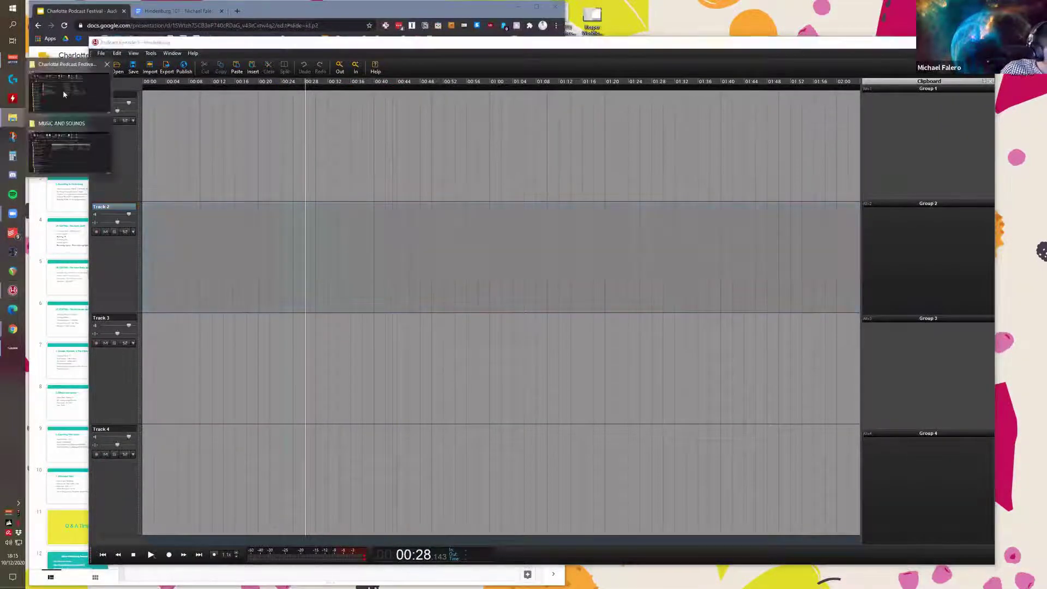
{"action": "left_click", "coordinate": [298, 147]}
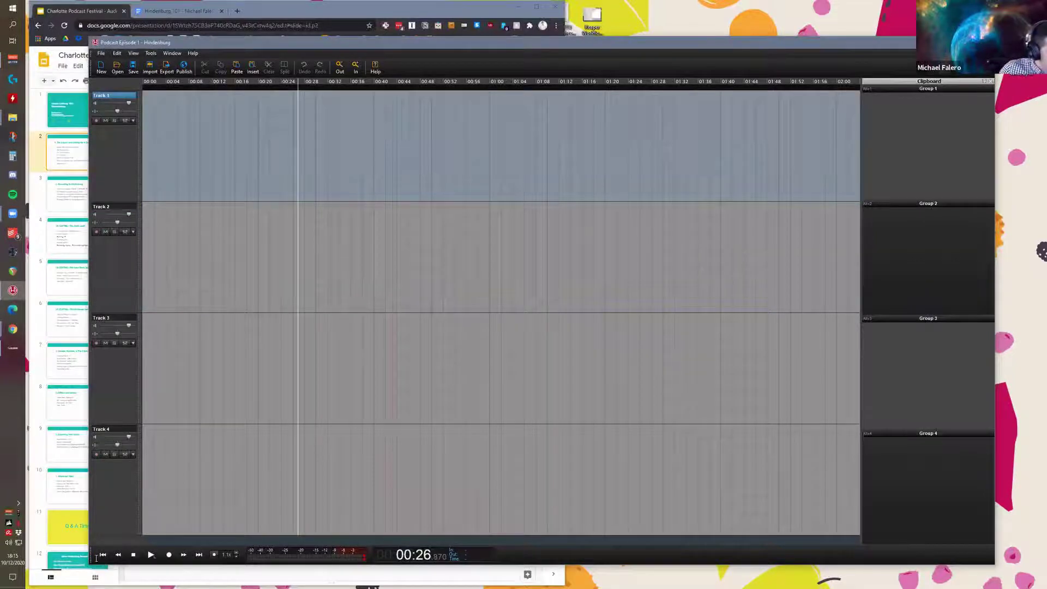
{"action": "key", "text": "Home"}
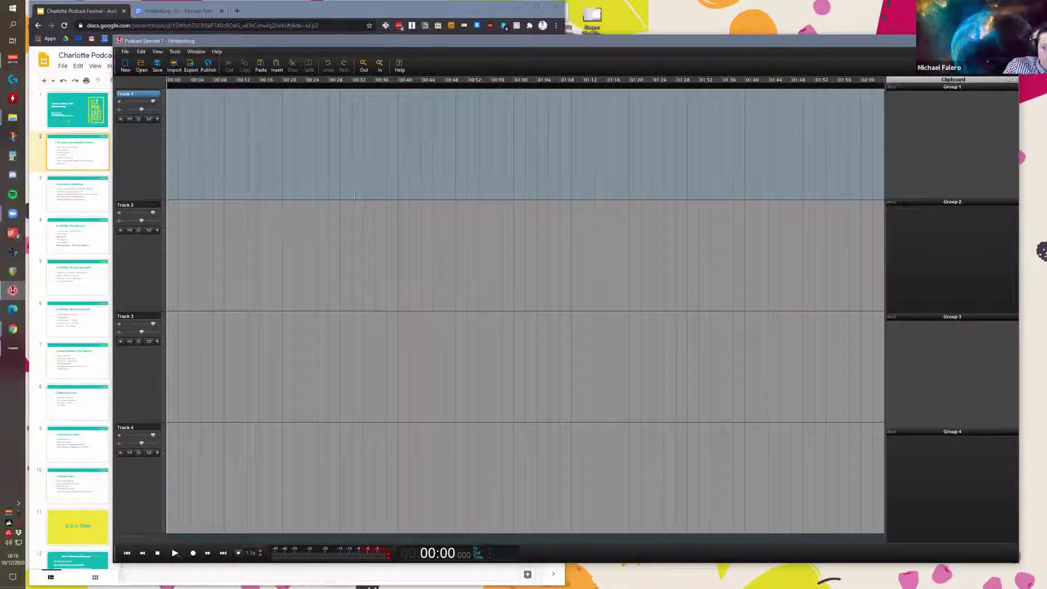
Step: Examine the playback and record device settings in the audio options, including the available record devices, and leave without changes
{"action": "left_click", "coordinate": [172, 54]}
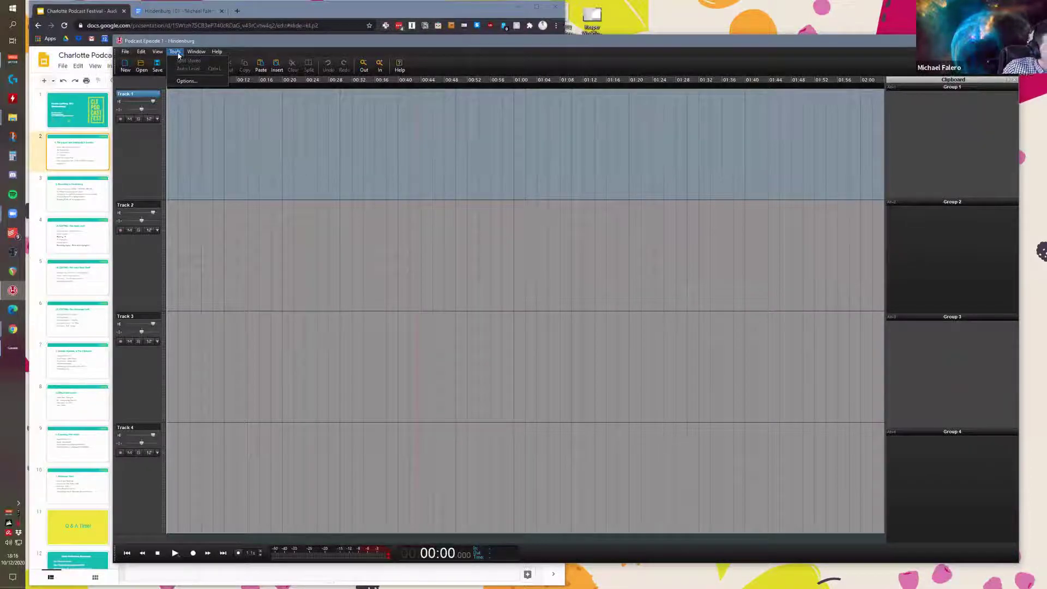
{"action": "left_click", "coordinate": [184, 81]}
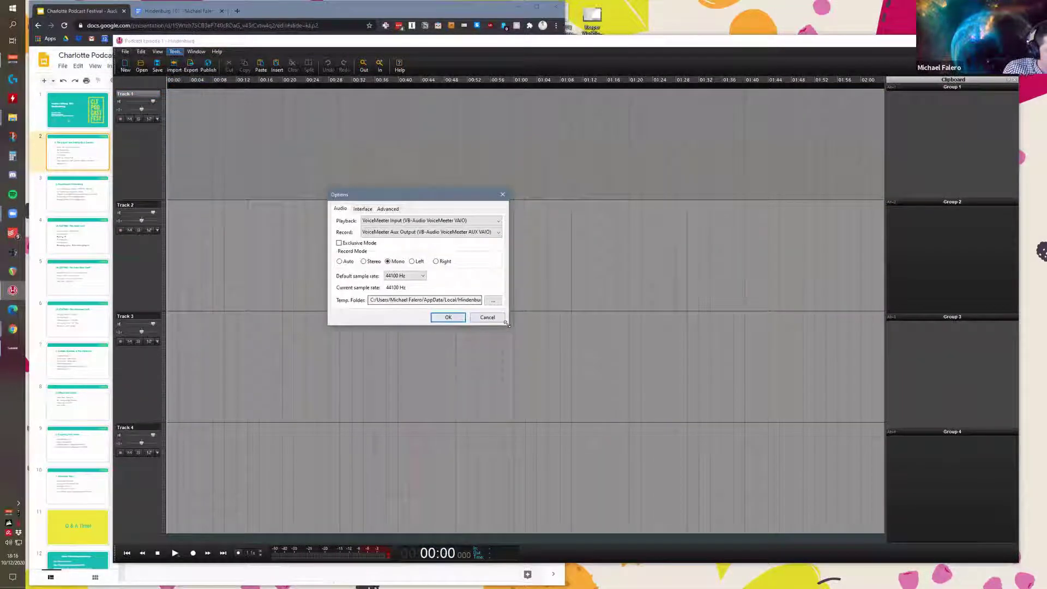
{"action": "left_click_drag", "start_coordinate": [506, 323], "coordinate": [413, 217]}
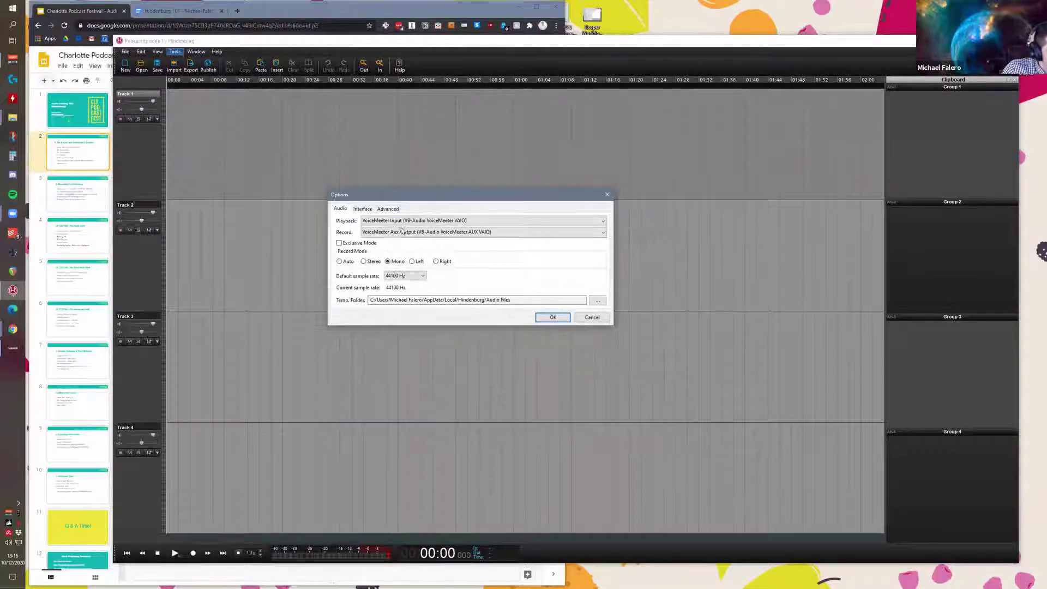
{"action": "left_click", "coordinate": [586, 237]}
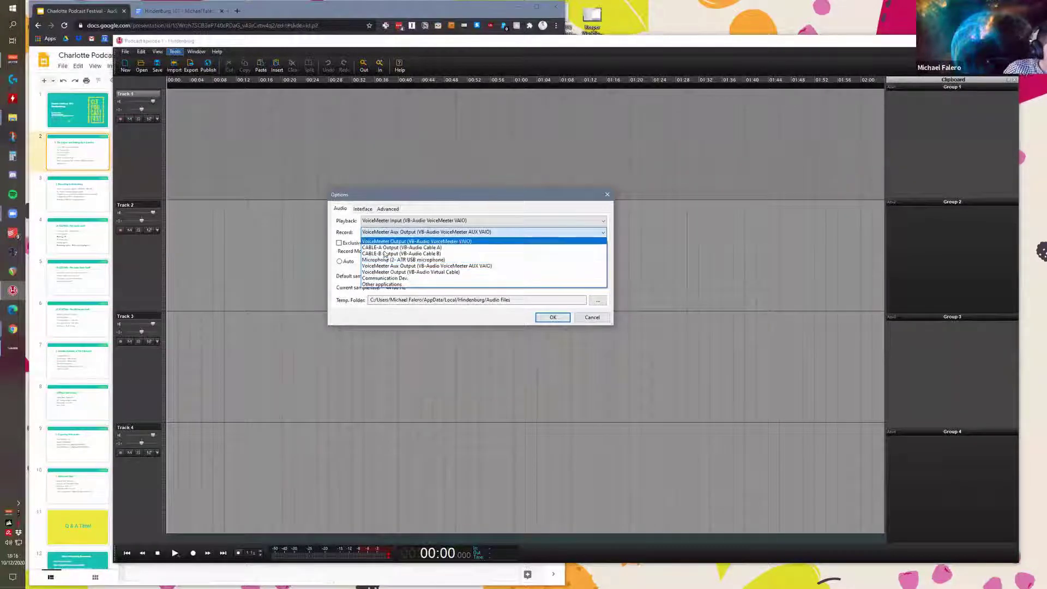
{"action": "left_click", "coordinate": [386, 233]}
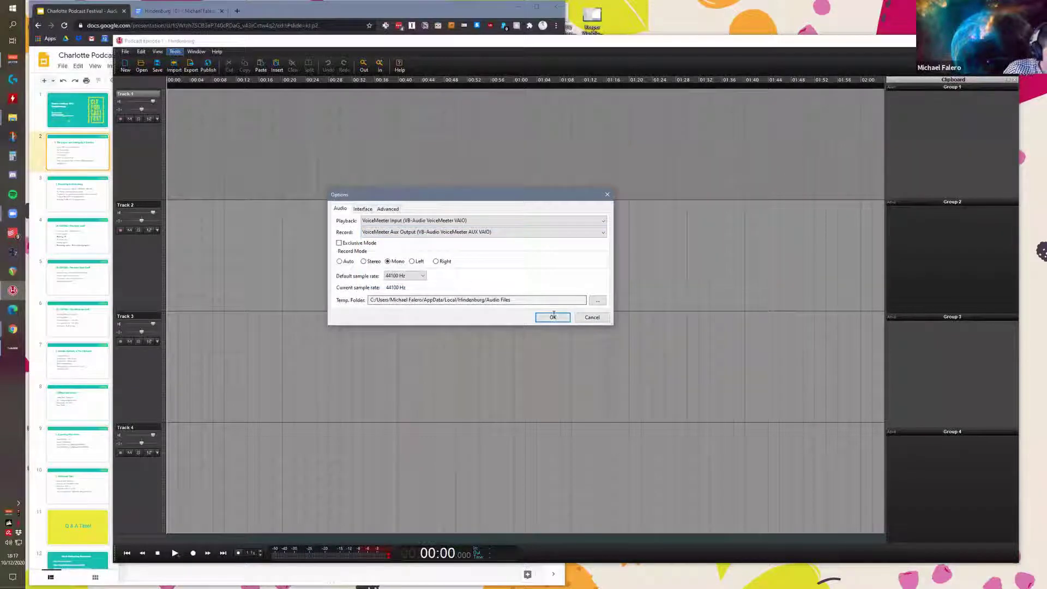
{"action": "left_click", "coordinate": [585, 321]}
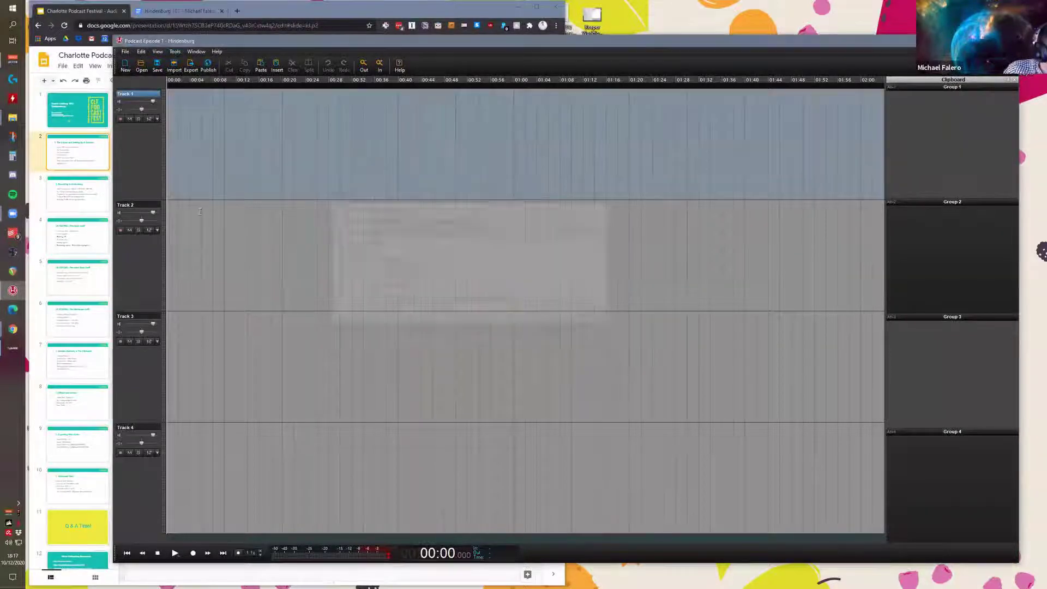
Step: Move the cursor back to the session's start and rename Track 1 as Host
{"action": "left_click", "coordinate": [190, 371]}
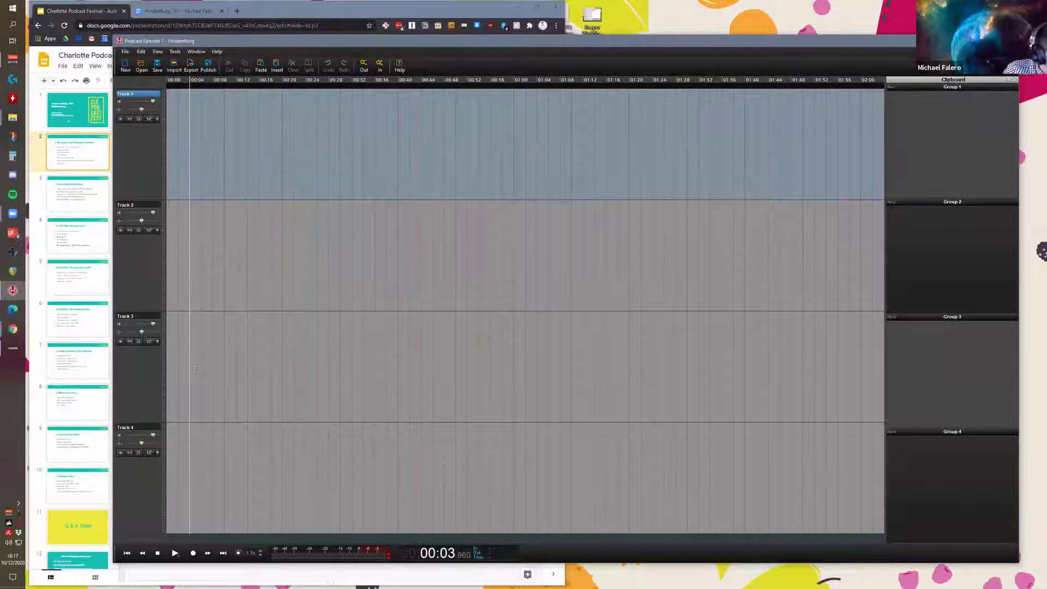
{"action": "left_click", "coordinate": [127, 554]}
{"action": "left_click", "coordinate": [180, 165]}
{"action": "left_click", "coordinate": [127, 553]}
{"action": "double_click", "coordinate": [127, 95]}
{"action": "type", "text": "Host"}
{"action": "key", "text": "Return"}
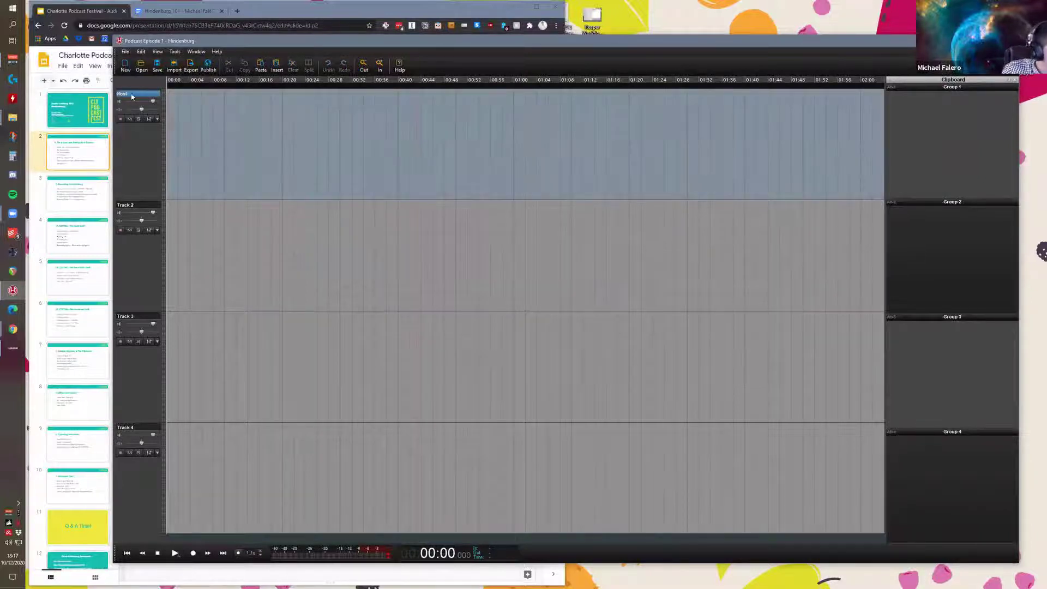
Step: Arm the Host track for recording and record a clip of about 39 seconds from the session's start
{"action": "left_click", "coordinate": [122, 119]}
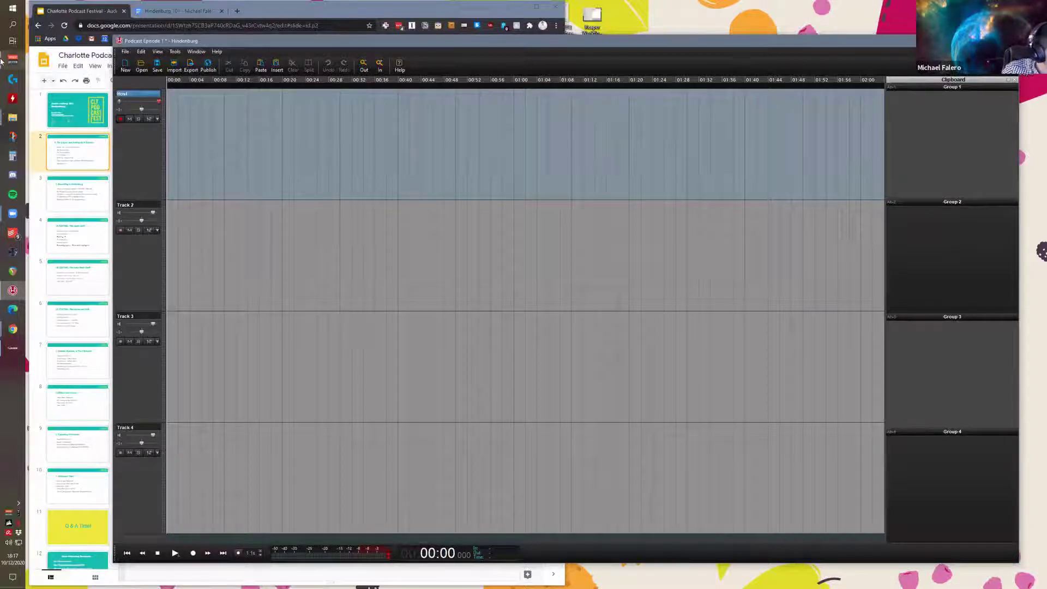
{"action": "mouse_move", "coordinate": [2, 61]}
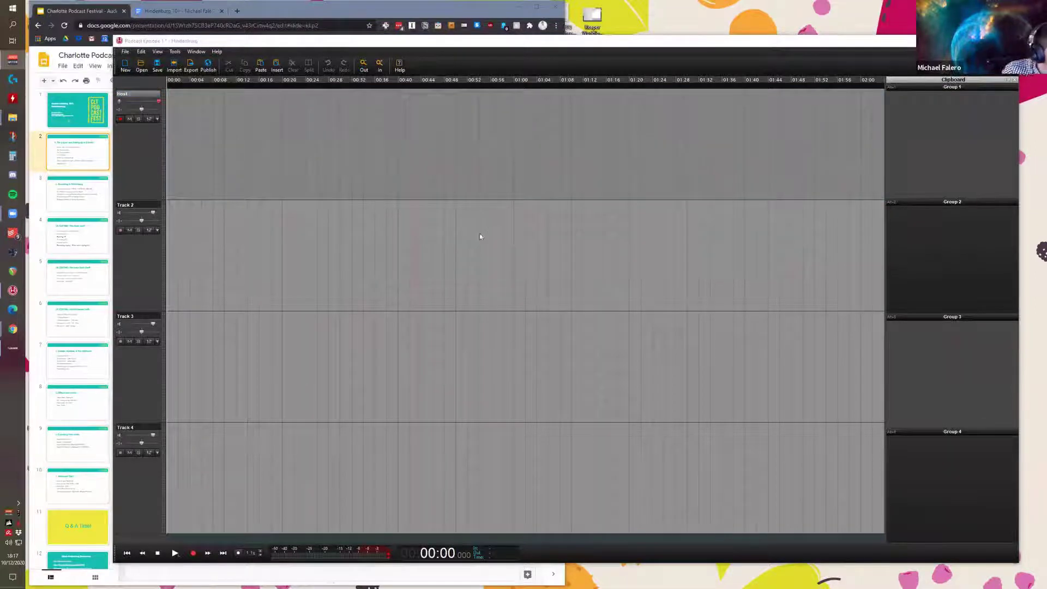
{"action": "left_click", "coordinate": [172, 215]}
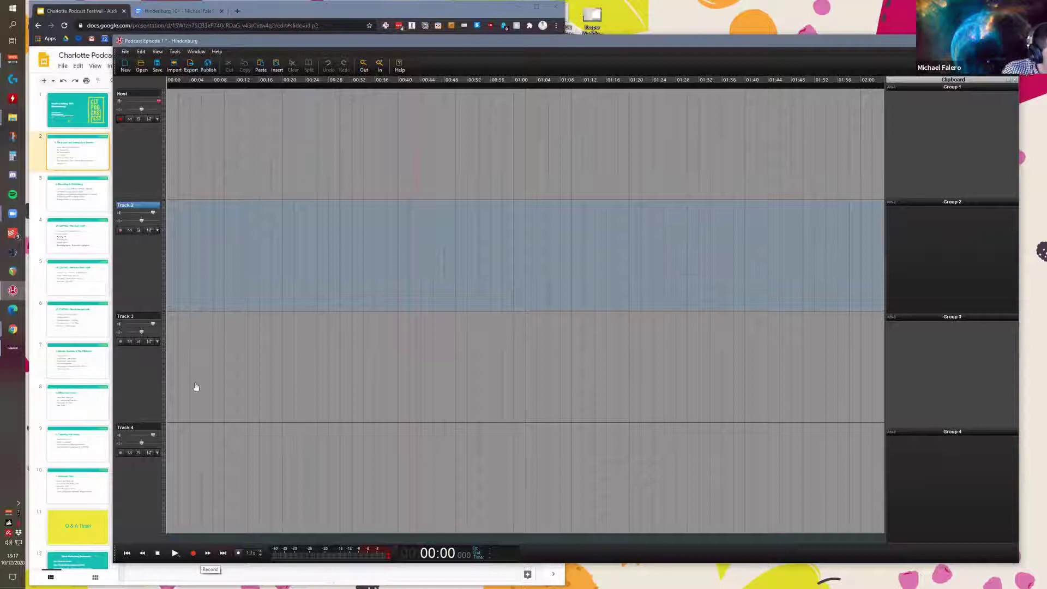
{"action": "key", "text": "r"}
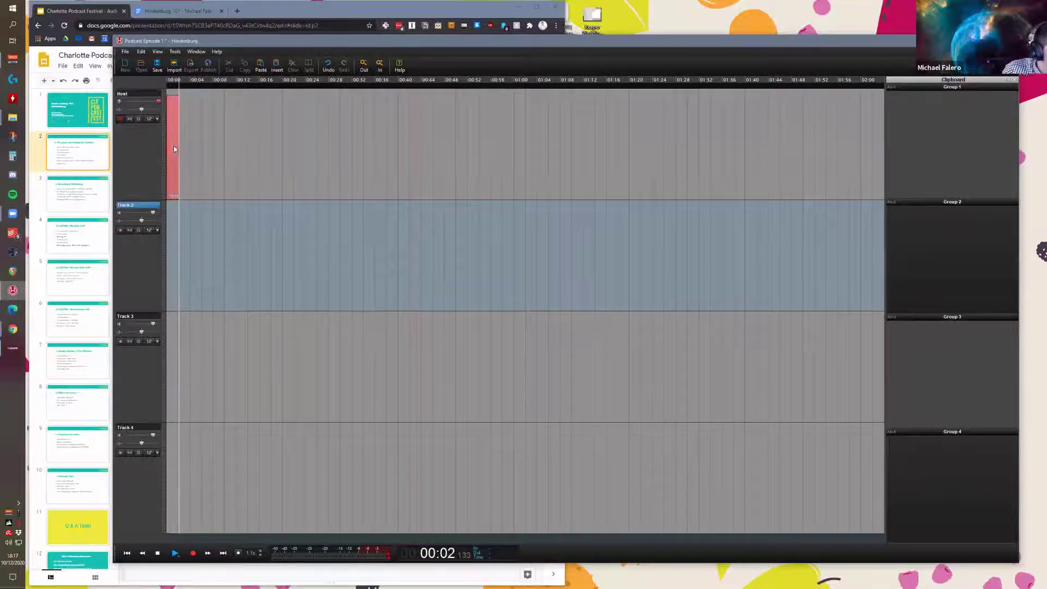
{"action": "scroll", "coordinate": [182, 116], "scroll_direction": "up", "scroll_amount": 1}
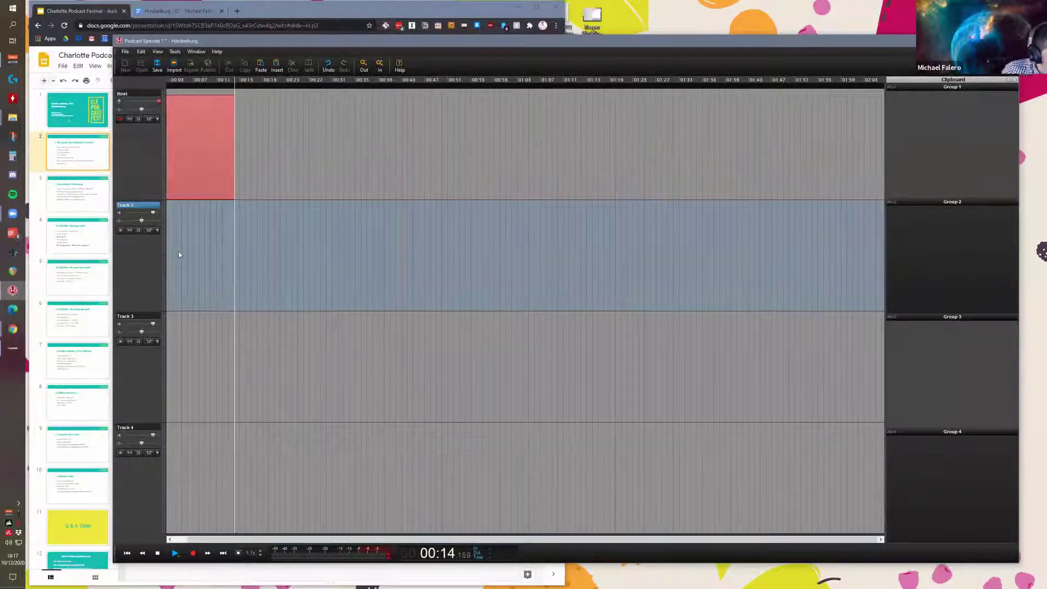
{"action": "key", "text": "space"}
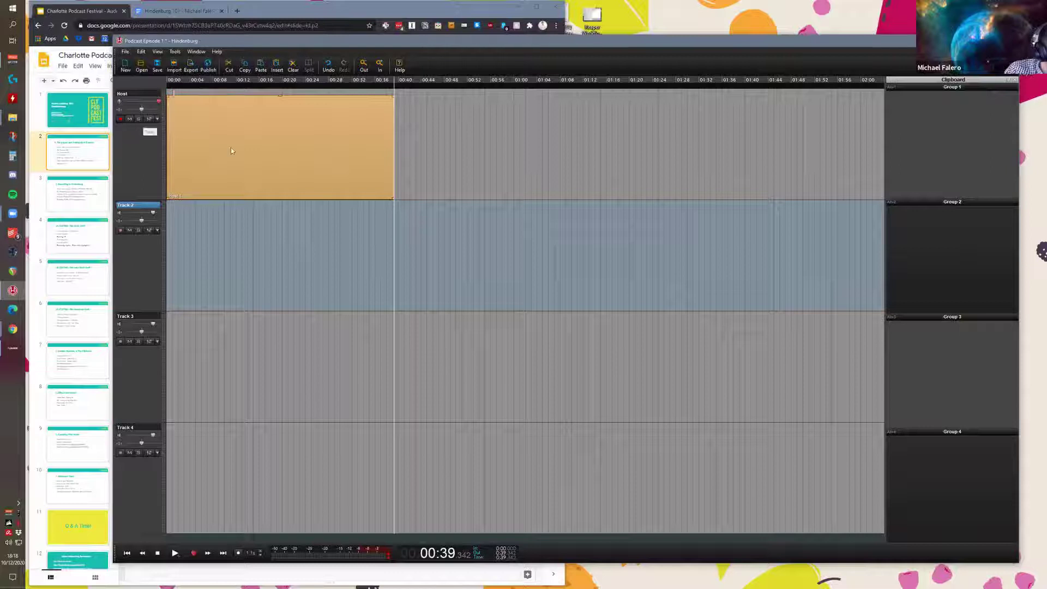
Step: Place the cursor at about 00:41, after the Host clip, and record a second take of about 2 seconds
{"action": "left_click", "coordinate": [265, 175]}
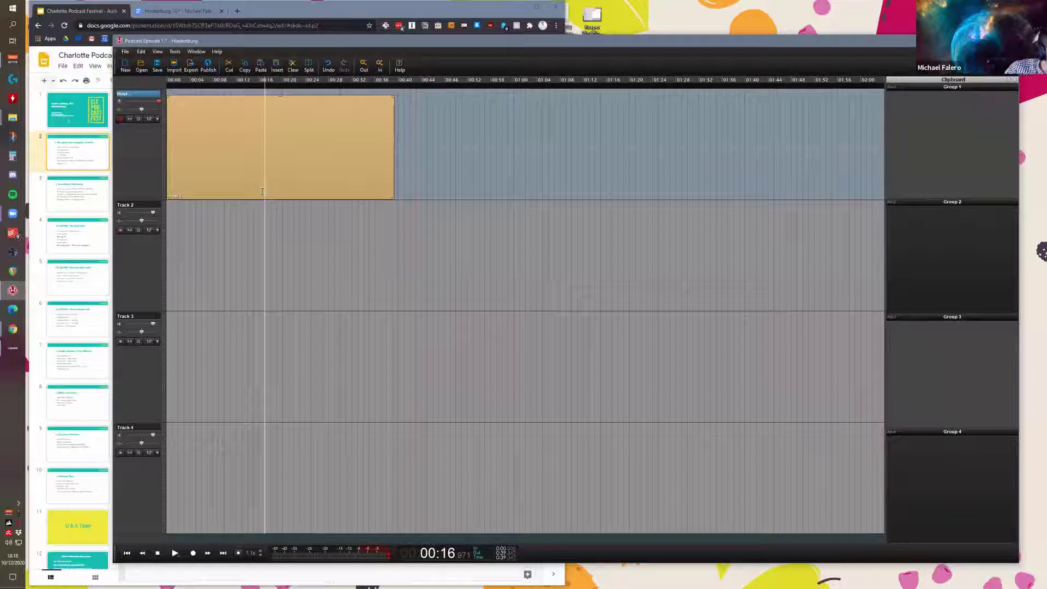
{"action": "left_click", "coordinate": [269, 174]}
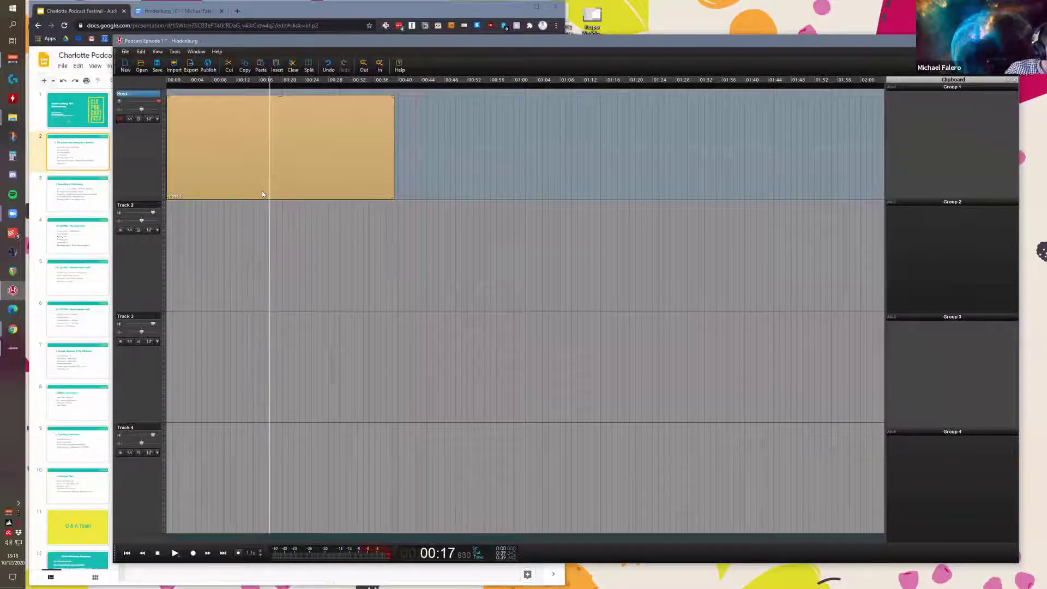
{"action": "left_click", "coordinate": [408, 150]}
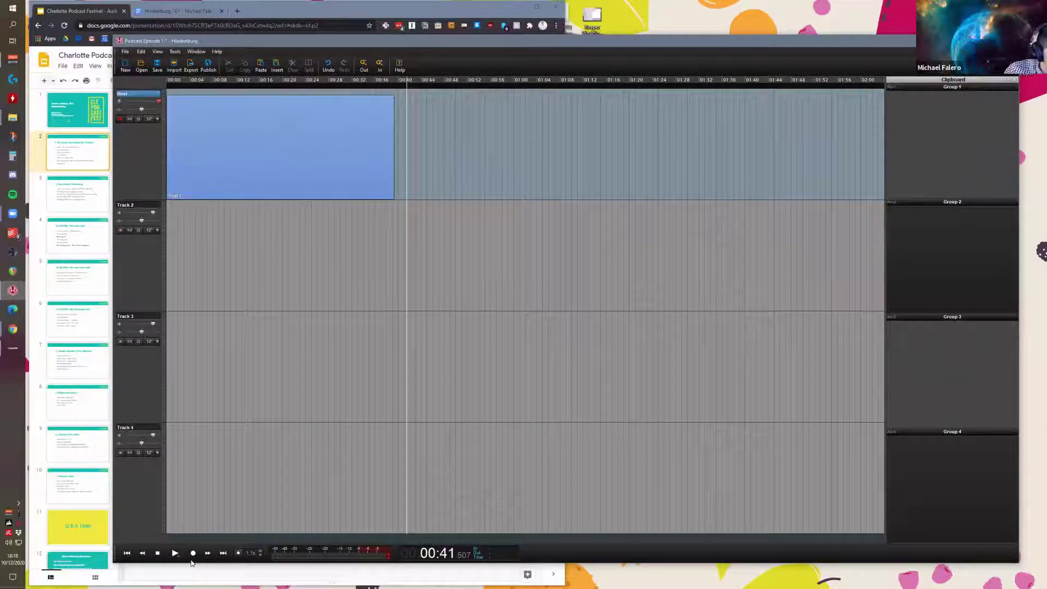
{"action": "left_click", "coordinate": [193, 554]}
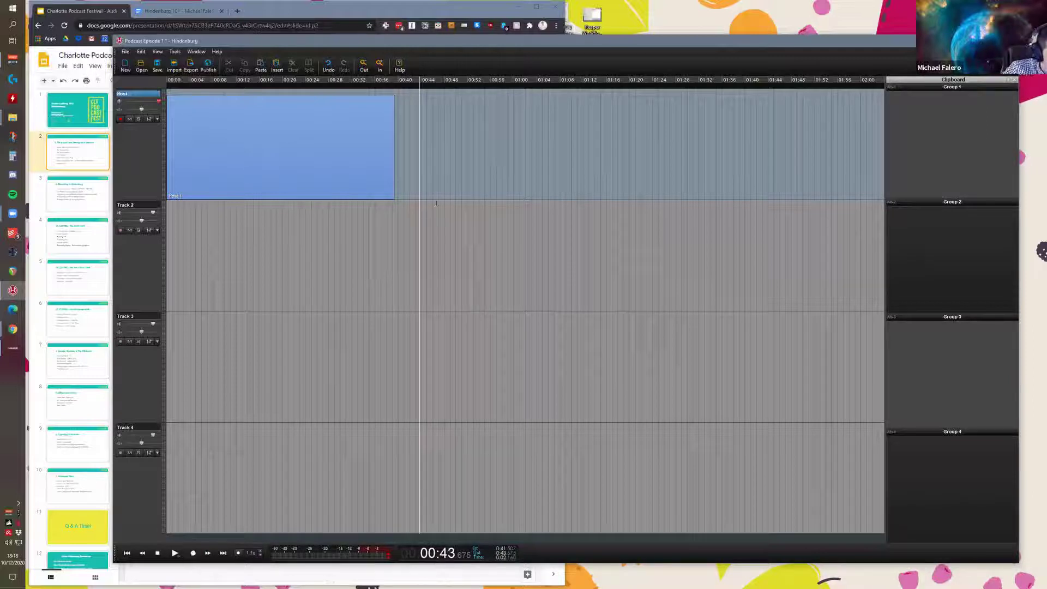
Step: Select about 00:43 to 01:36 on the Host track, and clear the selection with the cursor at about 00:43
{"action": "left_click_drag", "start_coordinate": [418, 170], "coordinate": [728, 170]}
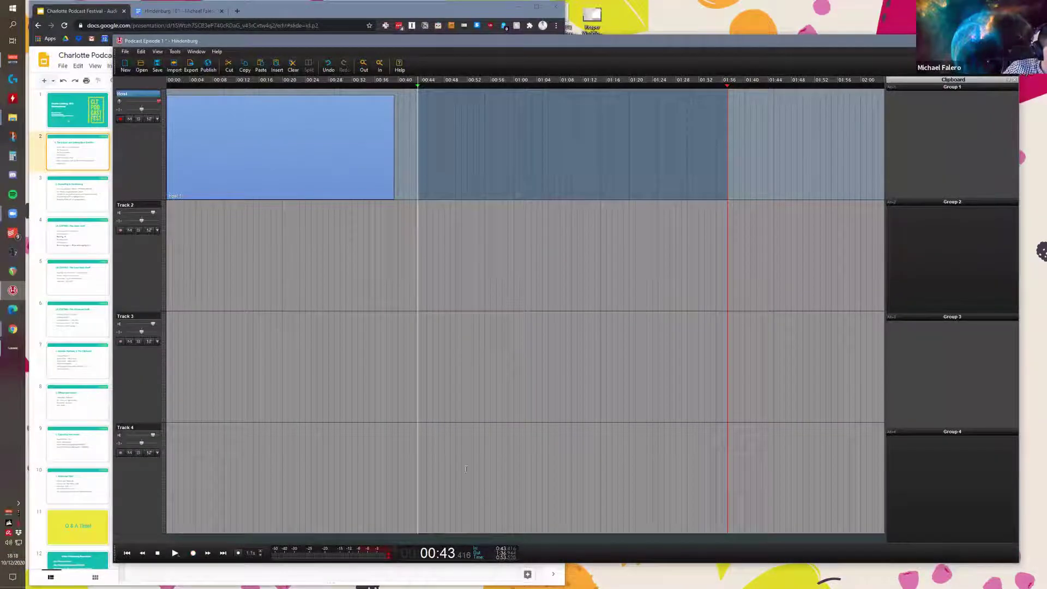
{"action": "scroll", "coordinate": [302, 197], "scroll_direction": "down", "scroll_amount": 3}
{"action": "left_click", "coordinate": [302, 197]}
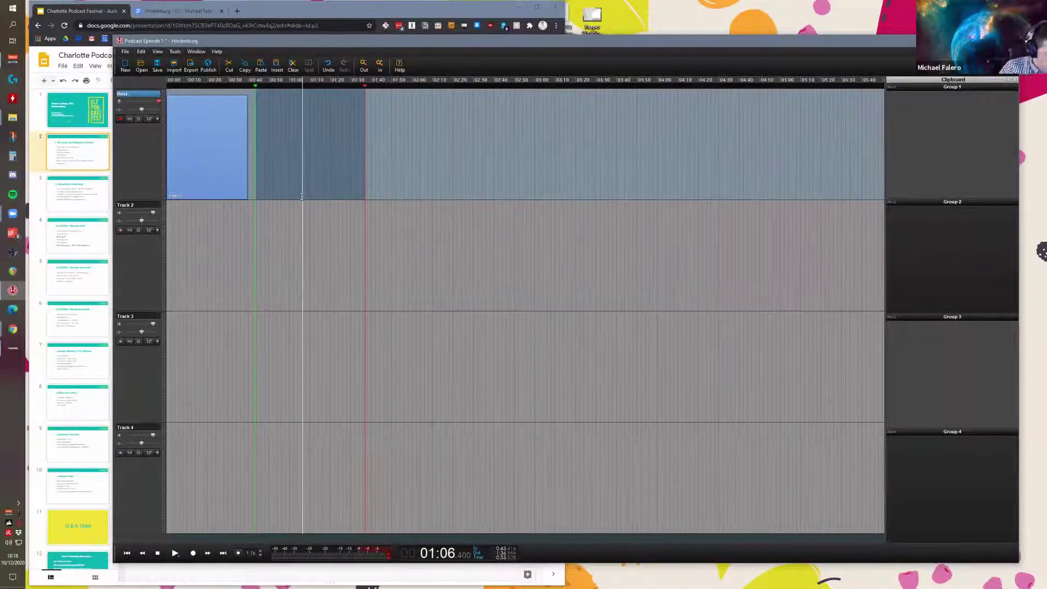
{"action": "left_click", "coordinate": [255, 210]}
{"action": "scroll", "coordinate": [265, 136], "scroll_direction": "up", "scroll_amount": 2}
Step: Delete the recorded clip from the Host track and disarm the track for recording
{"action": "left_click", "coordinate": [265, 135]}
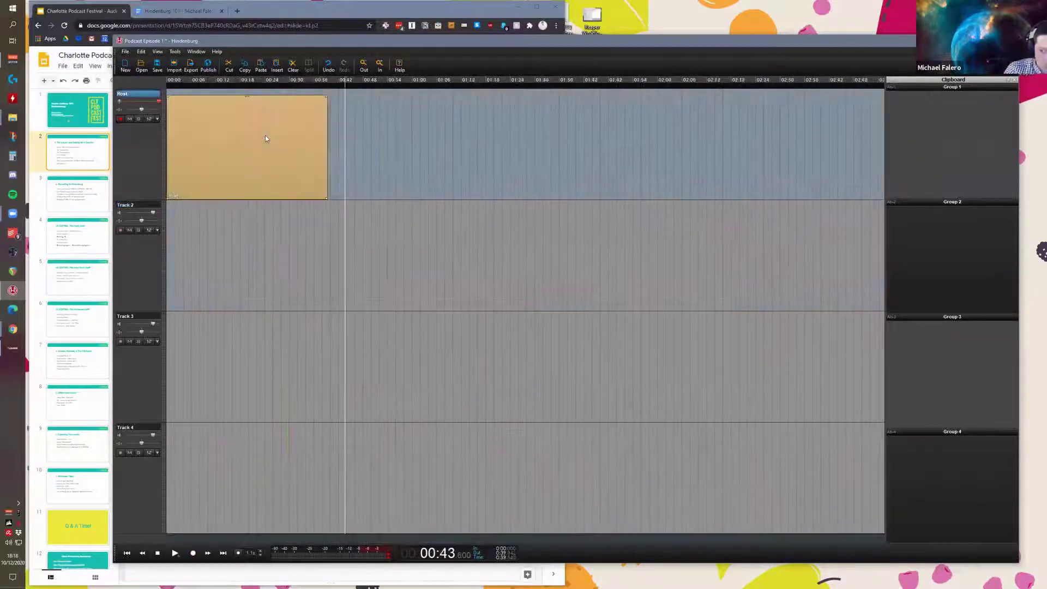
{"action": "key", "text": "Delete"}
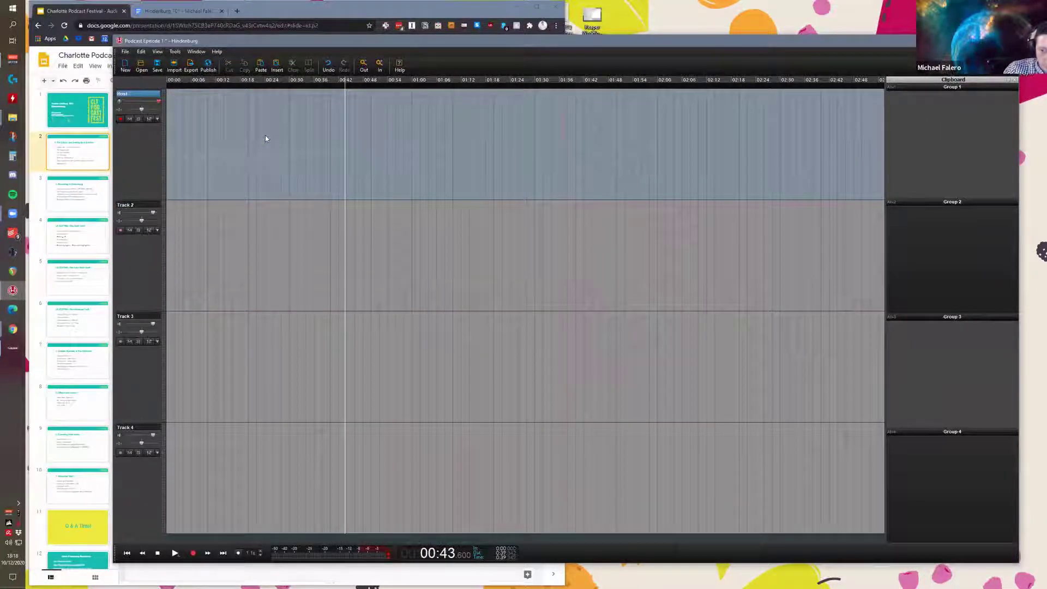
{"action": "left_click", "coordinate": [121, 119]}
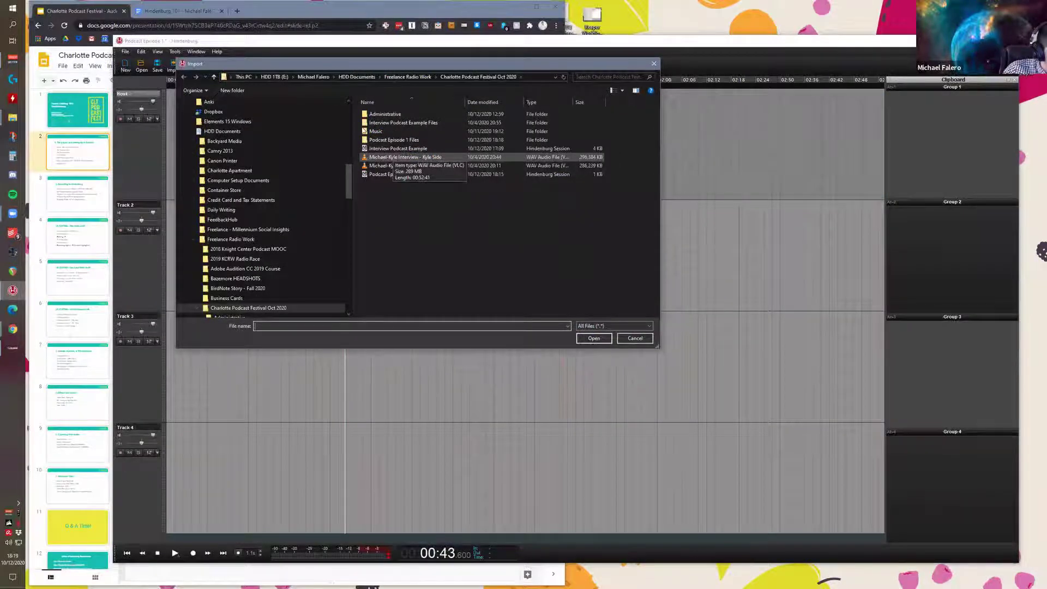
Step: Import the host's side of the interview as a WAV file onto the Host track at about 00:43
{"action": "left_click", "coordinate": [388, 174]}
{"action": "left_click_drag", "start_coordinate": [304, 64], "coordinate": [352, 86]}
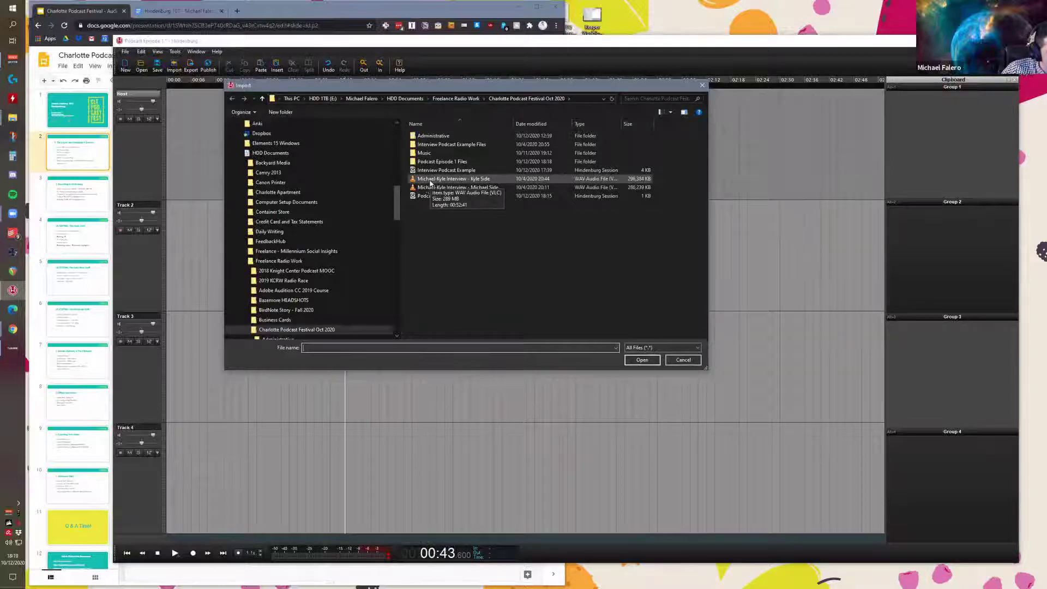
{"action": "left_click", "coordinate": [427, 188]}
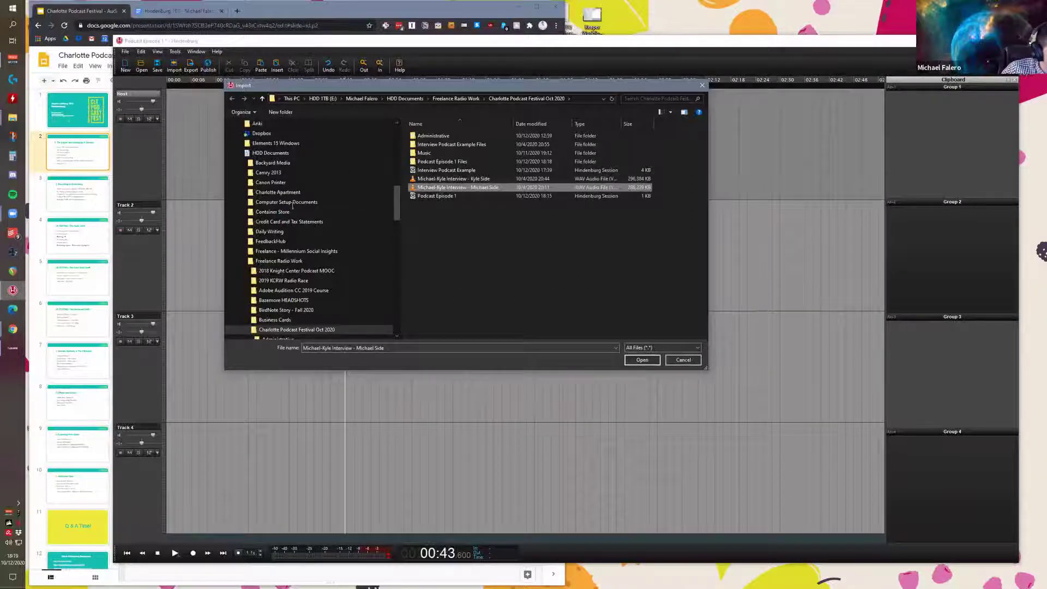
{"action": "key", "text": "Return"}
{"action": "scroll", "coordinate": [258, 189], "scroll_direction": "up", "scroll_amount": 1}
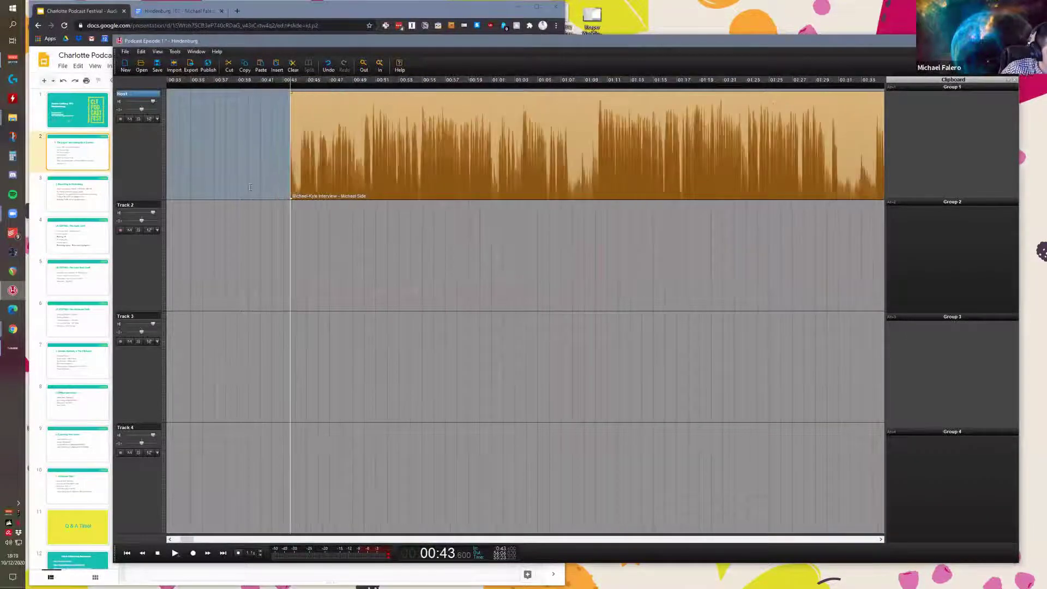
Step: Place the cursor on the Host track just ahead of the imported interview clip, at about 00:43
{"action": "left_click", "coordinate": [258, 152]}
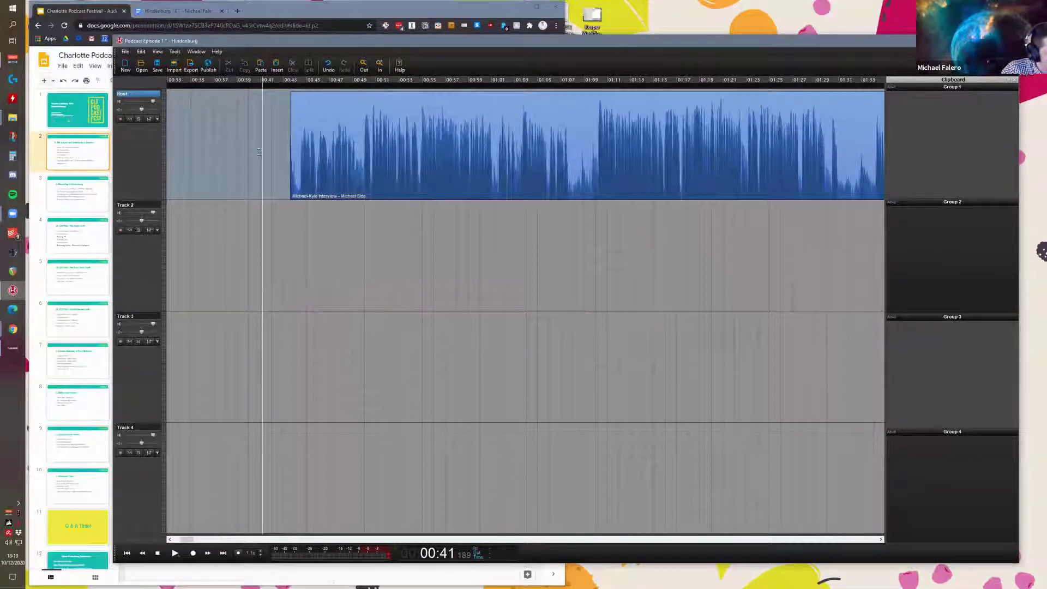
{"action": "scroll", "coordinate": [237, 172], "scroll_direction": "down", "scroll_amount": 1}
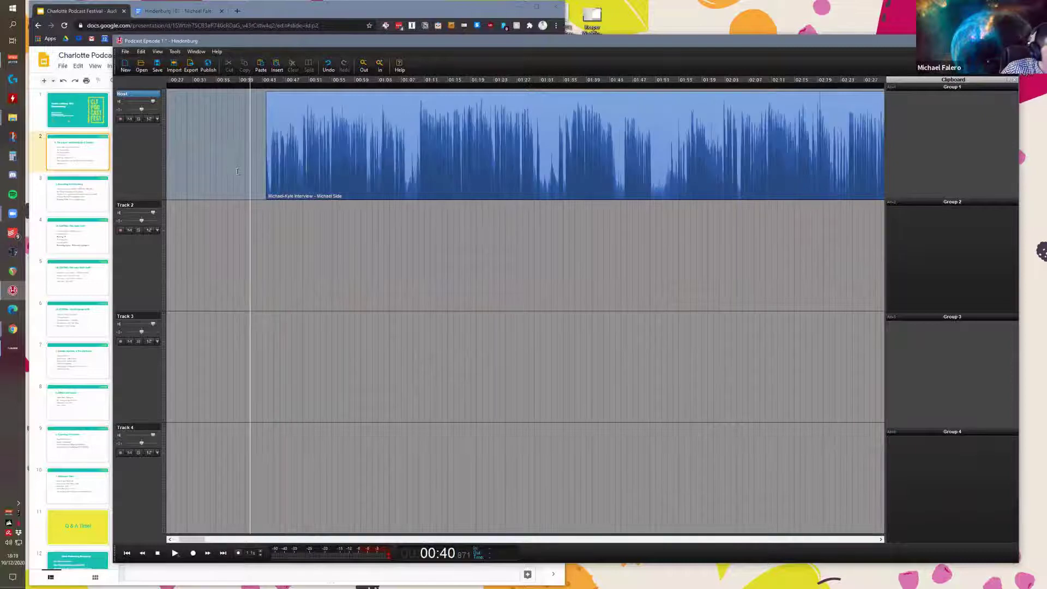
{"action": "key", "text": "Left"}
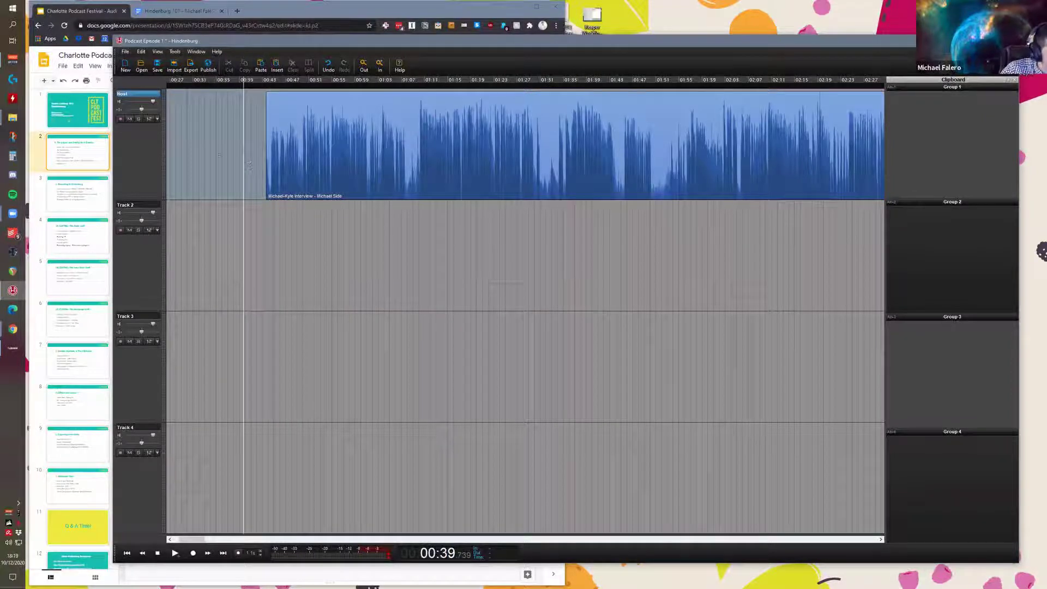
{"action": "left_click", "coordinate": [218, 152]}
{"action": "left_click", "coordinate": [247, 147]}
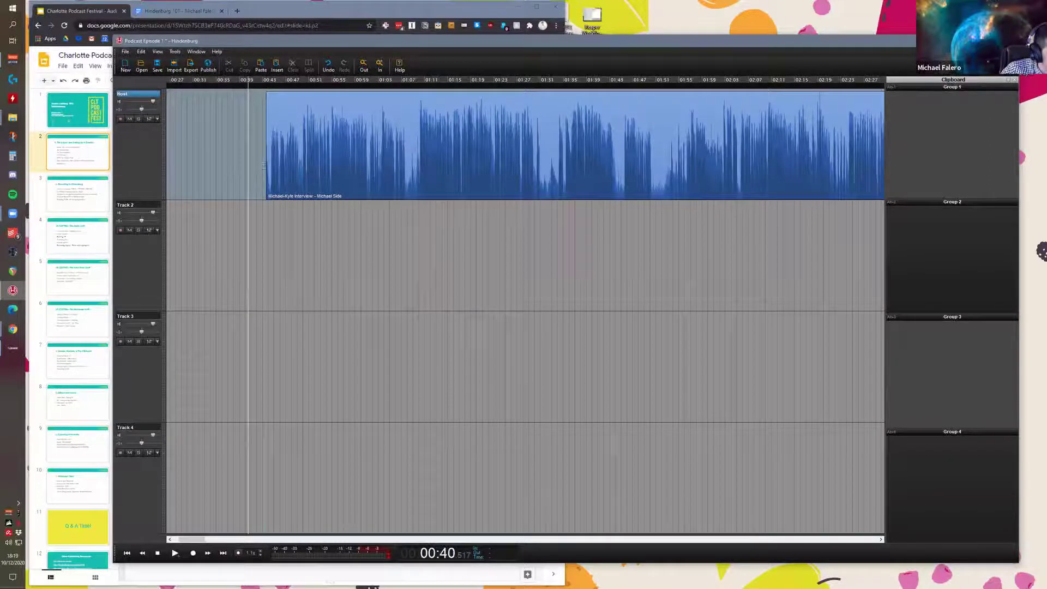
{"action": "scroll", "coordinate": [265, 187], "scroll_direction": "up", "scroll_amount": 3}
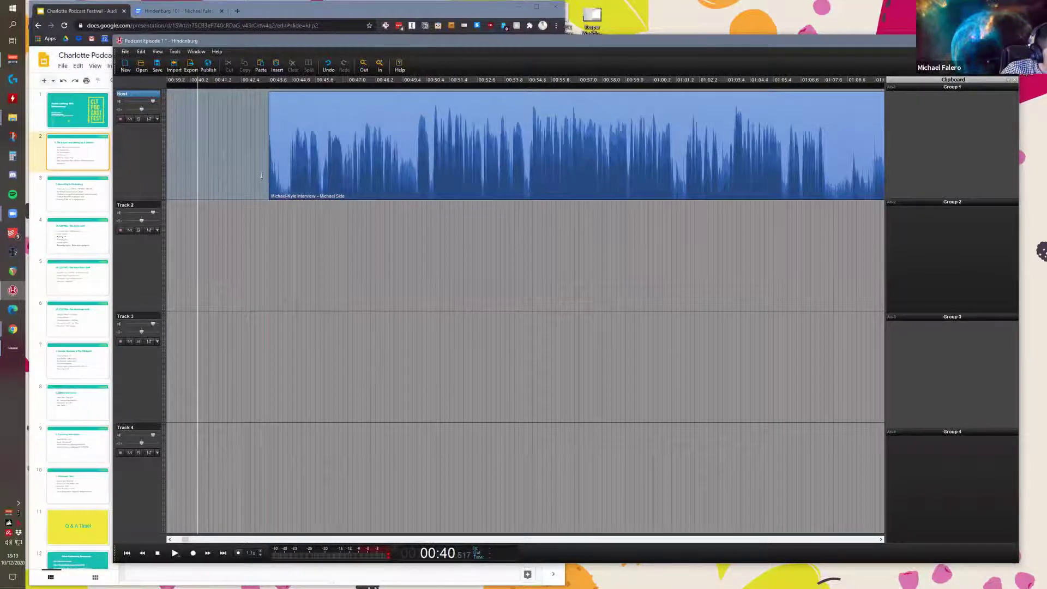
{"action": "left_click", "coordinate": [262, 175]}
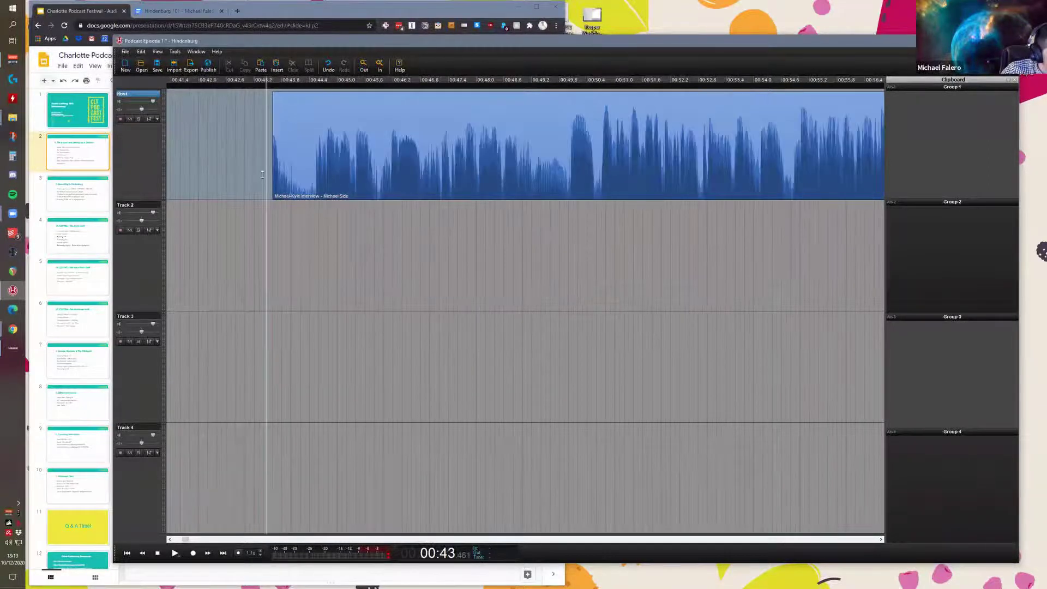
Step: Select the entire imported interview clip on the Host track and show a longer stretch of it
{"action": "scroll", "coordinate": [300, 145], "scroll_direction": "down", "scroll_amount": 1}
{"action": "left_click", "coordinate": [297, 145]}
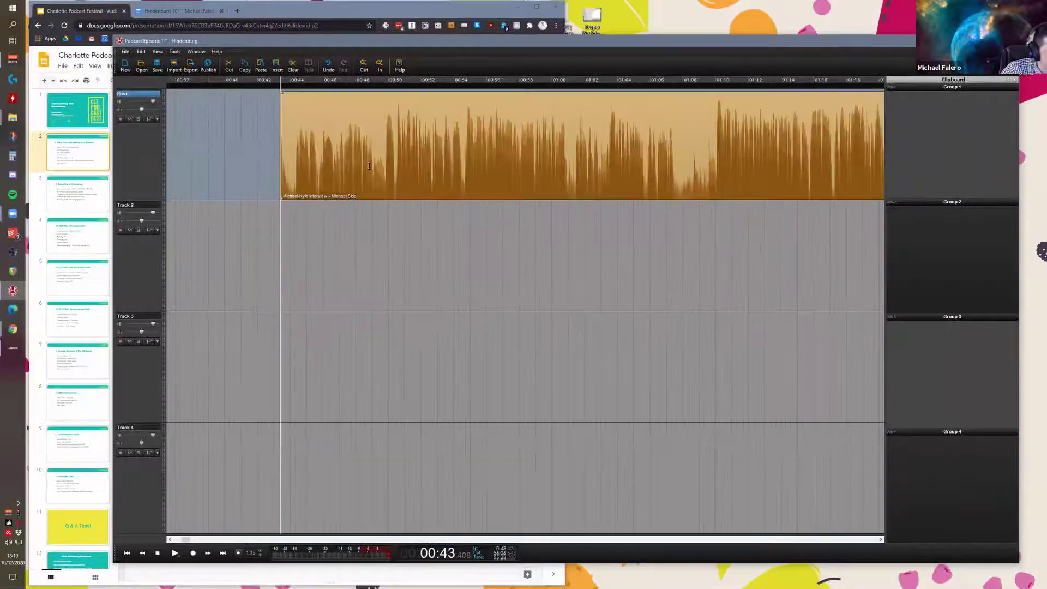
{"action": "scroll", "coordinate": [339, 192], "scroll_direction": "down", "scroll_amount": 3}
{"action": "scroll", "coordinate": [268, 204], "scroll_direction": "down", "scroll_amount": 2}
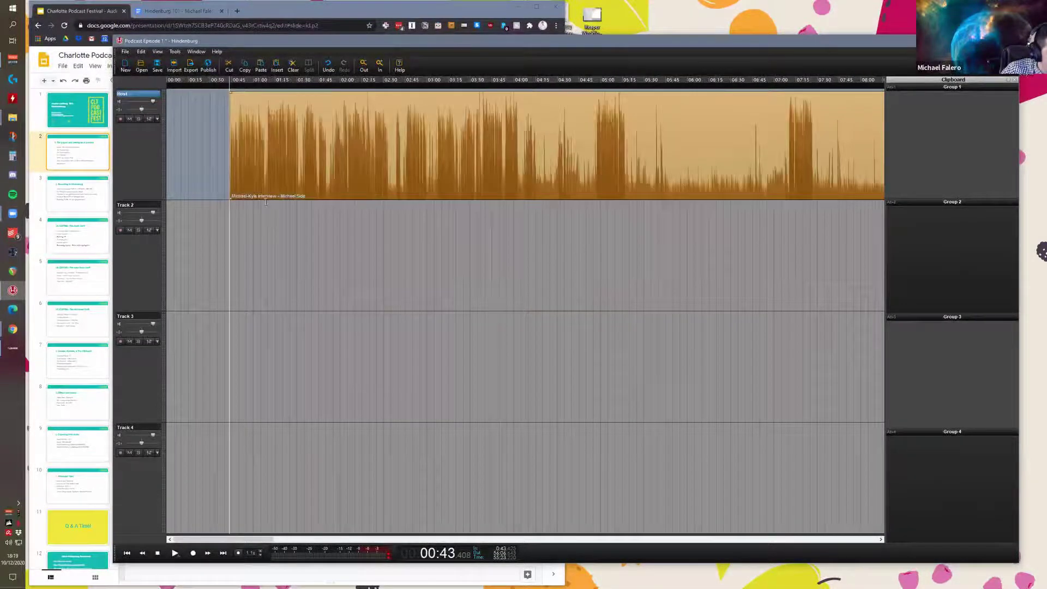
{"action": "scroll", "coordinate": [247, 190], "scroll_direction": "down", "scroll_amount": 2}
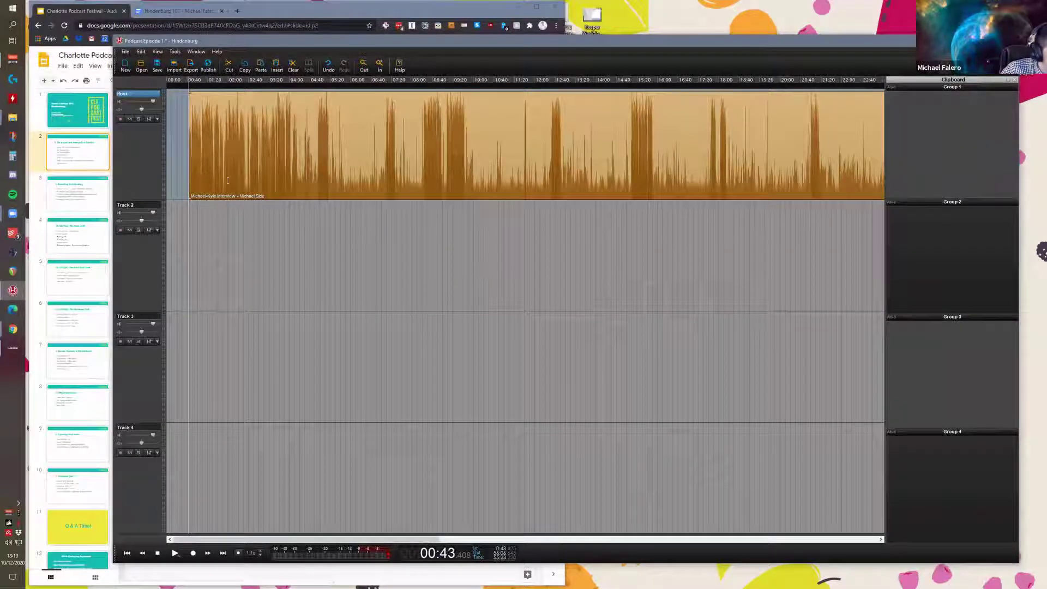
Step: Select about 01:17 to 01:40 within the Host interview clip, and clear the selection
{"action": "left_click_drag", "start_coordinate": [208, 178], "coordinate": [232, 177]}
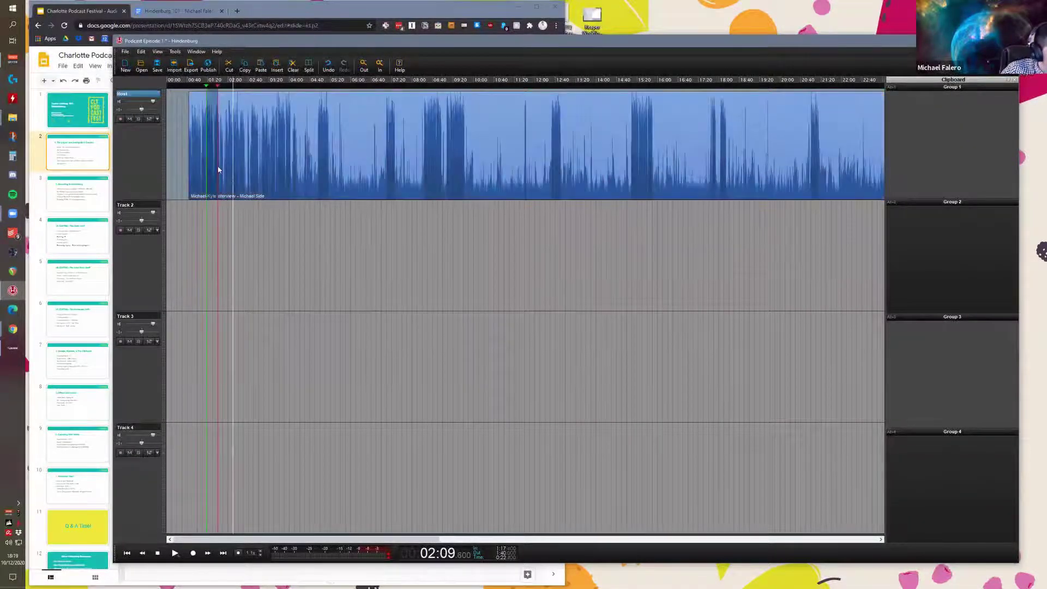
{"action": "scroll", "coordinate": [223, 176], "scroll_direction": "up", "scroll_amount": 3}
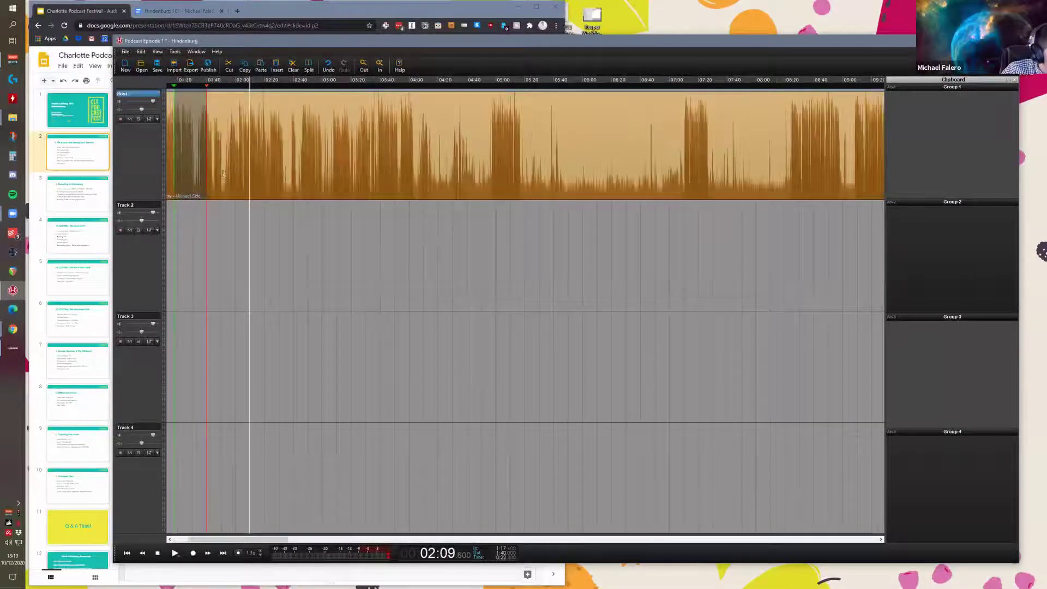
{"action": "scroll", "coordinate": [198, 183], "scroll_direction": "down", "scroll_amount": 2}
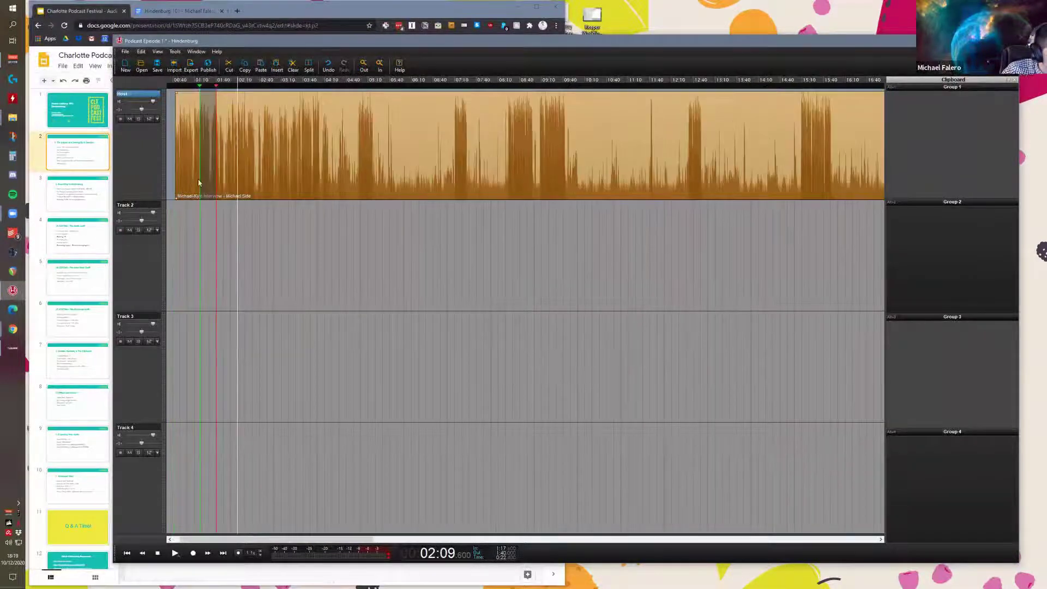
{"action": "left_click", "coordinate": [226, 143]}
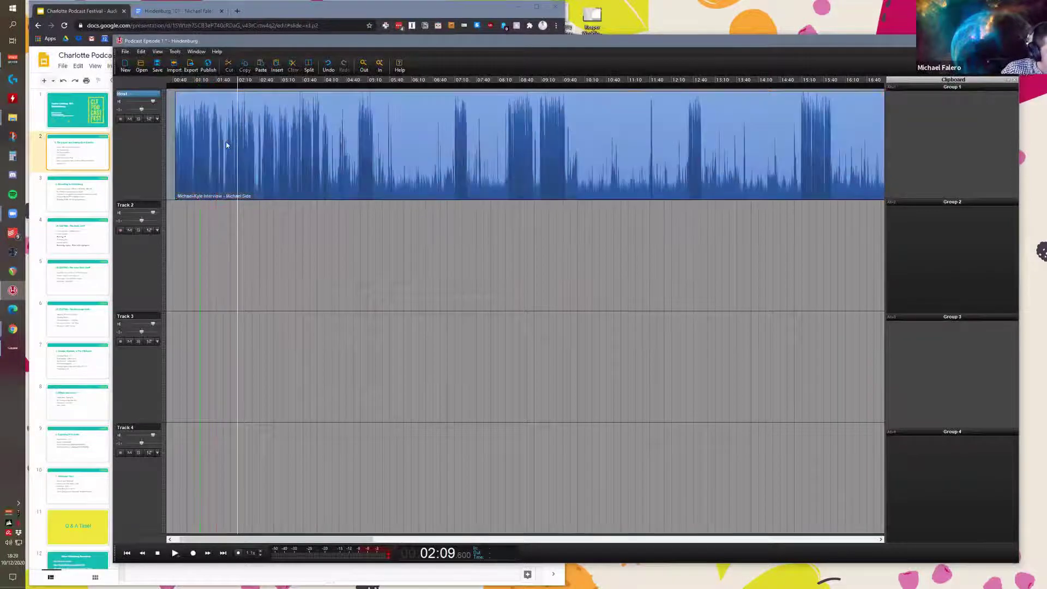
Step: Place the cursor at about 00:24 ahead of the interview clip, and delete the whole clip from the Host track
{"action": "scroll", "coordinate": [180, 152], "scroll_direction": "down", "scroll_amount": 3}
{"action": "left_click", "coordinate": [180, 153]}
{"action": "scroll", "coordinate": [180, 153], "scroll_direction": "up", "scroll_amount": 2}
{"action": "scroll", "coordinate": [215, 155], "scroll_direction": "up", "scroll_amount": 2}
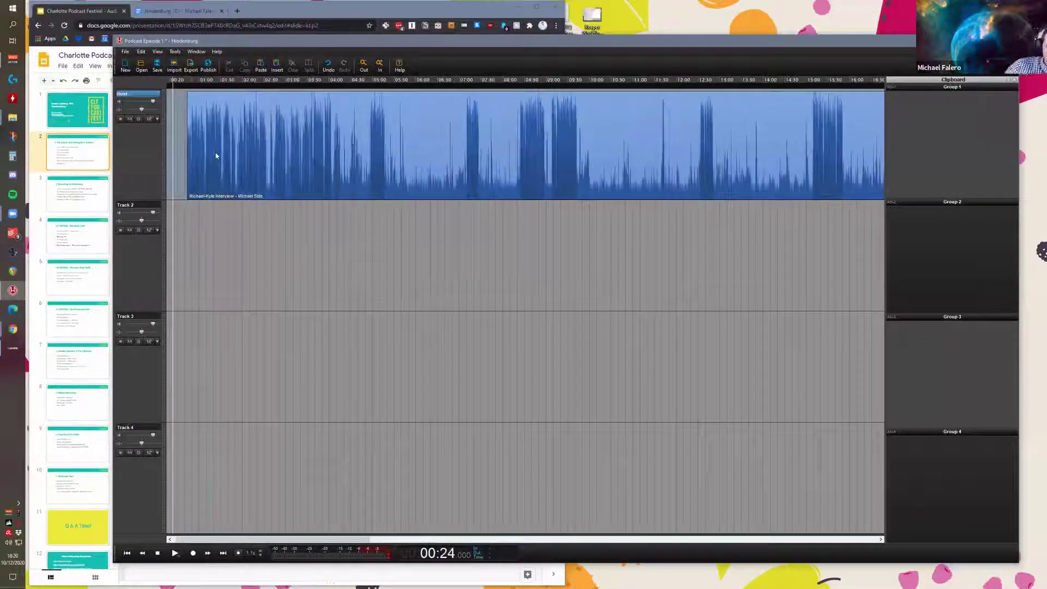
{"action": "double_click", "coordinate": [244, 148]}
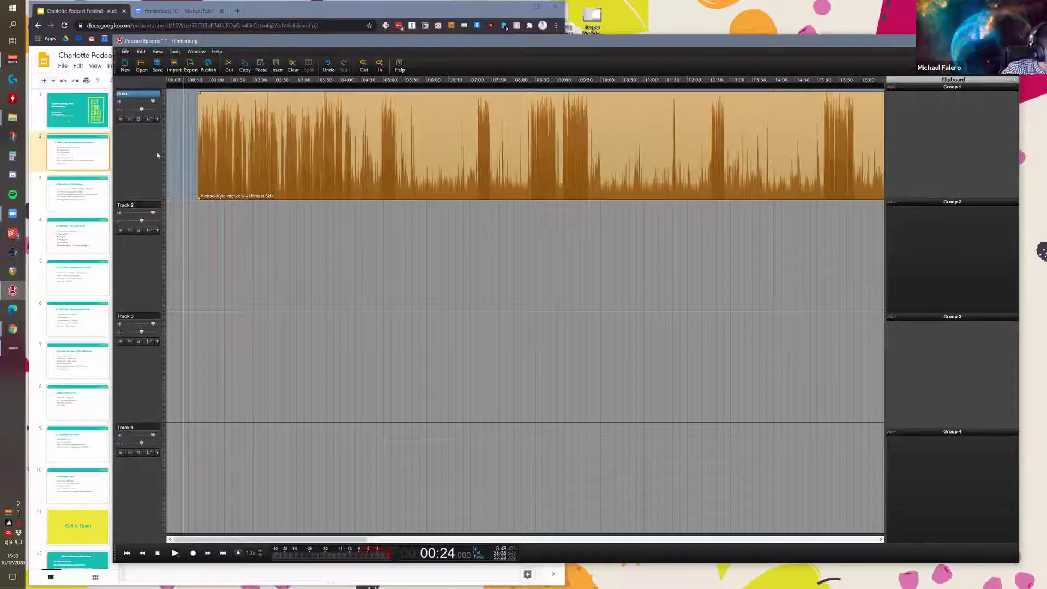
Step: Switch to File Explorer, add the guest's side interview WAV to Track 2 at about 00:50, and select its clip
{"action": "left_click", "coordinate": [12, 117]}
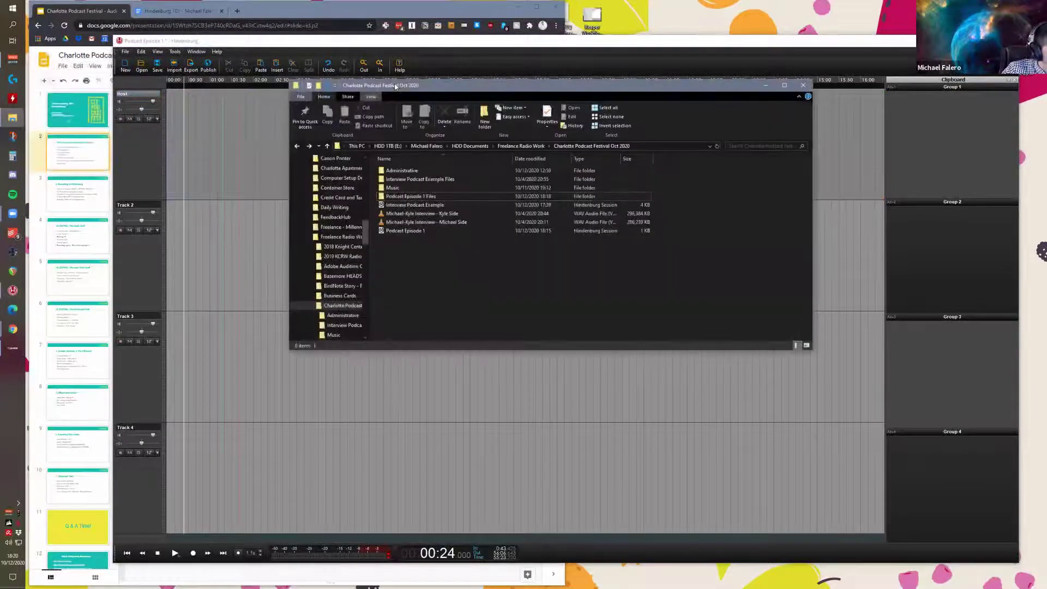
{"action": "left_click_drag", "start_coordinate": [395, 86], "coordinate": [558, 59]}
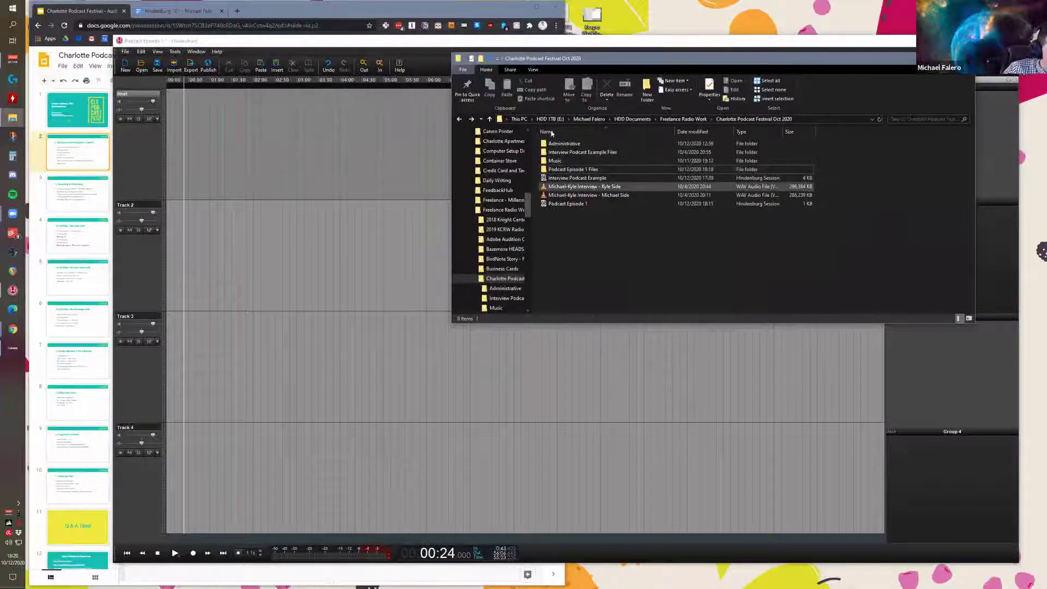
{"action": "left_click", "coordinate": [582, 195]}
{"action": "left_click_drag", "start_coordinate": [579, 188], "coordinate": [205, 262]}
{"action": "scroll", "coordinate": [407, 285], "scroll_direction": "down", "scroll_amount": 1}
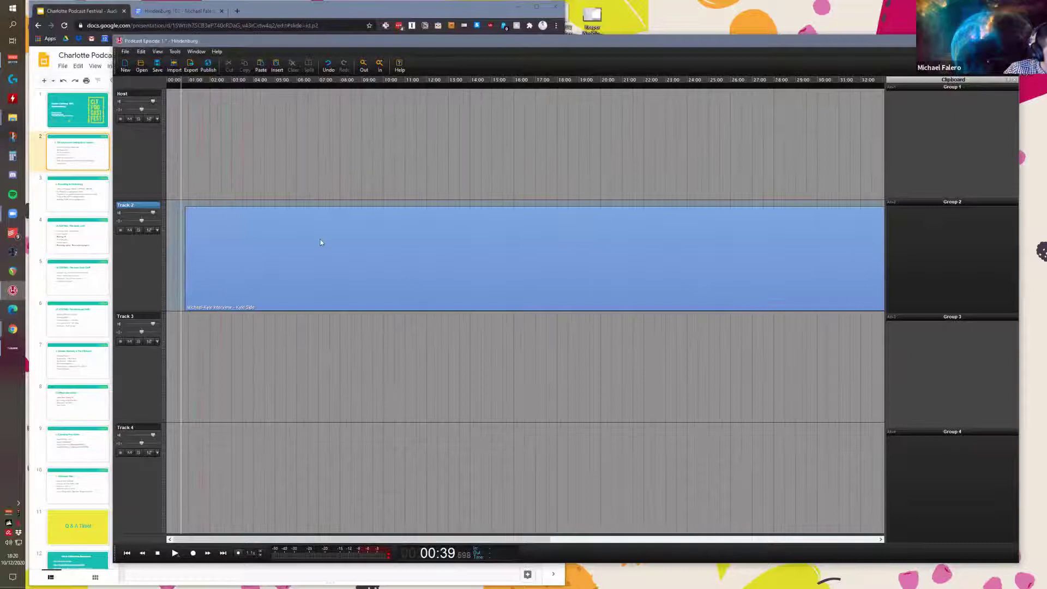
{"action": "scroll", "coordinate": [709, 100], "scroll_direction": "down", "scroll_amount": 1}
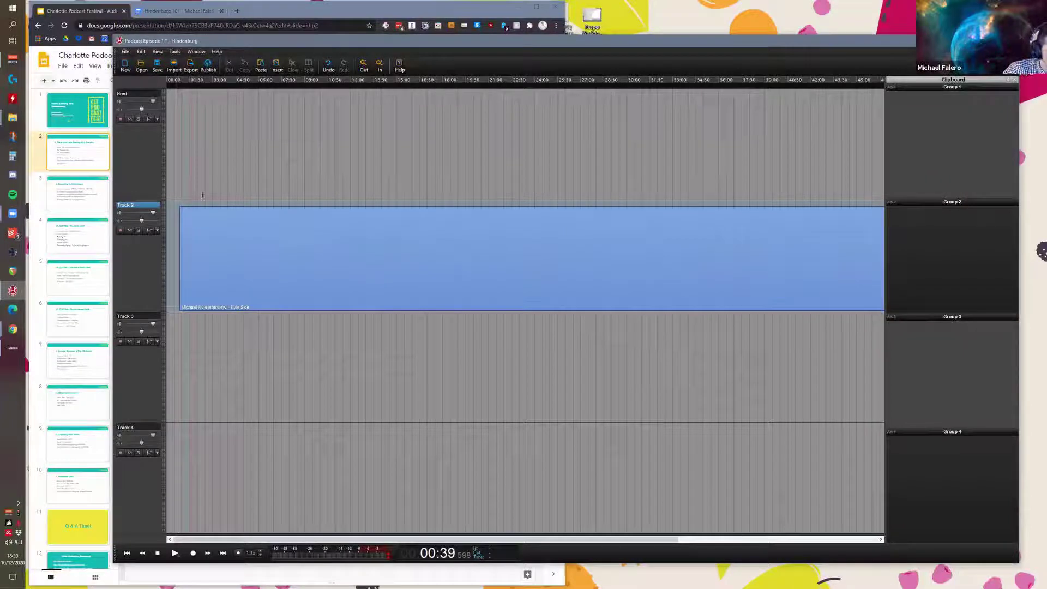
{"action": "key", "text": "ctrl+a"}
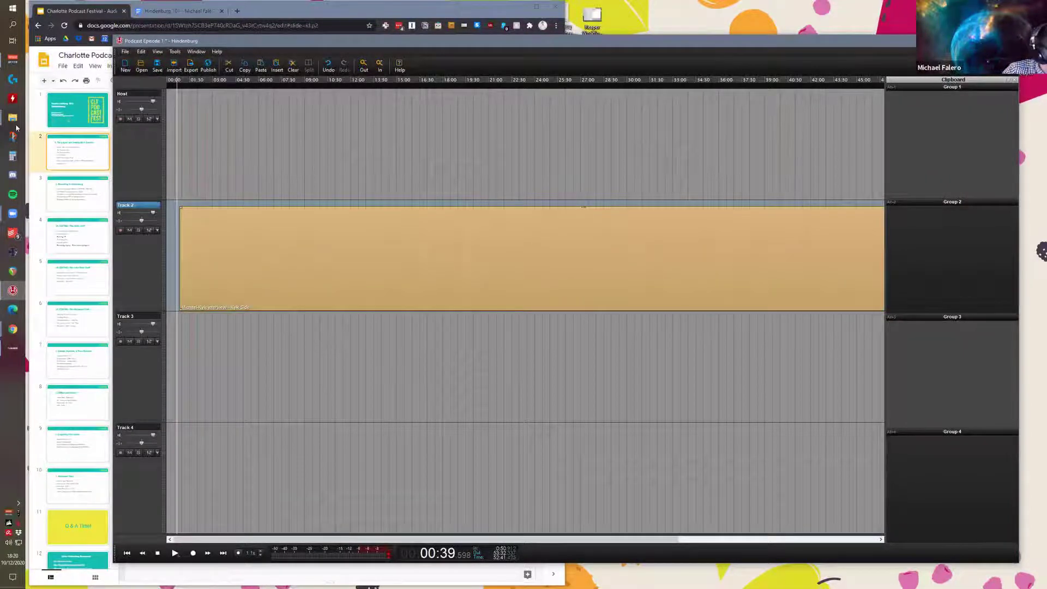
Step: Open the Music folder in File Explorer and add the Arizona Moon music file to Group 1 of the clipboard
{"action": "left_click", "coordinate": [97, 125]}
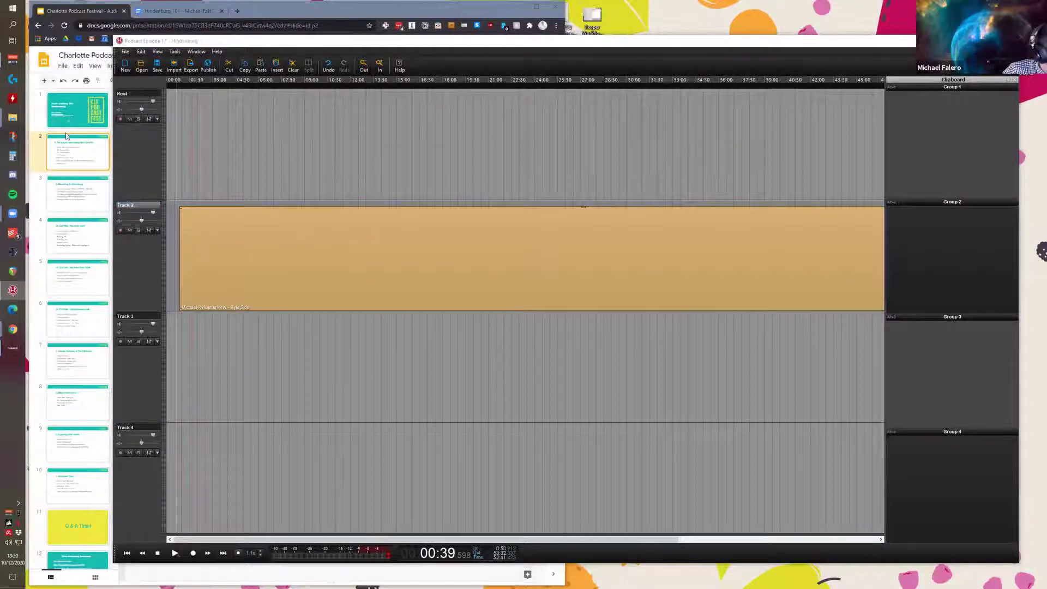
{"action": "mouse_move", "coordinate": [12, 117]}
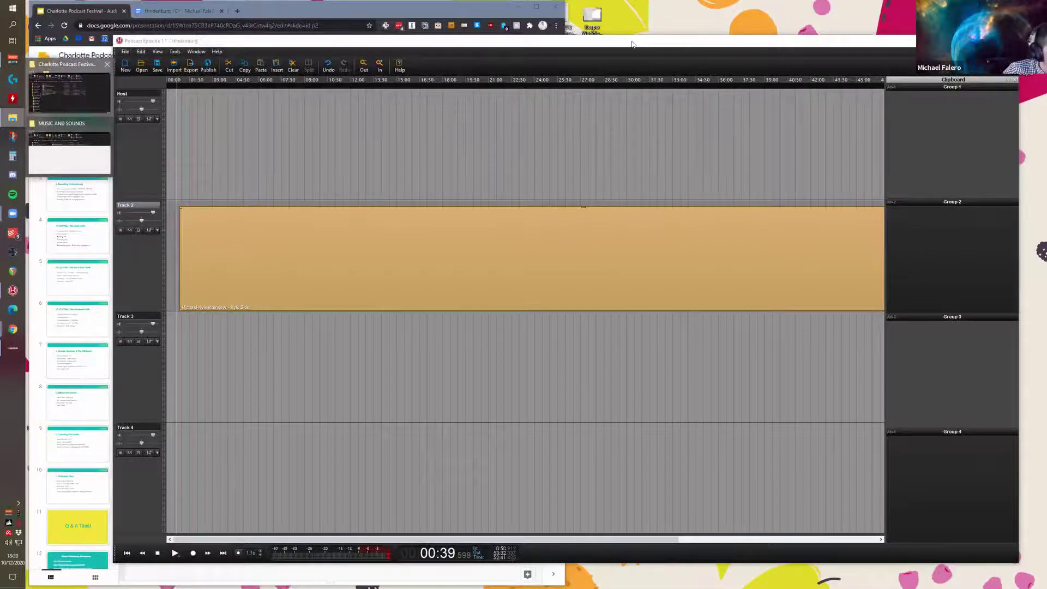
{"action": "key", "text": "alt+Tab"}
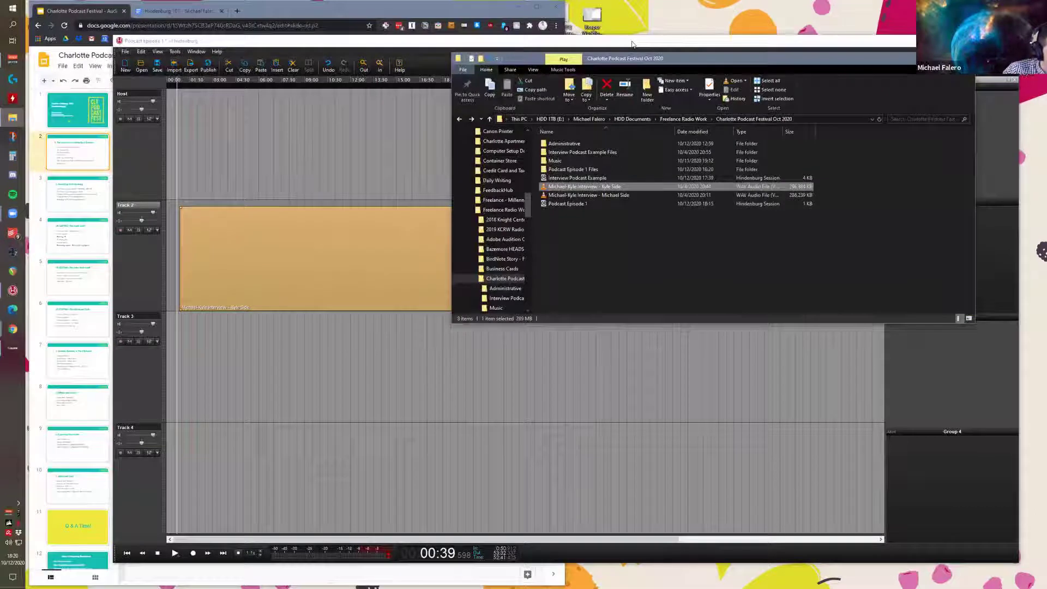
{"action": "left_click_drag", "start_coordinate": [642, 59], "coordinate": [479, 45]}
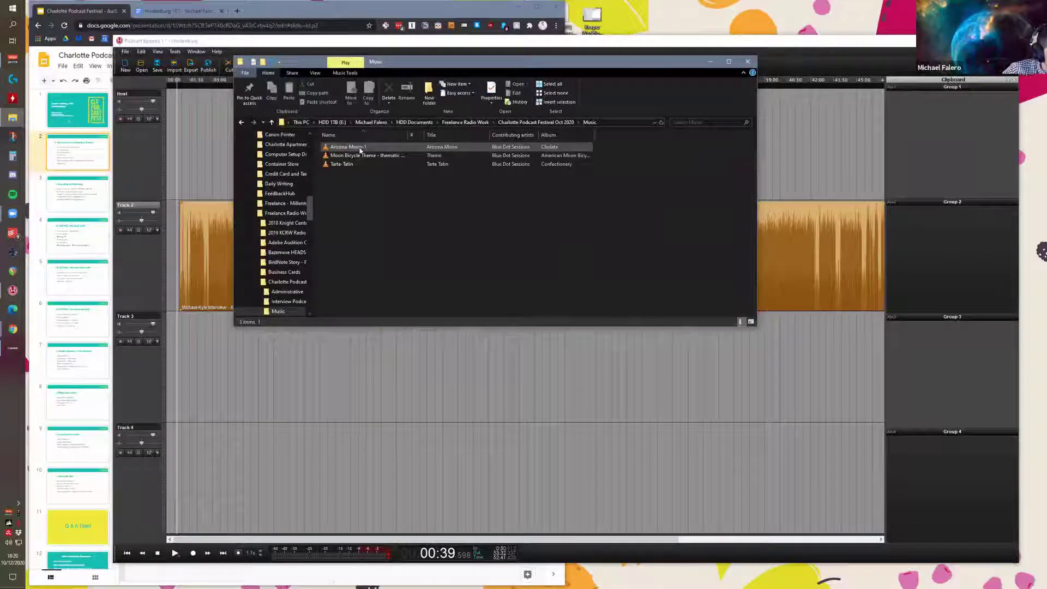
{"action": "left_click_drag", "start_coordinate": [361, 149], "coordinate": [919, 122]}
{"action": "left_click", "coordinate": [924, 270]}
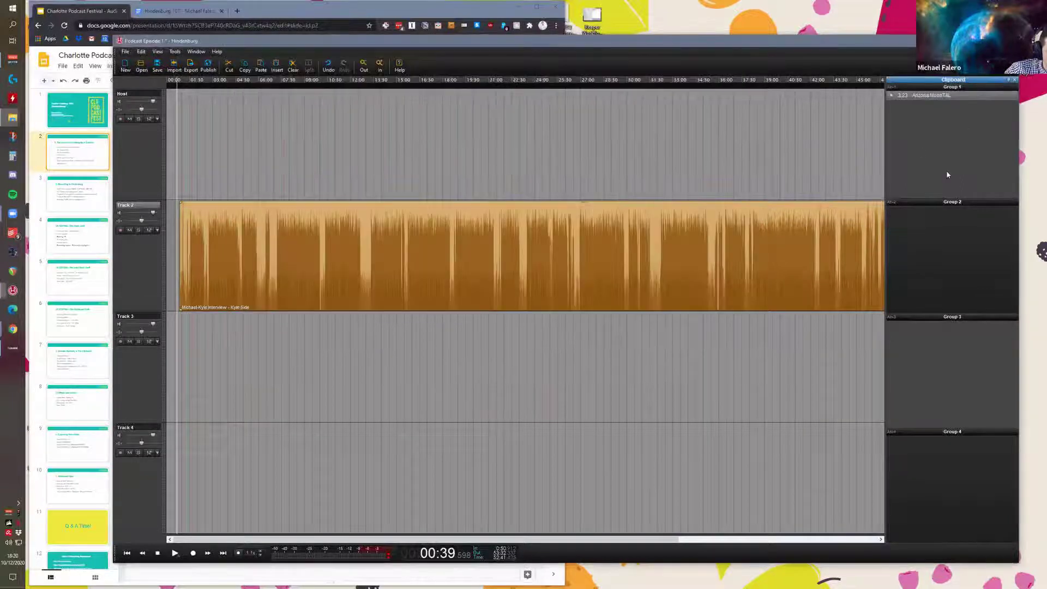
{"action": "left_click", "coordinate": [960, 399]}
Step: Open the Interview Podcast Example session, discarding the changes to the Podcast Episode 1 session
{"action": "scroll", "coordinate": [197, 338], "scroll_direction": "down", "scroll_amount": 3}
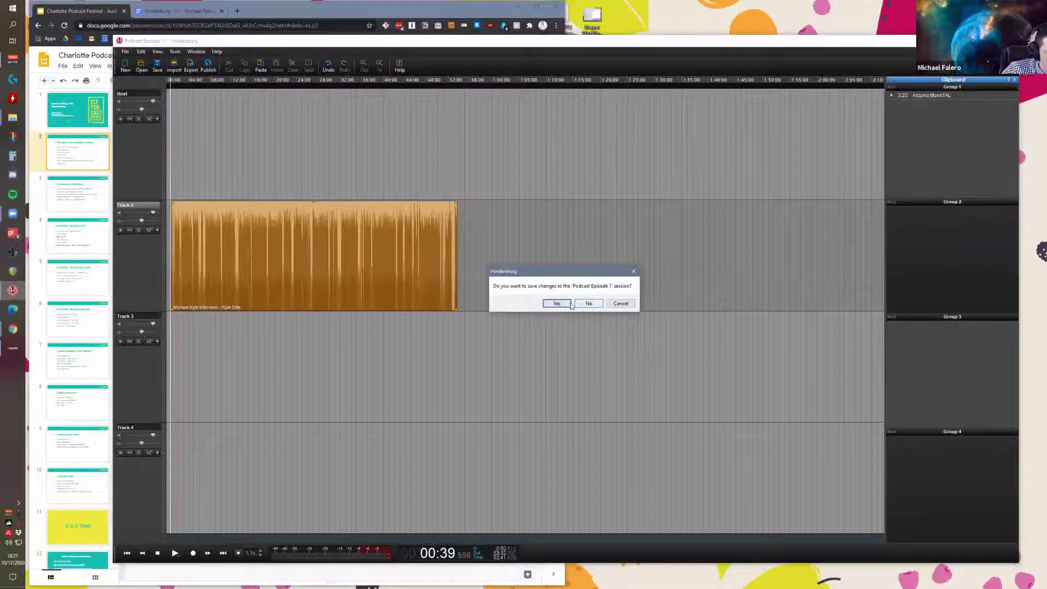
{"action": "left_click", "coordinate": [588, 303]}
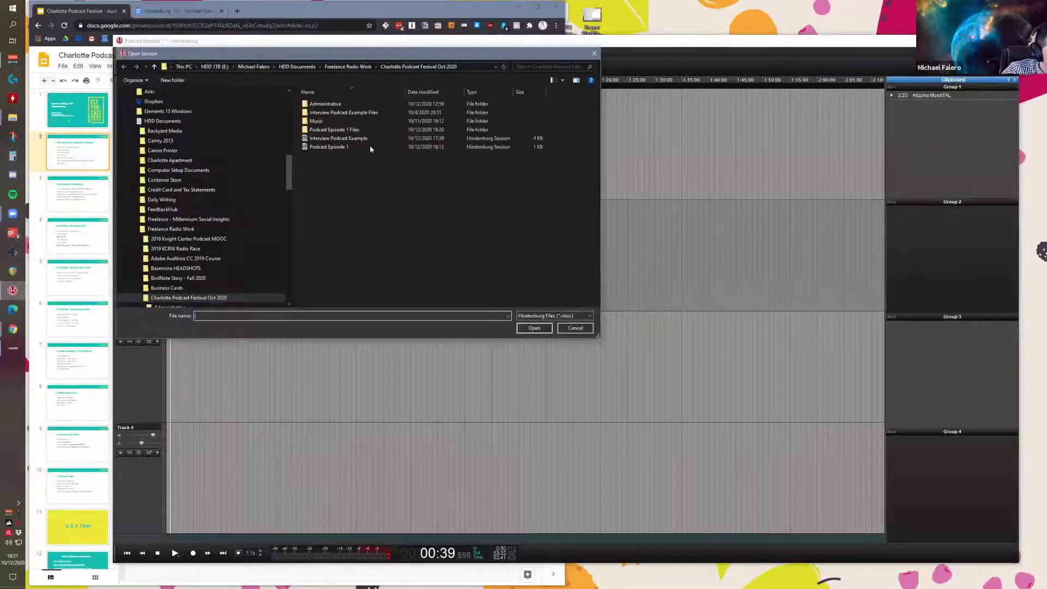
{"action": "double_click", "coordinate": [339, 140]}
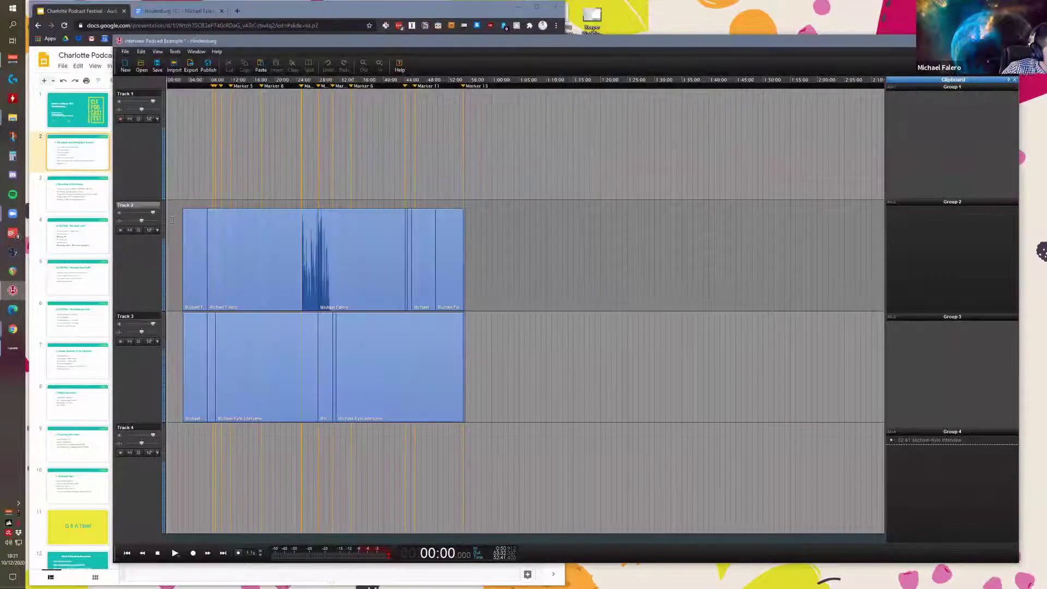
Step: Examine the interview clips on Tracks 2 and 3 up close and in full, selecting the first clip on Track 2
{"action": "scroll", "coordinate": [200, 219], "scroll_direction": "up", "scroll_amount": 3}
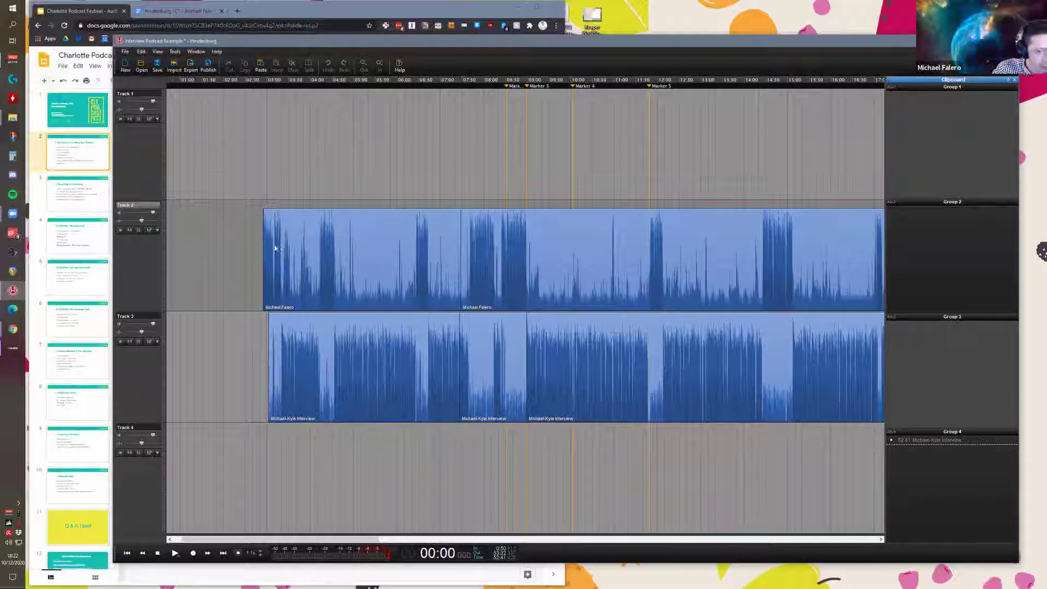
{"action": "scroll", "coordinate": [276, 248], "scroll_direction": "down", "scroll_amount": 3}
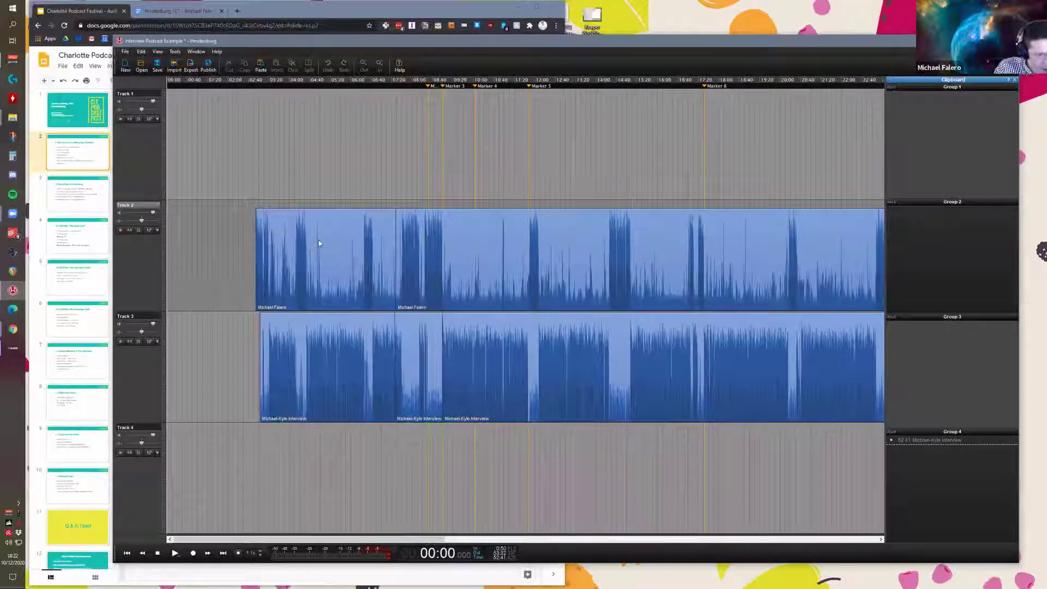
{"action": "scroll", "coordinate": [318, 240], "scroll_direction": "up", "scroll_amount": 3}
{"action": "left_click", "coordinate": [315, 242]}
{"action": "left_click", "coordinate": [542, 278]}
{"action": "left_click", "coordinate": [435, 379]}
{"action": "left_click", "coordinate": [374, 251]}
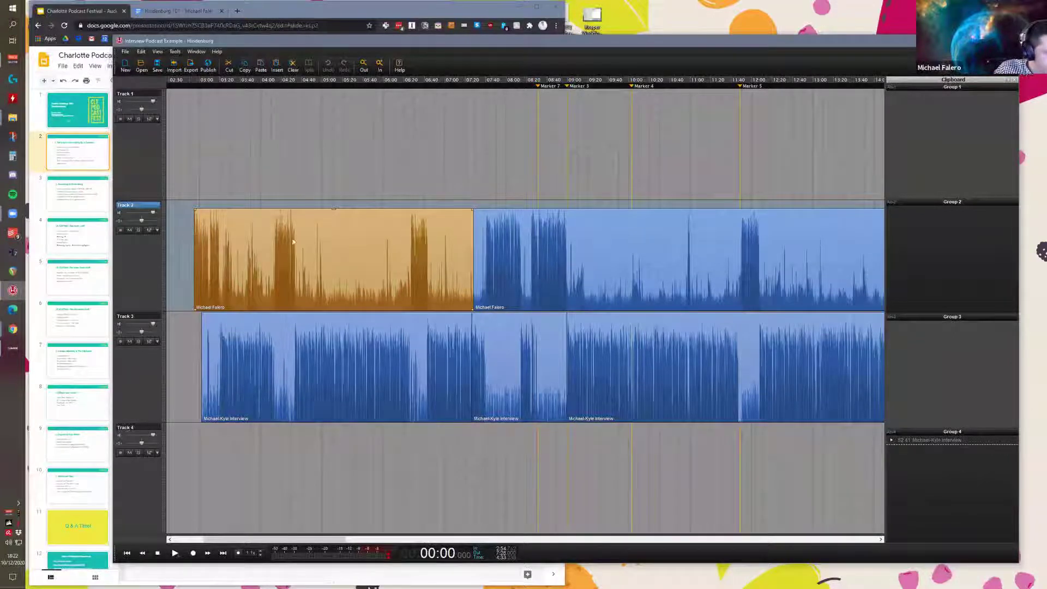
{"action": "scroll", "coordinate": [436, 259], "scroll_direction": "down", "scroll_amount": 5}
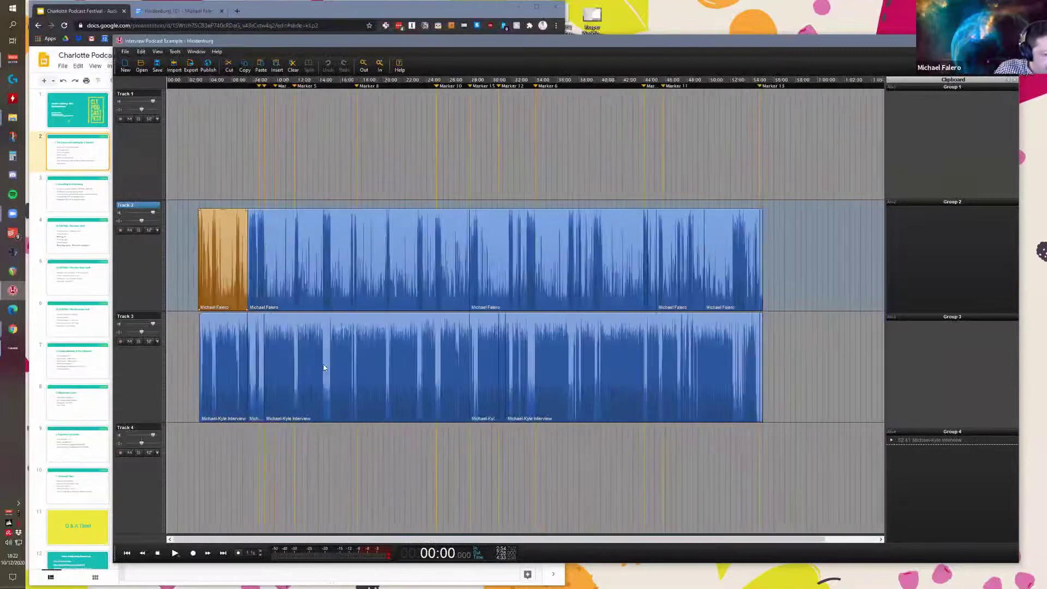
Step: Examine the interview waveforms around Marker 7 and Marker 3 on Tracks 2 and 3, leaving the playhead at about 09:00
{"action": "left_click", "coordinate": [333, 363]}
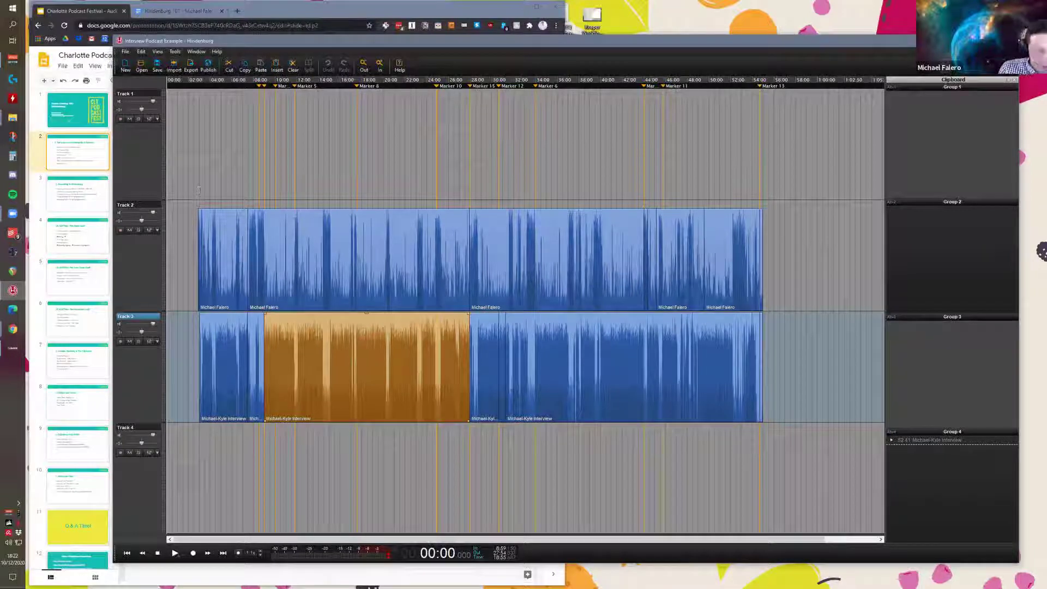
{"action": "left_click", "coordinate": [252, 191]}
{"action": "scroll", "coordinate": [251, 194], "scroll_direction": "up", "scroll_amount": 4}
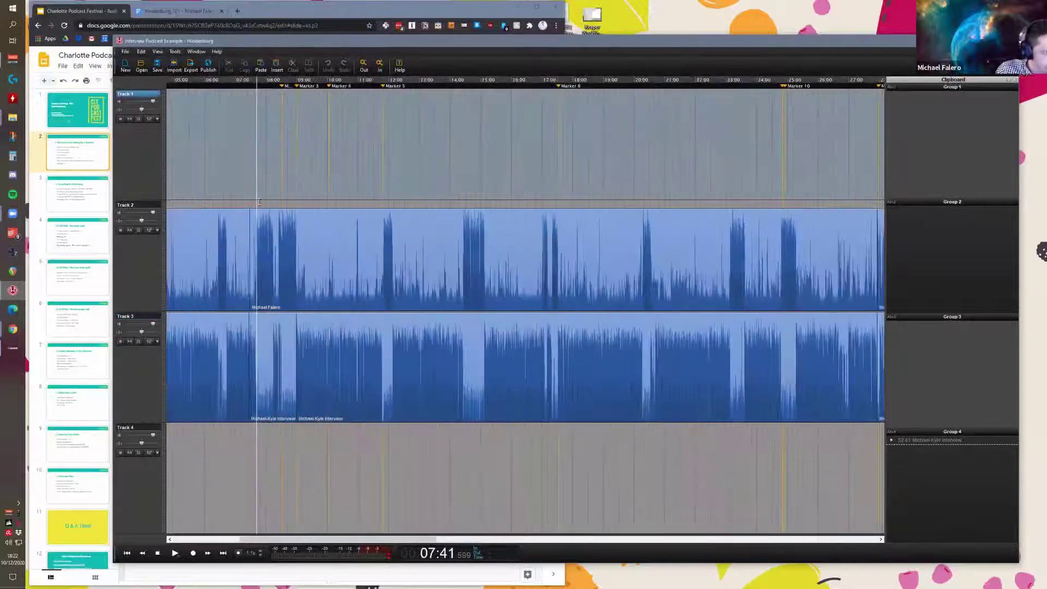
{"action": "key", "text": "ctrl+plus"}
{"action": "key", "text": "ctrl+plus"}
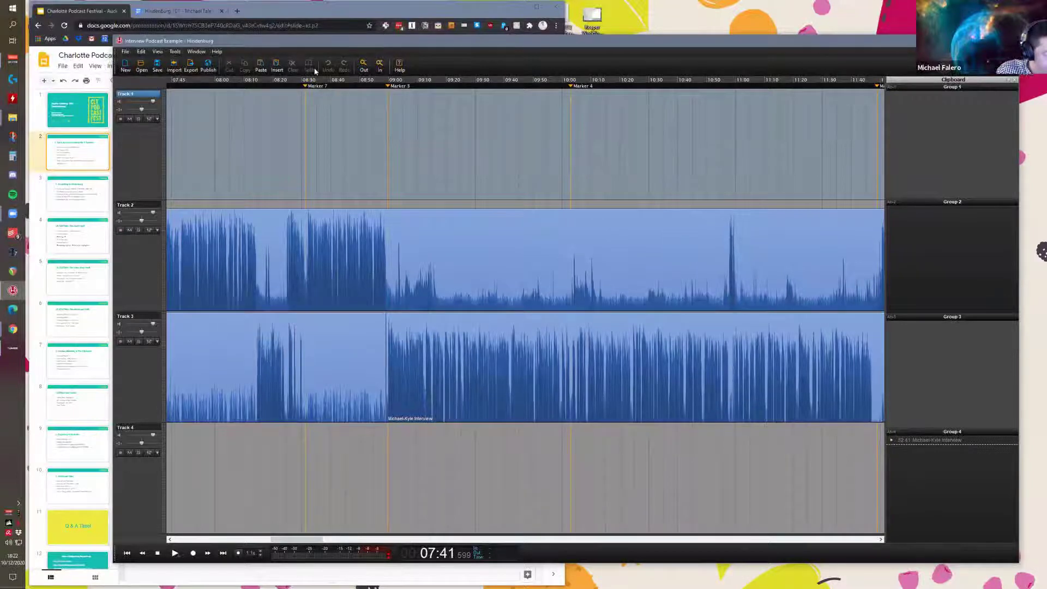
{"action": "scroll", "coordinate": [348, 299], "scroll_direction": "left", "scroll_amount": 1}
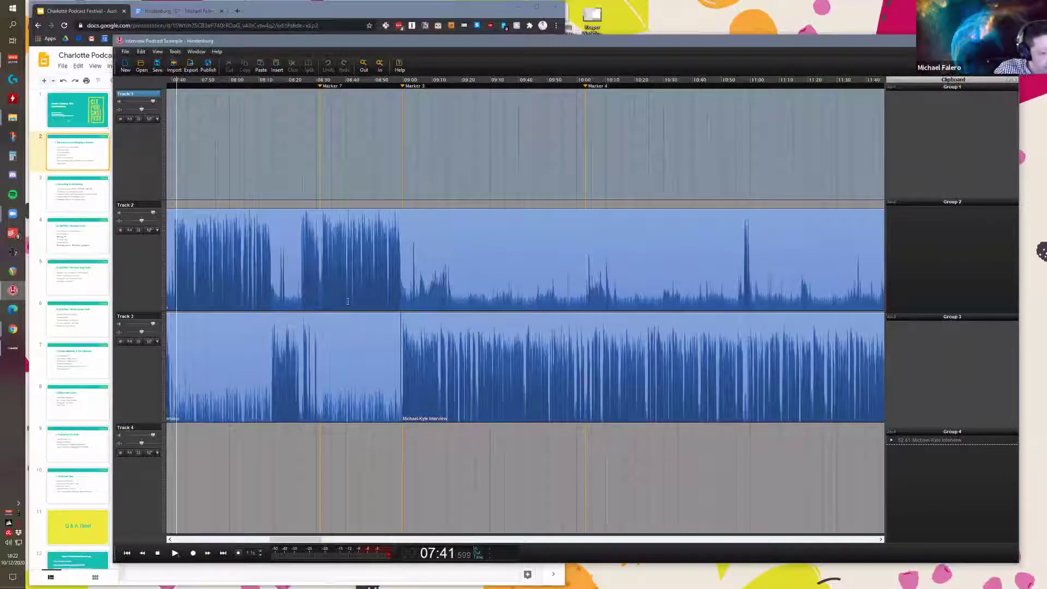
{"action": "left_click", "coordinate": [348, 301]}
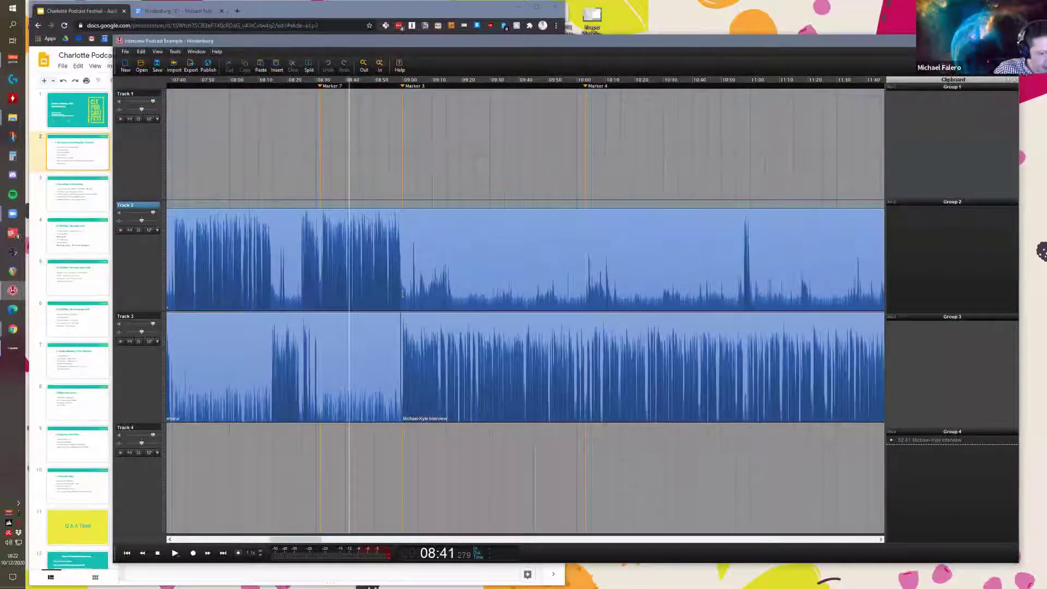
{"action": "left_click", "coordinate": [403, 295]}
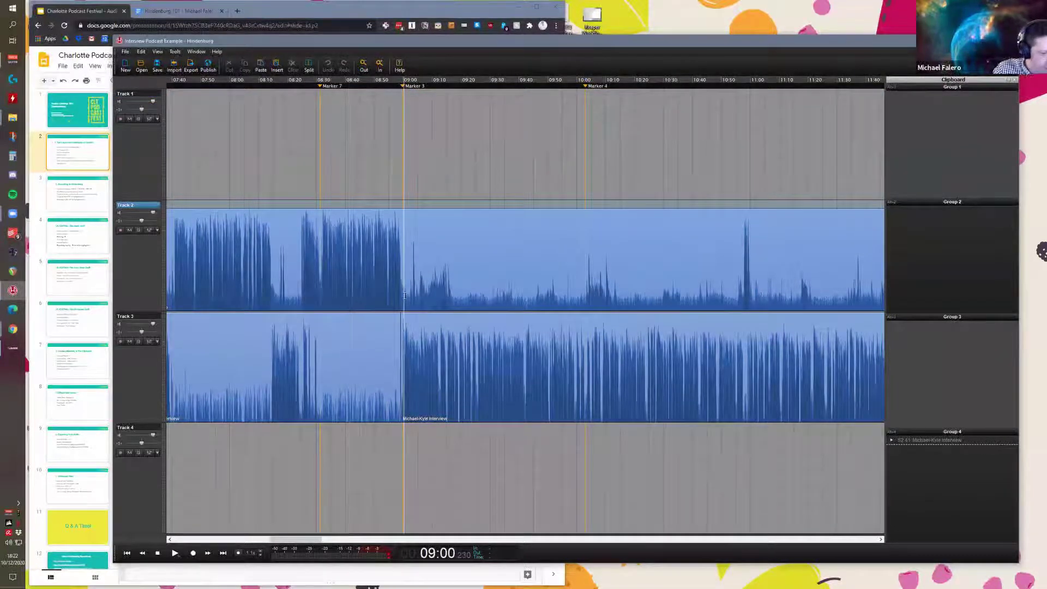
{"action": "scroll", "coordinate": [437, 289], "scroll_direction": "down", "scroll_amount": 3}
{"action": "scroll", "coordinate": [308, 240], "scroll_direction": "up", "scroll_amount": 4}
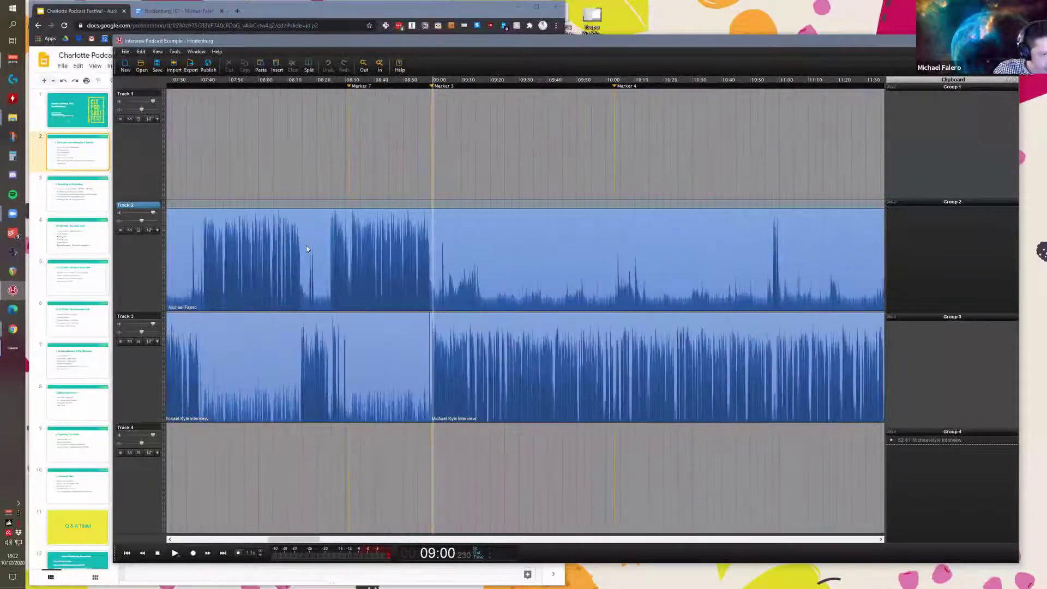
Step: Play the interview from about 08:22, just before Marker 7
{"action": "left_click", "coordinate": [376, 197]}
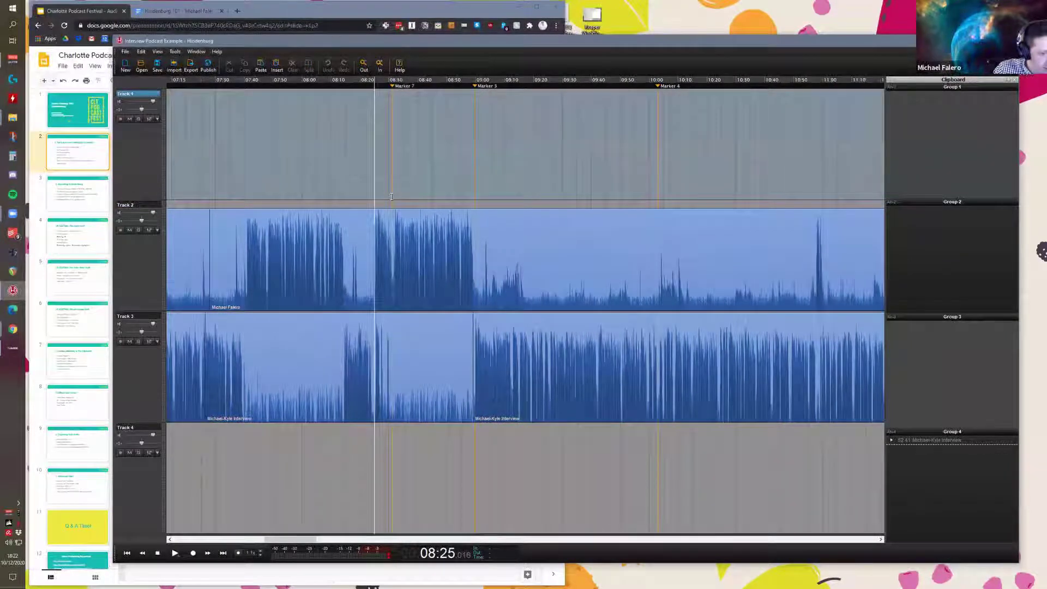
{"action": "left_click", "coordinate": [351, 199]}
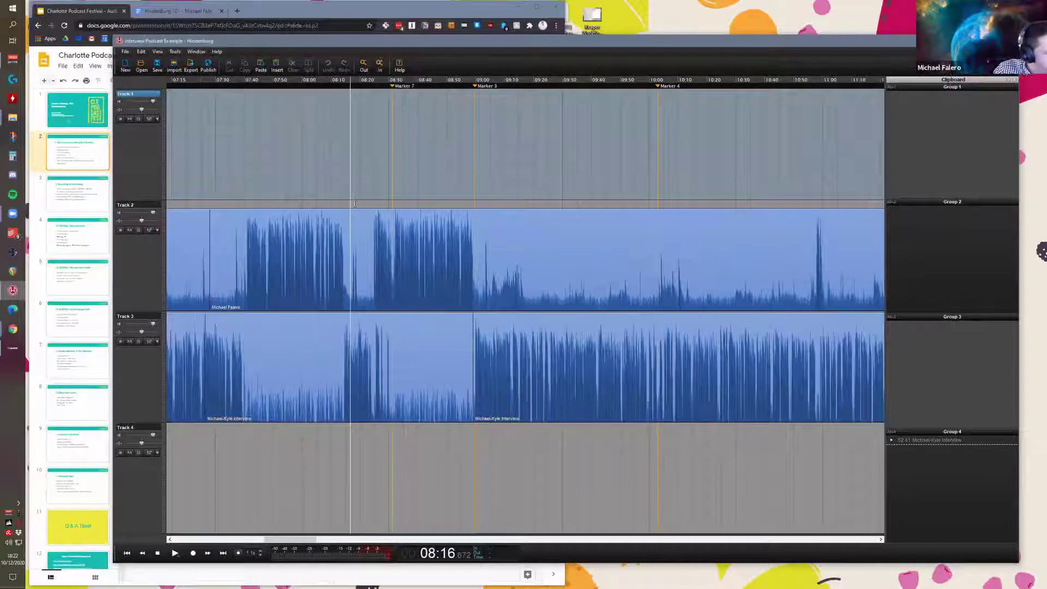
{"action": "left_click", "coordinate": [356, 206]}
{"action": "left_click", "coordinate": [367, 212]}
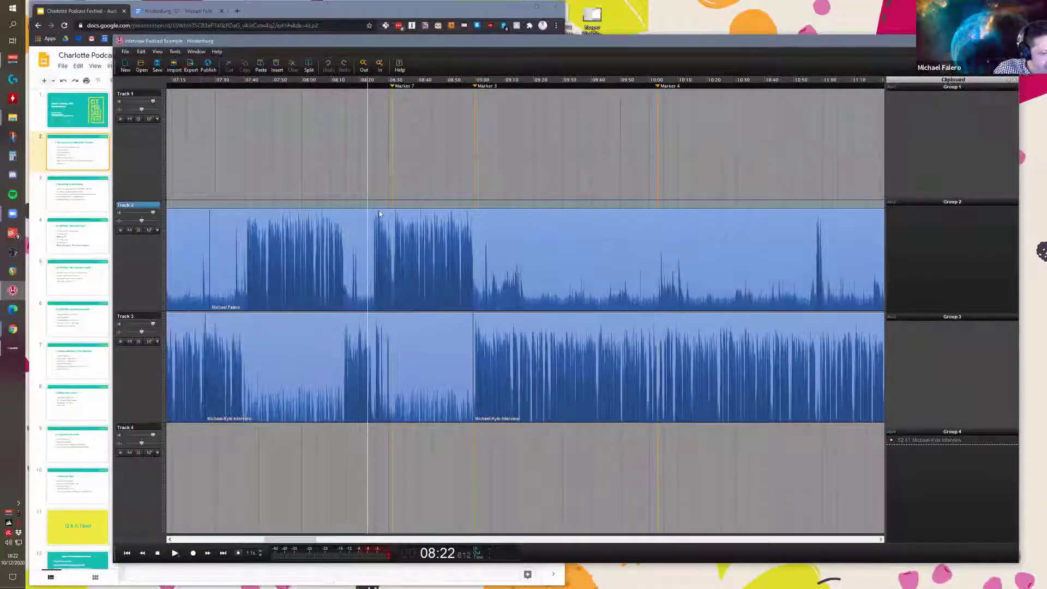
{"action": "key", "text": "space"}
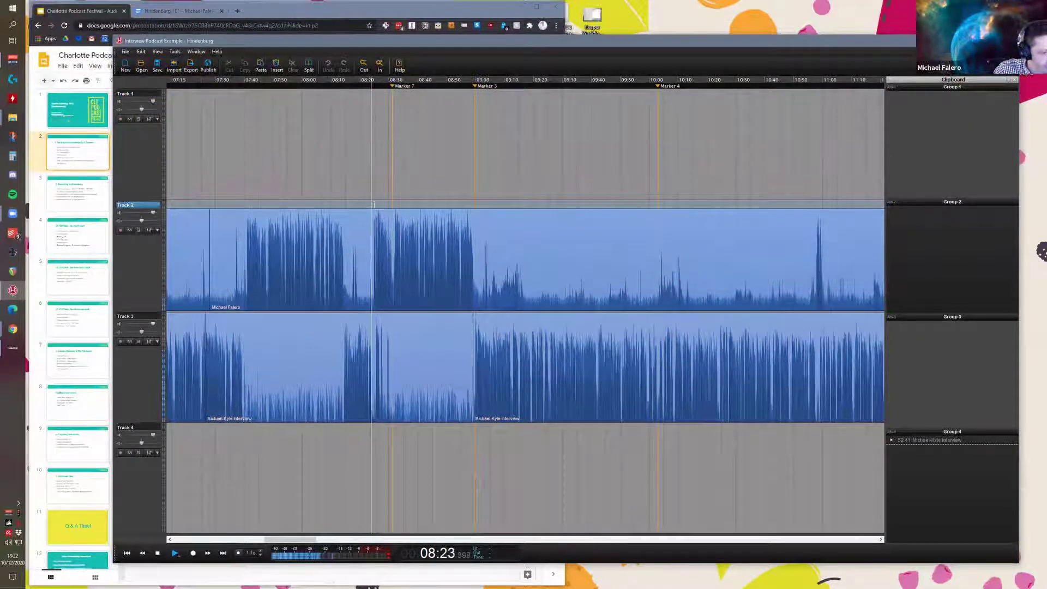
{"action": "left_click", "coordinate": [393, 203]}
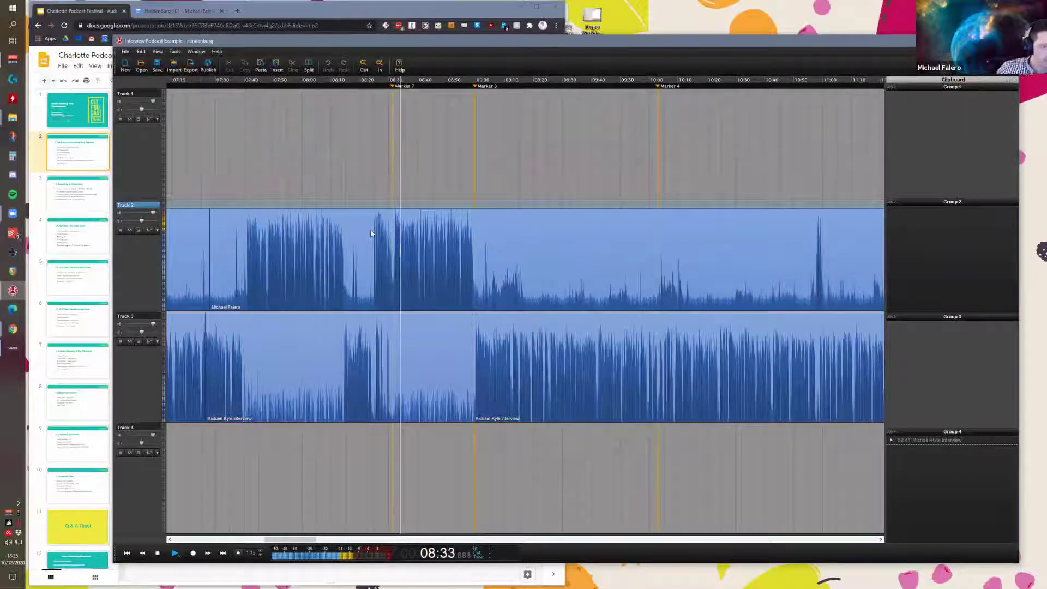
Step: Play the handover at Marker 3 from about 08:55, stop playback, and put the playhead at about 08:52
{"action": "scroll", "coordinate": [475, 245], "scroll_direction": "up", "scroll_amount": 3}
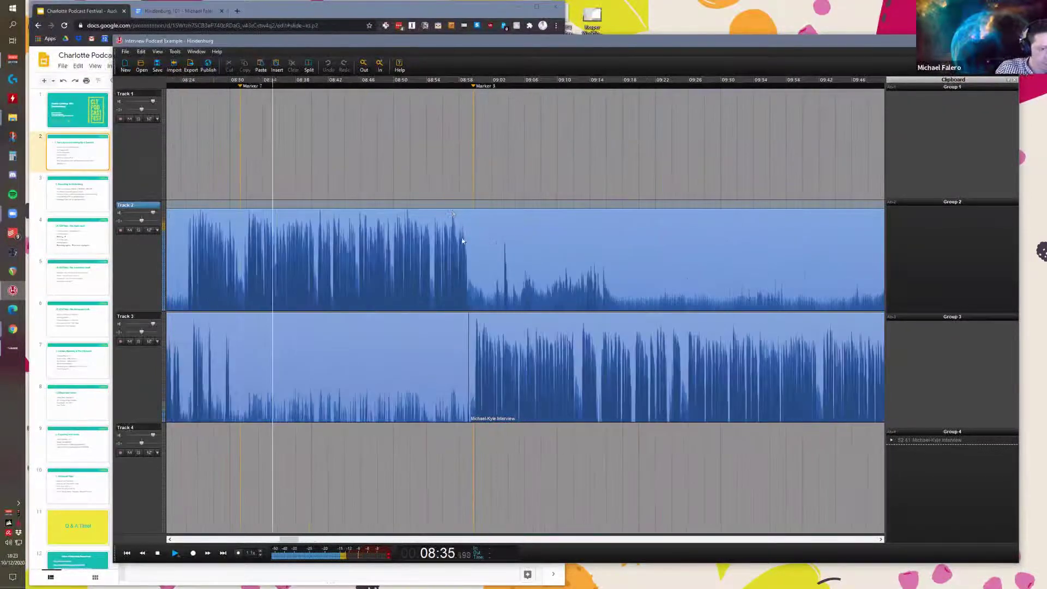
{"action": "left_click", "coordinate": [434, 194]}
{"action": "key", "text": "space"}
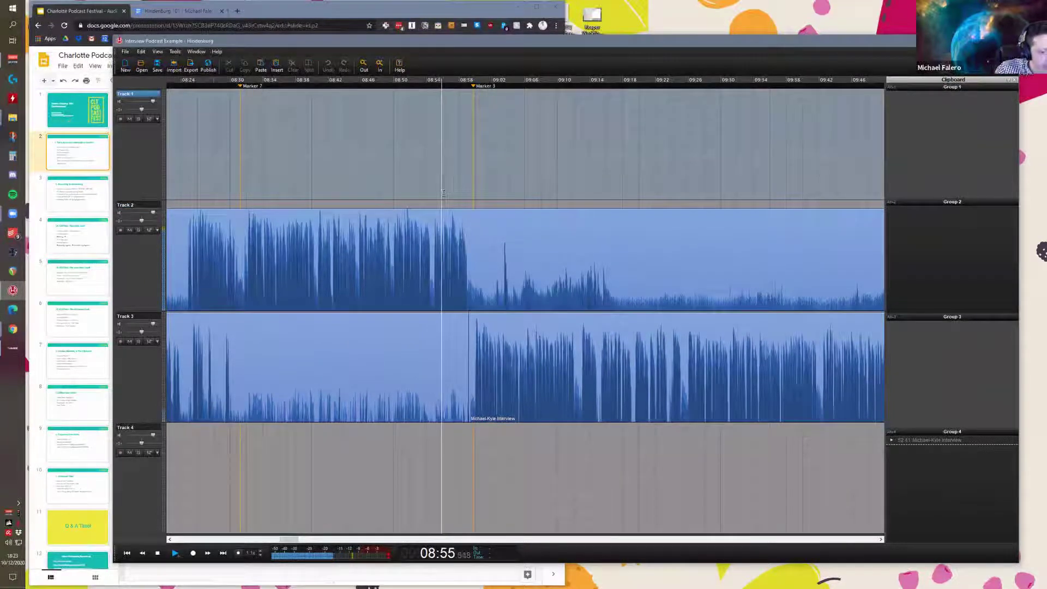
{"action": "scroll", "coordinate": [508, 281], "scroll_direction": "up", "scroll_amount": 1}
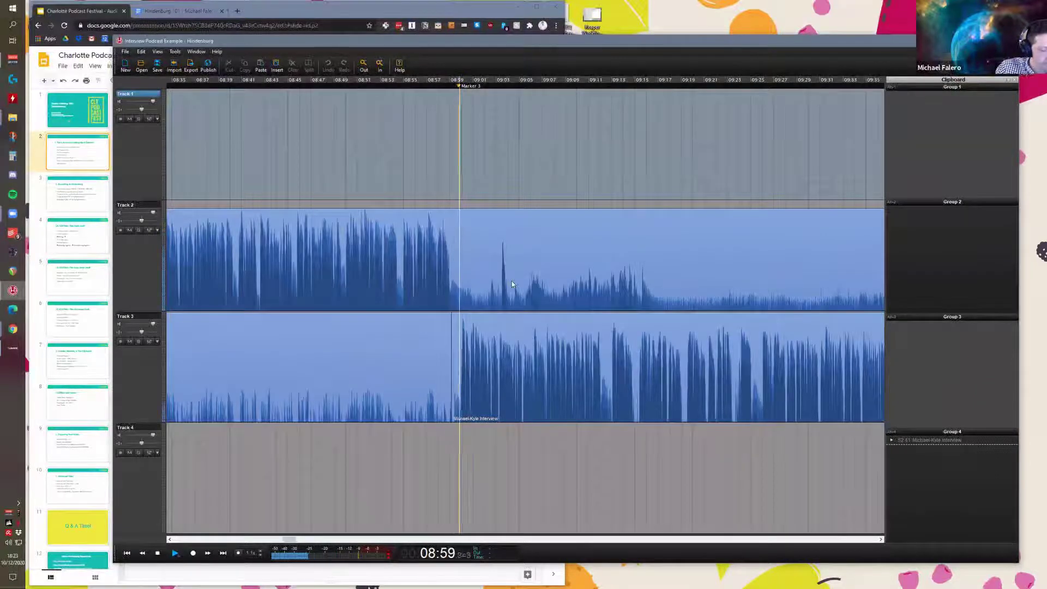
{"action": "left_click", "coordinate": [420, 193]}
{"action": "left_click", "coordinate": [375, 185]}
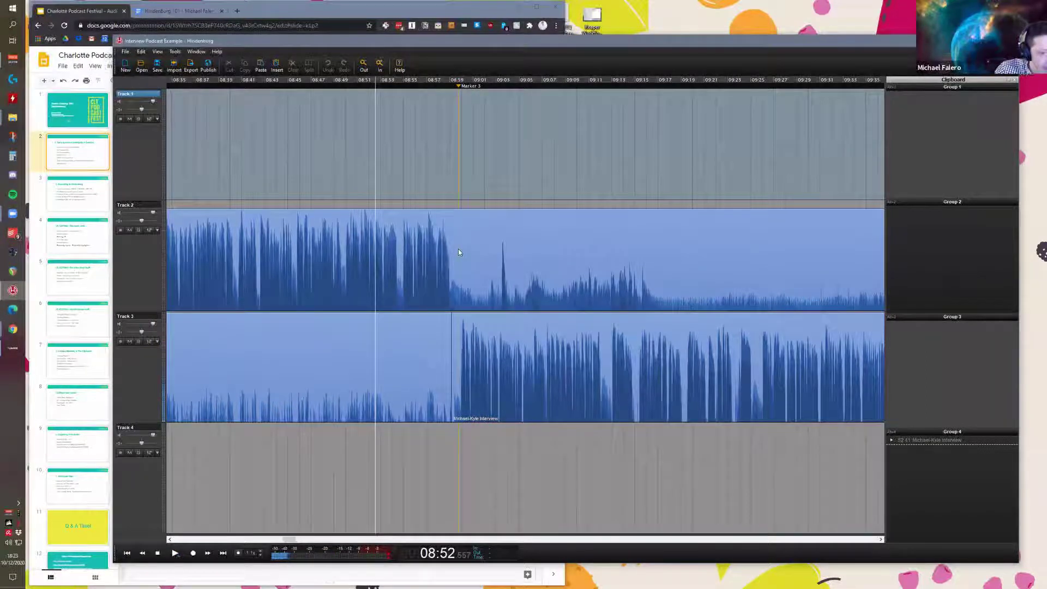
Step: Select the low-level noise on Track 2 just after Marker 3, ending at about 09:17, and clear that selection
{"action": "scroll", "coordinate": [457, 254], "scroll_direction": "down", "scroll_amount": 3}
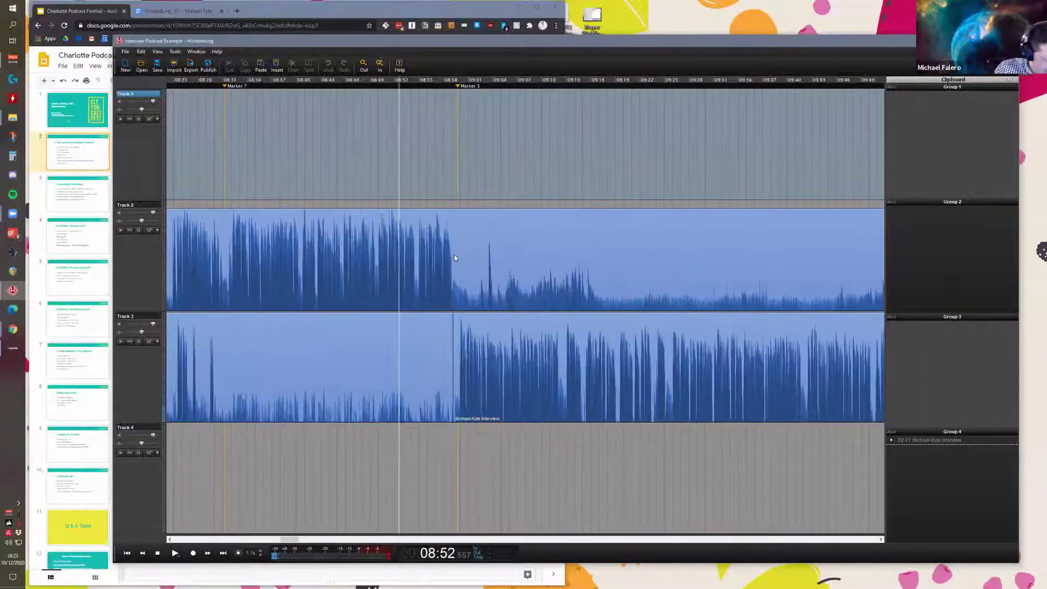
{"action": "left_click", "coordinate": [417, 290]}
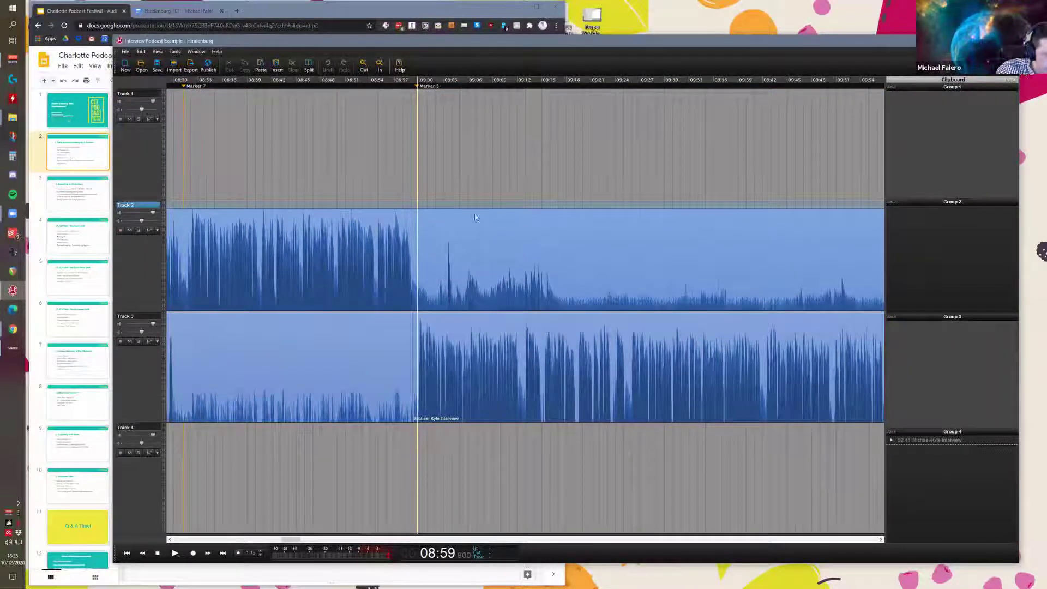
{"action": "left_click_drag", "start_coordinate": [440, 299], "coordinate": [560, 295]}
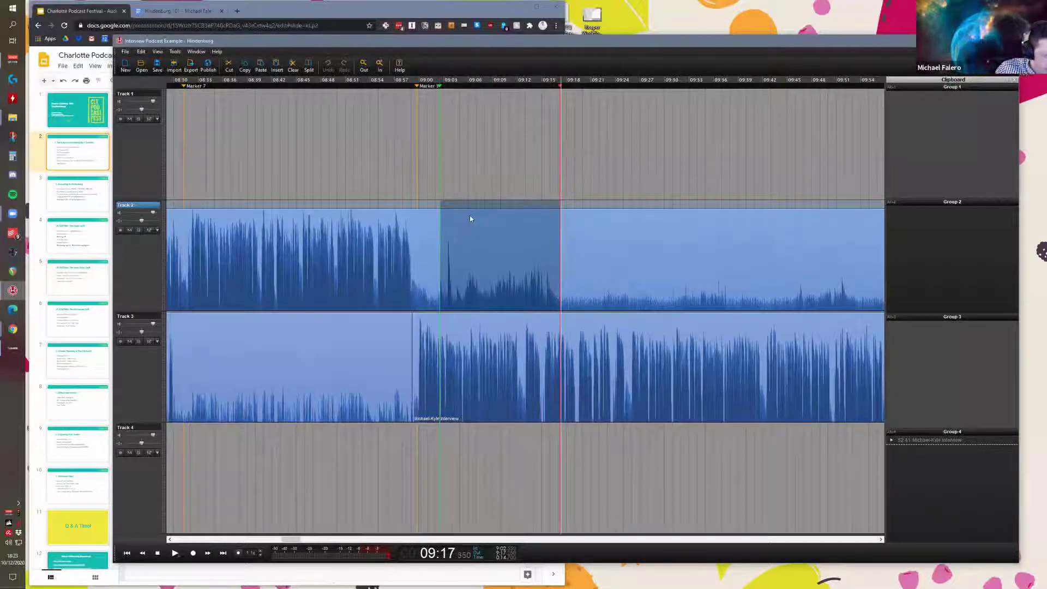
{"action": "key", "text": "Escape"}
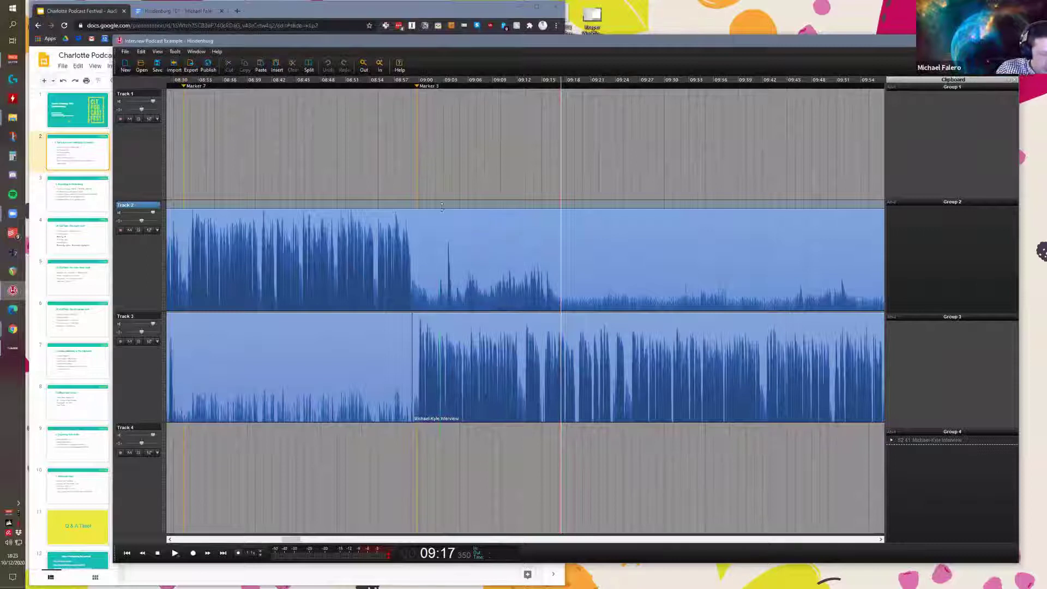
Step: Split the Track 2 clip at about 08:59, just before Marker 3
{"action": "scroll", "coordinate": [413, 294], "scroll_direction": "up", "scroll_amount": 4}
{"action": "left_click", "coordinate": [407, 294]}
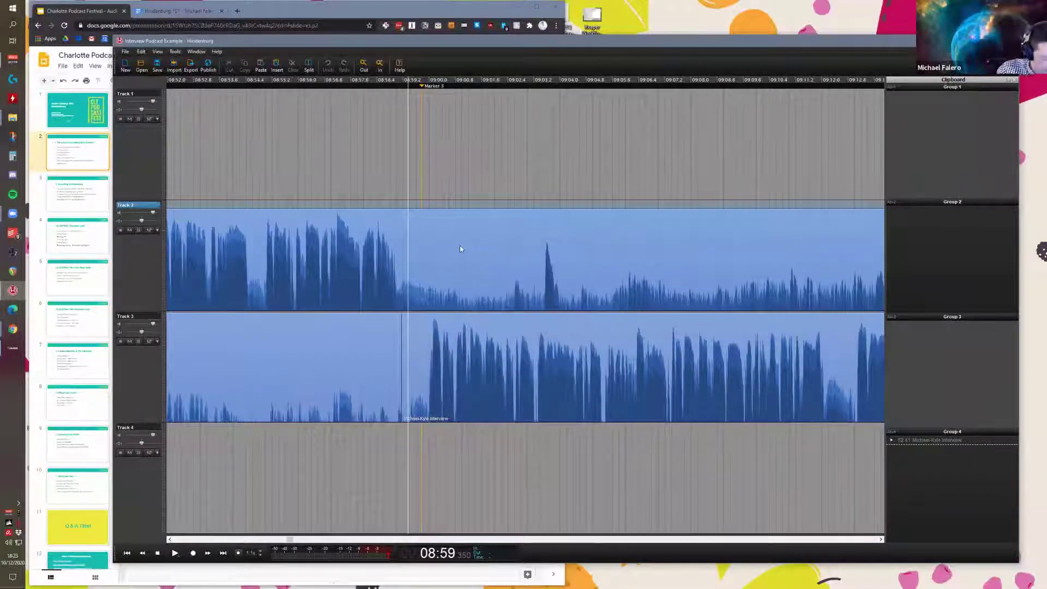
{"action": "key", "text": "ctrl+t"}
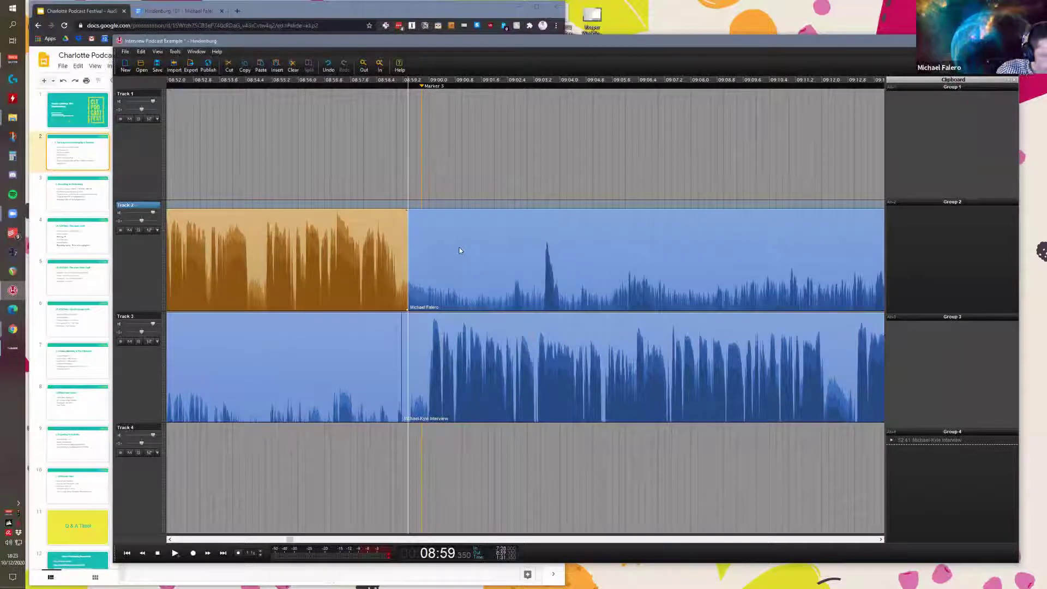
{"action": "scroll", "coordinate": [453, 253], "scroll_direction": "down", "scroll_amount": 2}
{"action": "scroll", "coordinate": [454, 270], "scroll_direction": "left", "scroll_amount": 6}
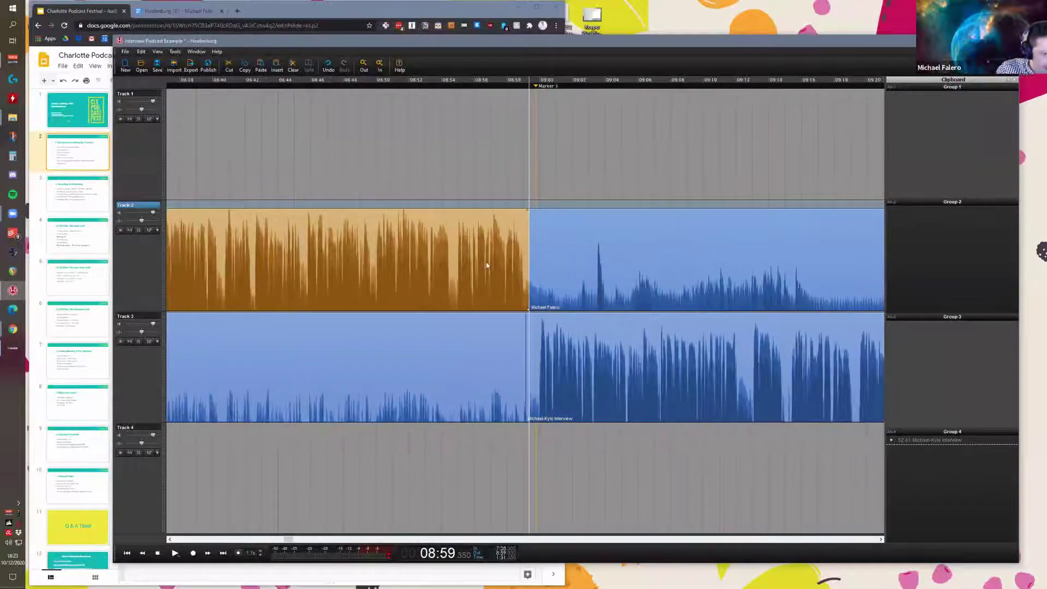
{"action": "scroll", "coordinate": [460, 274], "scroll_direction": "right", "scroll_amount": 7}
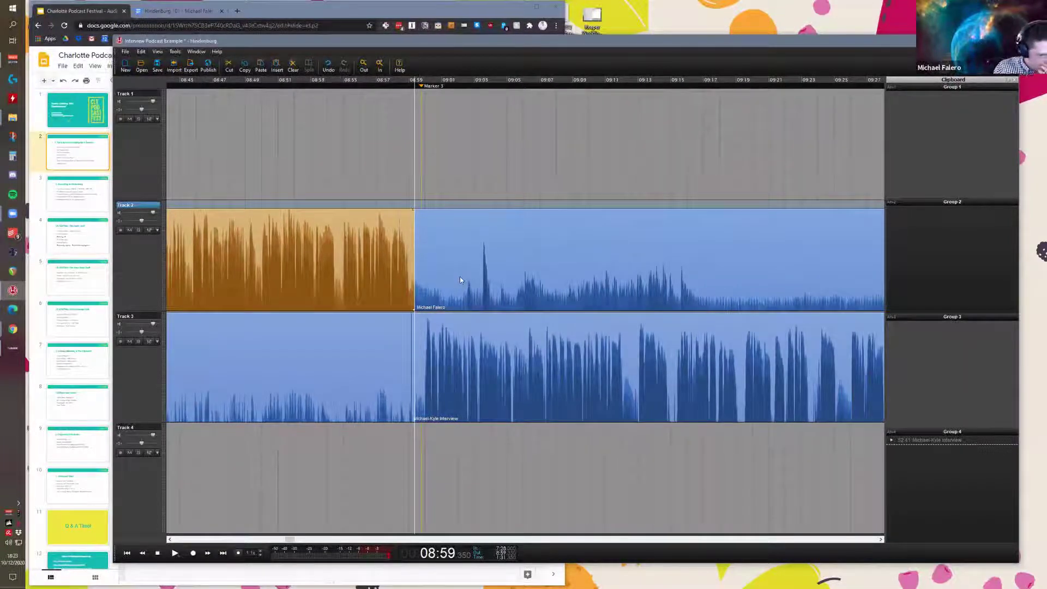
{"action": "scroll", "coordinate": [434, 251], "scroll_direction": "down", "scroll_amount": 3}
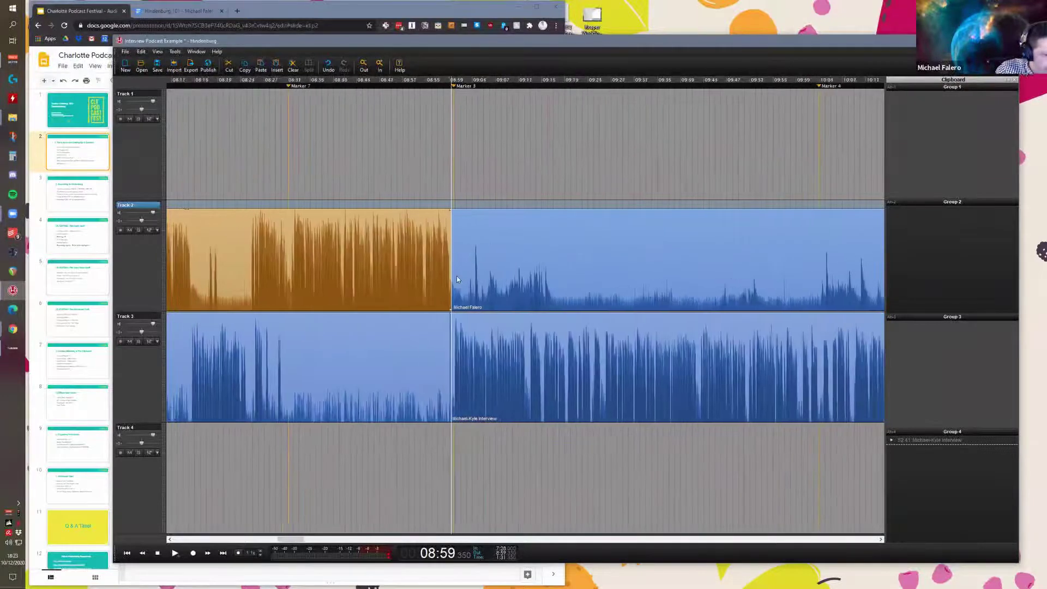
{"action": "scroll", "coordinate": [453, 253], "scroll_direction": "up", "scroll_amount": 3}
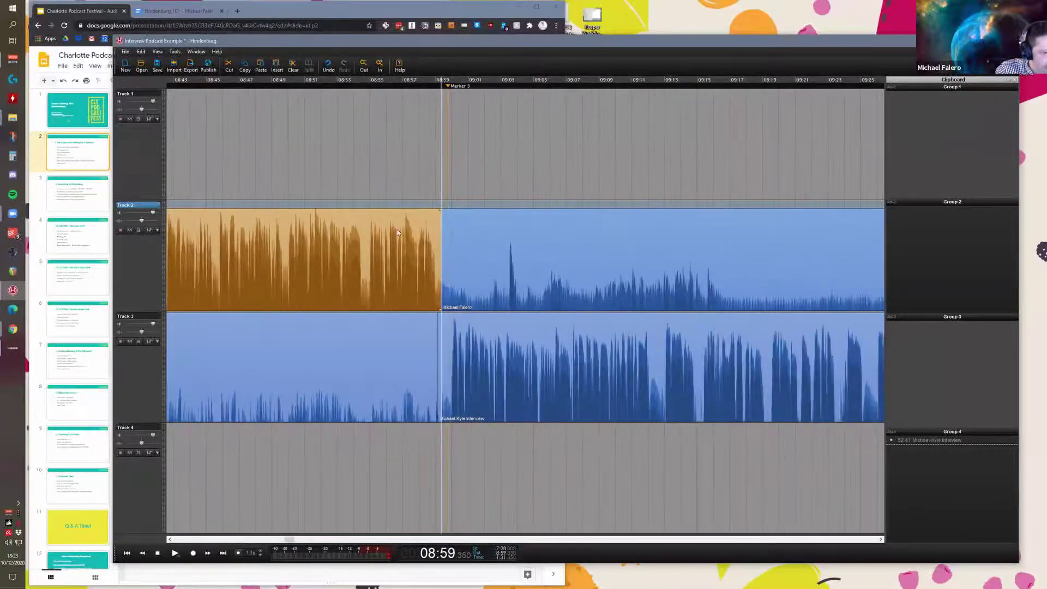
Step: Select the Track 2 clip that follows the split near Marker 3, and undo the split
{"action": "left_click", "coordinate": [486, 243]}
{"action": "key", "text": "shift+Home"}
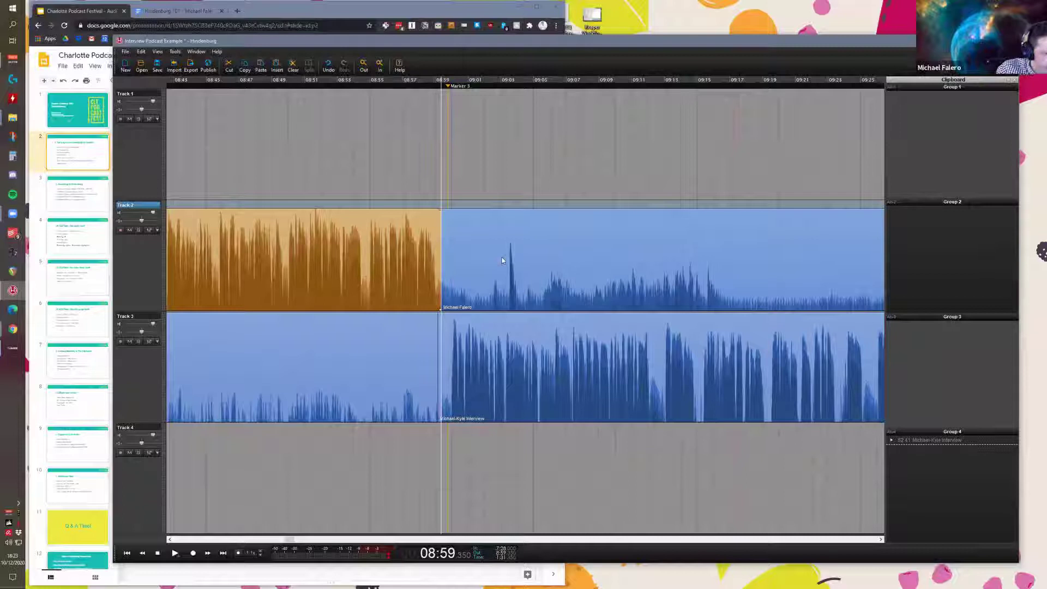
{"action": "key", "text": "shift+End"}
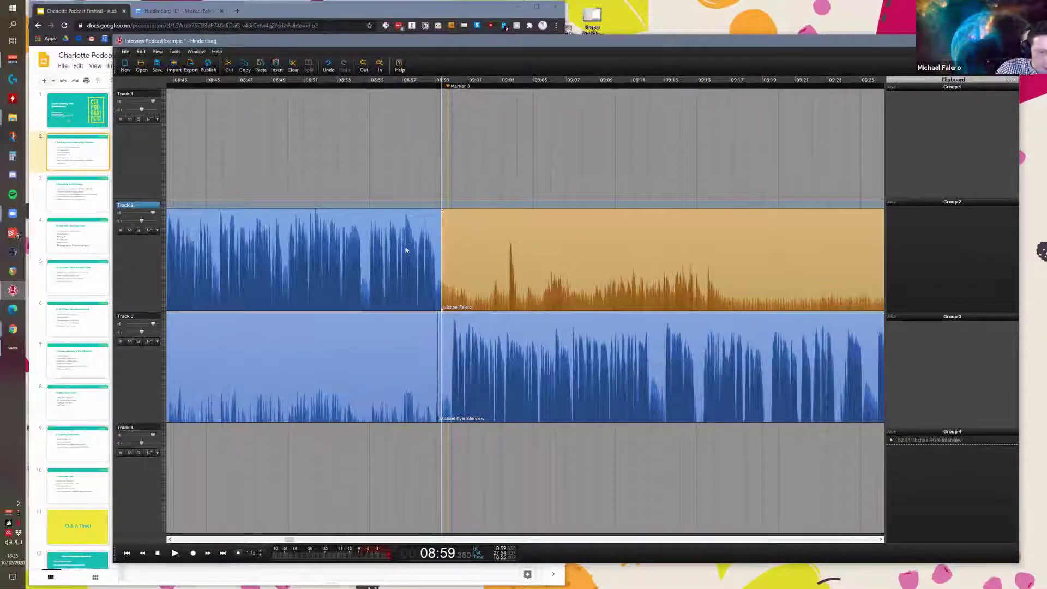
{"action": "key", "text": "ctrl+z"}
Step: Play the passage around Marker 4, and select the noisy stretch of Track 2 from about 10:00 to 10:16
{"action": "scroll", "coordinate": [403, 200], "scroll_direction": "down", "scroll_amount": 3}
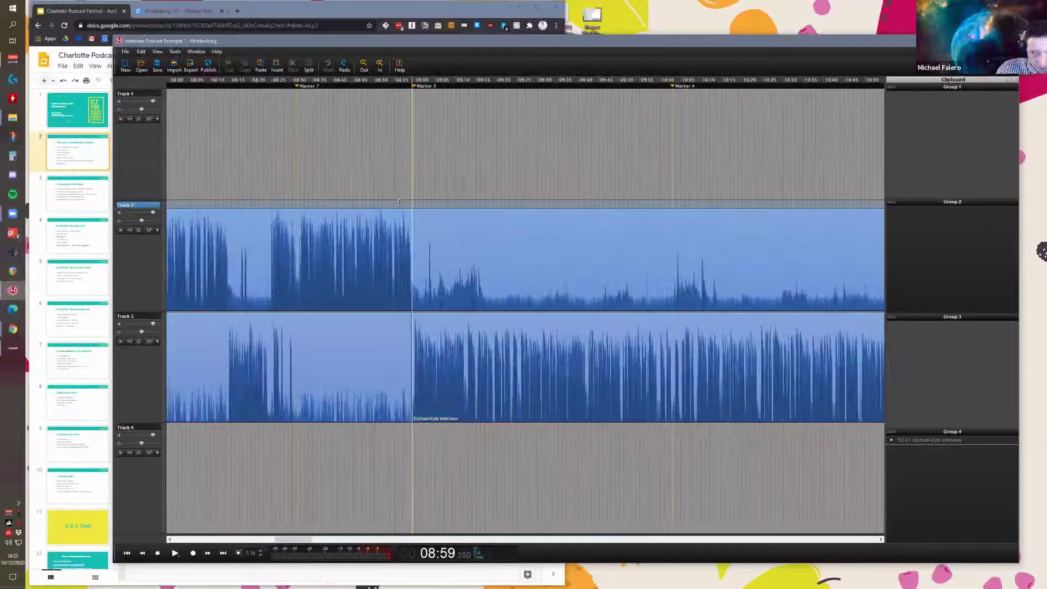
{"action": "scroll", "coordinate": [397, 201], "scroll_direction": "down", "scroll_amount": 4}
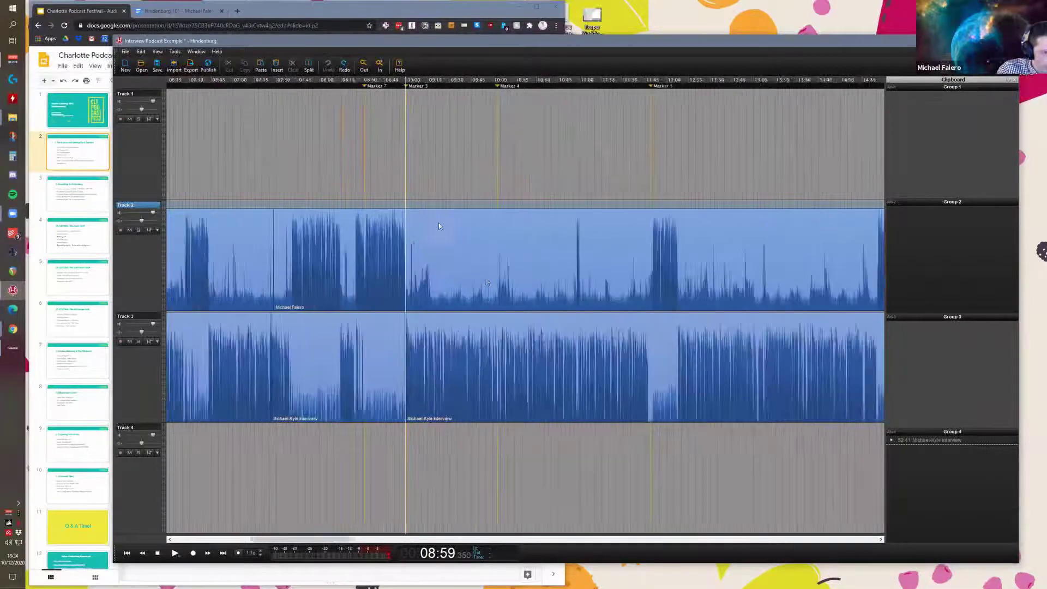
{"action": "scroll", "coordinate": [483, 301], "scroll_direction": "up", "scroll_amount": 5}
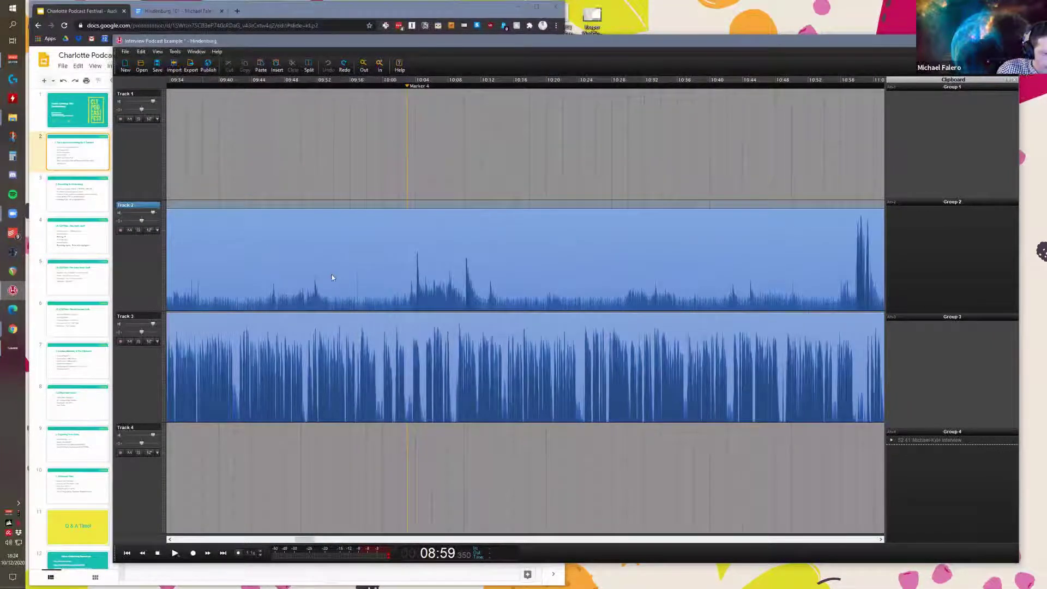
{"action": "scroll", "coordinate": [358, 286], "scroll_direction": "down", "scroll_amount": 1}
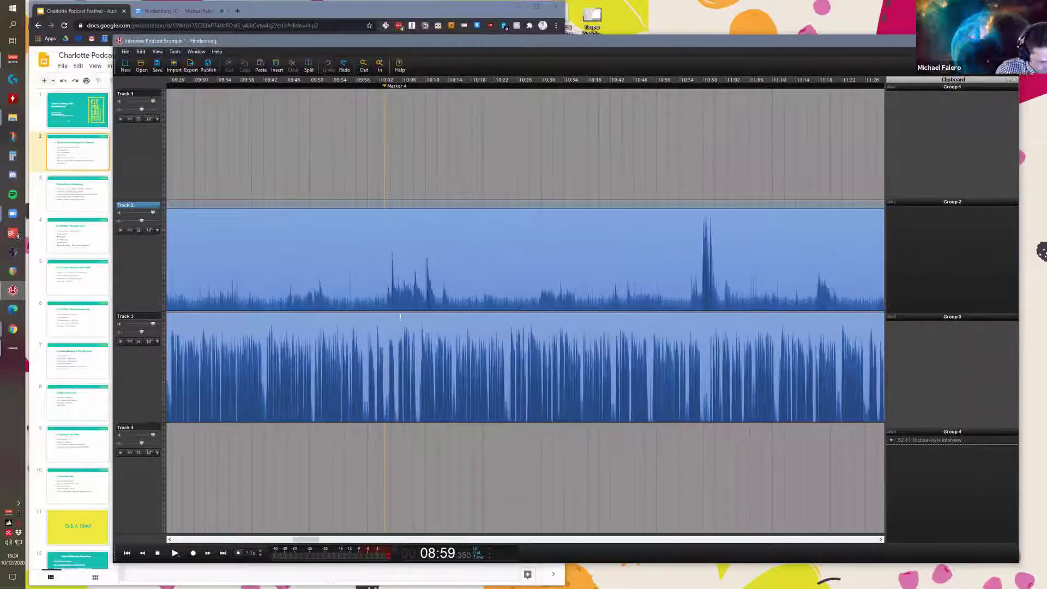
{"action": "scroll", "coordinate": [421, 398], "scroll_direction": "down", "scroll_amount": 2}
{"action": "scroll", "coordinate": [419, 397], "scroll_direction": "up", "scroll_amount": 3}
{"action": "left_click_drag", "start_coordinate": [373, 291], "coordinate": [489, 289]}
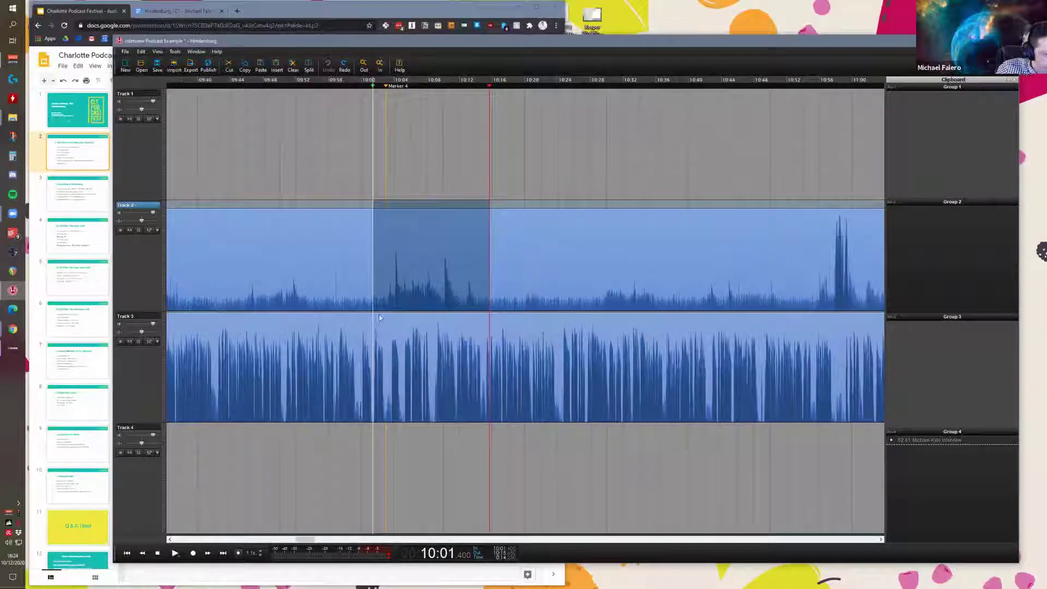
{"action": "key", "text": "space"}
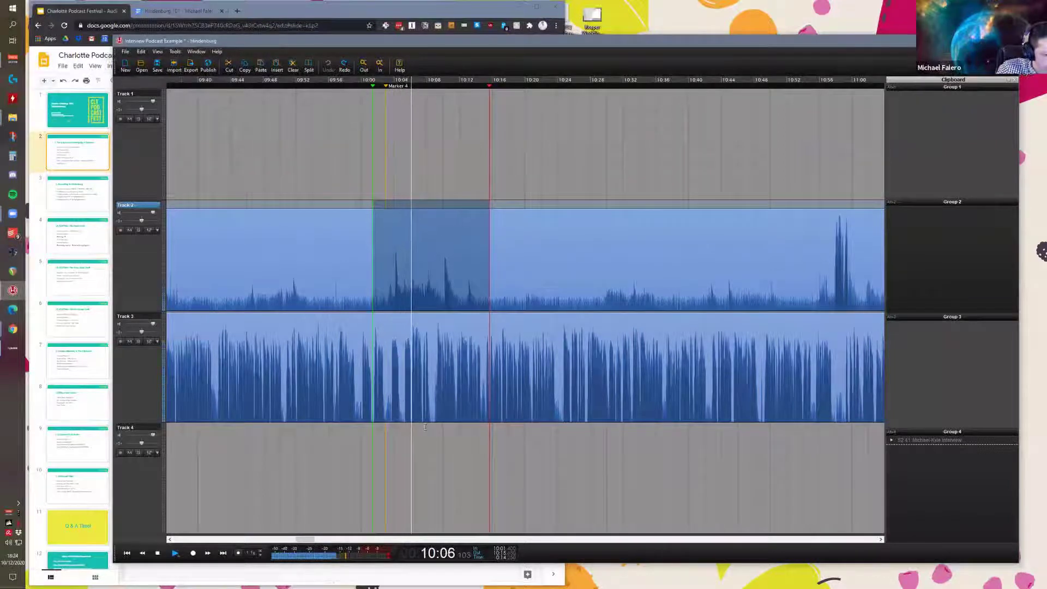
{"action": "key", "text": "space"}
{"action": "left_click_drag", "start_coordinate": [366, 301], "coordinate": [494, 302]}
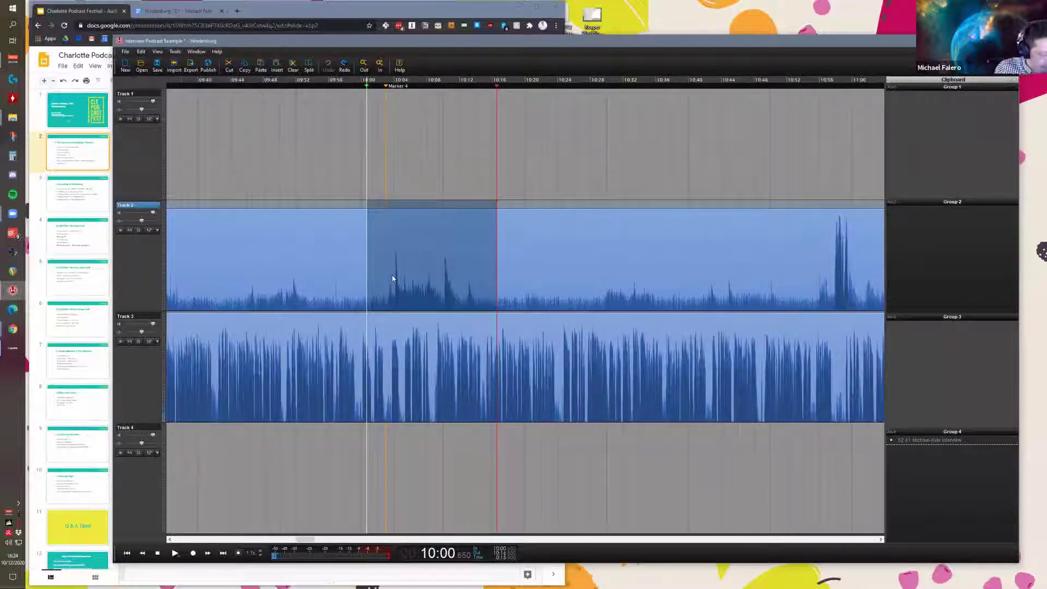
Step: Try splitting the Track 2 clip at about 10:02, near Marker 4, and undo the split
{"action": "left_click", "coordinate": [381, 298]}
{"action": "left_click", "coordinate": [384, 296]}
{"action": "key", "text": "t"}
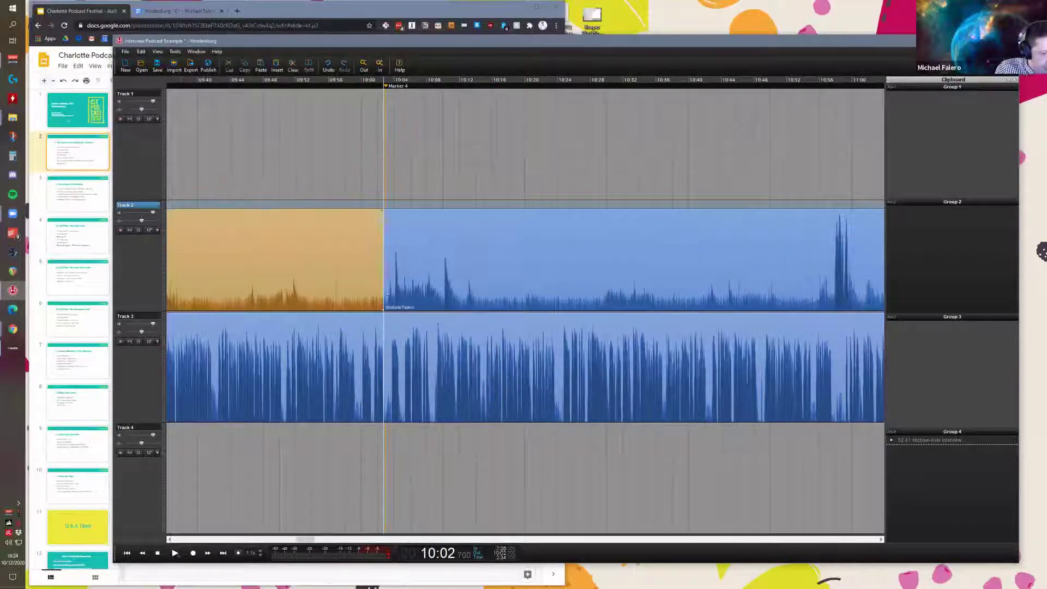
{"action": "key", "text": "ctrl+z"}
Step: Split out the noisy Track 2 passage around Marker 4, from about 9:59 to 10:15, as a separate clip
{"action": "left_click", "coordinate": [363, 302]}
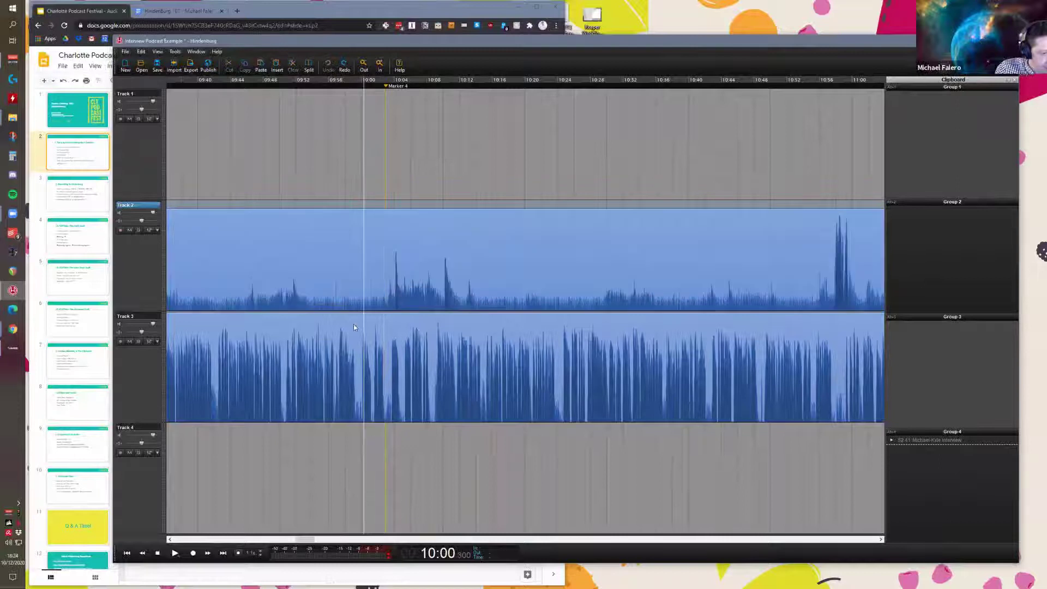
{"action": "left_click_drag", "start_coordinate": [359, 303], "coordinate": [488, 300]}
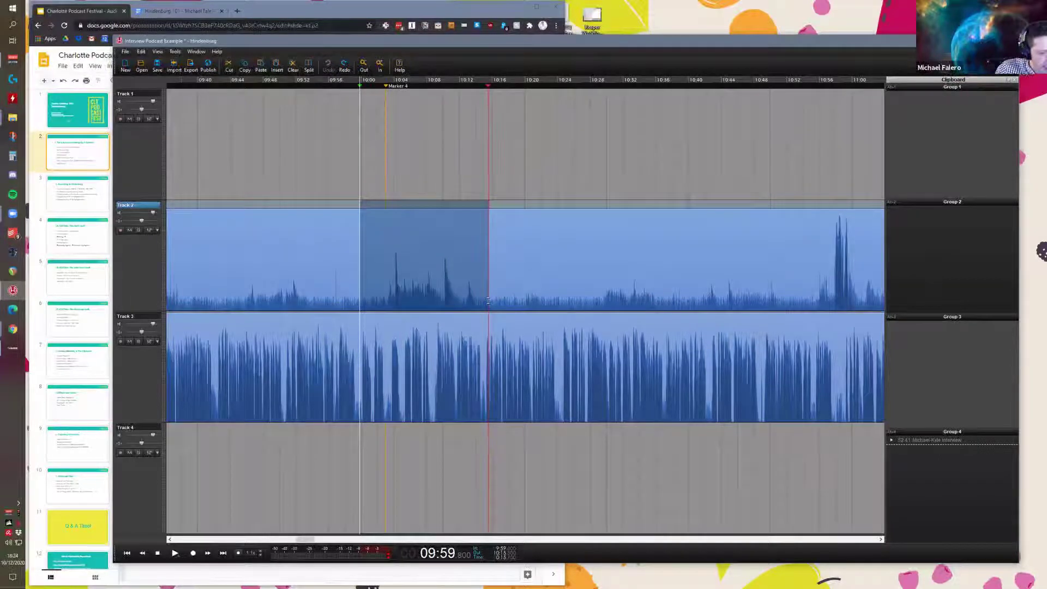
{"action": "key", "text": "ctrl+b"}
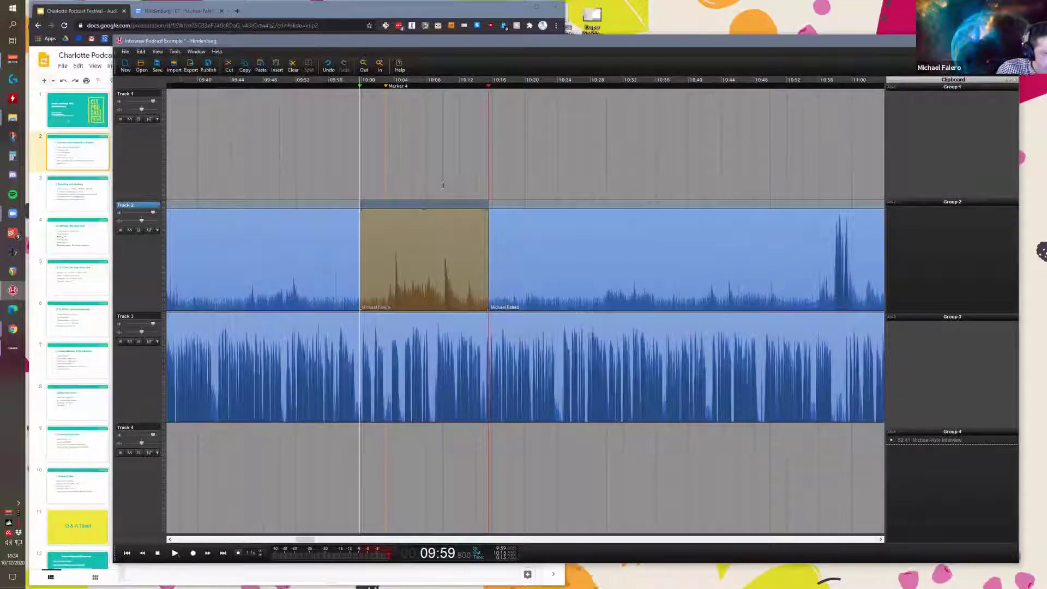
{"action": "scroll", "coordinate": [433, 187], "scroll_direction": "down", "scroll_amount": 1}
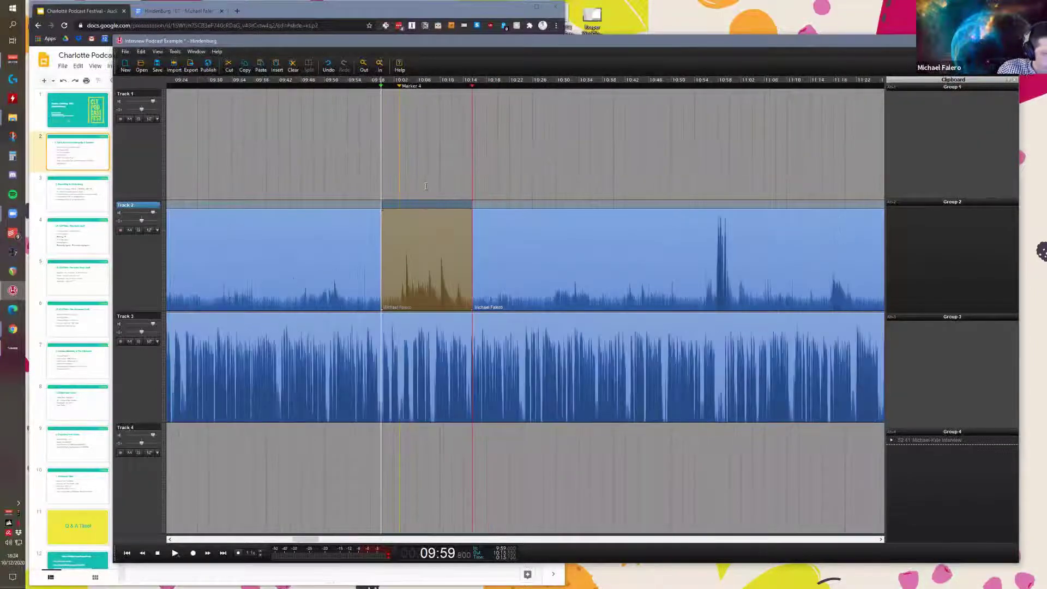
{"action": "scroll", "coordinate": [420, 194], "scroll_direction": "up", "scroll_amount": 1}
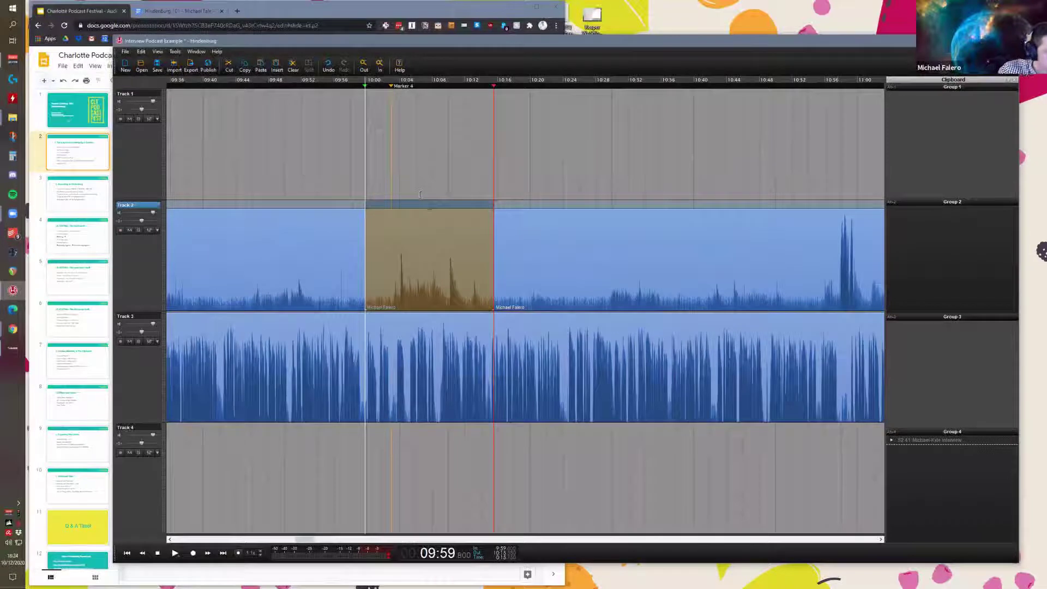
Step: Clear the time range and select the separated Track 2 clip near Marker 4, the clip after it and the clip before it in turn
{"action": "left_click", "coordinate": [385, 196]}
{"action": "left_click", "coordinate": [394, 226]}
{"action": "left_click", "coordinate": [415, 229]}
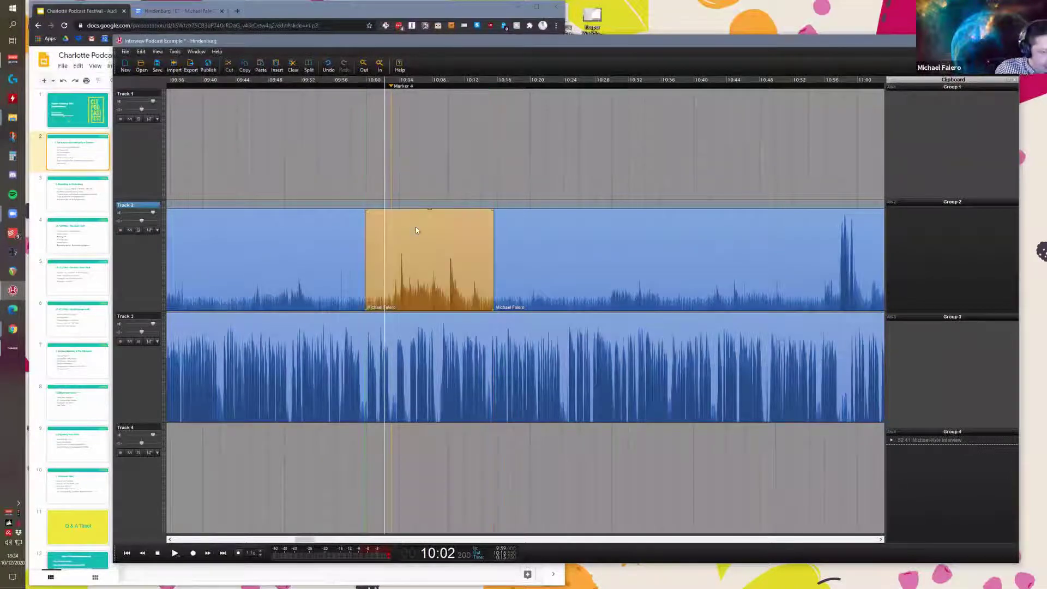
{"action": "left_click", "coordinate": [496, 239]}
{"action": "left_click", "coordinate": [362, 245]}
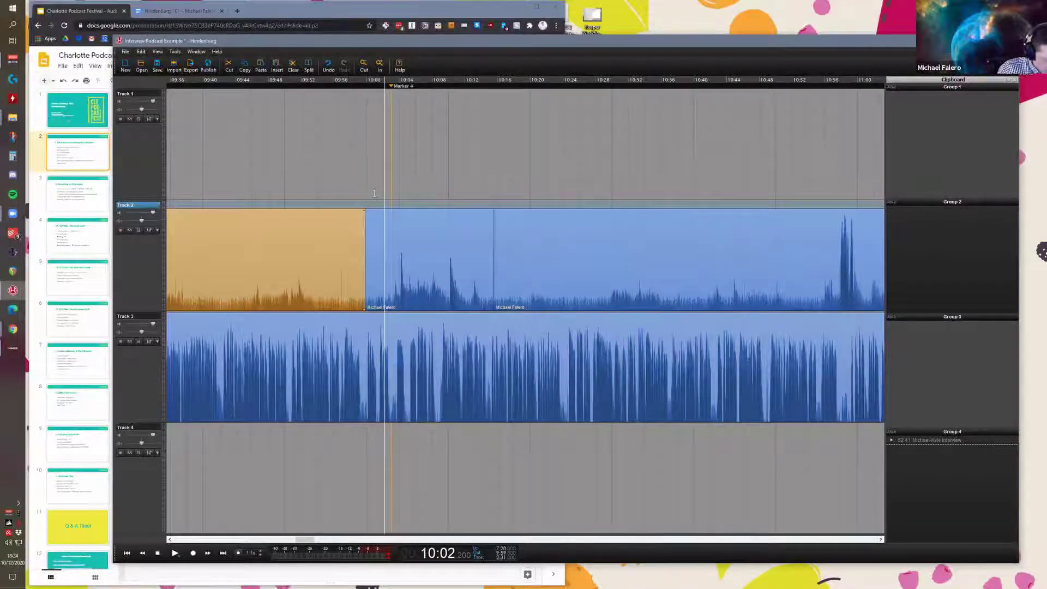
Step: Play the Track 3 speech between Marker 3 and Marker 4 from about 9:26 to 9:30
{"action": "scroll", "coordinate": [375, 194], "scroll_direction": "down", "scroll_amount": 6}
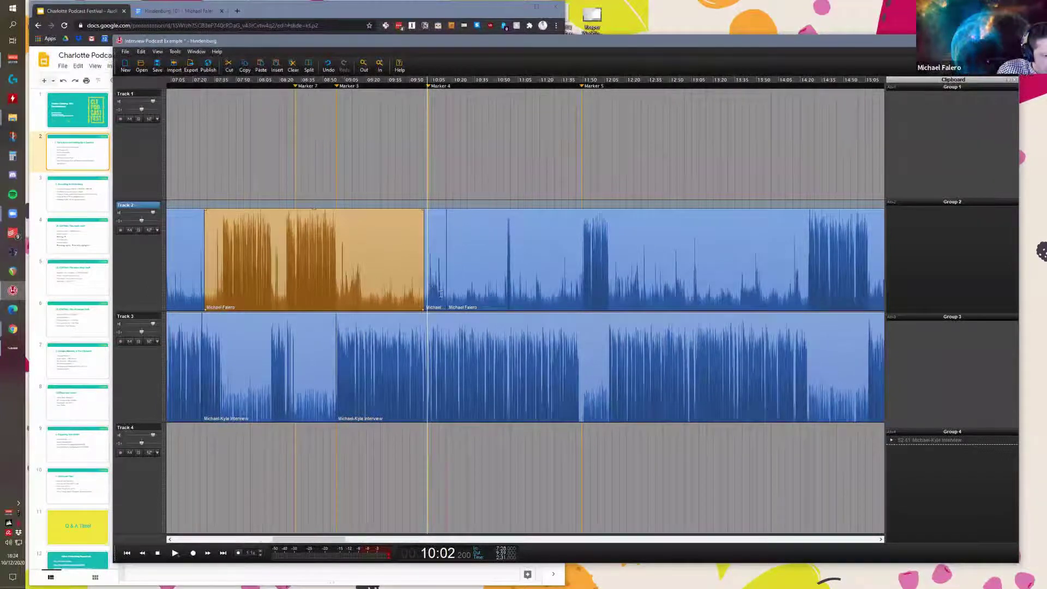
{"action": "scroll", "coordinate": [441, 295], "scroll_direction": "up", "scroll_amount": 6}
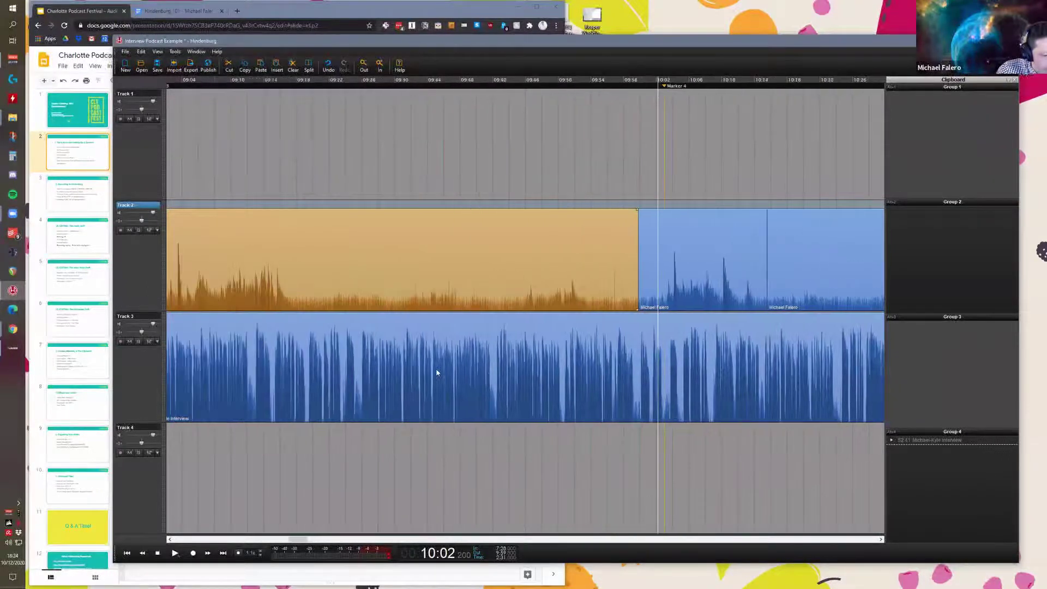
{"action": "scroll", "coordinate": [436, 372], "scroll_direction": "left", "scroll_amount": 3}
{"action": "left_click", "coordinate": [426, 425]}
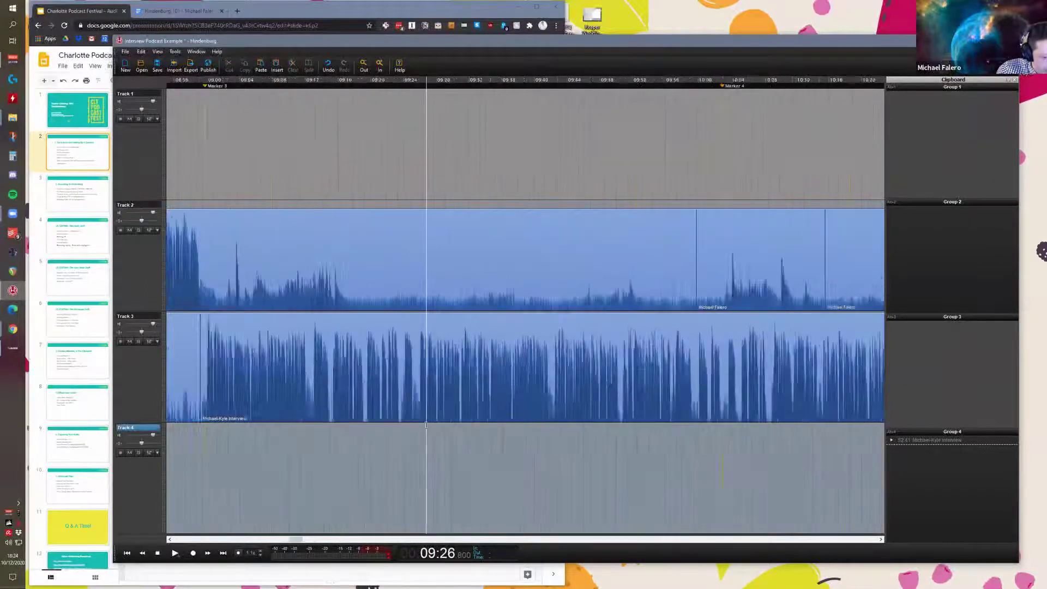
{"action": "scroll", "coordinate": [426, 425], "scroll_direction": "up", "scroll_amount": 3}
{"action": "left_click", "coordinate": [401, 420]}
{"action": "key", "text": "space"}
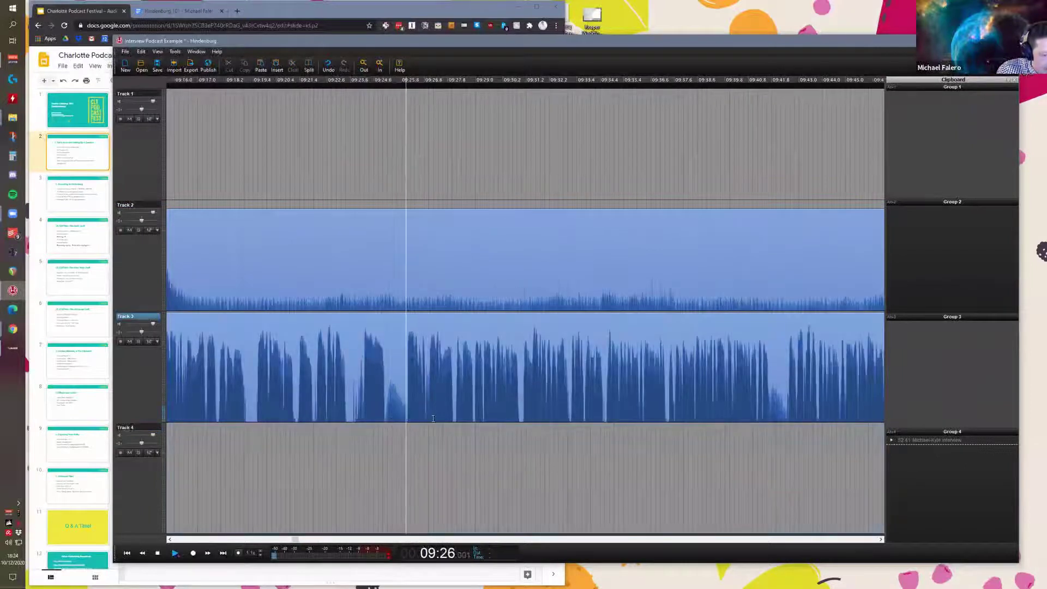
{"action": "scroll", "coordinate": [418, 415], "scroll_direction": "down", "scroll_amount": 2}
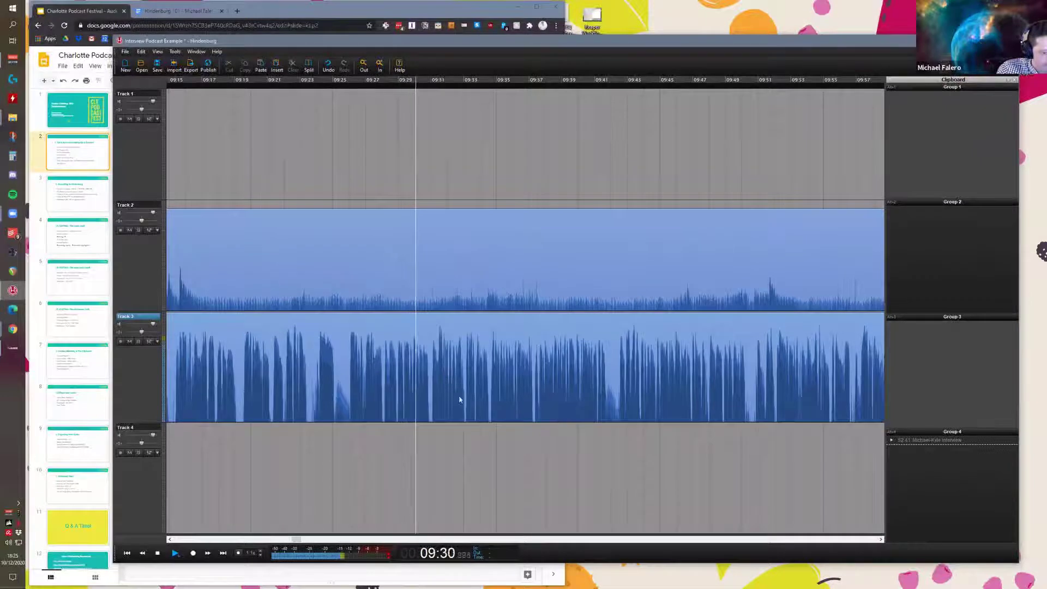
{"action": "scroll", "coordinate": [443, 392], "scroll_direction": "up", "scroll_amount": 2}
{"action": "key", "text": "space"}
Step: Split out the Track 3 speech from about 9:26 to 9:31 as its own clip, and clear the selection
{"action": "scroll", "coordinate": [430, 404], "scroll_direction": "up", "scroll_amount": 2}
{"action": "scroll", "coordinate": [430, 405], "scroll_direction": "left", "scroll_amount": 1}
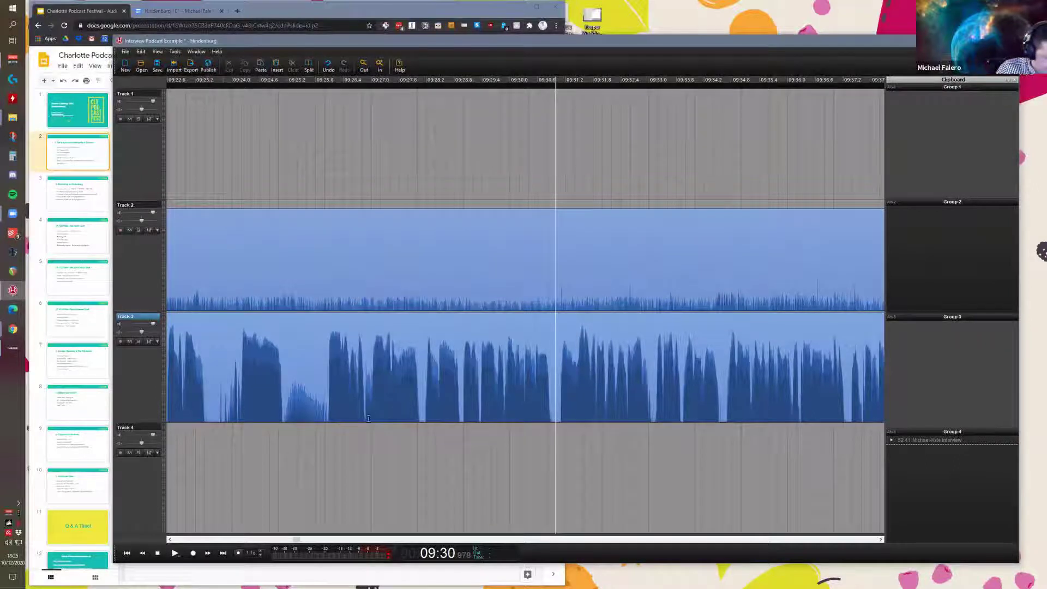
{"action": "left_click_drag", "start_coordinate": [325, 417], "coordinate": [558, 408]}
{"action": "key", "text": "t"}
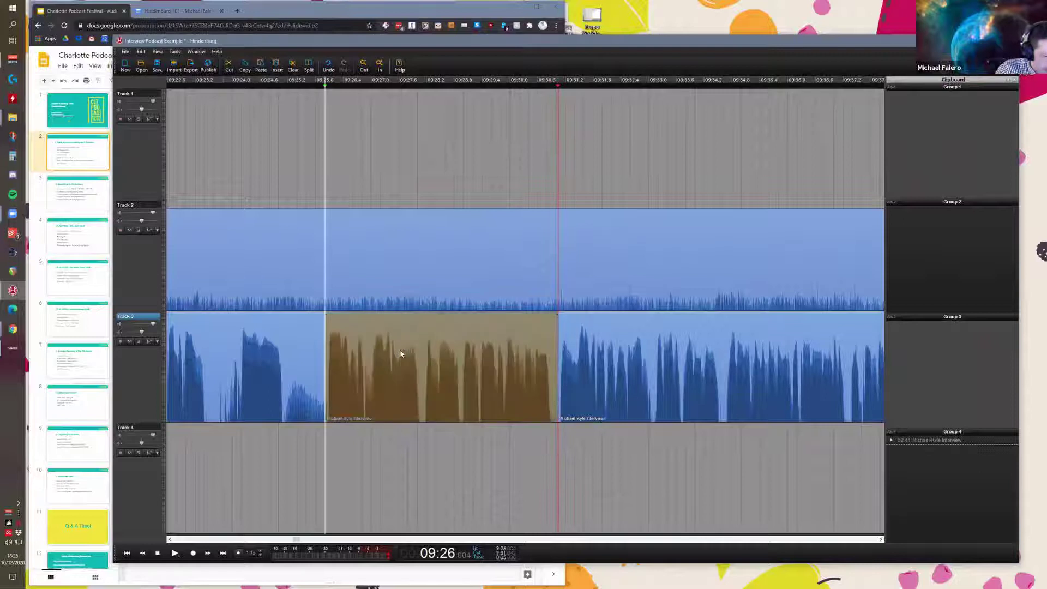
{"action": "left_click", "coordinate": [316, 333]}
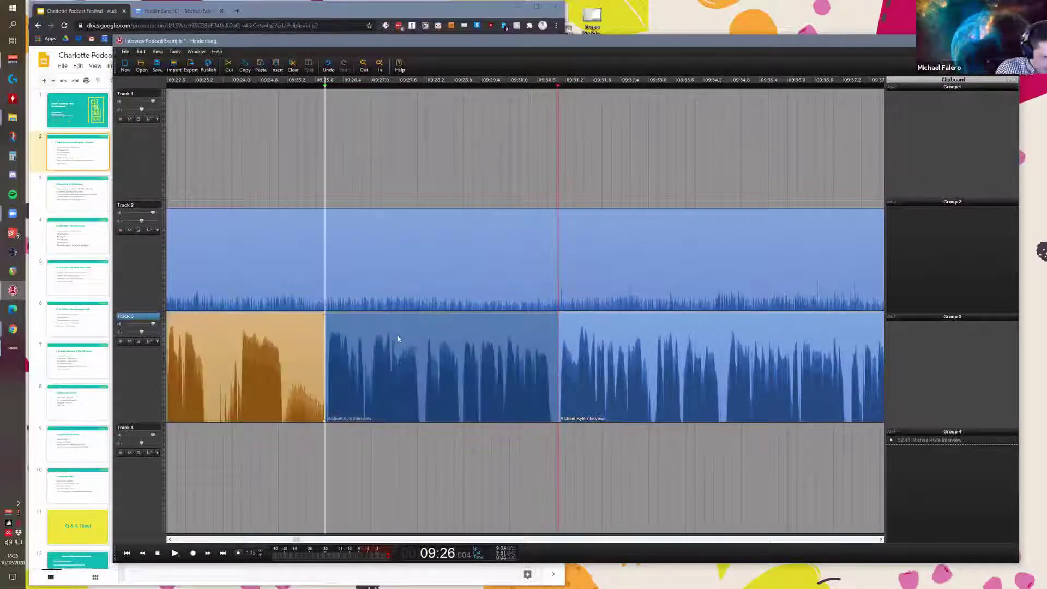
{"action": "scroll", "coordinate": [398, 336], "scroll_direction": "down", "scroll_amount": 3}
{"action": "scroll", "coordinate": [450, 303], "scroll_direction": "left", "scroll_amount": 2}
{"action": "left_click", "coordinate": [454, 256]}
{"action": "left_click", "coordinate": [454, 257]}
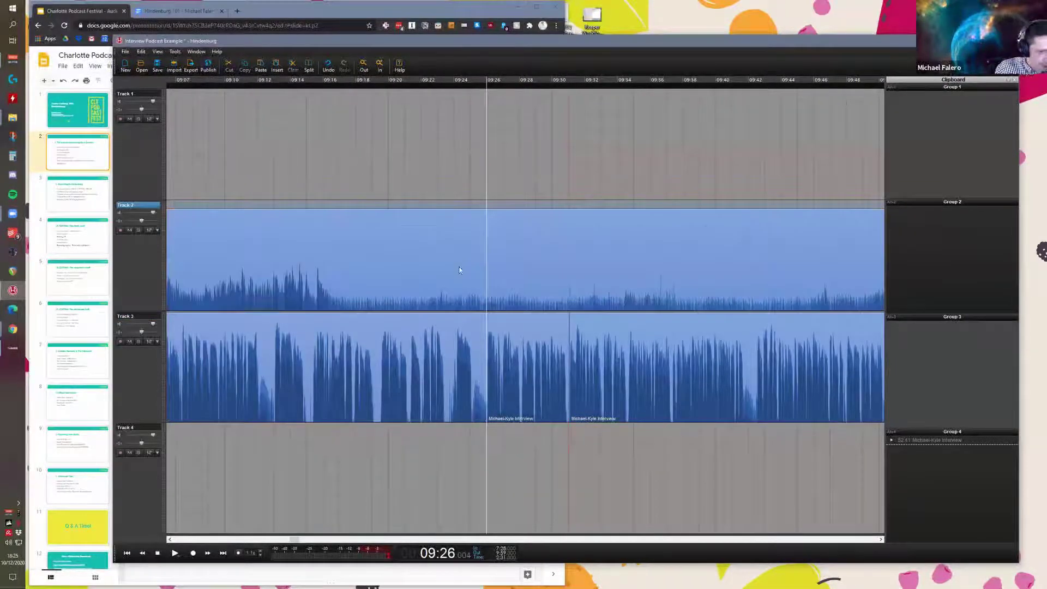
Step: Place the playhead at Marker 5 and play the Track 2 passage from about 11:48 to 11:57
{"action": "scroll", "coordinate": [540, 314], "scroll_direction": "down", "scroll_amount": 2}
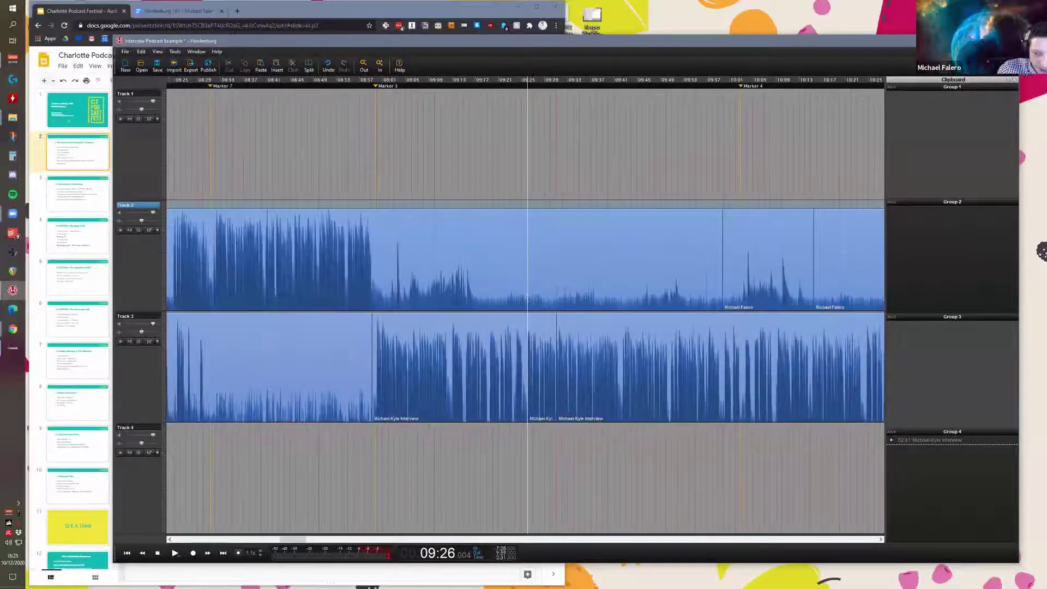
{"action": "scroll", "coordinate": [528, 299], "scroll_direction": "down", "scroll_amount": 4}
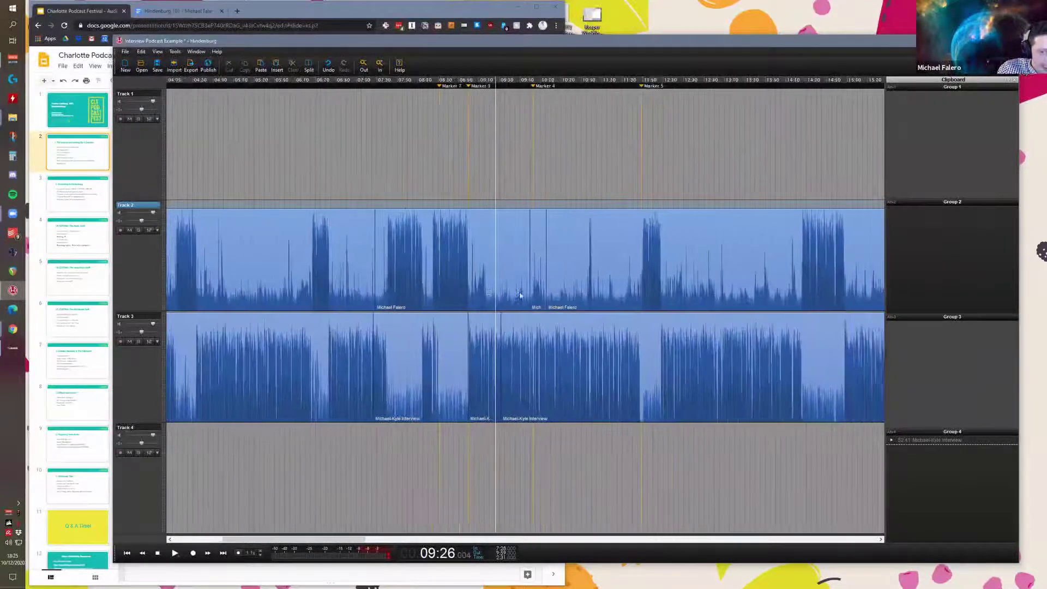
{"action": "scroll", "coordinate": [520, 295], "scroll_direction": "up", "scroll_amount": 5}
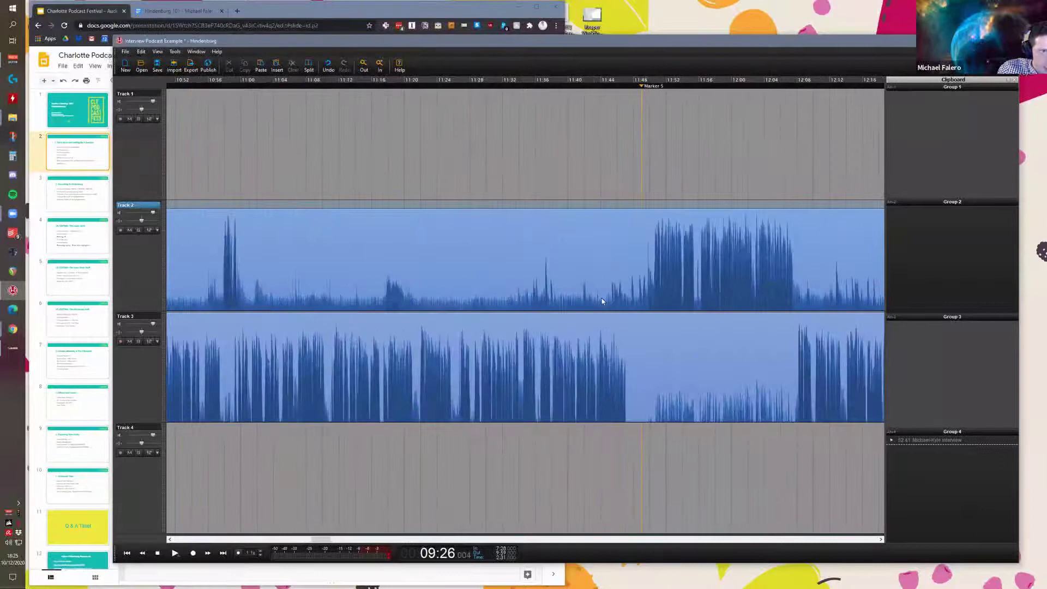
{"action": "scroll", "coordinate": [602, 302], "scroll_direction": "up", "scroll_amount": 3}
{"action": "left_click", "coordinate": [526, 307]}
{"action": "scroll", "coordinate": [526, 307], "scroll_direction": "up", "scroll_amount": 1}
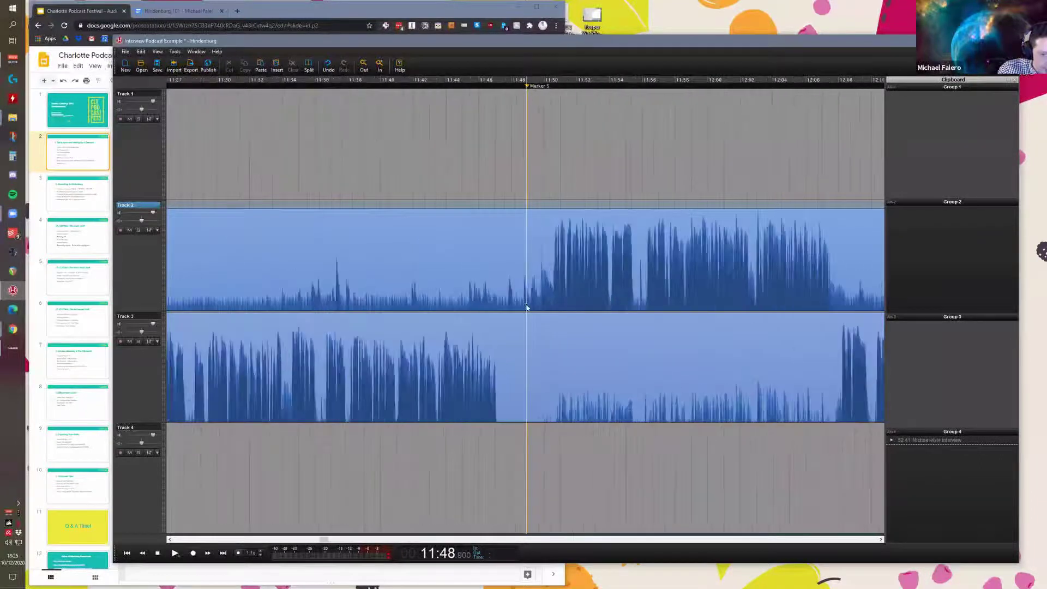
{"action": "scroll", "coordinate": [527, 307], "scroll_direction": "right", "scroll_amount": 1}
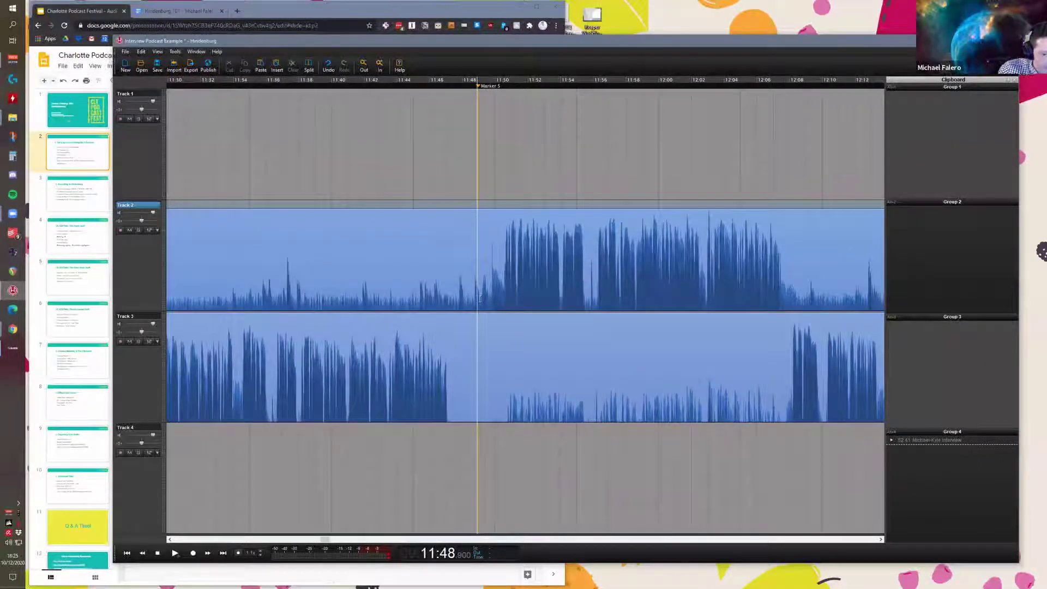
{"action": "scroll", "coordinate": [468, 298], "scroll_direction": "down", "scroll_amount": 2}
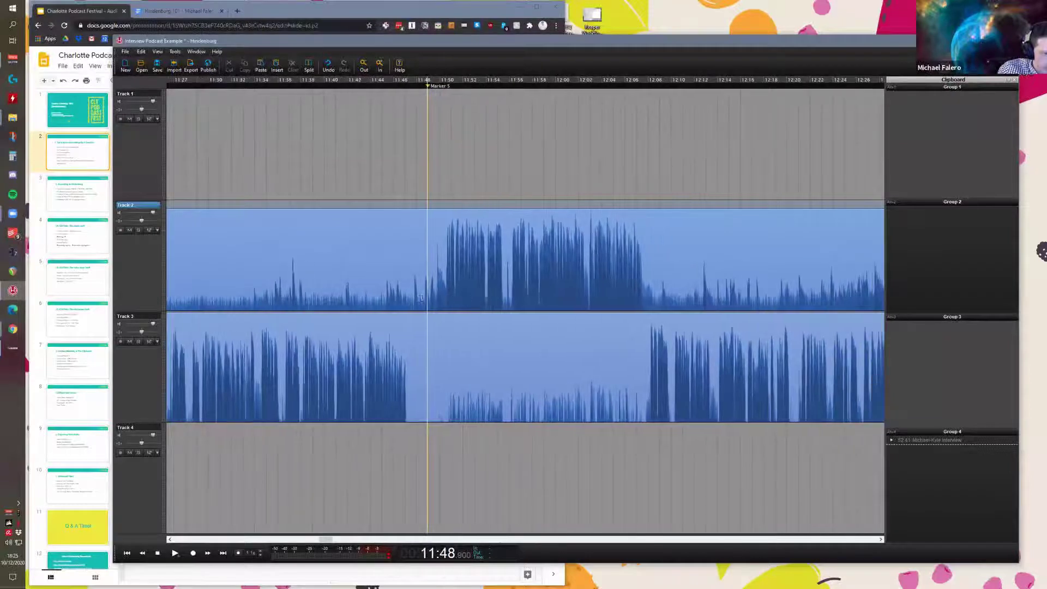
{"action": "left_click", "coordinate": [429, 298]}
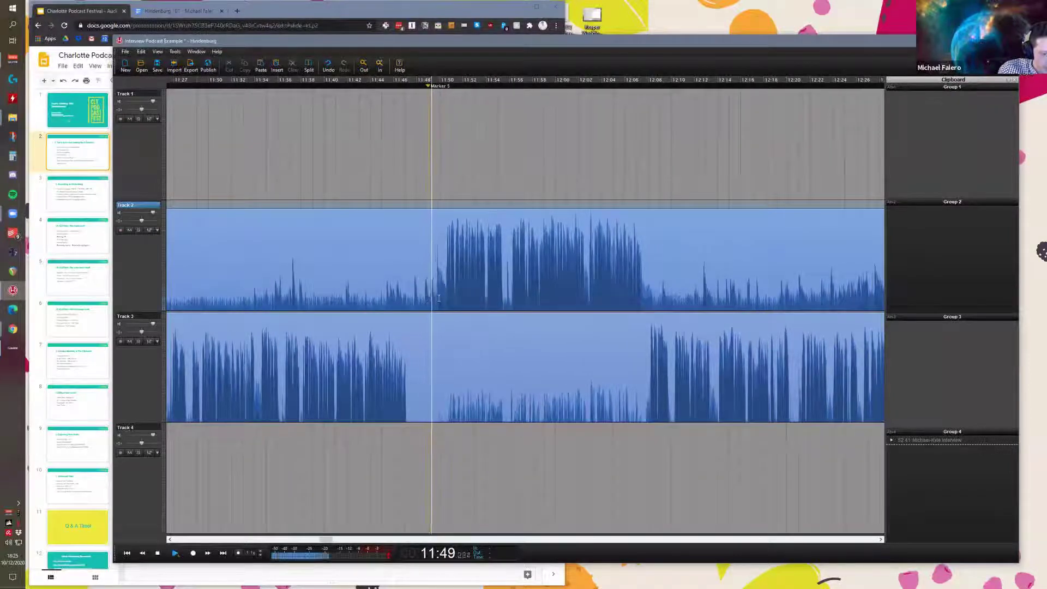
{"action": "key", "text": "space"}
{"action": "key", "text": "space"}
{"action": "key", "text": "space"}
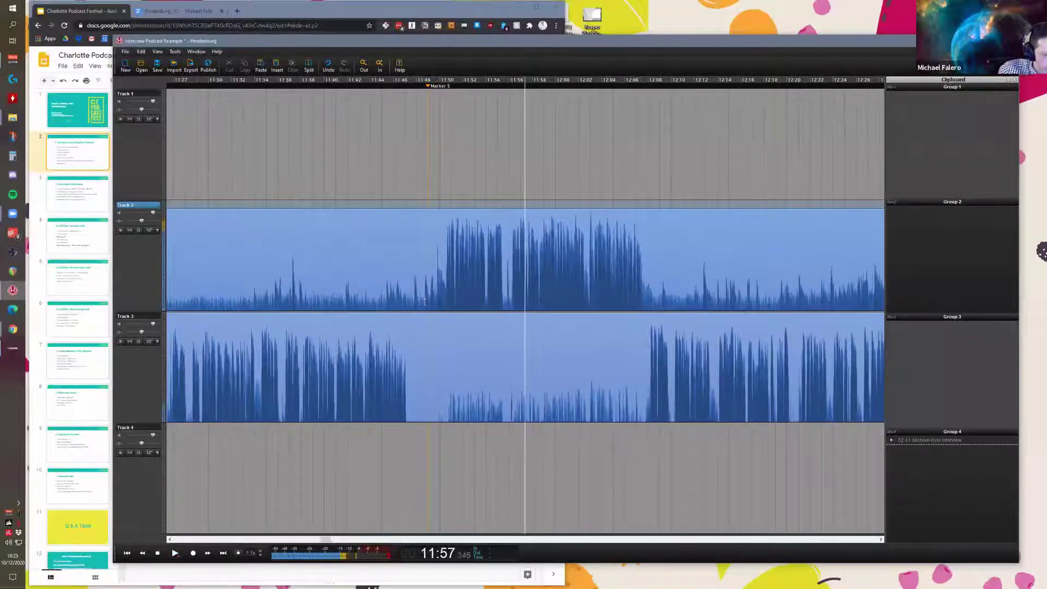
Step: Select the Track 2 speech after Marker 5, and instead select the low-level noise before it from about 11:48 to 11:50
{"action": "scroll", "coordinate": [424, 303], "scroll_direction": "up", "scroll_amount": 3}
{"action": "left_click", "coordinate": [438, 302]}
{"action": "scroll", "coordinate": [452, 300], "scroll_direction": "down", "scroll_amount": 2}
{"action": "scroll", "coordinate": [423, 302], "scroll_direction": "right", "scroll_amount": 3}
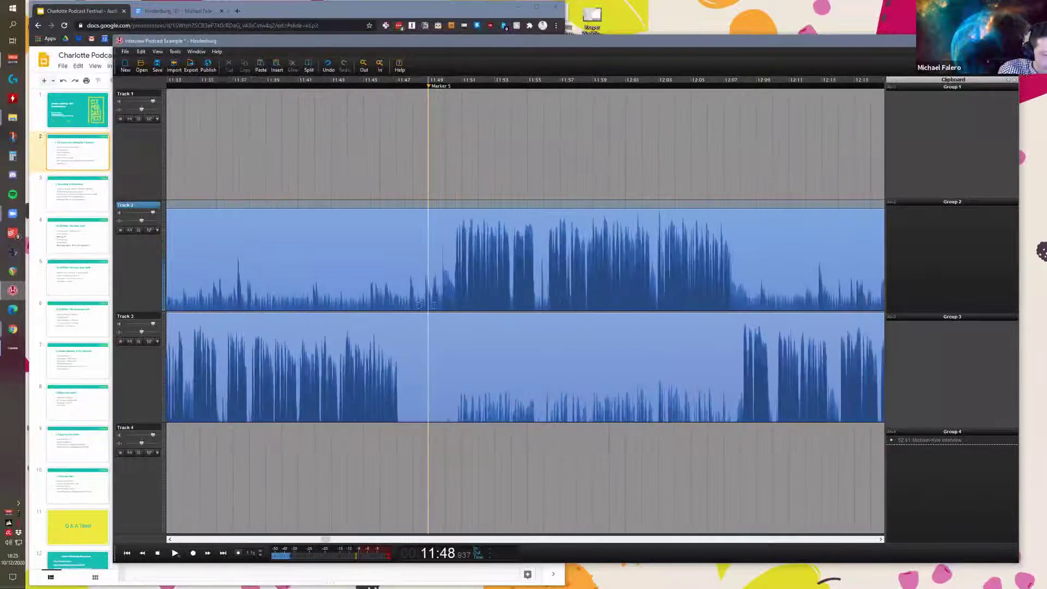
{"action": "left_click_drag", "start_coordinate": [365, 301], "coordinate": [702, 286]}
{"action": "left_click", "coordinate": [404, 281]}
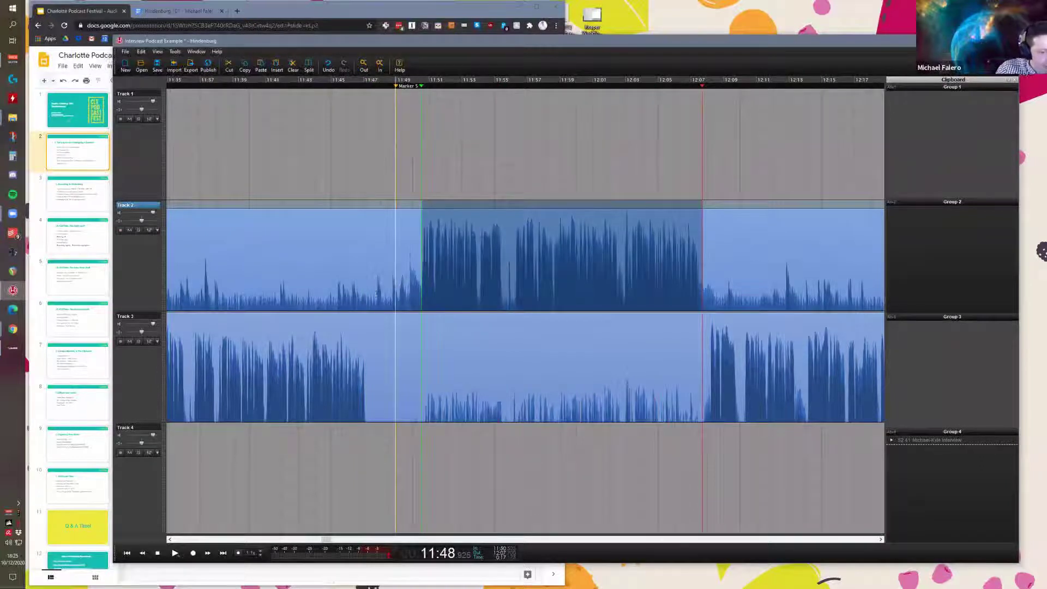
{"action": "left_click_drag", "start_coordinate": [388, 298], "coordinate": [420, 295]}
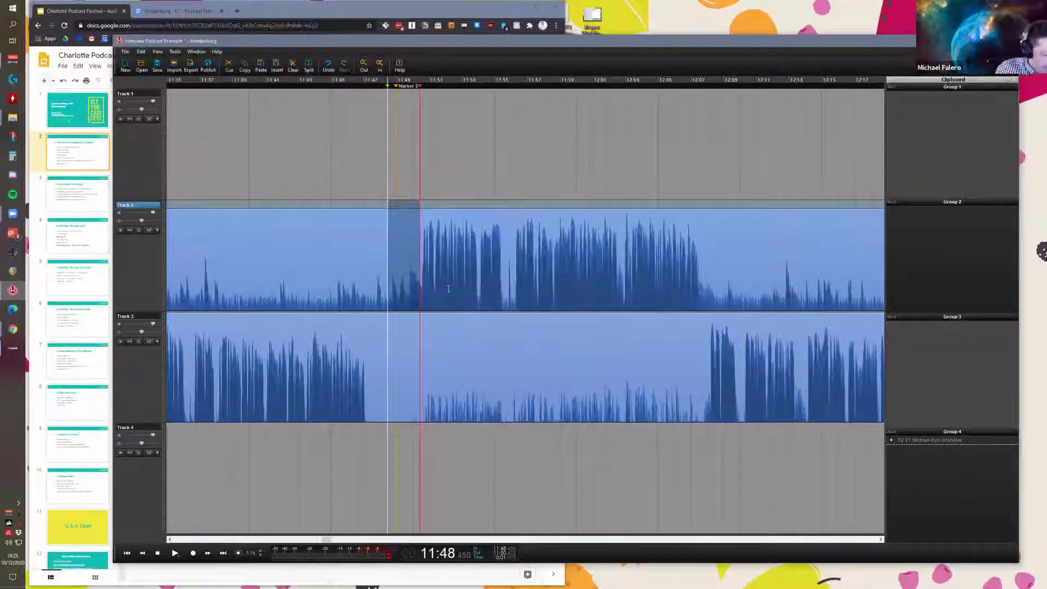
{"action": "left_click", "coordinate": [427, 303]}
Step: Split out the Track 2 passage from about 11:48 to 12:08, around Marker 5, and select the separated clip
{"action": "left_click_drag", "start_coordinate": [386, 303], "coordinate": [716, 299]}
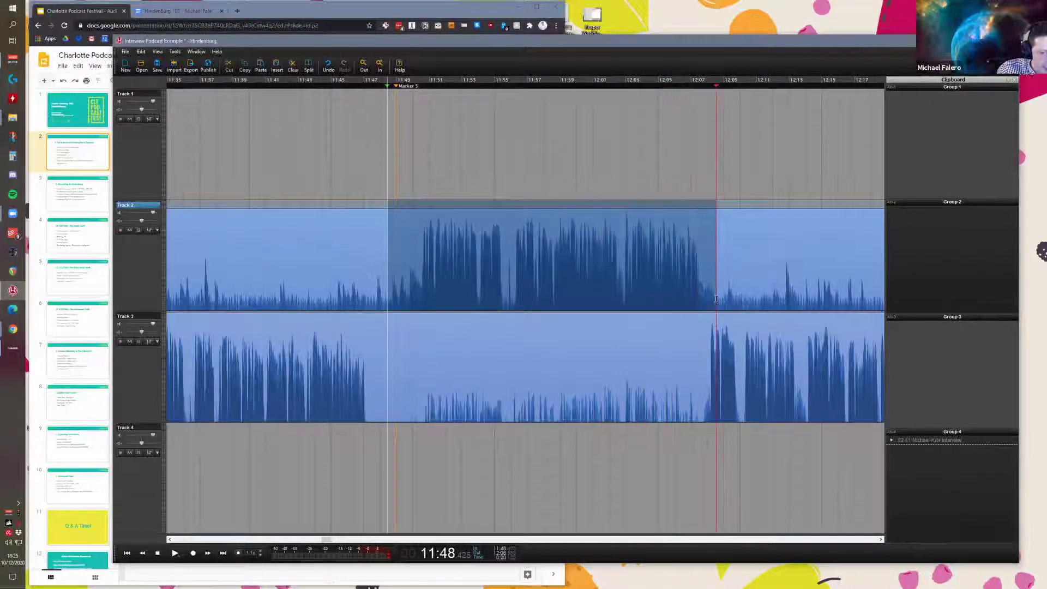
{"action": "left_click", "coordinate": [473, 275]}
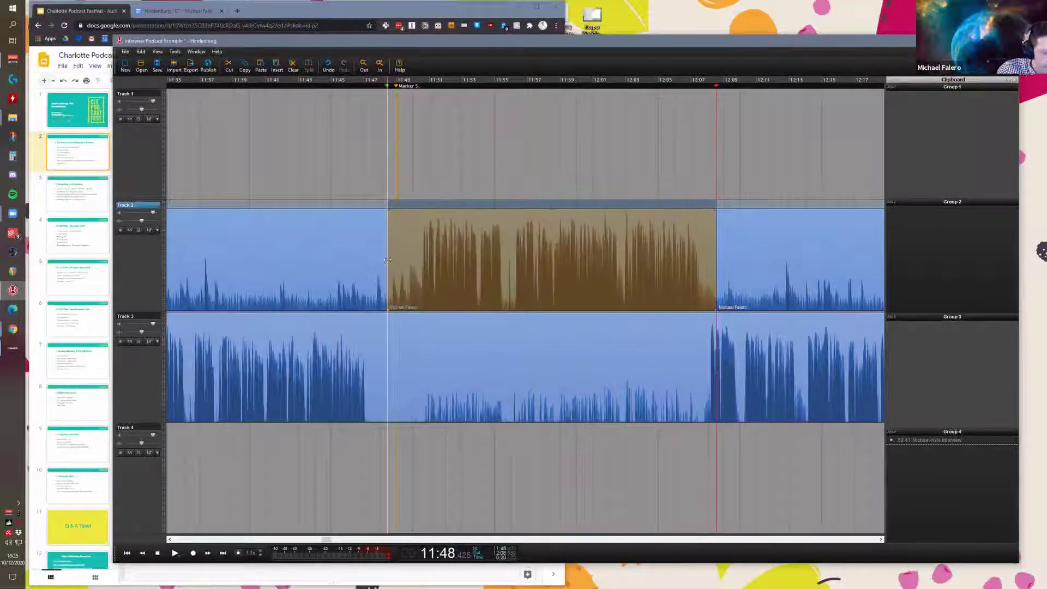
{"action": "left_click", "coordinate": [383, 260]}
{"action": "left_click", "coordinate": [465, 264]}
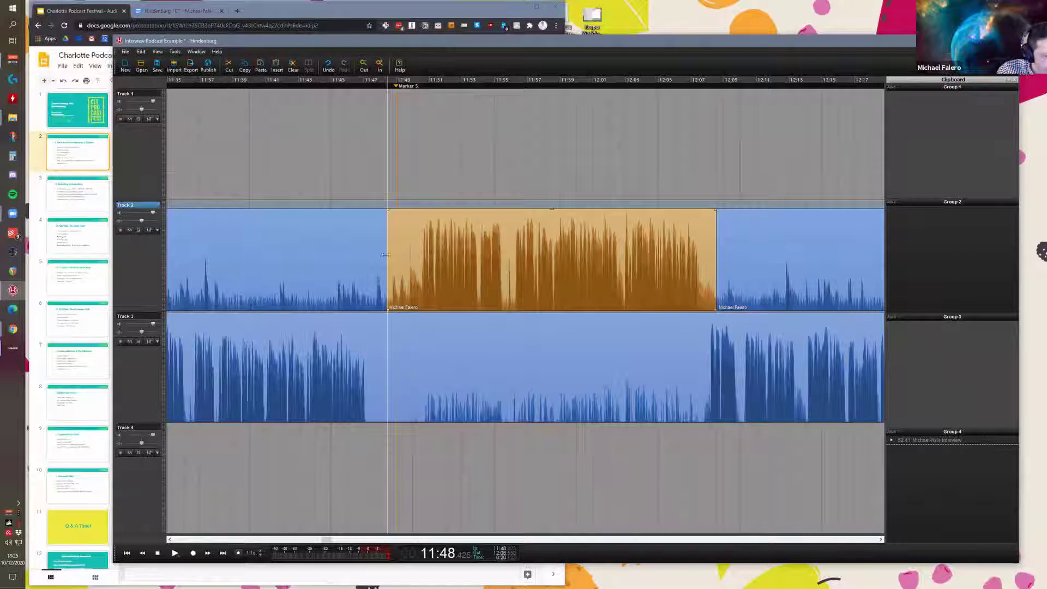
Step: Trim the start of the separated Track 2 clip to about 11:50, removing the noise before the speech, and play from about 11:48
{"action": "scroll", "coordinate": [389, 256], "scroll_direction": "up", "scroll_amount": 4}
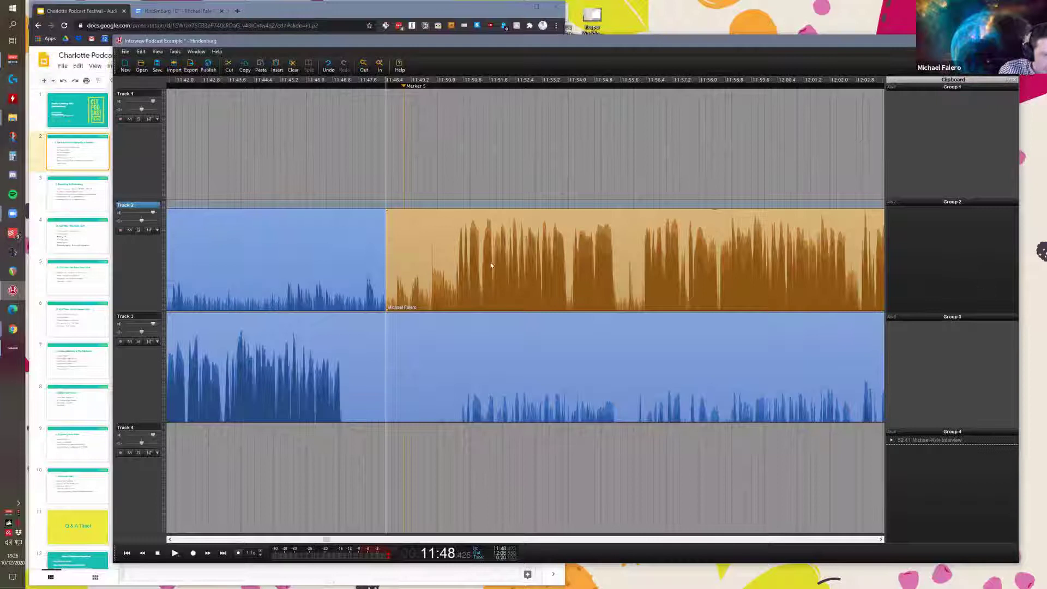
{"action": "left_click", "coordinate": [386, 252]}
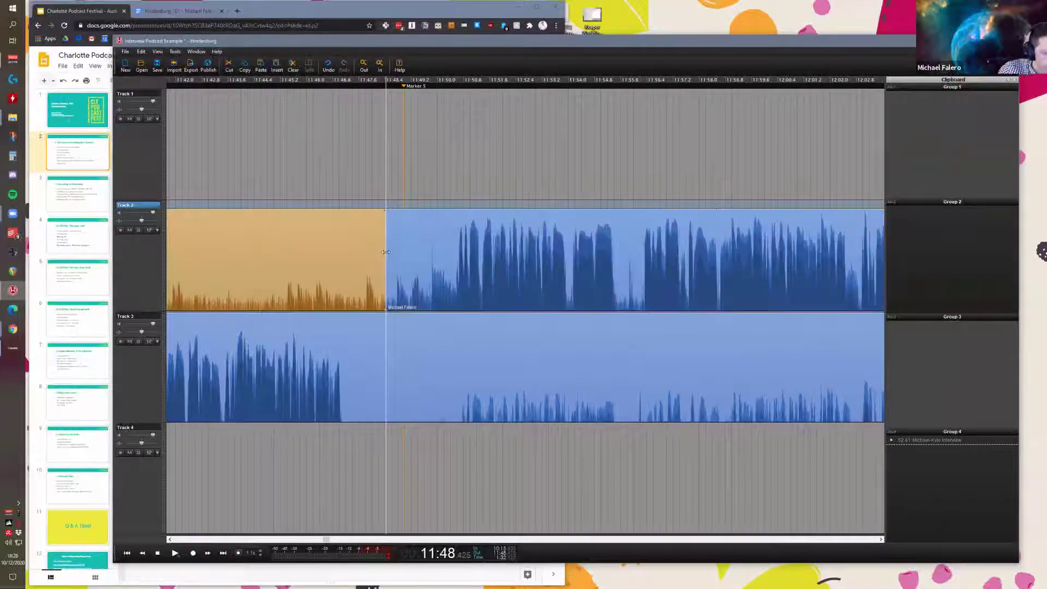
{"action": "left_click", "coordinate": [388, 253]}
{"action": "left_click_drag", "start_coordinate": [386, 253], "coordinate": [455, 260]}
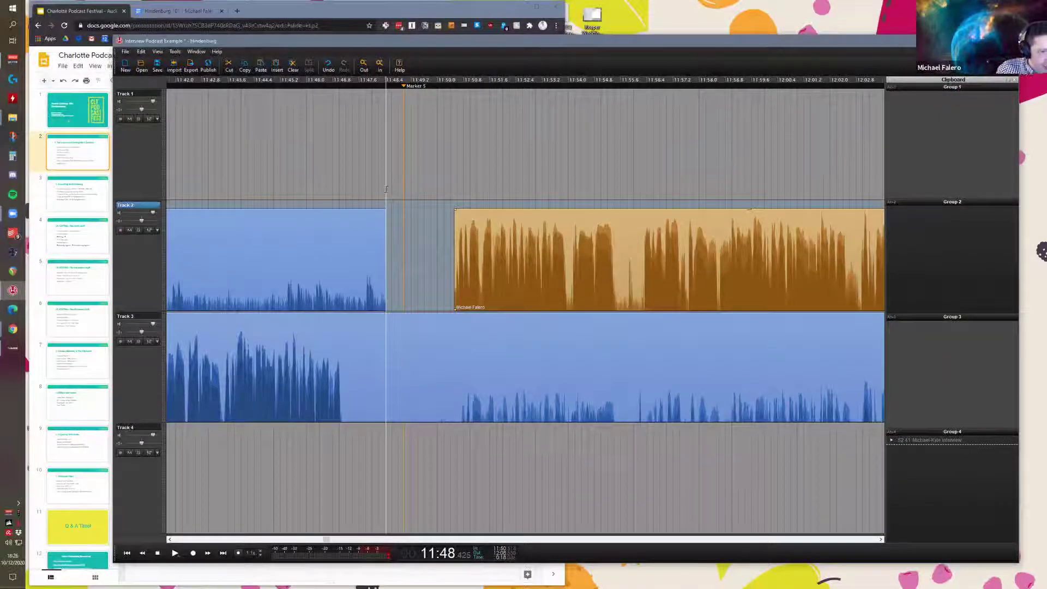
{"action": "left_click", "coordinate": [386, 190]}
{"action": "key", "text": "space"}
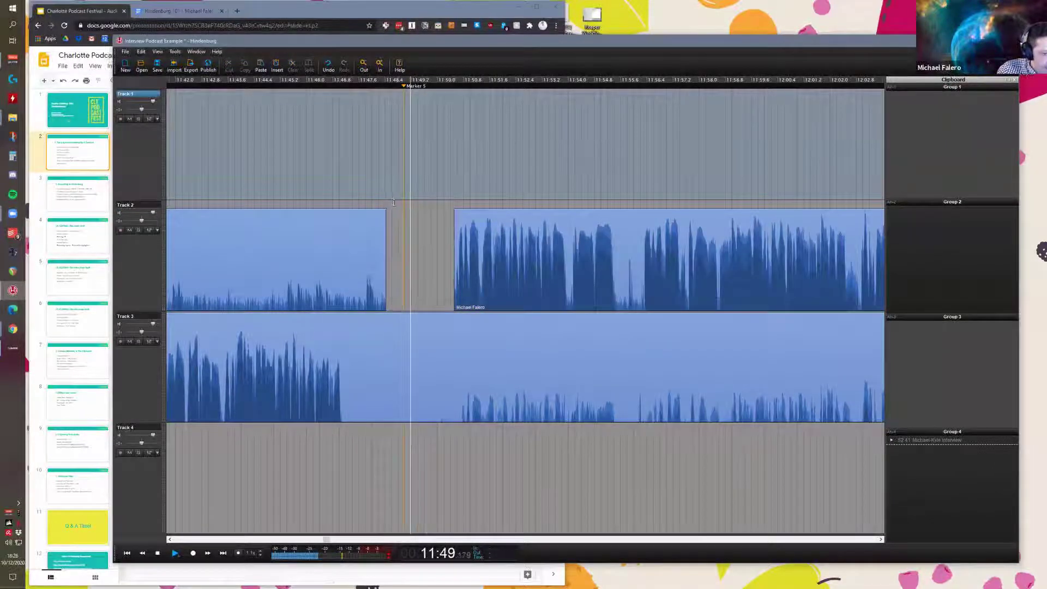
Step: Try to trim the end of the Track 2 speech clip after Marker 5 back to about 12:07
{"action": "key", "text": "space"}
{"action": "scroll", "coordinate": [433, 201], "scroll_direction": "right", "scroll_amount": 1}
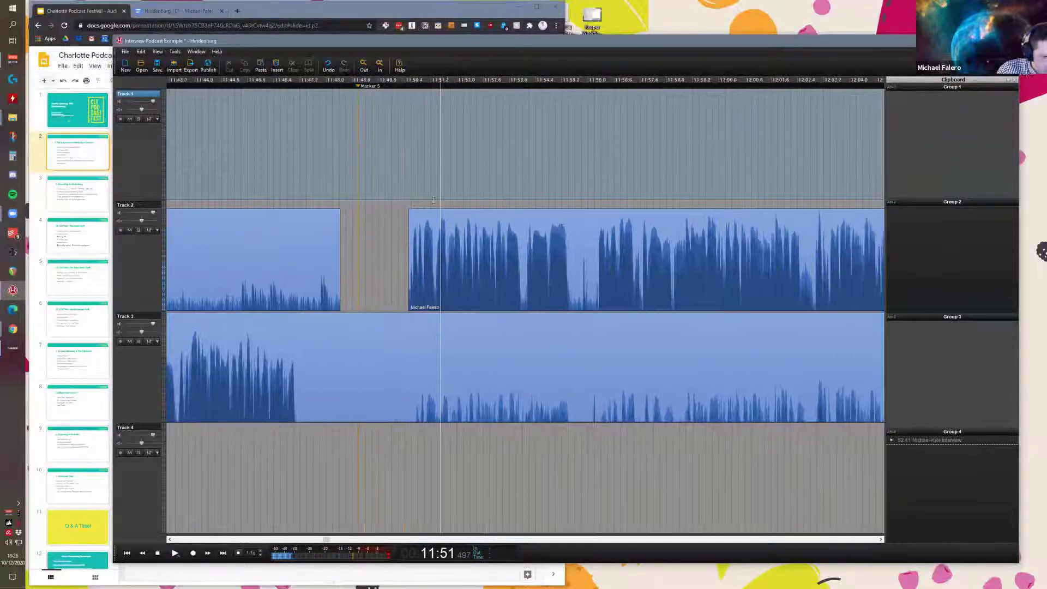
{"action": "scroll", "coordinate": [435, 201], "scroll_direction": "down", "scroll_amount": 3}
{"action": "scroll", "coordinate": [480, 224], "scroll_direction": "right", "scroll_amount": 2}
{"action": "left_click", "coordinate": [534, 249]}
{"action": "scroll", "coordinate": [574, 253], "scroll_direction": "up", "scroll_amount": 2}
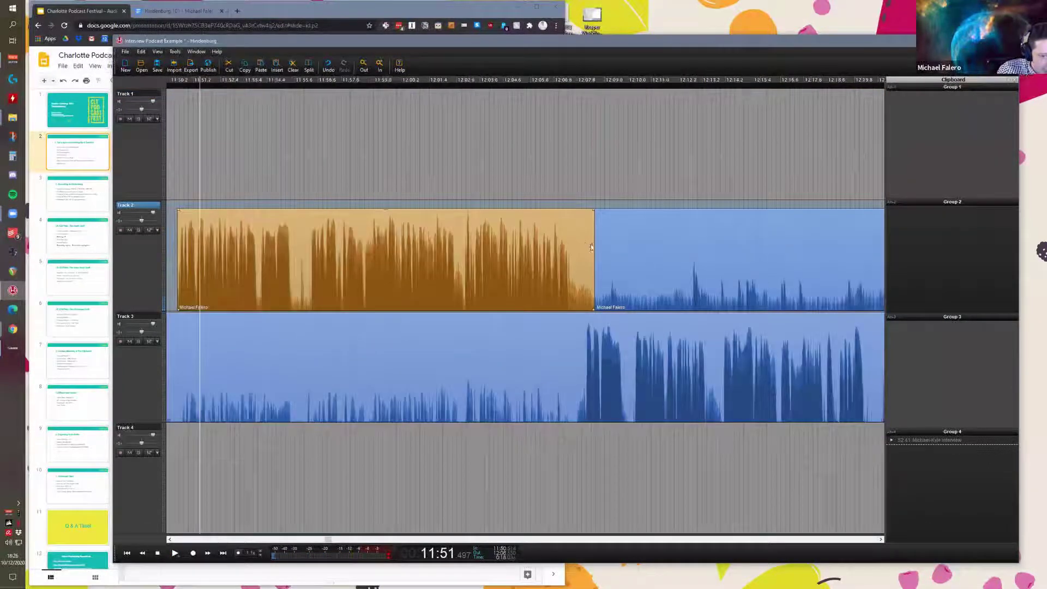
{"action": "left_click_drag", "start_coordinate": [594, 246], "coordinate": [571, 247]}
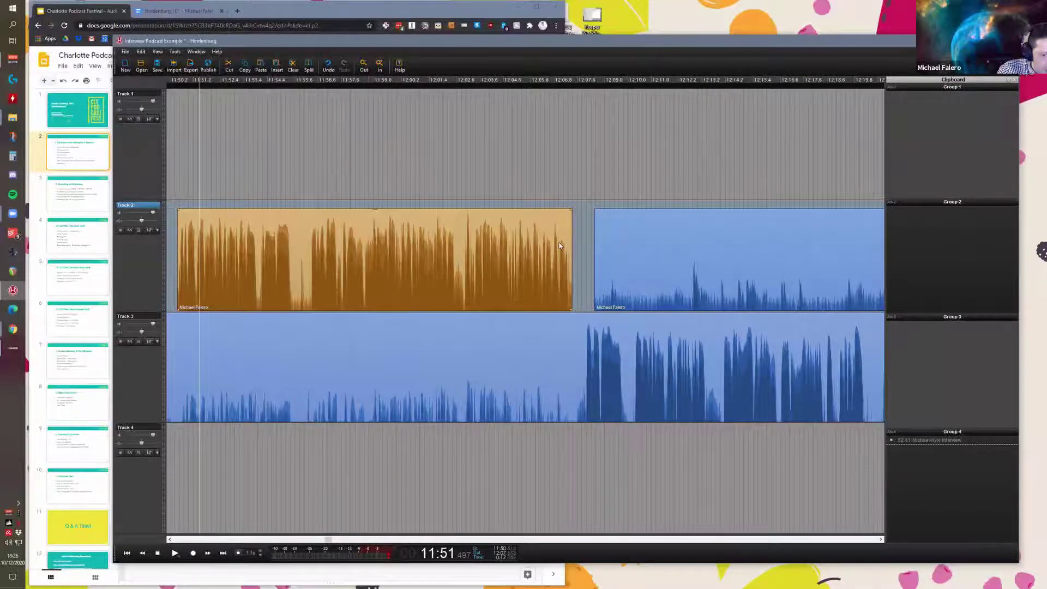
Step: Play the passage from about 12:07 to 12:10, around the end of the Track 2 speech clip
{"action": "scroll", "coordinate": [569, 273], "scroll_direction": "down", "scroll_amount": 3}
{"action": "left_click", "coordinate": [568, 429]}
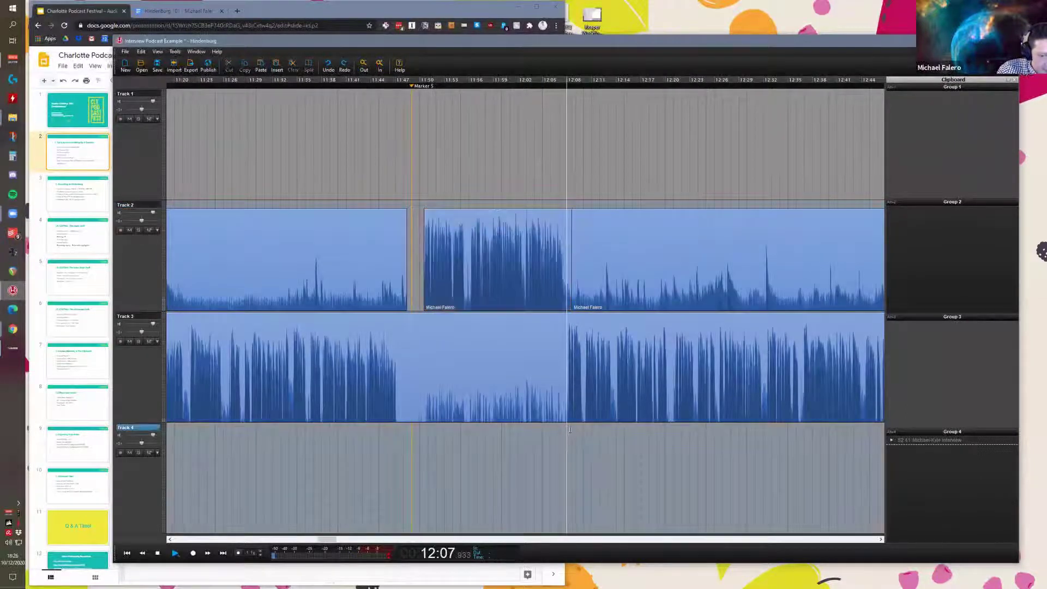
{"action": "key", "text": "space"}
{"action": "scroll", "coordinate": [578, 429], "scroll_direction": "up", "scroll_amount": 2}
{"action": "scroll", "coordinate": [596, 424], "scroll_direction": "right", "scroll_amount": 2}
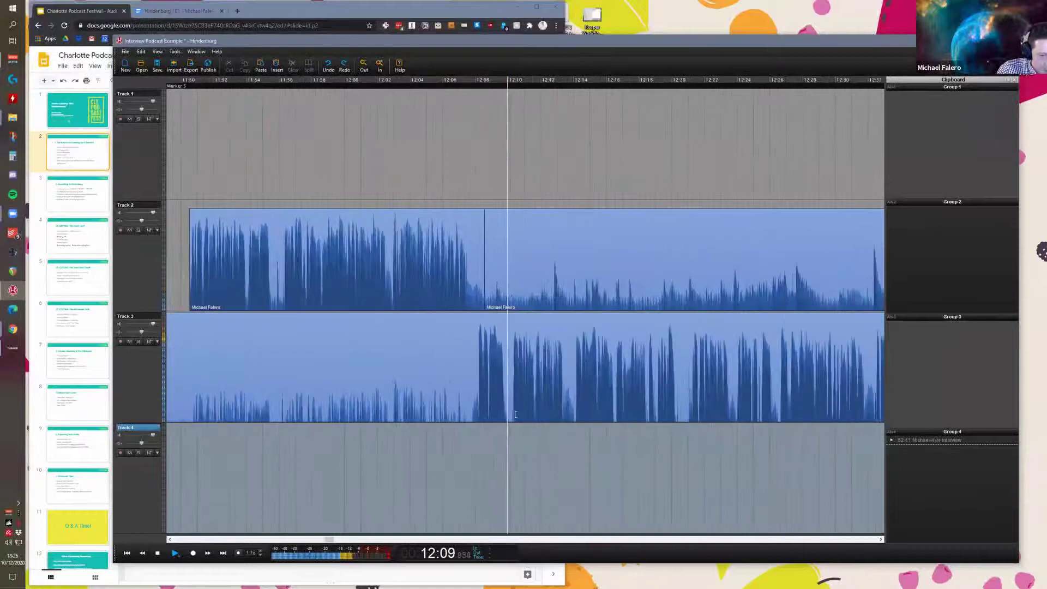
{"action": "scroll", "coordinate": [508, 415], "scroll_direction": "up", "scroll_amount": 1}
{"action": "scroll", "coordinate": [508, 415], "scroll_direction": "up", "scroll_amount": 1}
{"action": "left_click", "coordinate": [517, 415]}
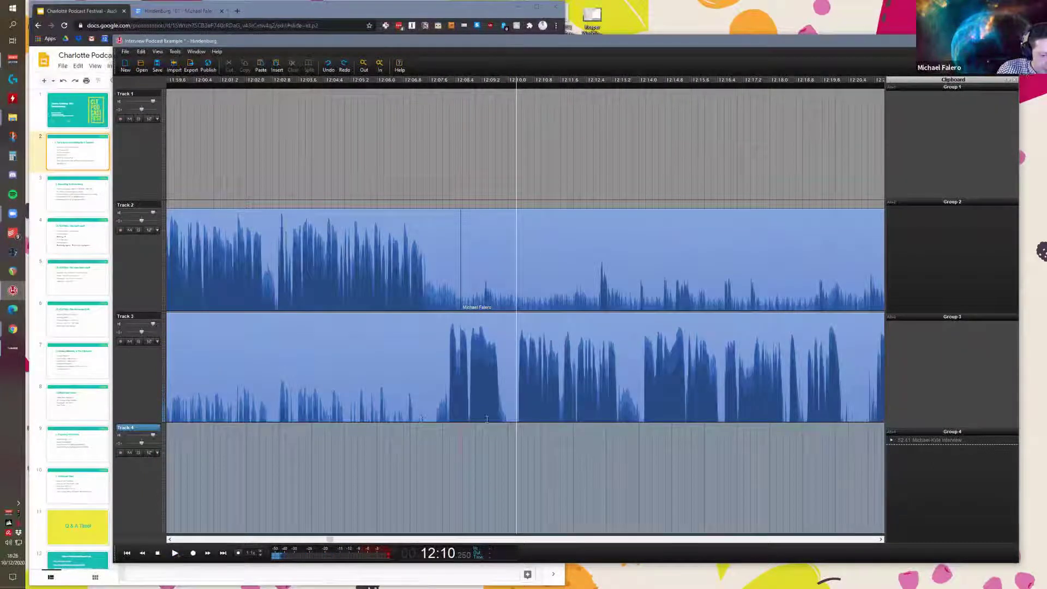
Step: Split out the Track 3 passage from about 12:07 to 12:13 as a separate clip
{"action": "left_click_drag", "start_coordinate": [421, 419], "coordinate": [497, 419]}
{"action": "left_click", "coordinate": [518, 420]}
{"action": "left_click_drag", "start_coordinate": [435, 415], "coordinate": [618, 409]}
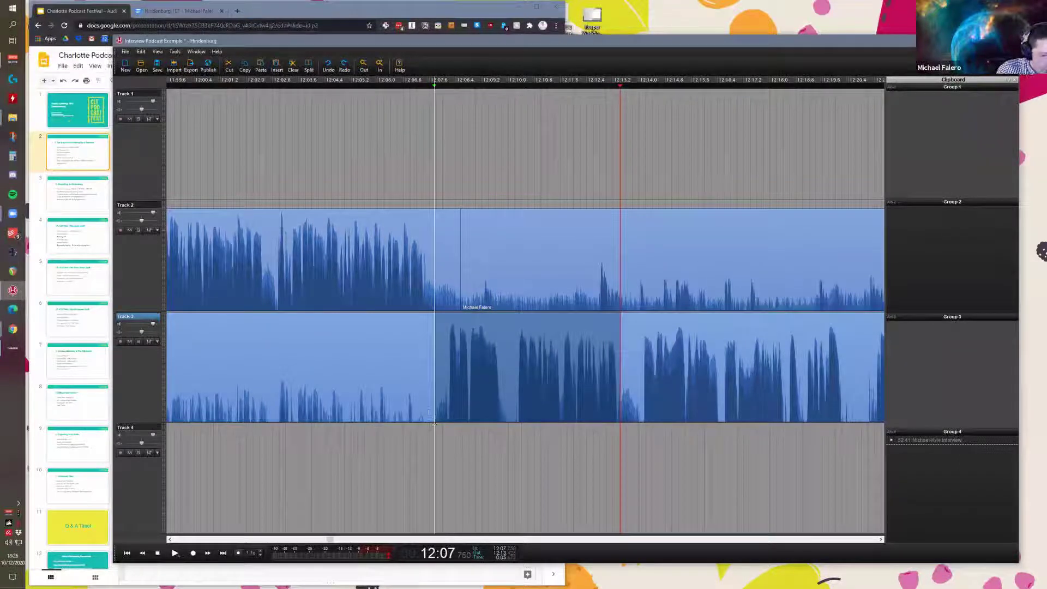
{"action": "key", "text": "t"}
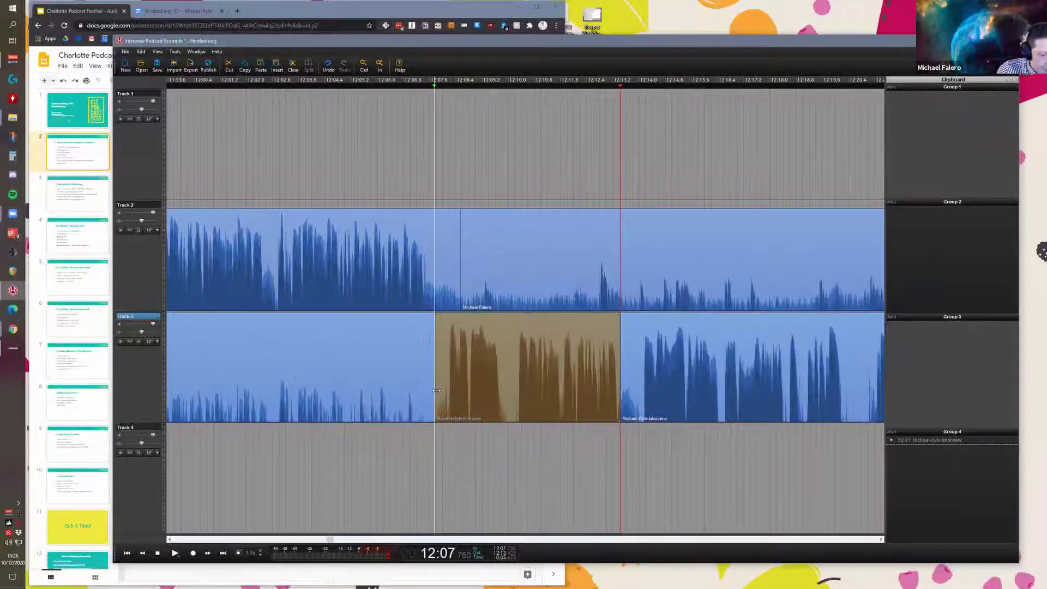
Step: Trim the start of the separated Track 3 clip to about 12:10 and play briefly from there
{"action": "left_click", "coordinate": [431, 394]}
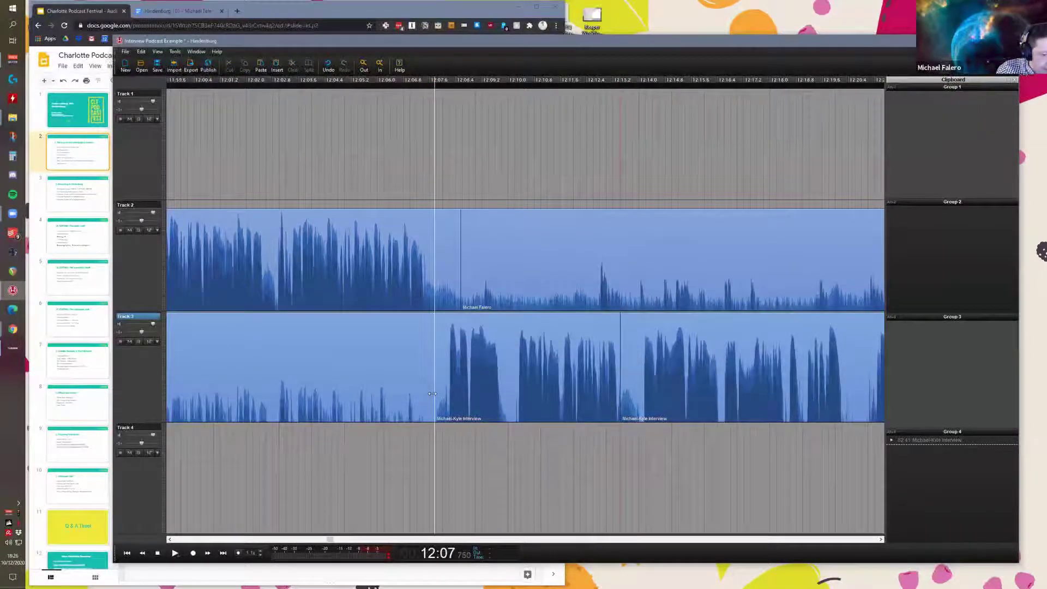
{"action": "left_click", "coordinate": [453, 378]}
{"action": "left_click_drag", "start_coordinate": [445, 372], "coordinate": [517, 380]}
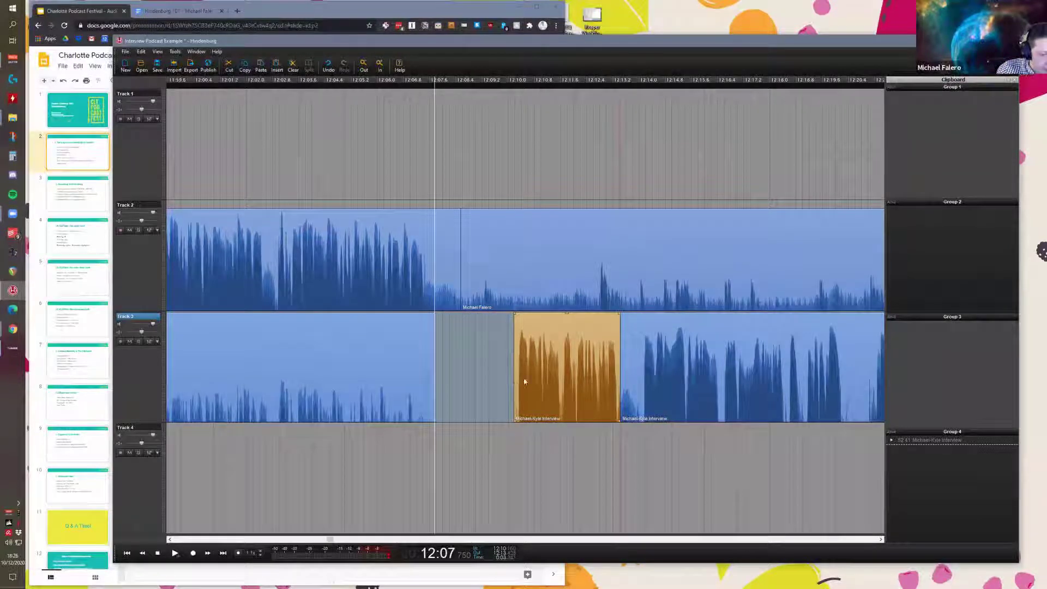
{"action": "left_click", "coordinate": [512, 409]}
{"action": "key", "text": "space"}
{"action": "key", "text": "space"}
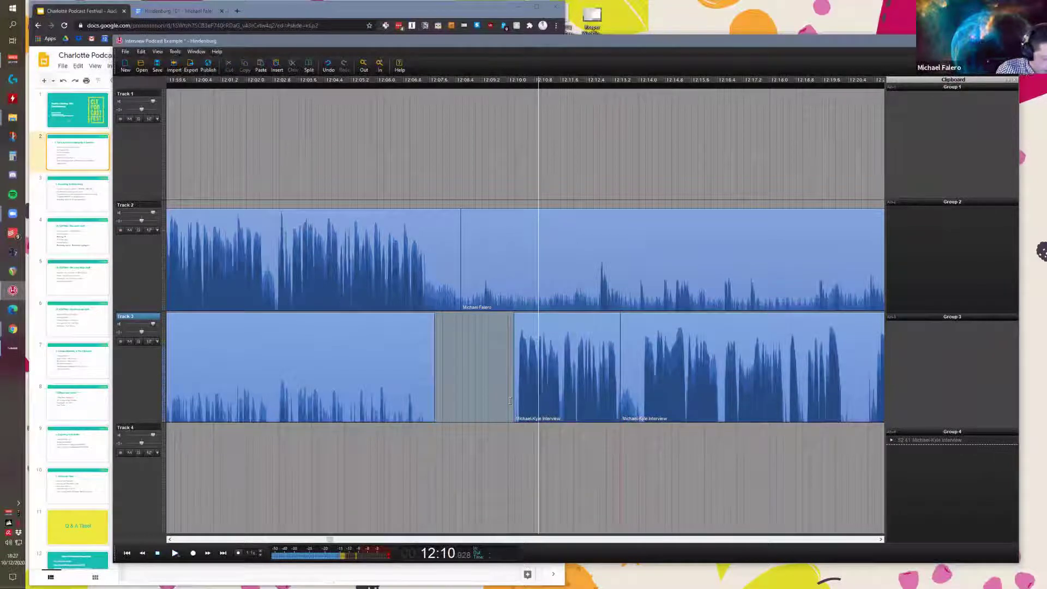
Step: Undo the last trim and split on Track 3, and restore both edits with Redo
{"action": "key", "text": "ctrl+z"}
{"action": "key", "text": "ctrl+z"}
{"action": "scroll", "coordinate": [501, 389], "scroll_direction": "down", "scroll_amount": 3}
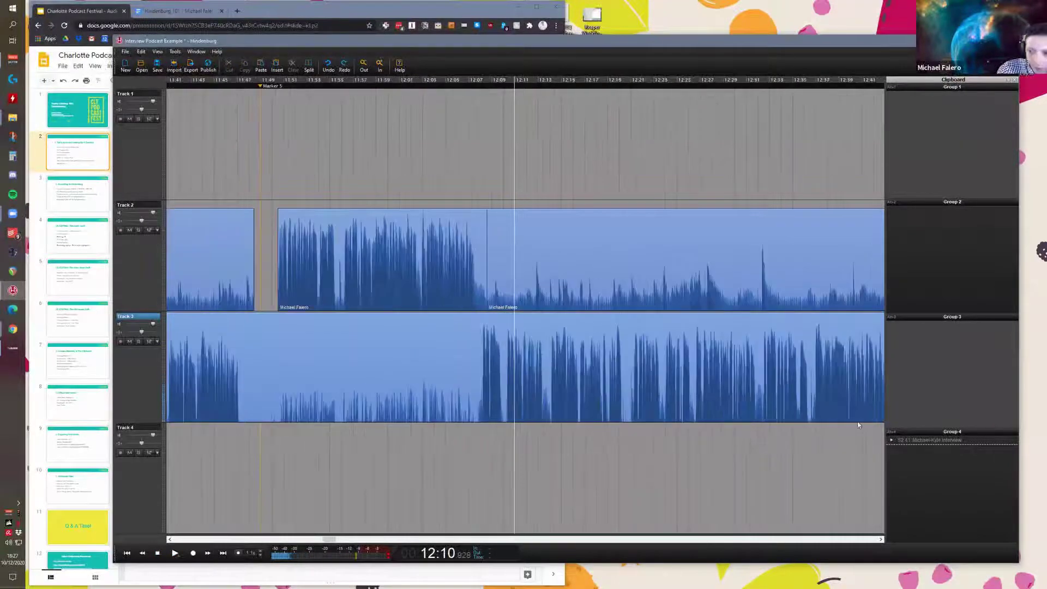
{"action": "scroll", "coordinate": [430, 303], "scroll_direction": "down", "scroll_amount": 2}
{"action": "scroll", "coordinate": [430, 304], "scroll_direction": "up", "scroll_amount": 3}
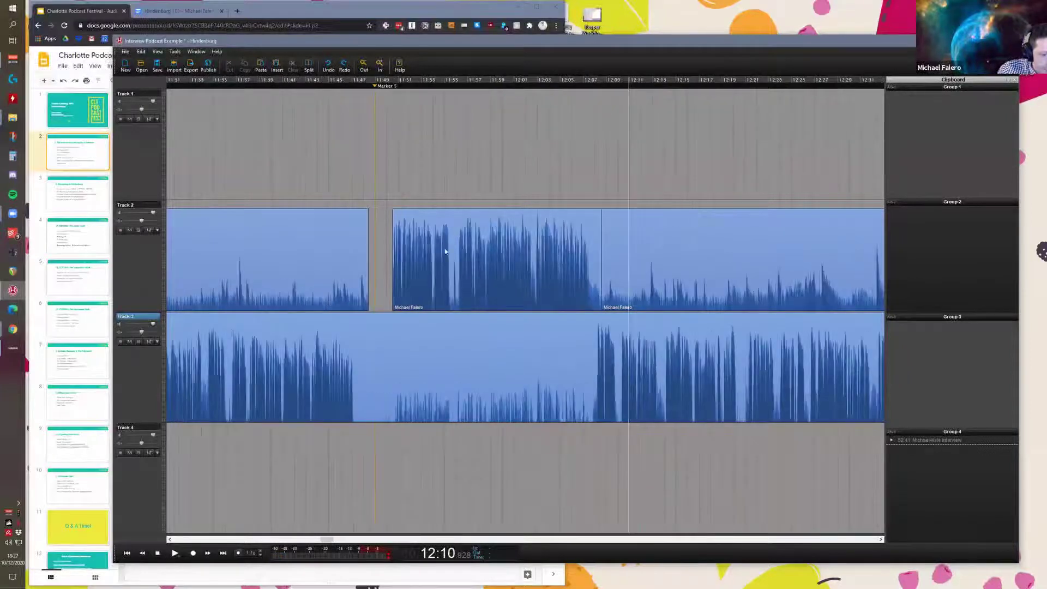
{"action": "left_click", "coordinate": [445, 251]}
{"action": "left_click", "coordinate": [633, 346]}
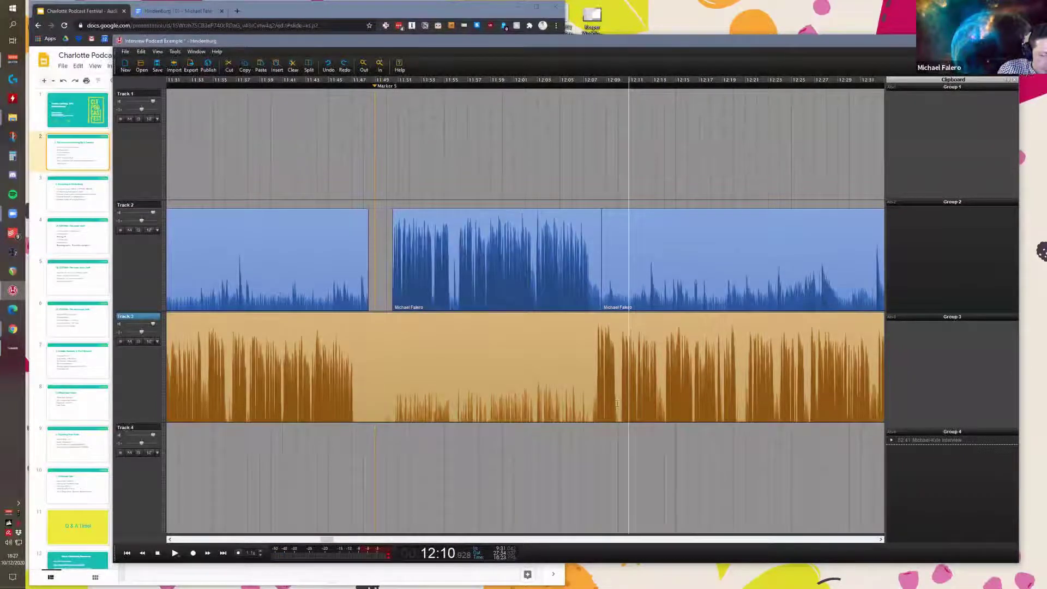
{"action": "left_click", "coordinate": [347, 69]}
{"action": "scroll", "coordinate": [534, 251], "scroll_direction": "down", "scroll_amount": 4}
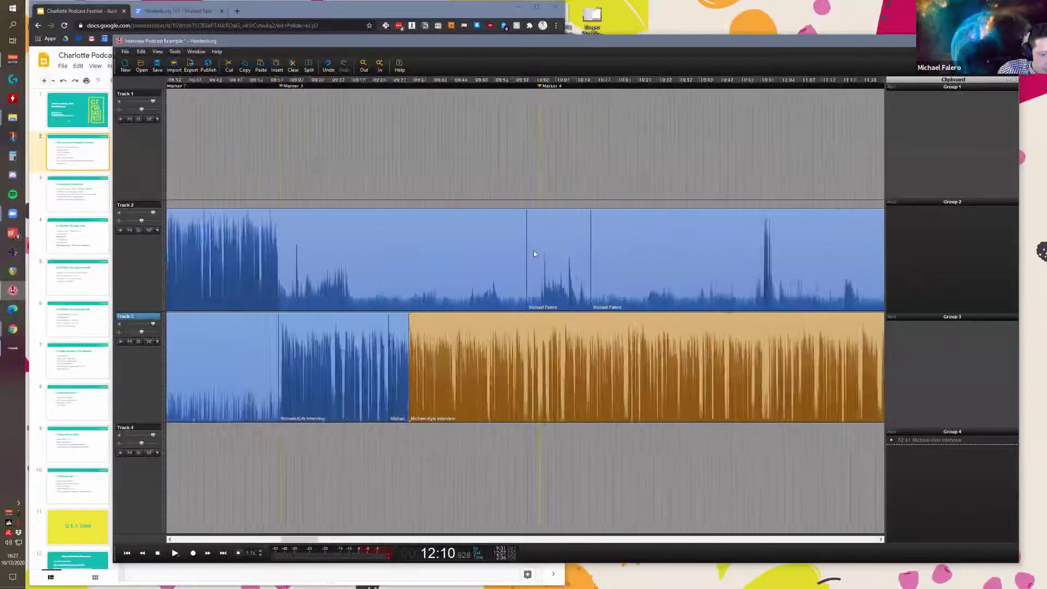
Step: Try shifting the Track 2 speech clip after Marker 5 about one second later, to start near 11:51, and undo the move
{"action": "left_click", "coordinate": [792, 431]}
{"action": "scroll", "coordinate": [792, 431], "scroll_direction": "up", "scroll_amount": 4}
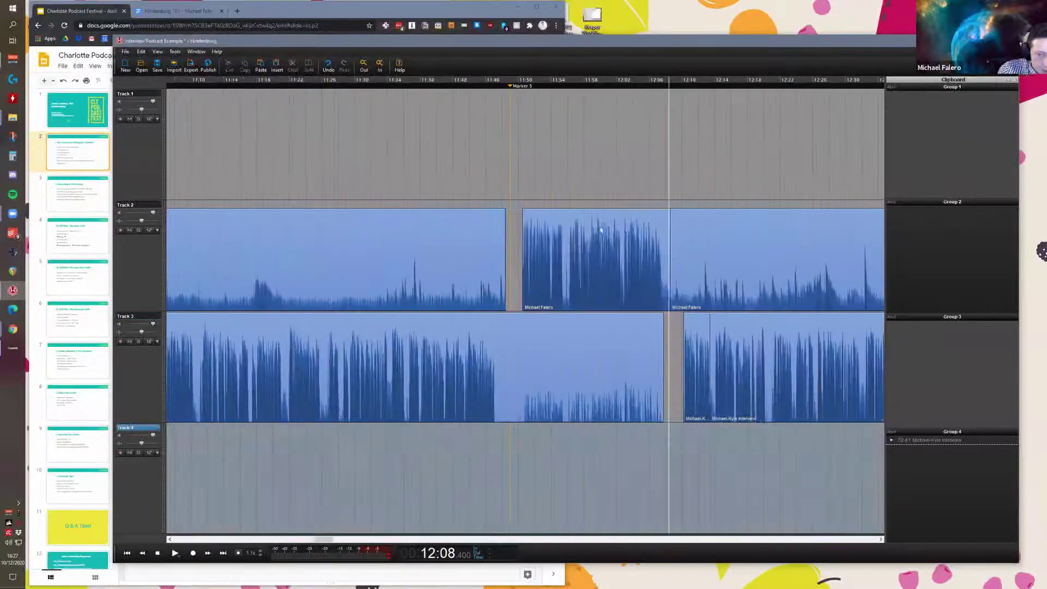
{"action": "double_click", "coordinate": [563, 240]}
{"action": "scroll", "coordinate": [548, 252], "scroll_direction": "right", "scroll_amount": 3}
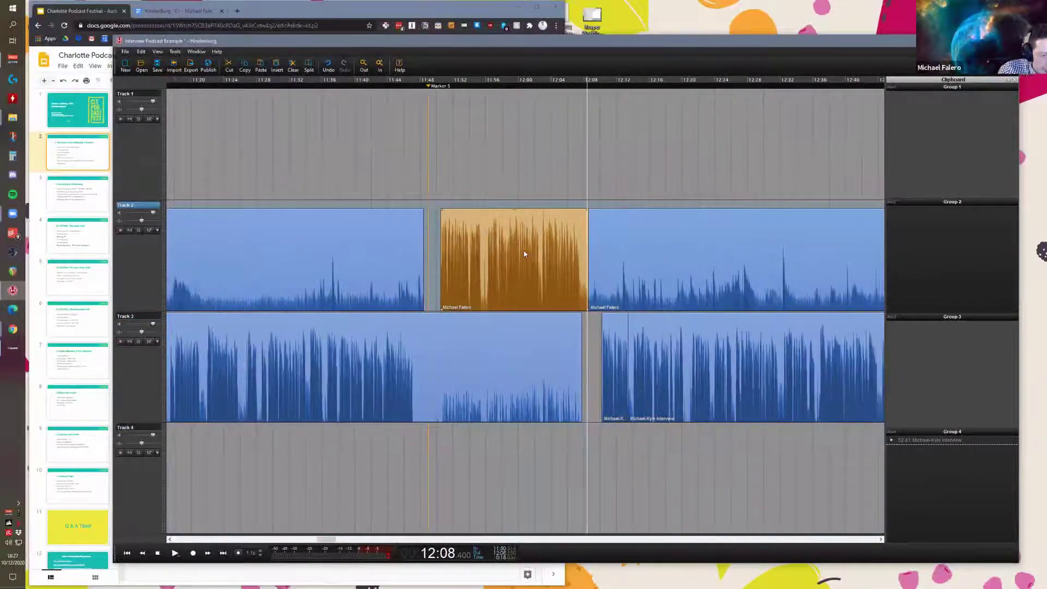
{"action": "left_click_drag", "start_coordinate": [502, 253], "coordinate": [594, 243]}
{"action": "scroll", "coordinate": [505, 268], "scroll_direction": "left", "scroll_amount": 1}
{"action": "left_click", "coordinate": [639, 249]}
{"action": "scroll", "coordinate": [608, 311], "scroll_direction": "right", "scroll_amount": 2}
{"action": "scroll", "coordinate": [565, 284], "scroll_direction": "up", "scroll_amount": 3}
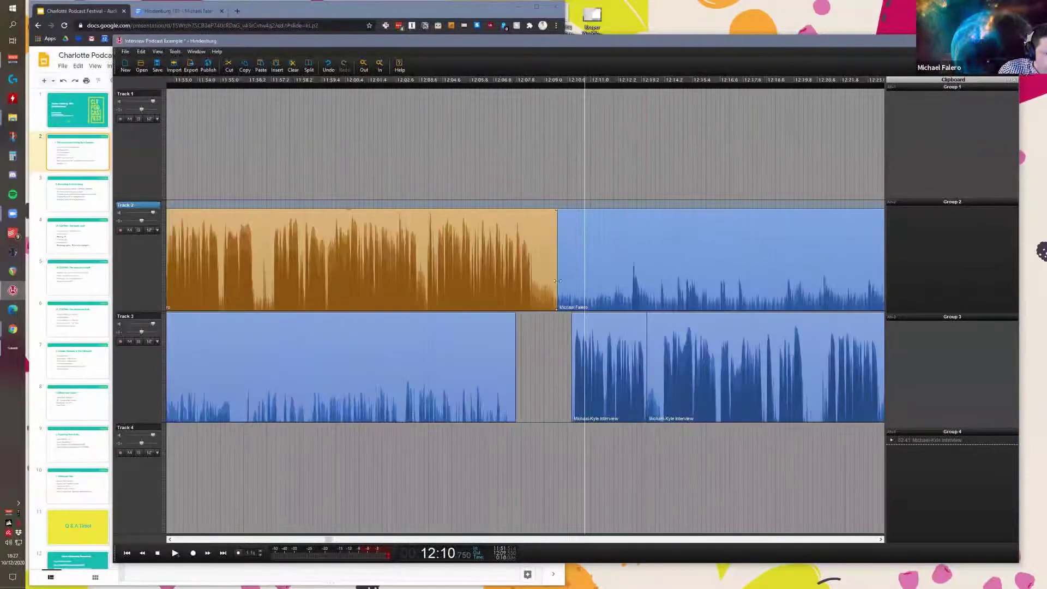
{"action": "left_click", "coordinate": [567, 253]}
{"action": "left_click", "coordinate": [517, 250]}
{"action": "scroll", "coordinate": [517, 251], "scroll_direction": "down", "scroll_amount": 3}
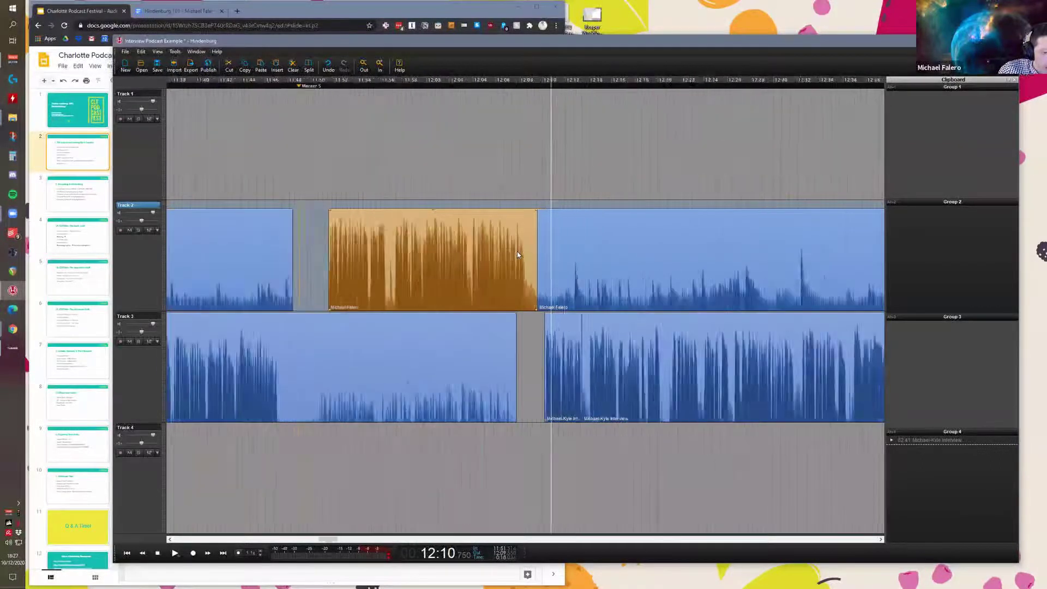
{"action": "key", "text": "ctrl+z"}
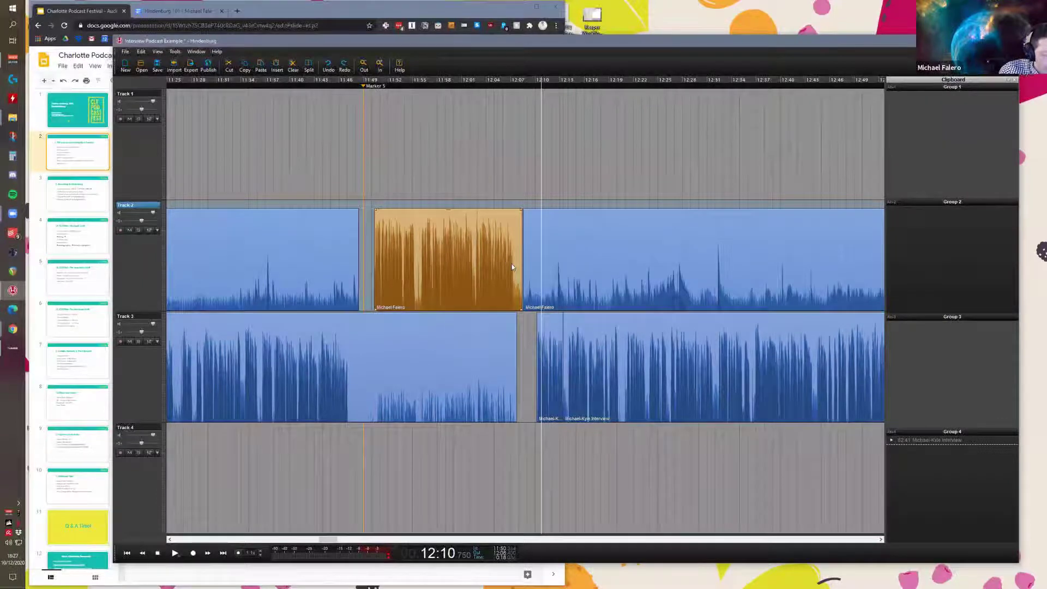
Step: Move the Track 2 speech clip after Marker 5 slightly earlier so it starts at about 11:49
{"action": "scroll", "coordinate": [535, 258], "scroll_direction": "left", "scroll_amount": 3}
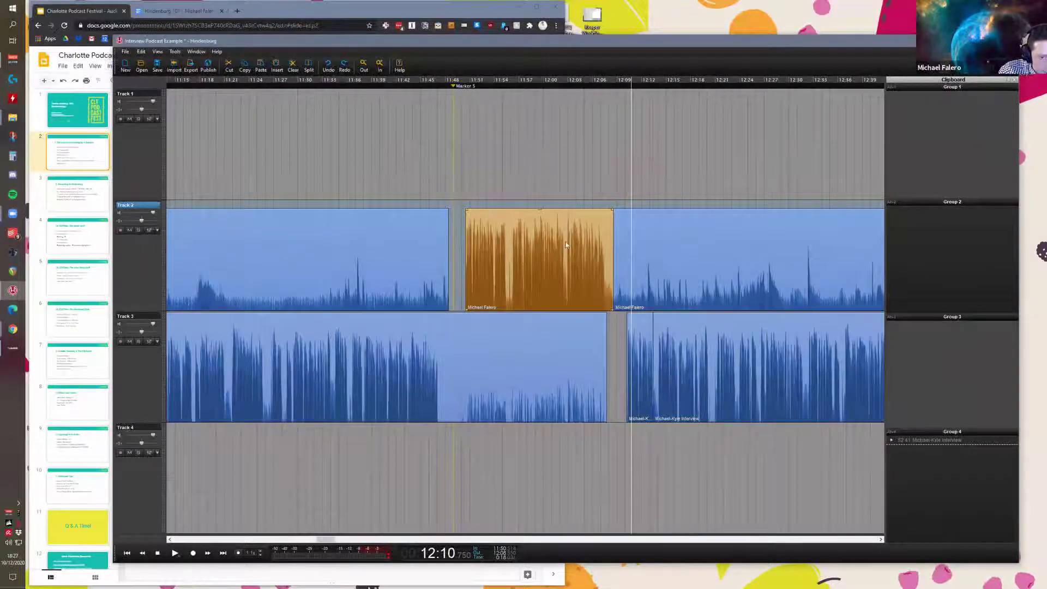
{"action": "left_click_drag", "start_coordinate": [537, 243], "coordinate": [530, 278]}
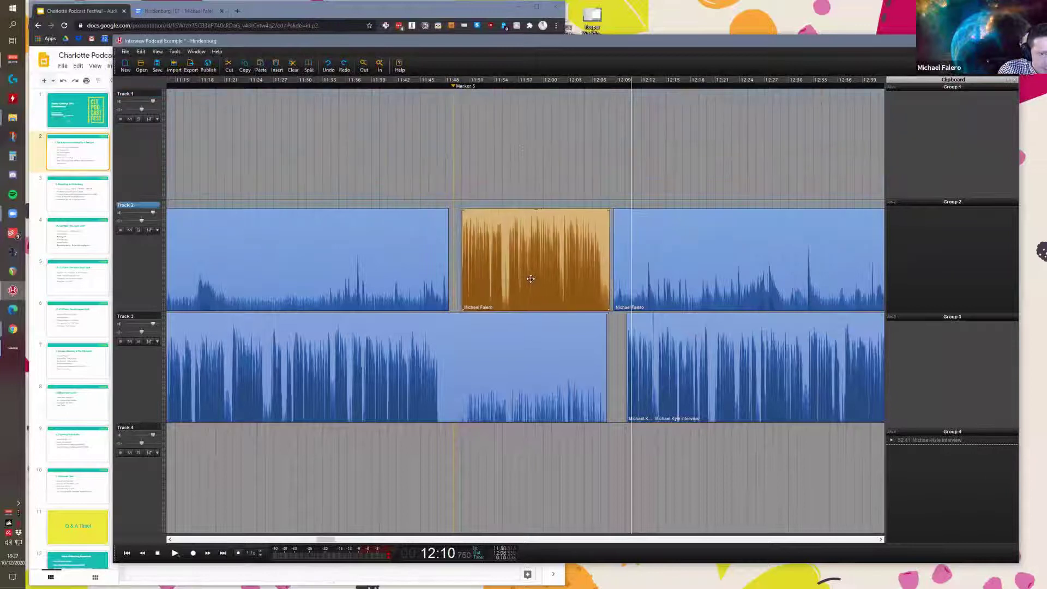
{"action": "scroll", "coordinate": [508, 181], "scroll_direction": "left", "scroll_amount": 2}
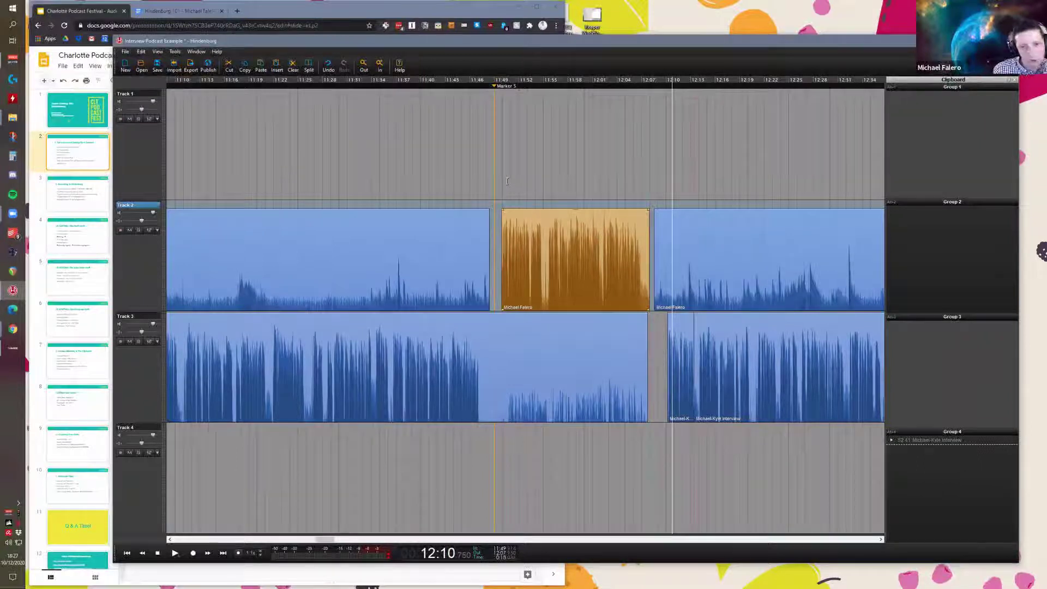
{"action": "scroll", "coordinate": [509, 189], "scroll_direction": "left", "scroll_amount": 2}
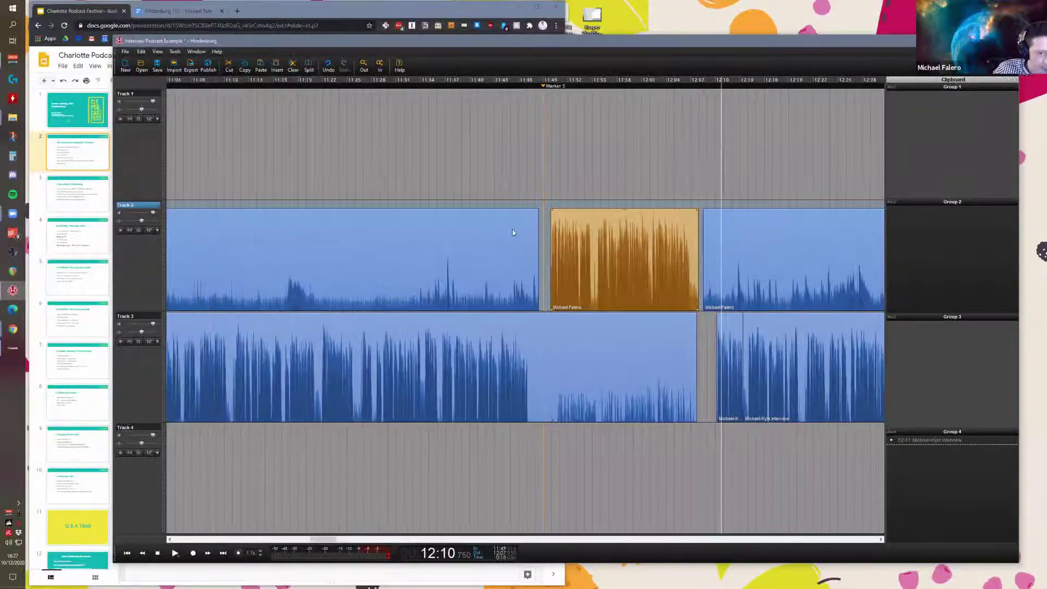
Step: Select the Track 2 passage from about 12:00 to 12:13, spanning the gap after the speech clip
{"action": "scroll", "coordinate": [512, 232], "scroll_direction": "down", "scroll_amount": 2}
{"action": "scroll", "coordinate": [516, 236], "scroll_direction": "left", "scroll_amount": 2}
{"action": "scroll", "coordinate": [519, 235], "scroll_direction": "down", "scroll_amount": 4}
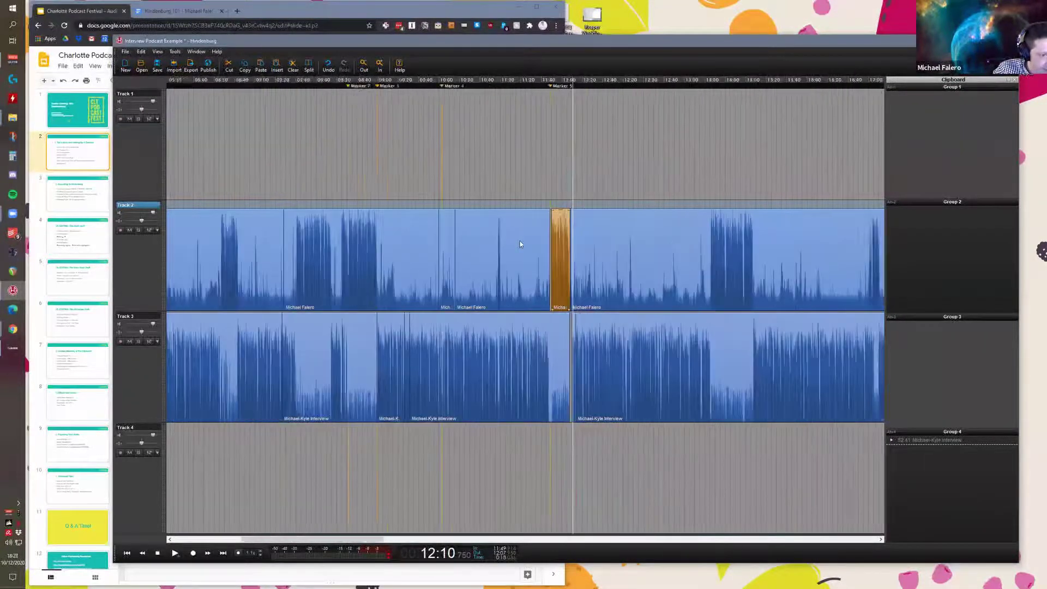
{"action": "scroll", "coordinate": [579, 262], "scroll_direction": "up", "scroll_amount": 2}
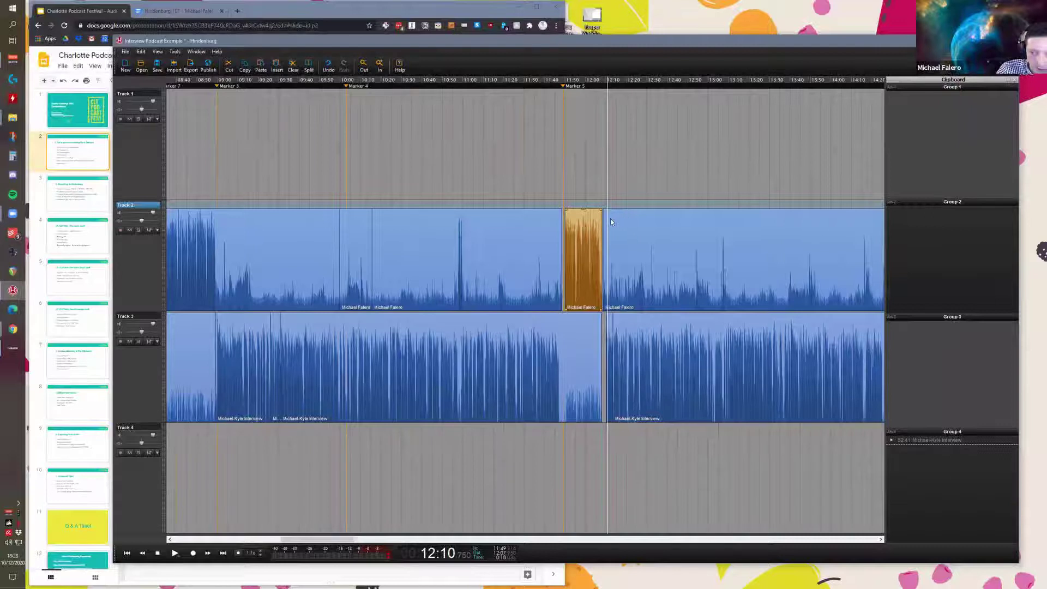
{"action": "scroll", "coordinate": [611, 219], "scroll_direction": "right", "scroll_amount": 1}
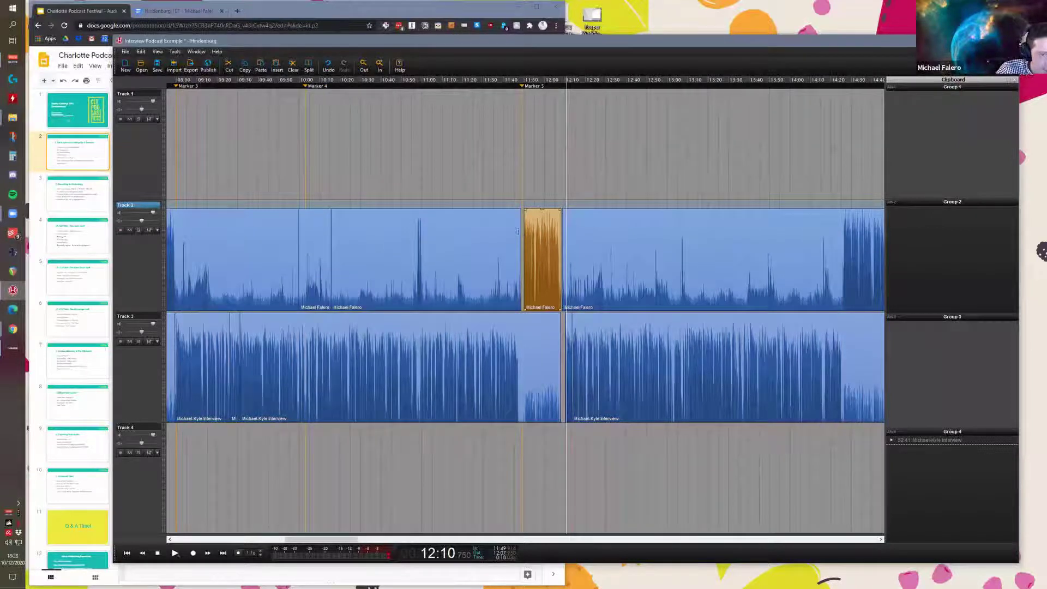
{"action": "scroll", "coordinate": [517, 231], "scroll_direction": "up", "scroll_amount": 3}
{"action": "left_click", "coordinate": [449, 203]}
{"action": "left_click_drag", "start_coordinate": [449, 203], "coordinate": [600, 205]}
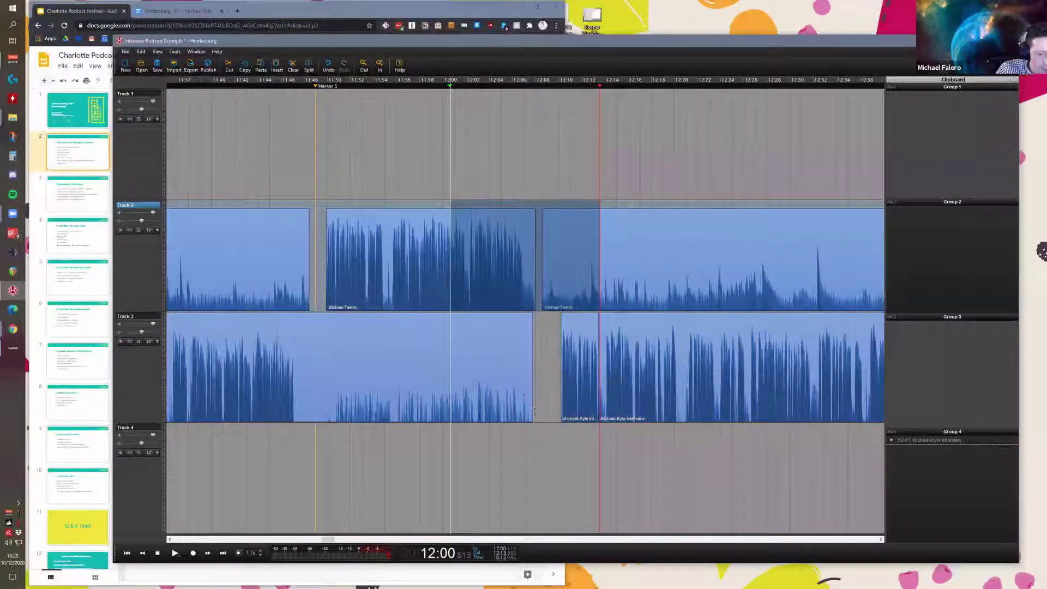
Step: Select the Track 3 passage from about 12:20 to 12:36 and fine-tune both selection boundaries
{"action": "scroll", "coordinate": [534, 412], "scroll_direction": "right", "scroll_amount": 3}
{"action": "left_click_drag", "start_coordinate": [522, 414], "coordinate": [700, 418]}
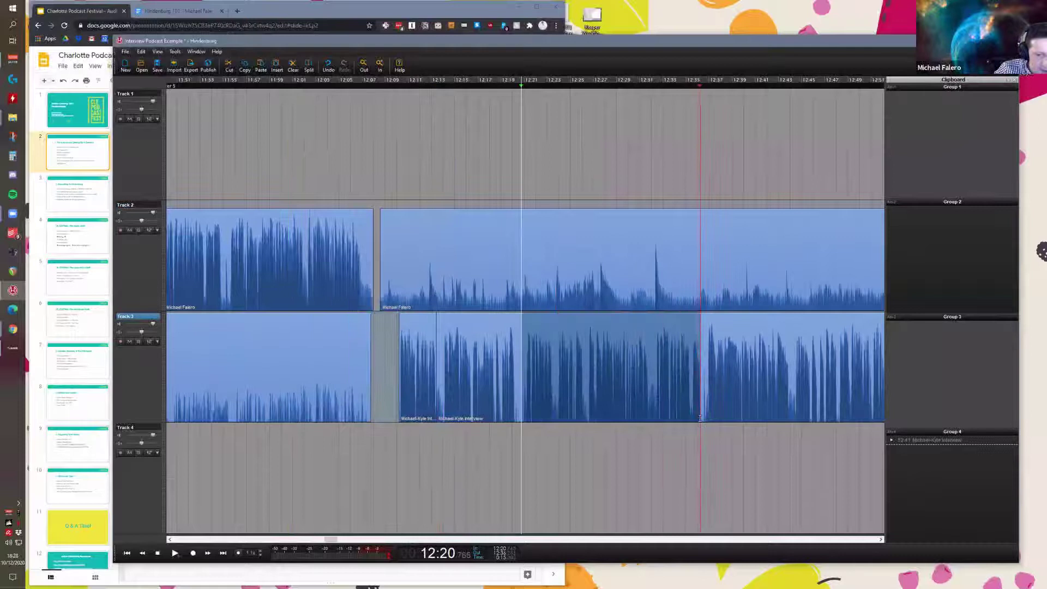
{"action": "left_click", "coordinate": [547, 362]}
{"action": "key", "text": "ctrl+z"}
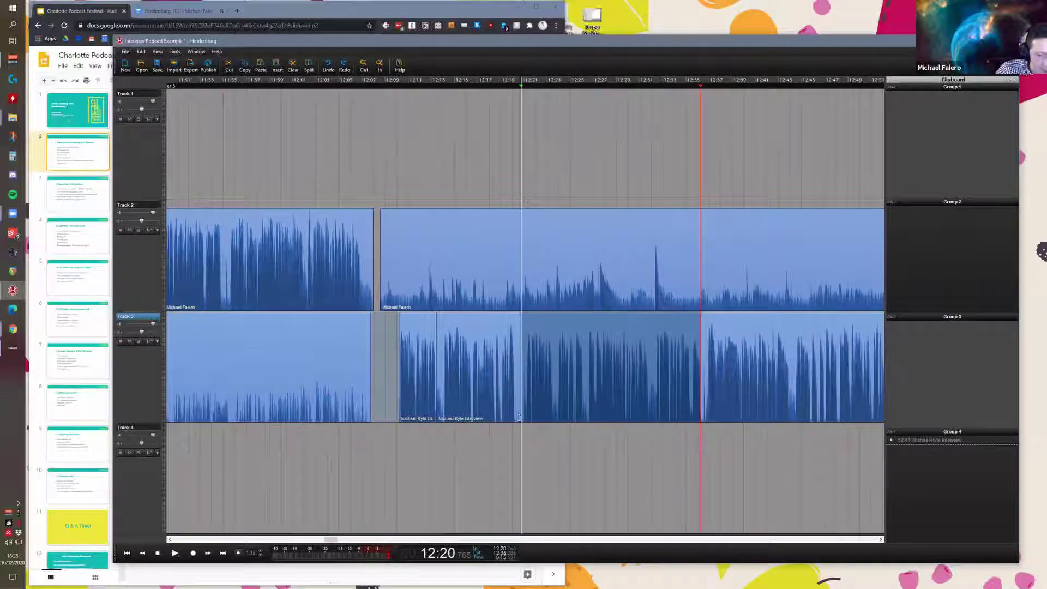
{"action": "left_click_drag", "start_coordinate": [701, 418], "coordinate": [707, 418]}
{"action": "left_click_drag", "start_coordinate": [522, 86], "coordinate": [520, 85]}
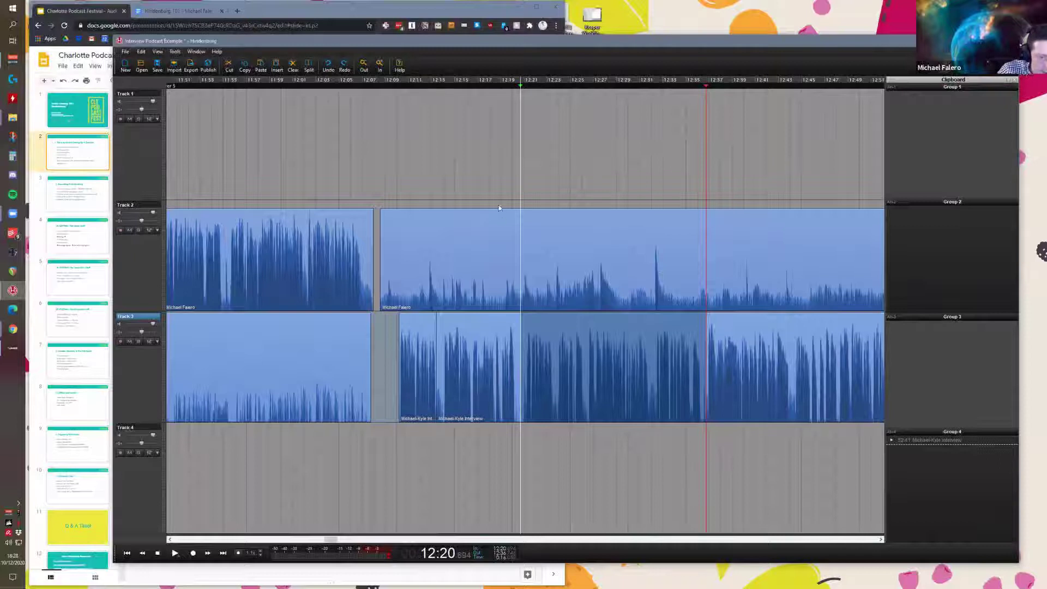
{"action": "left_click_drag", "start_coordinate": [521, 418], "coordinate": [627, 425]}
{"action": "left_click_drag", "start_coordinate": [628, 425], "coordinate": [704, 406]}
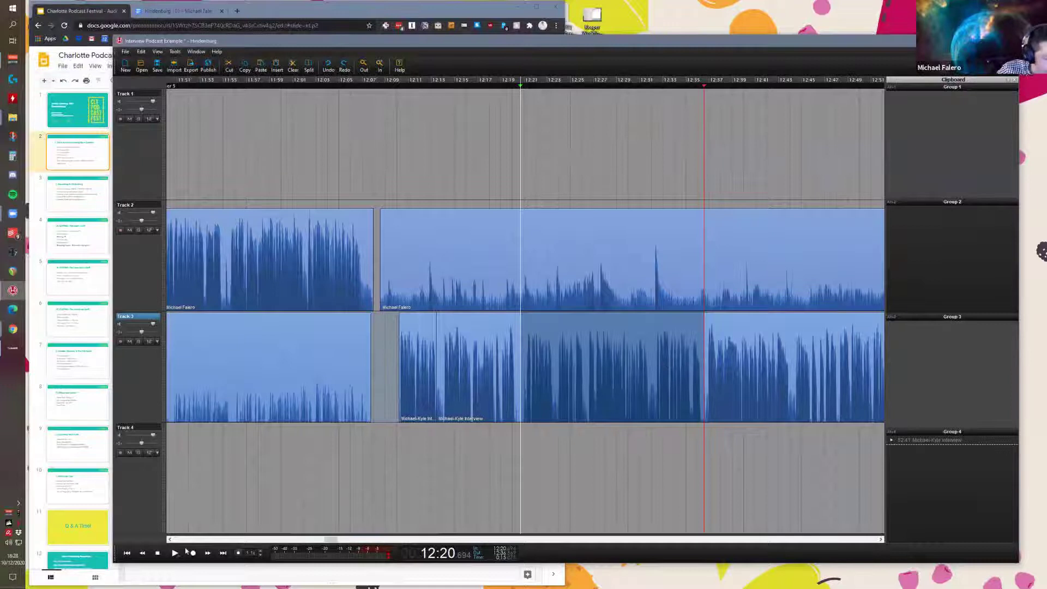
Step: Play the selected passage from about 12:20 to 12:26, and extend the selection onto Track 4
{"action": "key", "text": "space"}
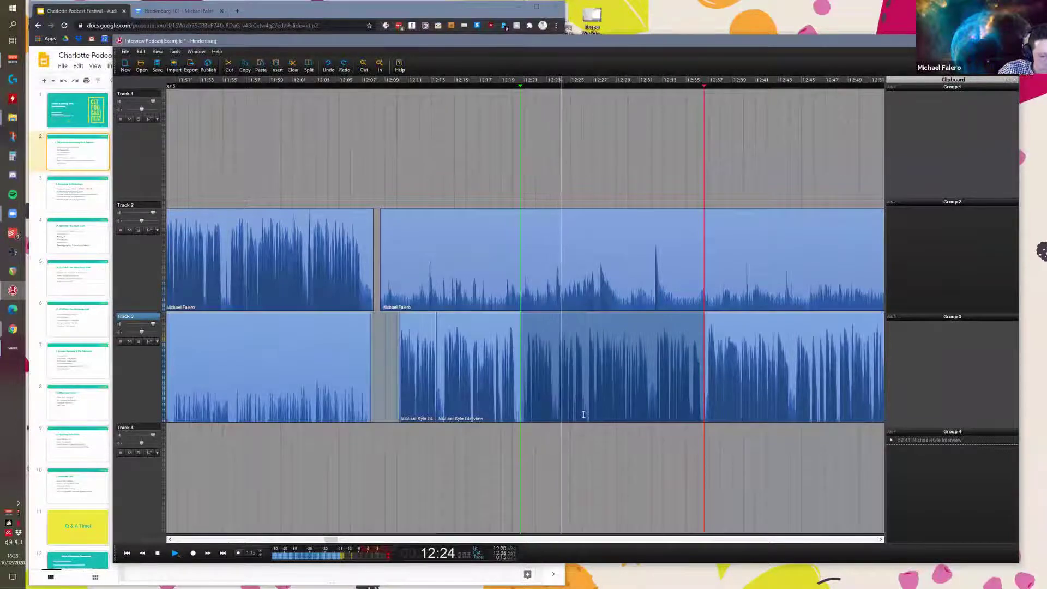
{"action": "key", "text": "space"}
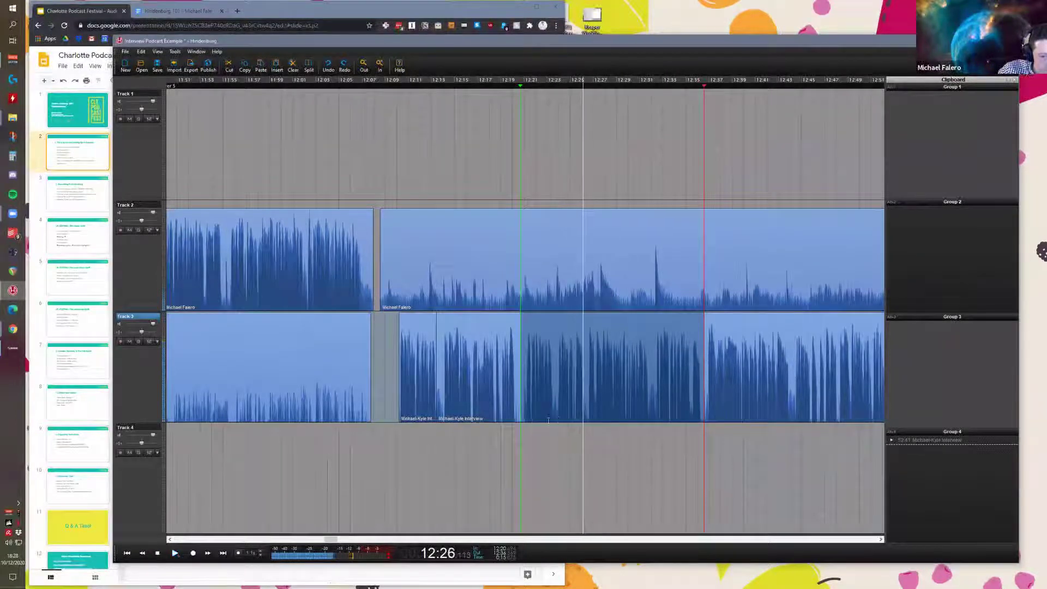
{"action": "mouse_move", "coordinate": [704, 431]}
{"action": "left_mouse_down"}
{"action": "mouse_move", "coordinate": [689, 418]}
{"action": "mouse_move", "coordinate": [702, 418]}
{"action": "left_mouse_up"}
{"action": "scroll", "coordinate": [648, 423], "scroll_direction": "down", "scroll_amount": 3}
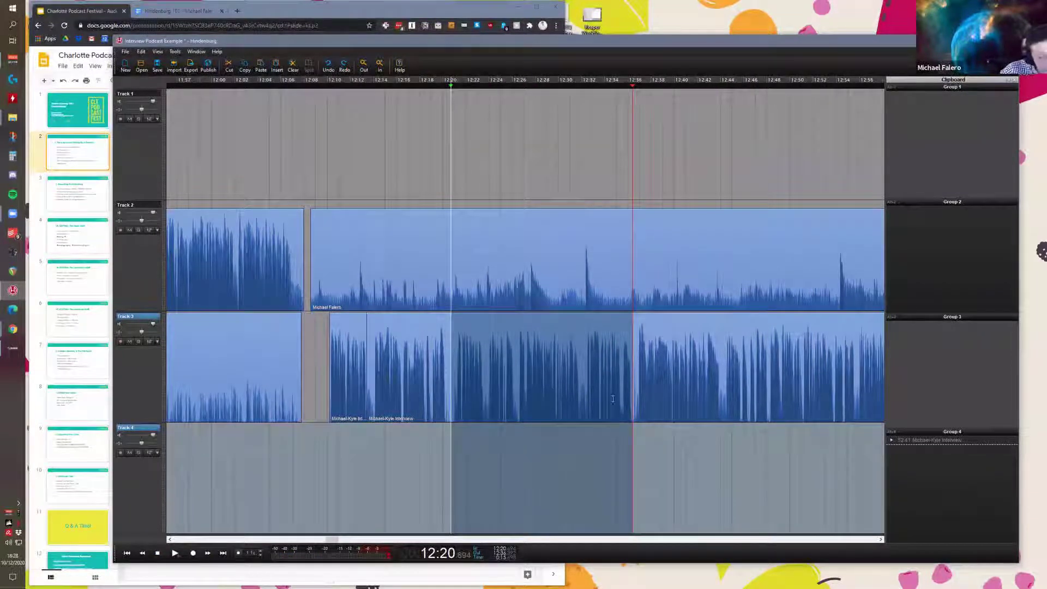
Step: Select the passage from about 12:20 to 12:38 across Tracks 1 and 2, narrow it to Track 2, and clear the selection
{"action": "left_click", "coordinate": [558, 342]}
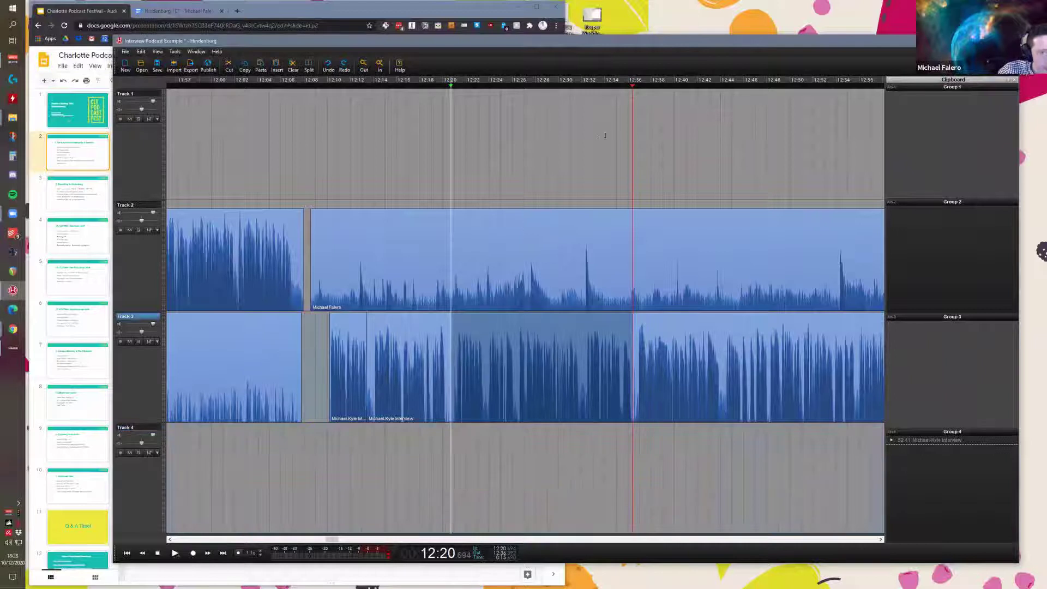
{"action": "left_click_drag", "start_coordinate": [451, 184], "coordinate": [663, 256]}
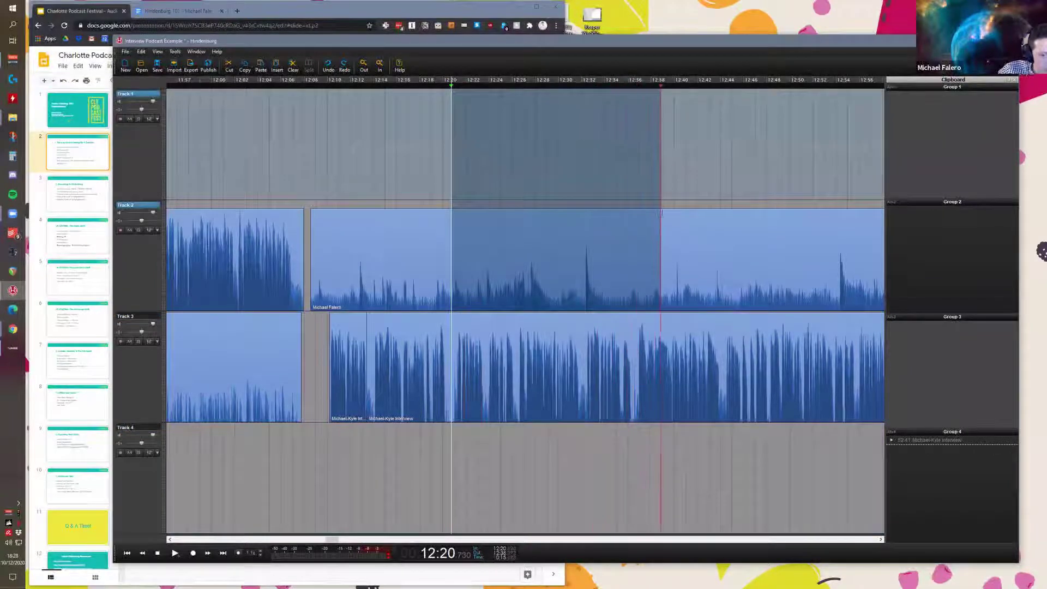
{"action": "scroll", "coordinate": [480, 296], "scroll_direction": "right", "scroll_amount": 5}
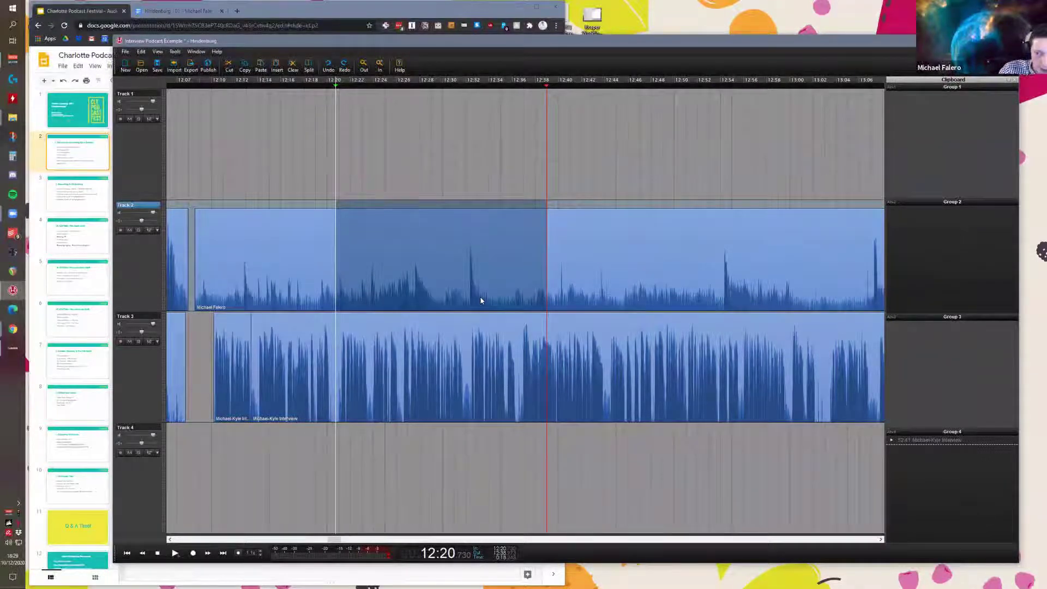
{"action": "left_click", "coordinate": [462, 269]}
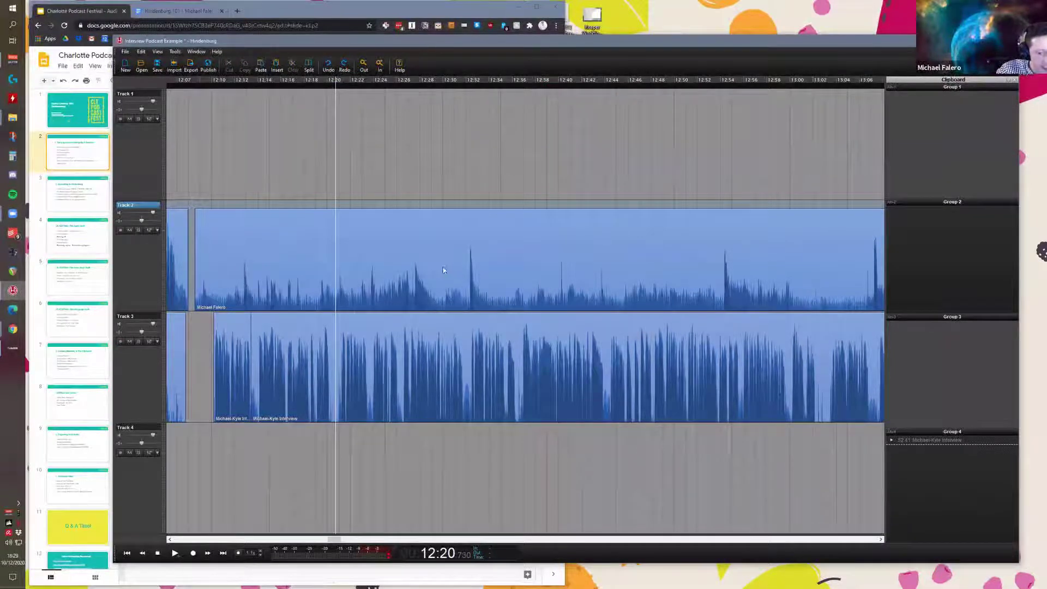
Step: Place the cursor in the Track 3 gap at about 12:09 and examine the waveform around the following clip split up close
{"action": "scroll", "coordinate": [386, 302], "scroll_direction": "left", "scroll_amount": 5}
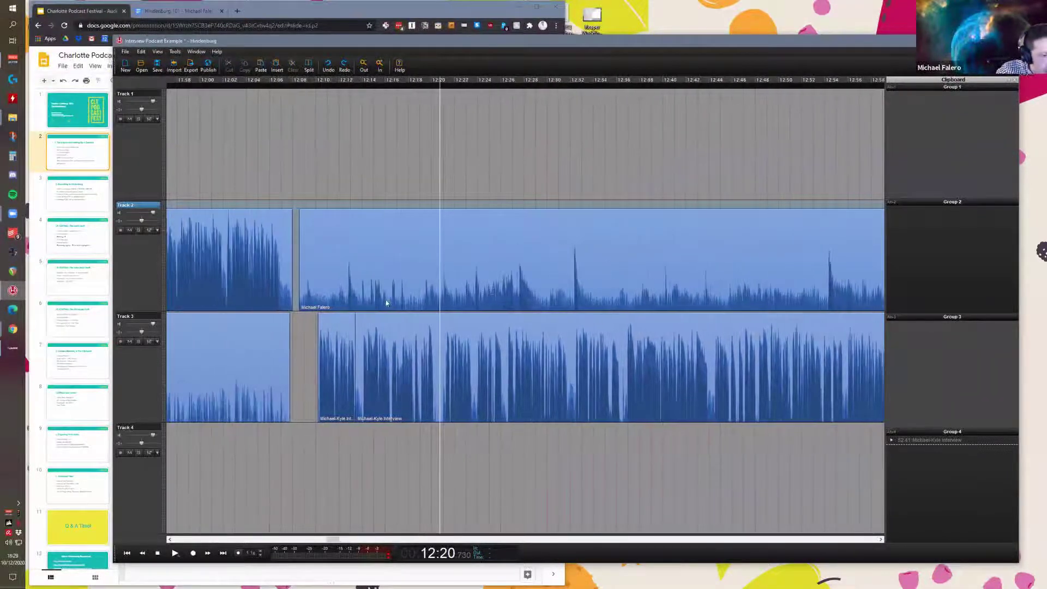
{"action": "scroll", "coordinate": [352, 360], "scroll_direction": "up", "scroll_amount": 2}
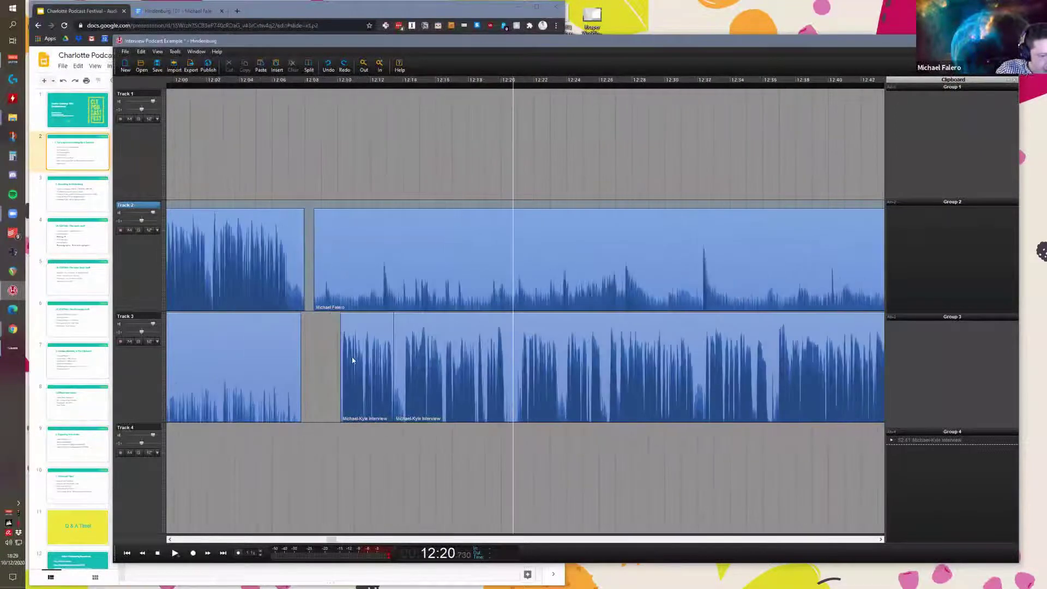
{"action": "left_click", "coordinate": [330, 377]}
{"action": "scroll", "coordinate": [384, 261], "scroll_direction": "left", "scroll_amount": 3}
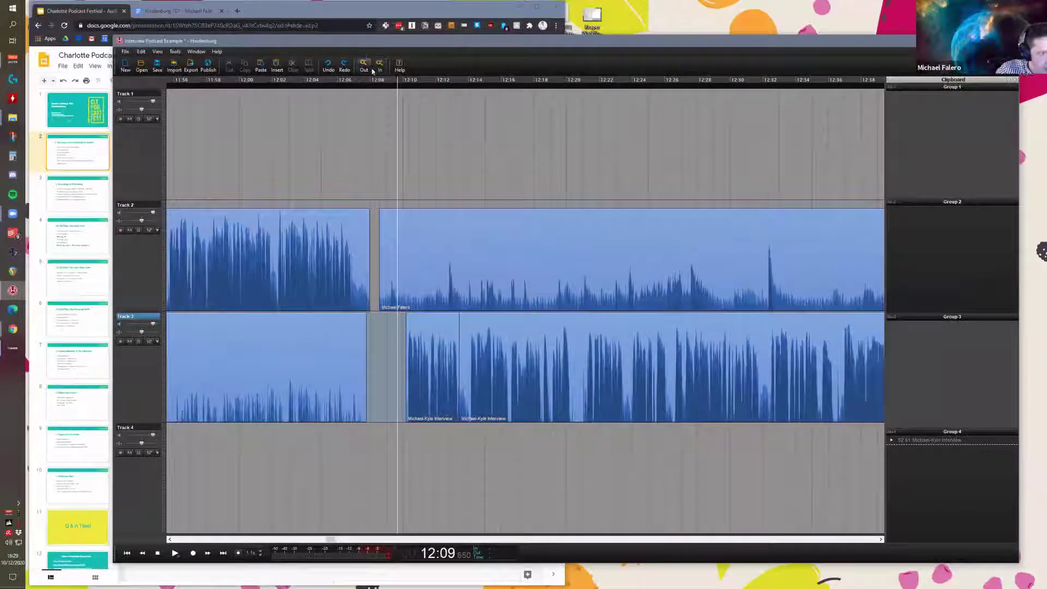
{"action": "scroll", "coordinate": [424, 333], "scroll_direction": "right", "scroll_amount": 2}
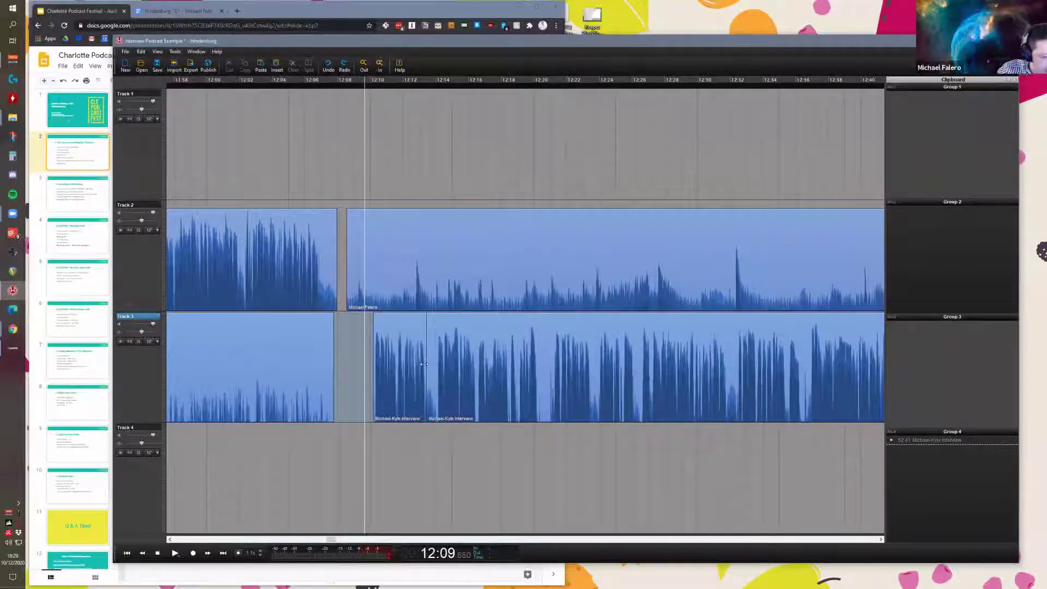
{"action": "scroll", "coordinate": [418, 397], "scroll_direction": "up", "scroll_amount": 6}
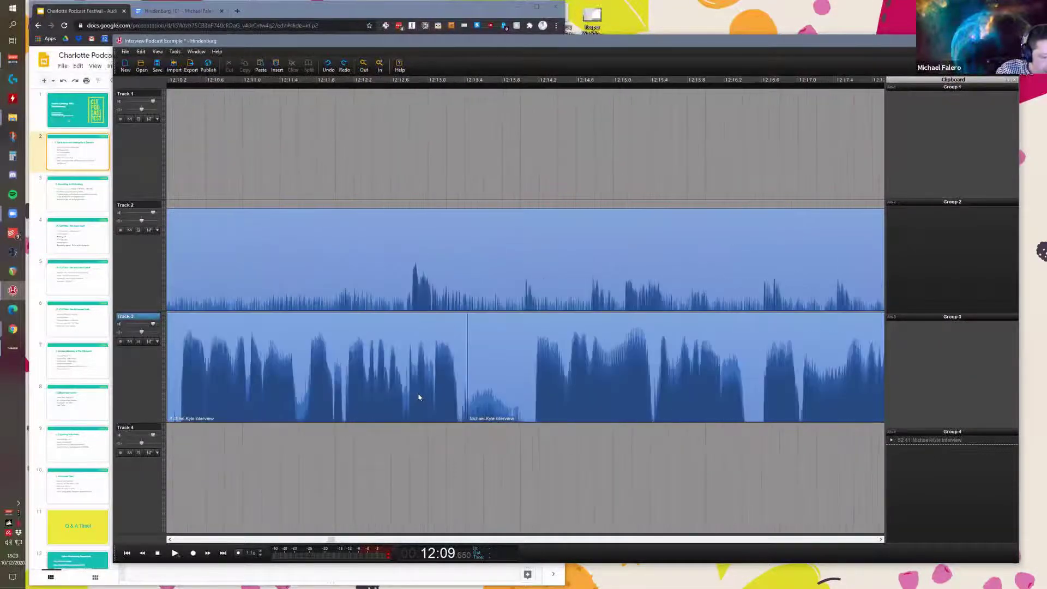
{"action": "scroll", "coordinate": [420, 393], "scroll_direction": "up", "scroll_amount": 3}
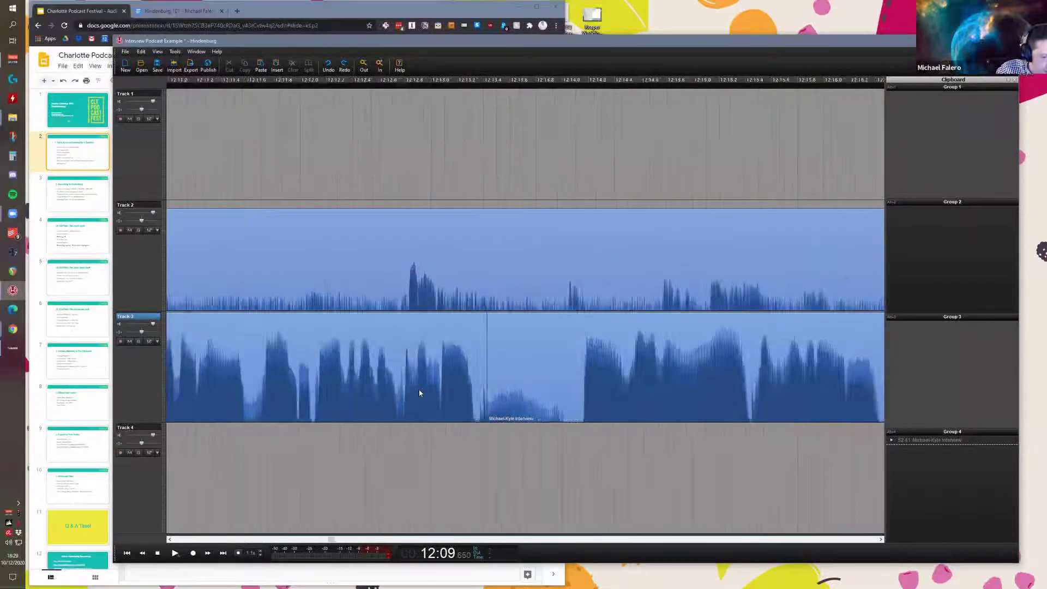
{"action": "scroll", "coordinate": [419, 392], "scroll_direction": "down", "scroll_amount": 4}
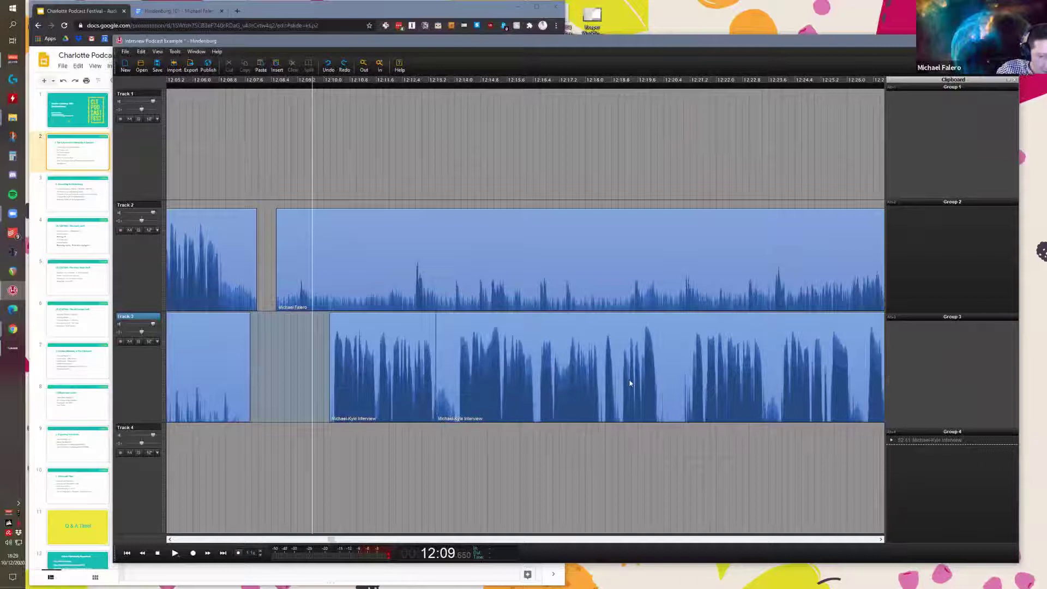
{"action": "scroll", "coordinate": [646, 380], "scroll_direction": "up", "scroll_amount": 1}
{"action": "scroll", "coordinate": [649, 380], "scroll_direction": "up", "scroll_amount": 2}
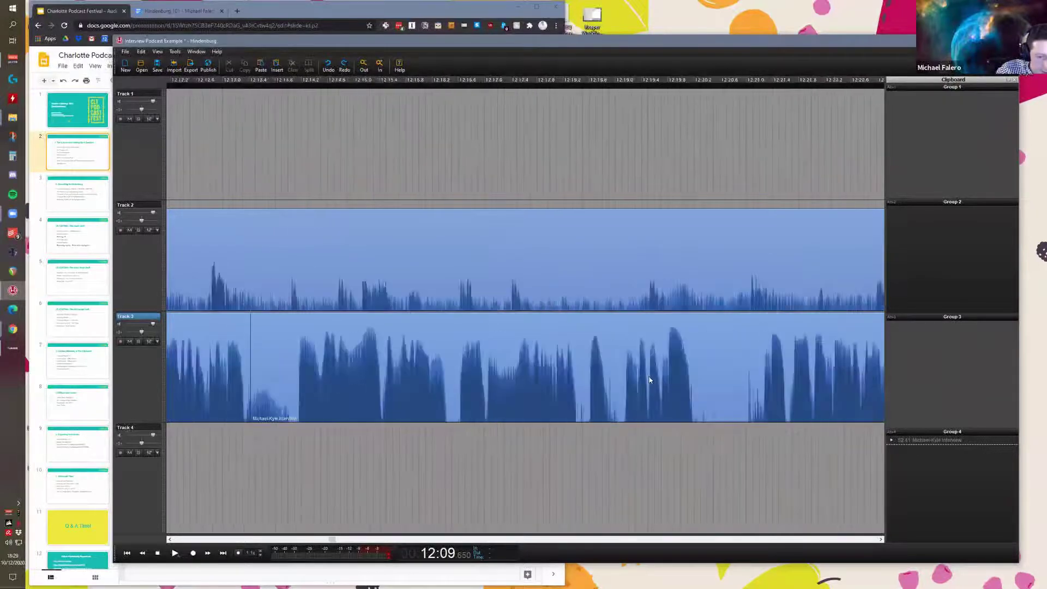
{"action": "scroll", "coordinate": [649, 380], "scroll_direction": "down", "scroll_amount": 4}
Step: Select the Track 3 passage from about 12:08 to 12:12, then select the one from about 12:24 to 12:26 instead
{"action": "left_click_drag", "start_coordinate": [473, 382], "coordinate": [538, 382]}
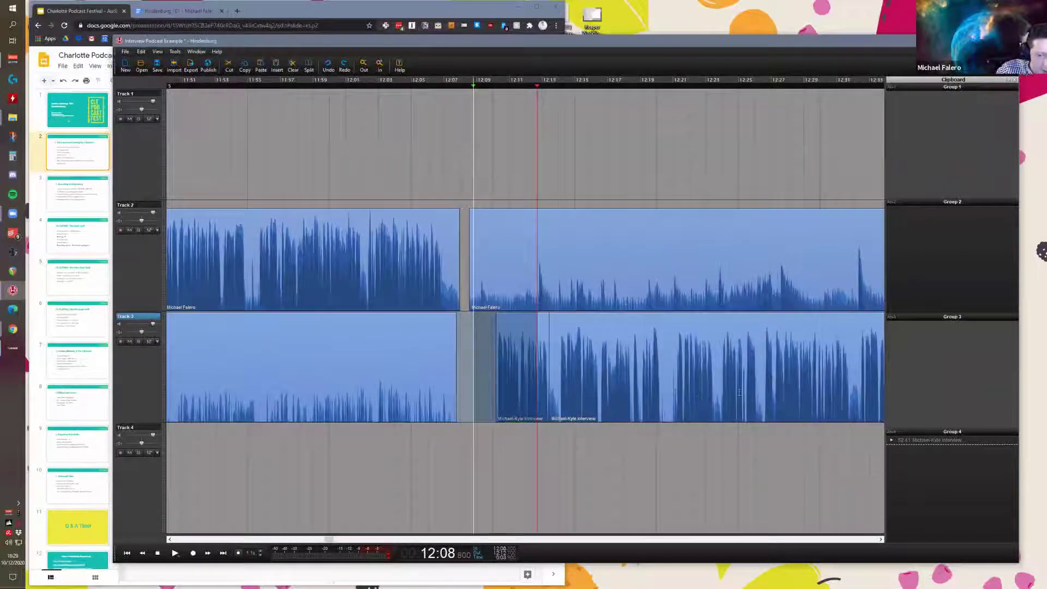
{"action": "left_click_drag", "start_coordinate": [723, 416], "coordinate": [765, 417]}
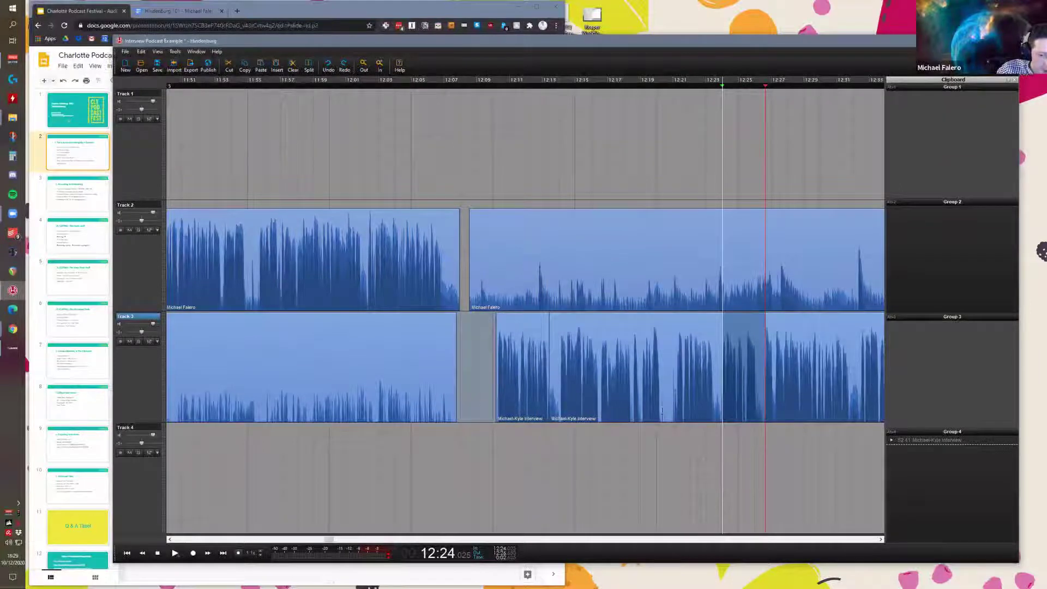
{"action": "key", "text": "space"}
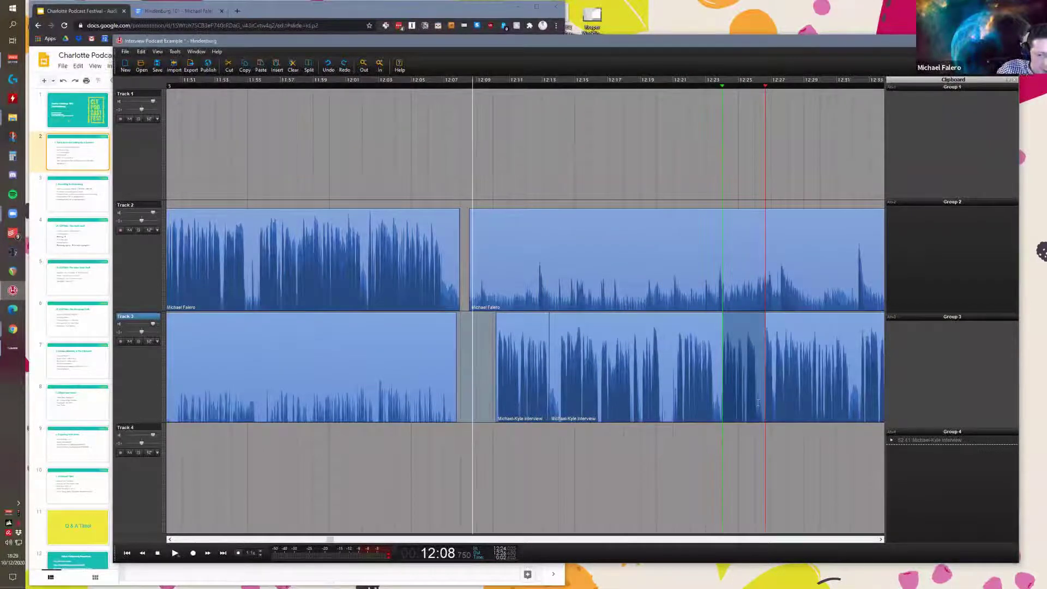
{"action": "scroll", "coordinate": [759, 403], "scroll_direction": "up", "scroll_amount": 3}
{"action": "scroll", "coordinate": [757, 402], "scroll_direction": "down", "scroll_amount": 4}
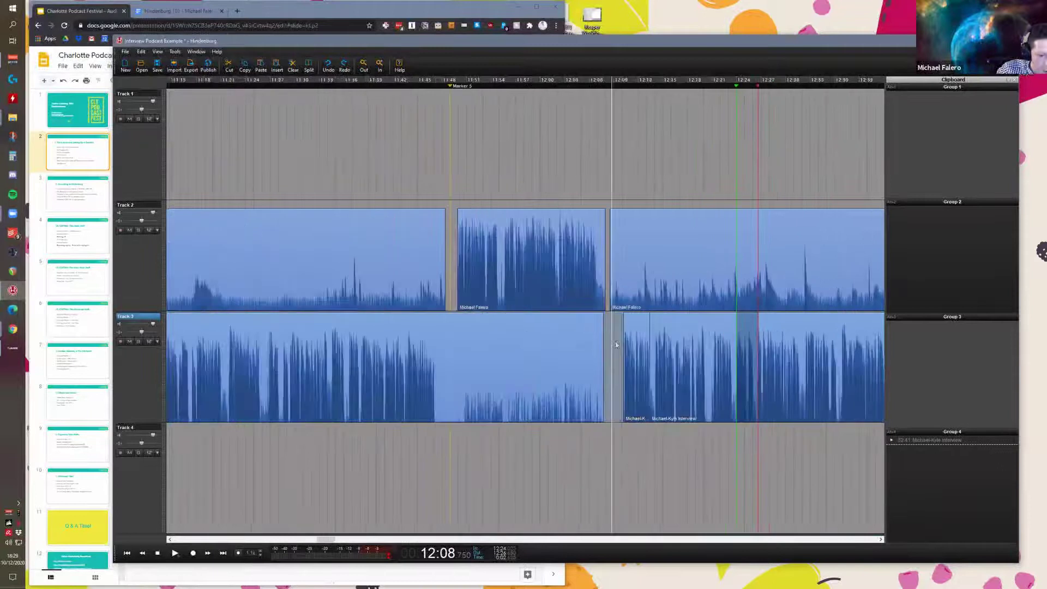
{"action": "scroll", "coordinate": [573, 332], "scroll_direction": "right", "scroll_amount": 2}
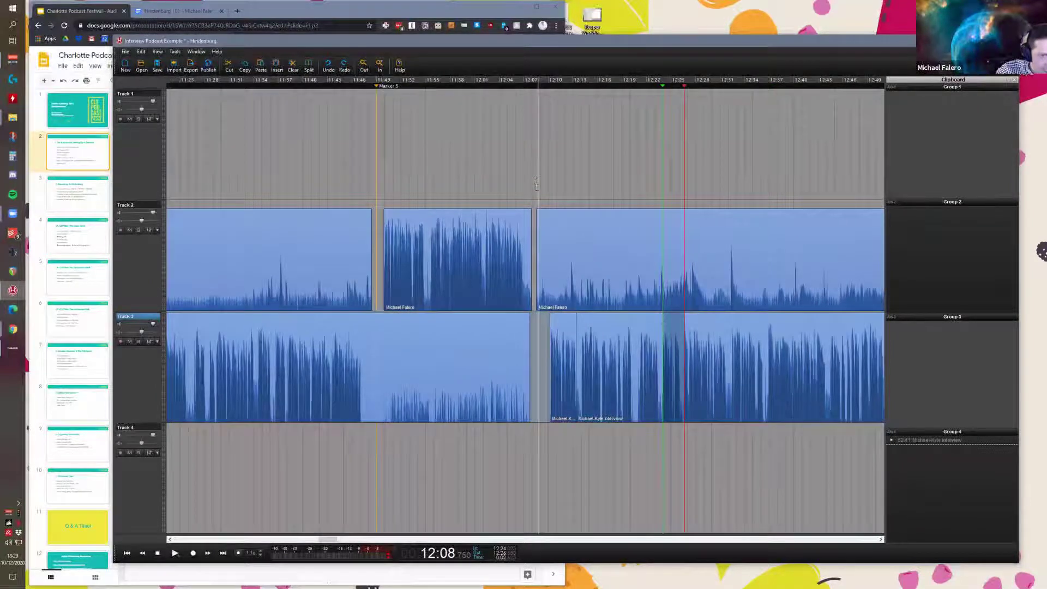
Step: Move the track focus up to Track 1 and clear the time selection
{"action": "key", "text": "Up"}
{"action": "key", "text": "Up"}
{"action": "scroll", "coordinate": [513, 316], "scroll_direction": "right", "scroll_amount": 1}
{"action": "key", "text": "Escape"}
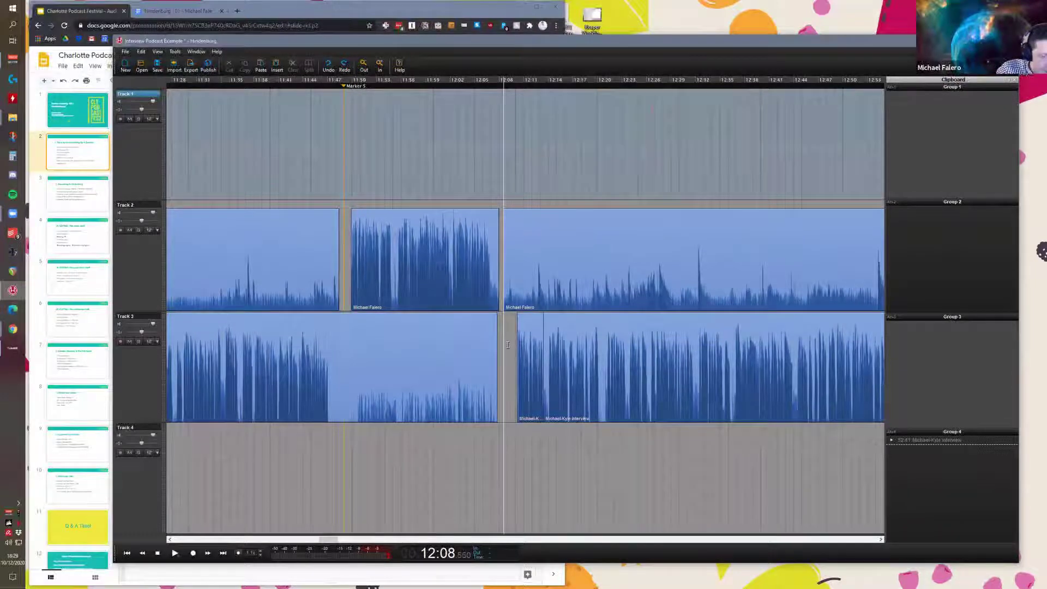
Step: Examine the clips and markers around Marker 5, then look further along the session to about 20:00
{"action": "scroll", "coordinate": [507, 345], "scroll_direction": "right", "scroll_amount": 5}
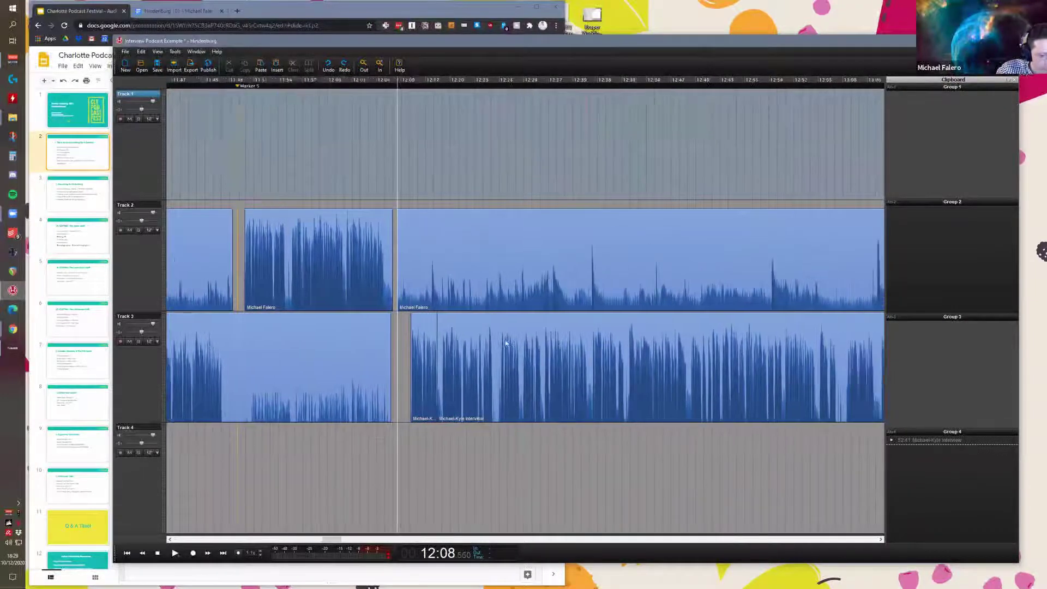
{"action": "scroll", "coordinate": [507, 343], "scroll_direction": "right", "scroll_amount": 3}
{"action": "scroll", "coordinate": [505, 343], "scroll_direction": "left", "scroll_amount": 2}
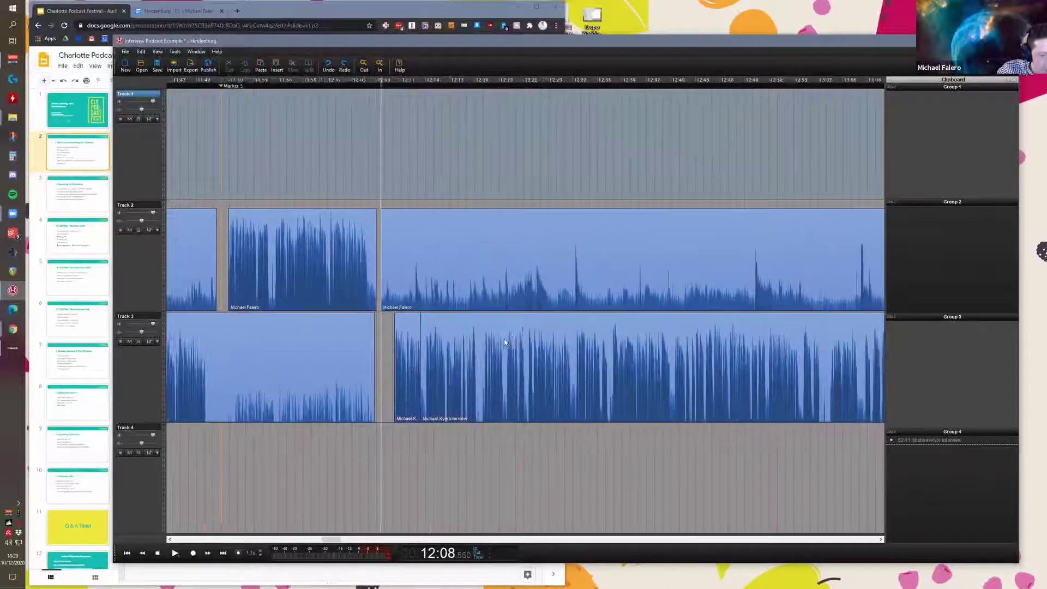
{"action": "scroll", "coordinate": [502, 340], "scroll_direction": "right", "scroll_amount": 2}
{"action": "scroll", "coordinate": [494, 341], "scroll_direction": "down", "scroll_amount": 3}
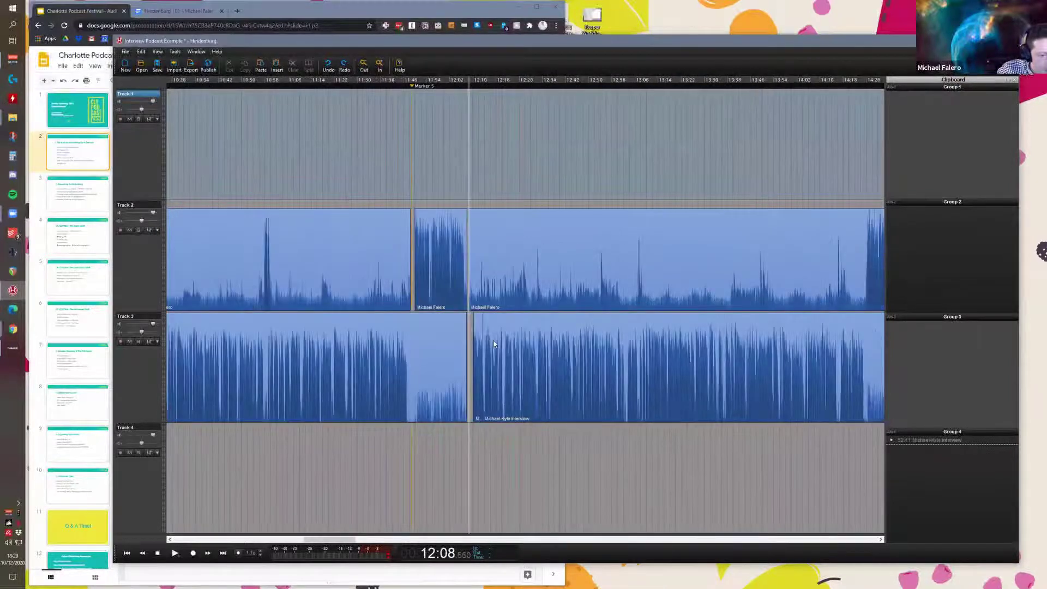
{"action": "scroll", "coordinate": [495, 344], "scroll_direction": "down", "scroll_amount": 1}
{"action": "scroll", "coordinate": [510, 355], "scroll_direction": "down", "scroll_amount": 1}
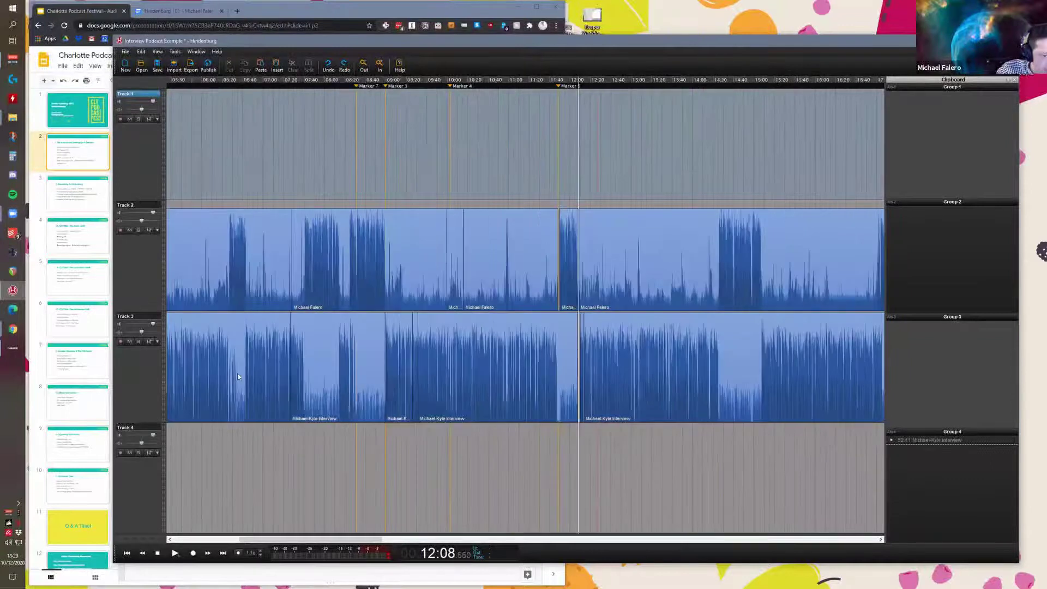
{"action": "scroll", "coordinate": [311, 393], "scroll_direction": "left", "scroll_amount": 3}
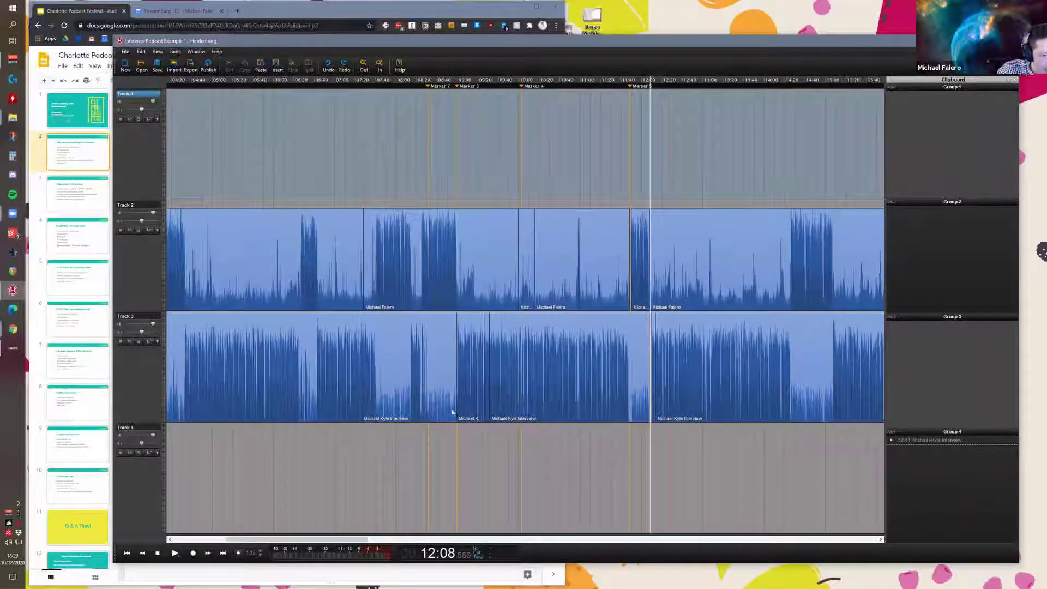
{"action": "scroll", "coordinate": [606, 350], "scroll_direction": "up", "scroll_amount": 1}
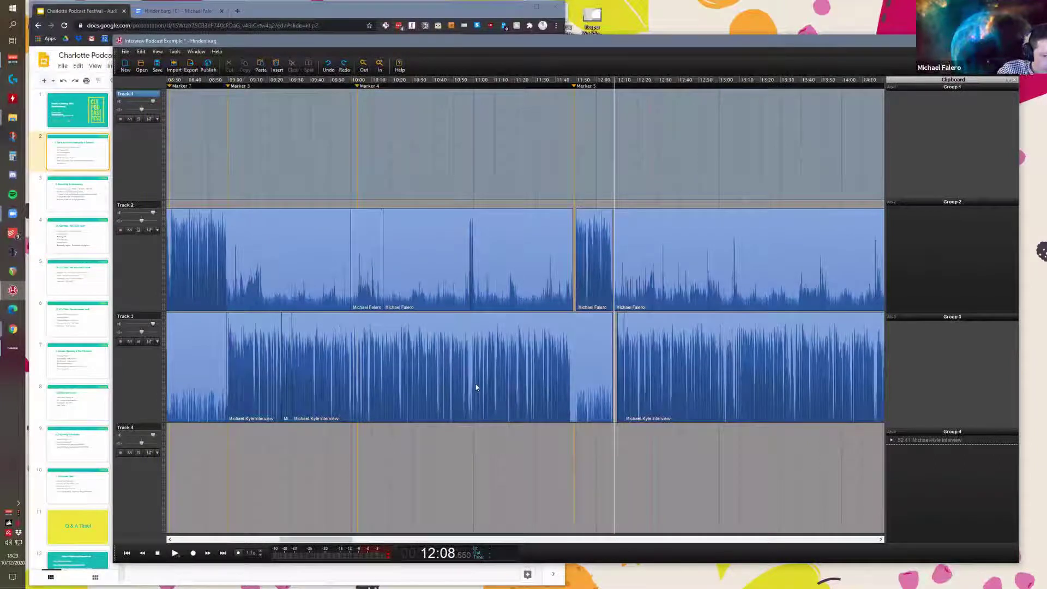
{"action": "scroll", "coordinate": [477, 379], "scroll_direction": "right", "scroll_amount": 5}
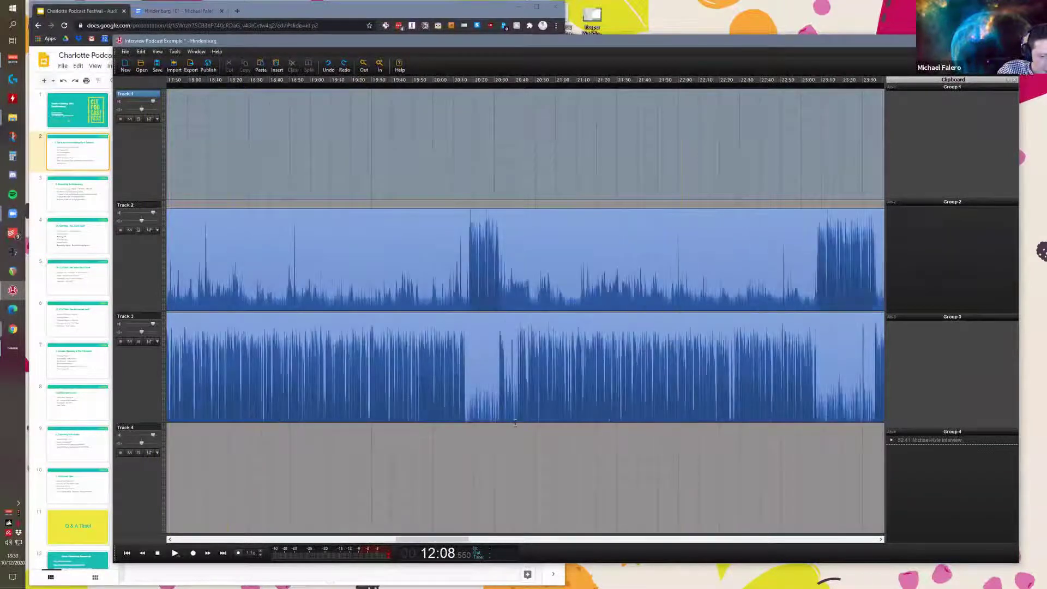
Step: Play briefly from about 20:40 on Track 4, then reposition the cursor at about 23:36
{"action": "left_click", "coordinate": [517, 424]}
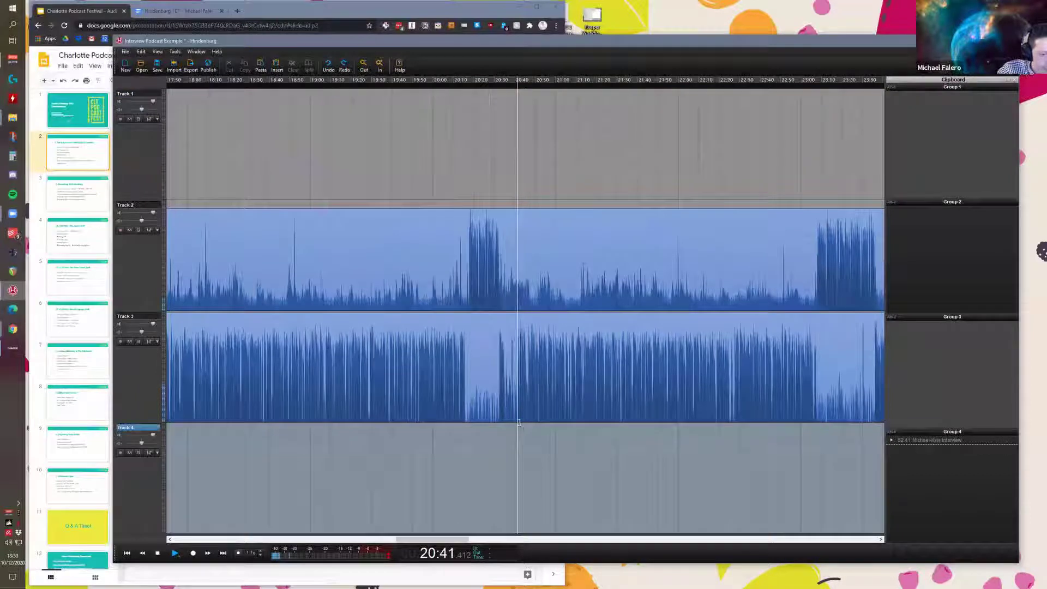
{"action": "scroll", "coordinate": [606, 415], "scroll_direction": "right", "scroll_amount": 2}
{"action": "left_click", "coordinate": [605, 410]}
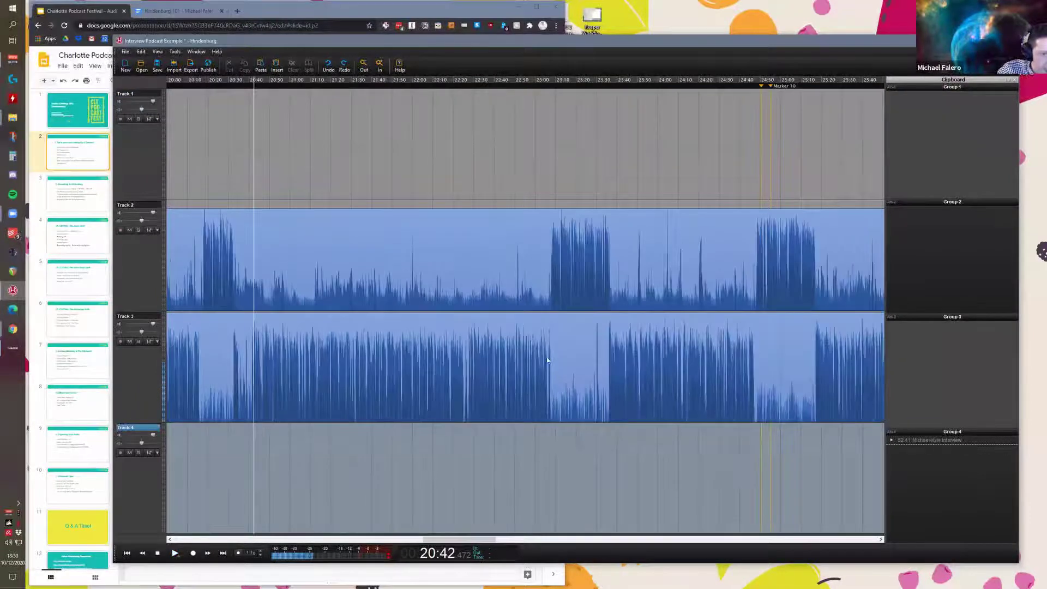
Step: Return to the Track 2 speech clip after Marker 5 and play it from about 11:50 to 11:52
{"action": "scroll", "coordinate": [545, 354], "scroll_direction": "left", "scroll_amount": 1}
{"action": "scroll", "coordinate": [542, 355], "scroll_direction": "down", "scroll_amount": 2}
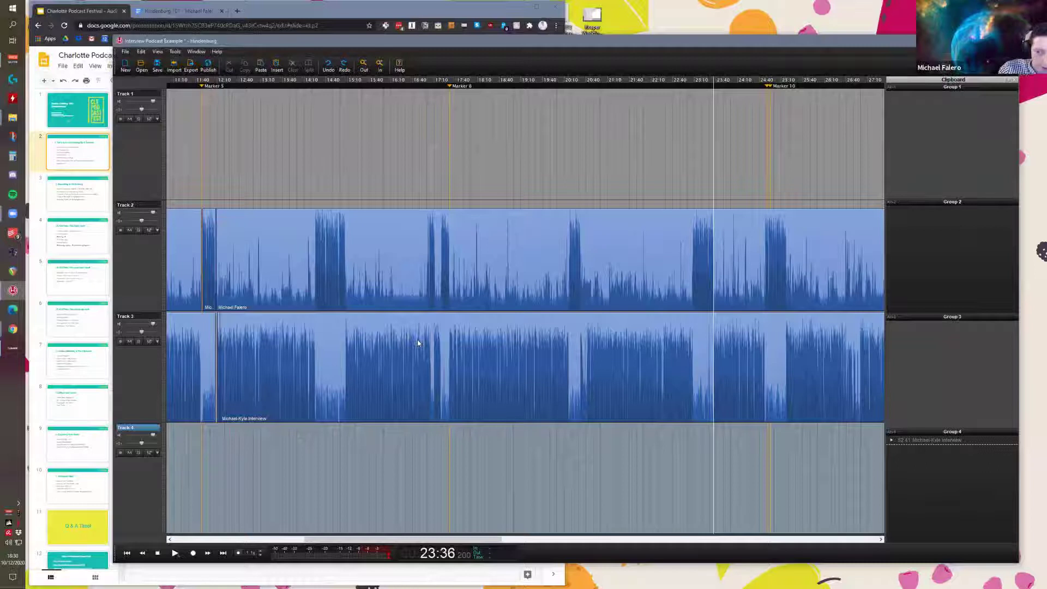
{"action": "scroll", "coordinate": [460, 377], "scroll_direction": "down", "scroll_amount": 1}
{"action": "scroll", "coordinate": [456, 374], "scroll_direction": "left", "scroll_amount": 2}
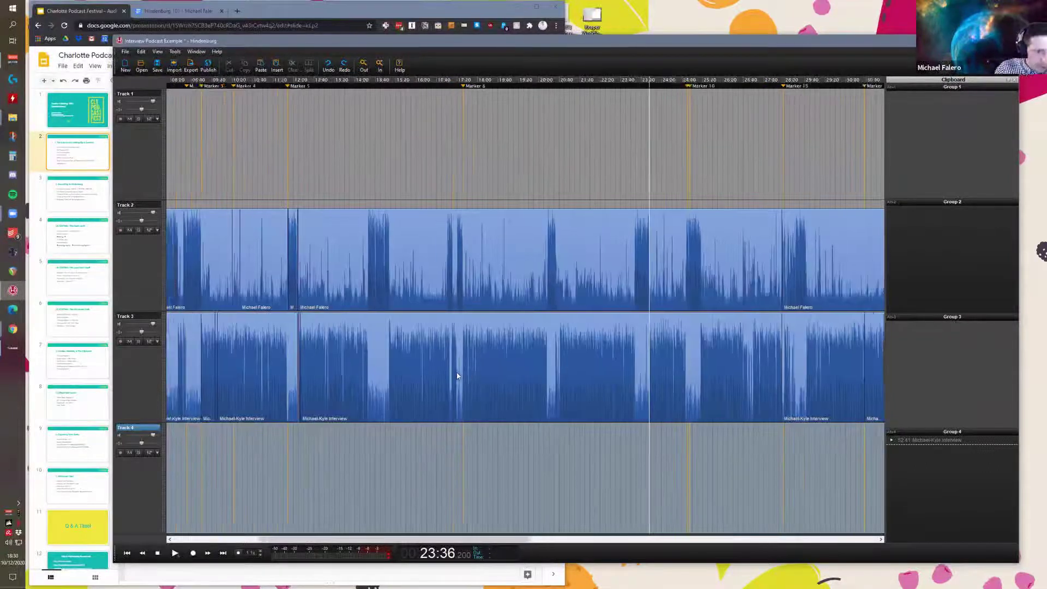
{"action": "scroll", "coordinate": [358, 351], "scroll_direction": "up", "scroll_amount": 4}
{"action": "scroll", "coordinate": [359, 354], "scroll_direction": "left", "scroll_amount": 2}
{"action": "scroll", "coordinate": [359, 353], "scroll_direction": "up", "scroll_amount": 5}
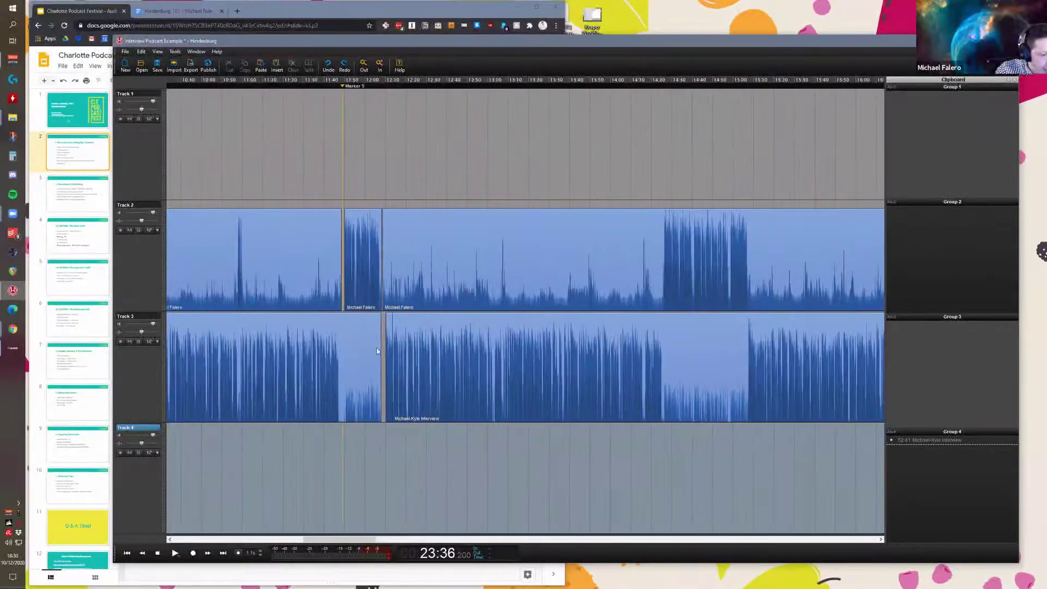
{"action": "scroll", "coordinate": [390, 354], "scroll_direction": "up", "scroll_amount": 4}
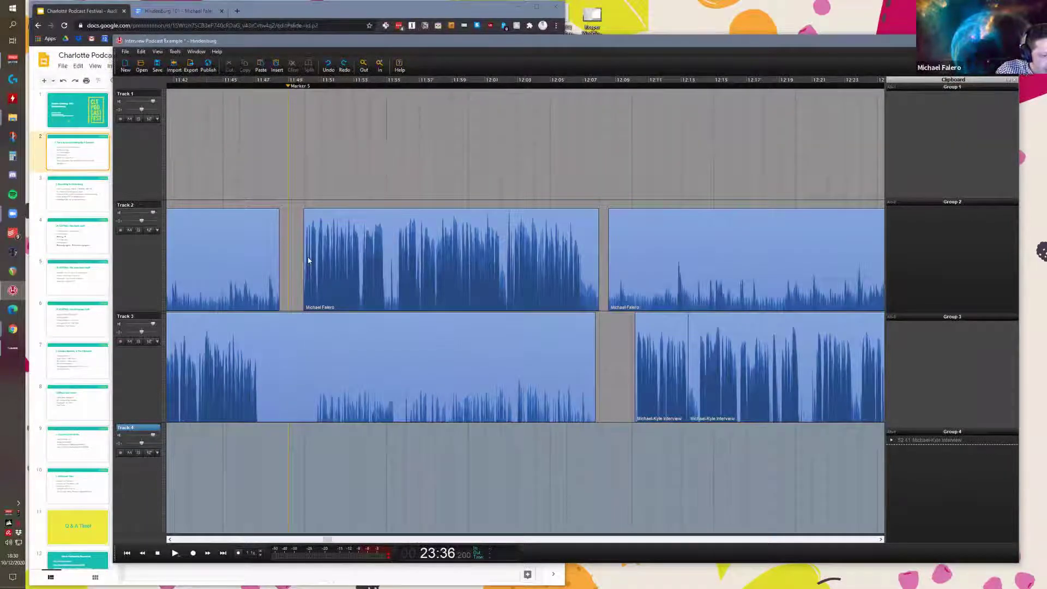
{"action": "left_click", "coordinate": [321, 191]}
{"action": "key", "text": "space"}
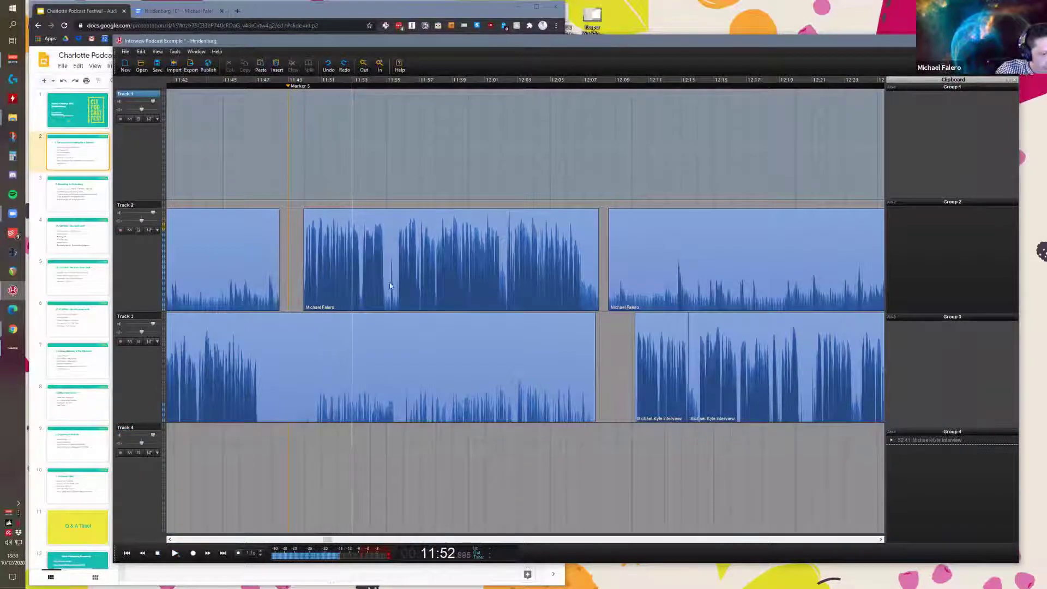
{"action": "key", "text": "space"}
Step: Rename the Track 2 speech clip after Marker 5 as "Q about transitioning to print"
{"action": "left_click", "coordinate": [428, 264]}
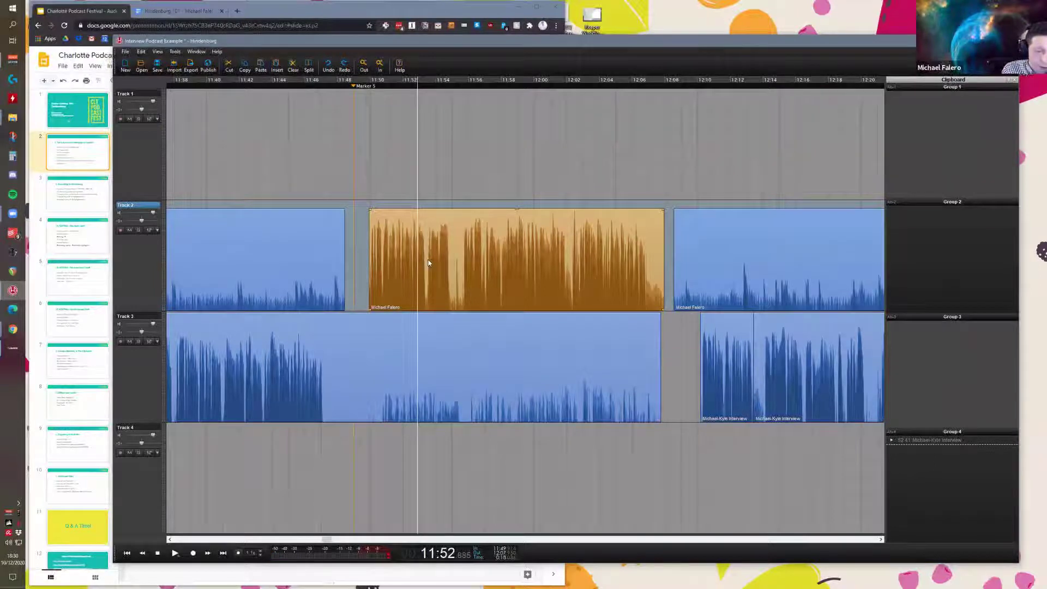
{"action": "scroll", "coordinate": [428, 264], "scroll_direction": "down", "scroll_amount": 2}
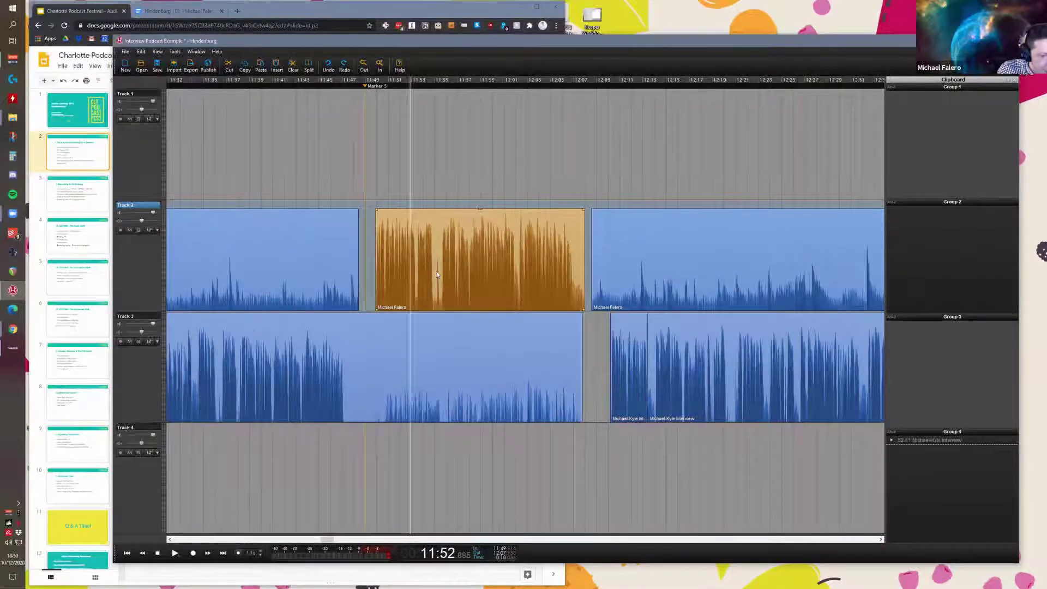
{"action": "scroll", "coordinate": [391, 277], "scroll_direction": "up", "scroll_amount": 1}
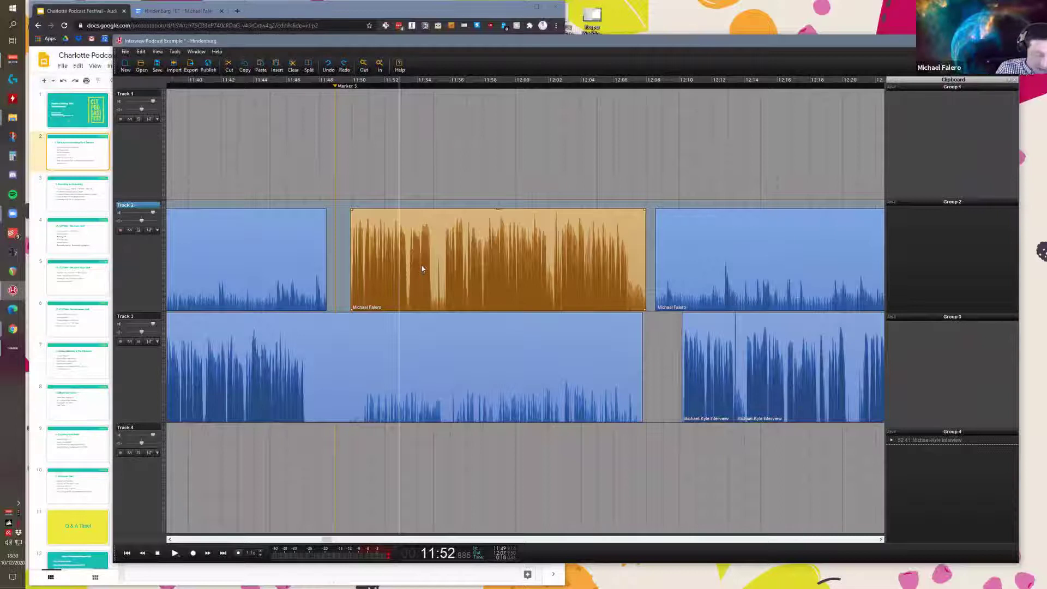
{"action": "key", "text": "F2"}
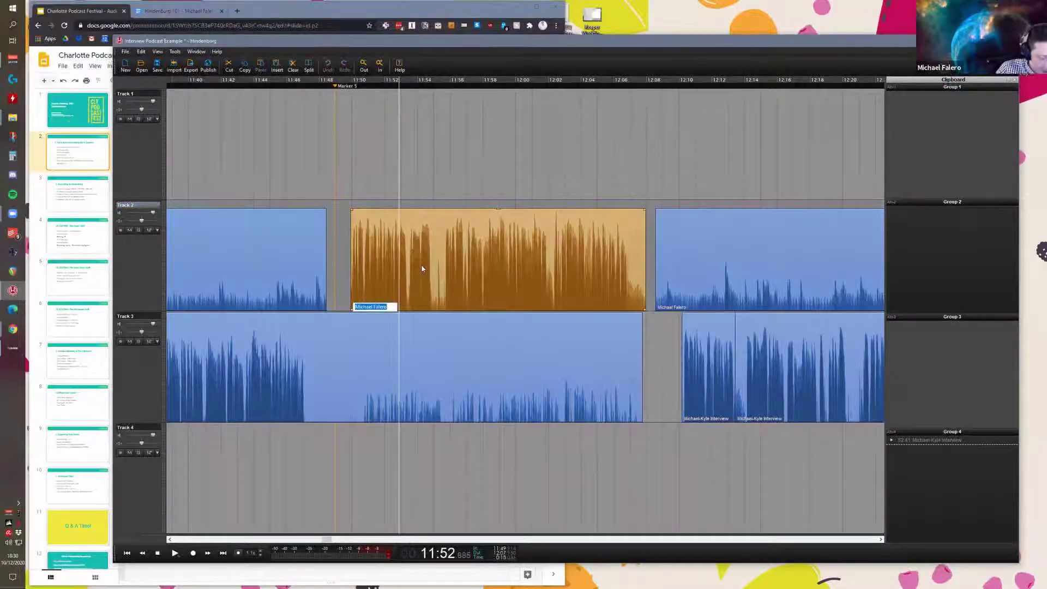
{"action": "type", "text": "Q about transitioning to print"}
{"action": "key", "text": "Return"}
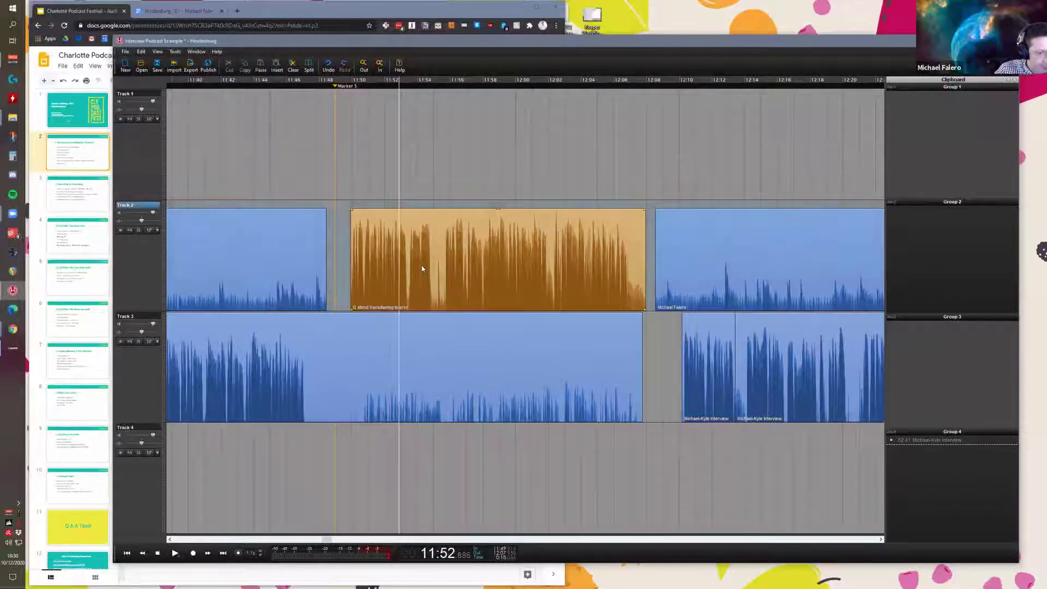
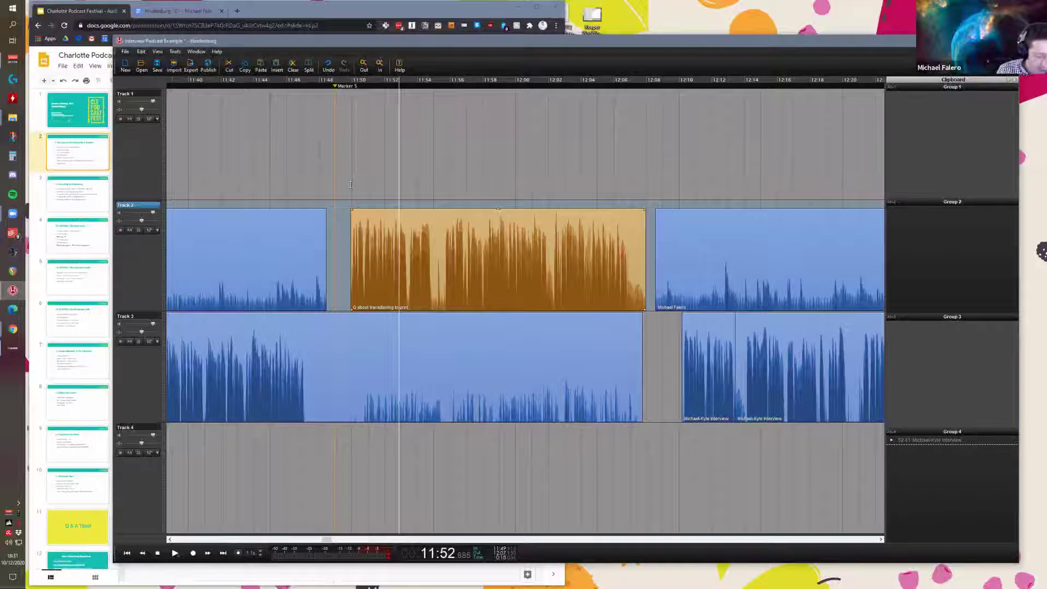
Step: Open the name of the "Q about transitioning to print" clip on Track 2 for editing and close it again
{"action": "left_click", "coordinate": [431, 225]}
{"action": "left_click", "coordinate": [432, 224]}
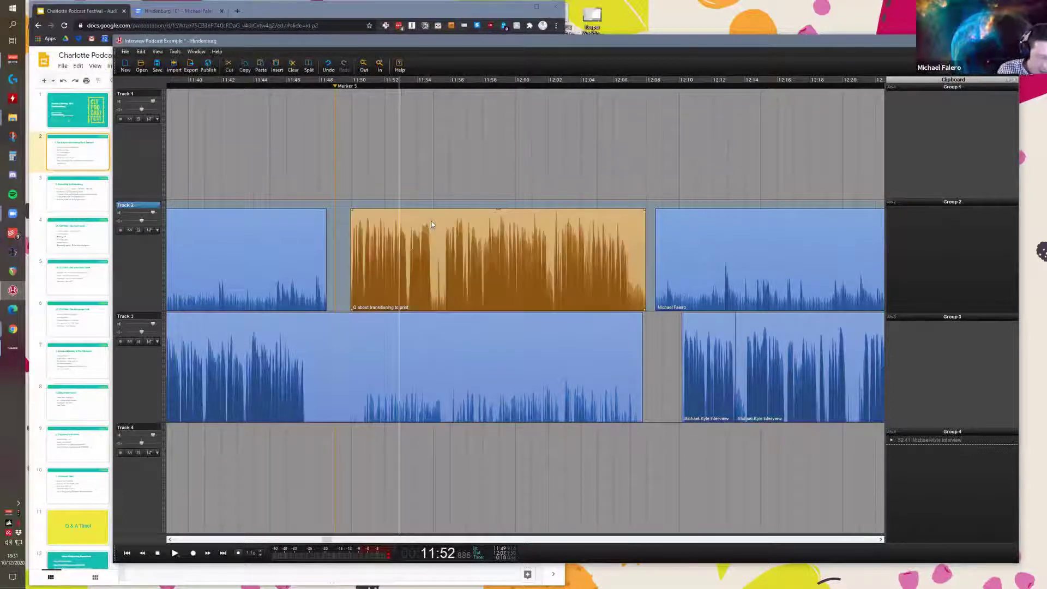
{"action": "double_click", "coordinate": [432, 224]}
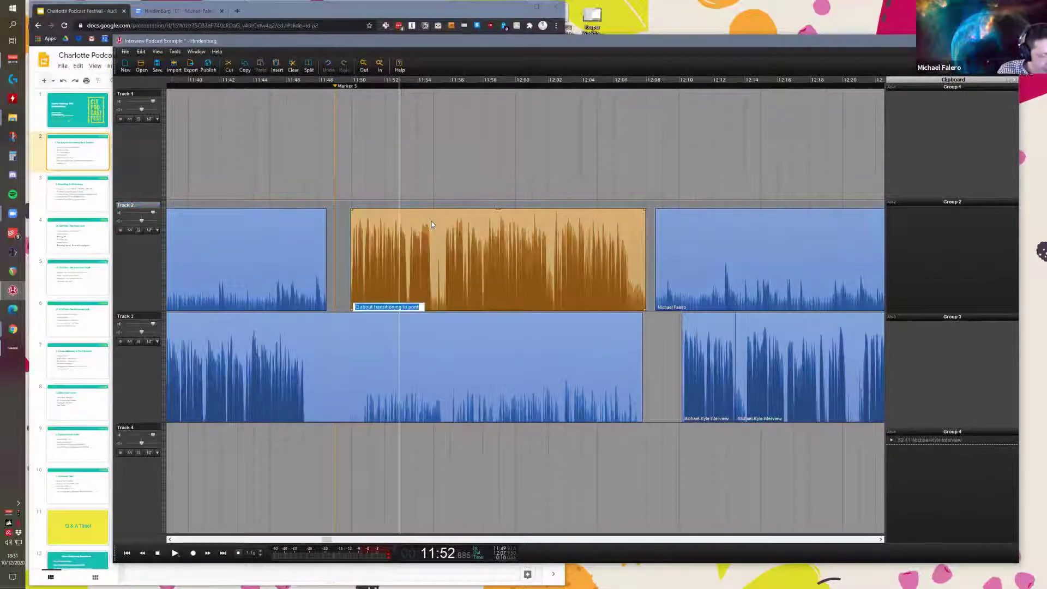
{"action": "key", "text": "Return"}
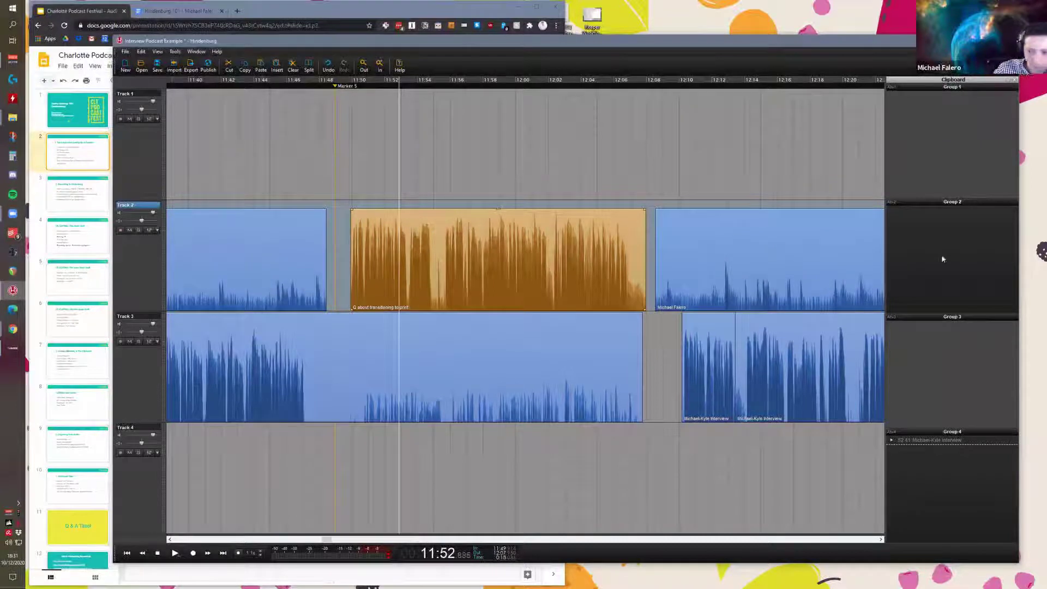
Step: Switch to the Google Slides presentation and go through the slides to "3B. EDITING - The Less Basic Stuff"
{"action": "key", "text": "alt+Tab"}
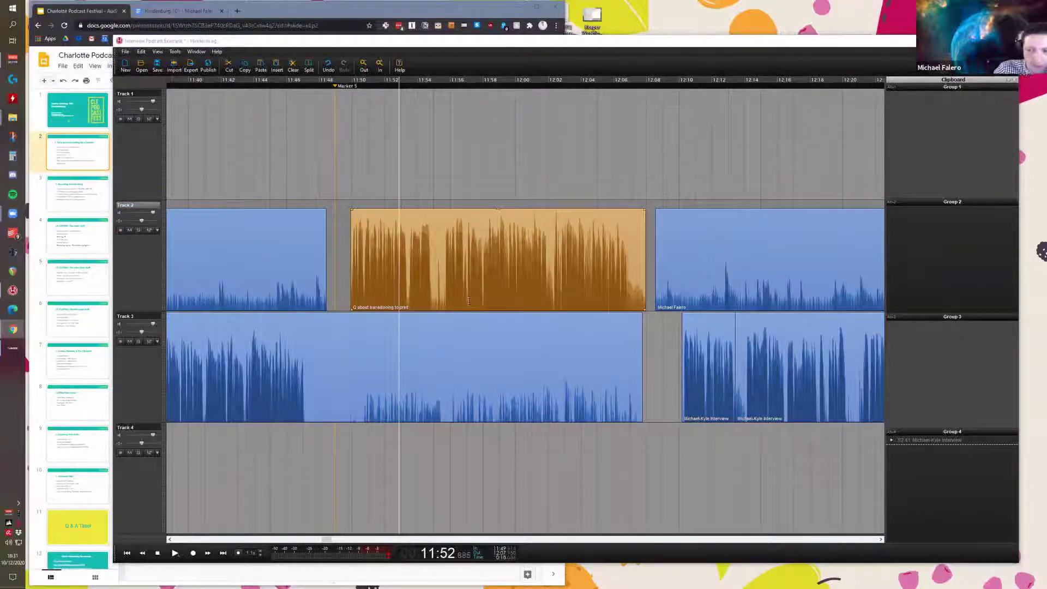
{"action": "left_click", "coordinate": [73, 201]}
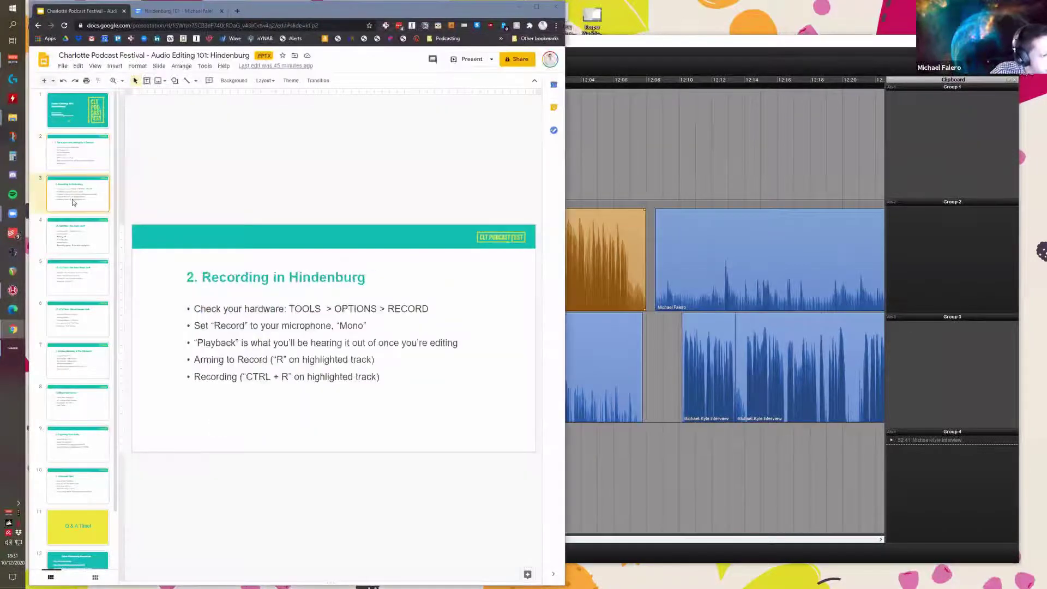
{"action": "left_click", "coordinate": [71, 244]}
{"action": "left_click", "coordinate": [75, 274]}
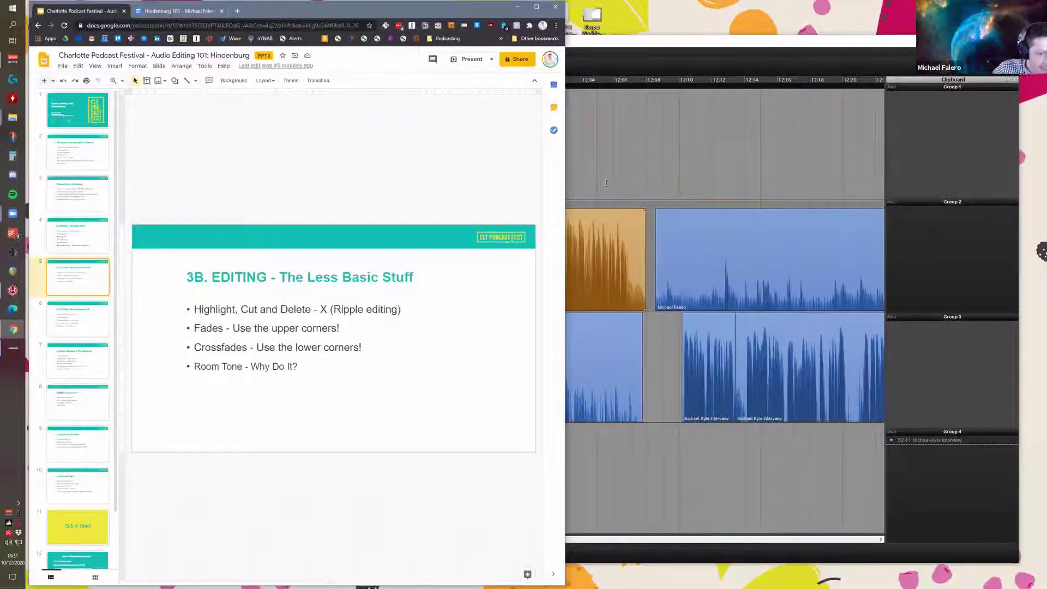
Step: Switch back to Hindenburg and select the Track 2 section from about 14:25 to 17:10
{"action": "left_click", "coordinate": [606, 183]}
{"action": "left_click", "coordinate": [548, 282]}
{"action": "scroll", "coordinate": [403, 288], "scroll_direction": "right", "scroll_amount": 2}
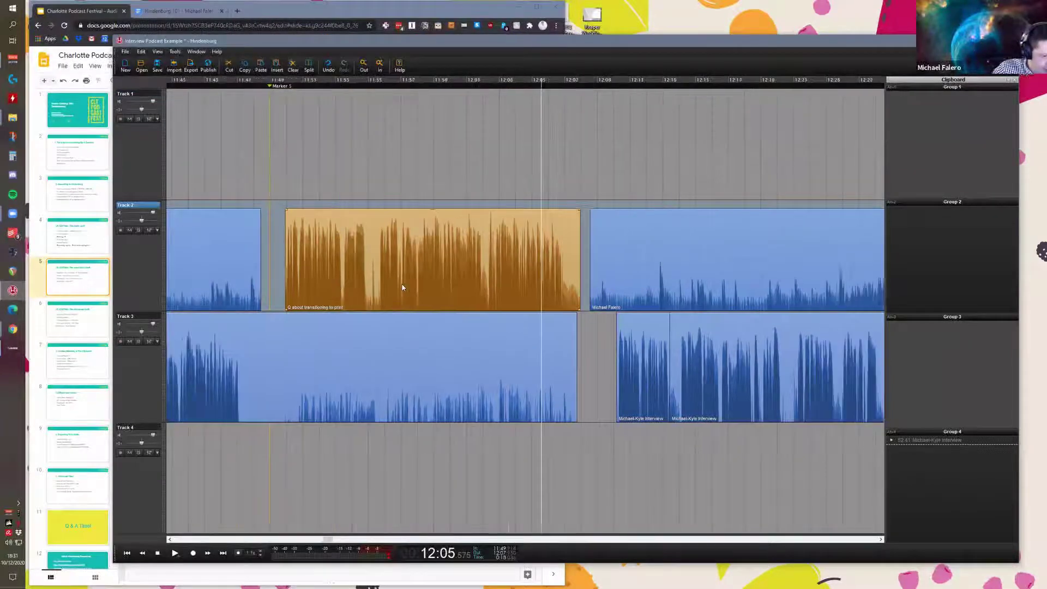
{"action": "scroll", "coordinate": [402, 287], "scroll_direction": "right", "scroll_amount": 1}
{"action": "scroll", "coordinate": [403, 288], "scroll_direction": "down", "scroll_amount": 6}
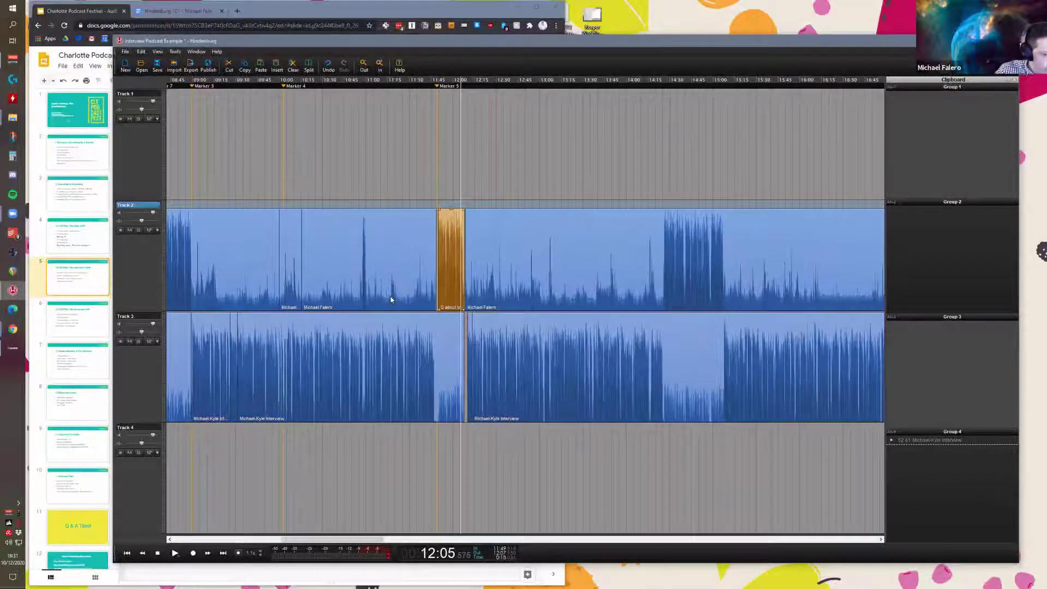
{"action": "scroll", "coordinate": [390, 300], "scroll_direction": "right", "scroll_amount": 10}
{"action": "scroll", "coordinate": [521, 310], "scroll_direction": "up", "scroll_amount": 2}
{"action": "scroll", "coordinate": [521, 309], "scroll_direction": "up", "scroll_amount": 1}
{"action": "scroll", "coordinate": [521, 309], "scroll_direction": "right", "scroll_amount": 6}
{"action": "left_click_drag", "start_coordinate": [369, 306], "coordinate": [540, 308]}
{"action": "scroll", "coordinate": [539, 308], "scroll_direction": "down", "scroll_amount": 2}
{"action": "left_click_drag", "start_coordinate": [664, 113], "coordinate": [675, 113]}
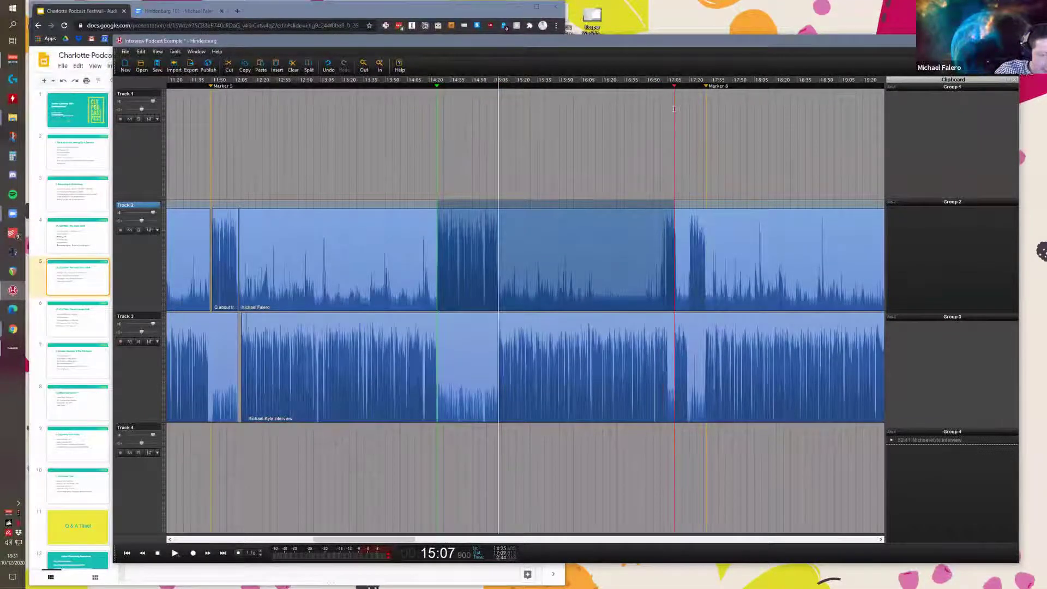
Step: Split the selected Track 2 section into its own clip and delete it, then undo the deletion
{"action": "scroll", "coordinate": [432, 269], "scroll_direction": "up", "scroll_amount": 2}
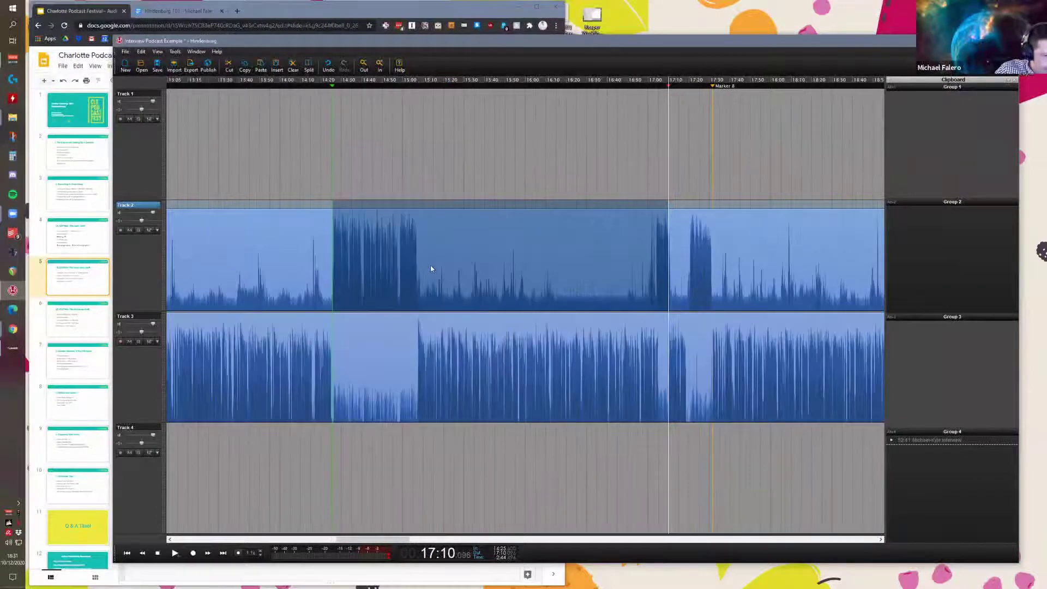
{"action": "scroll", "coordinate": [431, 269], "scroll_direction": "up", "scroll_amount": 2}
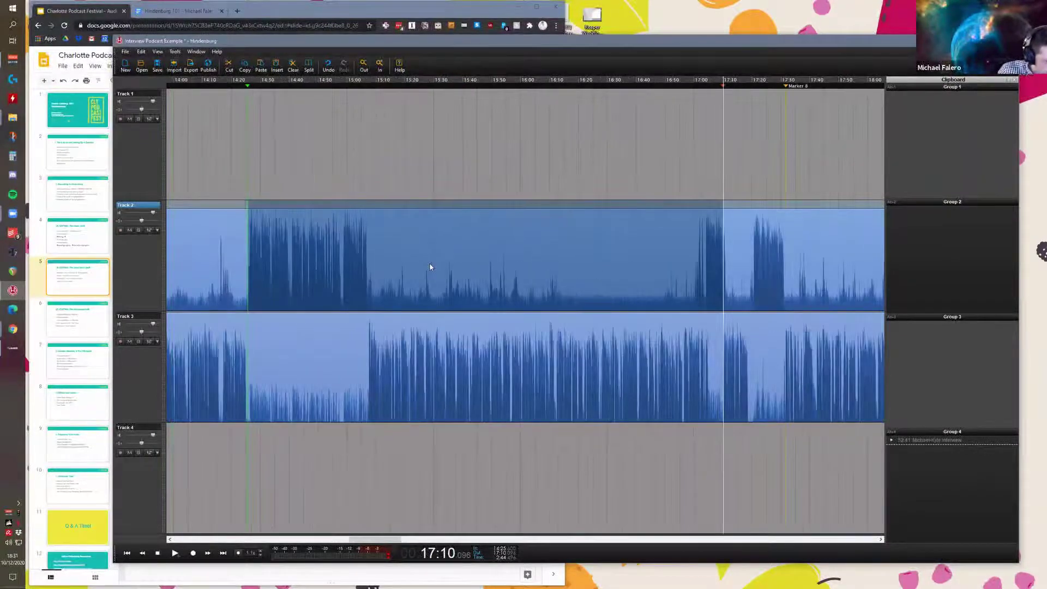
{"action": "key", "text": "ctrl+t"}
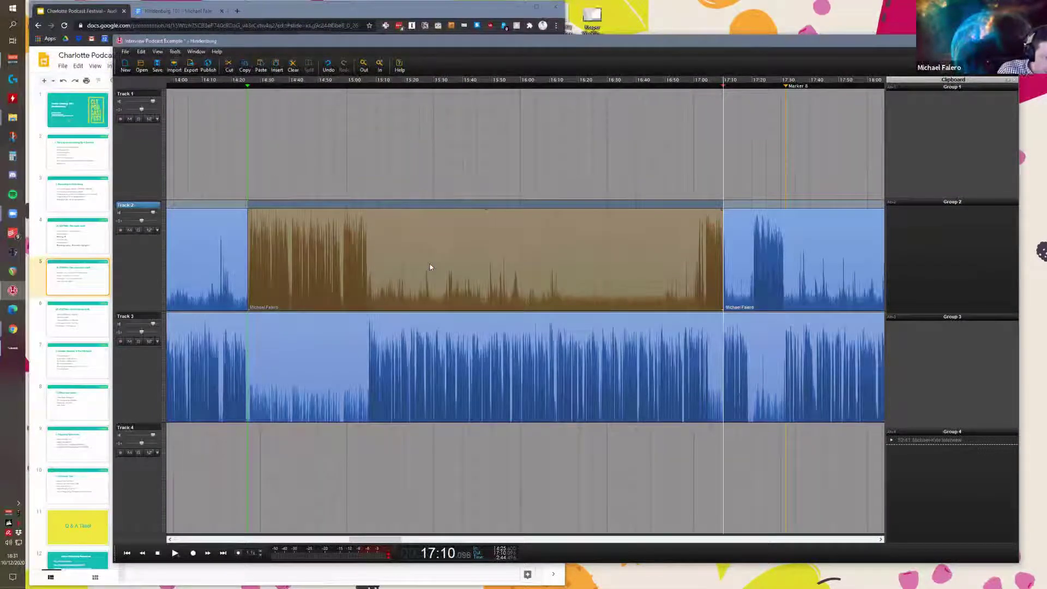
{"action": "key", "text": "Delete"}
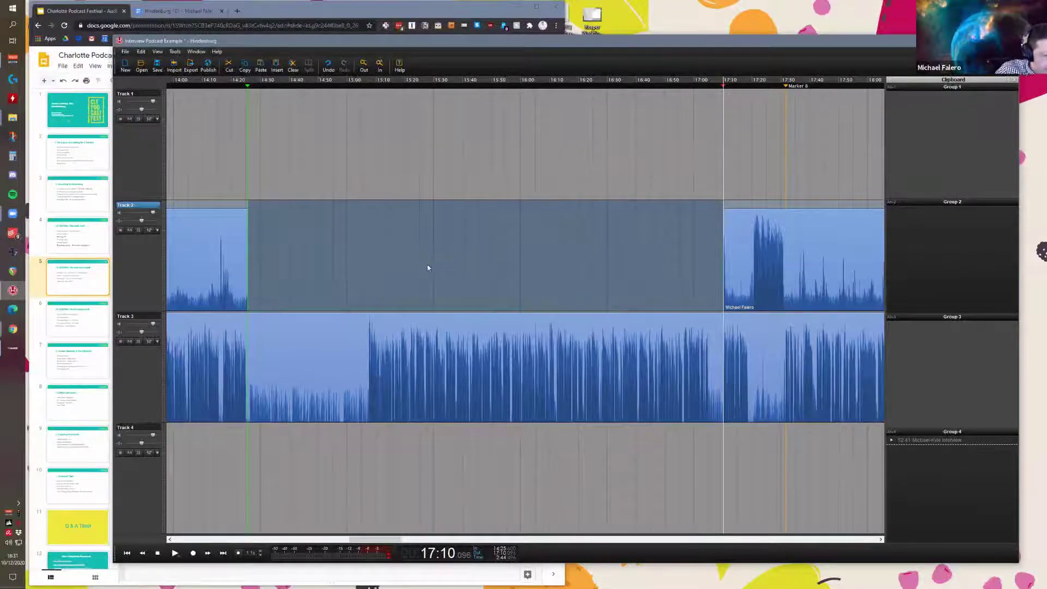
{"action": "key", "text": "ctrl+z"}
Step: Select about 14:25 to 17:19 on Track 3, clear that selection, and undo the Track 2 split
{"action": "left_click_drag", "start_coordinate": [248, 395], "coordinate": [752, 338]}
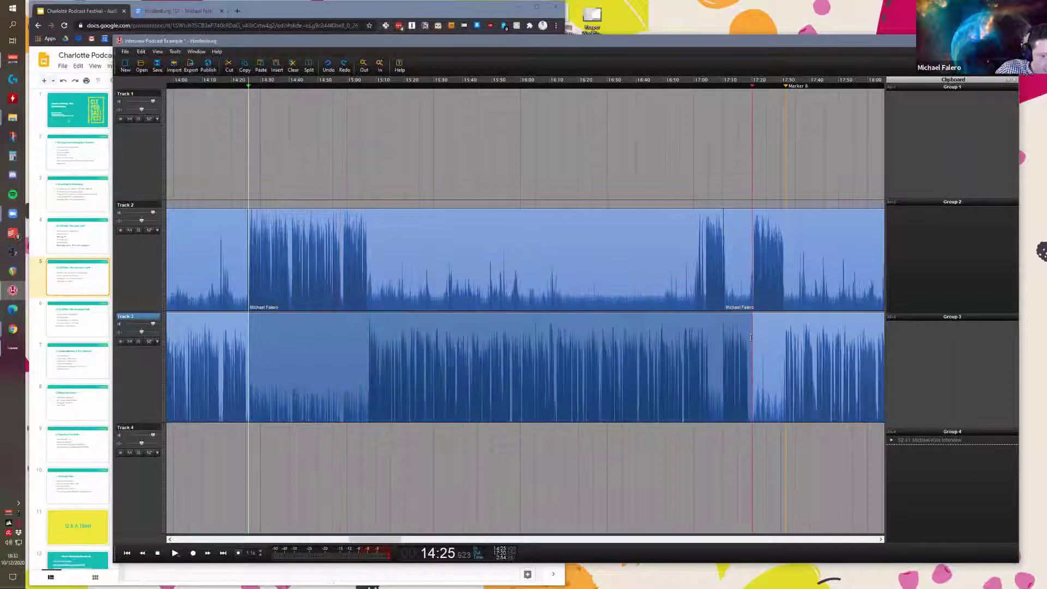
{"action": "left_click", "coordinate": [254, 433]}
{"action": "key", "text": "ctrl+z"}
Step: Select the section from about 14:26 to 17:19 across Tracks 2 and 3
{"action": "left_click_drag", "start_coordinate": [249, 389], "coordinate": [505, 369]}
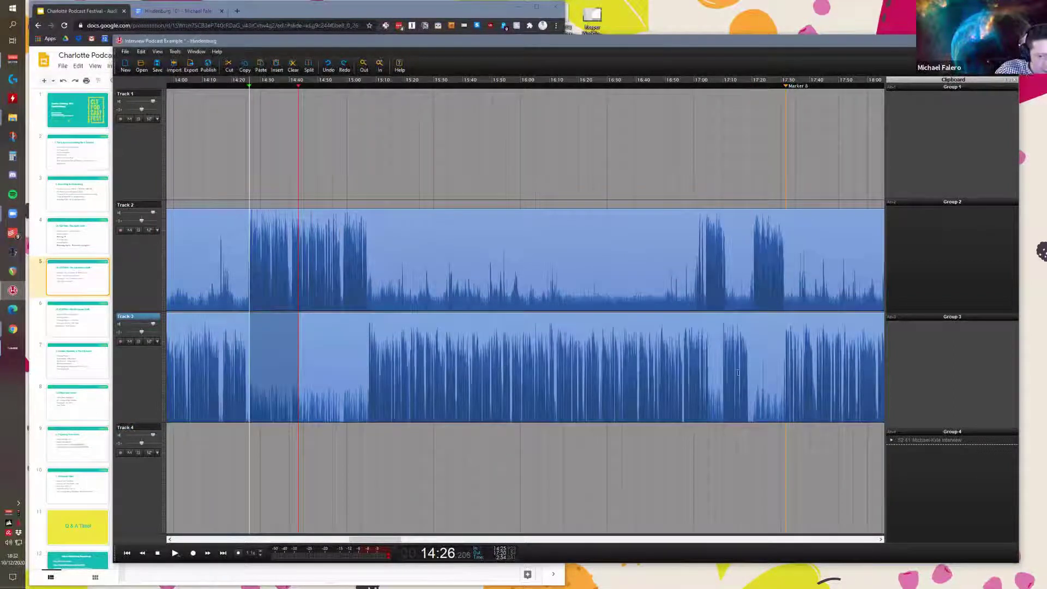
{"action": "left_click", "coordinate": [753, 373], "text": "shift"}
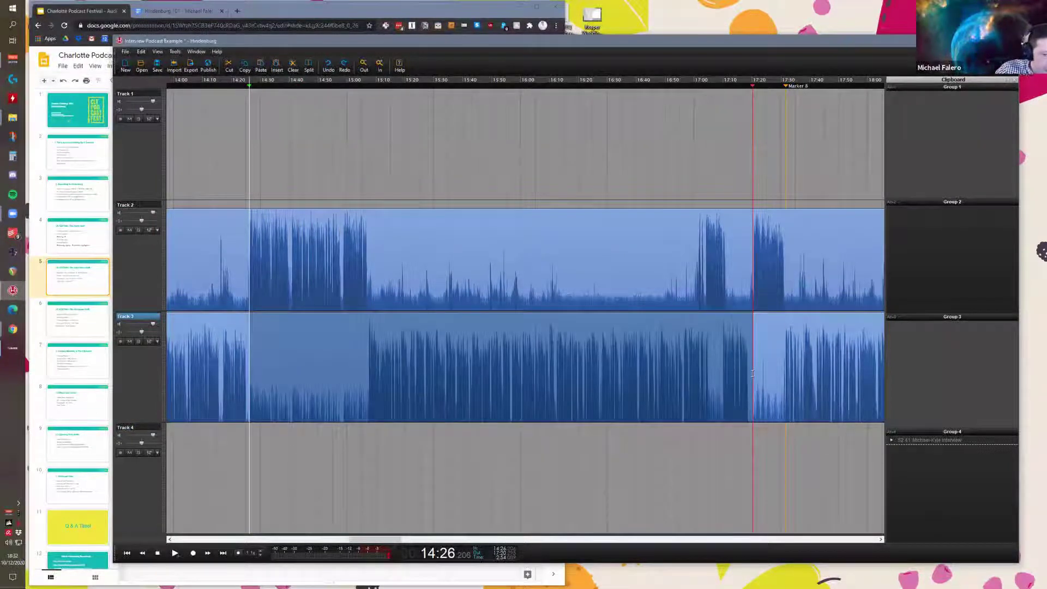
{"action": "left_click", "coordinate": [751, 373], "text": "shift"}
{"action": "left_click", "coordinate": [750, 349], "text": "shift"}
{"action": "left_click", "coordinate": [749, 330], "text": "shift"}
{"action": "left_click", "coordinate": [747, 293], "text": "shift"}
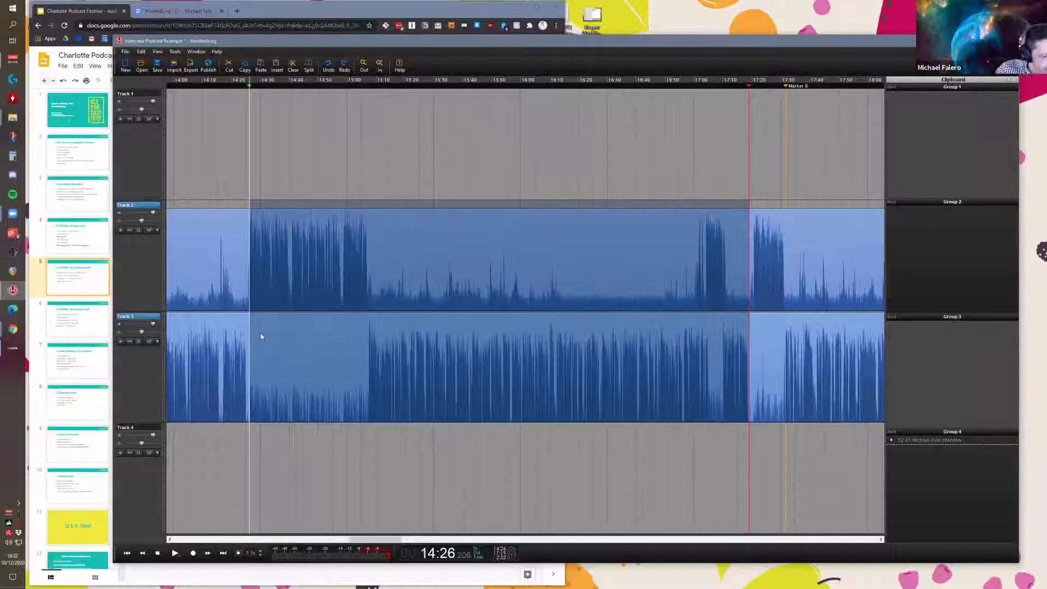
Step: Ripple-delete the selected section from Tracks 2 and 3, then undo the deletion
{"action": "key", "text": "Delete"}
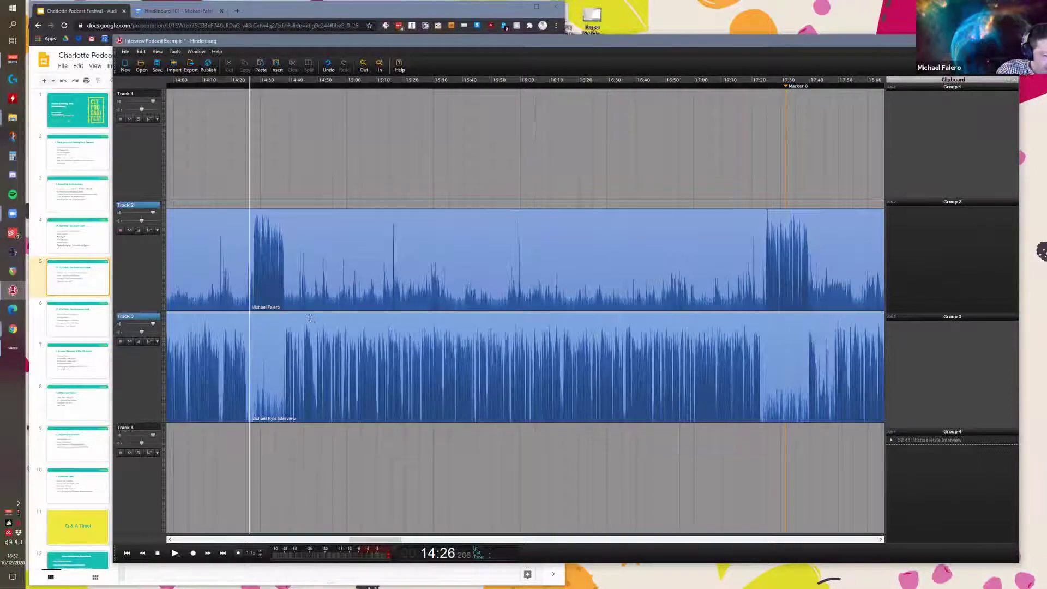
{"action": "key", "text": "ctrl+z"}
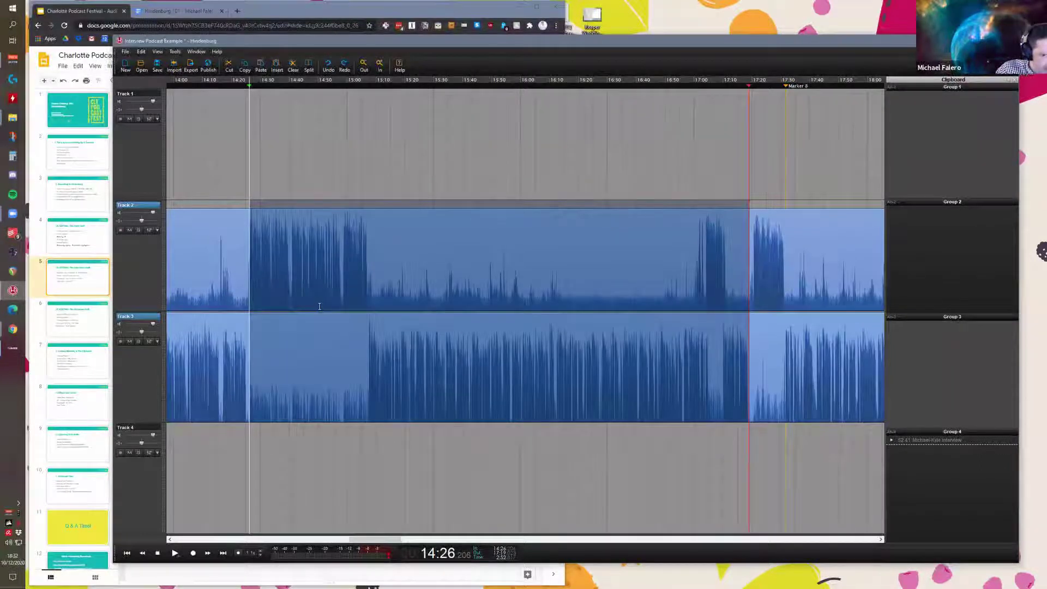
Step: Split and delete the selected section on Tracks 2 and 3, close the gap with the following clips, and undo these edits
{"action": "key", "text": "ctrl+b"}
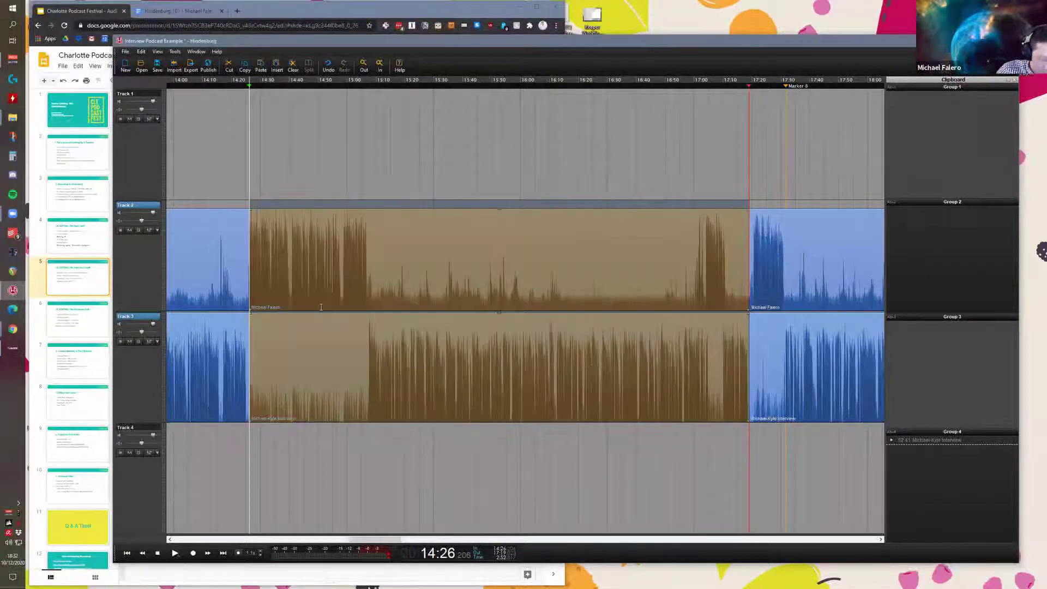
{"action": "key", "text": "Delete"}
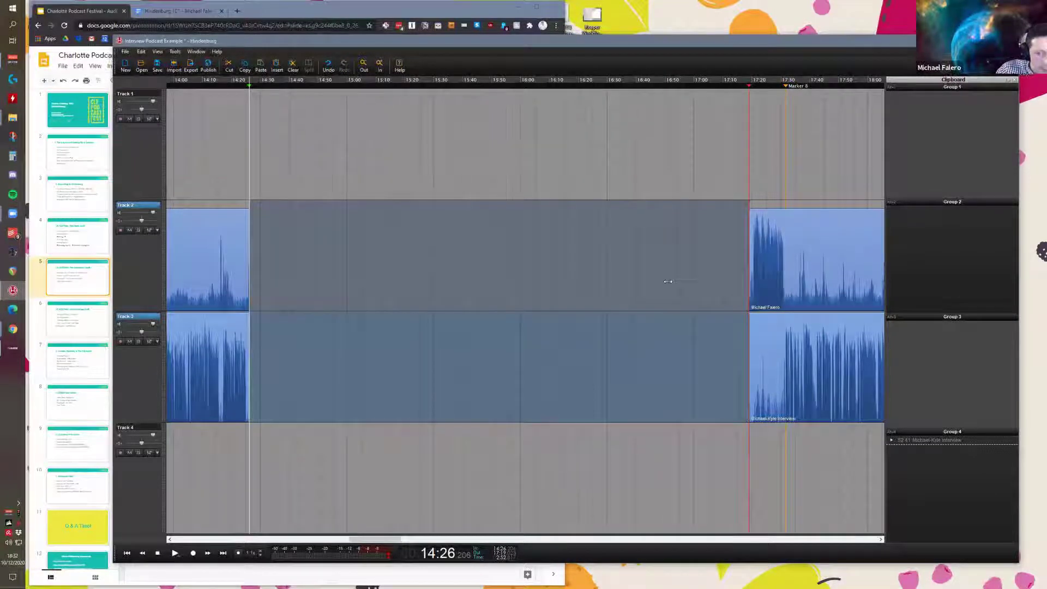
{"action": "left_click_drag", "start_coordinate": [772, 249], "coordinate": [253, 258]}
{"action": "key", "text": "ctrl+z"}
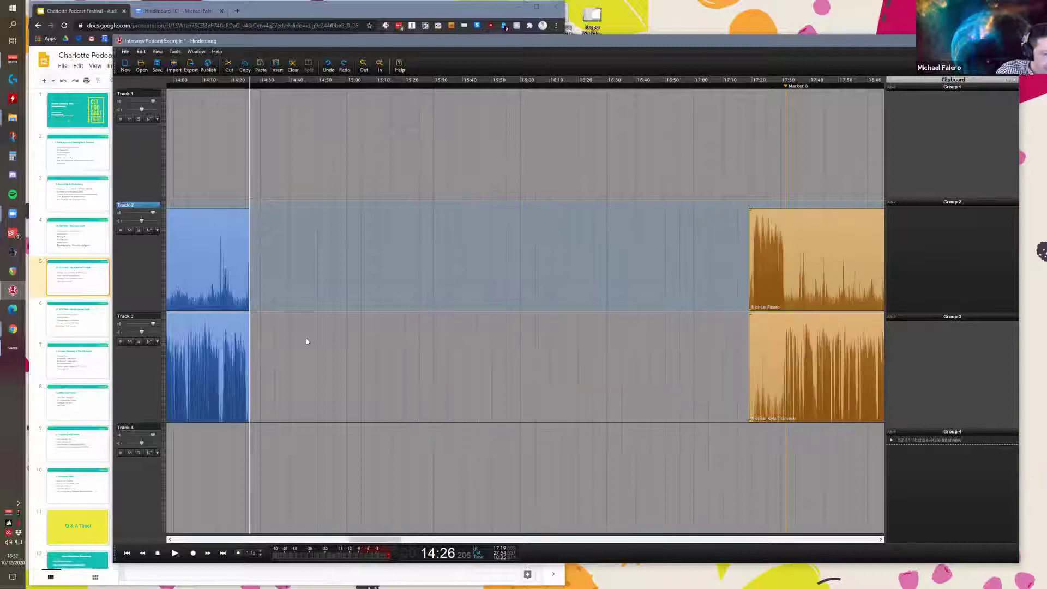
{"action": "left_click", "coordinate": [246, 428]}
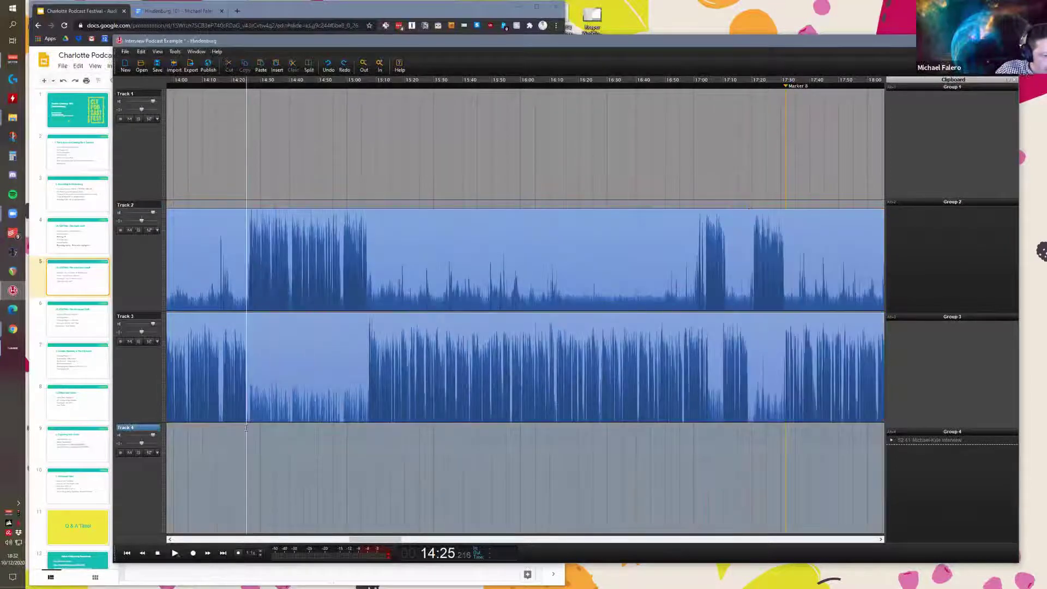
Step: Reselect about 14:25 to 17:19 on Tracks 2 and 3, then place the cursor on Track 4 at about 15:41
{"action": "left_click_drag", "start_coordinate": [248, 415], "coordinate": [298, 407]}
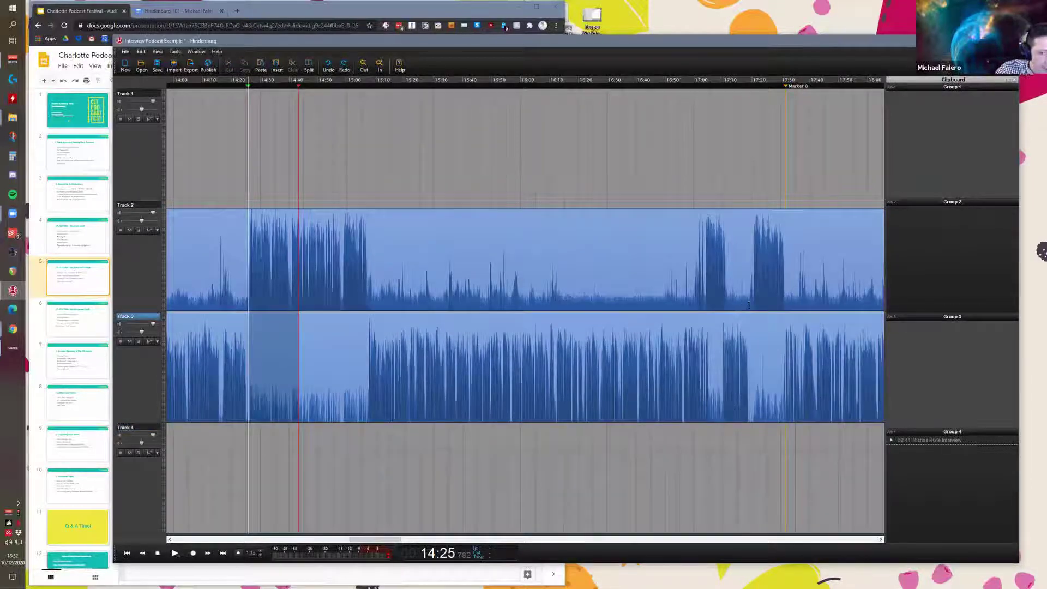
{"action": "left_click", "coordinate": [749, 305], "text": "shift"}
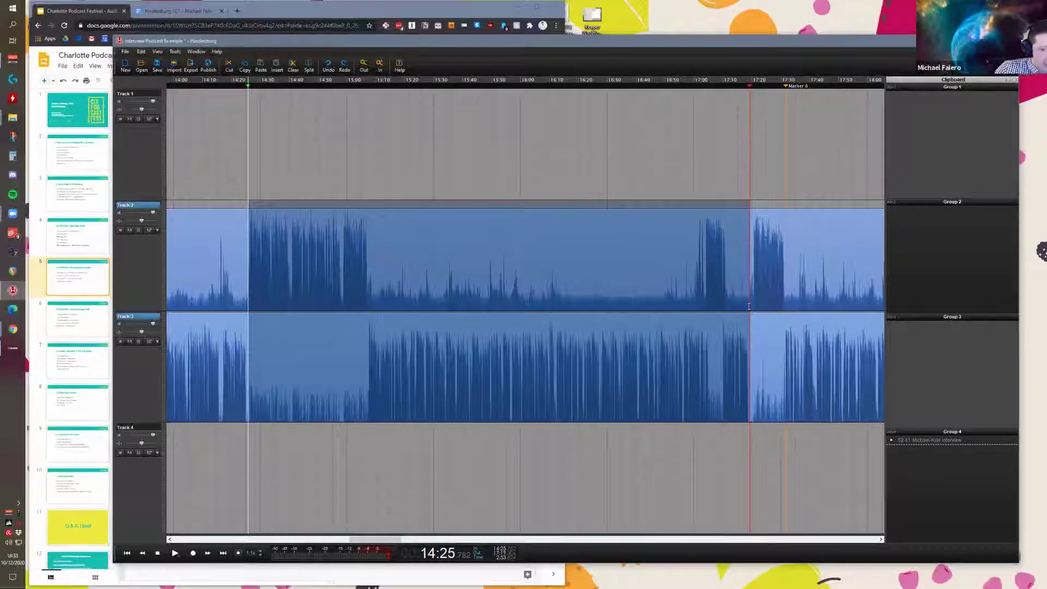
{"action": "left_click", "coordinate": [467, 458]}
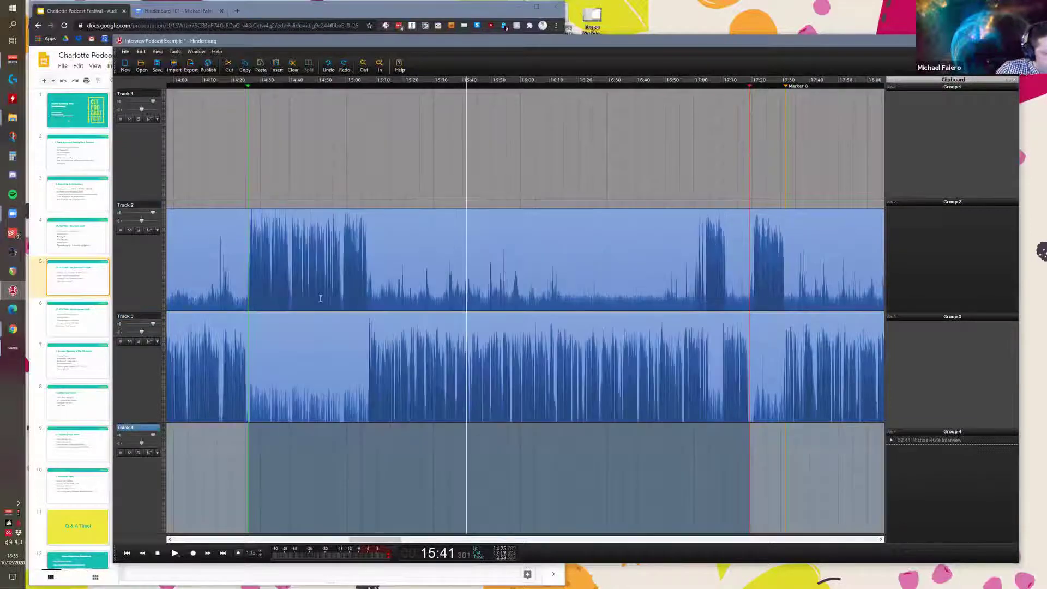
Step: Ripple-delete the speech from about 14:25 to 15:08 on Track 2 only, and select the Track 2 audio that follows
{"action": "left_click_drag", "start_coordinate": [249, 299], "coordinate": [371, 298]}
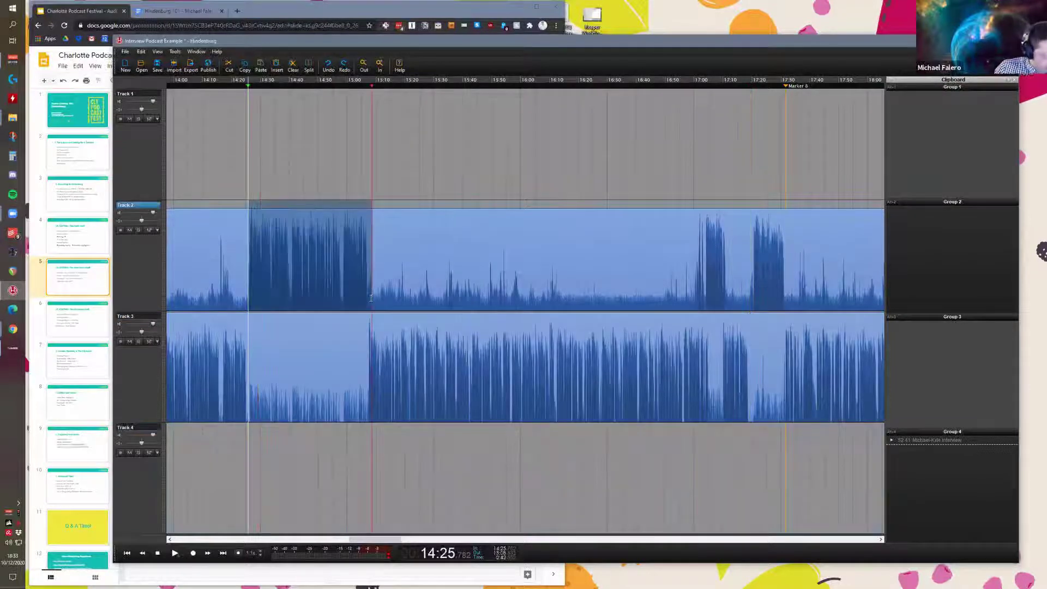
{"action": "key", "text": "Delete"}
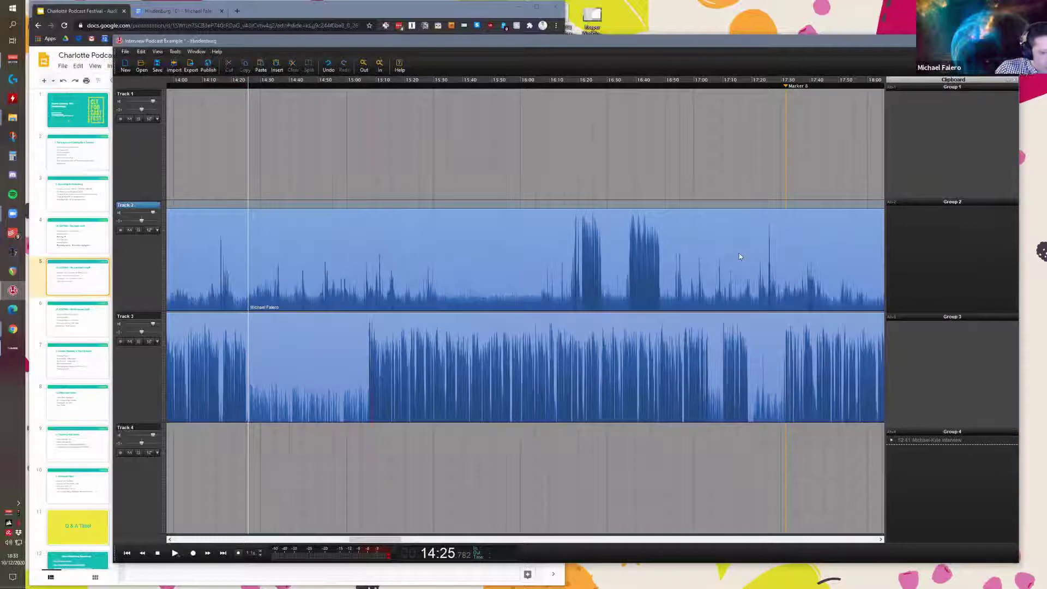
{"action": "key", "text": "shift+End"}
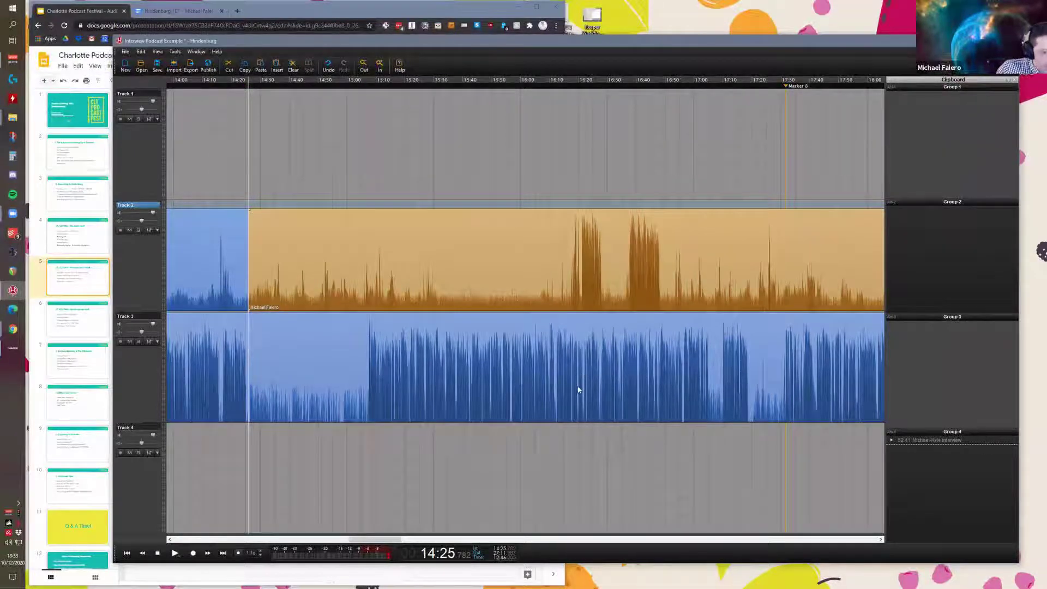
Step: Play the interview tracks from about 16:17 to 16:19, then undo the Track 2 ripple deletion
{"action": "left_click", "coordinate": [568, 423]}
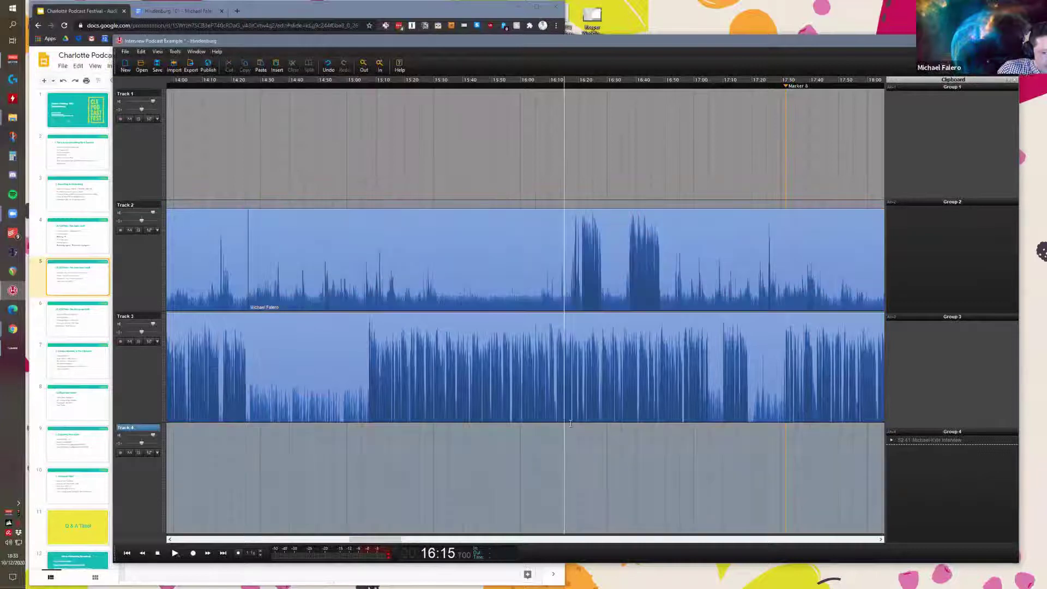
{"action": "left_click", "coordinate": [572, 423]}
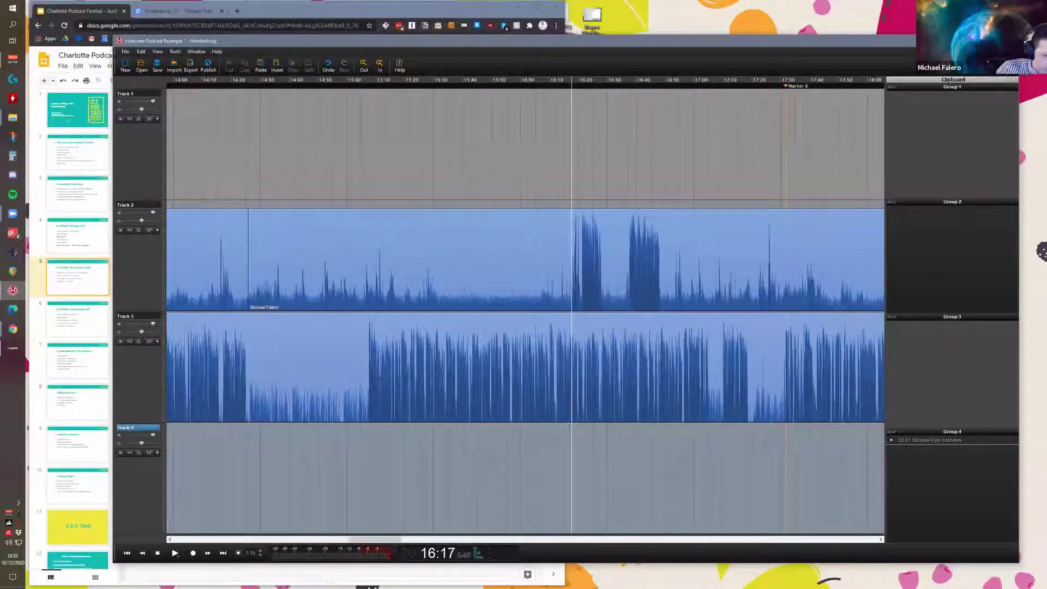
{"action": "key", "text": "space"}
{"action": "key", "text": "space"}
{"action": "key", "text": "ctrl+z"}
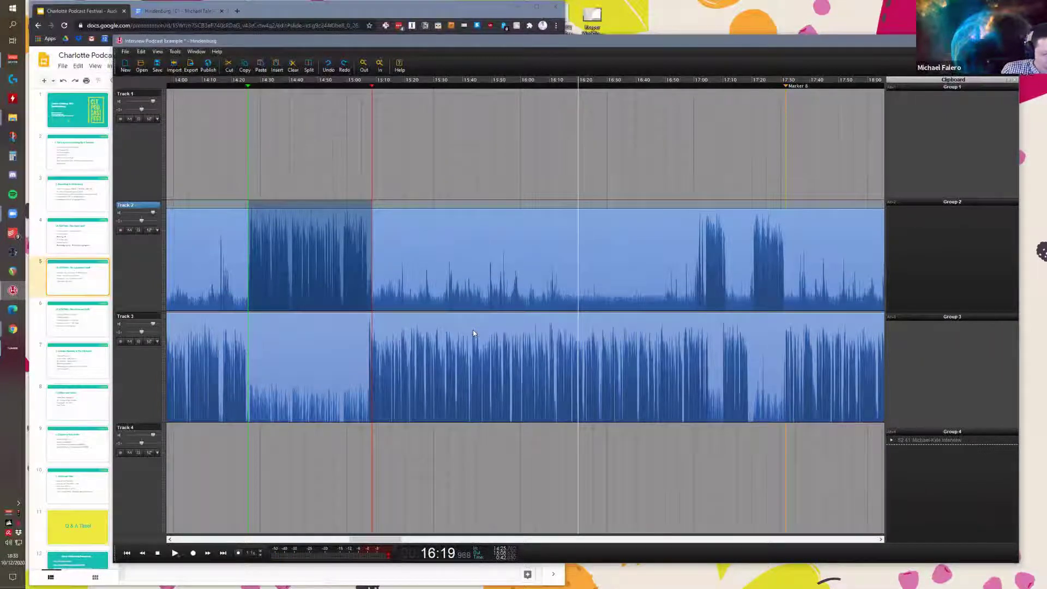
Step: Extend the selection to Tracks 2, 3 and 4, covering about 14:26 to 17:30
{"action": "left_click", "coordinate": [750, 121], "text": "shift"}
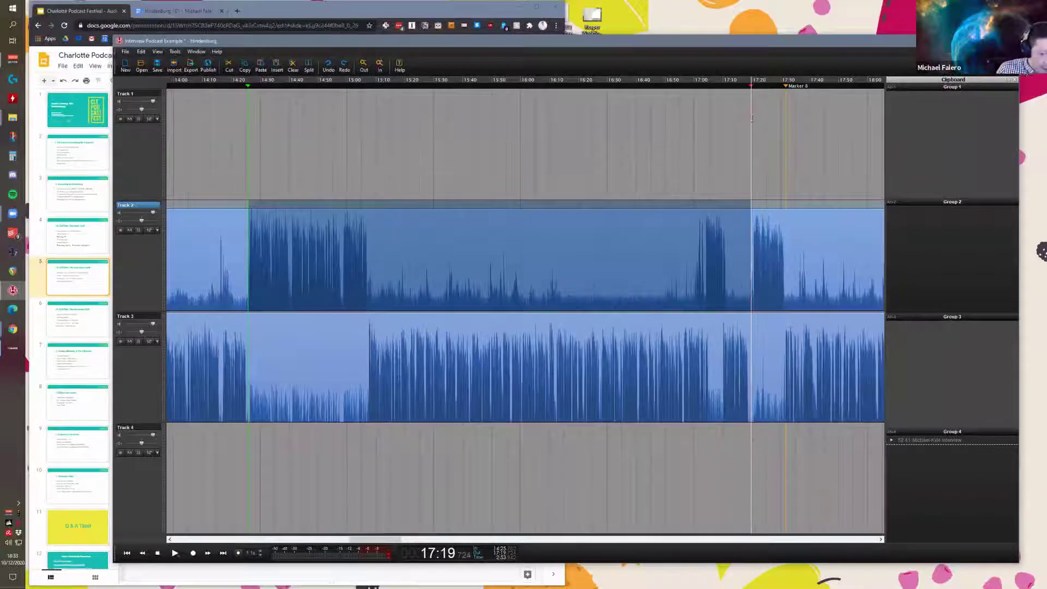
{"action": "key", "text": "shift+Down"}
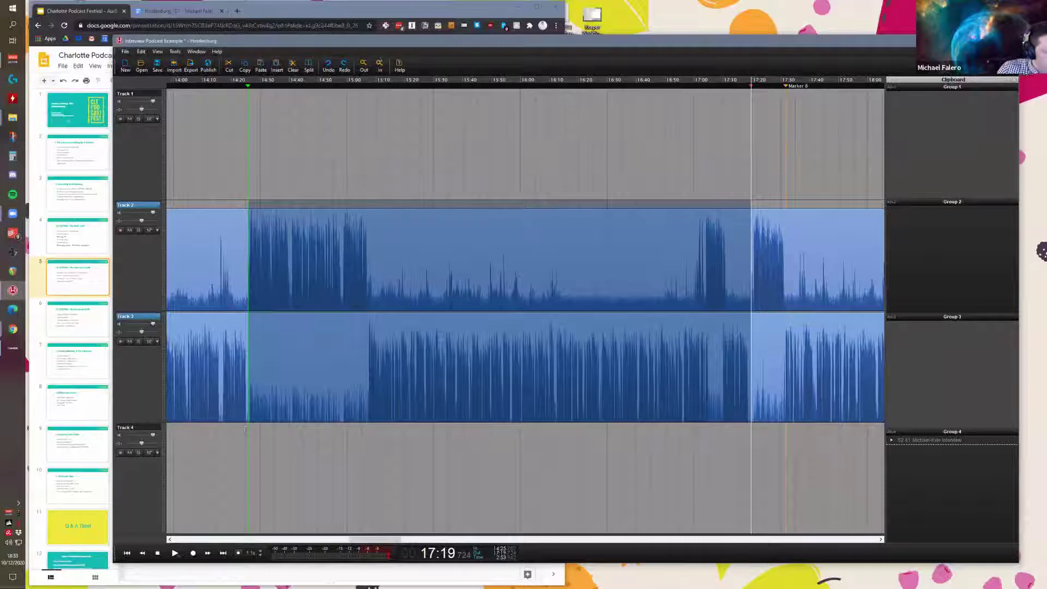
{"action": "mouse_move", "coordinate": [250, 462]}
{"action": "left_mouse_down"}
{"action": "mouse_move", "coordinate": [782, 462]}
{"action": "mouse_move", "coordinate": [785, 479]}
{"action": "left_mouse_up"}
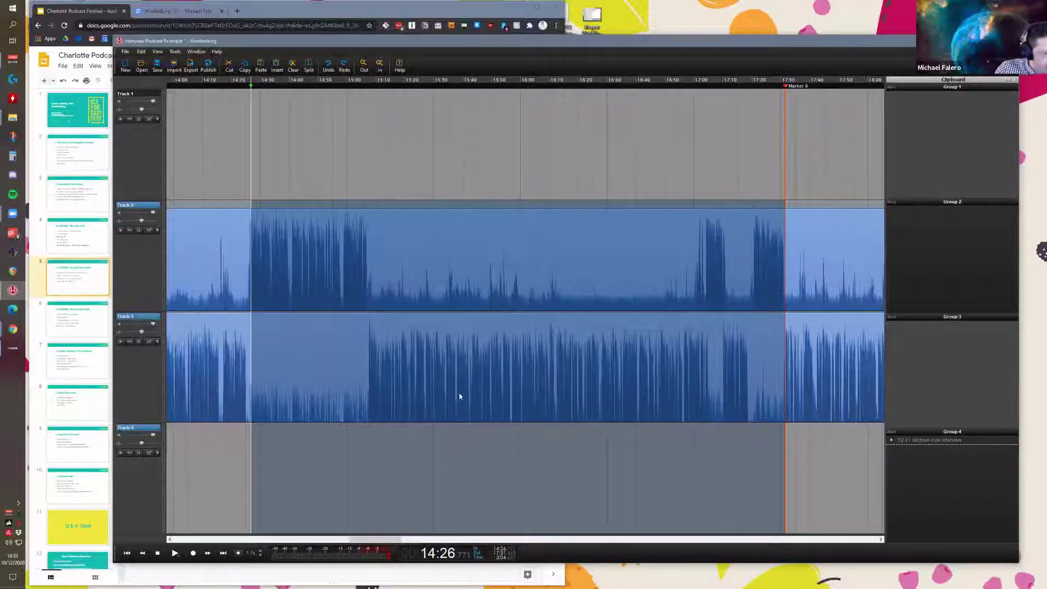
Step: Examine the interview timeline before and after the selected range to survey where the two speakers alternate
{"action": "scroll", "coordinate": [381, 363], "scroll_direction": "down", "scroll_amount": 2}
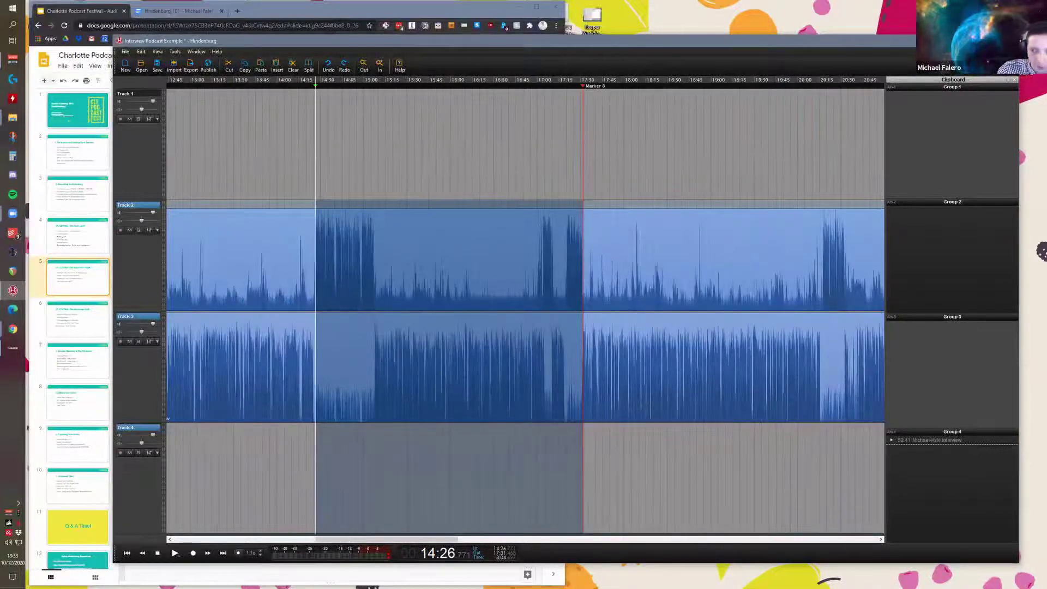
{"action": "scroll", "coordinate": [384, 362], "scroll_direction": "down", "scroll_amount": 2}
{"action": "key", "text": "alt+Tab"}
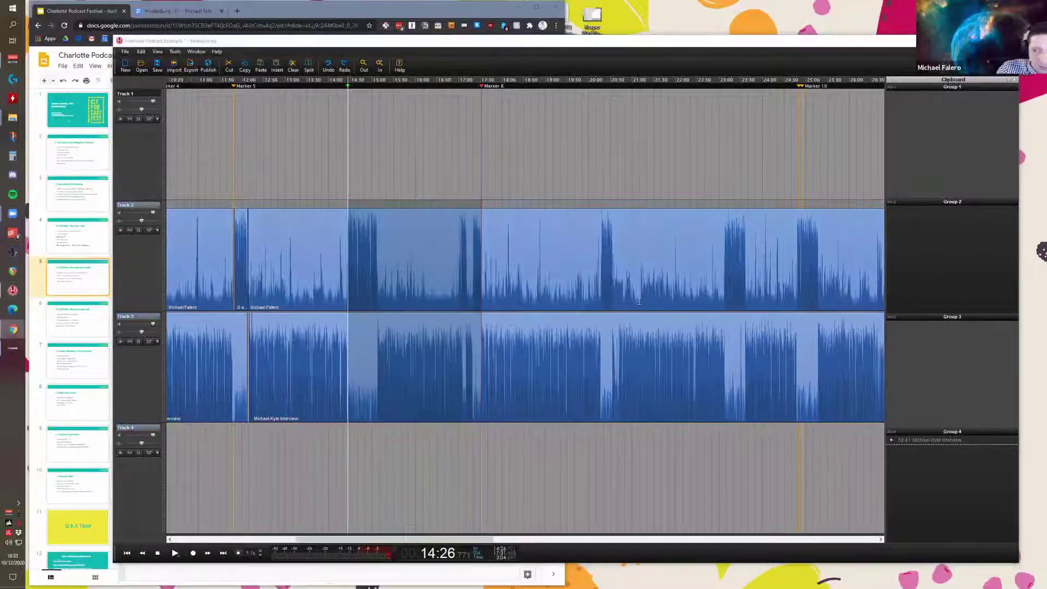
{"action": "scroll", "coordinate": [444, 319], "scroll_direction": "down", "scroll_amount": 2}
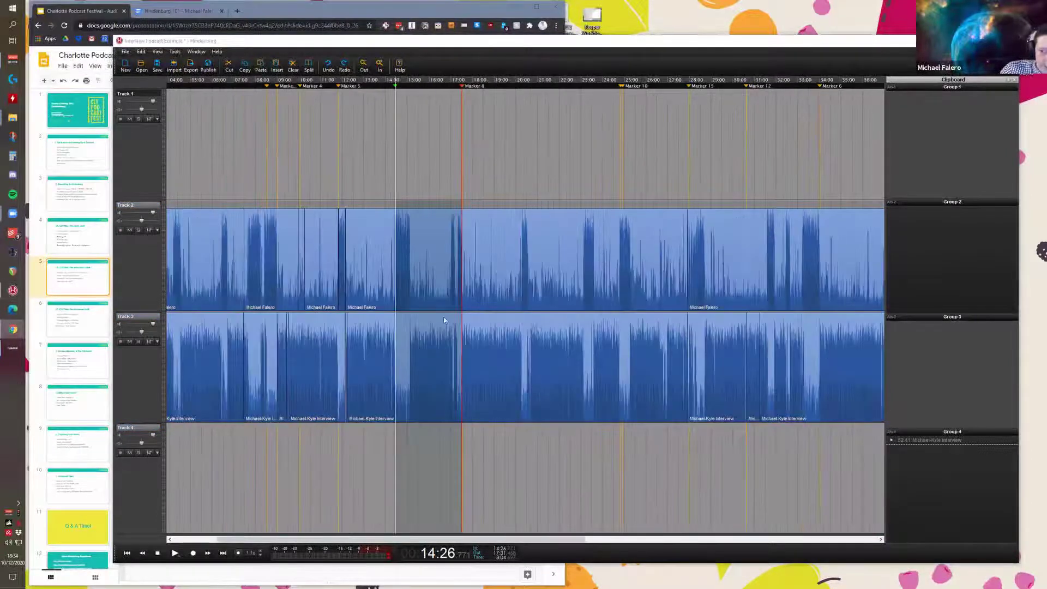
{"action": "scroll", "coordinate": [391, 338], "scroll_direction": "down", "scroll_amount": 3}
{"action": "scroll", "coordinate": [371, 339], "scroll_direction": "up", "scroll_amount": 1}
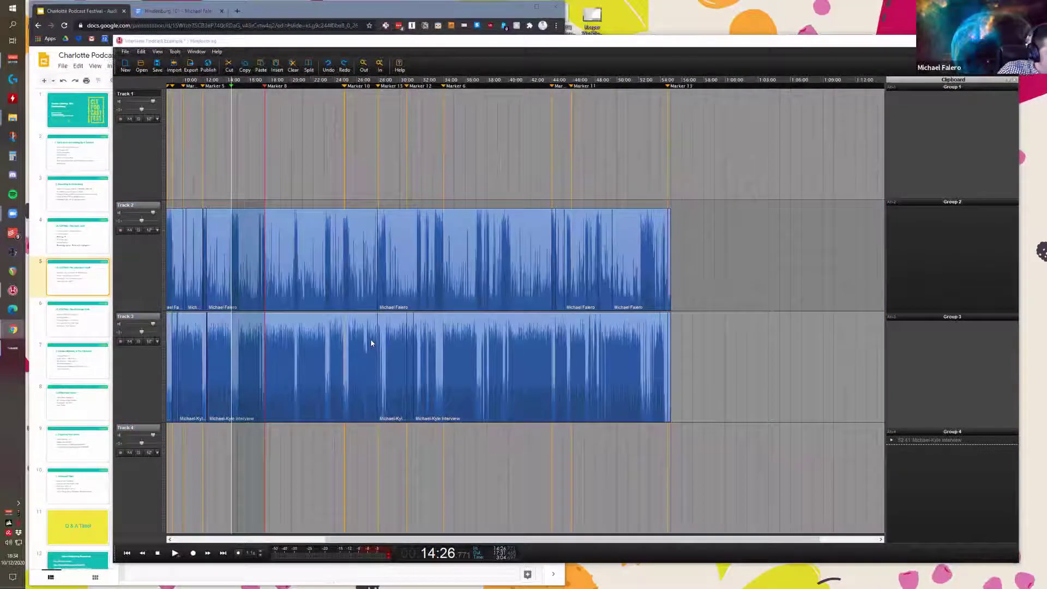
{"action": "scroll", "coordinate": [393, 344], "scroll_direction": "up", "scroll_amount": 2}
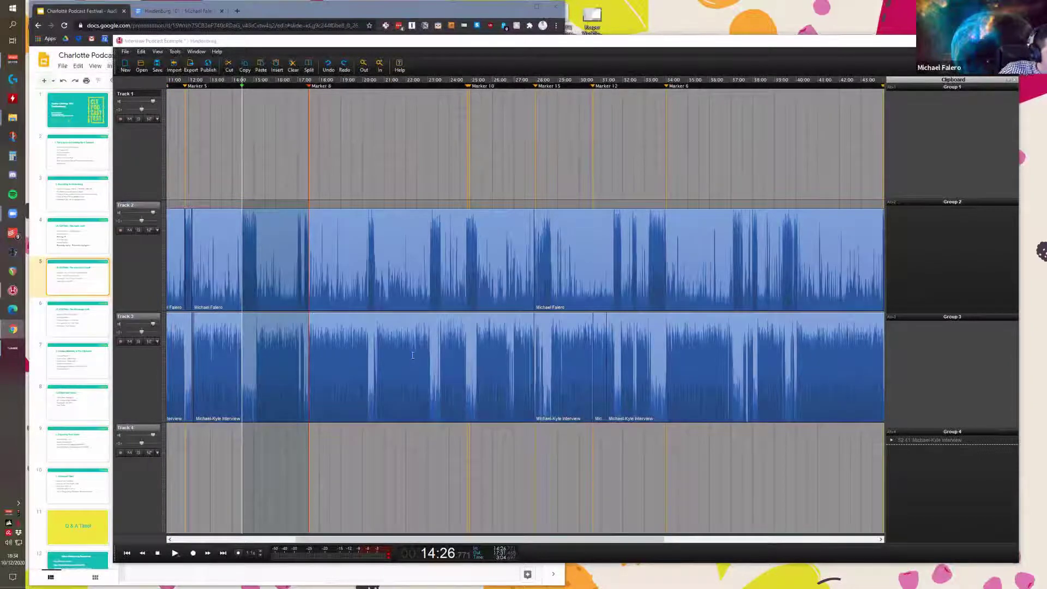
{"action": "scroll", "coordinate": [373, 180], "scroll_direction": "left", "scroll_amount": 2}
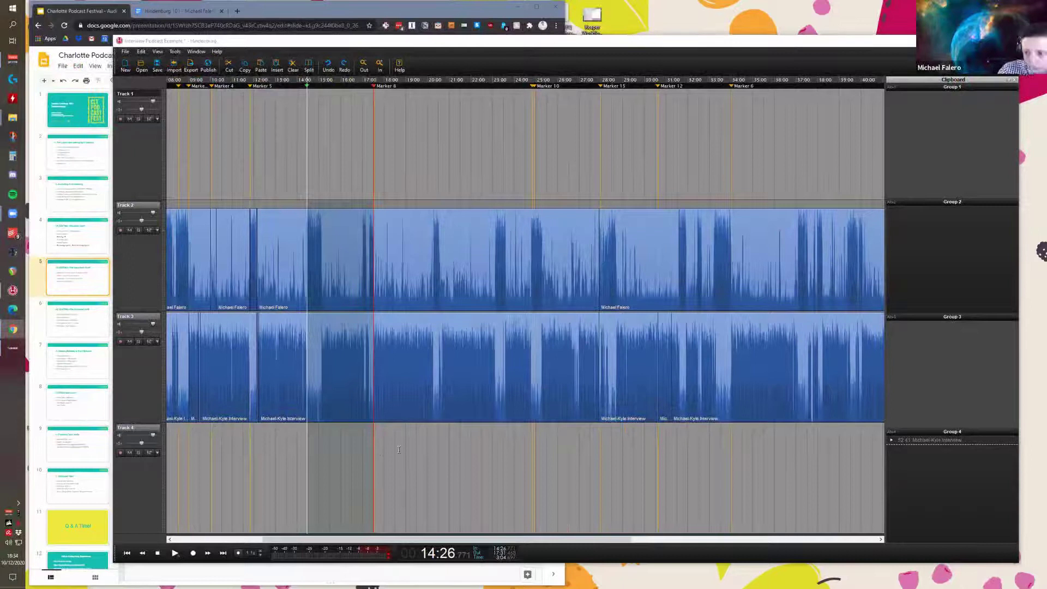
Step: Clear the range selection and place the cursor on Track 4 at about 17:18, then at about 17:29
{"action": "left_click", "coordinate": [366, 449]}
{"action": "scroll", "coordinate": [366, 448], "scroll_direction": "up", "scroll_amount": 6}
{"action": "left_click", "coordinate": [402, 443]}
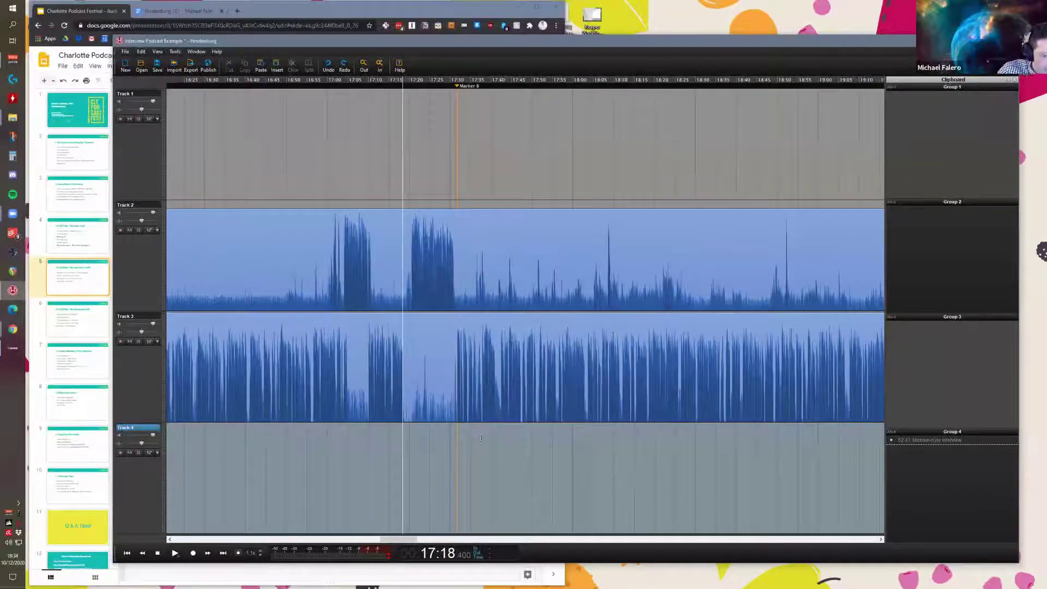
{"action": "scroll", "coordinate": [475, 438], "scroll_direction": "up", "scroll_amount": 2}
{"action": "left_click", "coordinate": [474, 438]}
{"action": "left_click", "coordinate": [488, 438]}
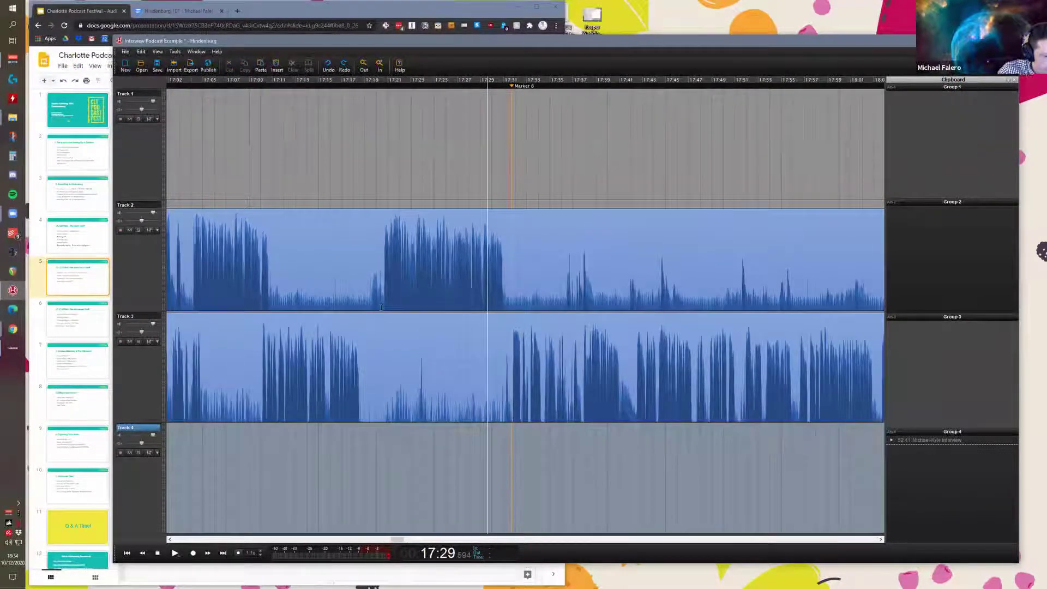
Step: Play the speech on Track 2 from about 17:20, then the other speaker's reply from about 17:31
{"action": "left_click", "coordinate": [382, 306]}
{"action": "key", "text": "space"}
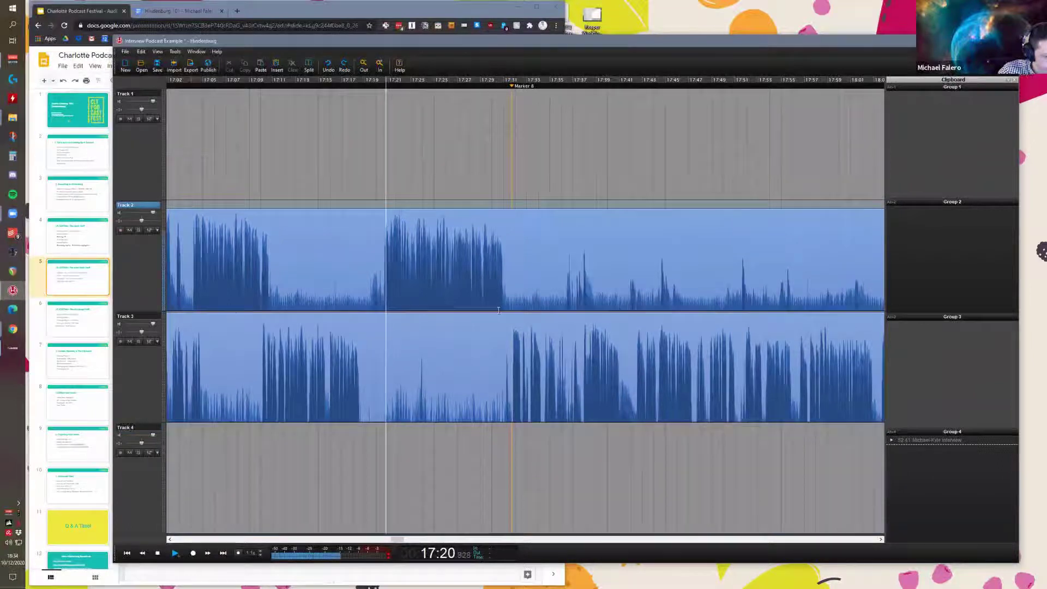
{"action": "key", "text": "space"}
{"action": "left_click", "coordinate": [505, 428]}
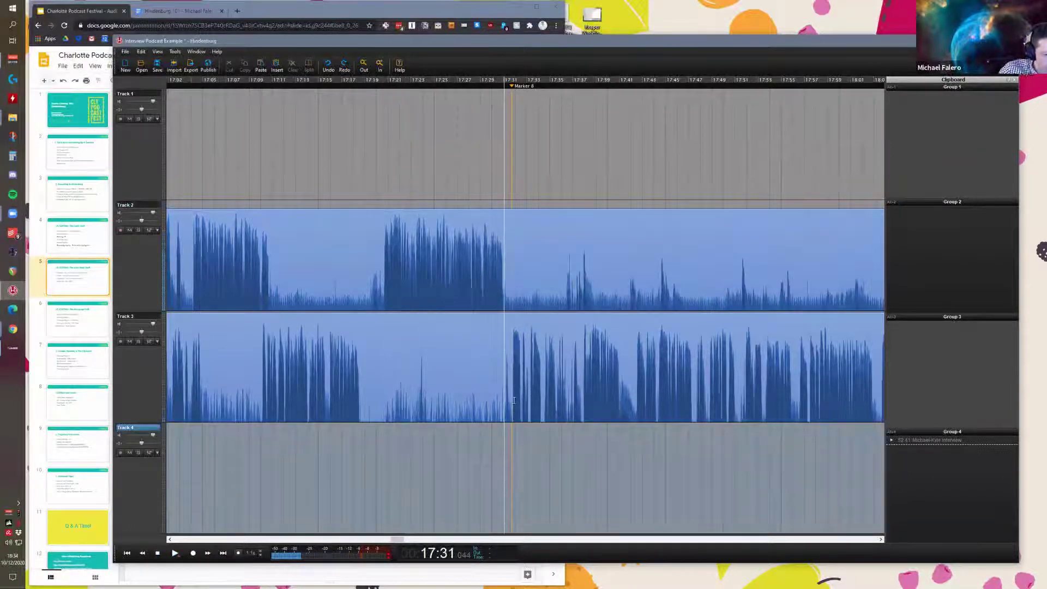
{"action": "key", "text": "space"}
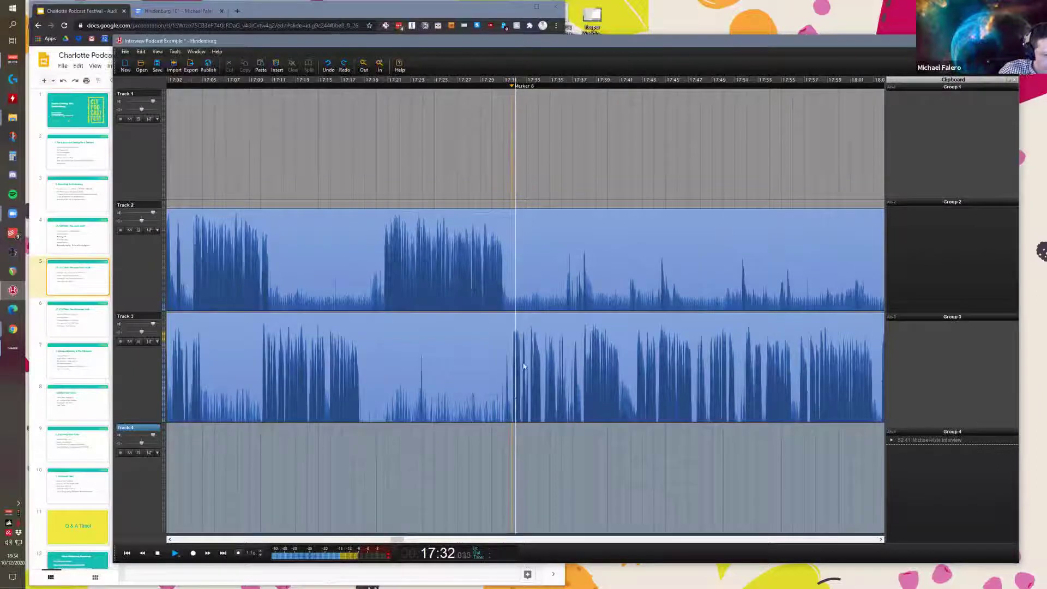
{"action": "key", "text": "space"}
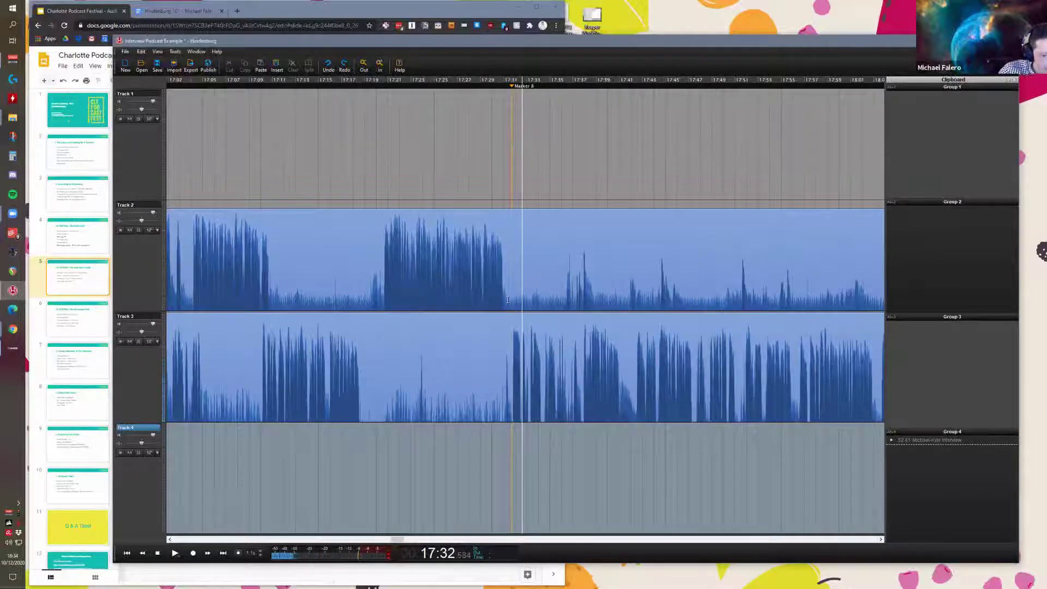
Step: Split off the quiet section from about 17:31 to 17:47 on Track 2 and delete it, leaving a gap
{"action": "left_click_drag", "start_coordinate": [509, 285], "coordinate": [696, 284]}
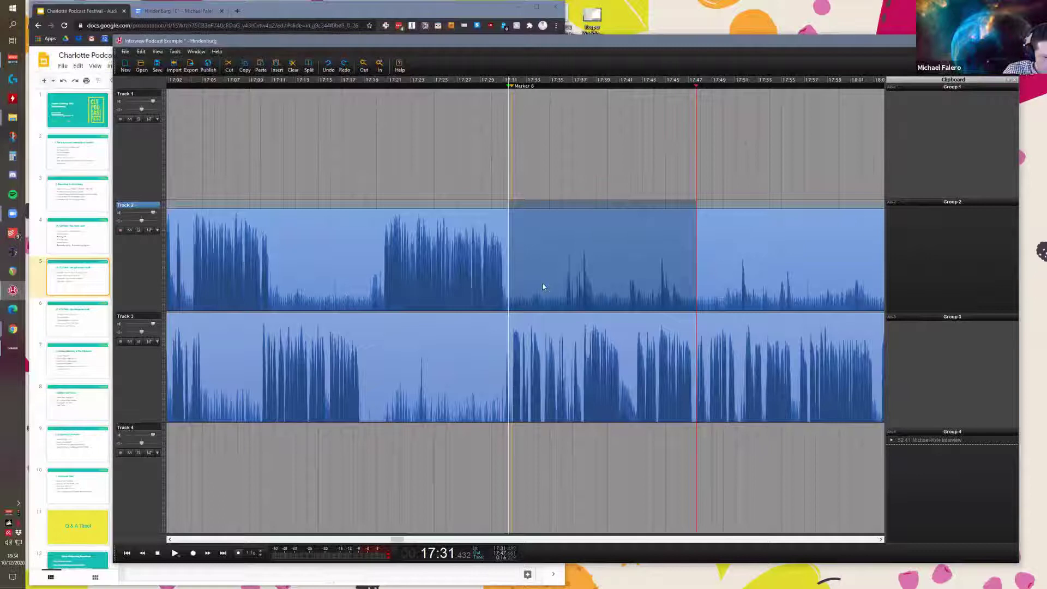
{"action": "key", "text": "s"}
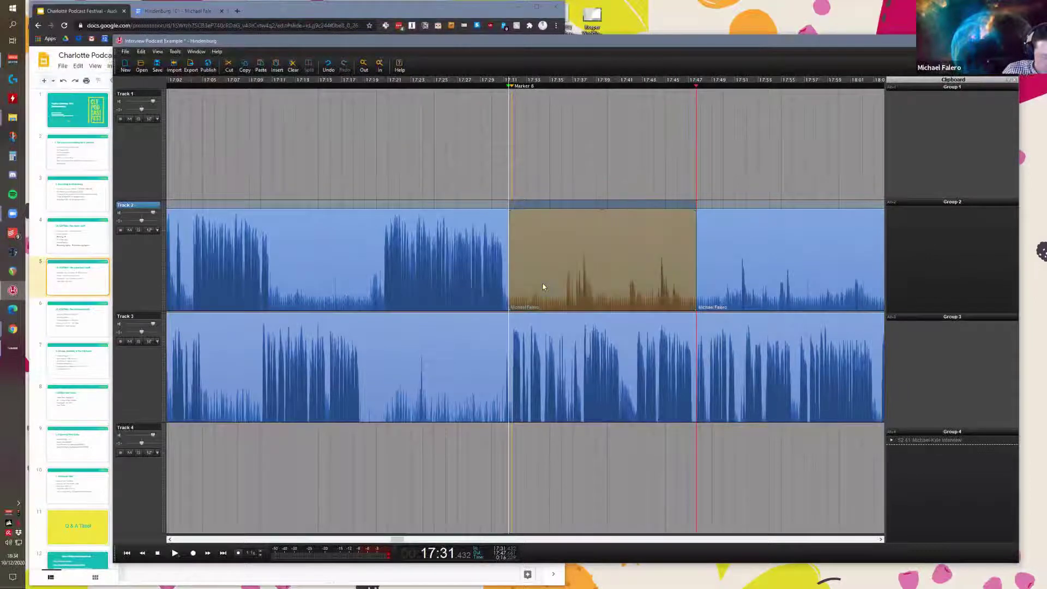
{"action": "key", "text": "Delete"}
{"action": "key", "text": "Right"}
{"action": "key", "text": "Left"}
Step: Extend the end of the Track 2 clip before the gap to about 17:32
{"action": "left_click", "coordinate": [507, 234]}
{"action": "left_click_drag", "start_coordinate": [515, 233], "coordinate": [524, 233]}
{"action": "scroll", "coordinate": [542, 233], "scroll_direction": "up", "scroll_amount": 1}
{"action": "scroll", "coordinate": [542, 234], "scroll_direction": "up", "scroll_amount": 1}
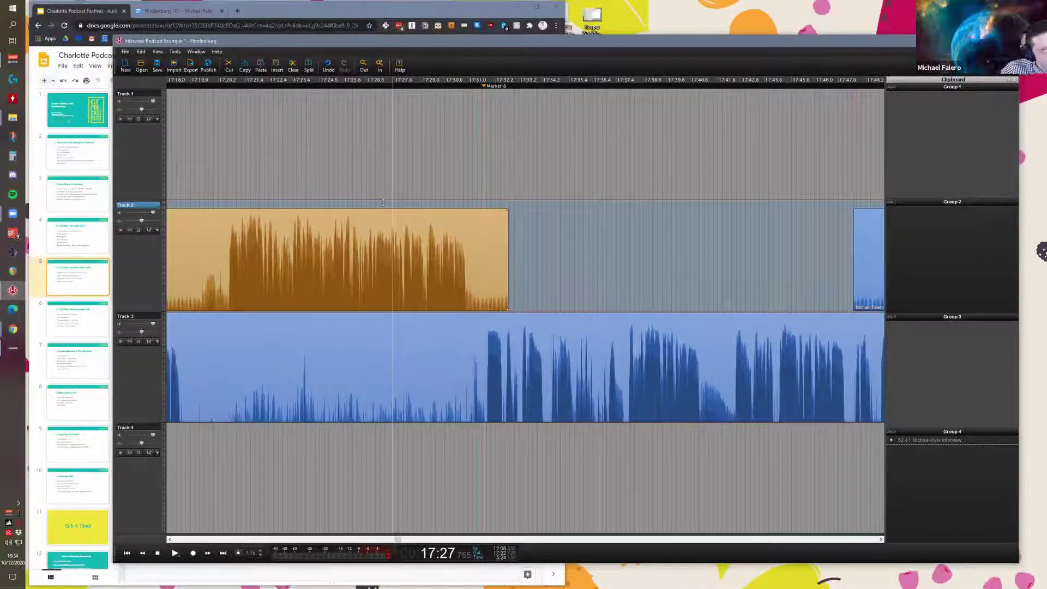
Step: Trim the end of the Track 2 clip back to about 17:31, just after the speech ends
{"action": "left_click_drag", "start_coordinate": [384, 203], "coordinate": [471, 202]}
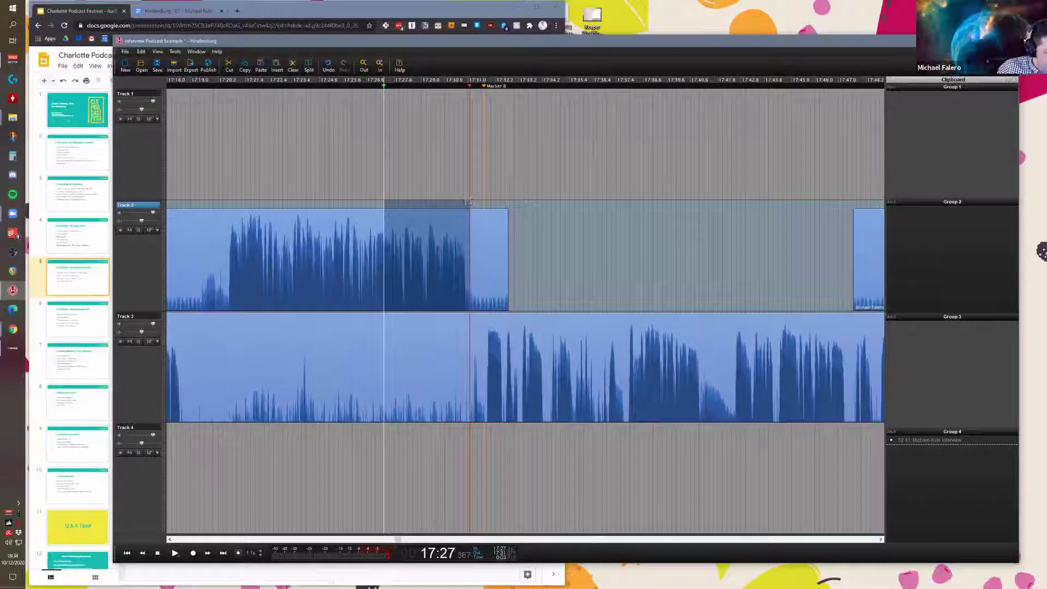
{"action": "left_click", "coordinate": [463, 204]}
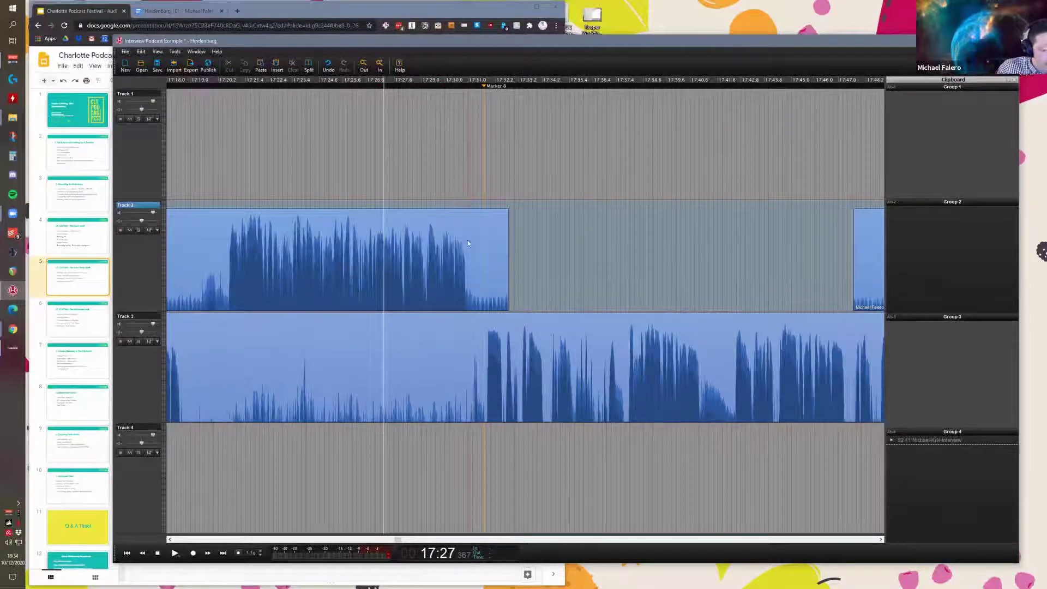
{"action": "left_click_drag", "start_coordinate": [508, 258], "coordinate": [483, 257]}
{"action": "left_click", "coordinate": [462, 189]}
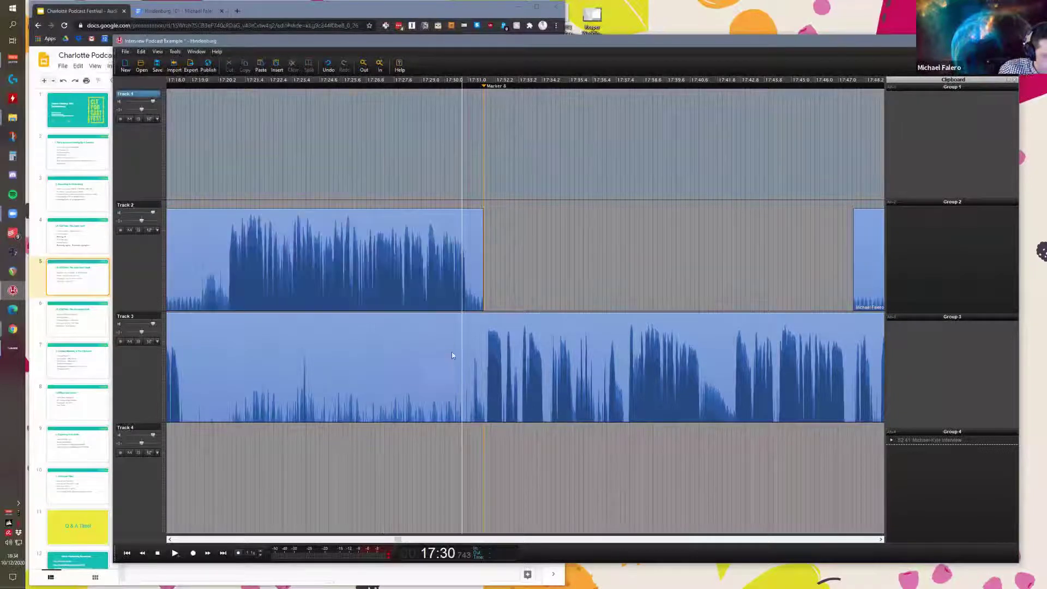
{"action": "left_click", "coordinate": [461, 455]}
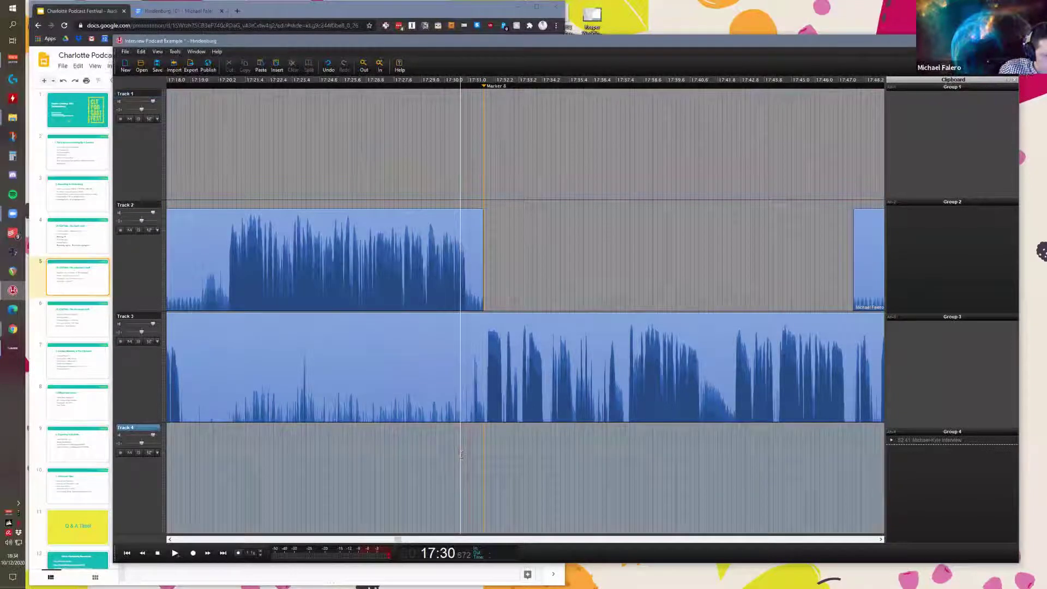
Step: Trim the end of the Track 2 clip into the speech, to about 17:29.6, and place the cursor at about 17:27
{"action": "left_click", "coordinate": [483, 262]}
{"action": "left_click_drag", "start_coordinate": [482, 262], "coordinate": [439, 263]}
{"action": "scroll", "coordinate": [402, 448], "scroll_direction": "up", "scroll_amount": 2}
{"action": "left_click", "coordinate": [371, 447]}
{"action": "left_click", "coordinate": [346, 203]}
{"action": "left_click_drag", "start_coordinate": [459, 230], "coordinate": [460, 229]}
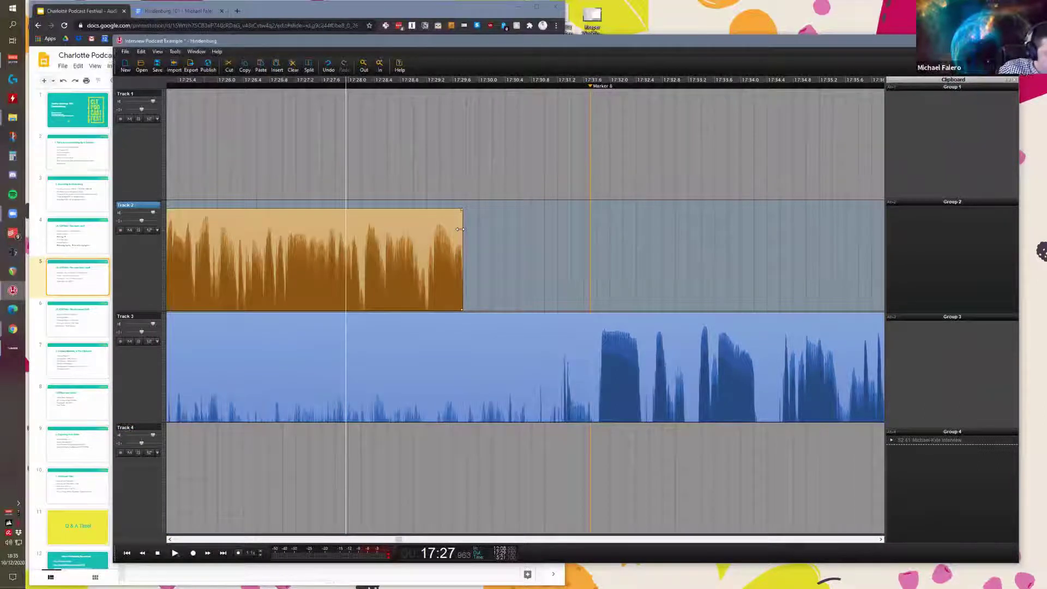
Step: Play Track 2 across the shortened clip end, then extend the clip's end back out to the marker at about 17:31
{"action": "key", "text": "space"}
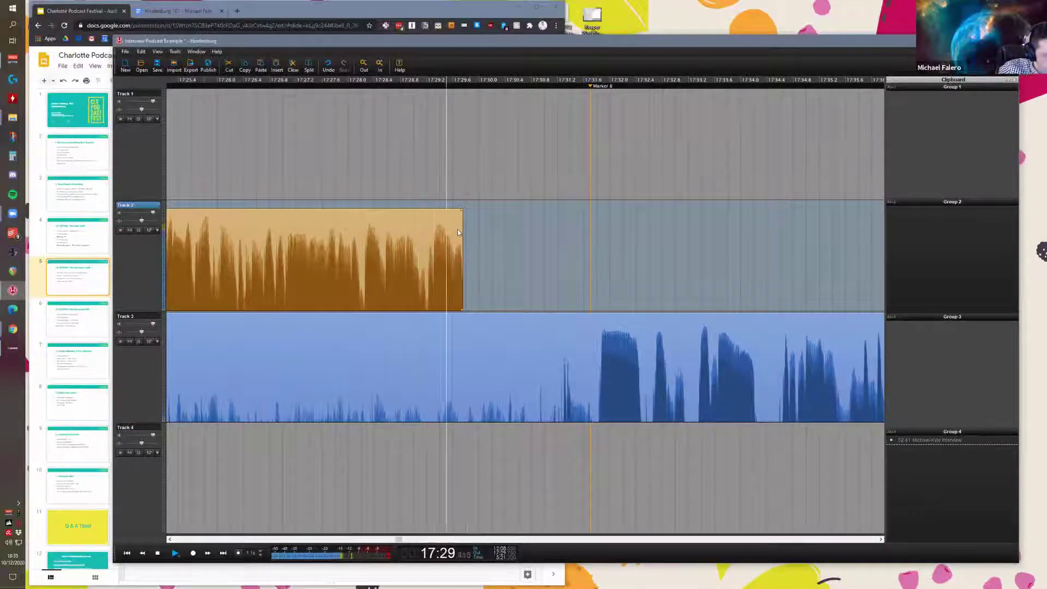
{"action": "key", "text": "space"}
{"action": "left_click_drag", "start_coordinate": [457, 238], "coordinate": [588, 235]}
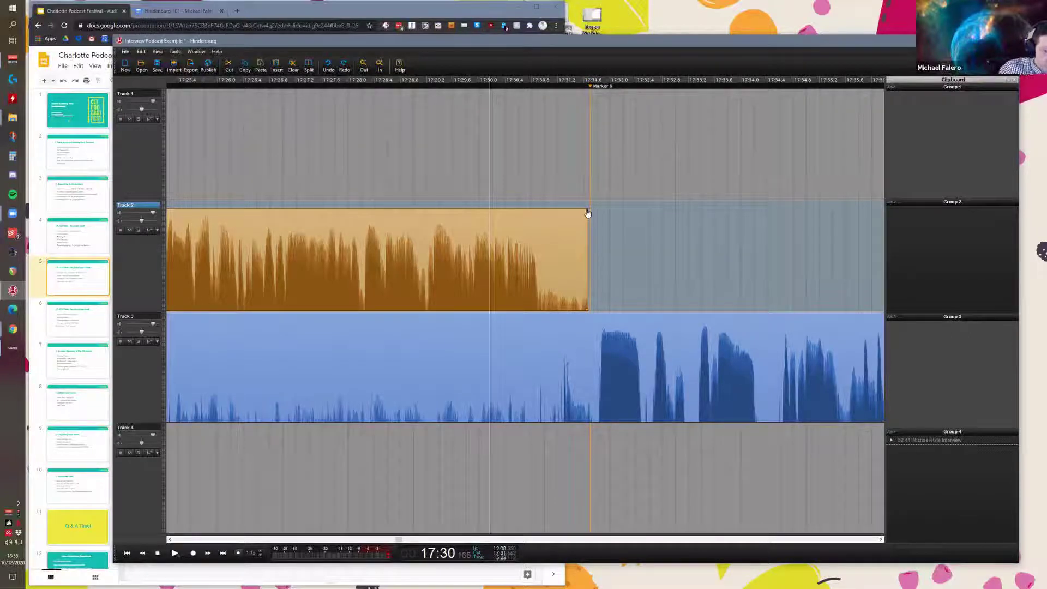
Step: Add a fade-out at the end of the Track 2 clip, from about 17:30 to the clip's end at about 17:31
{"action": "left_click", "coordinate": [622, 234]}
{"action": "left_click", "coordinate": [575, 240]}
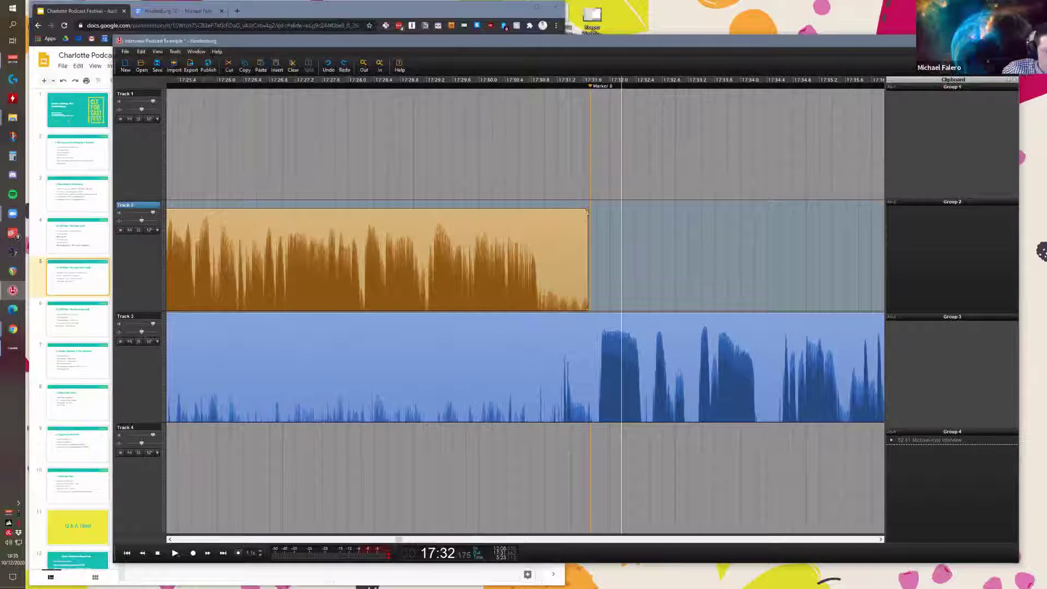
{"action": "left_click_drag", "start_coordinate": [588, 213], "coordinate": [537, 224]}
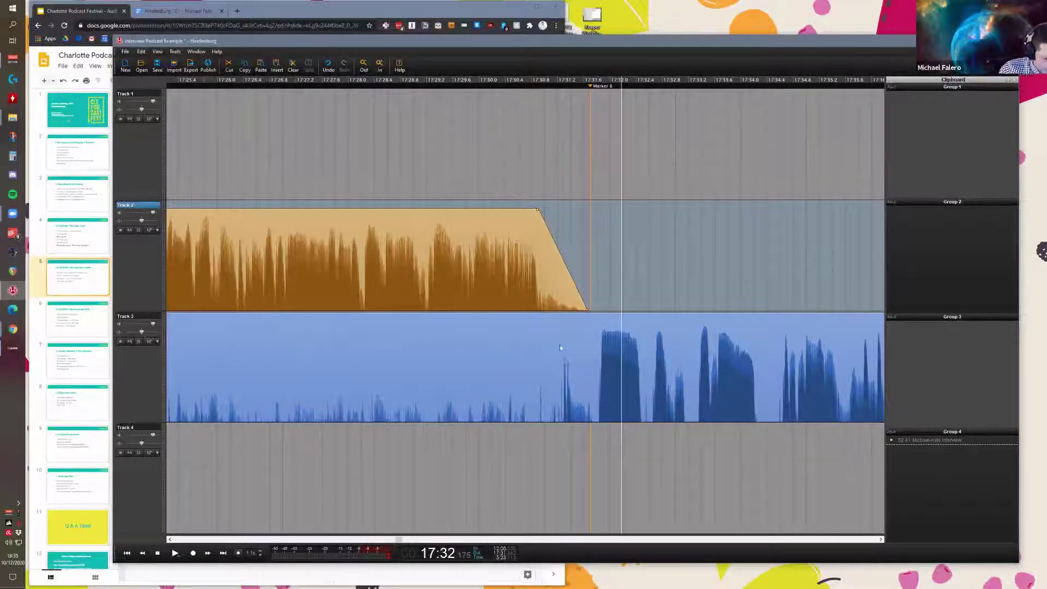
Step: Play across the fade-out on Track 2, then move the faded clip end slightly earlier
{"action": "left_click", "coordinate": [494, 192]}
{"action": "key", "text": "space"}
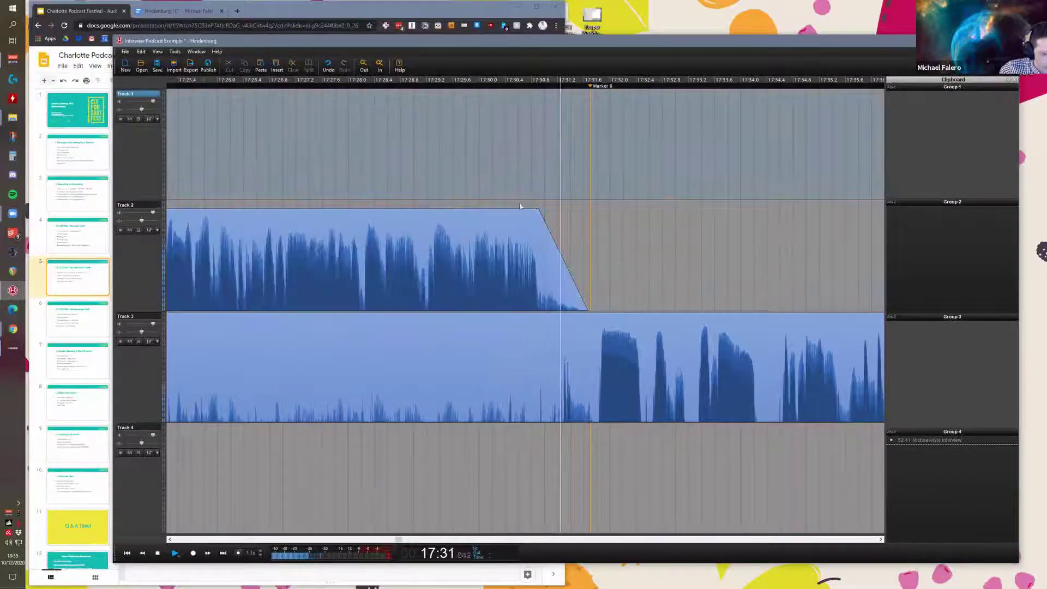
{"action": "left_click", "coordinate": [474, 235]}
{"action": "left_click", "coordinate": [517, 456]}
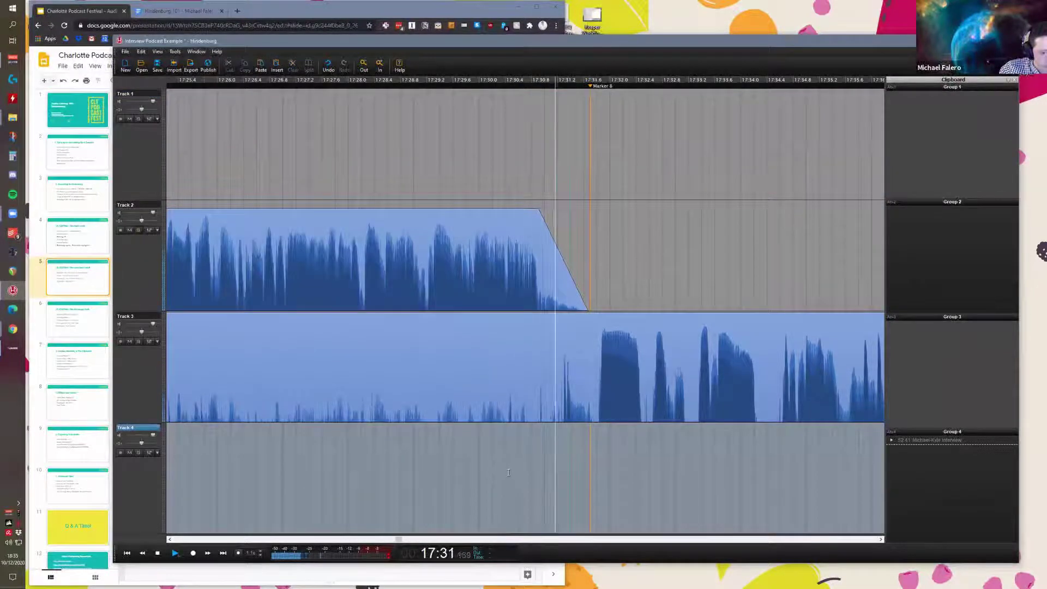
{"action": "left_click", "coordinate": [544, 218]}
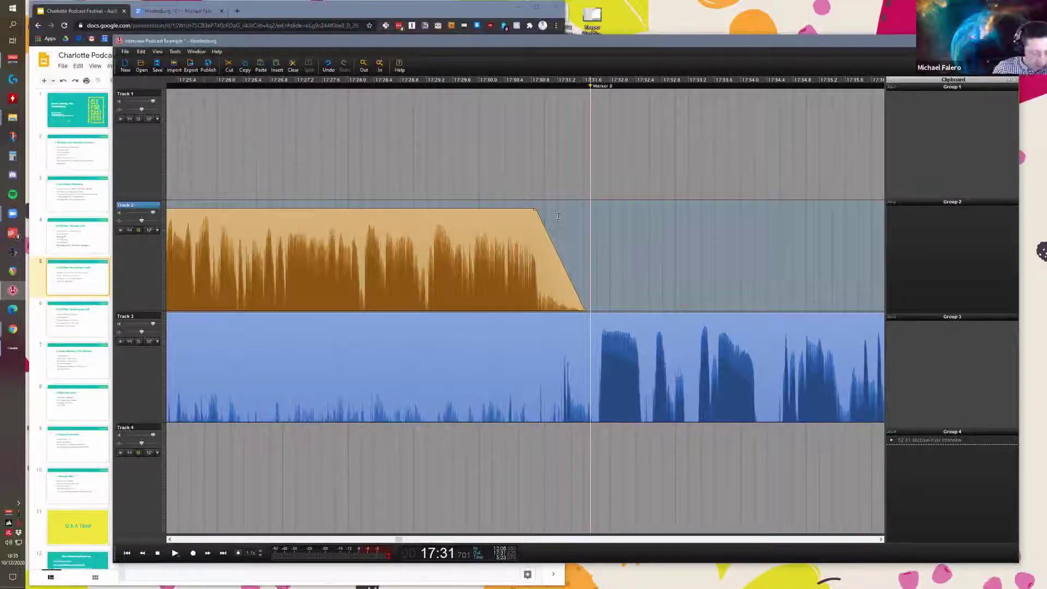
Step: Split Track 3 at about 17:31 and delete the quiet audio from about 17:29 up to the split
{"action": "left_click", "coordinate": [588, 398]}
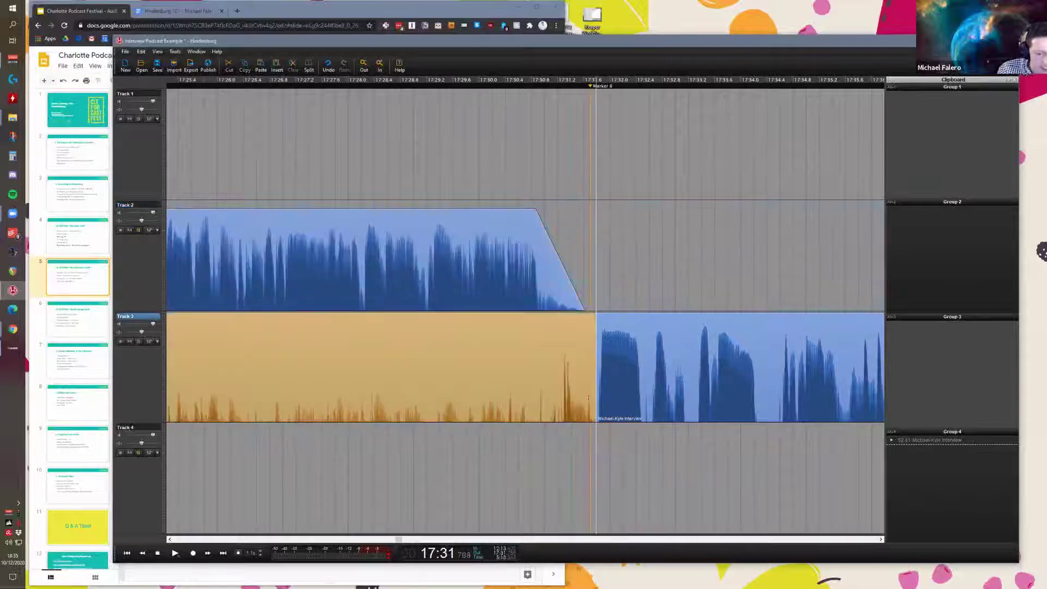
{"action": "left_click", "coordinate": [421, 408]}
{"action": "left_click_drag", "start_coordinate": [422, 408], "coordinate": [516, 378]}
{"action": "key", "text": "Delete"}
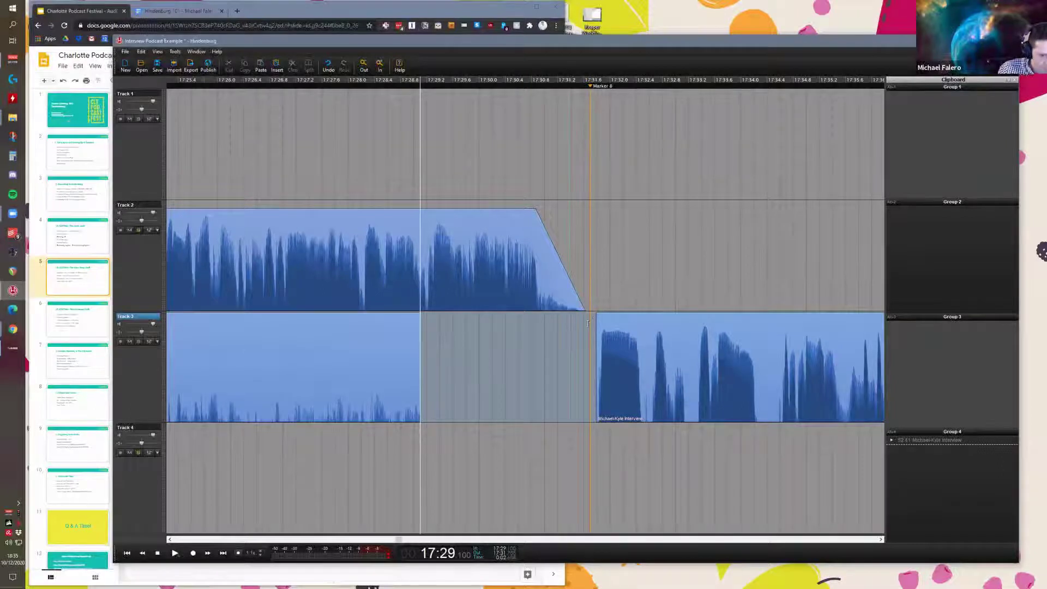
{"action": "left_click", "coordinate": [574, 337]}
{"action": "left_click", "coordinate": [517, 330]}
{"action": "left_click_drag", "start_coordinate": [467, 338], "coordinate": [574, 342]}
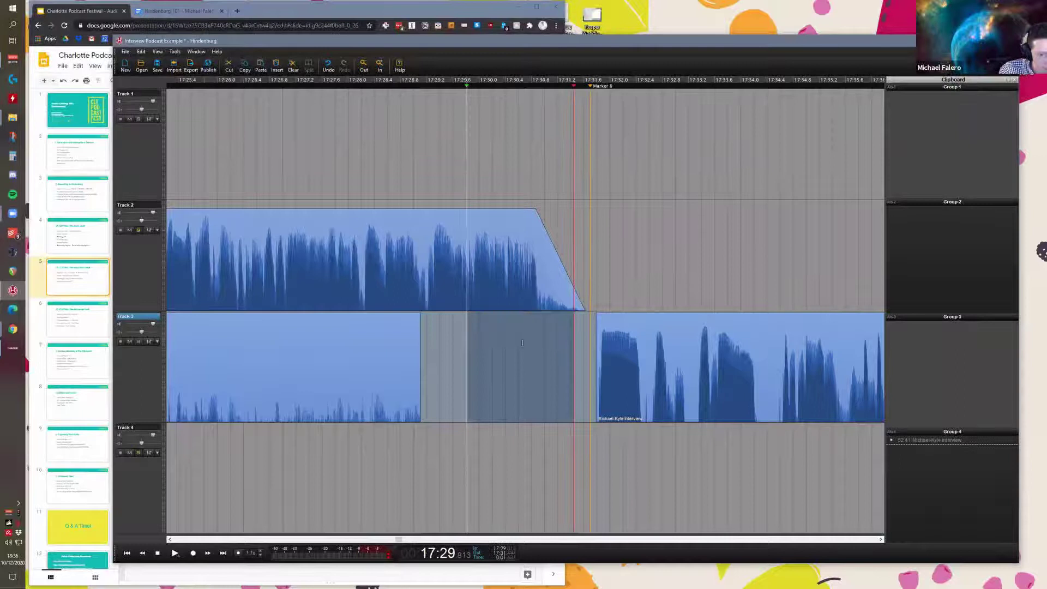
{"action": "key", "text": "Escape"}
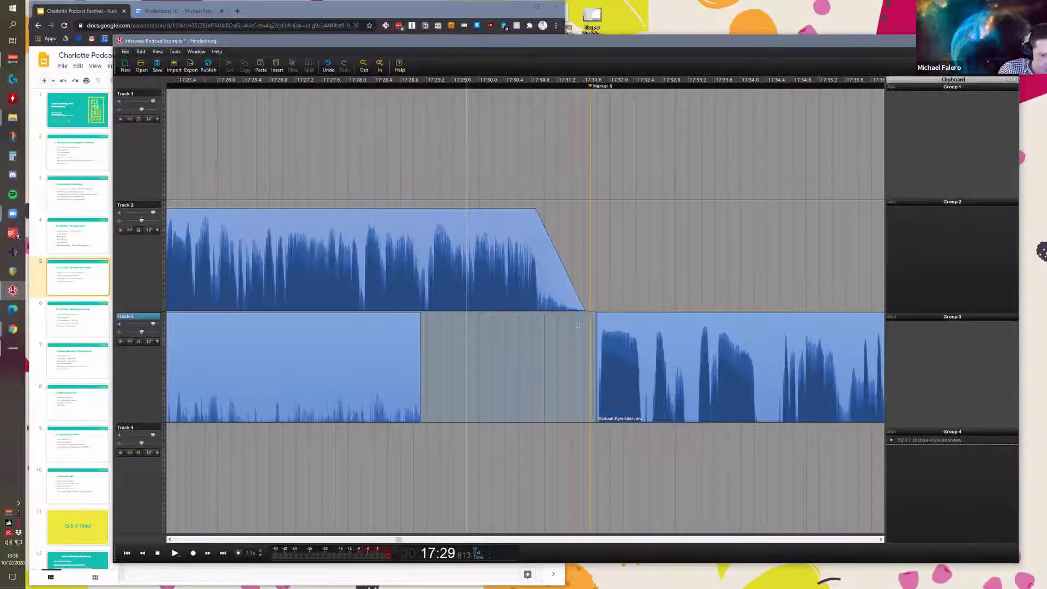
Step: Extend the start of the Track 3 clip after the gap to about 17:30 and add a fade-in ending at about 17:31
{"action": "mouse_move", "coordinate": [599, 323]}
{"action": "left_mouse_down"}
{"action": "mouse_move", "coordinate": [525, 323]}
{"action": "mouse_move", "coordinate": [602, 315]}
{"action": "left_mouse_up"}
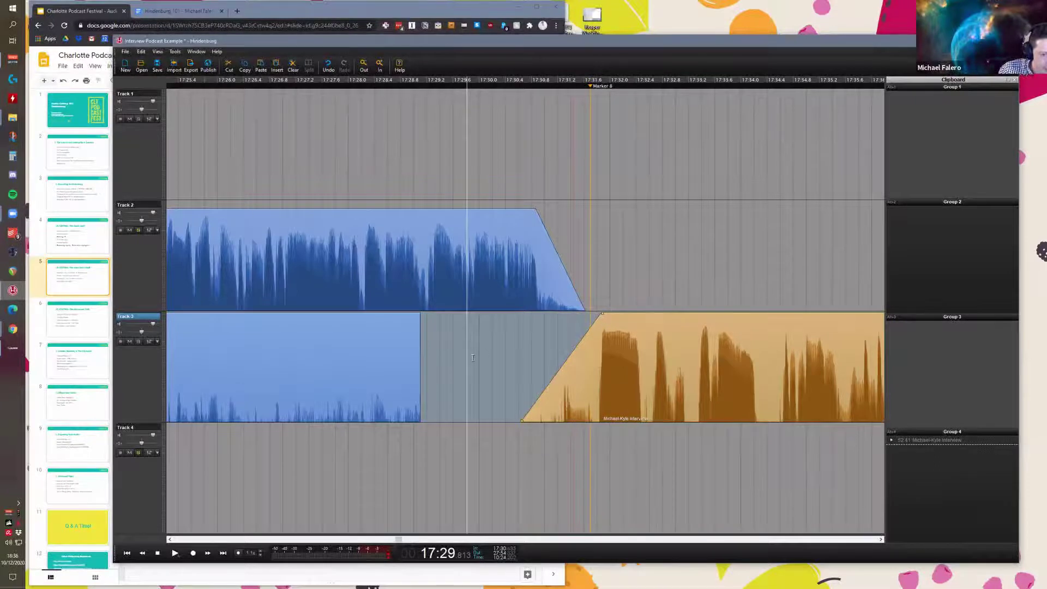
{"action": "scroll", "coordinate": [473, 358], "scroll_direction": "down", "scroll_amount": 3}
{"action": "left_click_drag", "start_coordinate": [473, 447], "coordinate": [534, 413]}
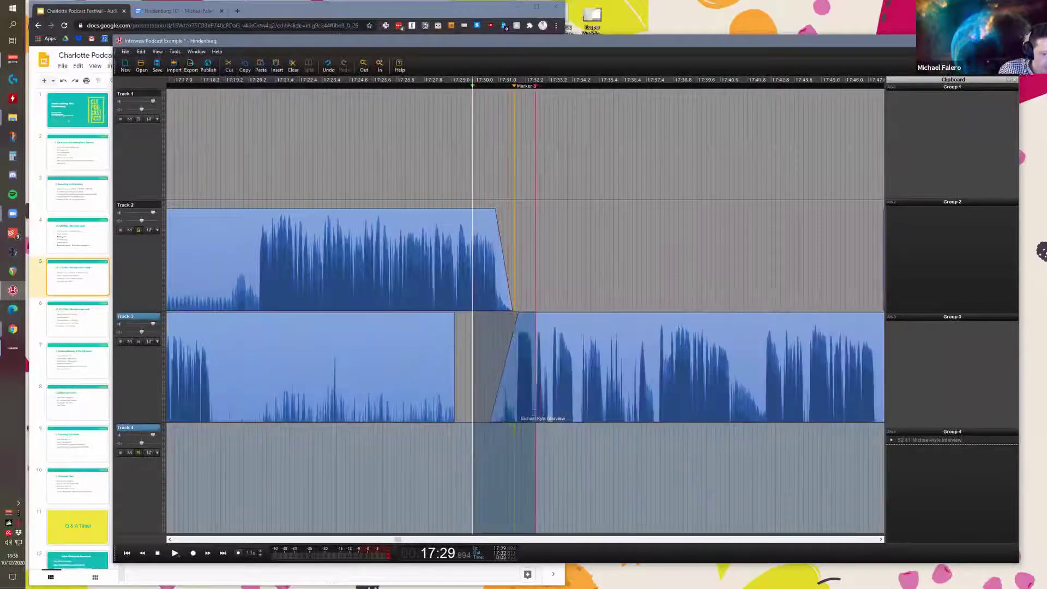
Step: Remove the fade-in from the Track 3 clip after the gap and select about 17:29 to 17:31 on Track 3
{"action": "left_click", "coordinate": [469, 365]}
{"action": "left_click_drag", "start_coordinate": [469, 328], "coordinate": [522, 330]}
{"action": "left_click", "coordinate": [479, 333]}
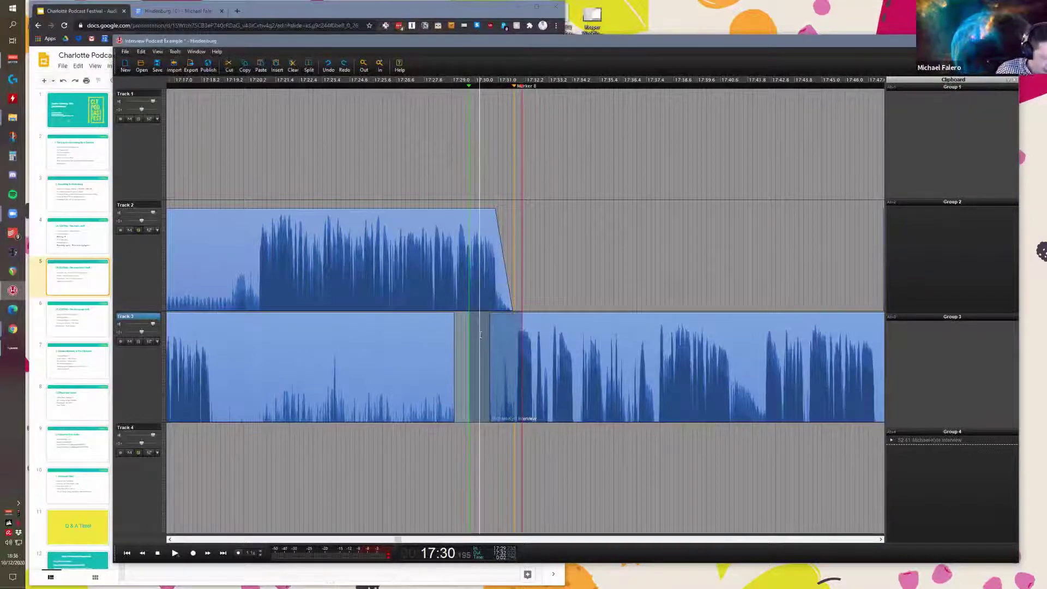
Step: Play the handover from the faded Track 2 clip to the Track 3 clip several times, starting at about 17:31
{"action": "scroll", "coordinate": [502, 376], "scroll_direction": "up", "scroll_amount": 3}
{"action": "left_click", "coordinate": [513, 431]}
{"action": "key", "text": "space"}
{"action": "key", "text": "space"}
{"action": "key", "text": "Up"}
{"action": "left_click", "coordinate": [492, 424]}
{"action": "key", "text": "Up"}
{"action": "key", "text": "Up"}
{"action": "left_click", "coordinate": [493, 425]}
{"action": "key", "text": "space"}
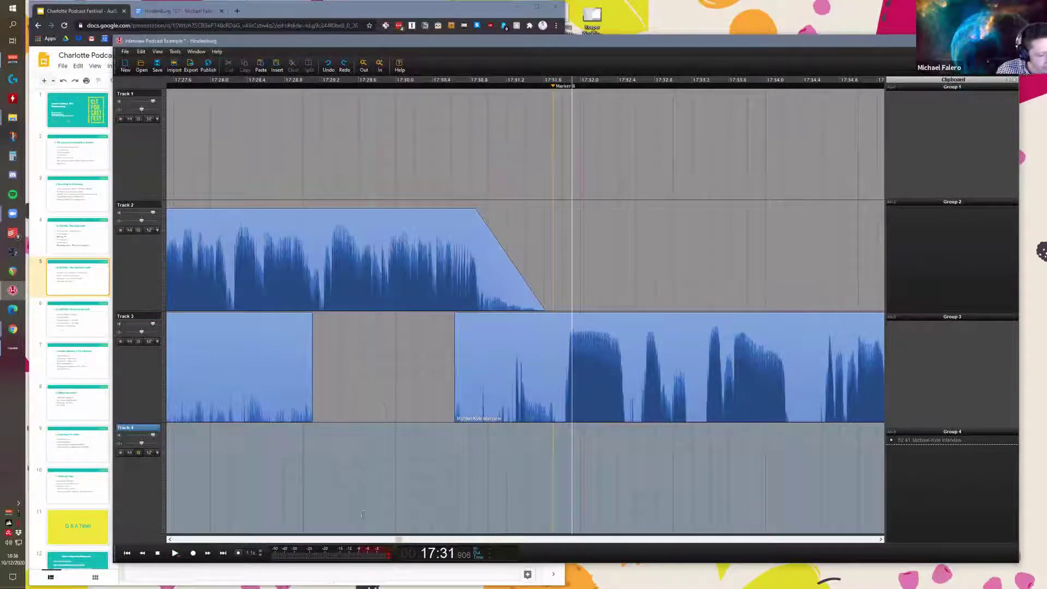
Step: Play the handover from the Track 2 clip to the Track 3 clip, starting at about 17:30
{"action": "left_click", "coordinate": [138, 458]}
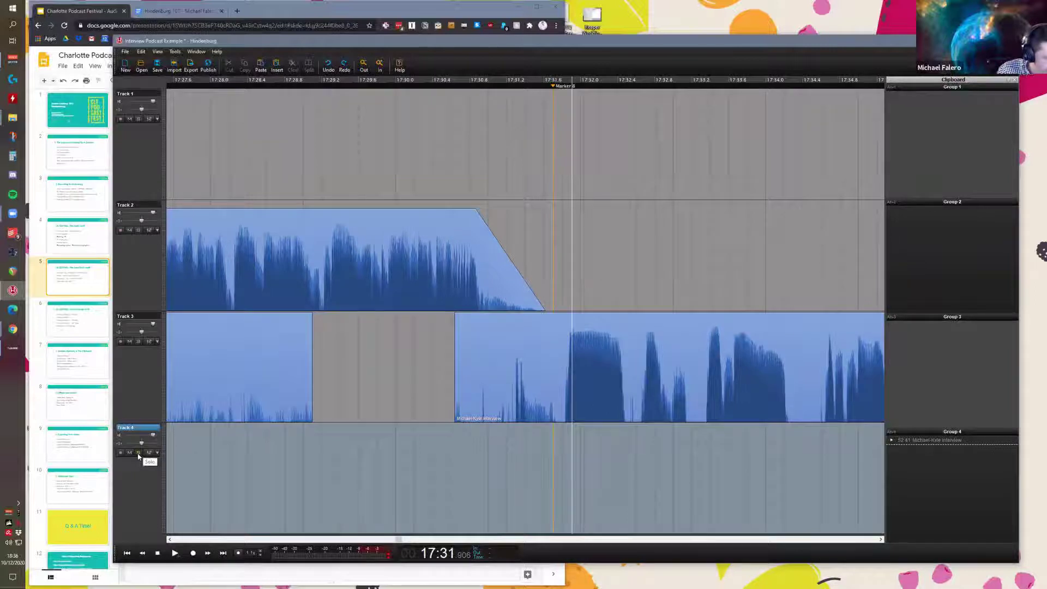
{"action": "left_click", "coordinate": [431, 375]}
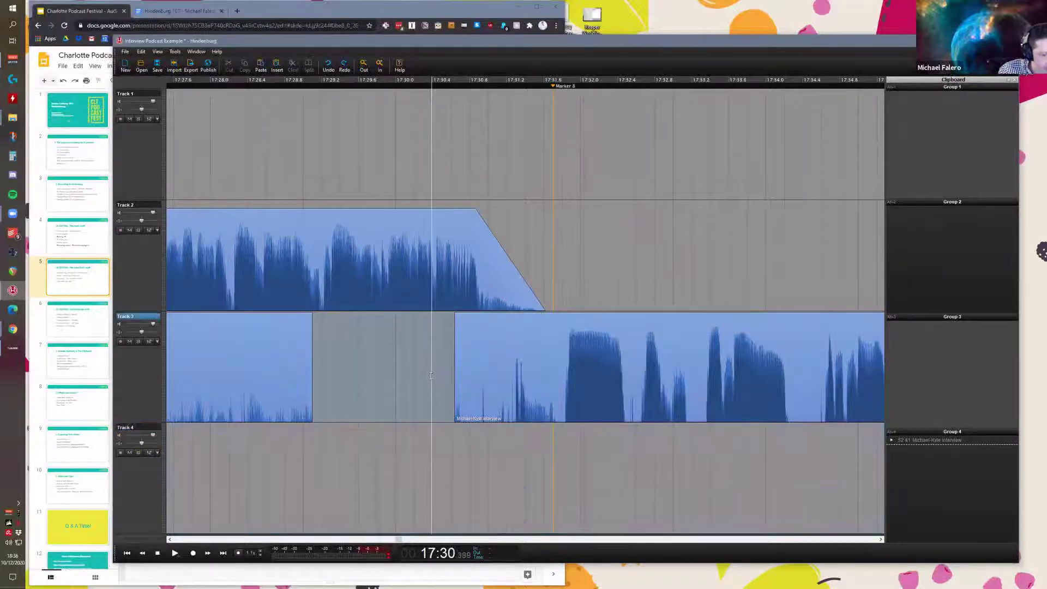
{"action": "key", "text": "space"}
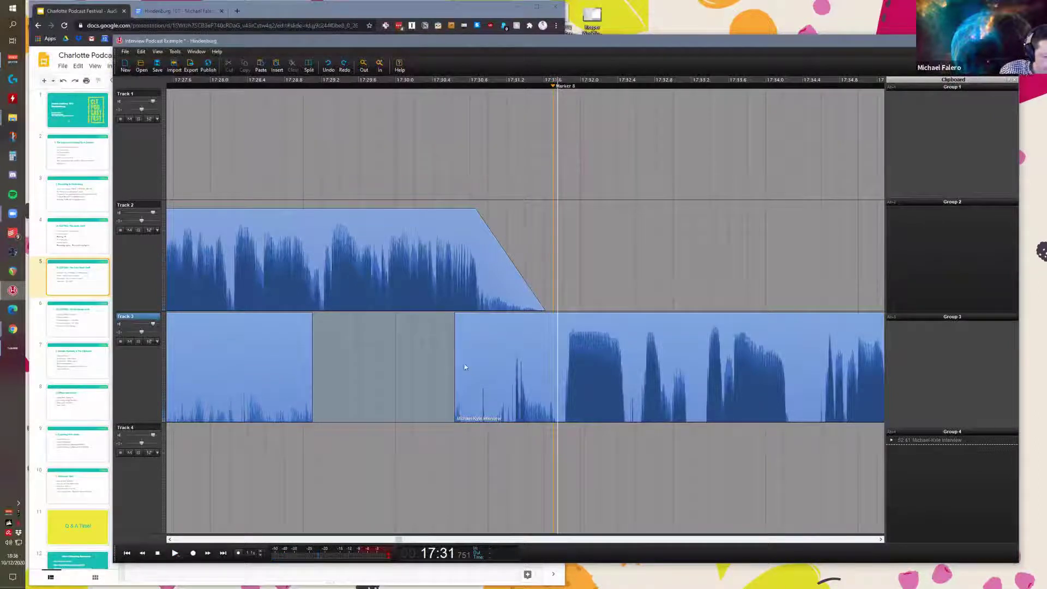
Step: Trim the quiet start of the Track 3 clip after the gap so it begins at about 17:31, just before the speech
{"action": "left_click_drag", "start_coordinate": [497, 444], "coordinate": [561, 396]}
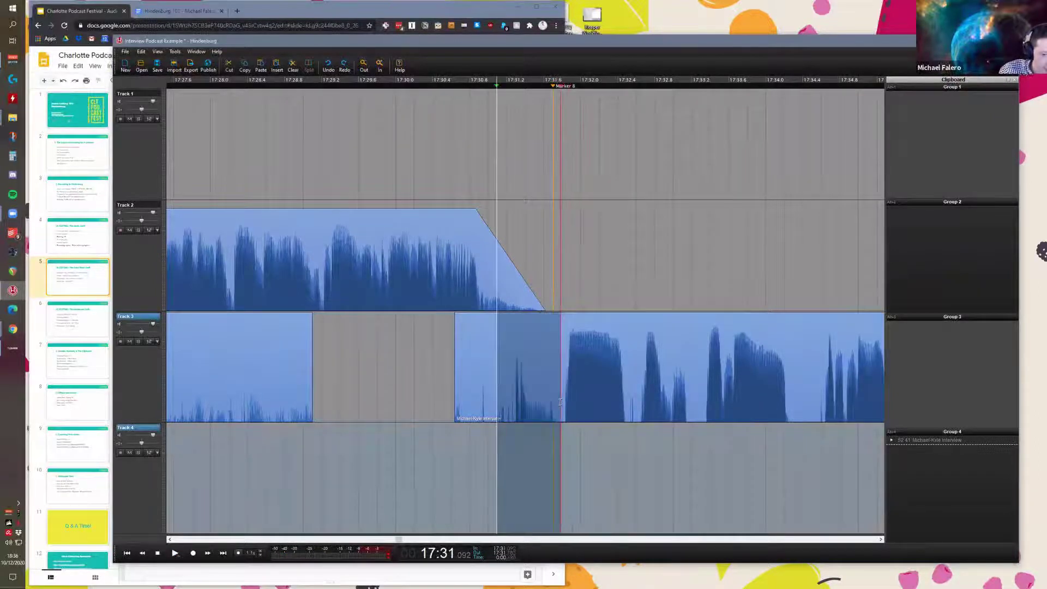
{"action": "key", "text": "Escape"}
{"action": "left_click_drag", "start_coordinate": [454, 351], "coordinate": [558, 356]}
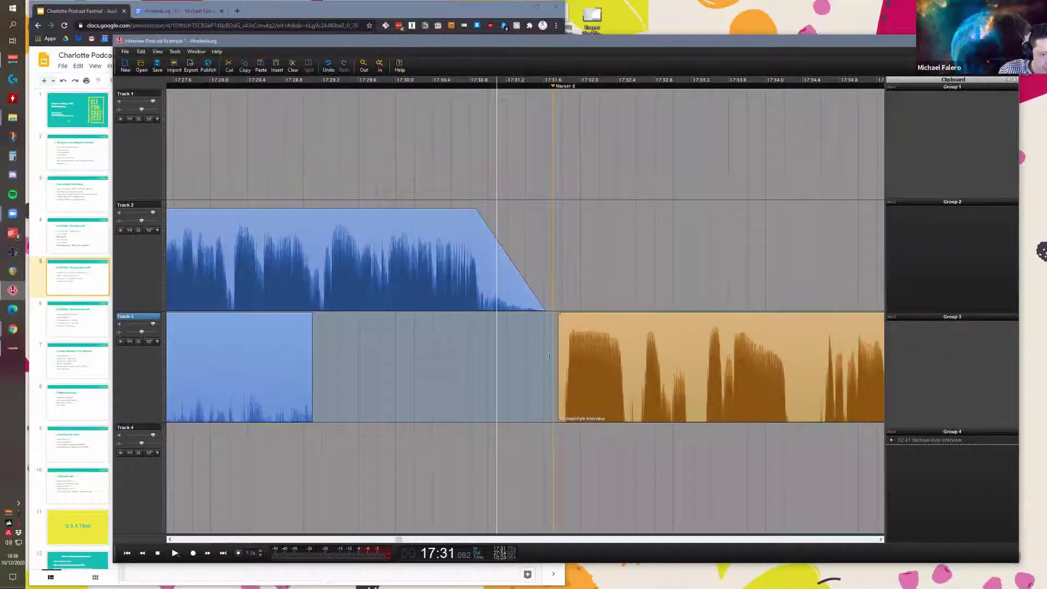
{"action": "left_click", "coordinate": [551, 349]}
{"action": "left_click", "coordinate": [552, 312]}
{"action": "left_click", "coordinate": [556, 322]}
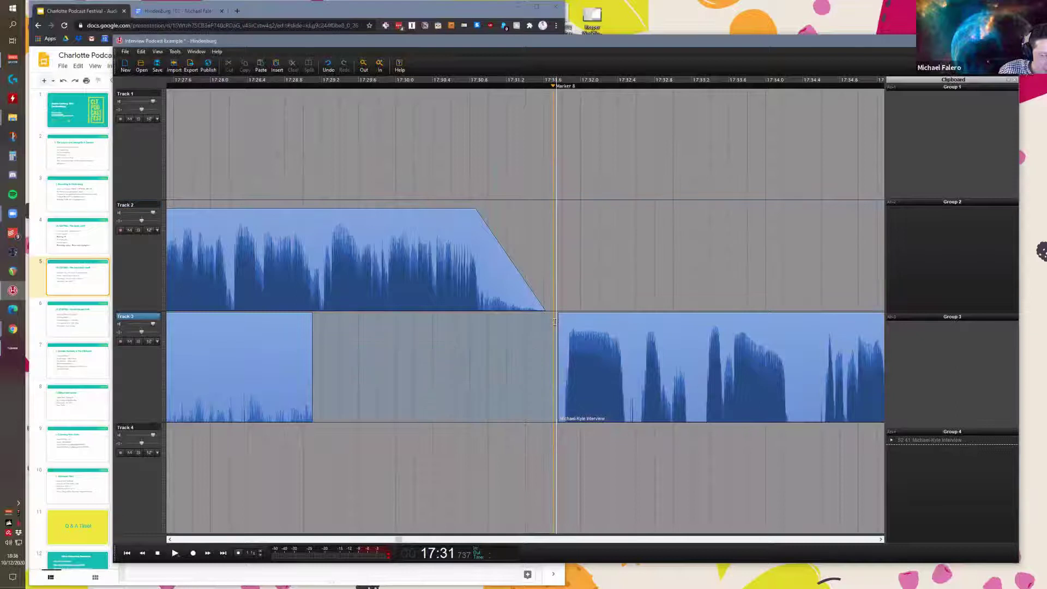
{"action": "left_click", "coordinate": [548, 357]}
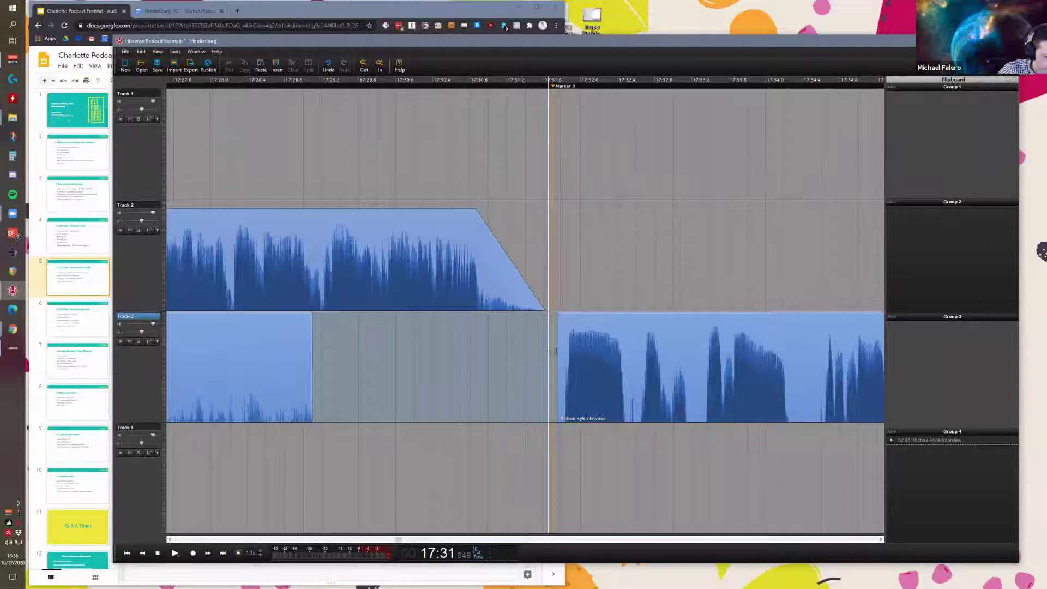
Step: Select and copy the Track 2 room tone clip at the end of the session, starting at about 54:40
{"action": "scroll", "coordinate": [545, 353], "scroll_direction": "down", "scroll_amount": 3}
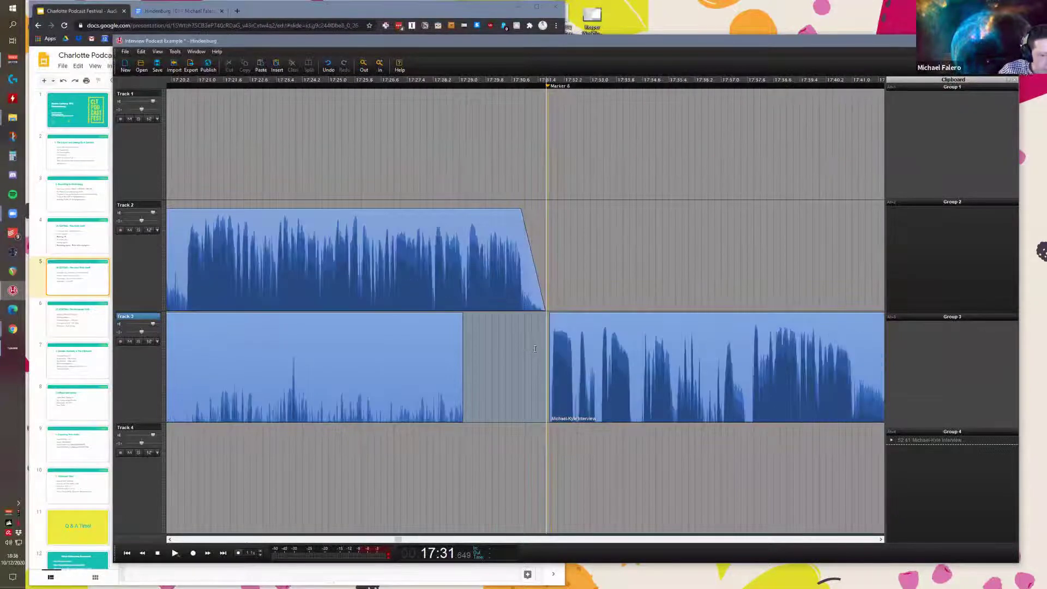
{"action": "scroll", "coordinate": [534, 350], "scroll_direction": "up", "scroll_amount": 4}
{"action": "scroll", "coordinate": [544, 353], "scroll_direction": "down", "scroll_amount": 10}
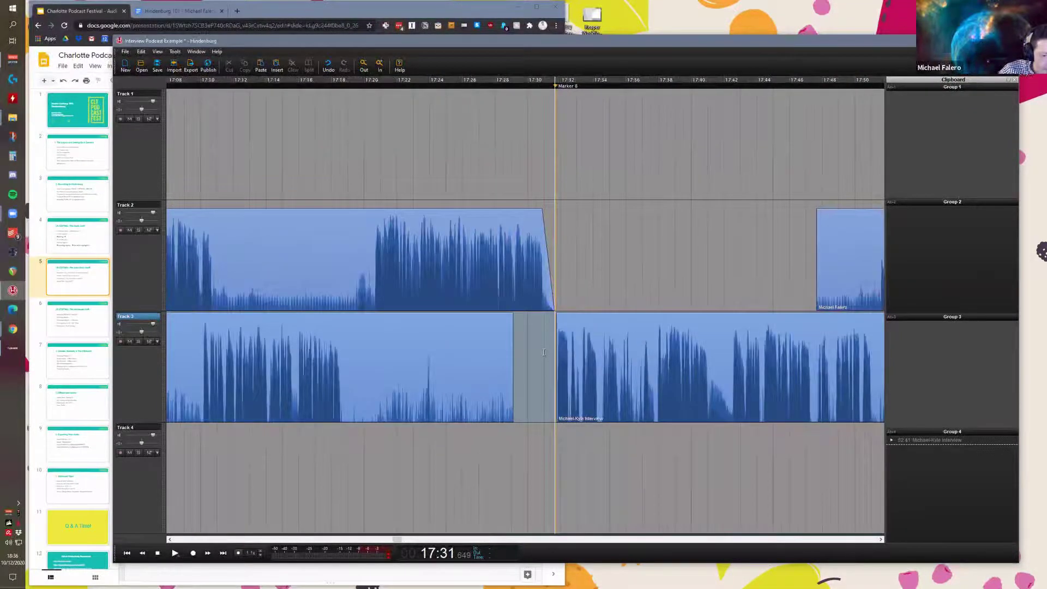
{"action": "scroll", "coordinate": [545, 353], "scroll_direction": "down", "scroll_amount": 5}
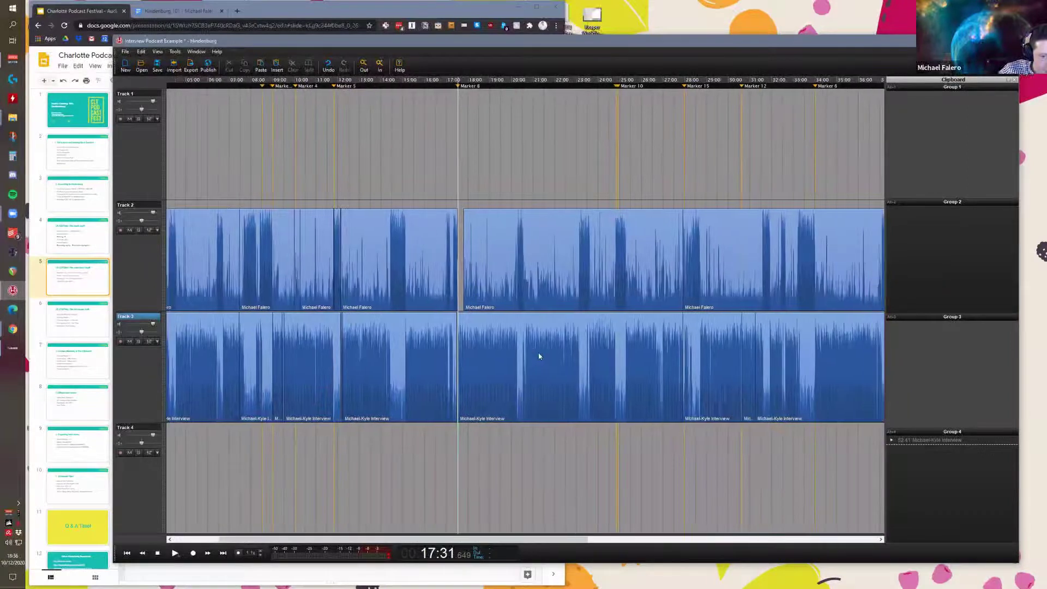
{"action": "scroll", "coordinate": [559, 439], "scroll_direction": "down", "scroll_amount": 3}
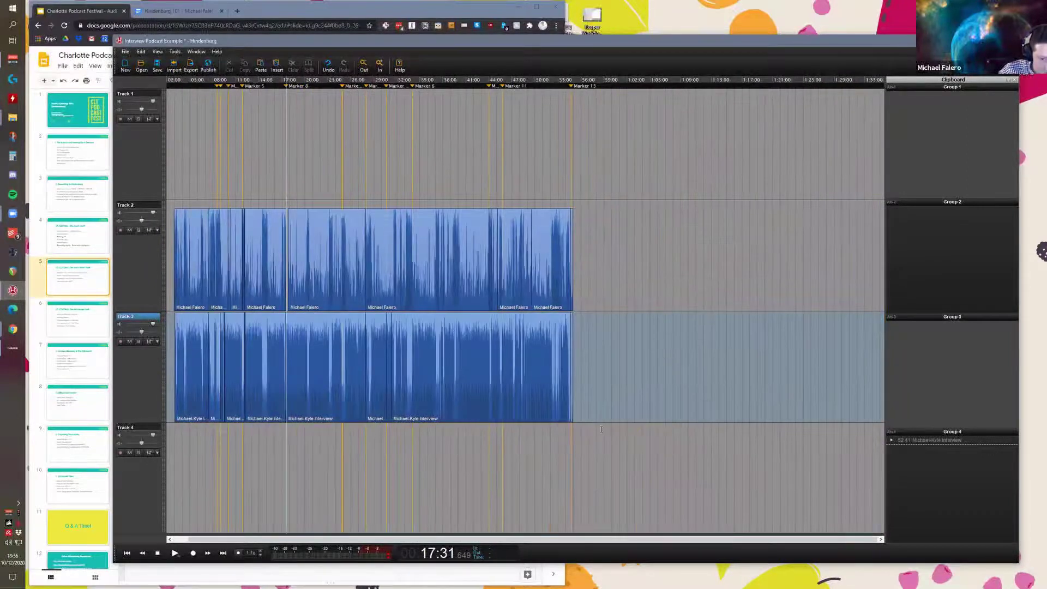
{"action": "left_click", "coordinate": [601, 429]}
{"action": "scroll", "coordinate": [600, 420], "scroll_direction": "up", "scroll_amount": 5}
{"action": "scroll", "coordinate": [539, 426], "scroll_direction": "up", "scroll_amount": 5}
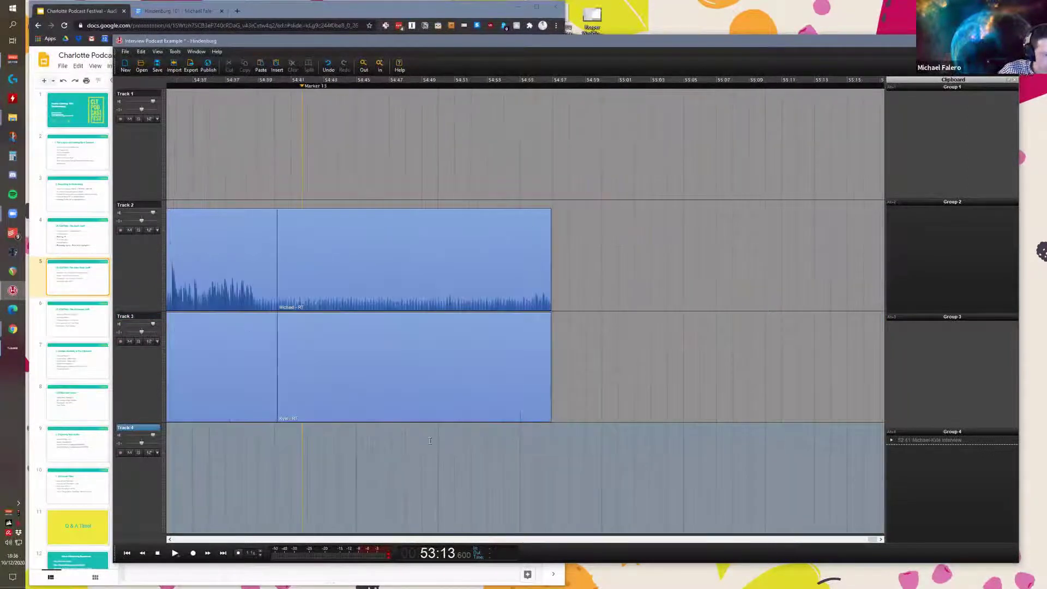
{"action": "scroll", "coordinate": [457, 279], "scroll_direction": "left", "scroll_amount": 2}
{"action": "left_click", "coordinate": [457, 280]}
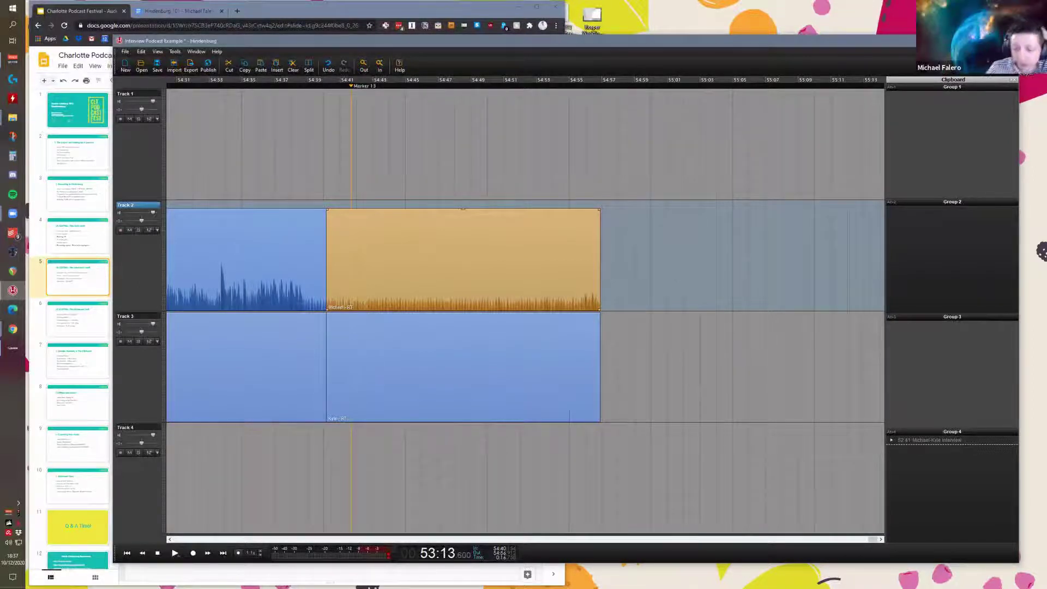
{"action": "scroll", "coordinate": [586, 213], "scroll_direction": "up", "scroll_amount": 3}
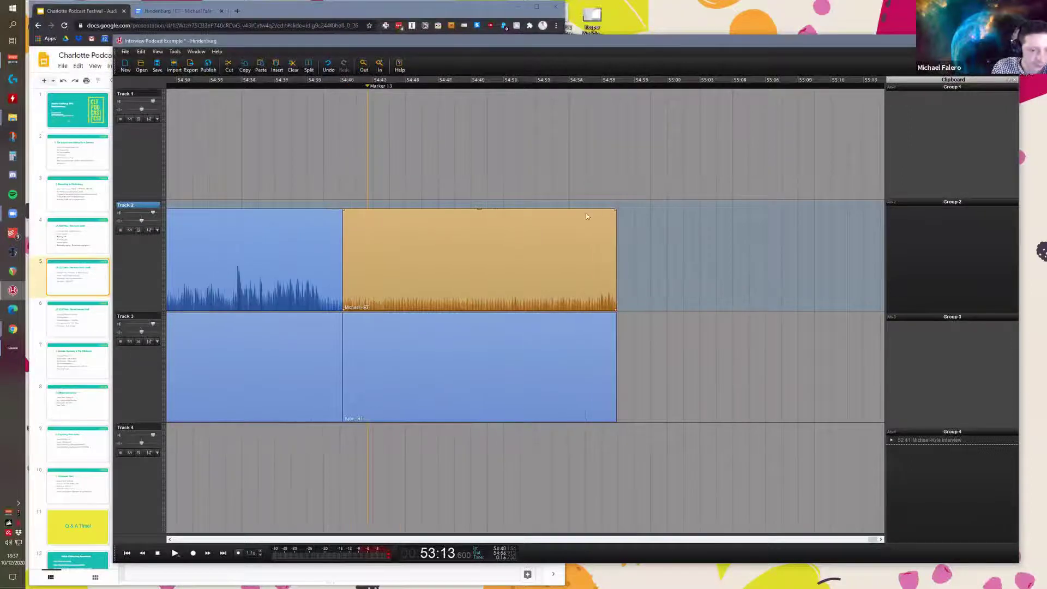
{"action": "left_click", "coordinate": [544, 194]}
{"action": "scroll", "coordinate": [575, 209], "scroll_direction": "down", "scroll_amount": 3}
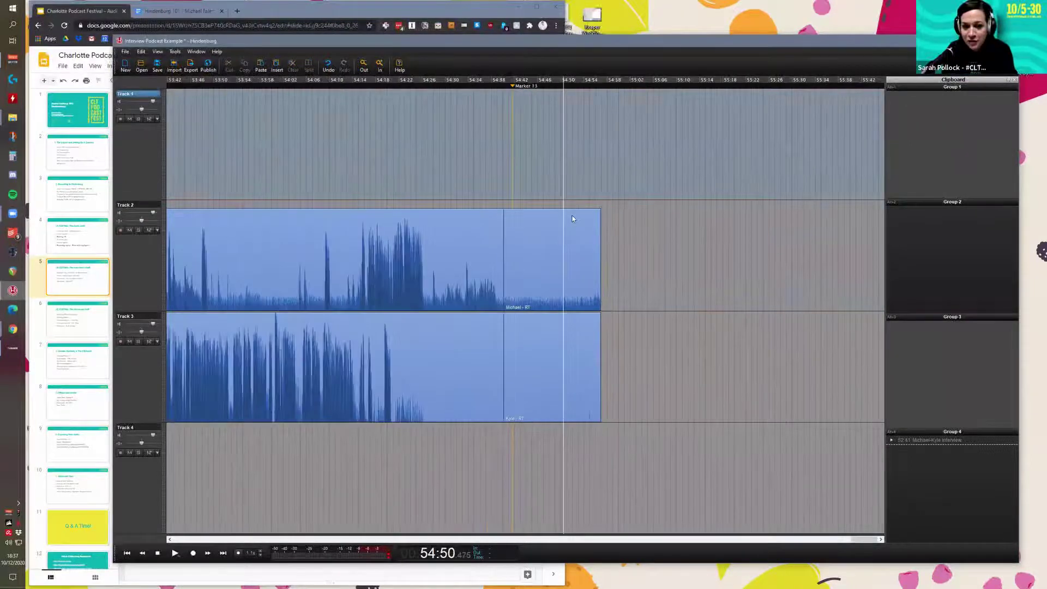
{"action": "left_click", "coordinate": [571, 215]}
{"action": "scroll", "coordinate": [584, 292], "scroll_direction": "left", "scroll_amount": 1}
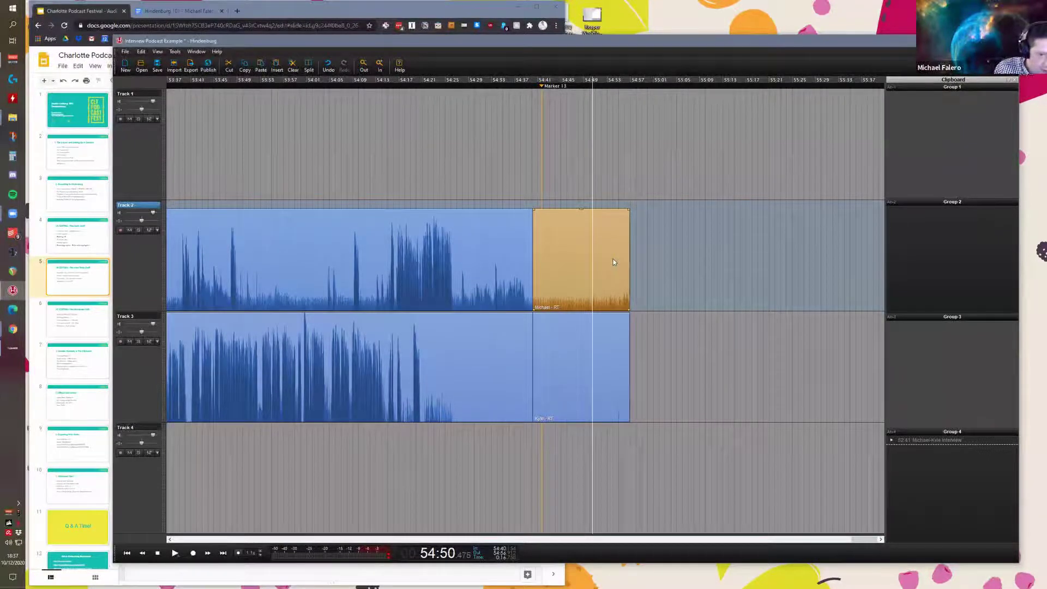
{"action": "scroll", "coordinate": [553, 246], "scroll_direction": "up", "scroll_amount": 3}
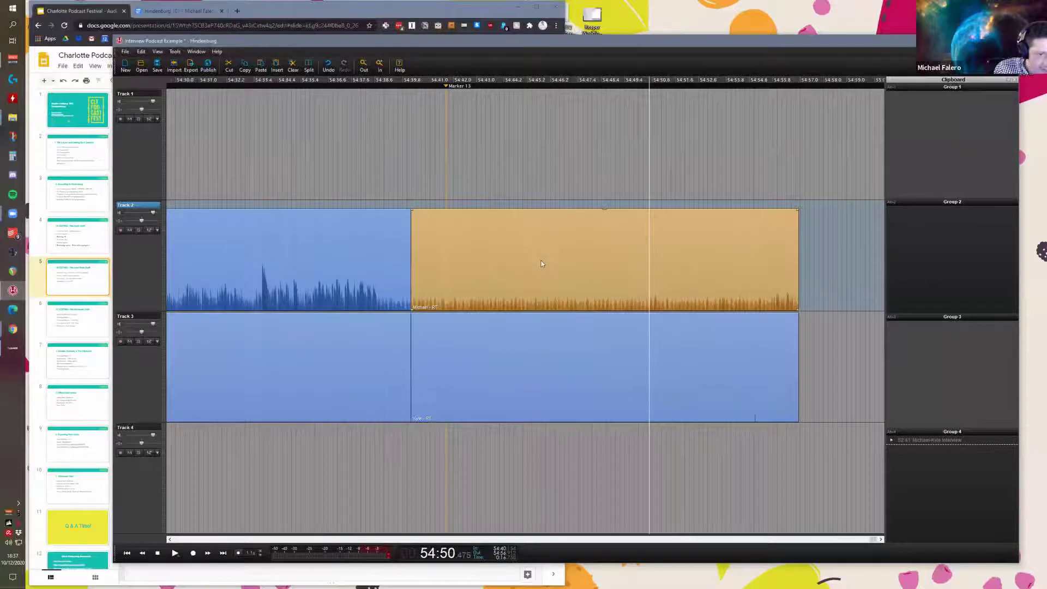
Step: Paste the room tone clip onto Track 4 at about 17:30, below the gap near Marker 8
{"action": "scroll", "coordinate": [552, 243], "scroll_direction": "down", "scroll_amount": 3}
{"action": "scroll", "coordinate": [525, 270], "scroll_direction": "down", "scroll_amount": 2}
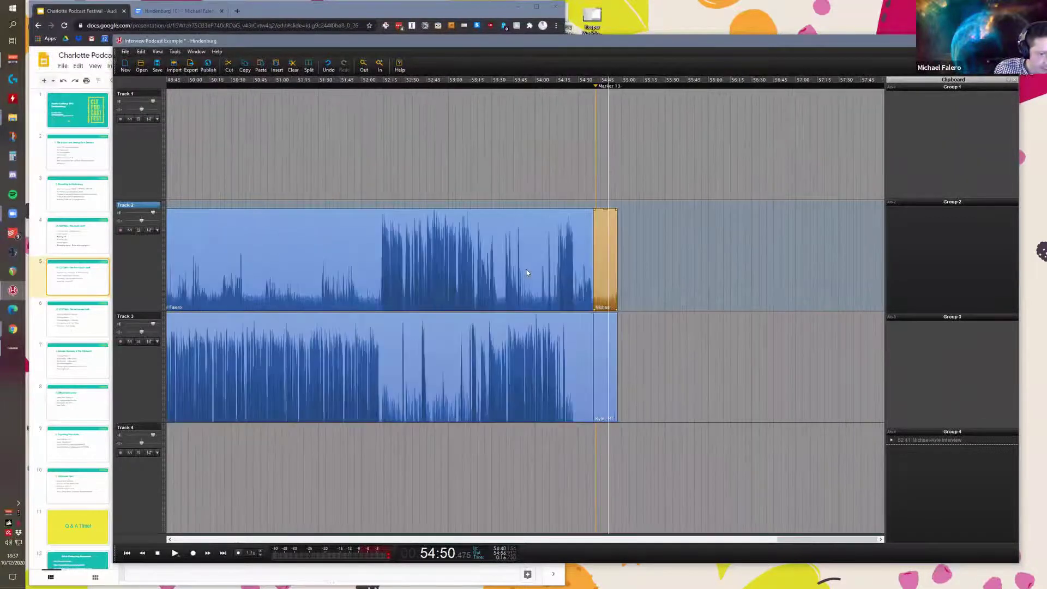
{"action": "scroll", "coordinate": [526, 269], "scroll_direction": "left", "scroll_amount": 3}
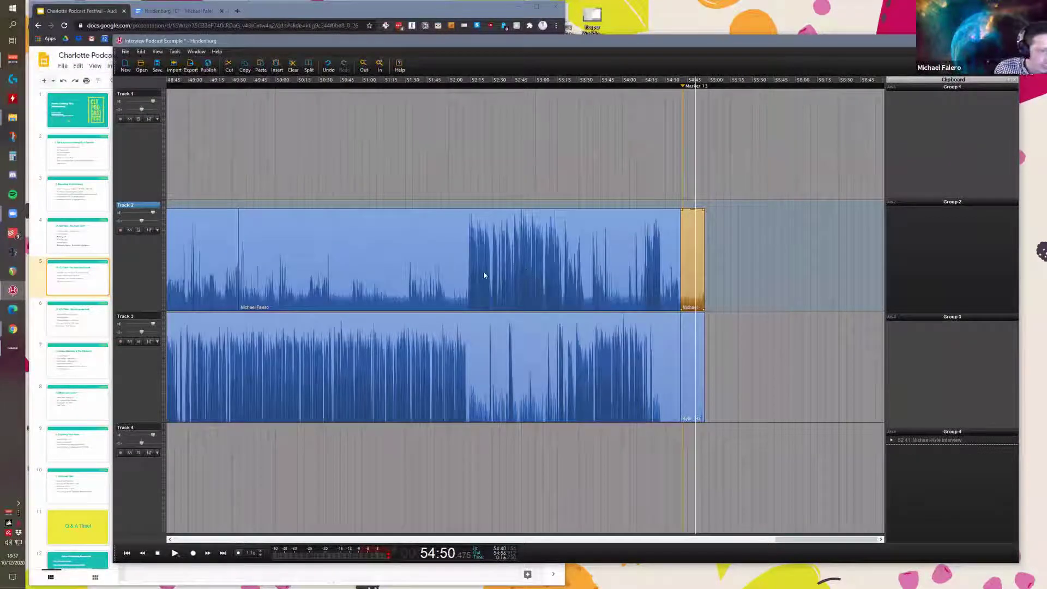
{"action": "scroll", "coordinate": [484, 272], "scroll_direction": "down", "scroll_amount": 3}
{"action": "scroll", "coordinate": [400, 285], "scroll_direction": "left", "scroll_amount": 3}
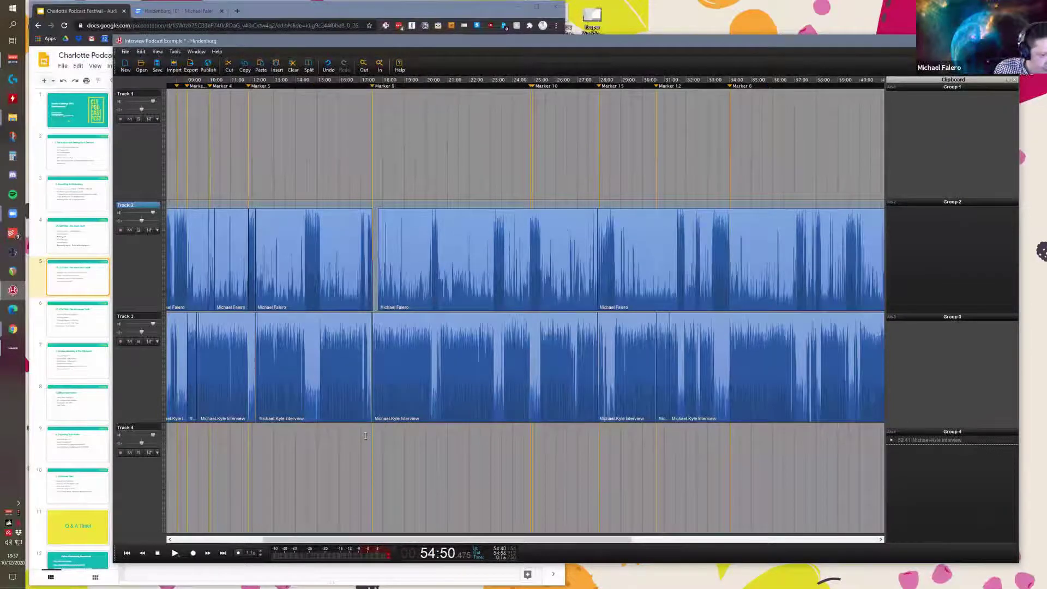
{"action": "left_click", "coordinate": [376, 433]}
{"action": "scroll", "coordinate": [393, 426], "scroll_direction": "up", "scroll_amount": 2}
{"action": "scroll", "coordinate": [471, 394], "scroll_direction": "up", "scroll_amount": 2}
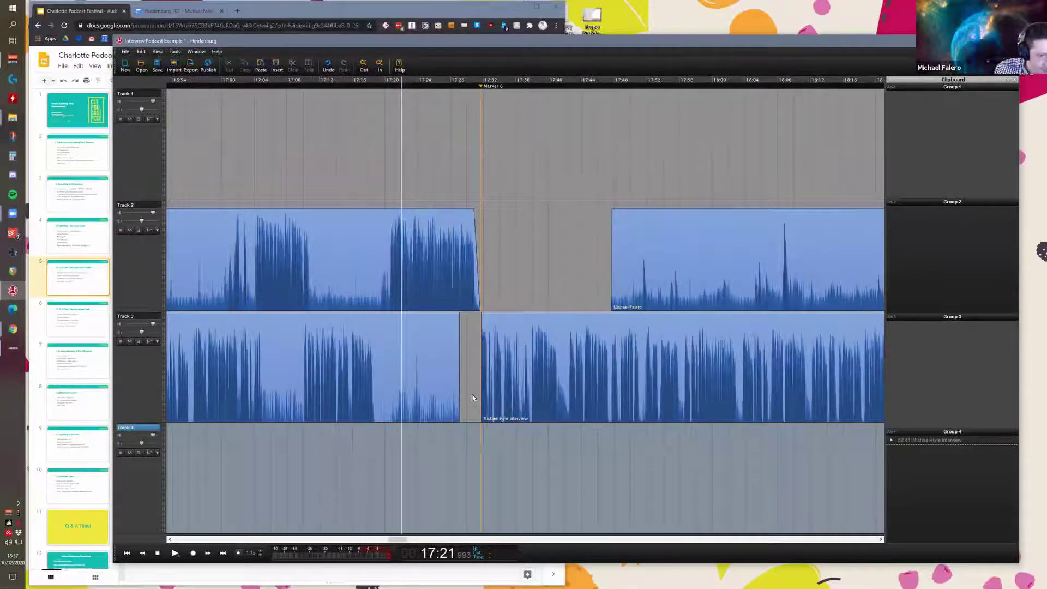
{"action": "scroll", "coordinate": [473, 398], "scroll_direction": "up", "scroll_amount": 2}
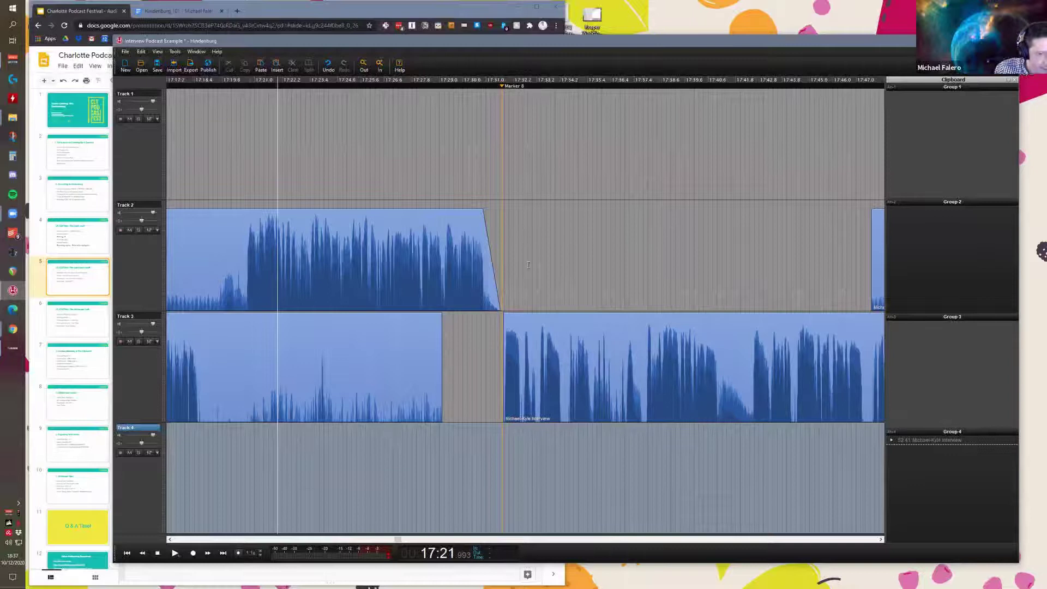
{"action": "scroll", "coordinate": [510, 265], "scroll_direction": "up", "scroll_amount": 1}
{"action": "left_click_drag", "start_coordinate": [486, 264], "coordinate": [428, 265]}
{"action": "left_click", "coordinate": [417, 454]}
{"action": "key", "text": "ctrl+v"}
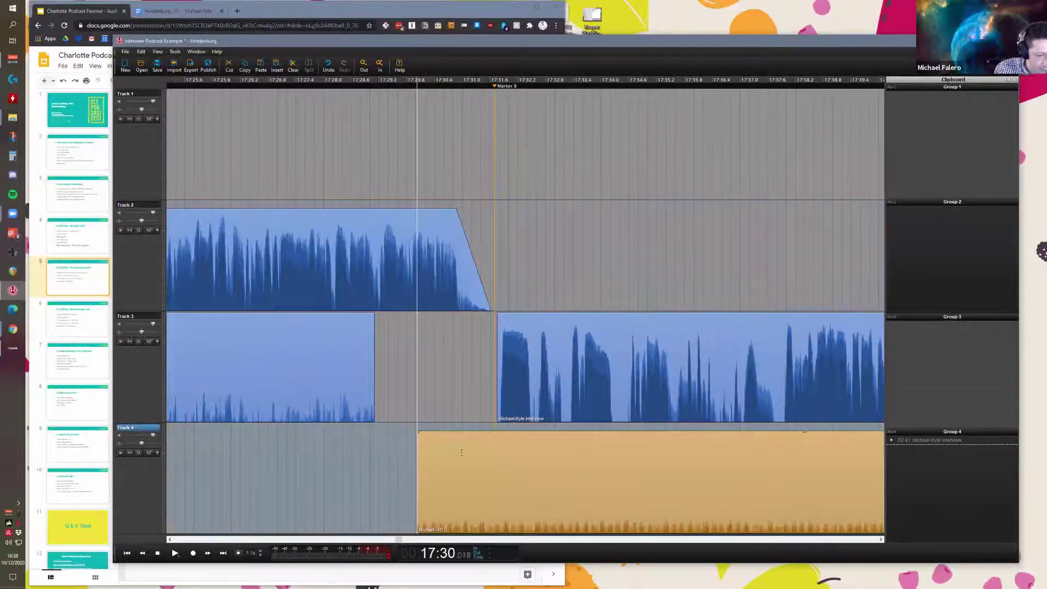
Step: Trim the pasted room tone clip on Track 4 to a short piece about 3 seconds long
{"action": "scroll", "coordinate": [461, 453], "scroll_direction": "down", "scroll_amount": 2}
{"action": "scroll", "coordinate": [513, 465], "scroll_direction": "down", "scroll_amount": 1}
{"action": "left_click_drag", "start_coordinate": [514, 466], "coordinate": [670, 468]}
{"action": "key", "text": "ctrl+z"}
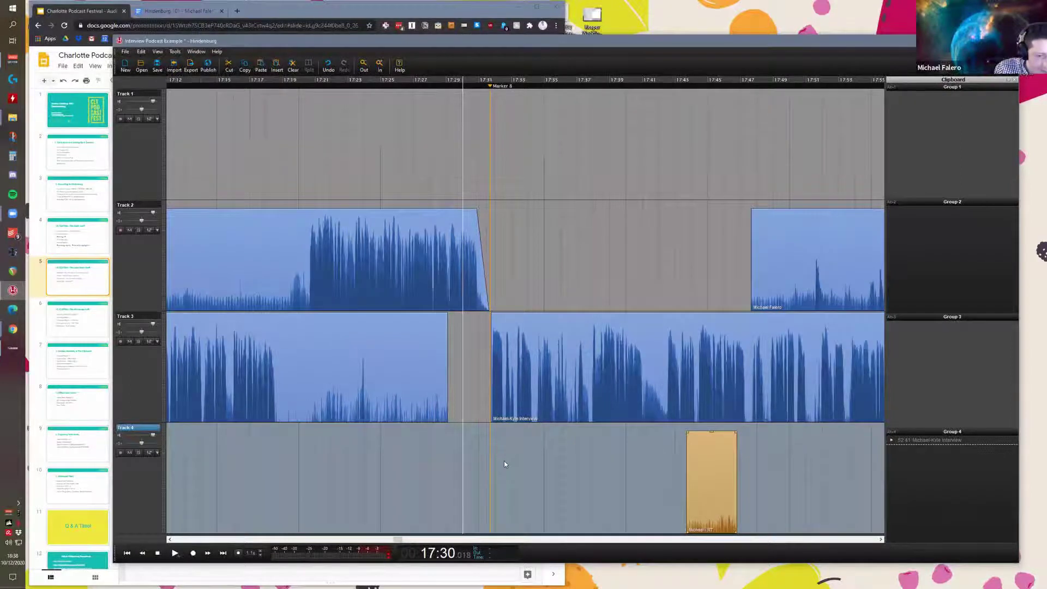
{"action": "key", "text": "ctrl+z"}
Step: Move the room tone piece into the Track 3 gap against the following clip and fade it in from about 17:30 to 17:31
{"action": "left_click_drag", "start_coordinate": [475, 476], "coordinate": [450, 370]}
{"action": "left_click_drag", "start_coordinate": [316, 330], "coordinate": [497, 317]}
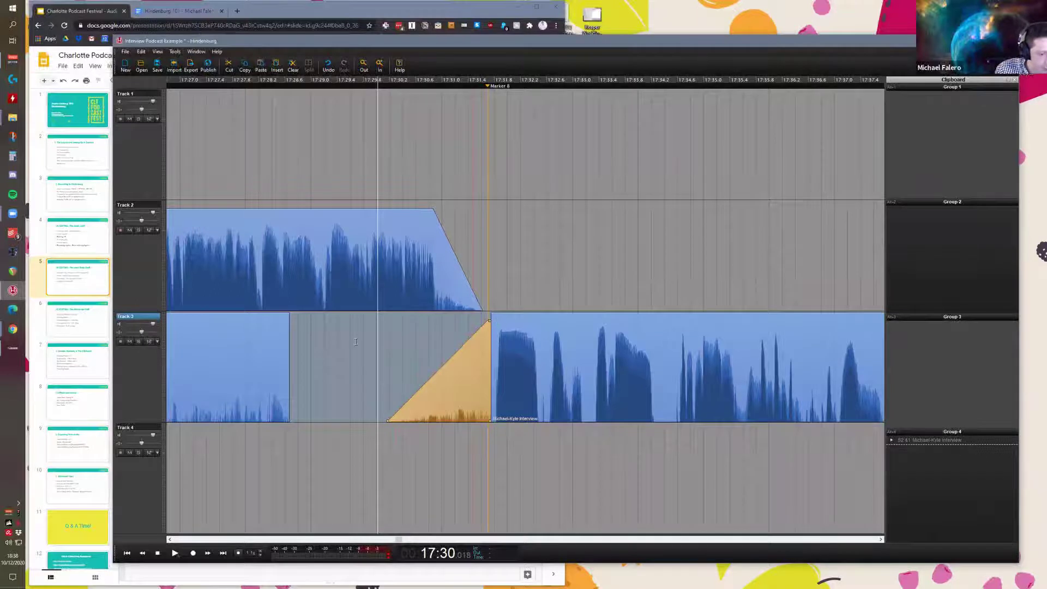
{"action": "left_click_drag", "start_coordinate": [319, 344], "coordinate": [405, 349]}
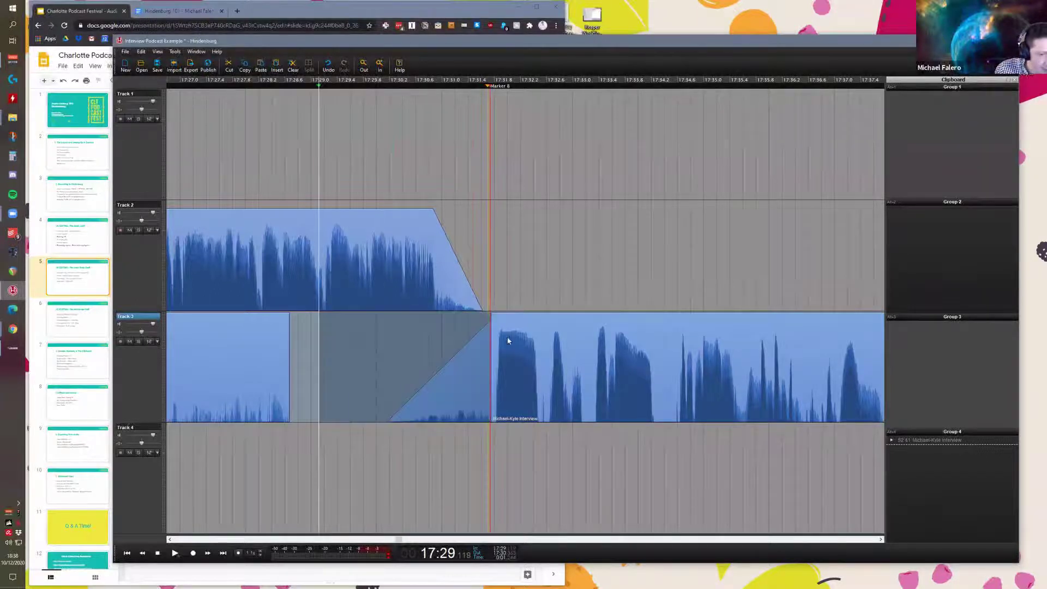
{"action": "left_click_drag", "start_coordinate": [508, 341], "coordinate": [533, 344]}
{"action": "left_click", "coordinate": [477, 355]}
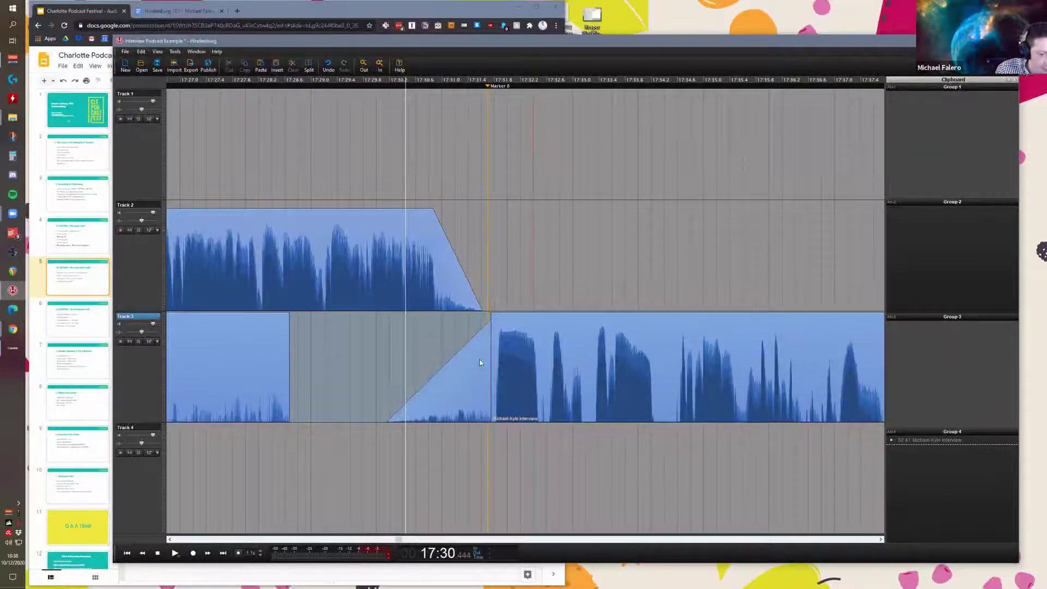
{"action": "left_click", "coordinate": [479, 359]}
Step: Play the handover with the faded room tone on Track 3, starting at about 17:30
{"action": "left_click", "coordinate": [418, 449]}
{"action": "key", "text": "space"}
{"action": "key", "text": "space"}
Step: Examine the clips and speech sections on Tracks 2 and 3 across the session, ending at about 31:06 between Marker 12 and Marker 6
{"action": "scroll", "coordinate": [511, 405], "scroll_direction": "down", "scroll_amount": 5}
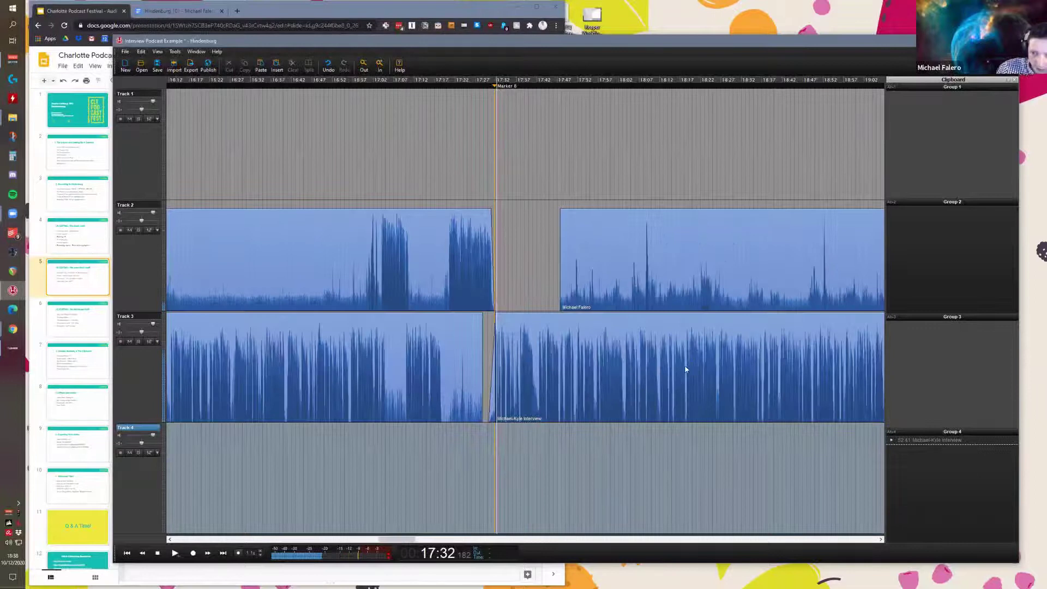
{"action": "scroll", "coordinate": [672, 364], "scroll_direction": "down", "scroll_amount": 3}
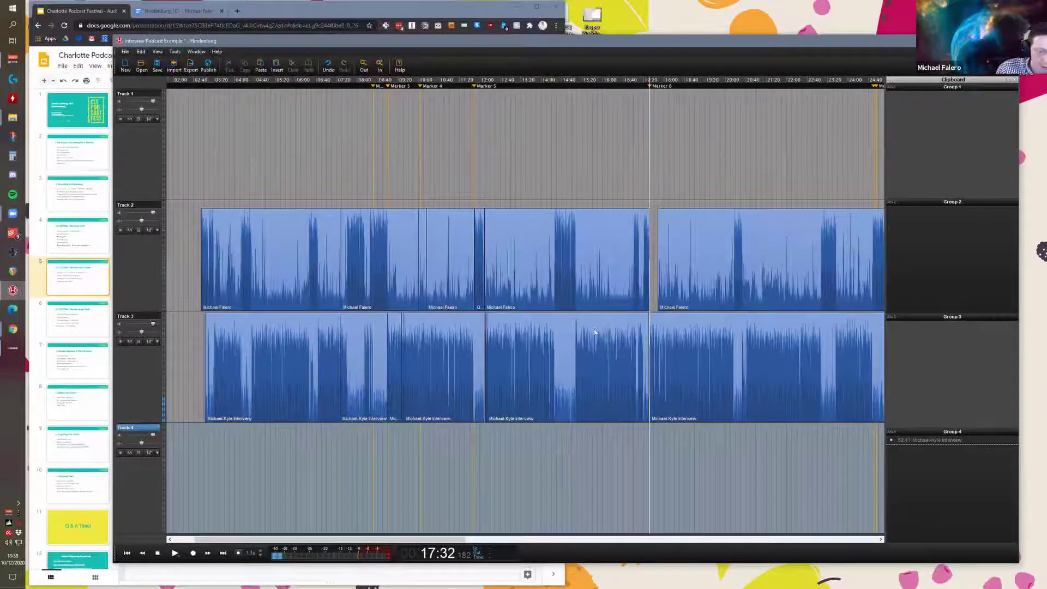
{"action": "scroll", "coordinate": [670, 355], "scroll_direction": "down", "scroll_amount": 2}
{"action": "scroll", "coordinate": [478, 278], "scroll_direction": "up", "scroll_amount": 2}
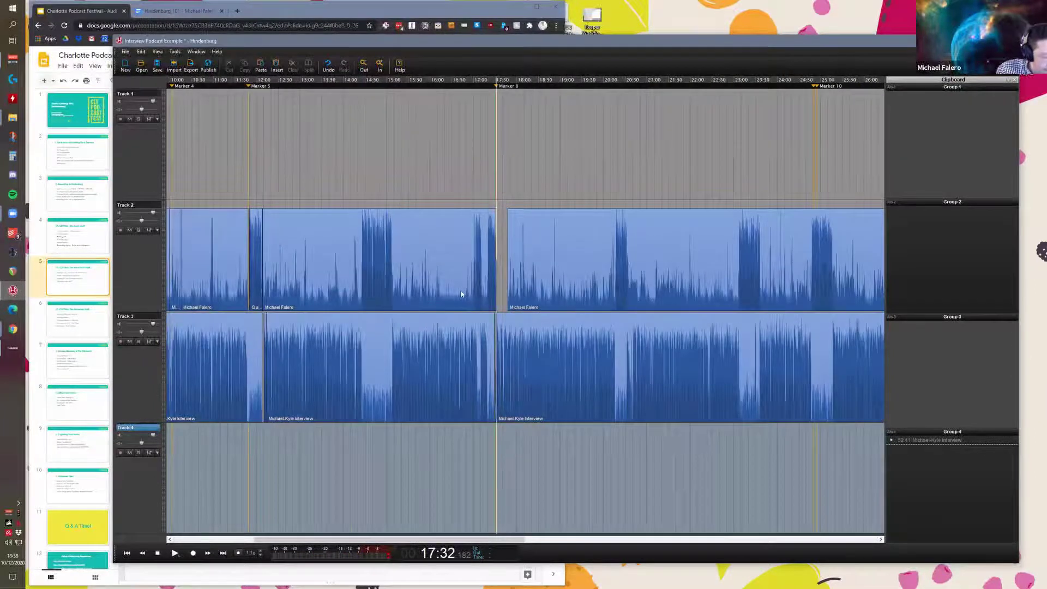
{"action": "scroll", "coordinate": [461, 295], "scroll_direction": "down", "scroll_amount": 1}
{"action": "left_click", "coordinate": [472, 281]}
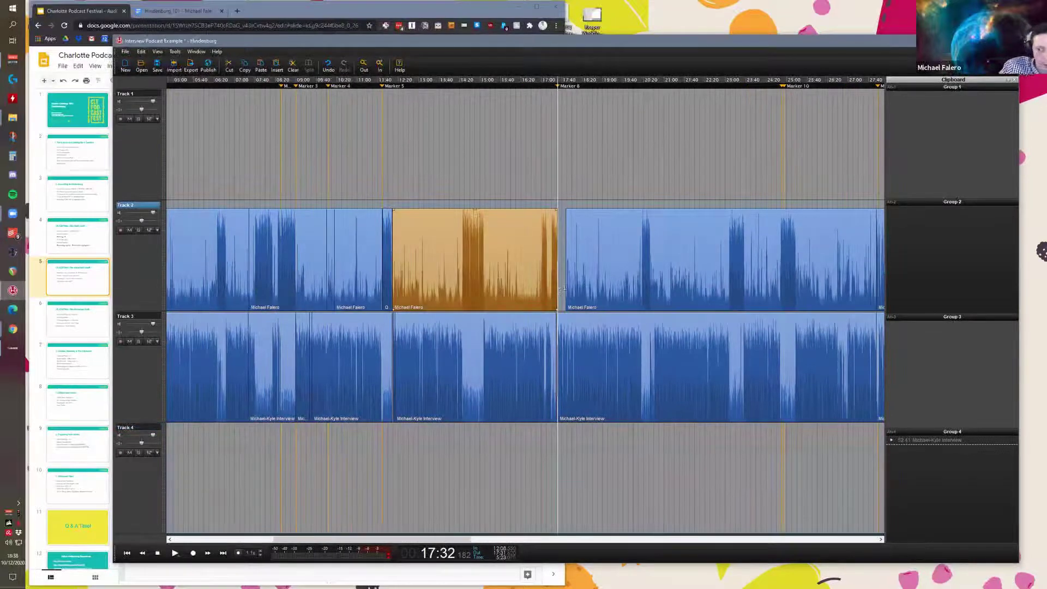
{"action": "scroll", "coordinate": [565, 287], "scroll_direction": "up", "scroll_amount": 3}
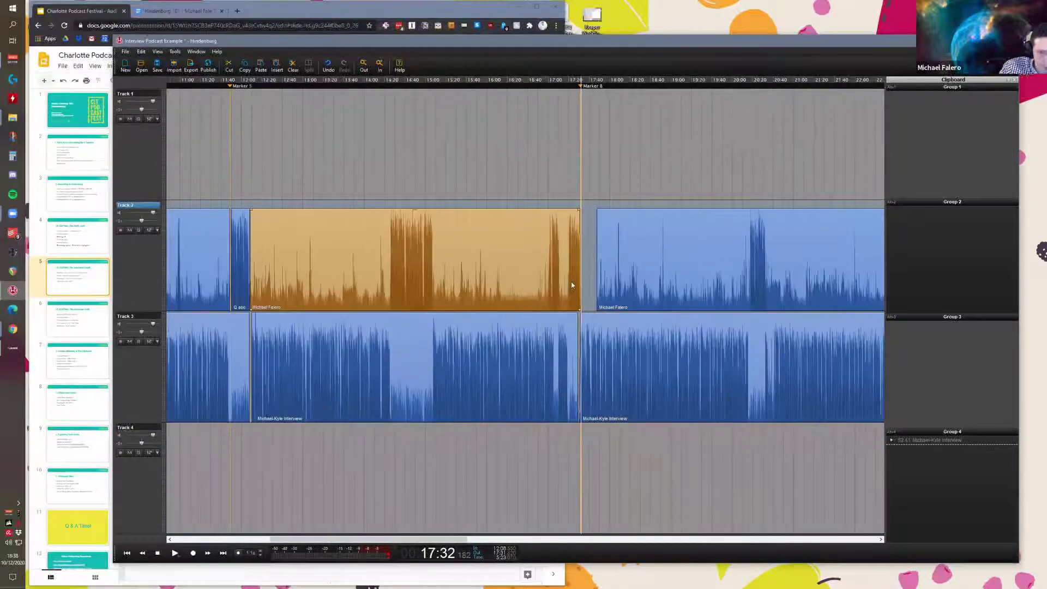
{"action": "scroll", "coordinate": [570, 285], "scroll_direction": "down", "scroll_amount": 5}
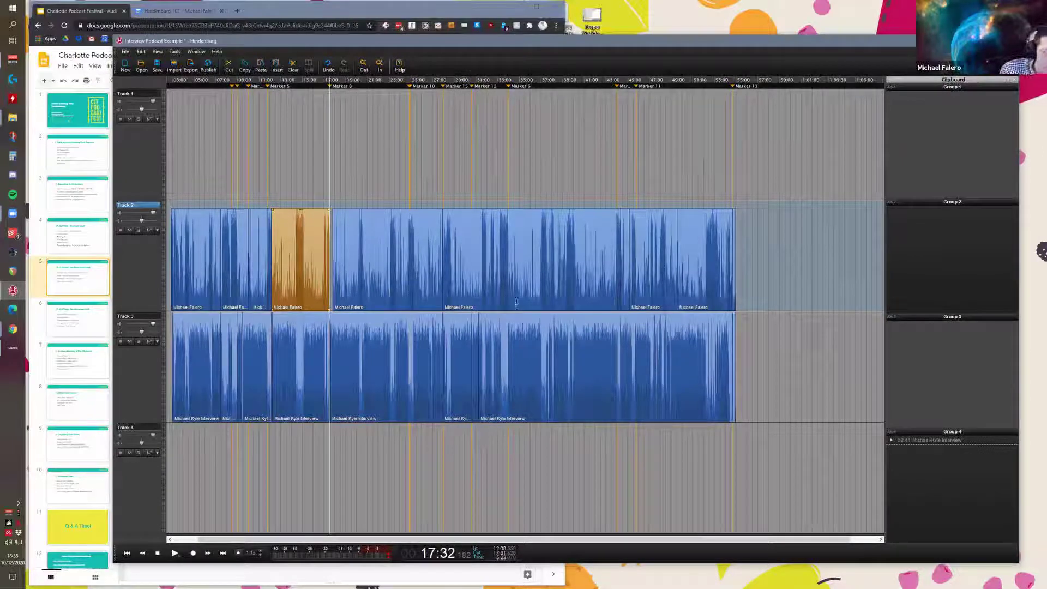
{"action": "scroll", "coordinate": [411, 326], "scroll_direction": "up", "scroll_amount": 3}
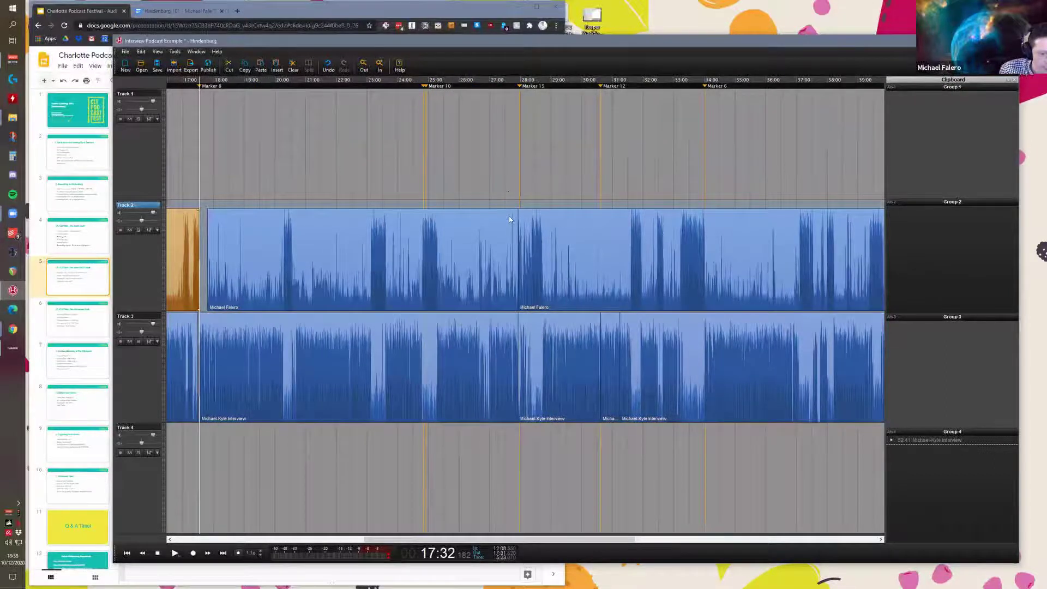
{"action": "scroll", "coordinate": [509, 219], "scroll_direction": "right", "scroll_amount": 2}
{"action": "left_click", "coordinate": [507, 191]}
{"action": "scroll", "coordinate": [508, 275], "scroll_direction": "up", "scroll_amount": 3}
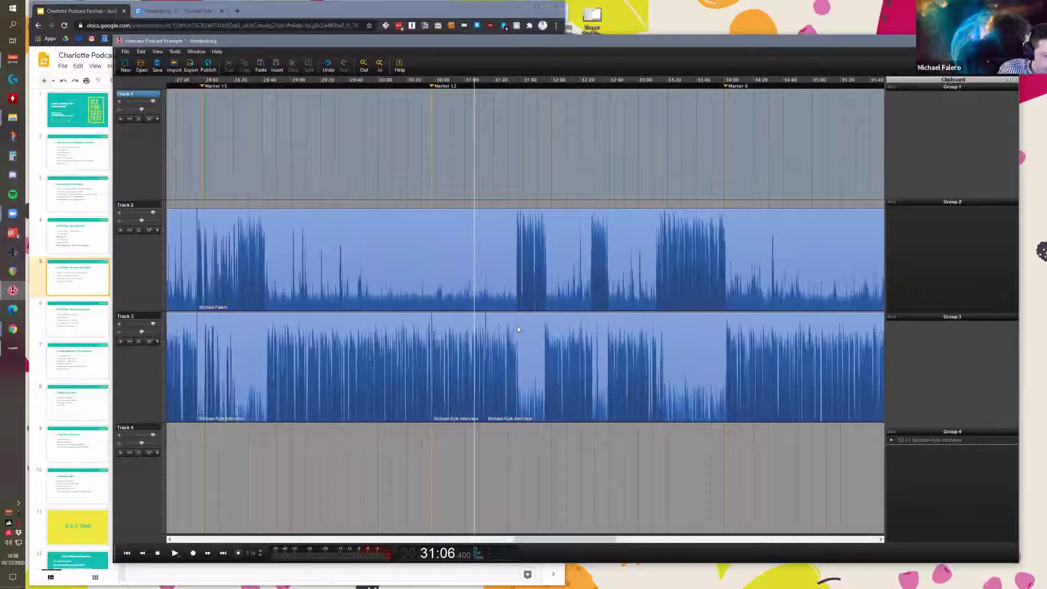
Step: Play the Track 3 clip at Marker 12, starting at about 30:36
{"action": "left_click", "coordinate": [456, 309]}
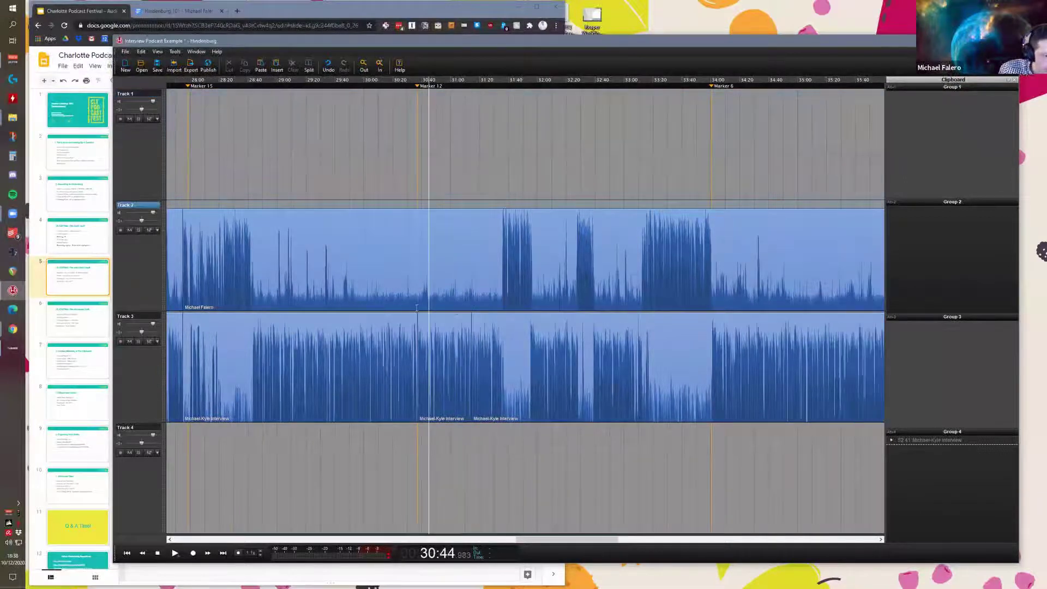
{"action": "scroll", "coordinate": [474, 352], "scroll_direction": "up", "scroll_amount": 2}
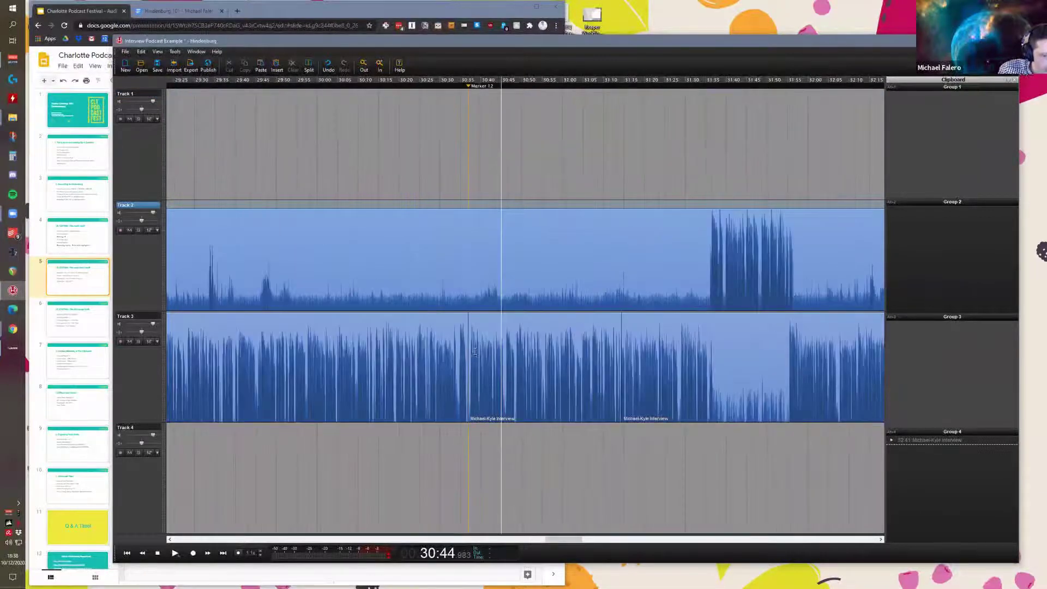
{"action": "left_click", "coordinate": [468, 304]}
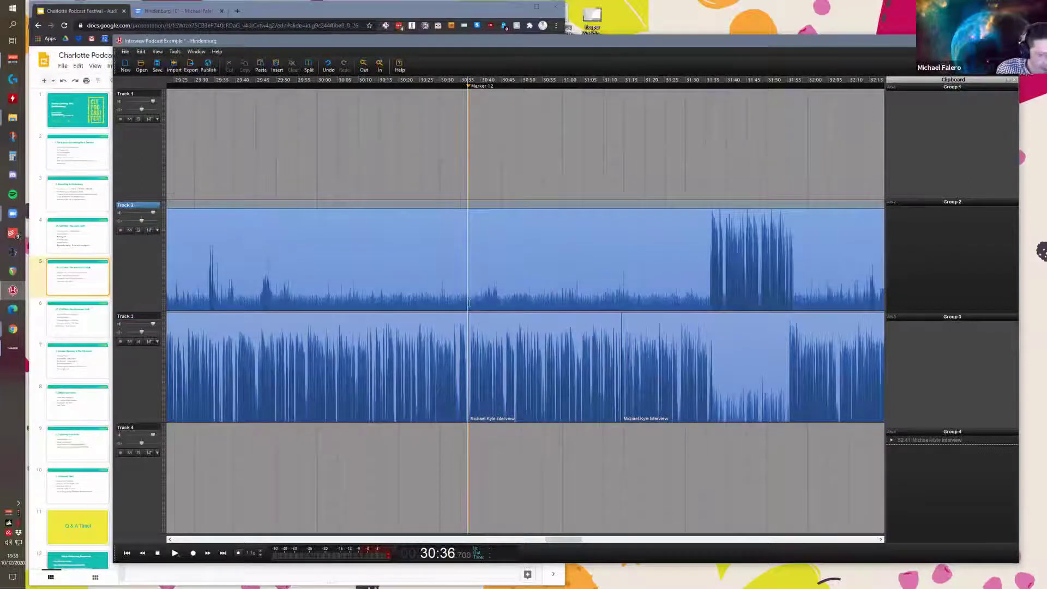
{"action": "key", "text": "space"}
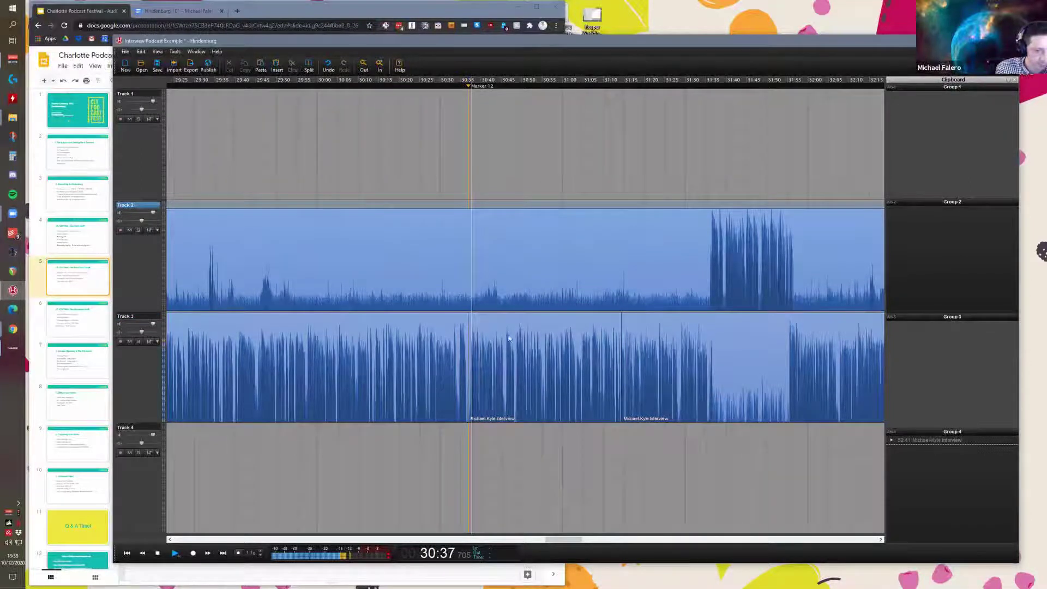
{"action": "key", "text": "space"}
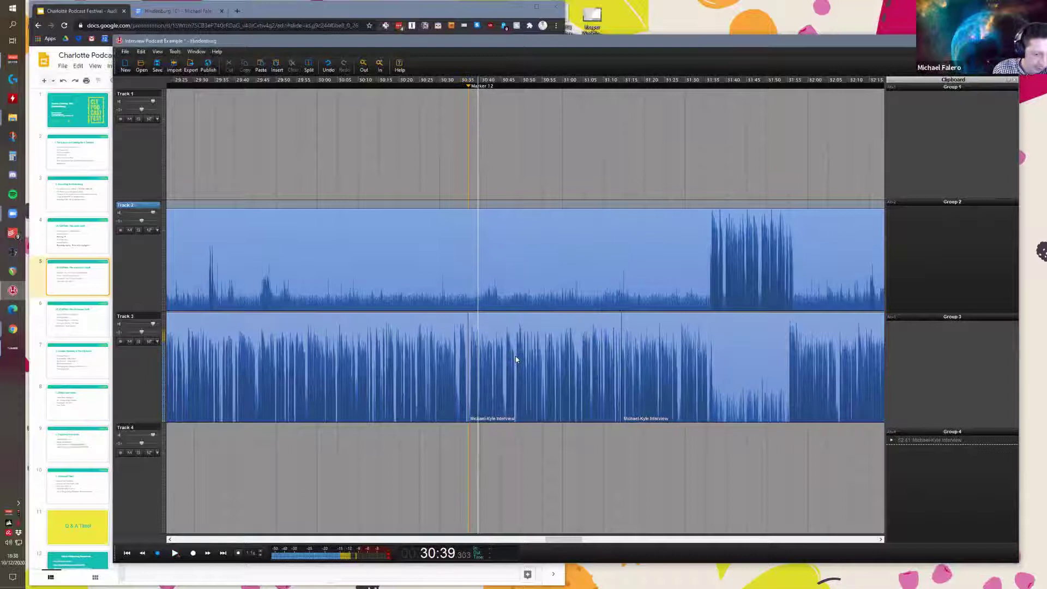
Step: Rename the Track 3 clip starting at Marker 12 as "Great [guest's first name] quote"
{"action": "double_click", "coordinate": [516, 360]}
{"action": "type", "text": "Great"}
{"action": "type", "text": " Kyle Q"}
{"action": "type", "text": "uote"}
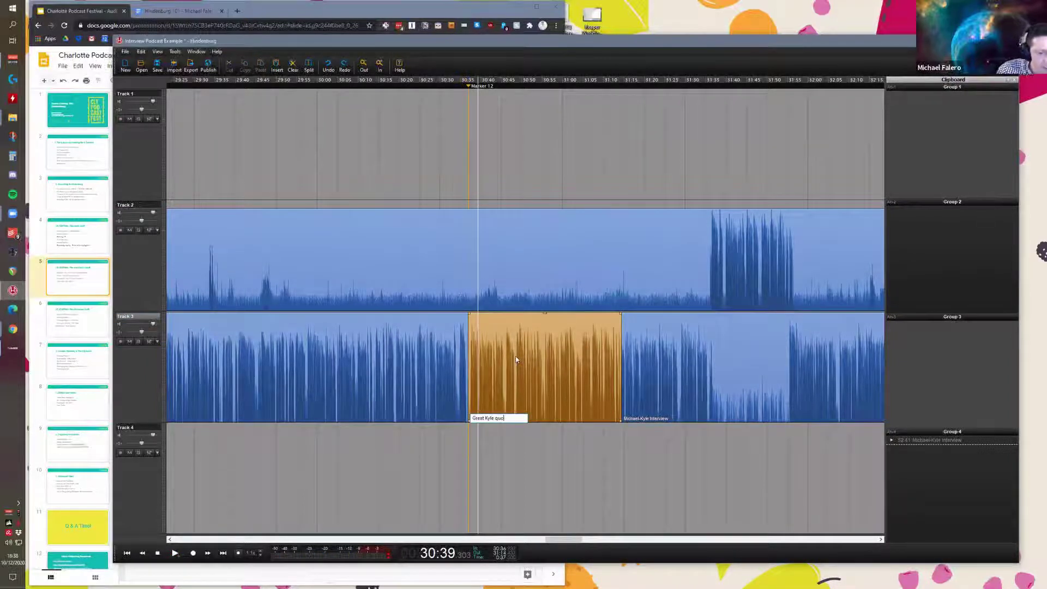
{"action": "key", "text": "Return"}
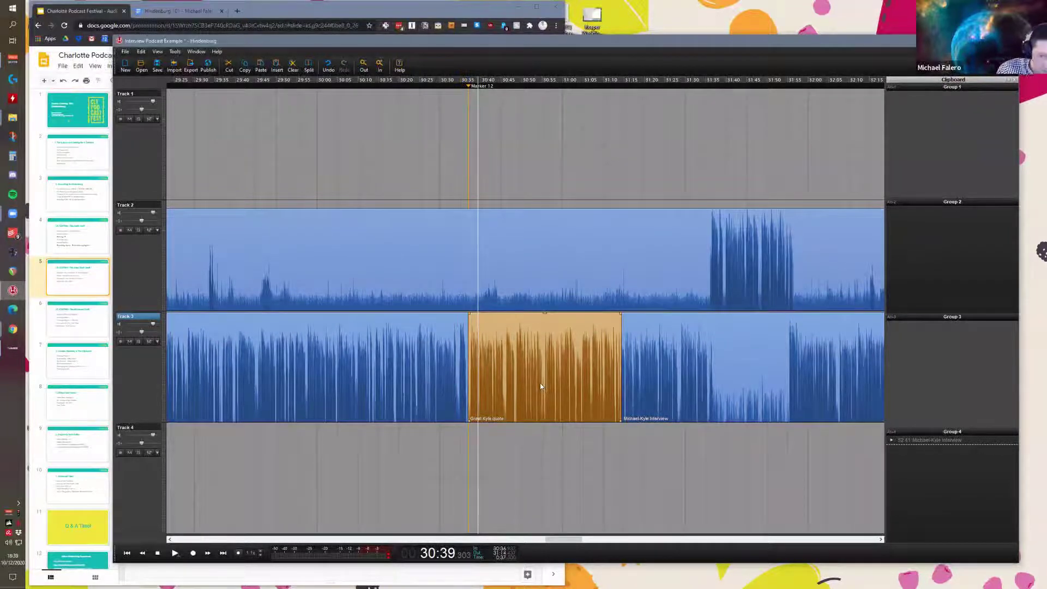
Step: Copy the renamed quote clip from Track 3 into clipboard Group 1 and Group 2
{"action": "key", "text": "alt+1"}
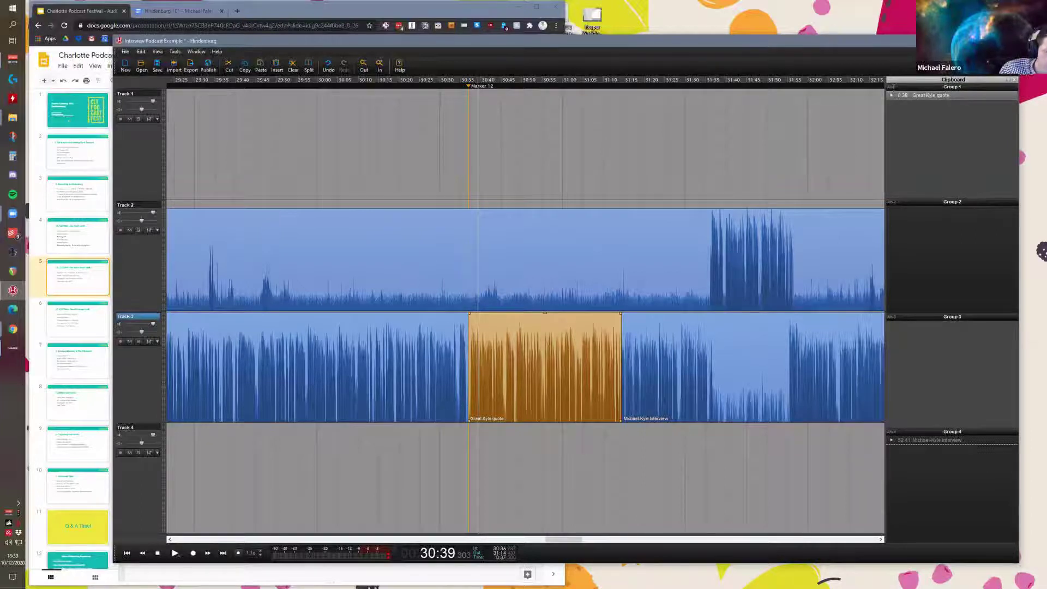
{"action": "left_click", "coordinate": [510, 282]}
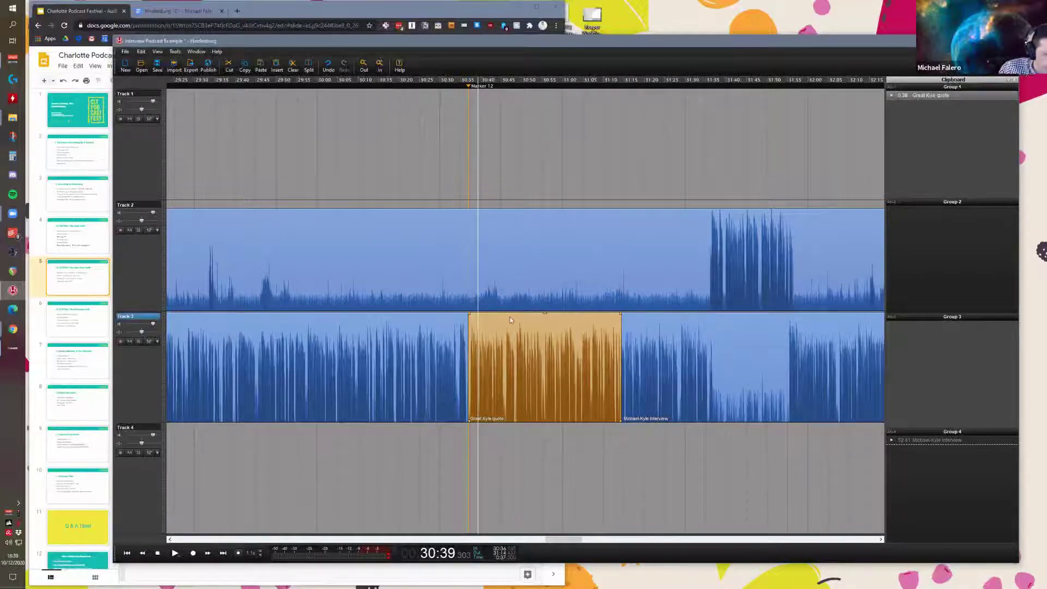
{"action": "left_click", "coordinate": [511, 320]}
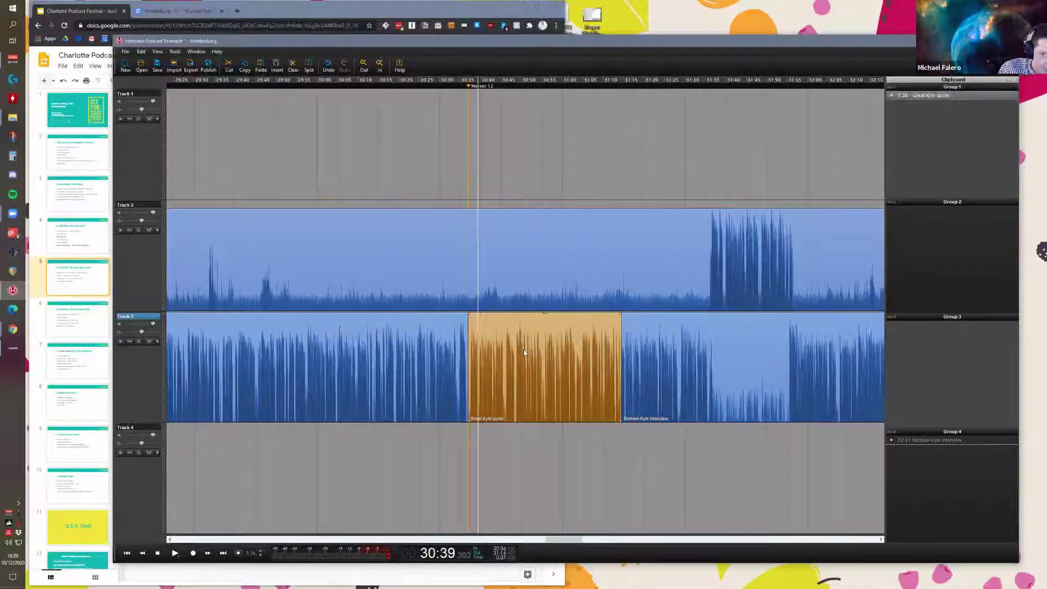
{"action": "key", "text": "alt+2"}
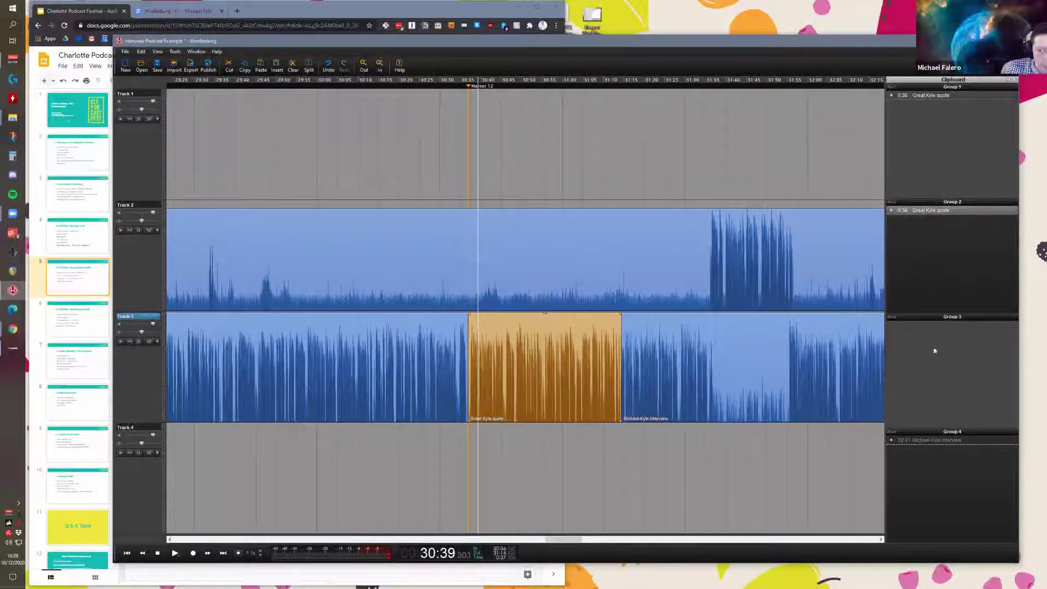
Step: Rename clipboard Group 1 as "Promo"
{"action": "left_click", "coordinate": [959, 89]}
{"action": "double_click", "coordinate": [958, 88]}
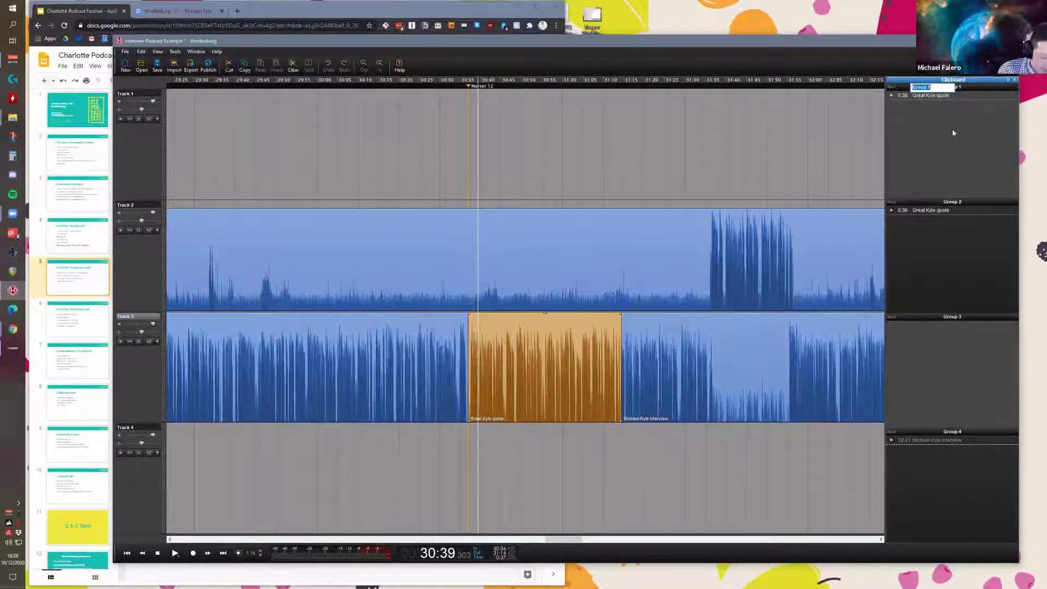
{"action": "type", "text": "Pr"}
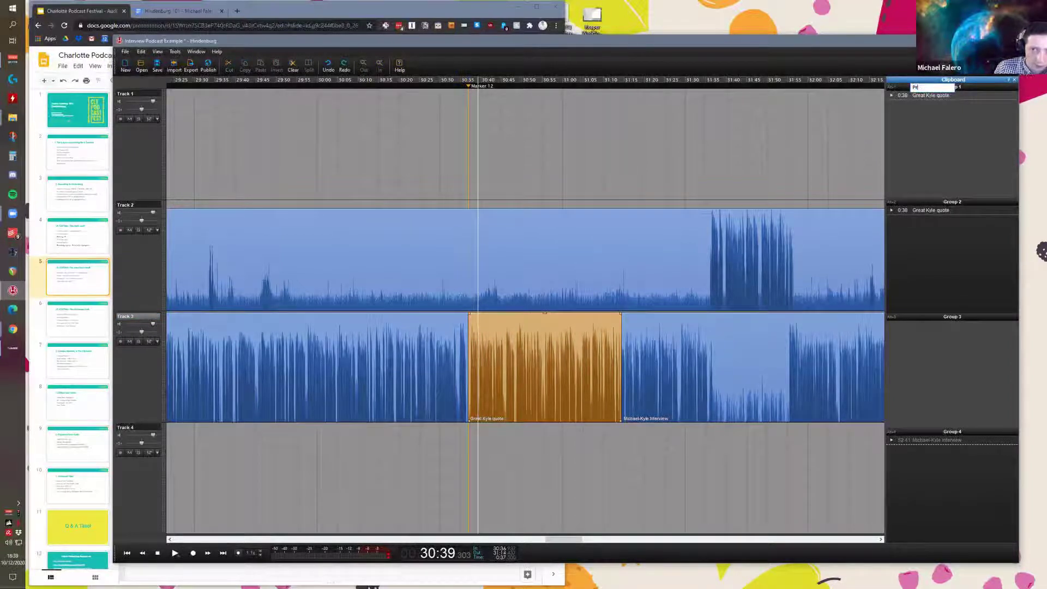
{"action": "type", "text": "omo"}
{"action": "key", "text": "Return"}
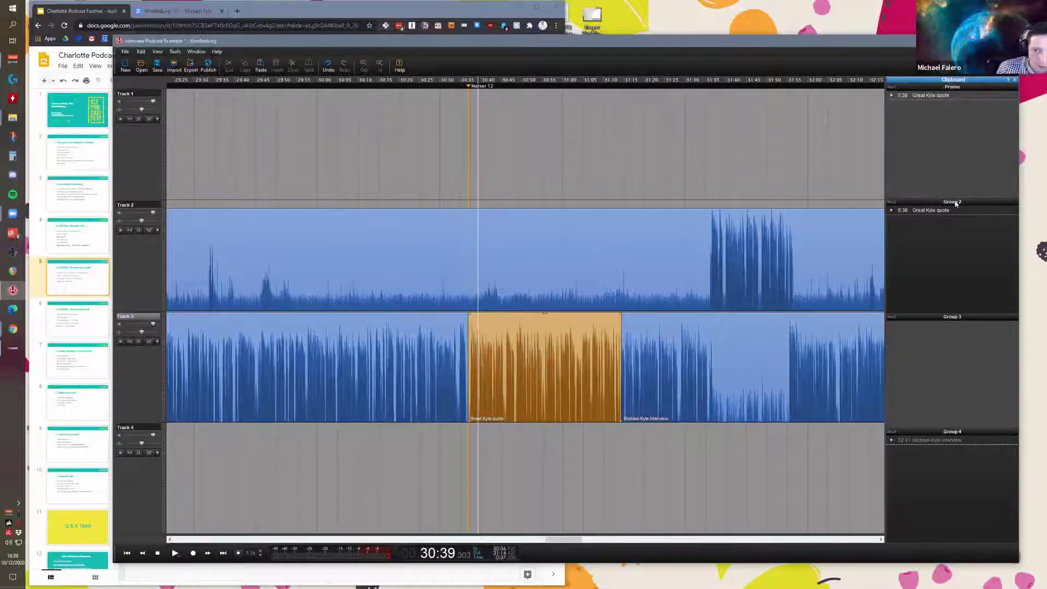
Step: Rename clipboard Group 2 as "Amazing quote"
{"action": "double_click", "coordinate": [956, 202]}
{"action": "type", "text": "Amazing quote"}
{"action": "key", "text": "Return"}
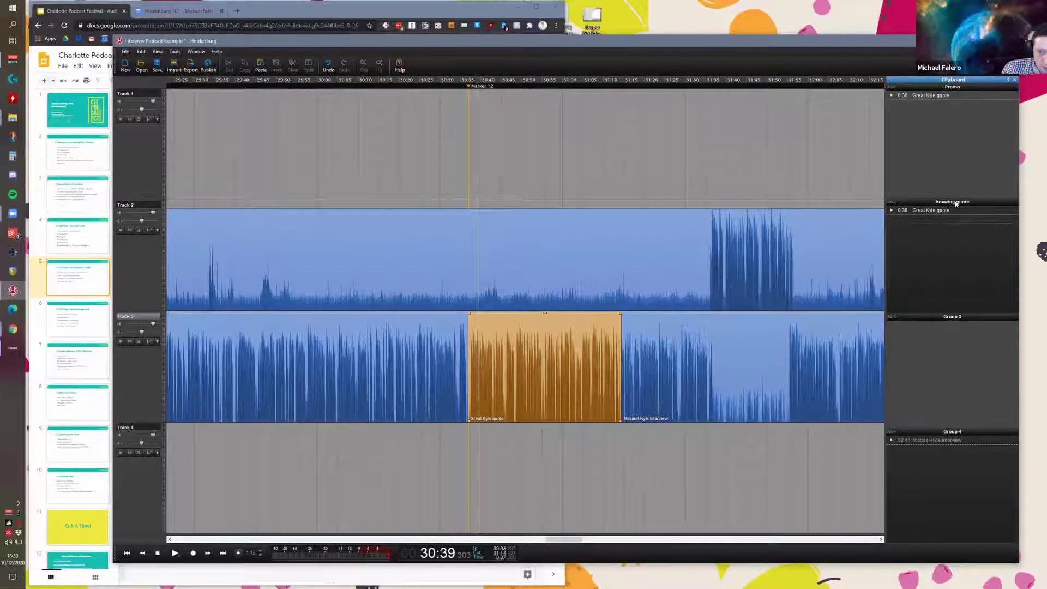
Step: Place the quote clip from the clipboard's Promo group on Track 1, starting at about 31:28
{"action": "left_click", "coordinate": [949, 212]}
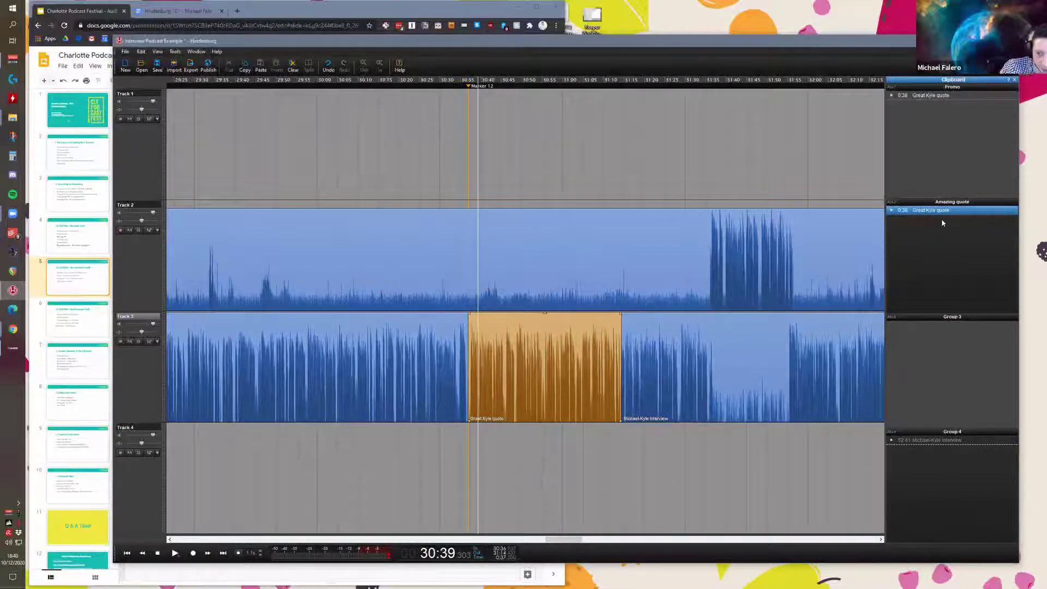
{"action": "left_click", "coordinate": [653, 174]}
{"action": "scroll", "coordinate": [640, 174], "scroll_direction": "down", "scroll_amount": 2}
{"action": "scroll", "coordinate": [657, 177], "scroll_direction": "up", "scroll_amount": 1}
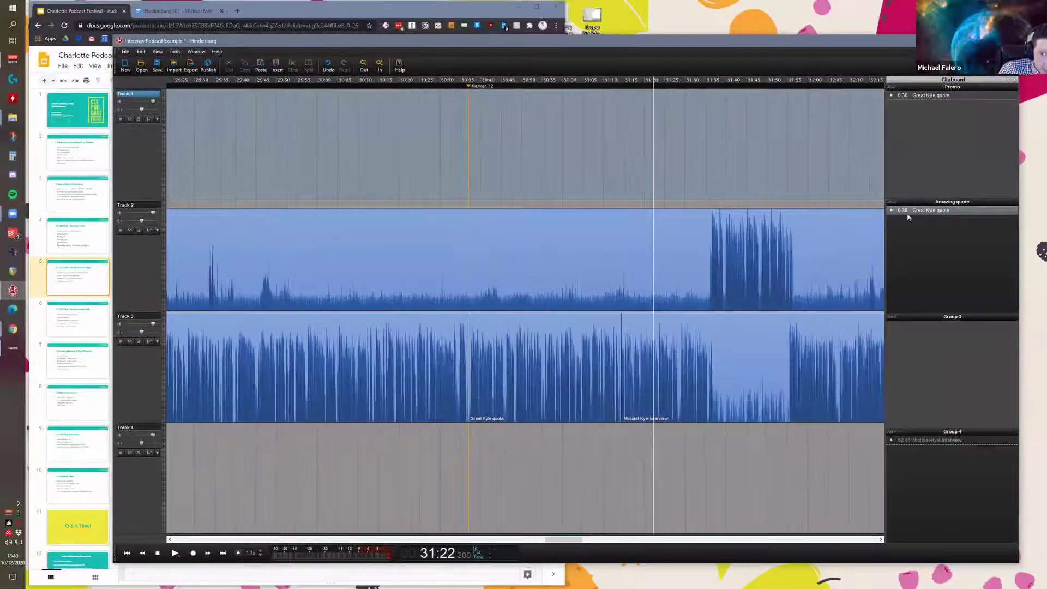
{"action": "scroll", "coordinate": [701, 191], "scroll_direction": "down", "scroll_amount": 4}
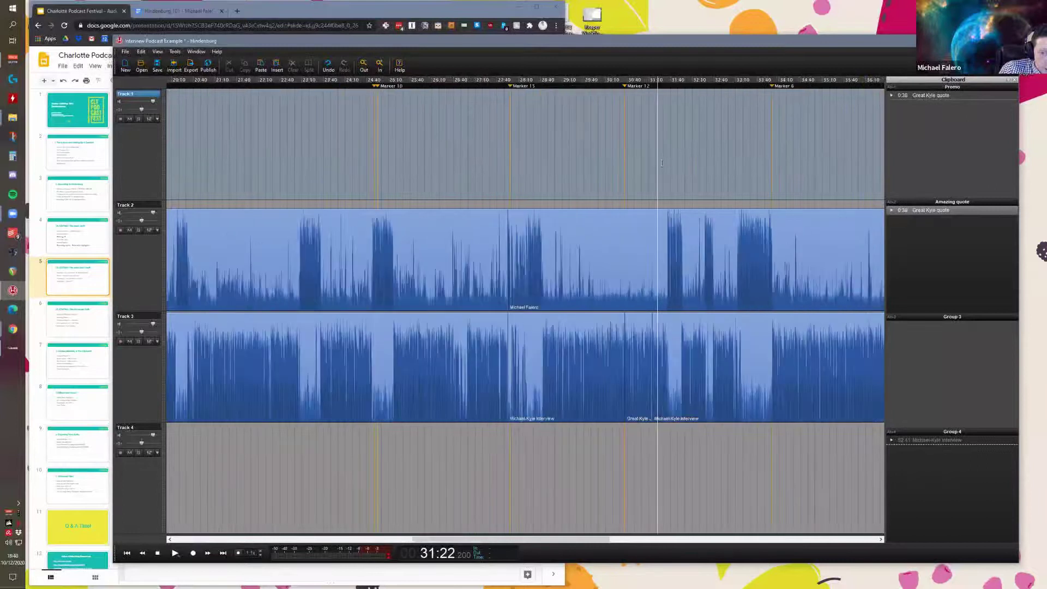
{"action": "scroll", "coordinate": [648, 169], "scroll_direction": "up", "scroll_amount": 4}
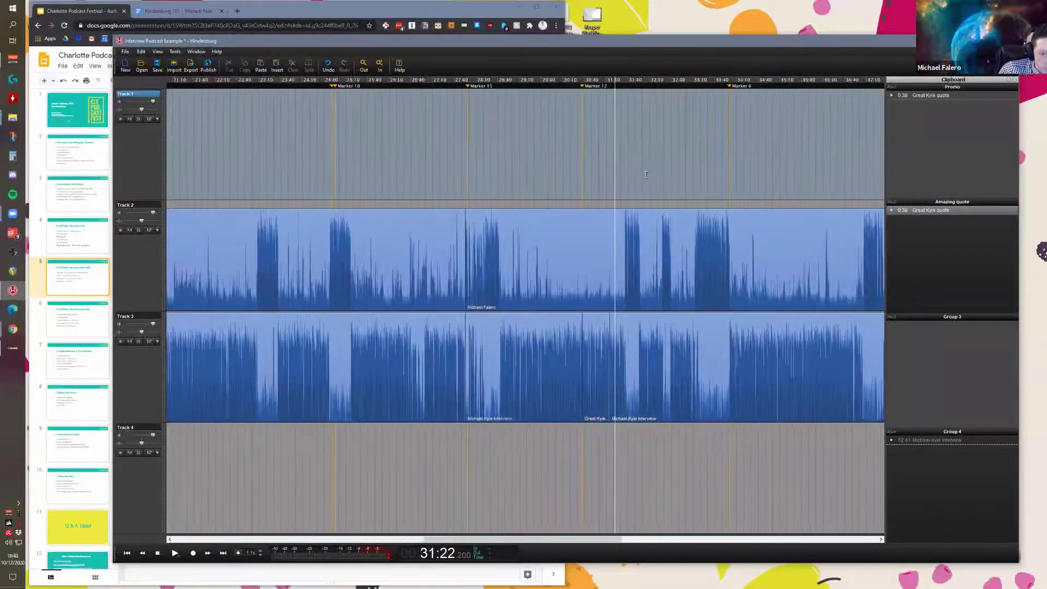
{"action": "left_click_drag", "start_coordinate": [932, 95], "coordinate": [568, 162]}
{"action": "scroll", "coordinate": [569, 163], "scroll_direction": "up", "scroll_amount": 3}
{"action": "left_click", "coordinate": [569, 162]}
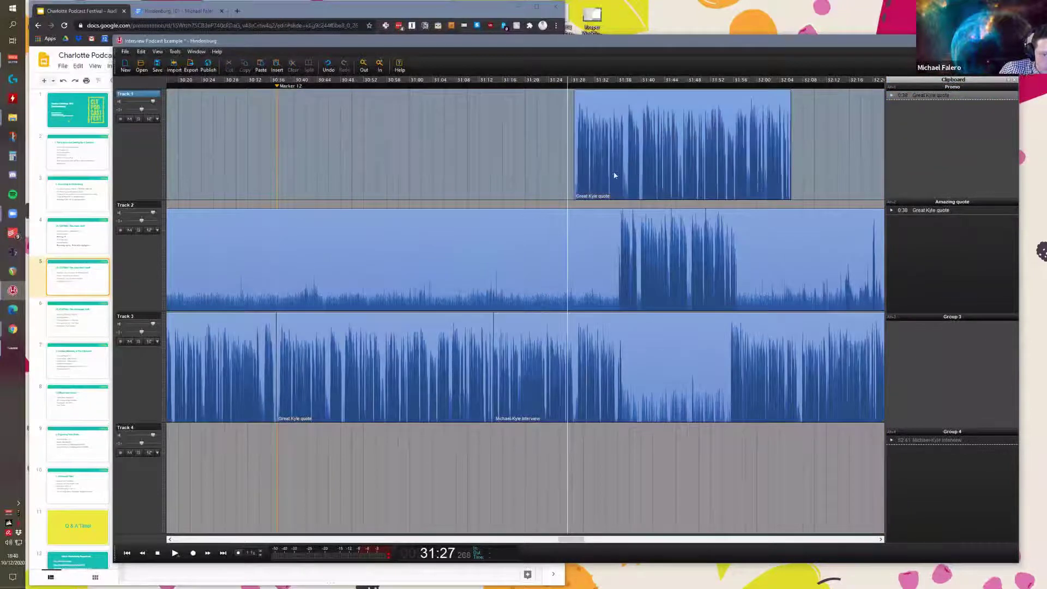
Step: Examine the quote clip's placement on Track 1 and the interview clips back to the session start
{"action": "scroll", "coordinate": [602, 174], "scroll_direction": "right", "scroll_amount": 1}
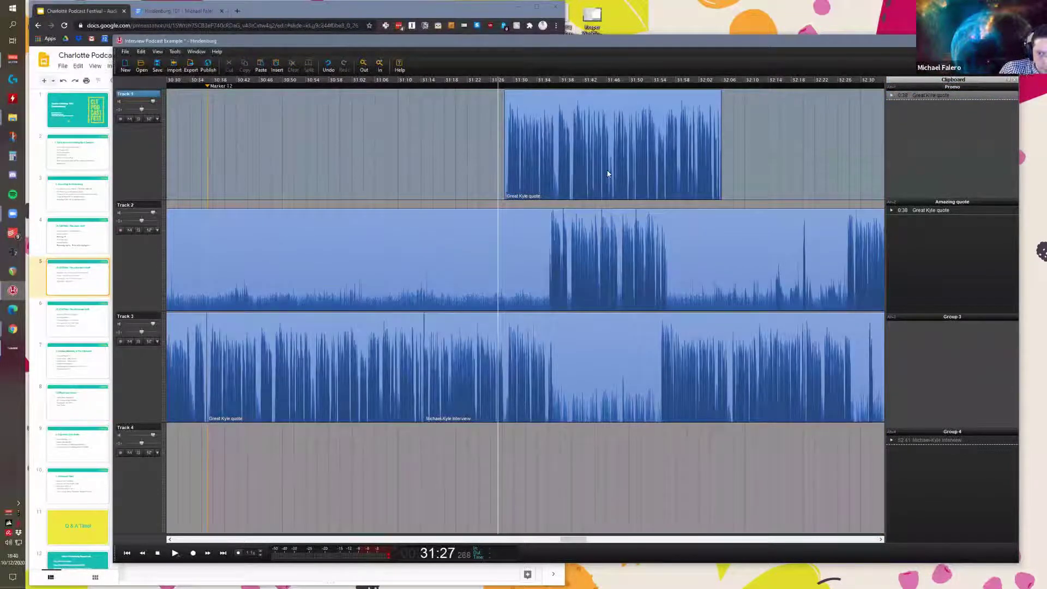
{"action": "scroll", "coordinate": [650, 233], "scroll_direction": "down", "scroll_amount": 8}
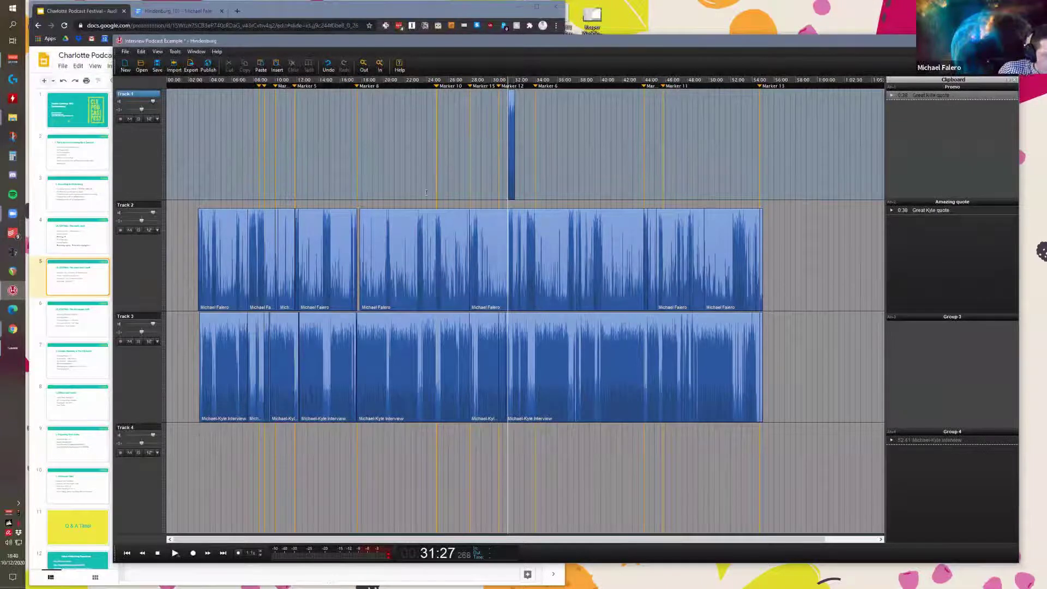
{"action": "scroll", "coordinate": [426, 192], "scroll_direction": "up", "scroll_amount": 5}
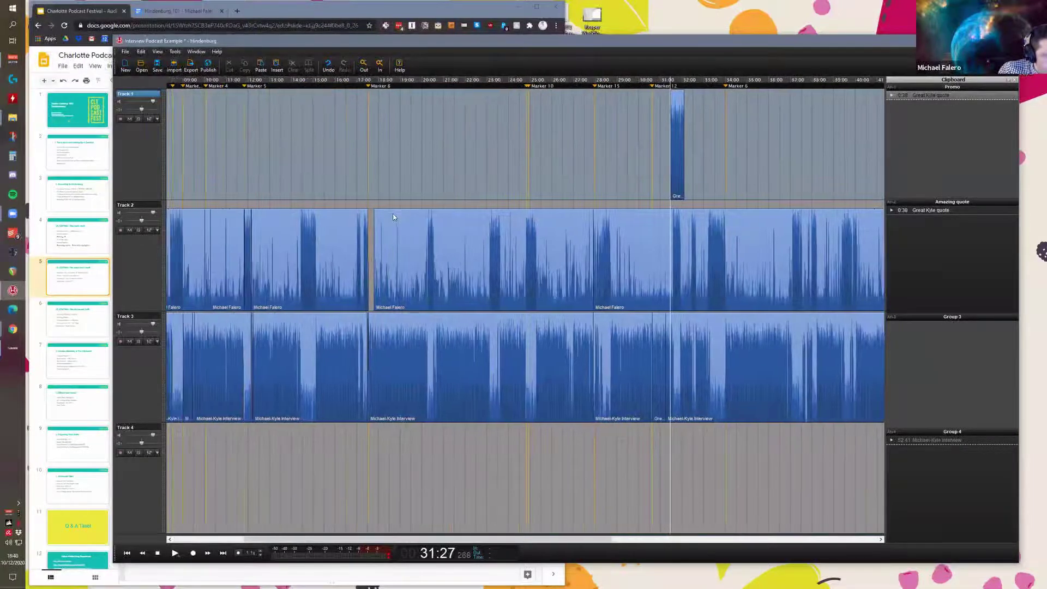
{"action": "scroll", "coordinate": [393, 217], "scroll_direction": "left", "scroll_amount": 5}
{"action": "left_click", "coordinate": [371, 203]}
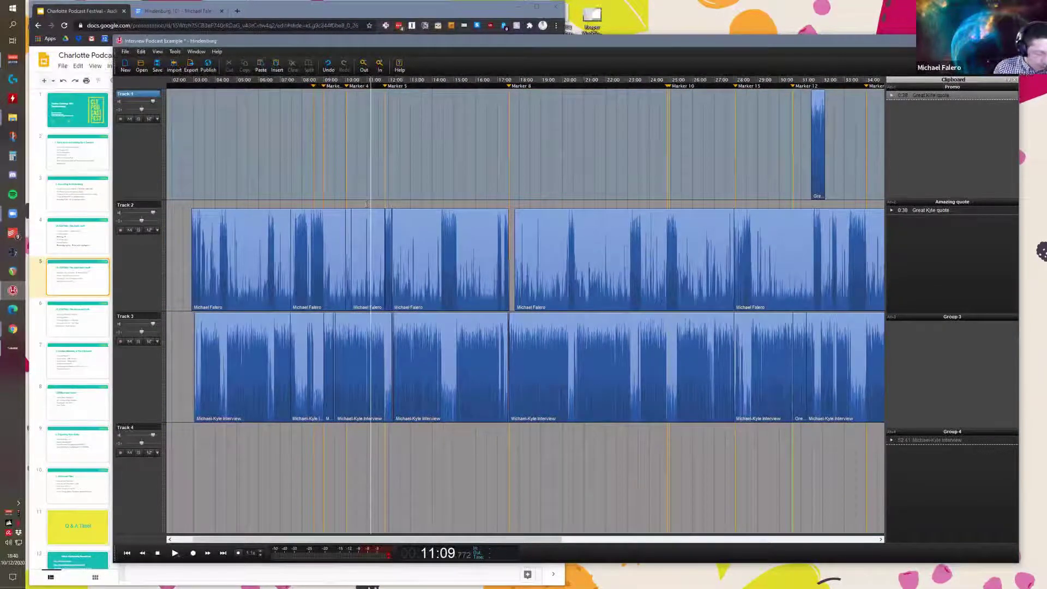
{"action": "scroll", "coordinate": [305, 229], "scroll_direction": "left", "scroll_amount": 2}
{"action": "left_click", "coordinate": [217, 232]}
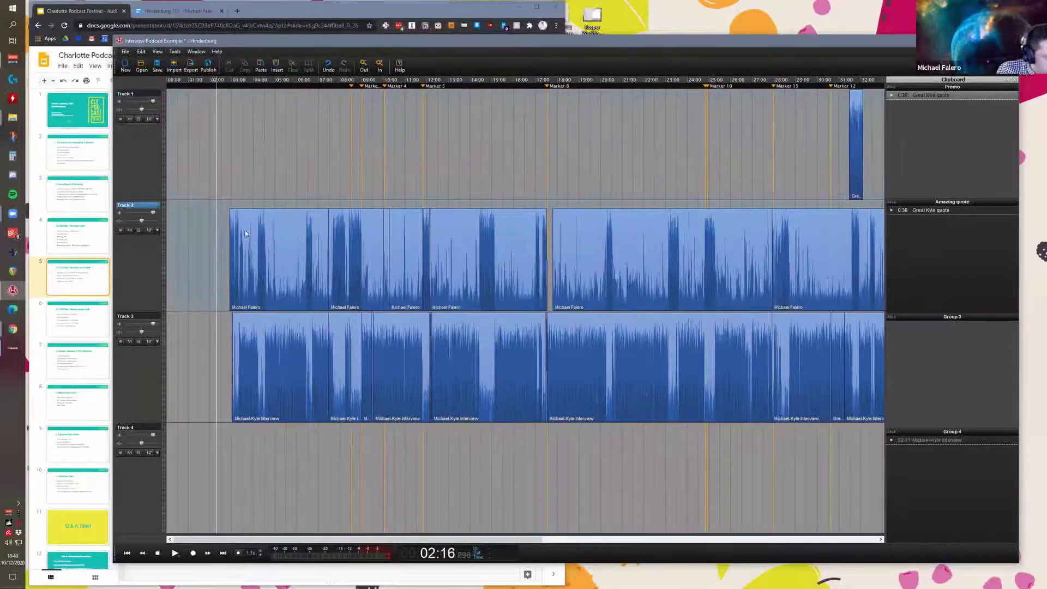
{"action": "scroll", "coordinate": [245, 234], "scroll_direction": "up", "scroll_amount": 2}
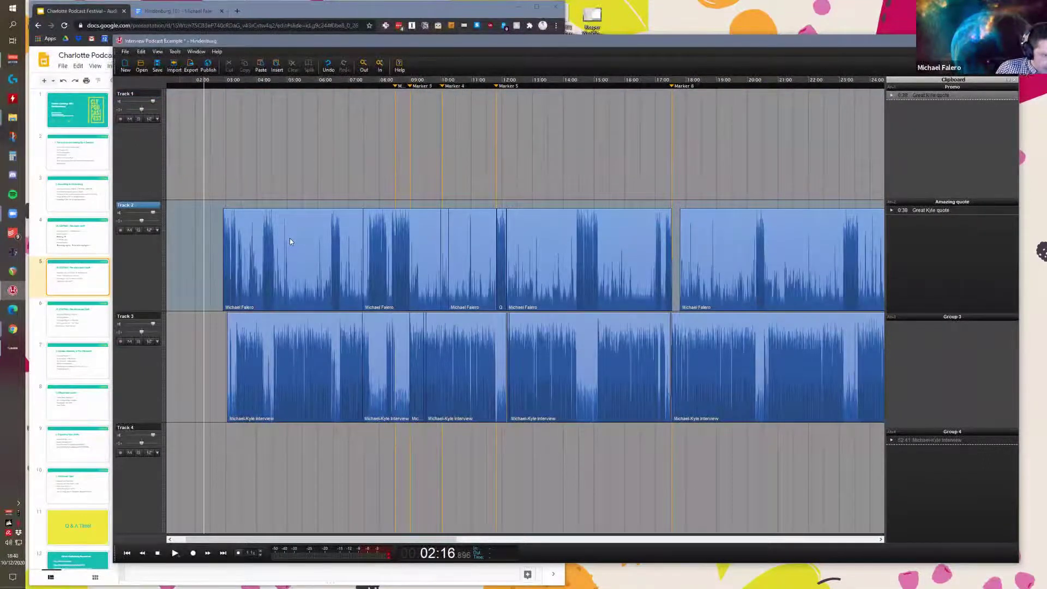
{"action": "scroll", "coordinate": [290, 241], "scroll_direction": "down", "scroll_amount": 3}
{"action": "left_click_drag", "start_coordinate": [215, 432], "coordinate": [691, 424]}
{"action": "left_click", "coordinate": [201, 224]}
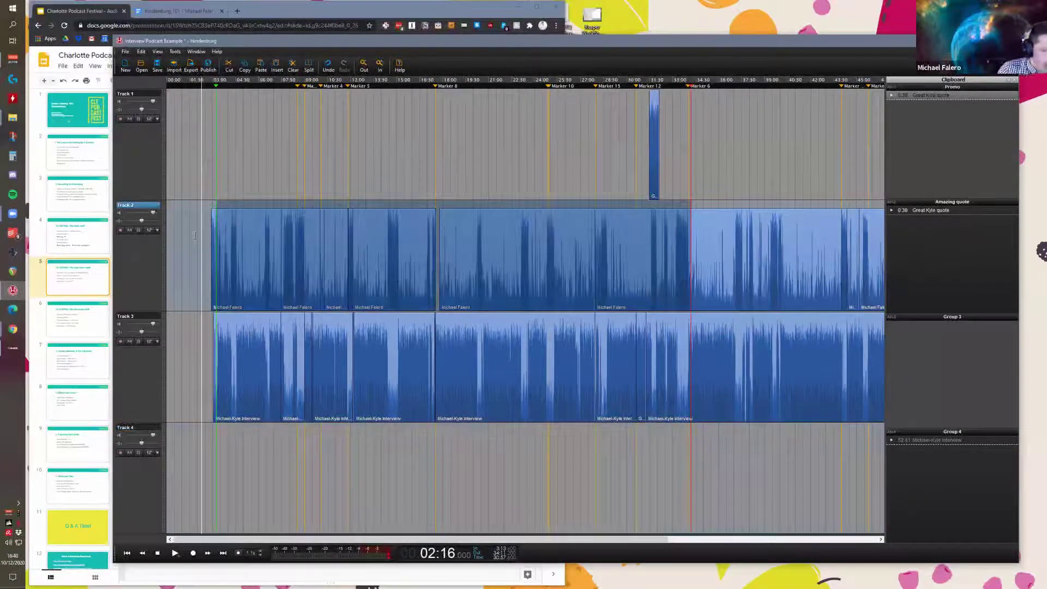
{"action": "key", "text": "Escape"}
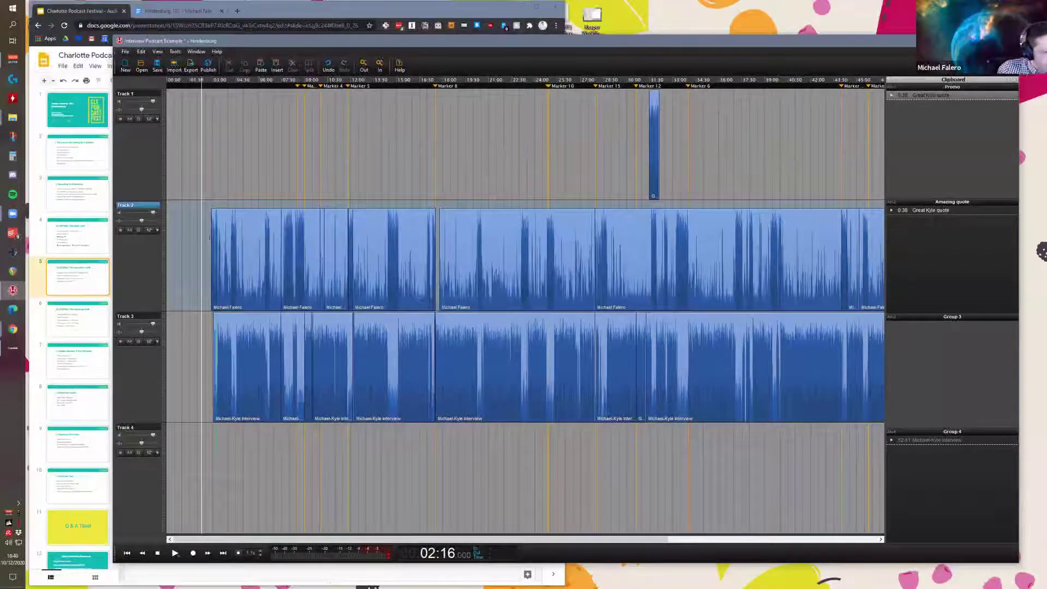
Step: Examine the session's file commands and the arrangement of clips and markers across all tracks
{"action": "scroll", "coordinate": [268, 243], "scroll_direction": "up", "scroll_amount": 1}
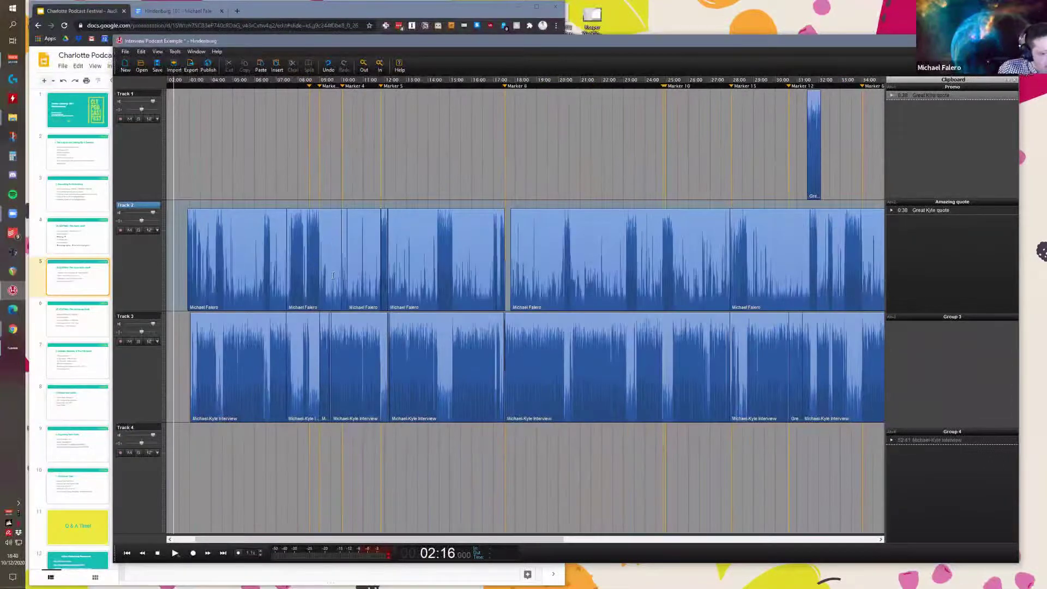
{"action": "scroll", "coordinate": [448, 283], "scroll_direction": "down", "scroll_amount": 2}
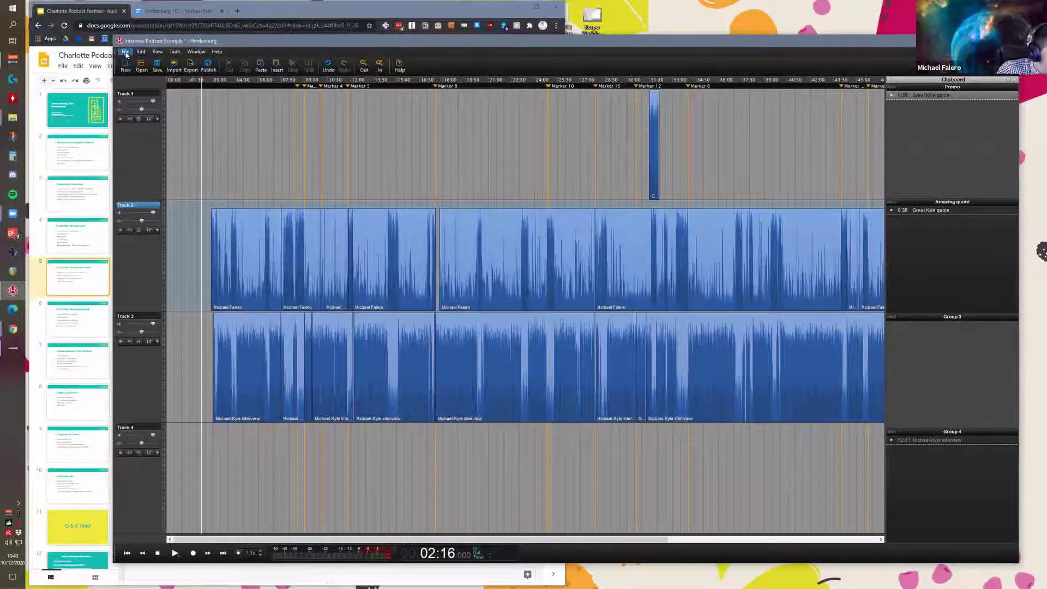
{"action": "left_click", "coordinate": [126, 53]}
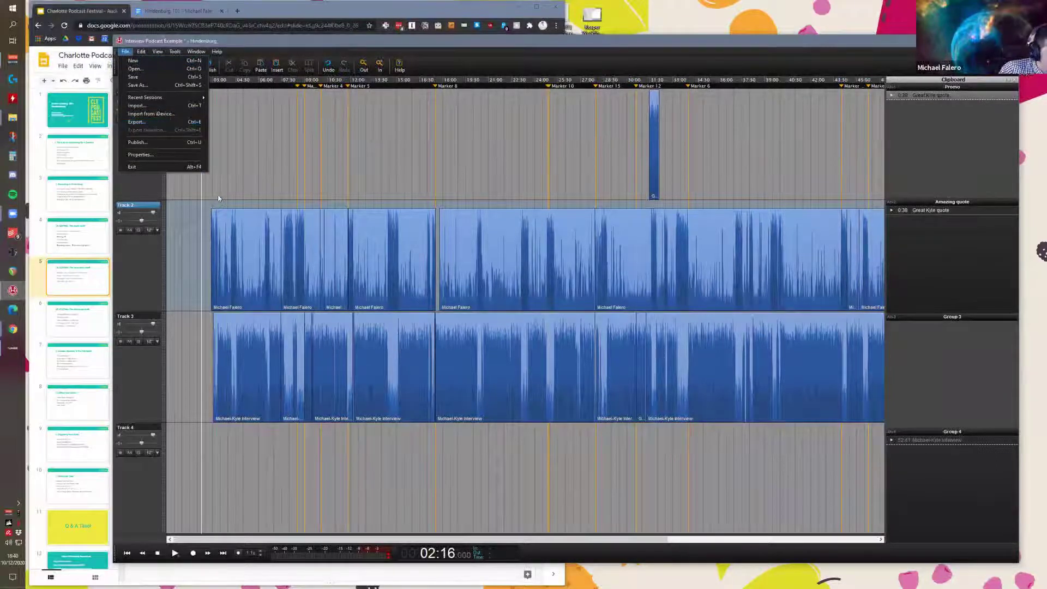
{"action": "left_click", "coordinate": [206, 189]}
{"action": "scroll", "coordinate": [175, 79], "scroll_direction": "down", "scroll_amount": 3}
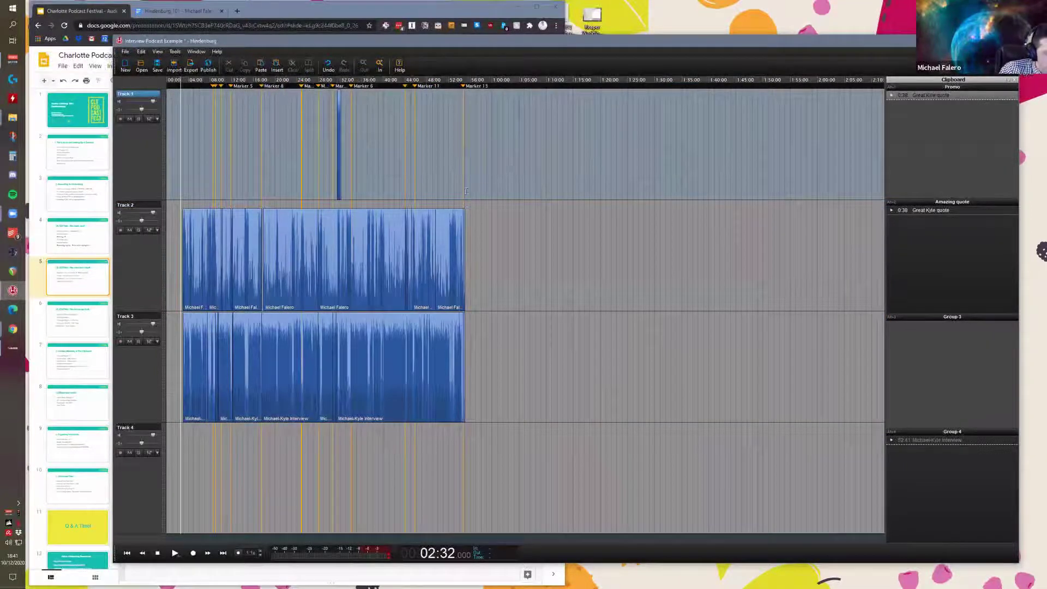
{"action": "scroll", "coordinate": [325, 168], "scroll_direction": "up", "scroll_amount": 3}
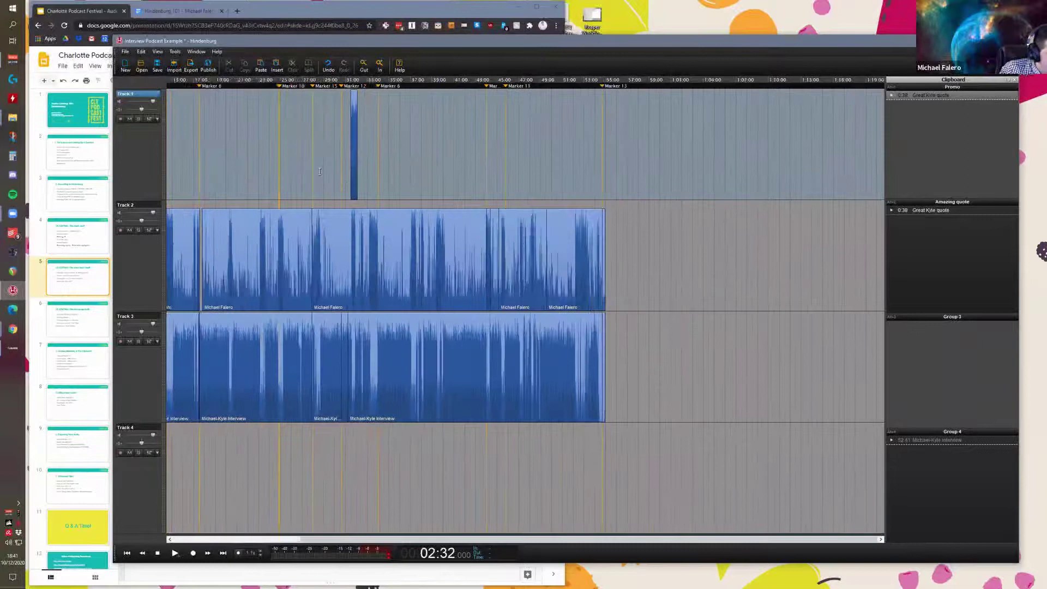
{"action": "scroll", "coordinate": [337, 158], "scroll_direction": "left", "scroll_amount": 2}
{"action": "scroll", "coordinate": [337, 157], "scroll_direction": "left", "scroll_amount": 10}
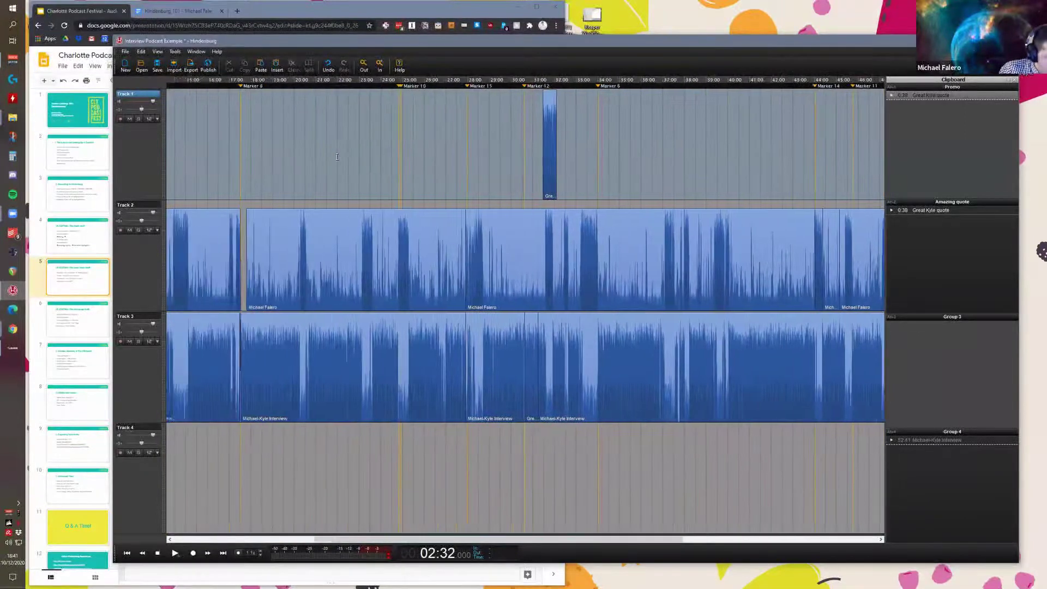
{"action": "scroll", "coordinate": [329, 163], "scroll_direction": "left", "scroll_amount": 2}
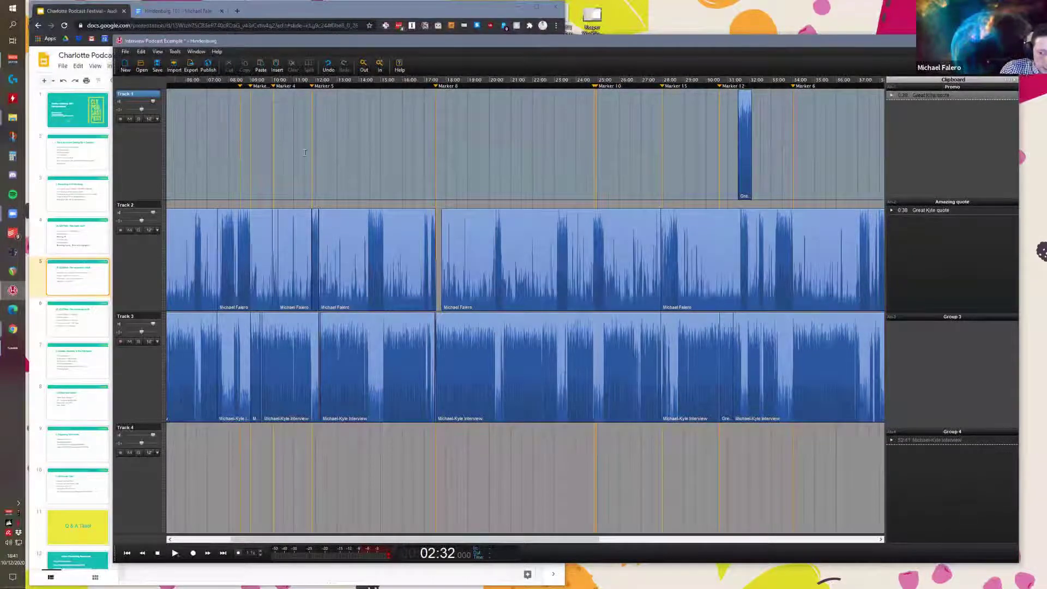
Step: Examine the session's export commands and the full timeline, from the first interview clip to the last
{"action": "left_click", "coordinate": [125, 51]}
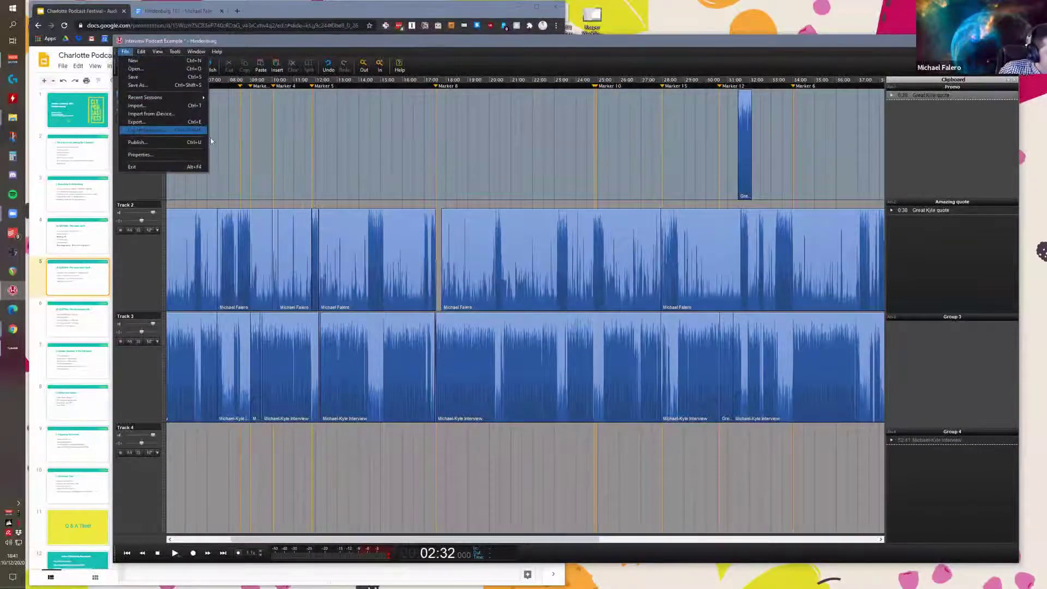
{"action": "left_click", "coordinate": [252, 159]}
{"action": "scroll", "coordinate": [371, 215], "scroll_direction": "left", "scroll_amount": 3}
{"action": "scroll", "coordinate": [373, 214], "scroll_direction": "down", "scroll_amount": 3}
{"action": "scroll", "coordinate": [378, 218], "scroll_direction": "up", "scroll_amount": 3}
{"action": "key", "text": "ctrl+minus"}
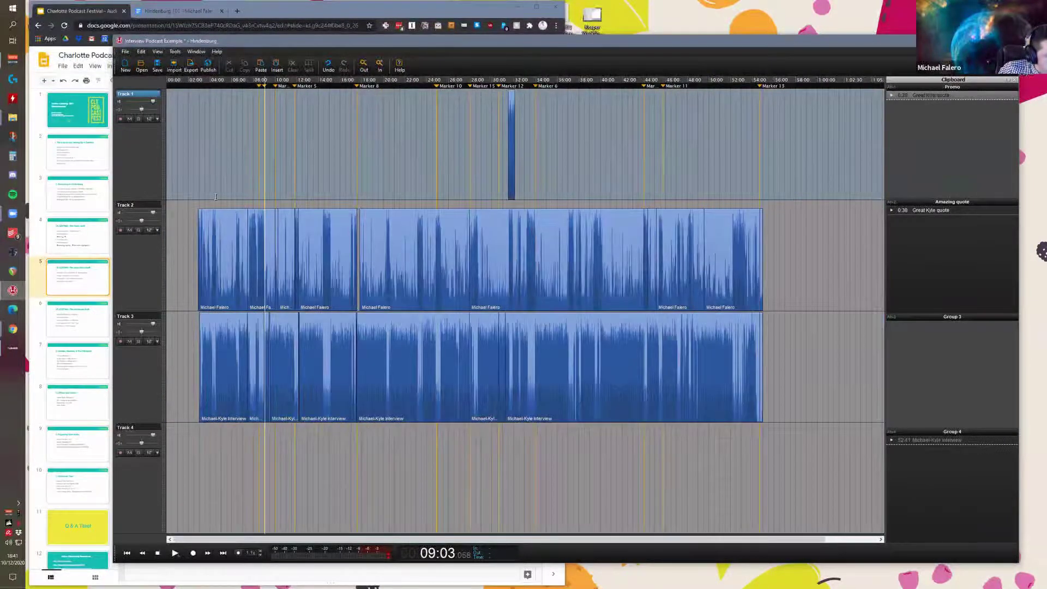
{"action": "left_click", "coordinate": [506, 260]}
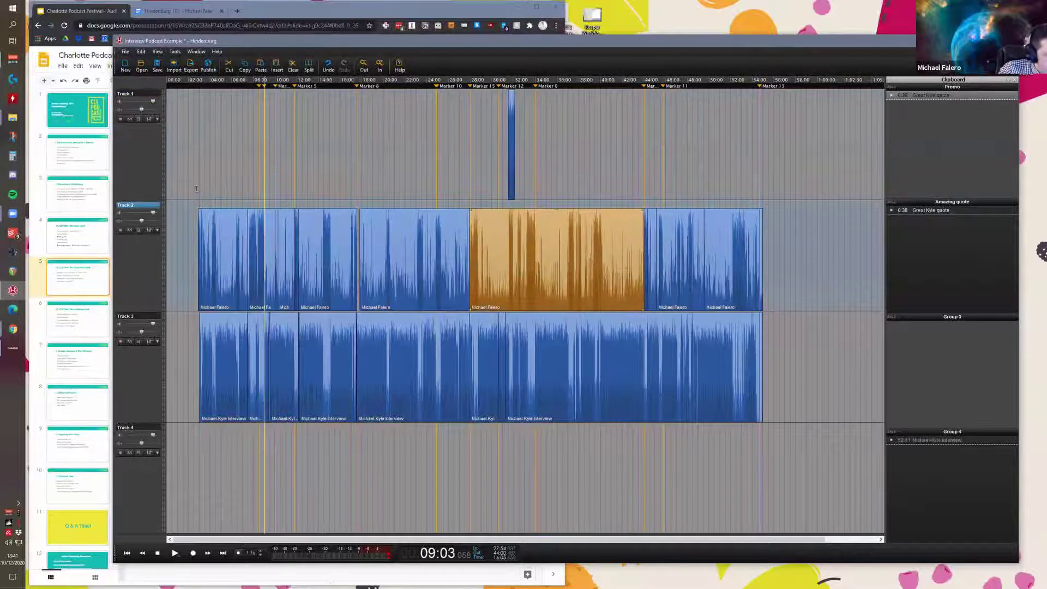
{"action": "left_click", "coordinate": [340, 199]}
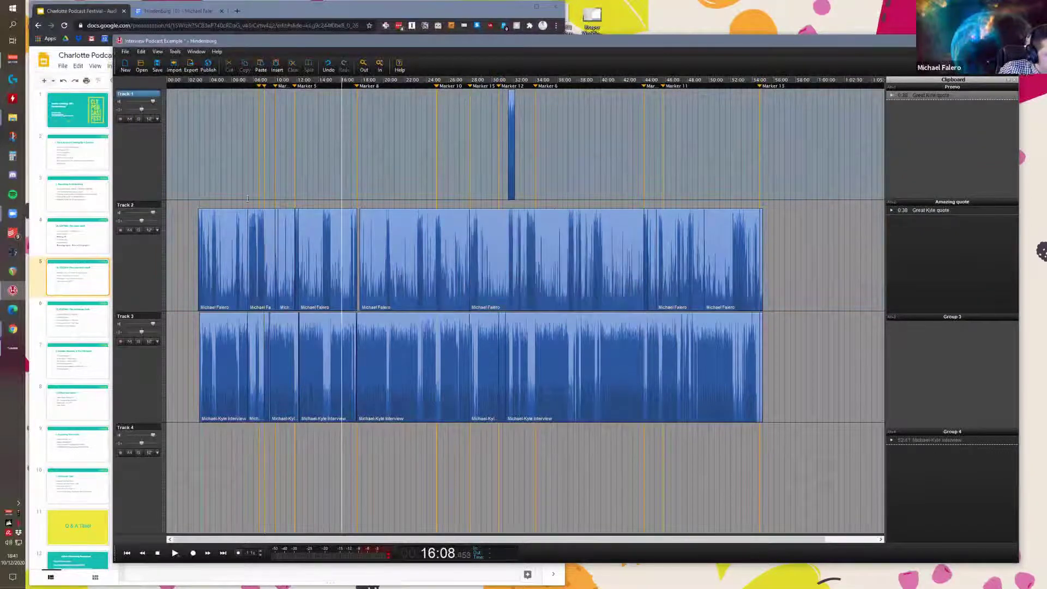
Step: Select the opening of the interview across Tracks 2 and 3, from about 2:50 to 17:57
{"action": "left_click_drag", "start_coordinate": [198, 198], "coordinate": [357, 204]}
{"action": "scroll", "coordinate": [291, 207], "scroll_direction": "up", "scroll_amount": 3}
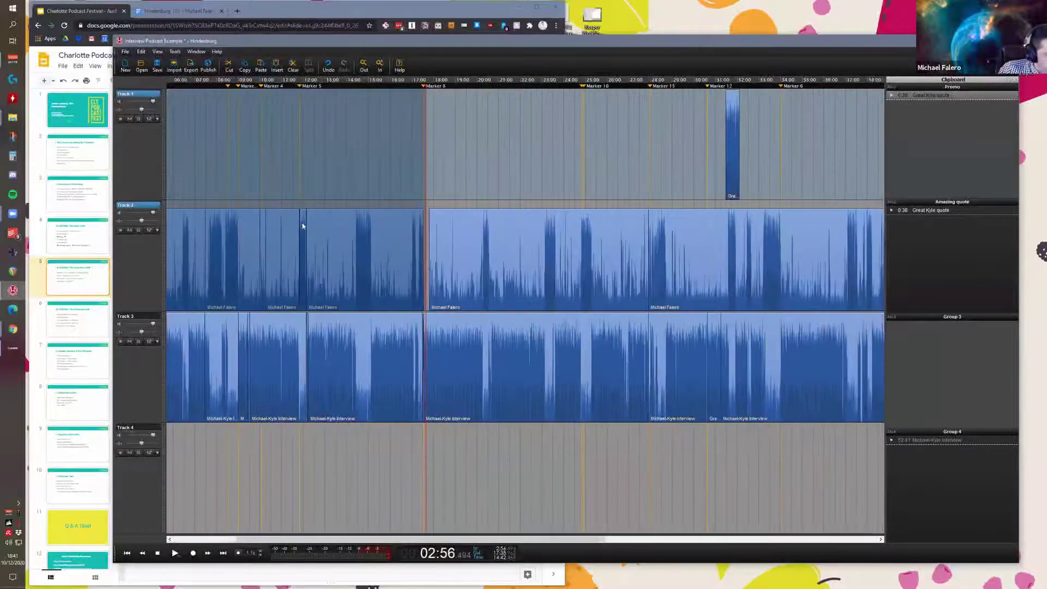
{"action": "scroll", "coordinate": [304, 225], "scroll_direction": "left", "scroll_amount": 2}
{"action": "scroll", "coordinate": [228, 260], "scroll_direction": "left", "scroll_amount": 2}
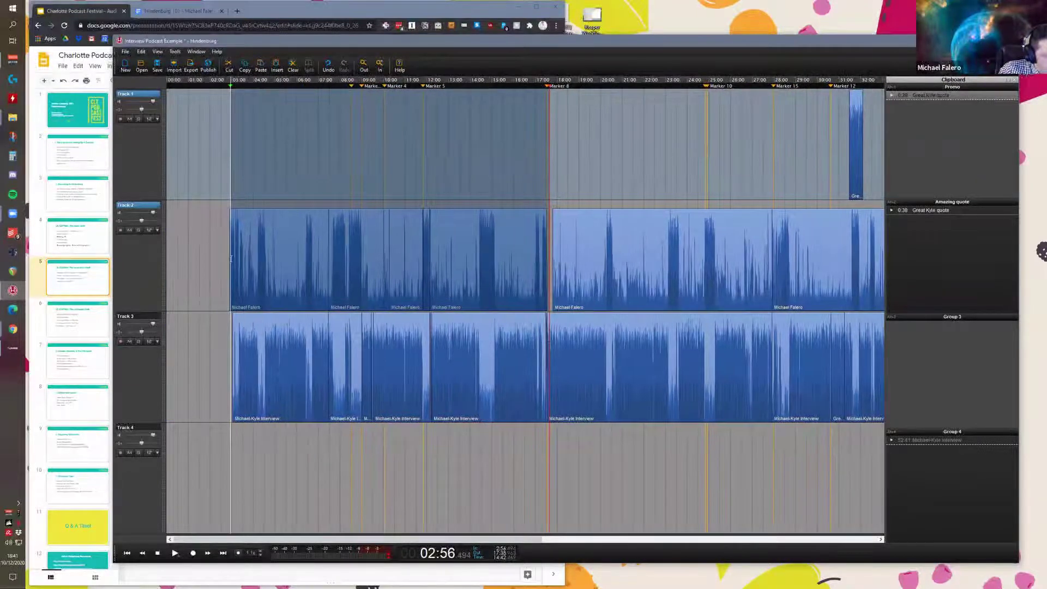
{"action": "left_click_drag", "start_coordinate": [514, 325], "coordinate": [541, 354]}
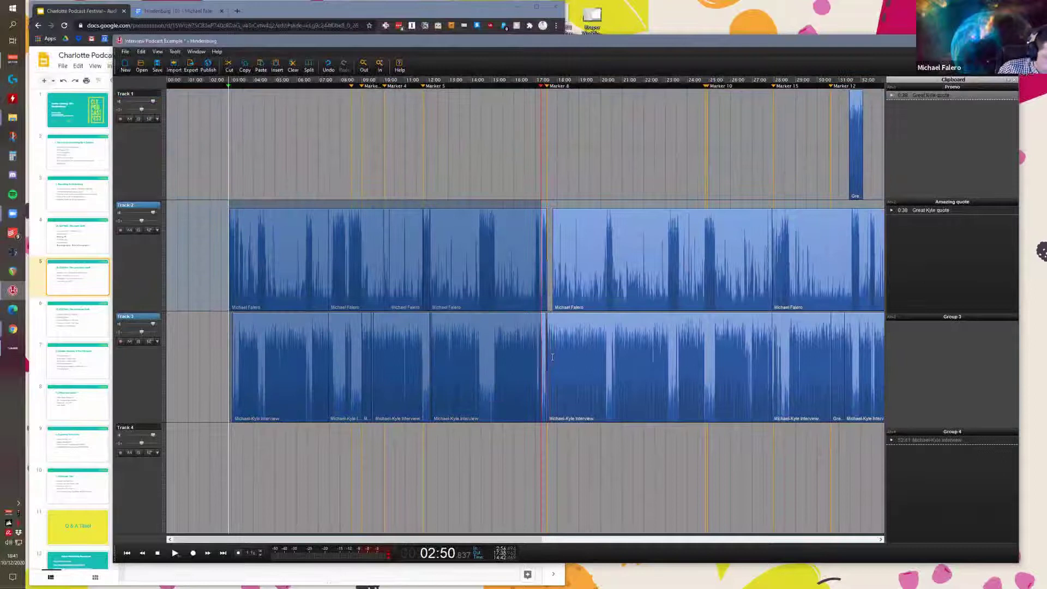
{"action": "left_click", "coordinate": [553, 357], "text": "shift"}
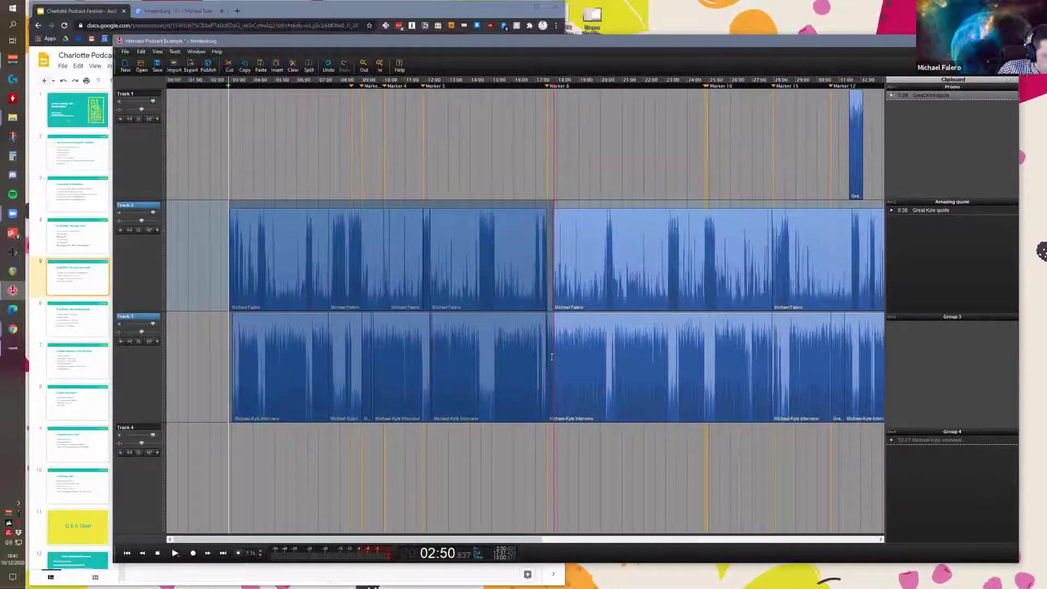
{"action": "left_click", "coordinate": [552, 363], "text": "shift"}
{"action": "left_click", "coordinate": [554, 371], "text": "shift"}
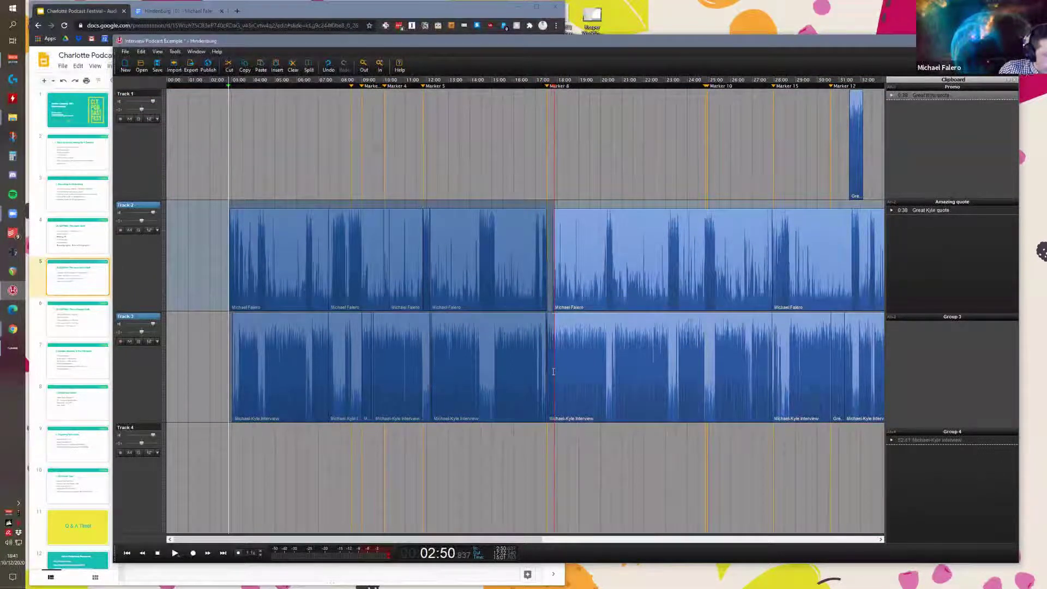
{"action": "left_click", "coordinate": [552, 379], "text": "shift"}
Step: Extend the selection to Track 4 and adjust its range to run from about 2:49 to 20:23
{"action": "left_click", "coordinate": [548, 440], "text": "shift"}
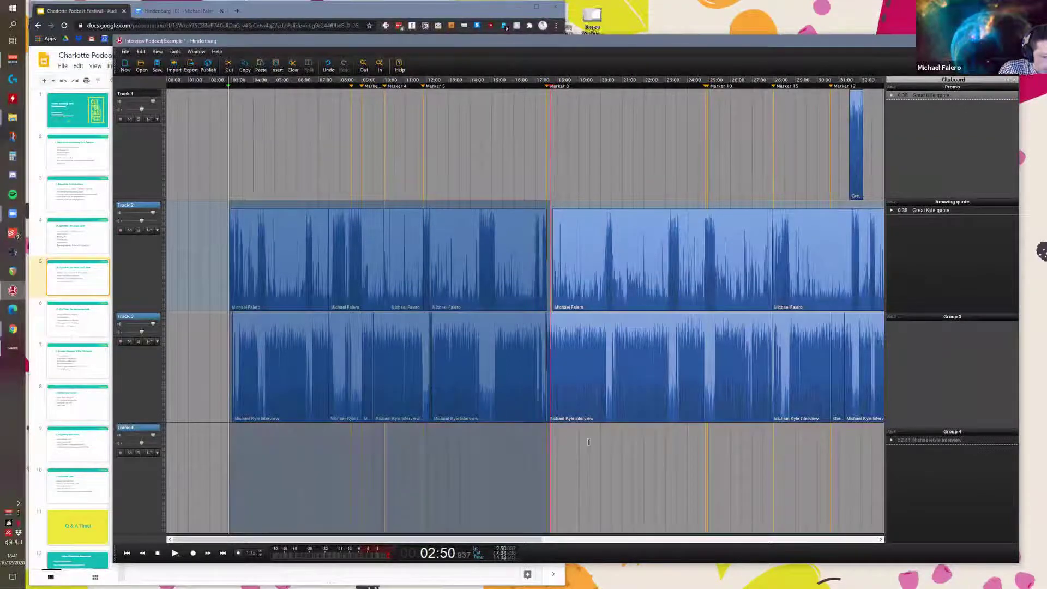
{"action": "left_click", "coordinate": [590, 440], "text": "shift"}
{"action": "left_click", "coordinate": [609, 440], "text": "shift"}
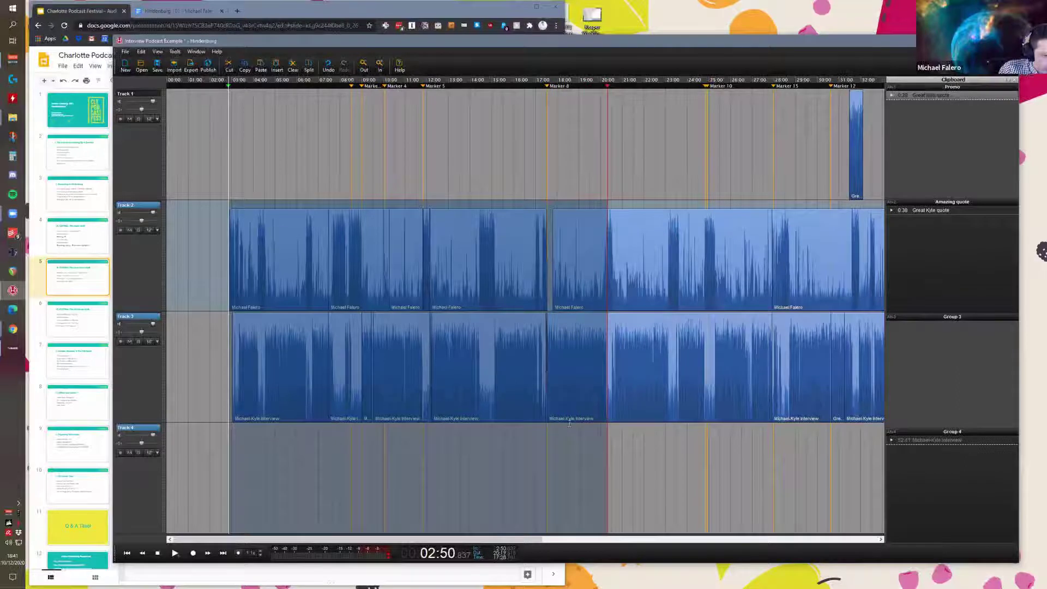
{"action": "left_click_drag", "start_coordinate": [599, 439], "coordinate": [542, 439]}
{"action": "left_click", "coordinate": [602, 458], "text": "shift"}
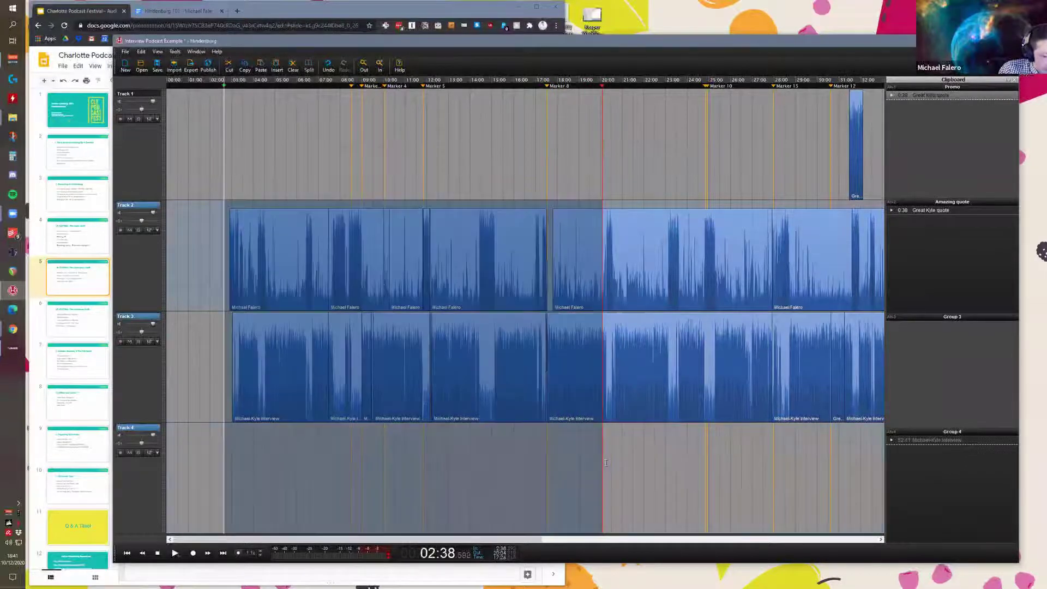
{"action": "left_click", "coordinate": [607, 462], "text": "shift"}
{"action": "left_click", "coordinate": [609, 462], "text": "shift"}
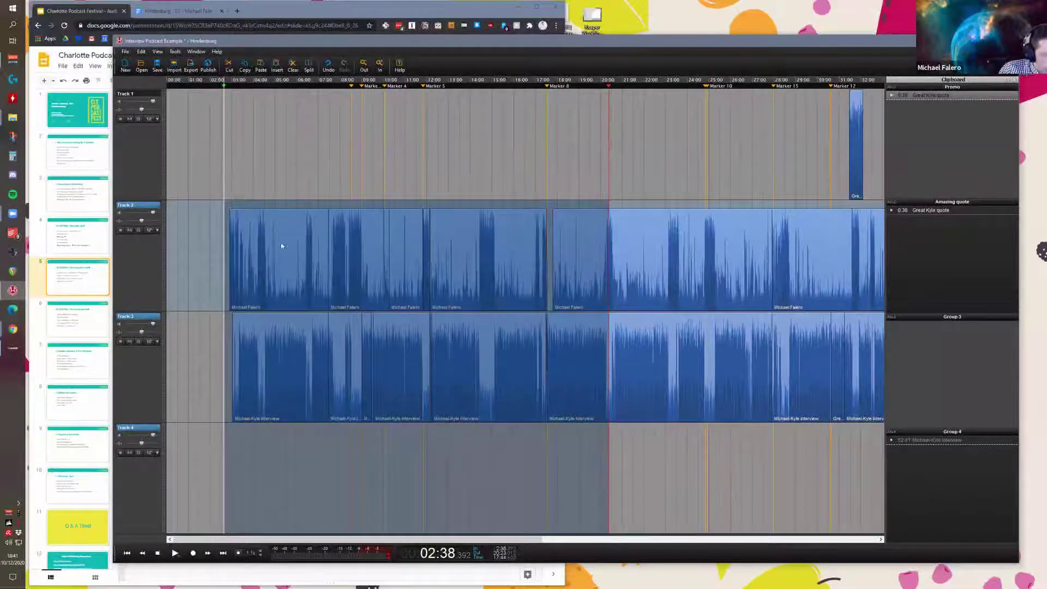
{"action": "left_click", "coordinate": [228, 88]}
Step: Set up an export of the selection to the Charlotte Podcast Festival Oct 2020 folder, named "Podcast Ep 1 export 1"
{"action": "left_click", "coordinate": [125, 52]}
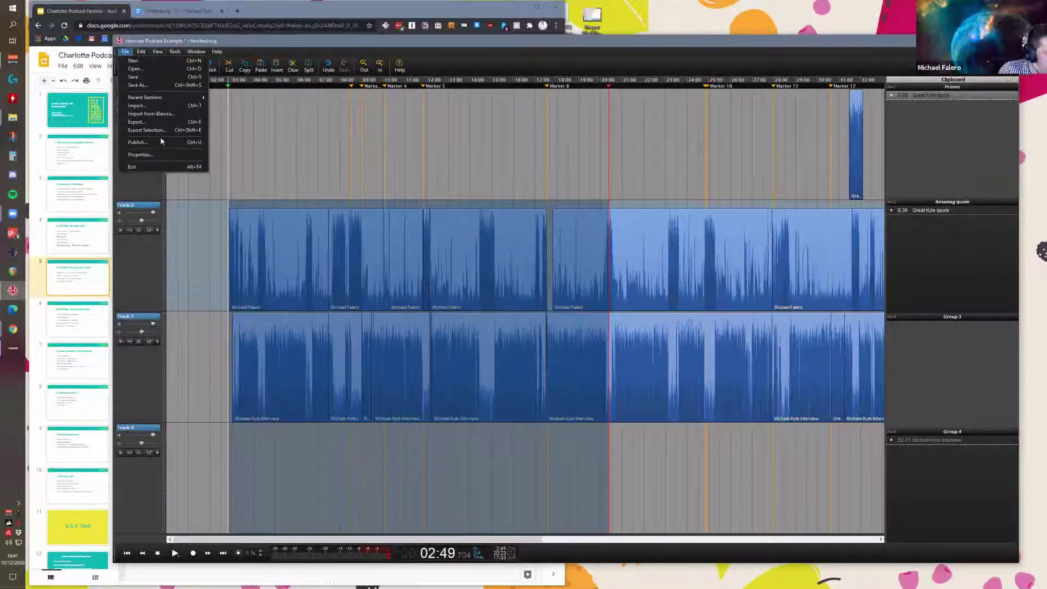
{"action": "left_click", "coordinate": [146, 131]}
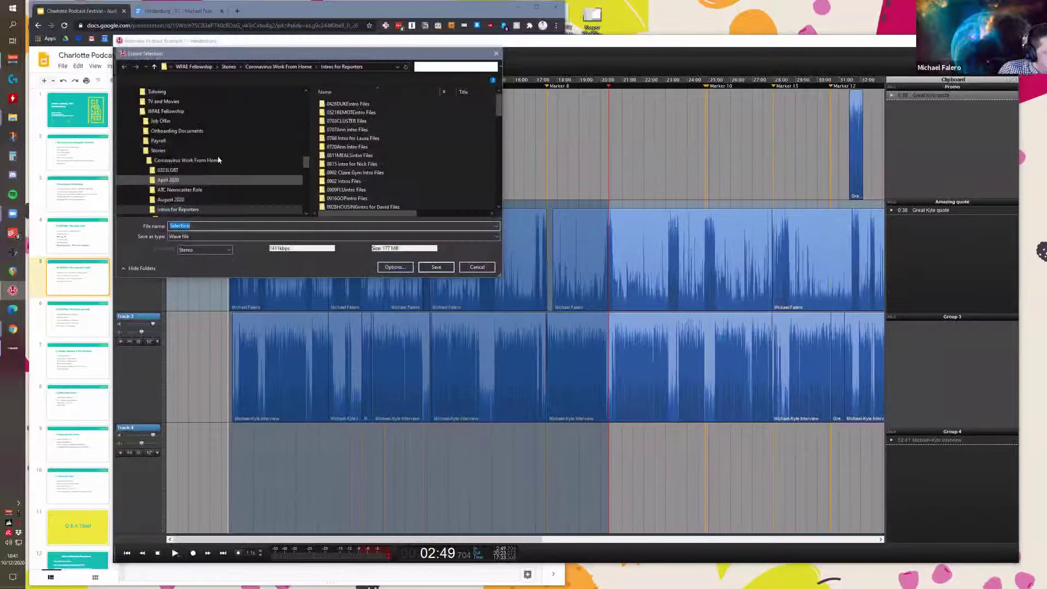
{"action": "scroll", "coordinate": [217, 160], "scroll_direction": "up", "scroll_amount": 6}
{"action": "scroll", "coordinate": [183, 168], "scroll_direction": "up", "scroll_amount": 6}
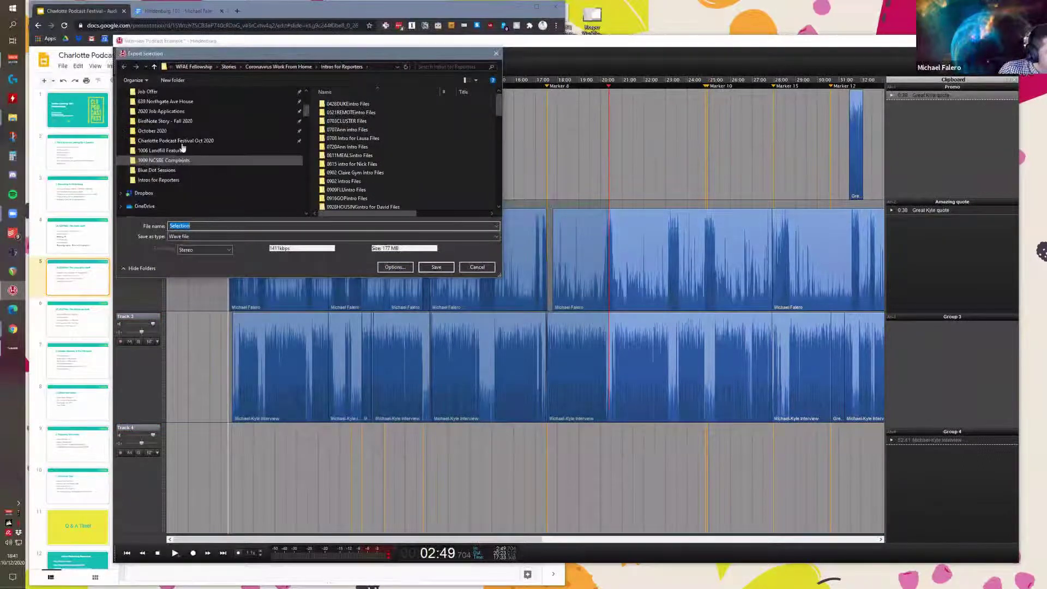
{"action": "left_click", "coordinate": [191, 141]}
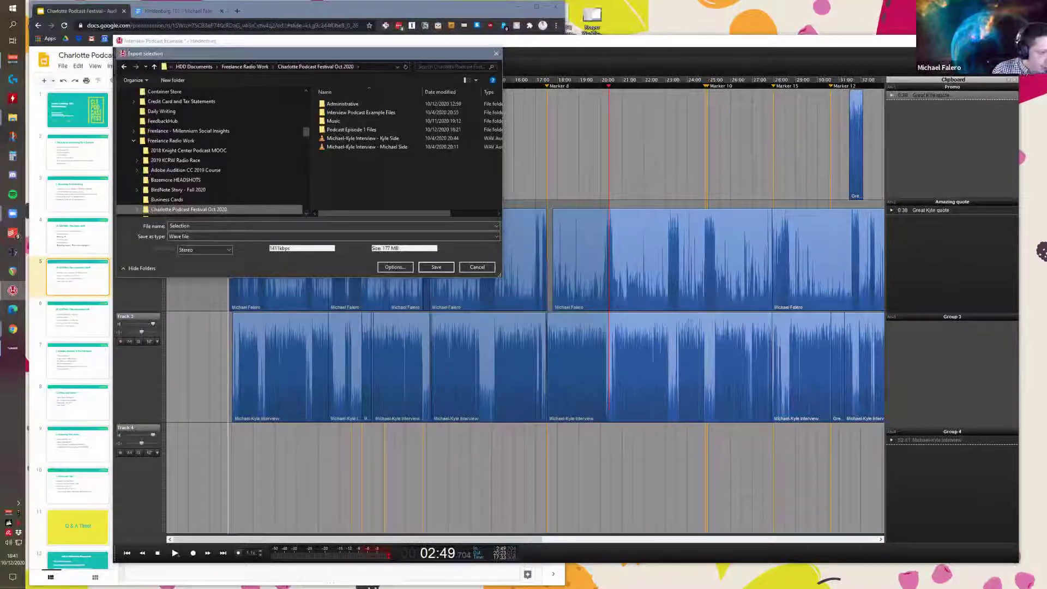
{"action": "type", "text": "Podcast Ep 1"}
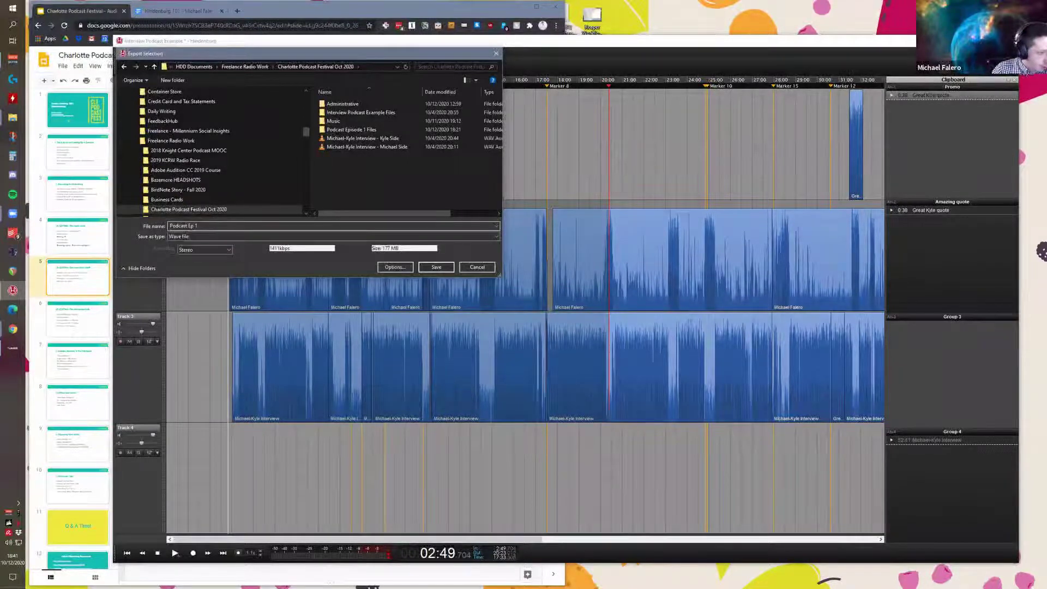
{"action": "type", "text": " export 1"}
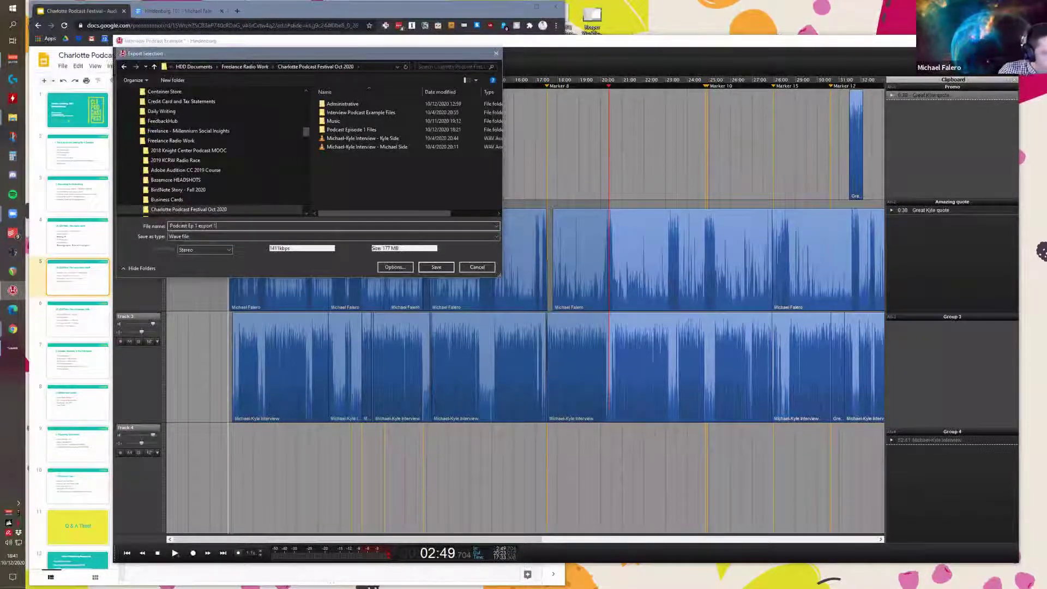
Step: Try Mono for the Wave export, change the file type to MP3, and start the export but cancel it during writing
{"action": "left_click", "coordinate": [216, 252]}
{"action": "left_click", "coordinate": [228, 264]}
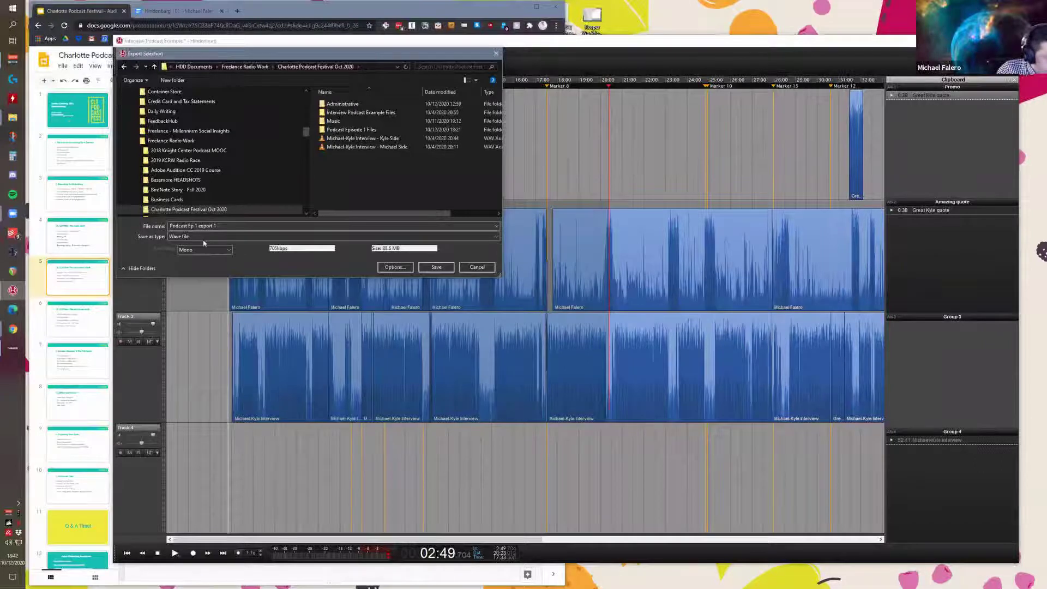
{"action": "left_click", "coordinate": [327, 237]}
{"action": "left_click", "coordinate": [316, 252]}
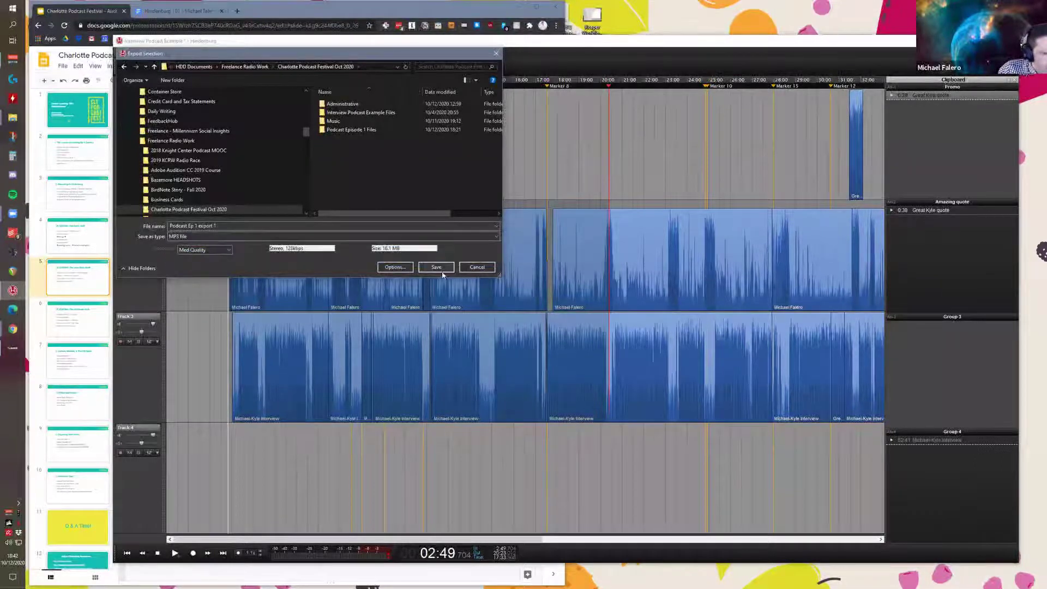
{"action": "left_click", "coordinate": [436, 268]}
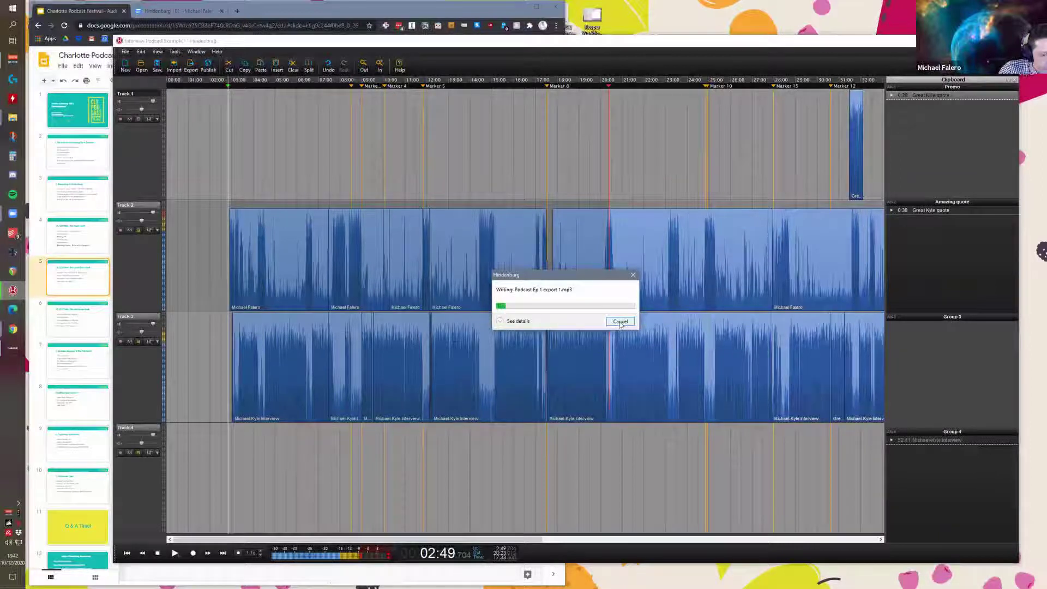
{"action": "left_click", "coordinate": [620, 322]}
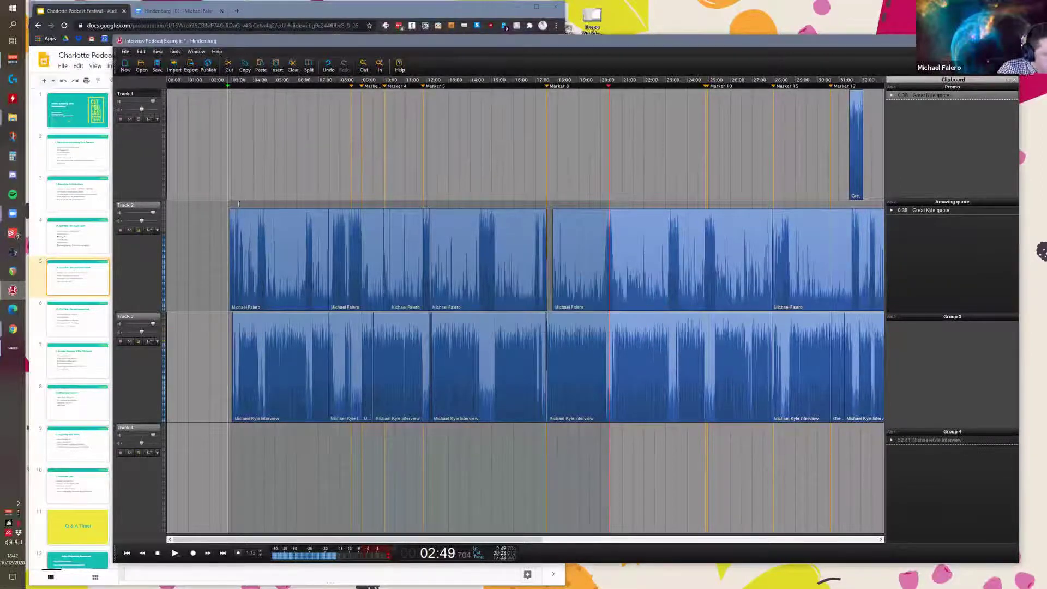
Step: Select a range across Tracks 2 and 3 starting at about 2:47, and clear the selection
{"action": "left_click", "coordinate": [239, 204]}
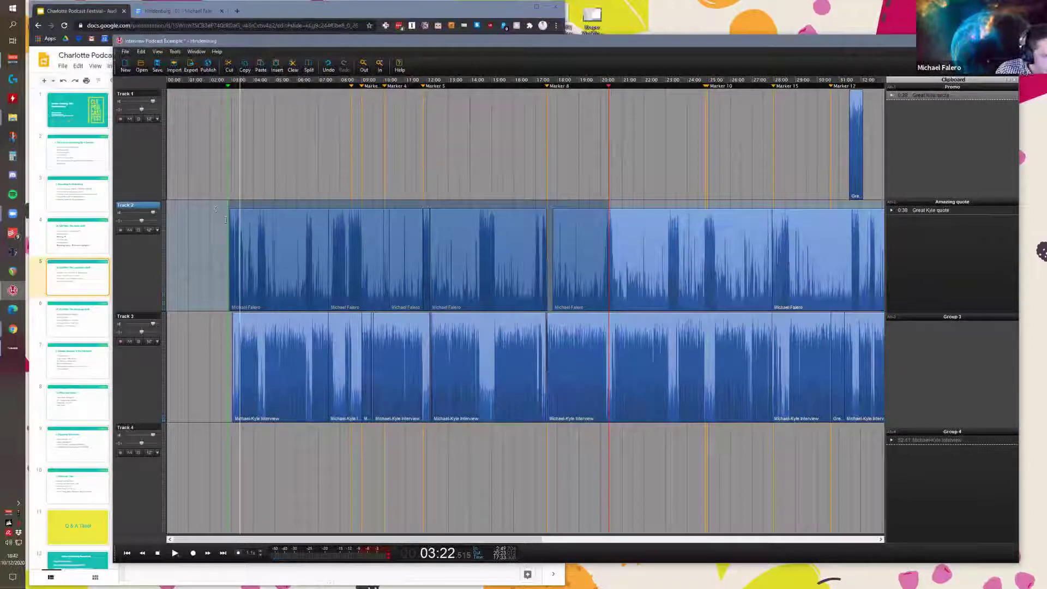
{"action": "left_click_drag", "start_coordinate": [227, 222], "coordinate": [609, 404]}
{"action": "left_click", "coordinate": [609, 404], "text": "shift"}
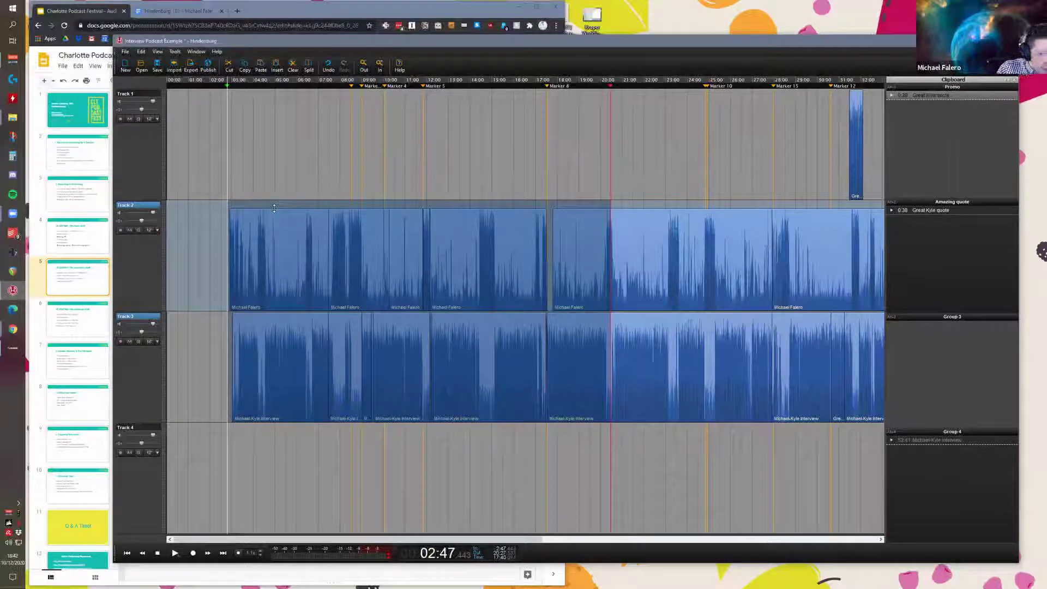
{"action": "left_click", "coordinate": [274, 209]}
Step: Play the beginning of the "Great Kyle quote" clip on Track 1
{"action": "scroll", "coordinate": [389, 240], "scroll_direction": "right", "scroll_amount": 1}
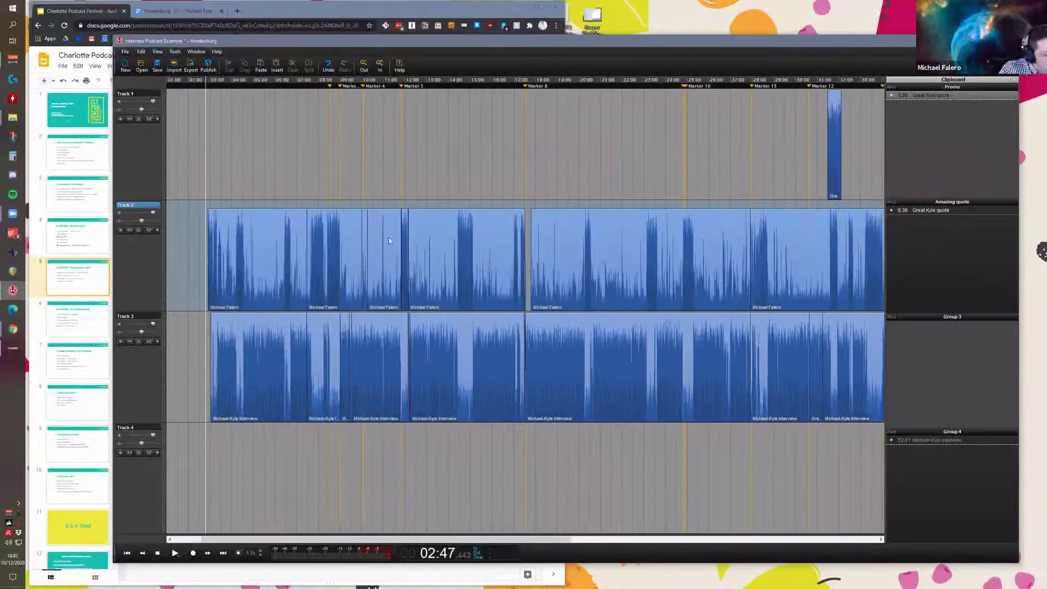
{"action": "scroll", "coordinate": [389, 240], "scroll_direction": "right", "scroll_amount": 10}
{"action": "left_click", "coordinate": [508, 200]}
{"action": "scroll", "coordinate": [508, 200], "scroll_direction": "up", "scroll_amount": 6}
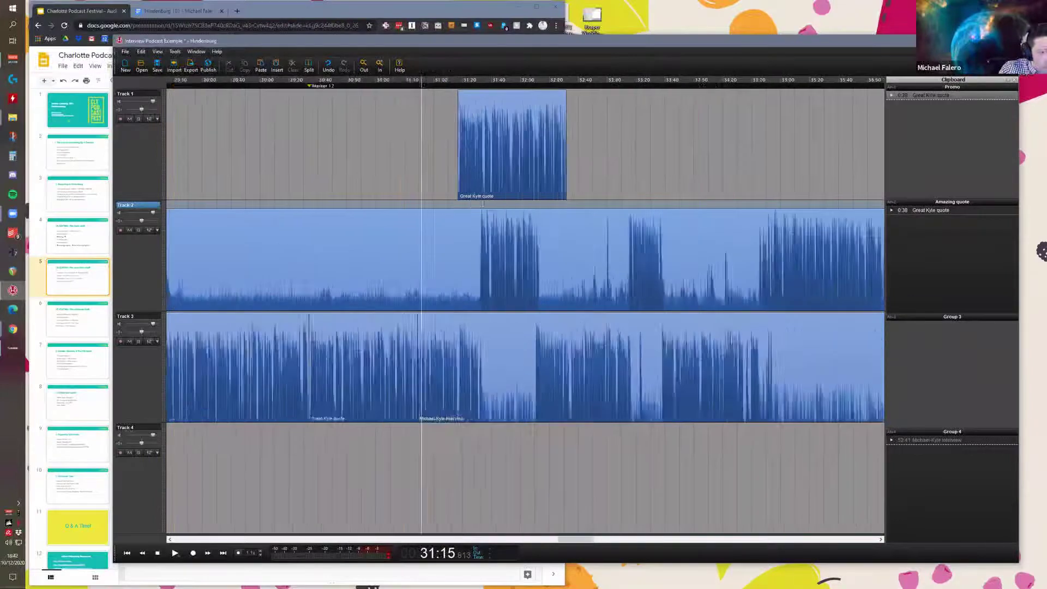
{"action": "scroll", "coordinate": [483, 203], "scroll_direction": "up", "scroll_amount": 3}
{"action": "left_click", "coordinate": [446, 112]}
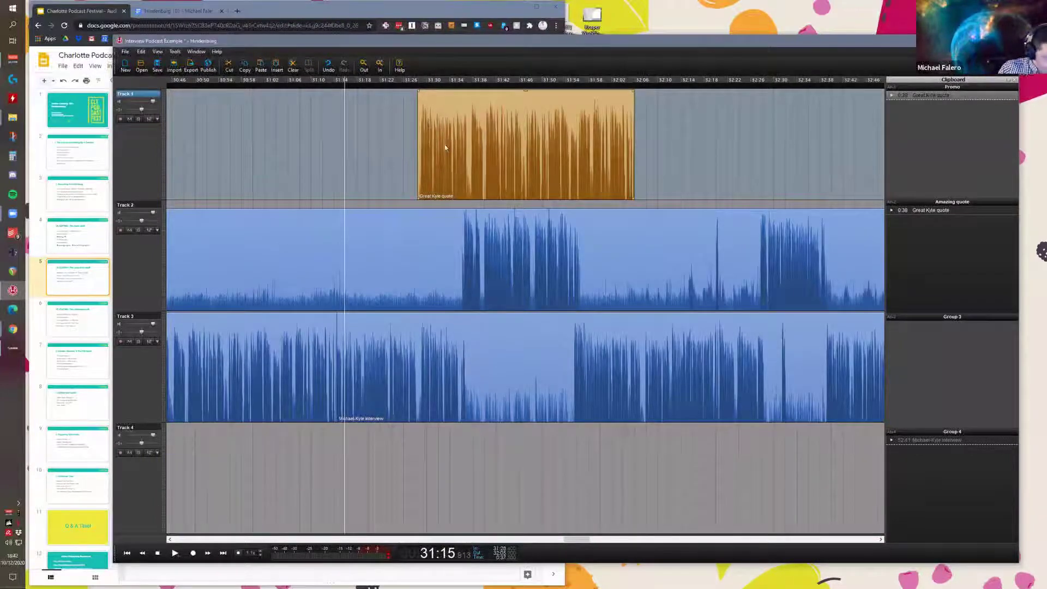
{"action": "left_click", "coordinate": [422, 204]}
{"action": "key", "text": "space"}
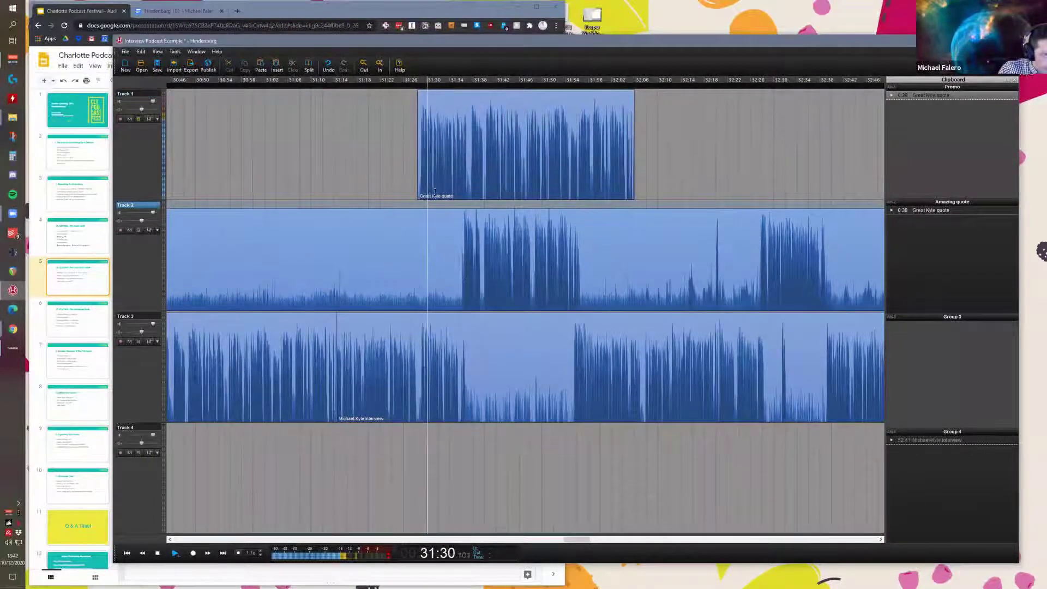
{"action": "key", "text": "space"}
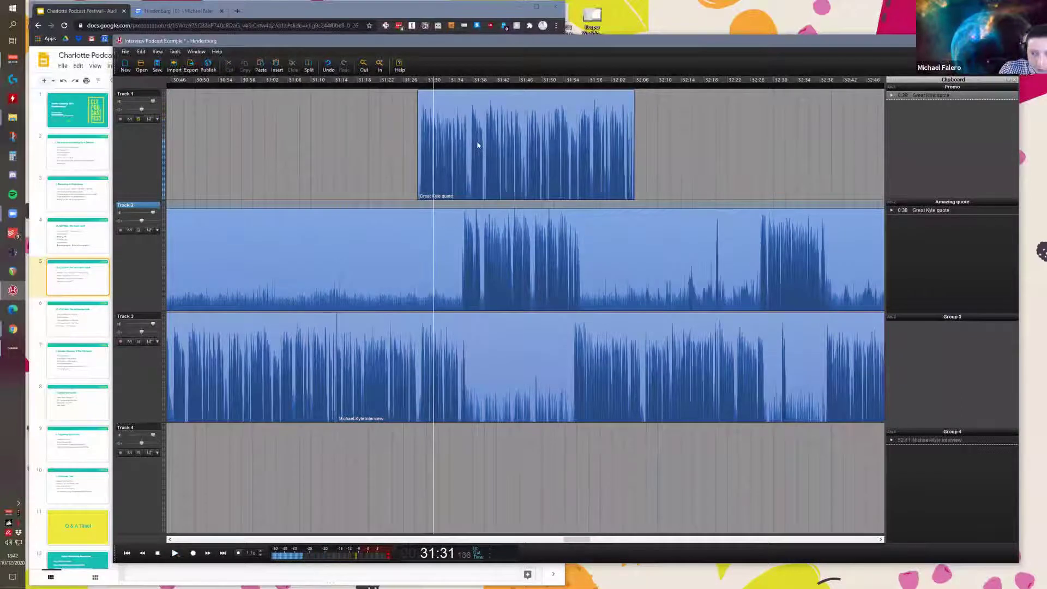
Step: Export only the "Great Kyle quote" clip on Track 1 as a medium-quality MP3 file named "Selection"
{"action": "left_click", "coordinate": [445, 129]}
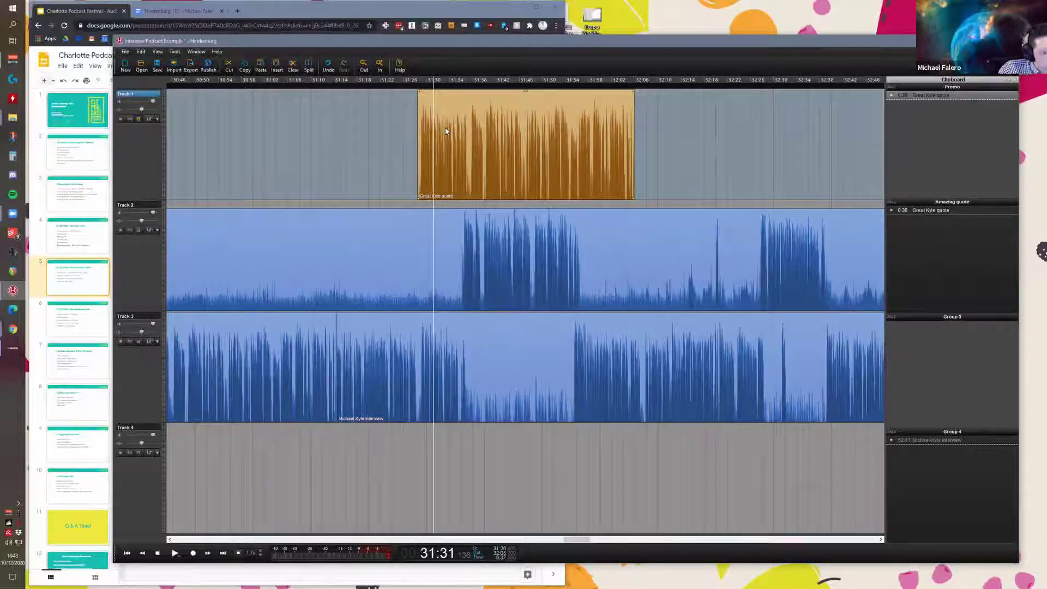
{"action": "right_click", "coordinate": [446, 131]}
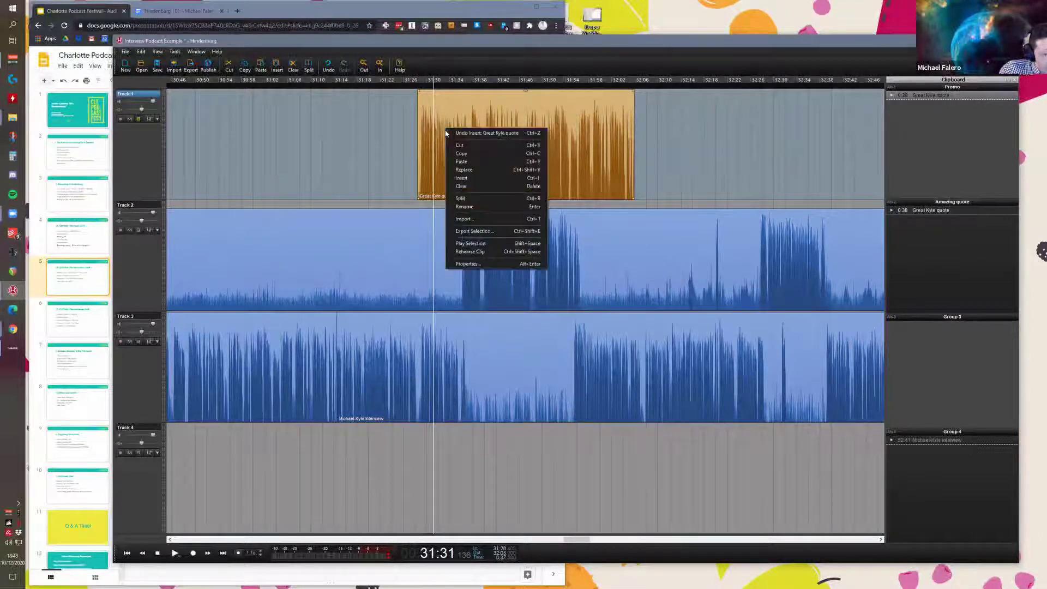
{"action": "left_click", "coordinate": [466, 233]}
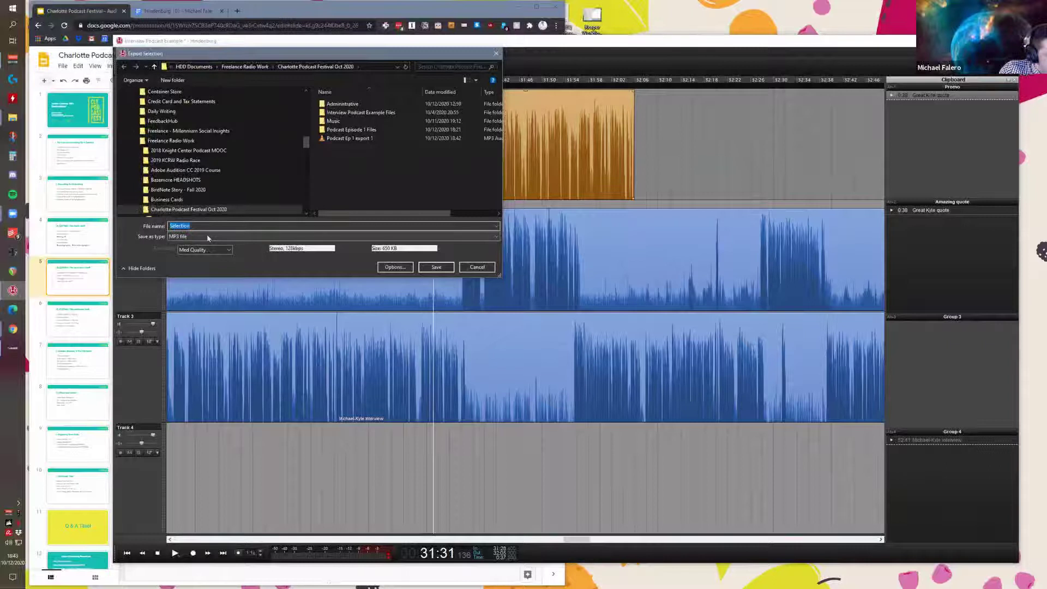
{"action": "left_click", "coordinate": [434, 267]}
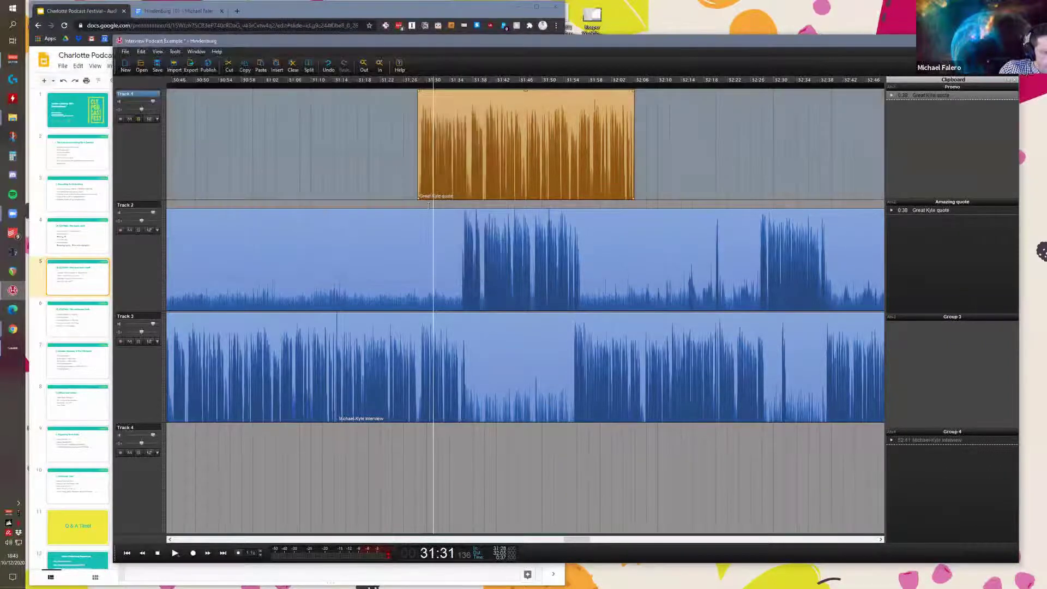
Step: Select a range across Tracks 1 and 2 from about 31:28 to 32:04, and open the commands for the "Great Kyle quote" clip
{"action": "left_click_drag", "start_coordinate": [419, 203], "coordinate": [625, 190]}
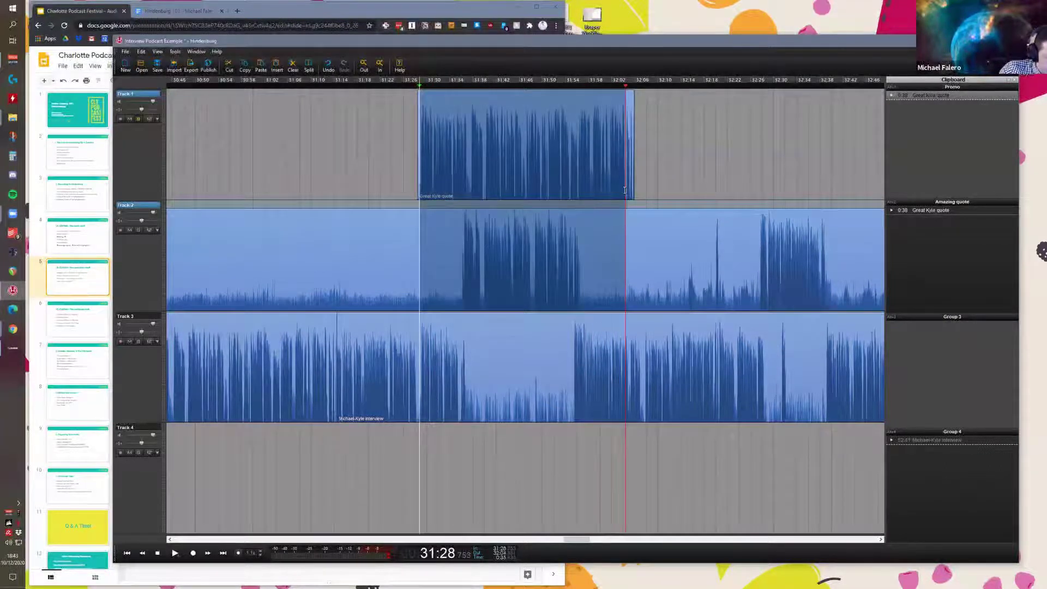
{"action": "left_click", "coordinate": [423, 168]}
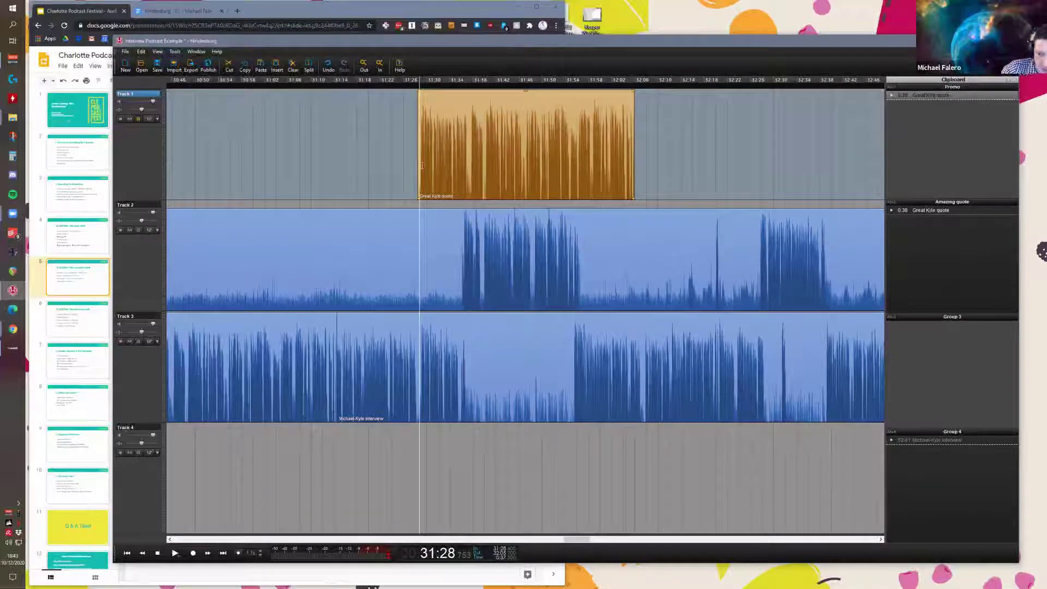
{"action": "scroll", "coordinate": [599, 180], "scroll_direction": "down", "scroll_amount": 1}
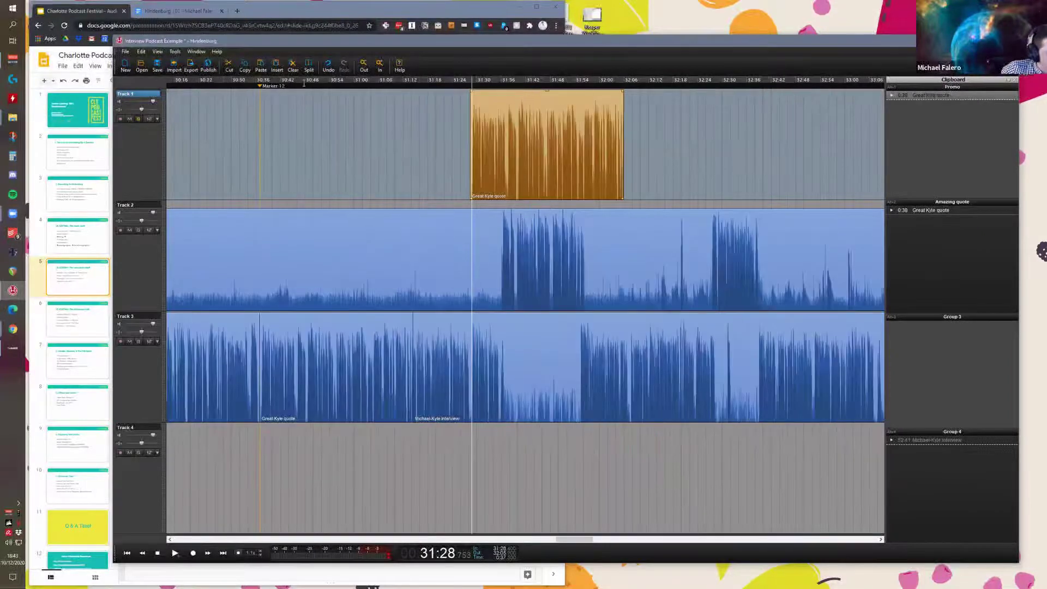
{"action": "scroll", "coordinate": [292, 90], "scroll_direction": "up", "scroll_amount": 1}
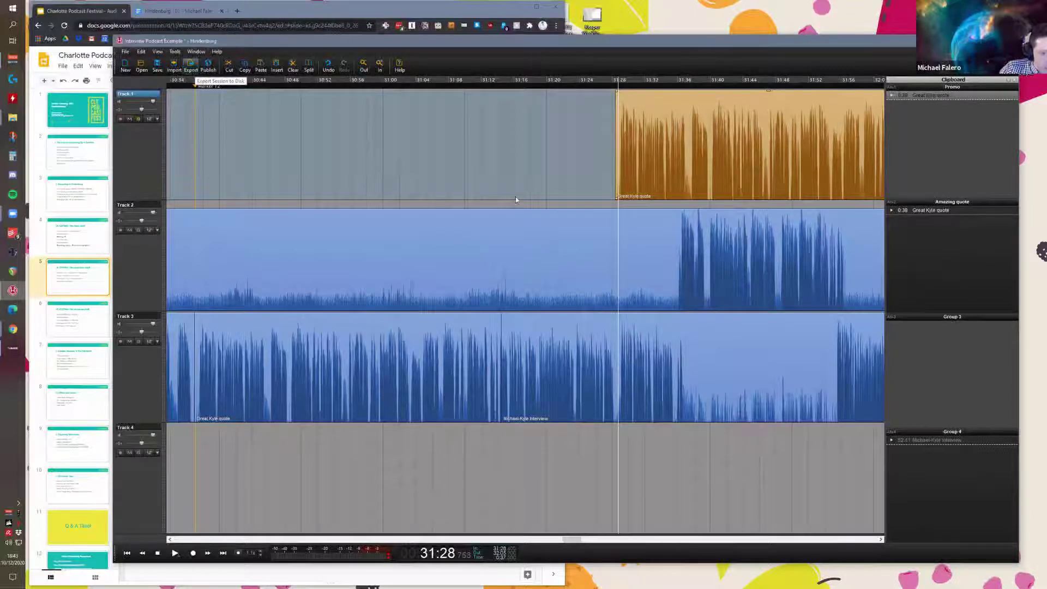
{"action": "scroll", "coordinate": [444, 205], "scroll_direction": "down", "scroll_amount": 1}
{"action": "right_click", "coordinate": [568, 155]}
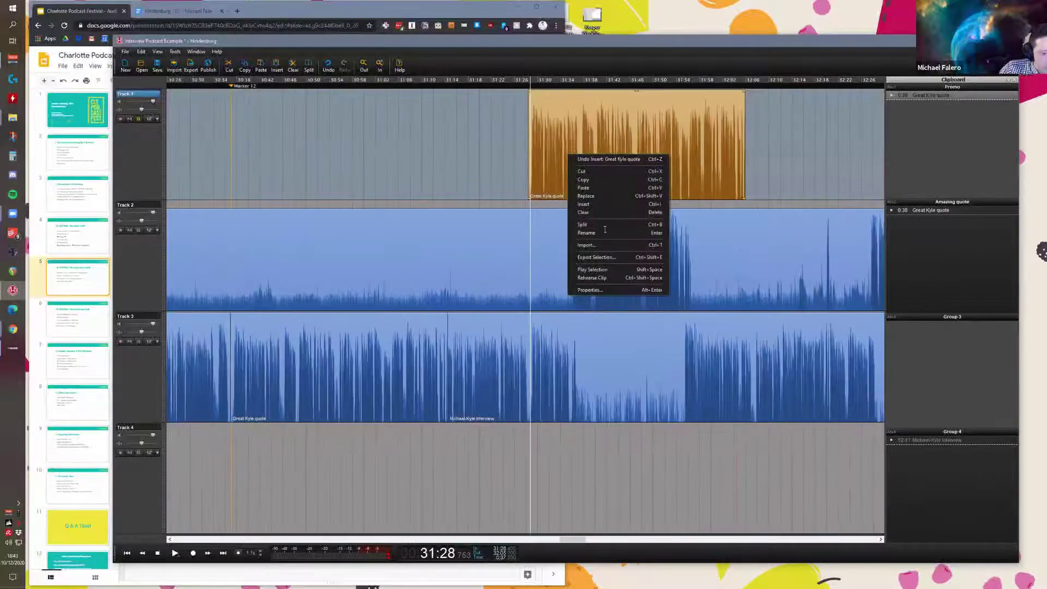
Step: Select a range from about 31:09 to 32:24 across Tracks 2 to 4, and switch the selected range to Track 1 and back to Track 2
{"action": "left_click_drag", "start_coordinate": [420, 256], "coordinate": [854, 388]}
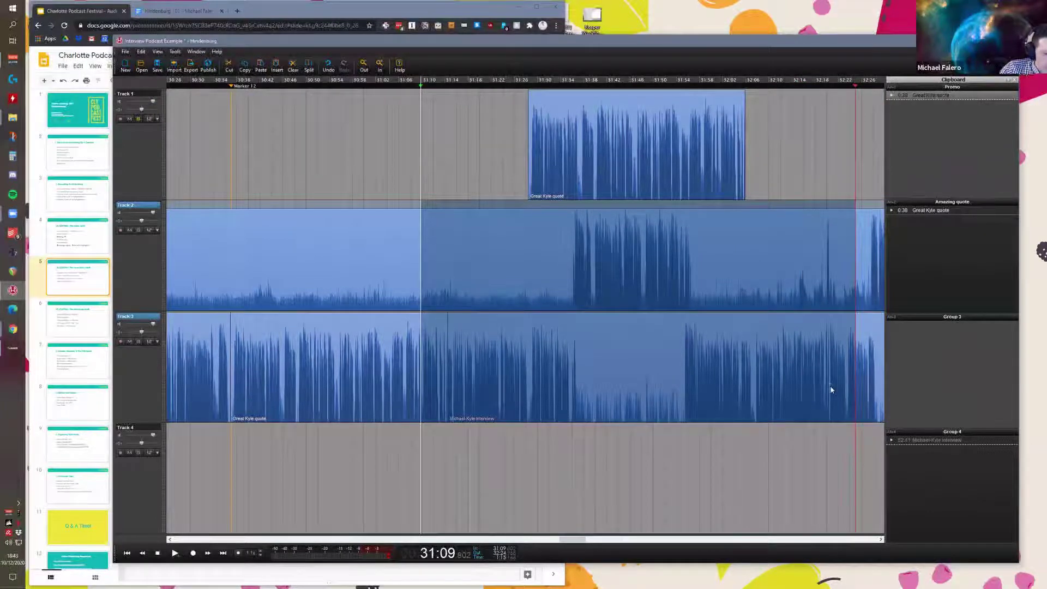
{"action": "left_click_drag", "start_coordinate": [855, 388], "coordinate": [861, 437]}
{"action": "right_click", "coordinate": [584, 272]}
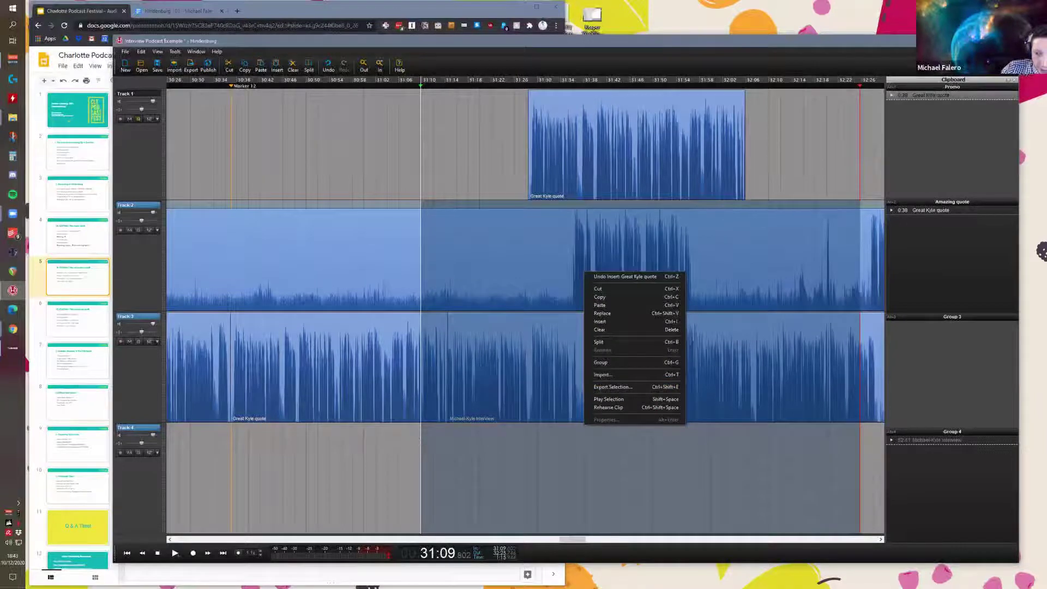
{"action": "key", "text": "alt+Tab"}
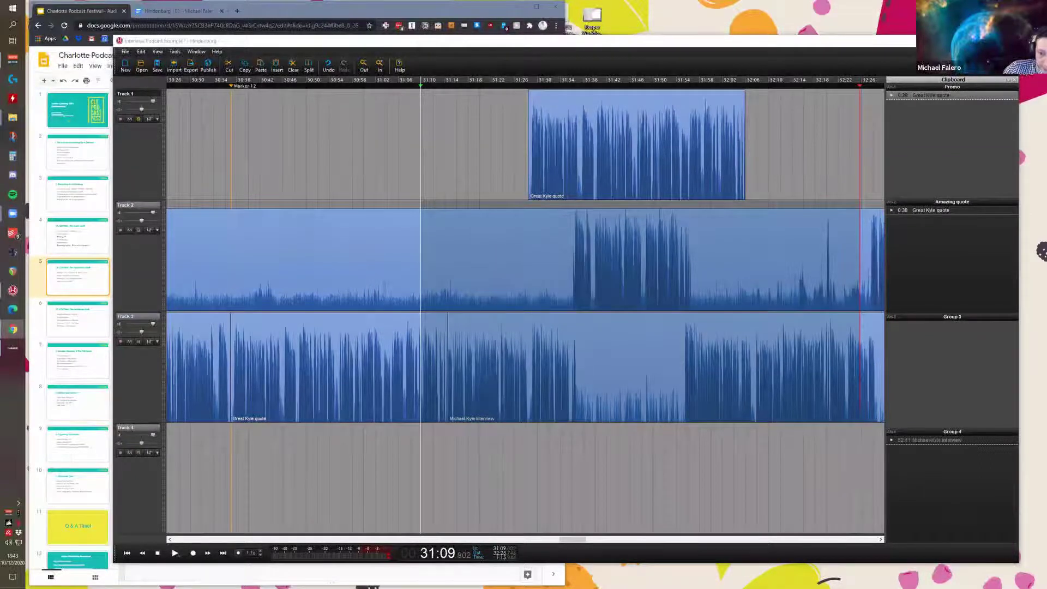
{"action": "left_click", "coordinate": [453, 182]}
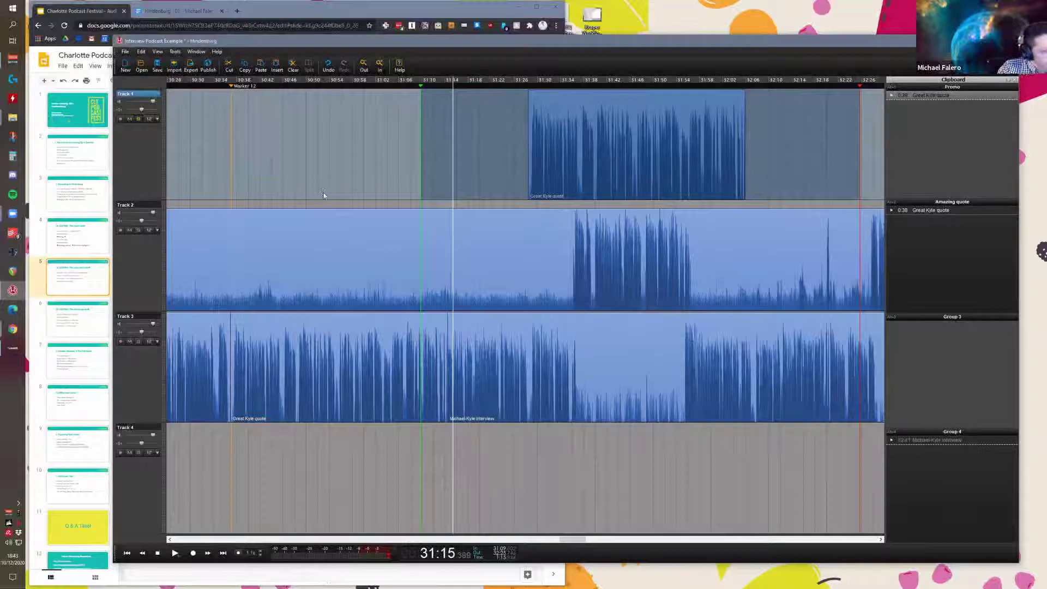
{"action": "left_click", "coordinate": [158, 240]}
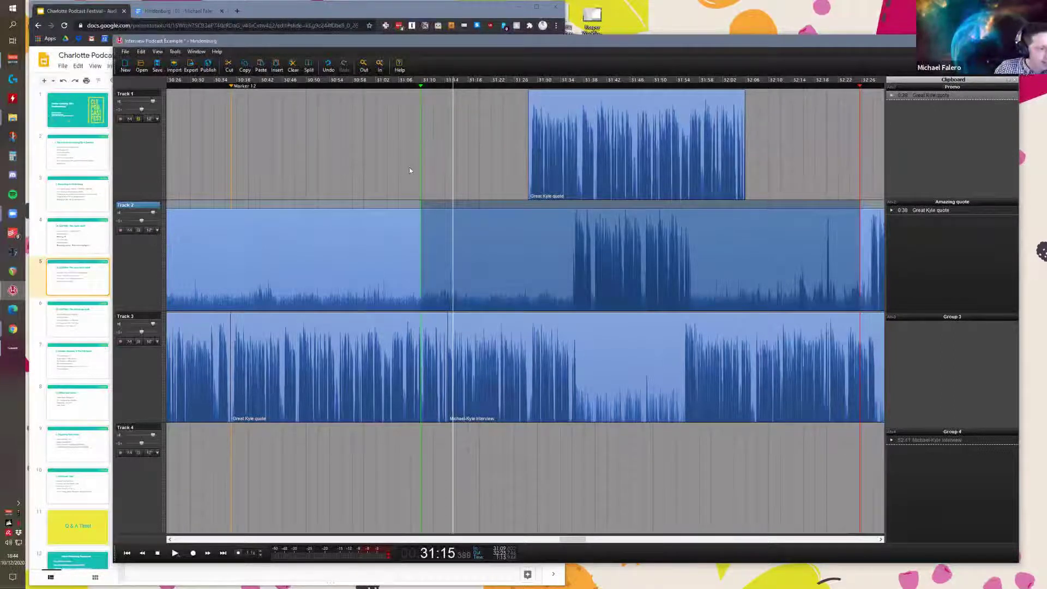
Step: Switch to the Google Slides presentation, review the advanced editing and "Advanced Tips!" slides through to the Q&A slide, and return to Hindenburg
{"action": "left_click", "coordinate": [75, 320]}
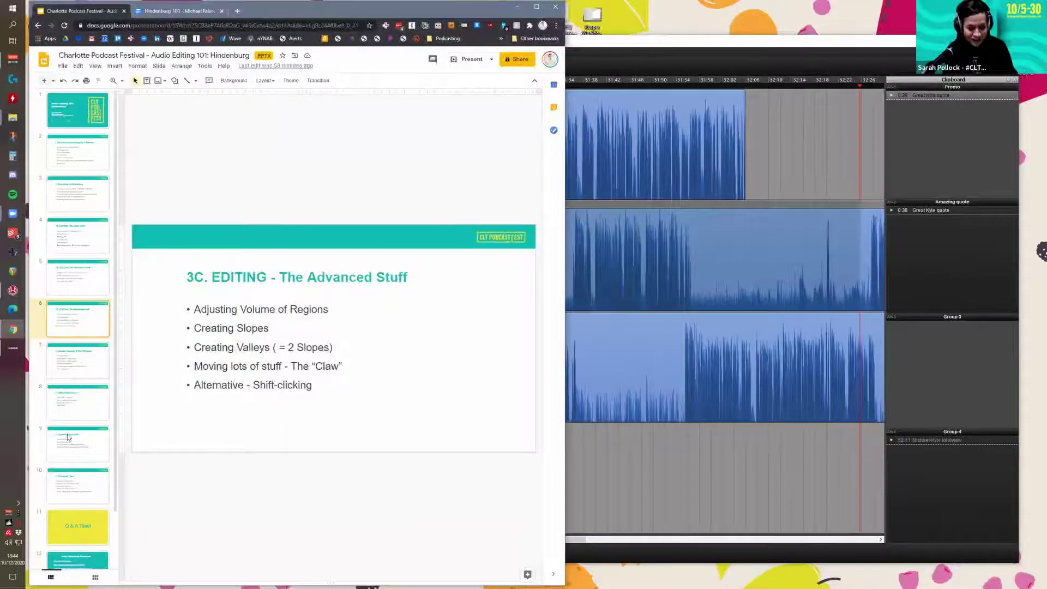
{"action": "left_click", "coordinate": [69, 479]}
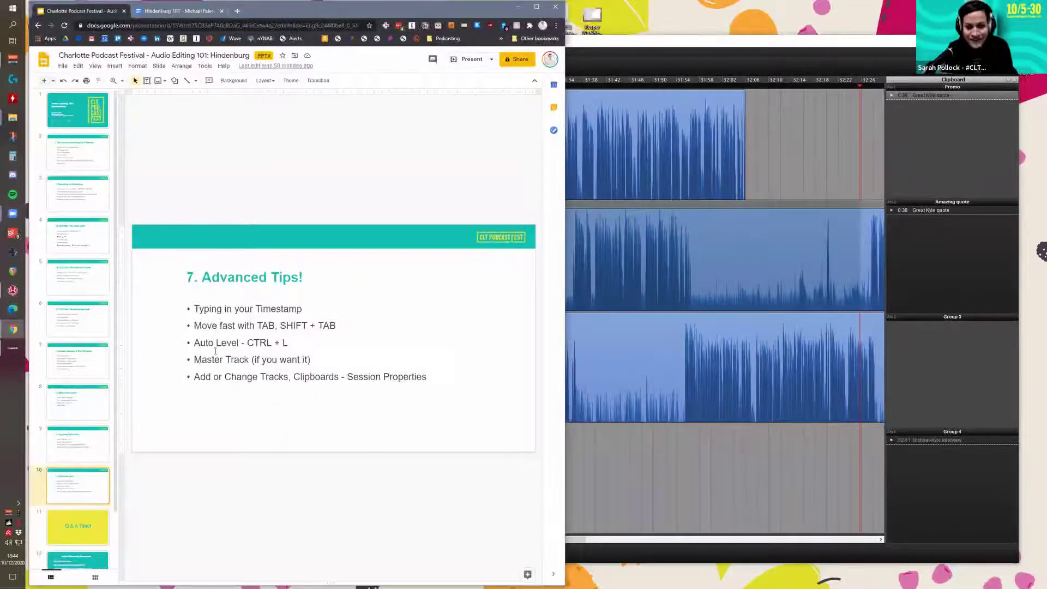
{"action": "key", "text": "Down"}
{"action": "left_click", "coordinate": [686, 92]}
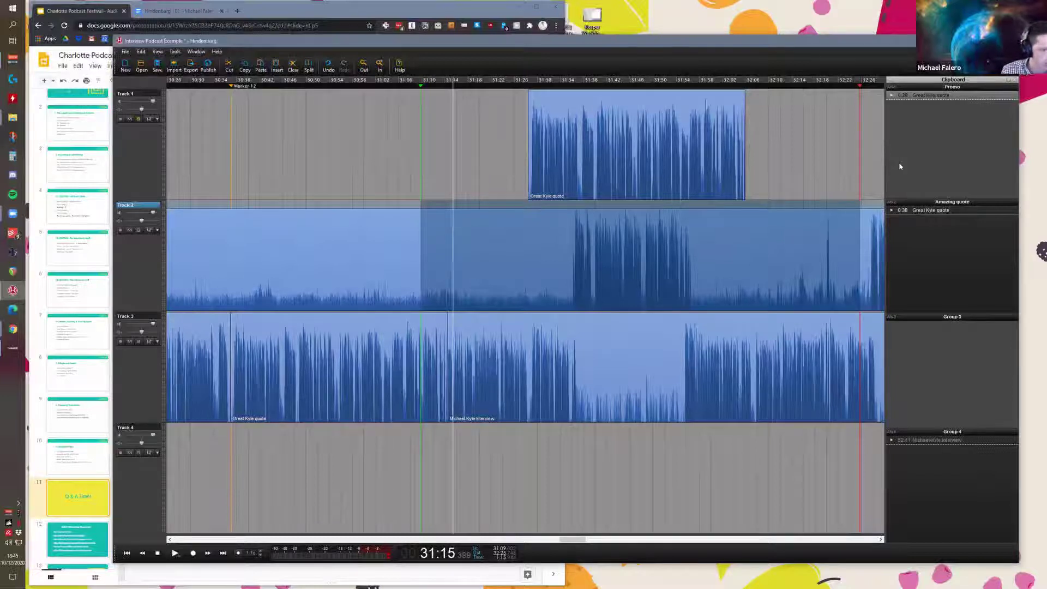
Step: Select a Track 2 range starting at about 2:08 and an empty range across Tracks 2 and 3 starting at about 1:07:12, and clear the selection
{"action": "left_click", "coordinate": [808, 148]}
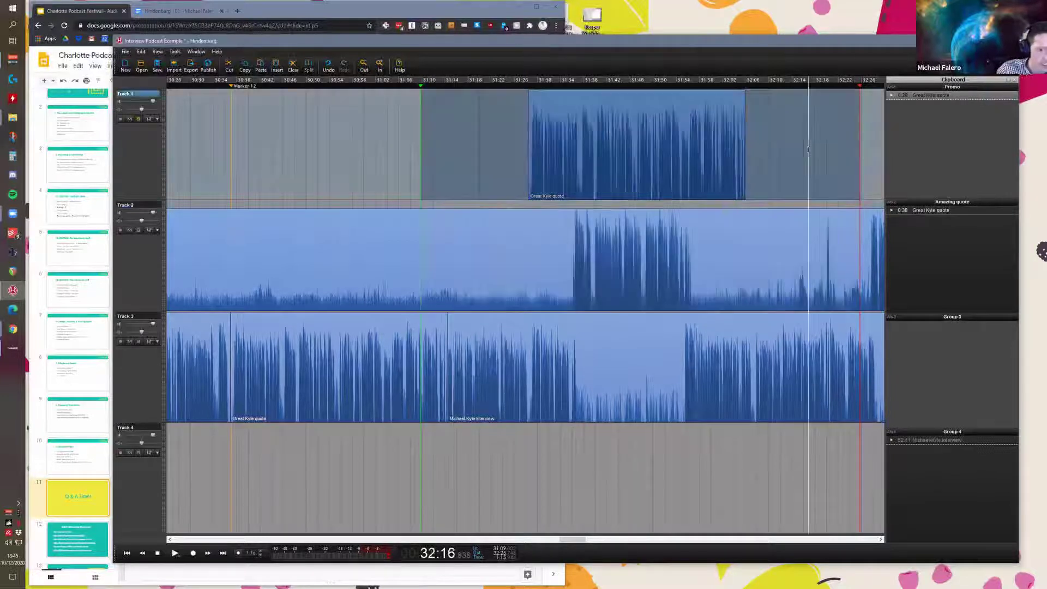
{"action": "scroll", "coordinate": [793, 159], "scroll_direction": "down", "scroll_amount": 5}
{"action": "scroll", "coordinate": [685, 188], "scroll_direction": "right", "scroll_amount": 1}
{"action": "scroll", "coordinate": [685, 189], "scroll_direction": "down", "scroll_amount": 8}
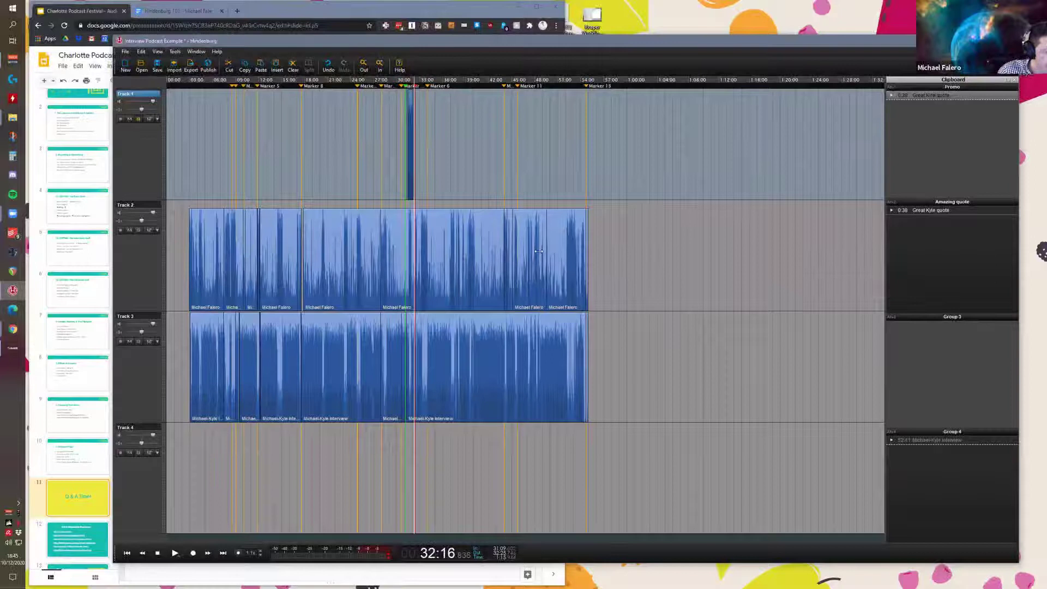
{"action": "left_click_drag", "start_coordinate": [183, 213], "coordinate": [431, 215]}
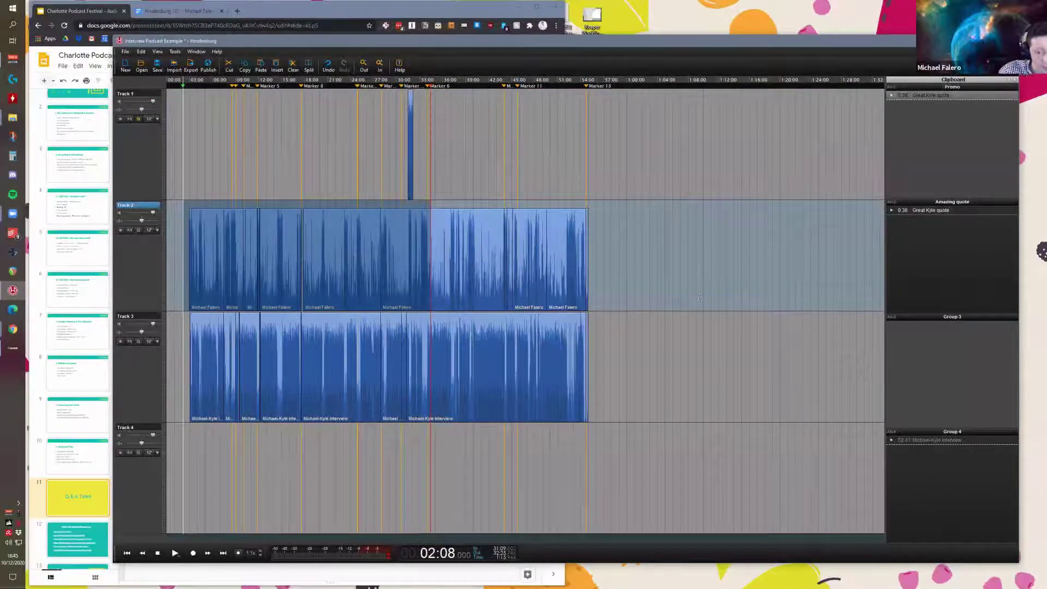
{"action": "left_click_drag", "start_coordinate": [857, 399], "coordinate": [683, 297]}
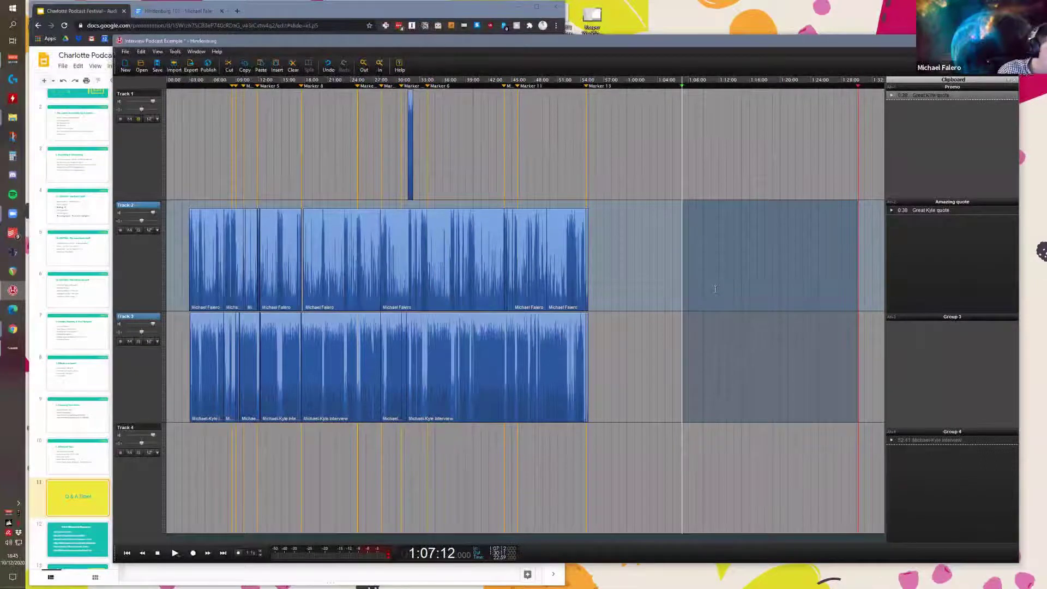
{"action": "left_click", "coordinate": [698, 289]}
Step: Import the Tarte Tatin music file from the file browser, and place its clip on Track 3 at about 1:17:04
{"action": "left_click", "coordinate": [7, 125]}
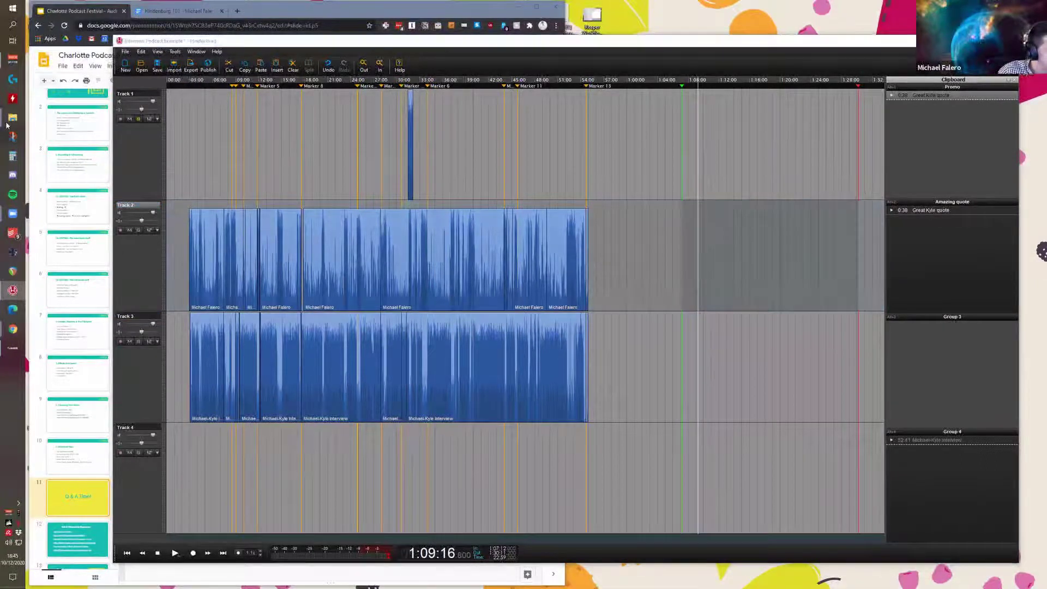
{"action": "left_click_drag", "start_coordinate": [341, 163], "coordinate": [739, 473]}
{"action": "left_click_drag", "start_coordinate": [747, 399], "coordinate": [745, 399]}
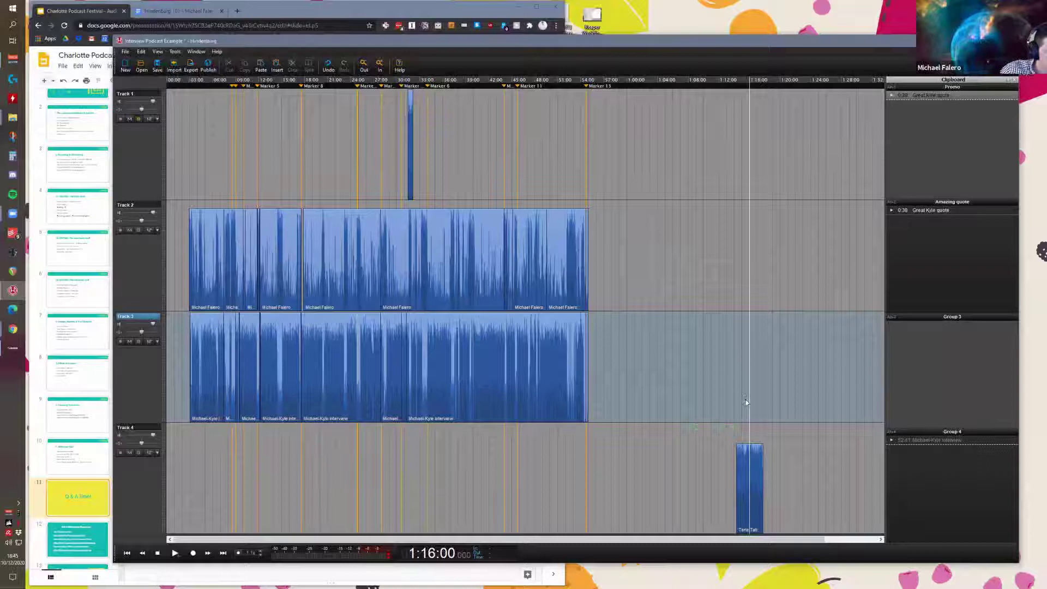
{"action": "left_click_drag", "start_coordinate": [746, 457], "coordinate": [842, 458]}
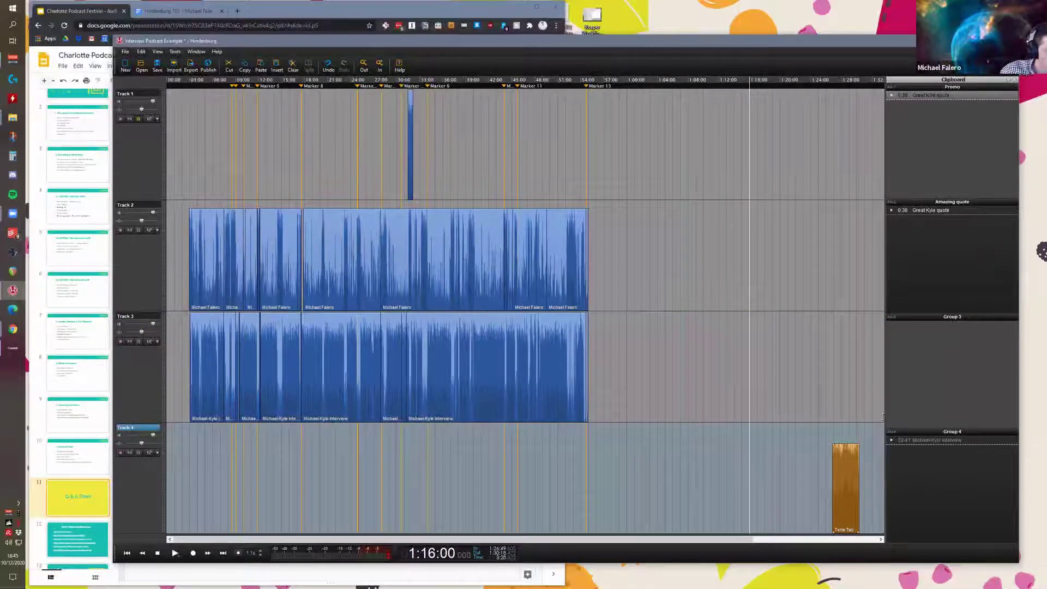
{"action": "left_click_drag", "start_coordinate": [846, 457], "coordinate": [755, 367]}
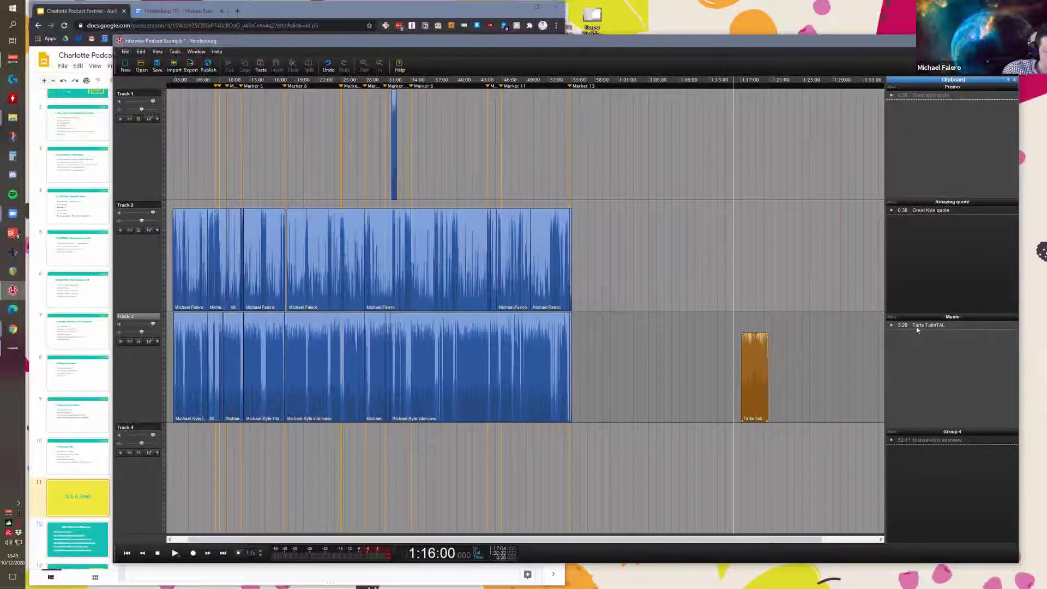
Step: Insert the Tarte Tatin clip from the Music clipboard group on Track 4 at about 38:33, and delete the inserted copy
{"action": "mouse_move", "coordinate": [450, 451]}
{"action": "left_mouse_down"}
{"action": "mouse_move", "coordinate": [453, 439]}
{"action": "mouse_move", "coordinate": [457, 461]}
{"action": "left_mouse_up"}
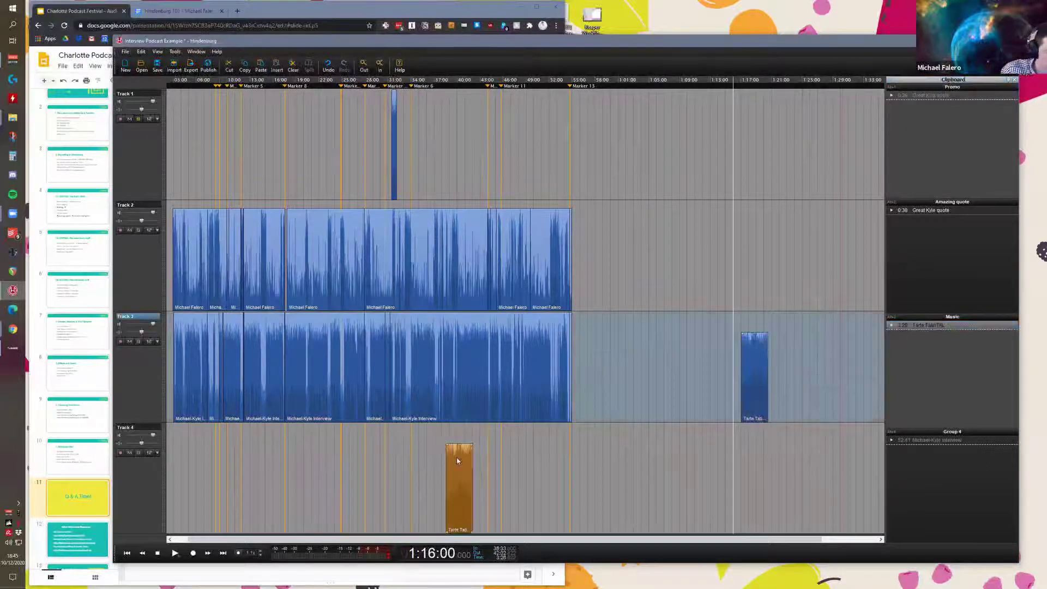
{"action": "key", "text": "Delete"}
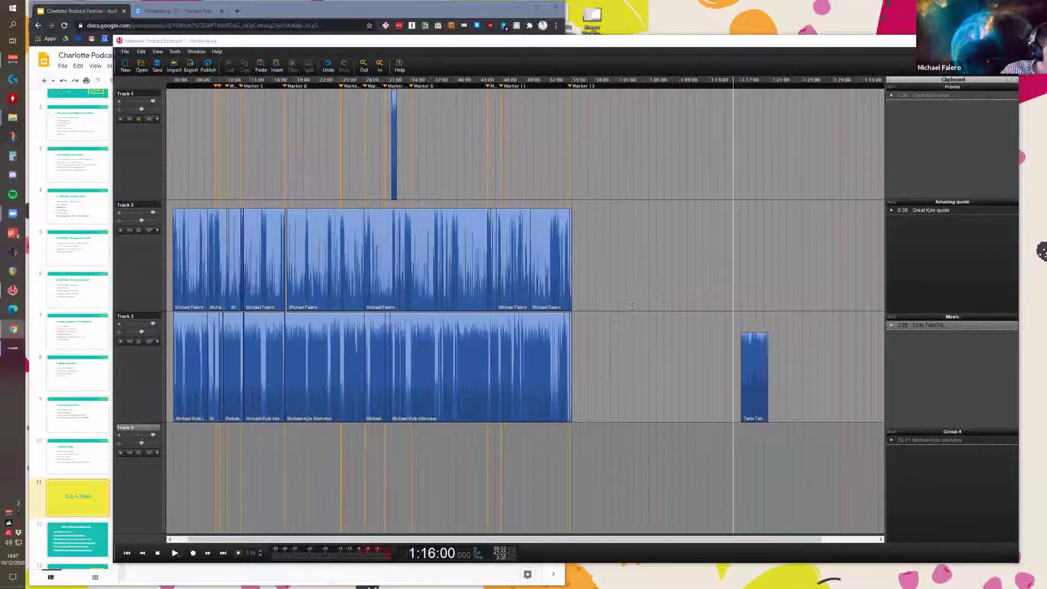
{"action": "scroll", "coordinate": [630, 307], "scroll_direction": "left", "scroll_amount": 1}
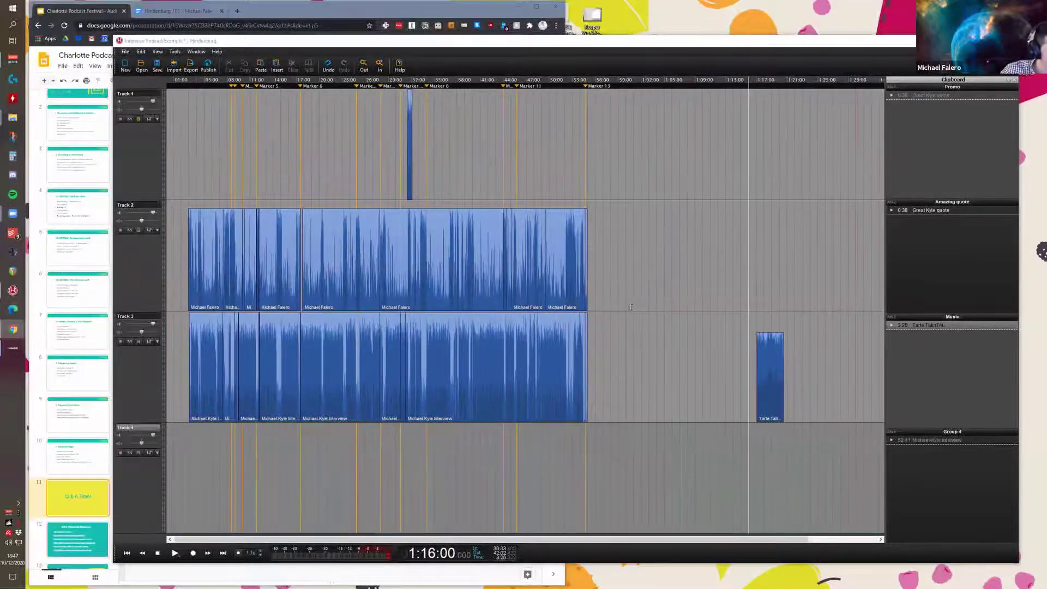
Step: Place the playhead at several points on Track 1, and select the empty Track 2 range from about 55:53 to 1:18:00
{"action": "left_click", "coordinate": [216, 158]}
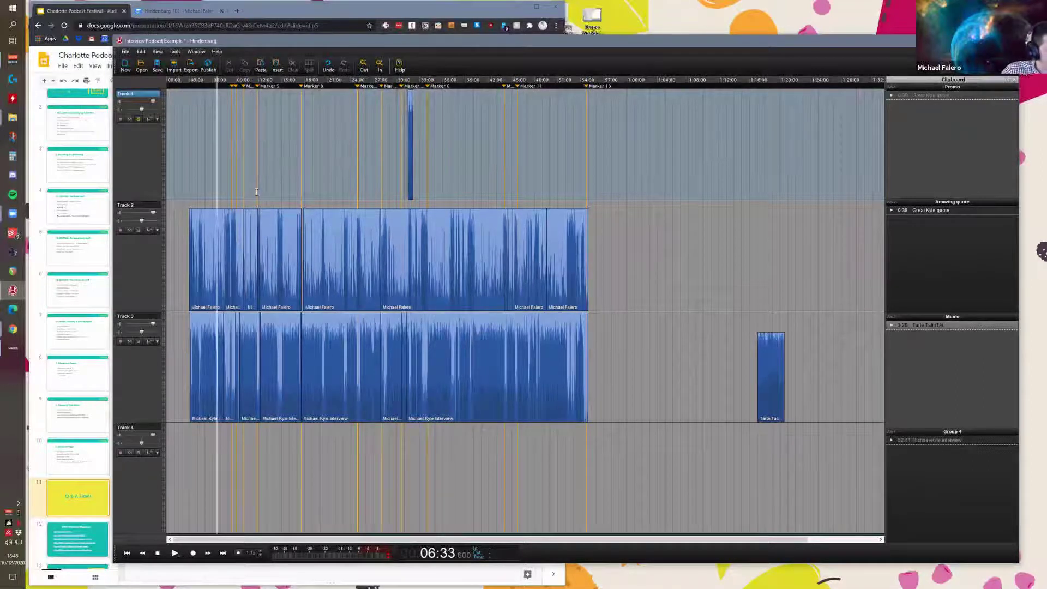
{"action": "left_click", "coordinate": [211, 176]}
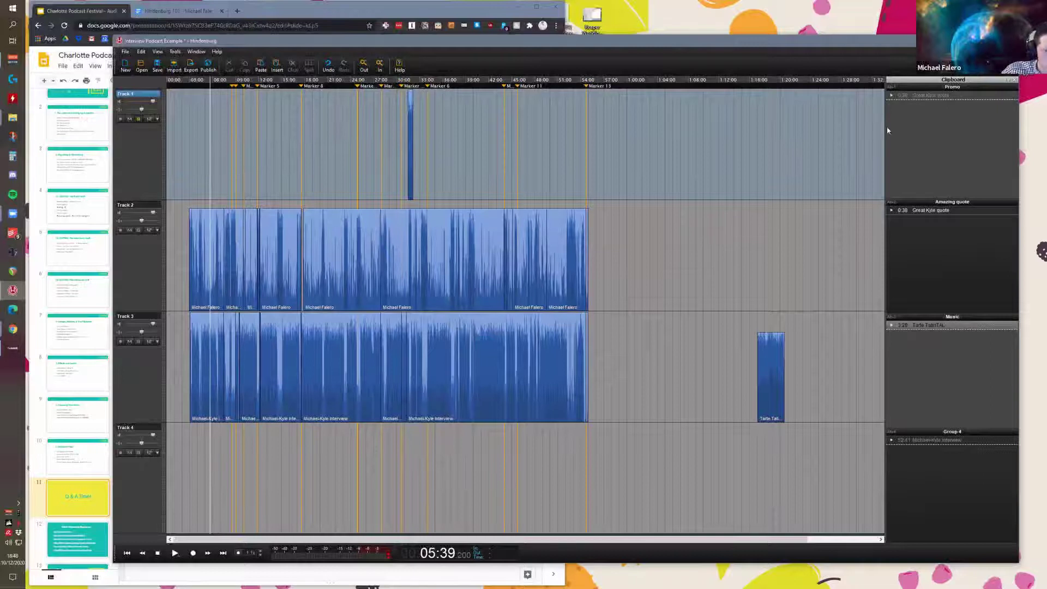
{"action": "left_click", "coordinate": [328, 191]}
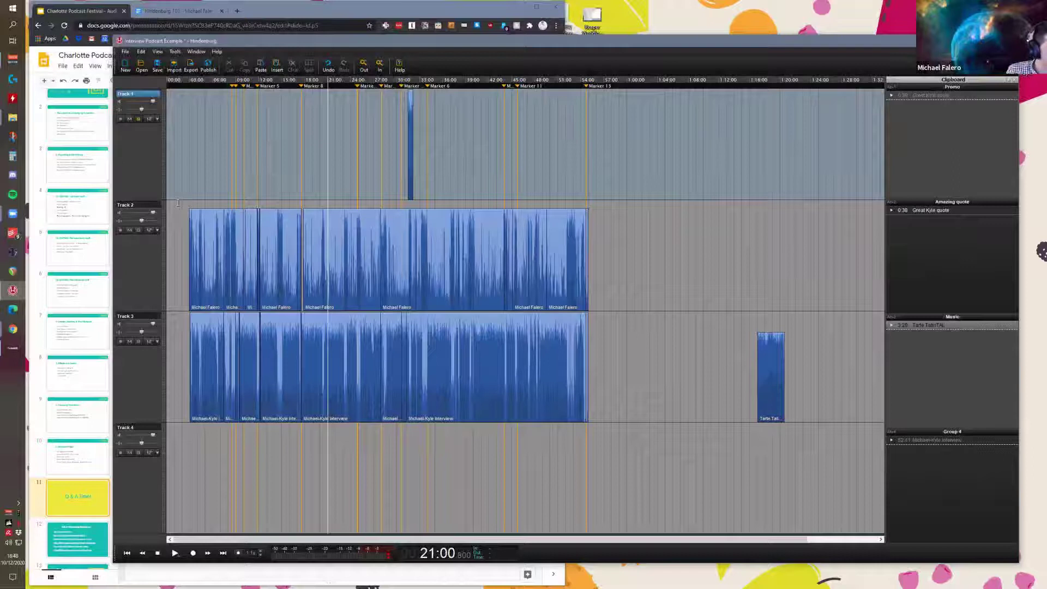
{"action": "left_click_drag", "start_coordinate": [179, 151], "coordinate": [398, 154]}
{"action": "left_click_drag", "start_coordinate": [596, 252], "coordinate": [764, 257]}
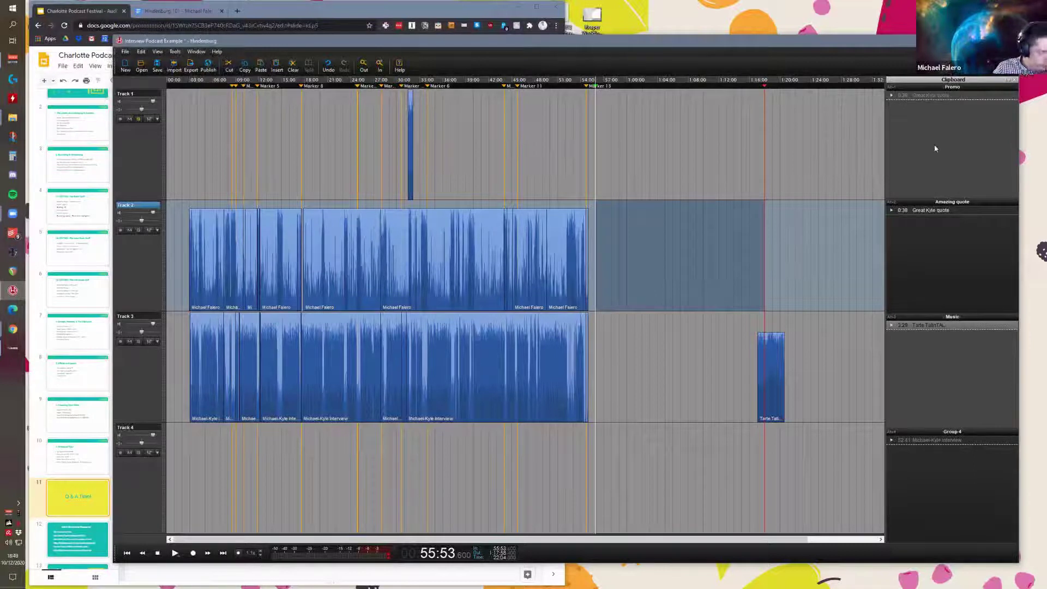
Step: Return the playhead to the session start, and select a range on Track 1 from about 1:00 to 27:34
{"action": "left_click", "coordinate": [186, 144]}
{"action": "left_click", "coordinate": [126, 553]}
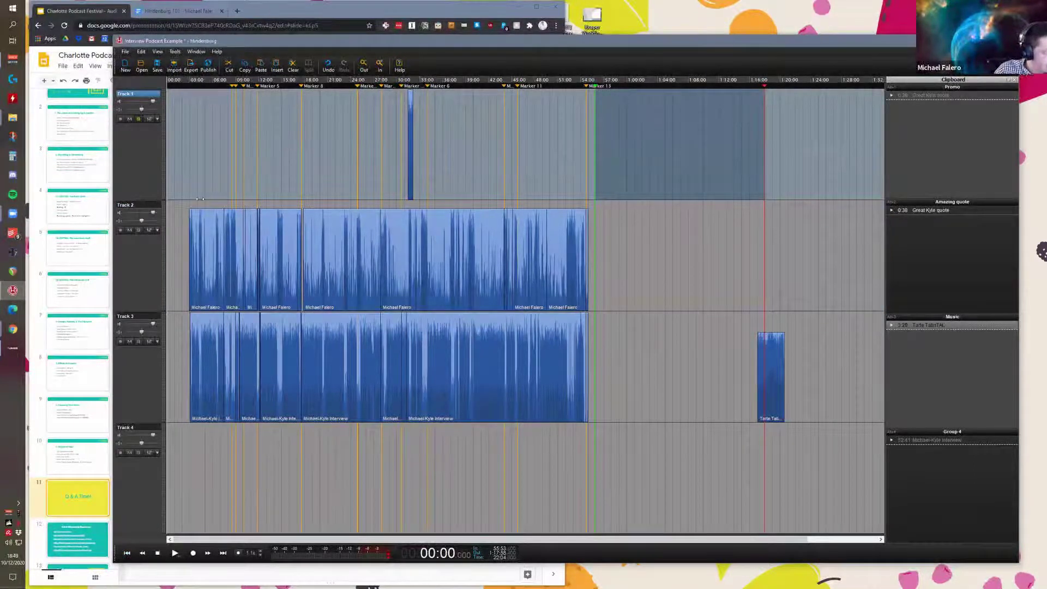
{"action": "left_click", "coordinate": [174, 161]}
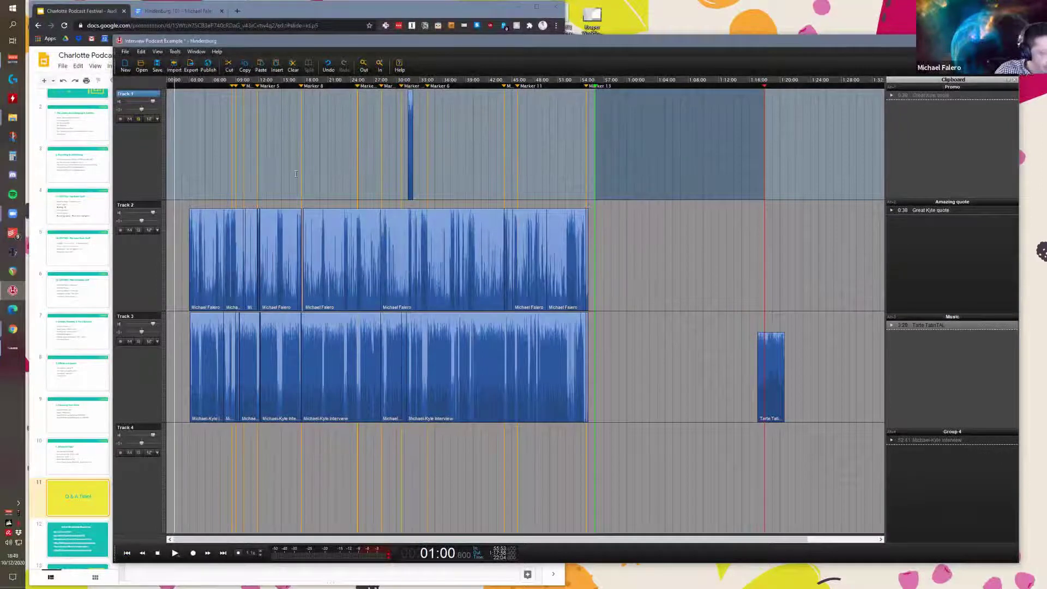
{"action": "left_click_drag", "start_coordinate": [296, 174], "coordinate": [378, 185]}
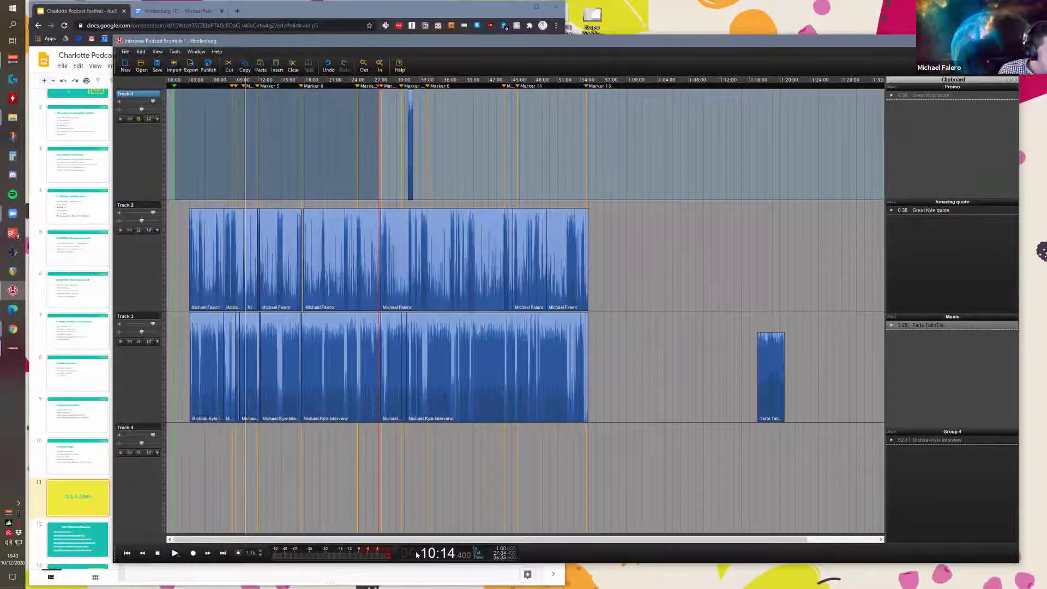
Step: Rename the Track 2 clip that starts just after Marker 8 as "Great section - started a business"
{"action": "scroll", "coordinate": [314, 314], "scroll_direction": "up", "scroll_amount": 4}
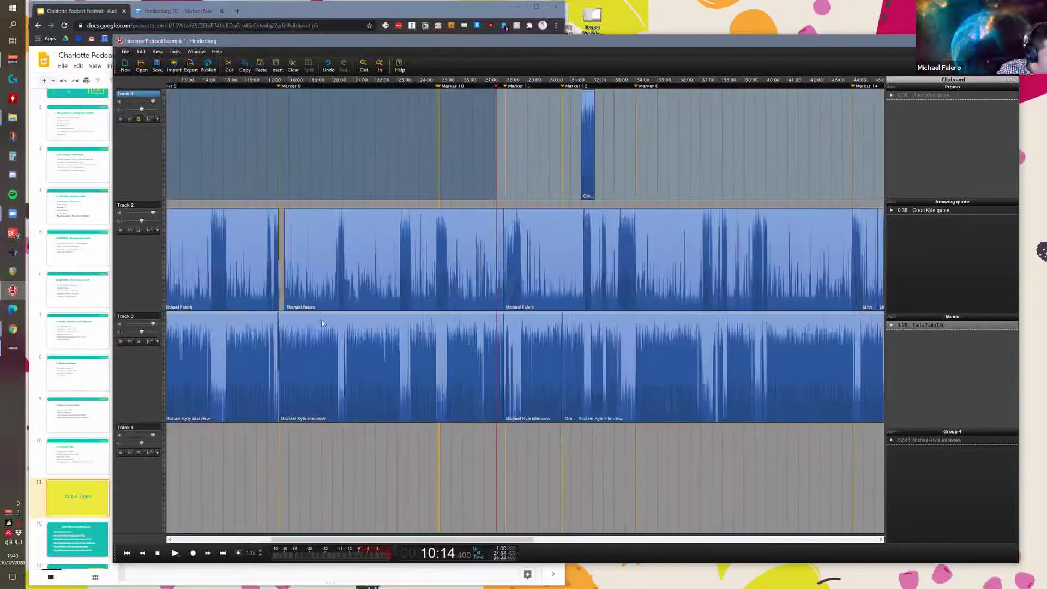
{"action": "scroll", "coordinate": [319, 269], "scroll_direction": "down", "scroll_amount": 1}
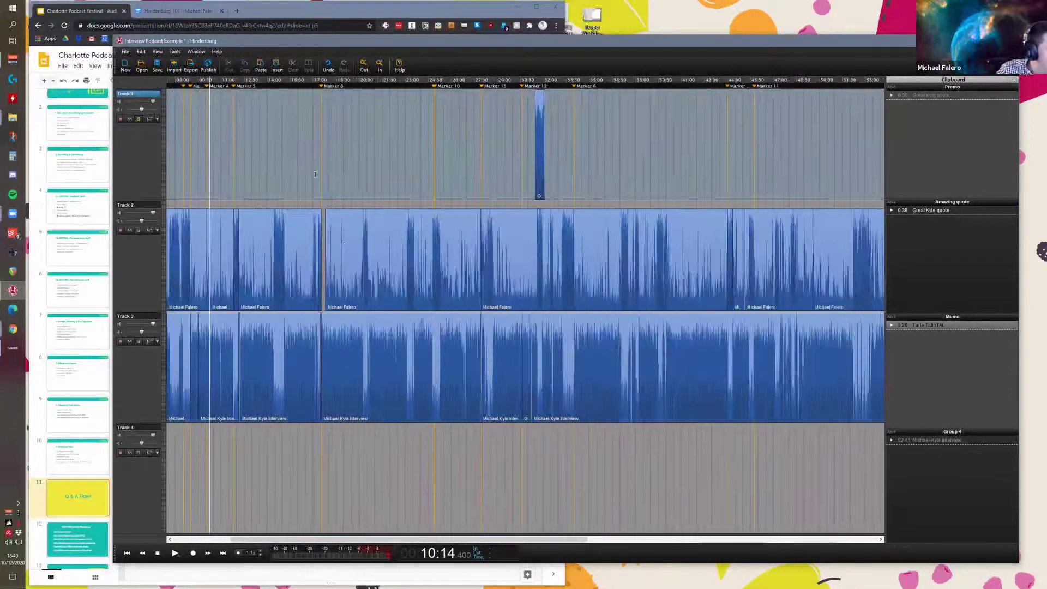
{"action": "scroll", "coordinate": [357, 284], "scroll_direction": "up", "scroll_amount": 3}
{"action": "left_click", "coordinate": [383, 279]}
{"action": "key", "text": "F2"}
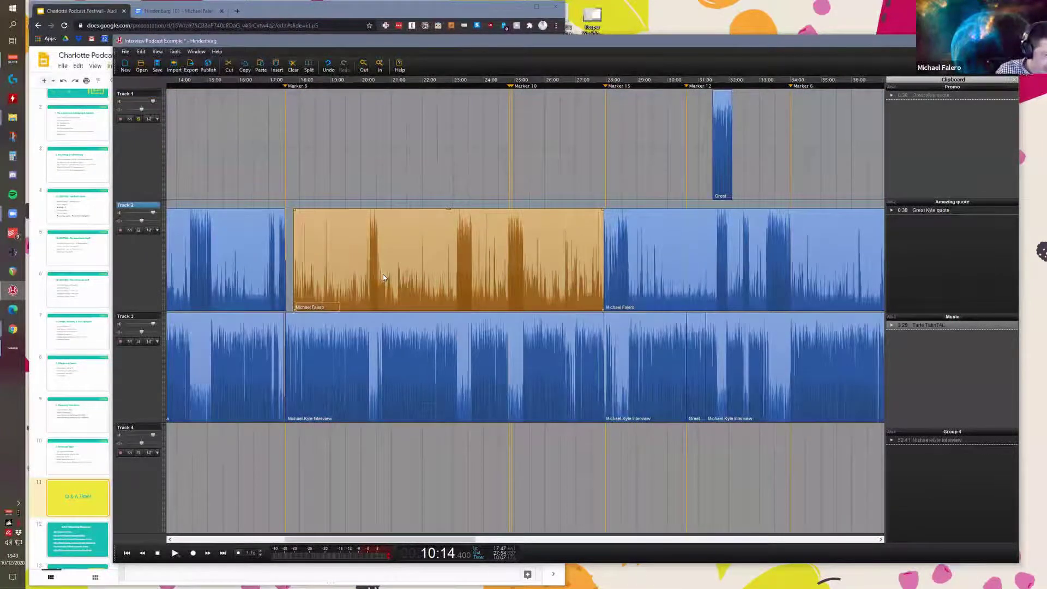
{"action": "type", "text": "Great section -"}
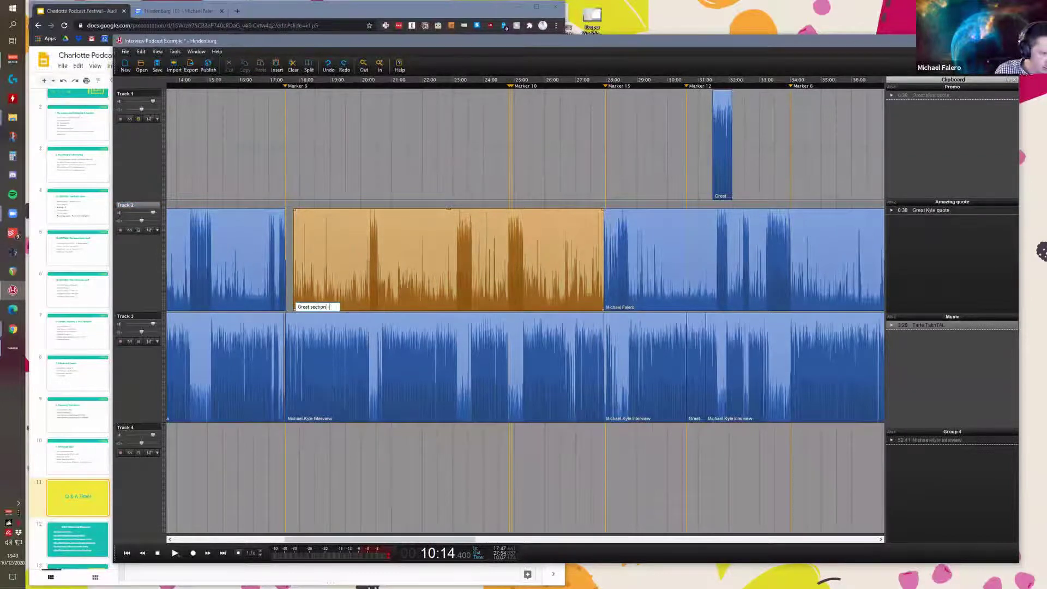
{"action": "type", "text": " started a business"}
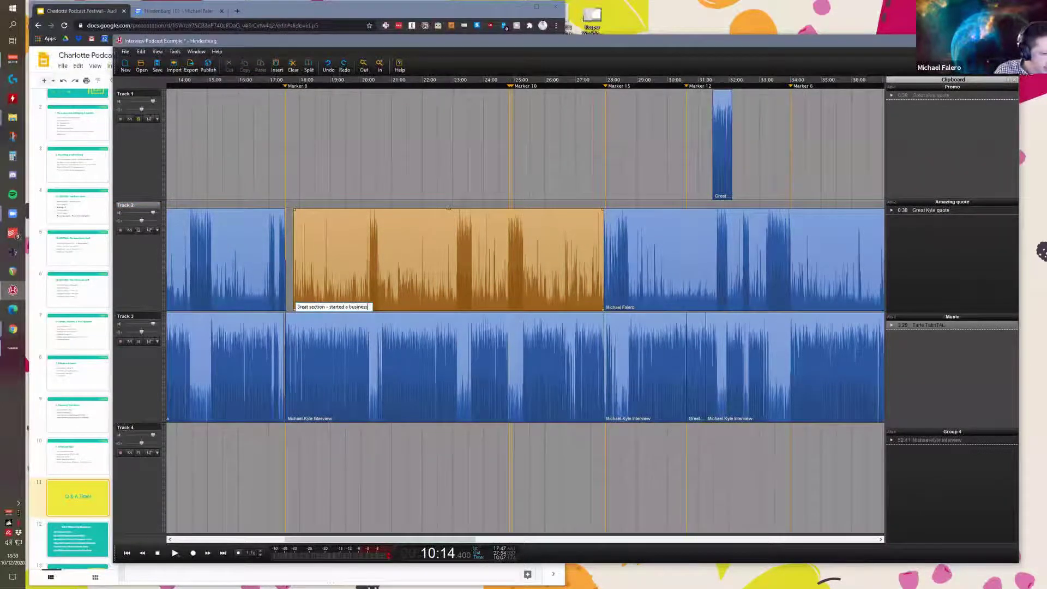
{"action": "key", "text": "Return"}
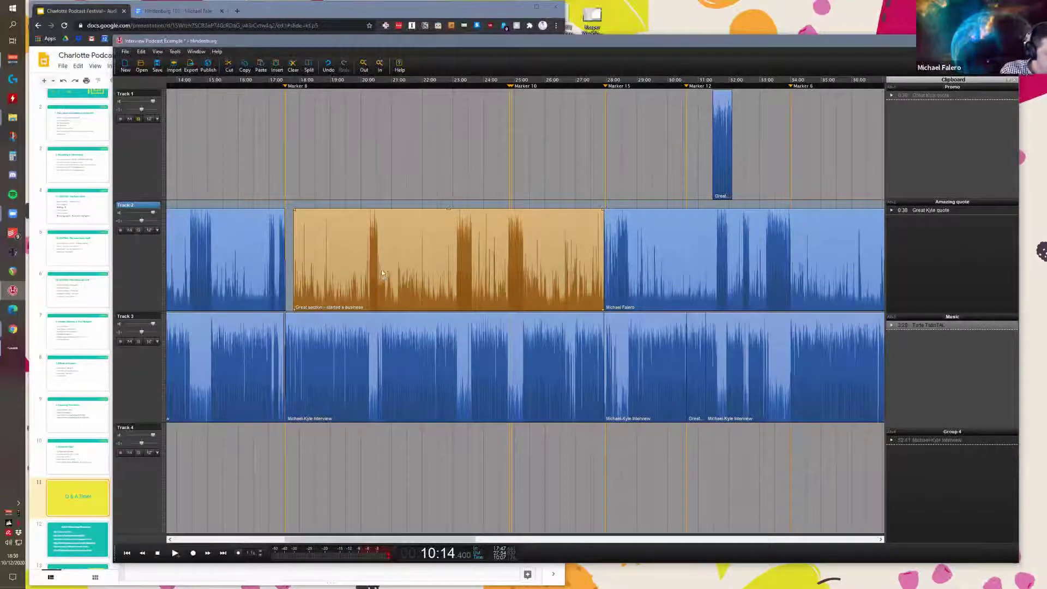
Step: Trim the start of the "Great section - started a business" clip to about 20:05, and add a short fade-in
{"action": "left_click_drag", "start_coordinate": [294, 254], "coordinate": [365, 263]}
{"action": "left_click_drag", "start_coordinate": [370, 214], "coordinate": [374, 214]}
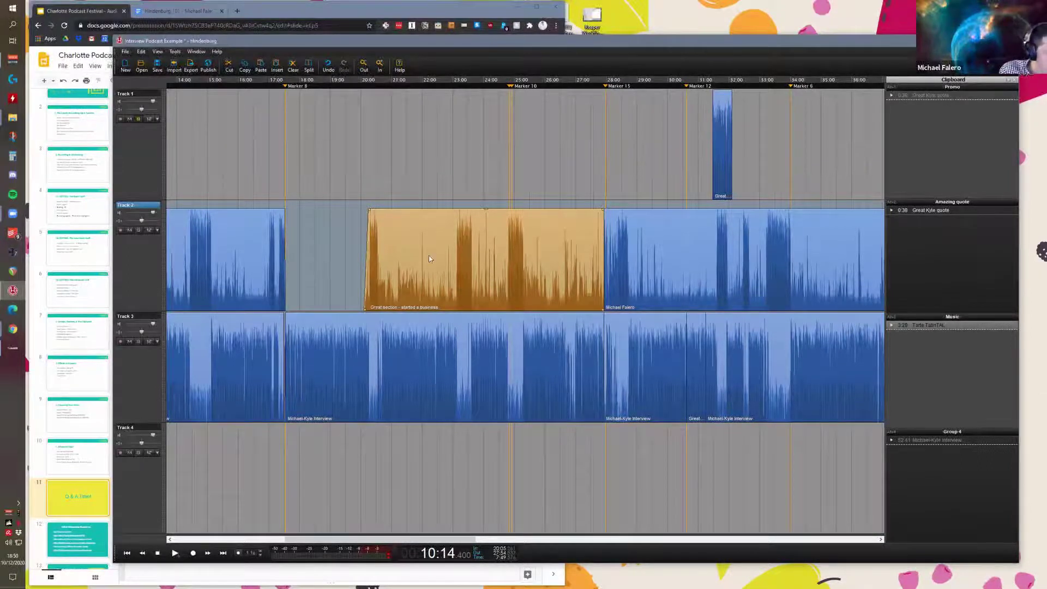
{"action": "scroll", "coordinate": [391, 294], "scroll_direction": "down", "scroll_amount": 5}
{"action": "scroll", "coordinate": [294, 322], "scroll_direction": "up", "scroll_amount": 3}
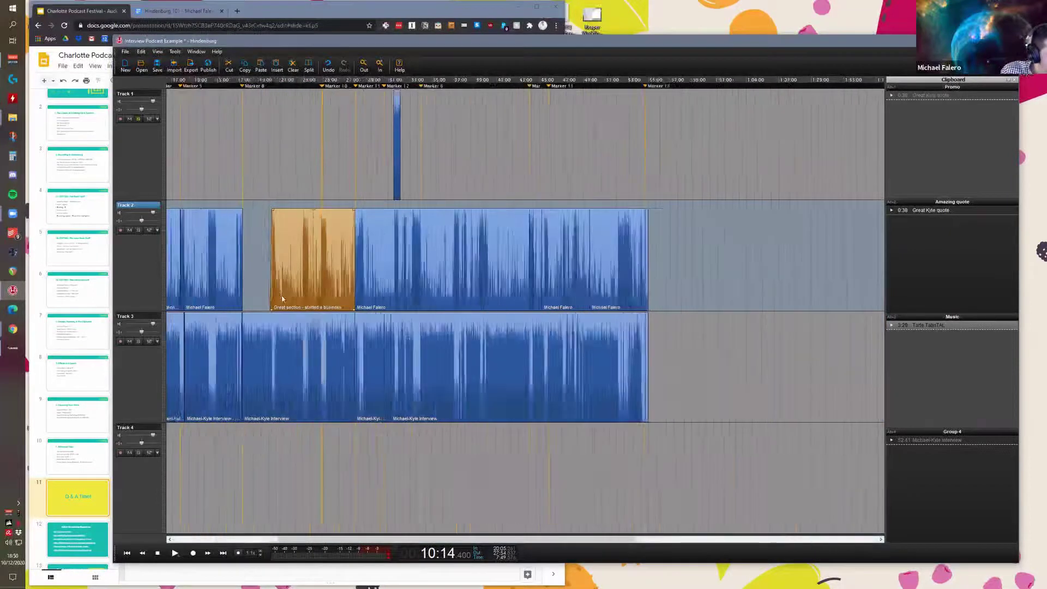
{"action": "scroll", "coordinate": [309, 327], "scroll_direction": "left", "scroll_amount": 1}
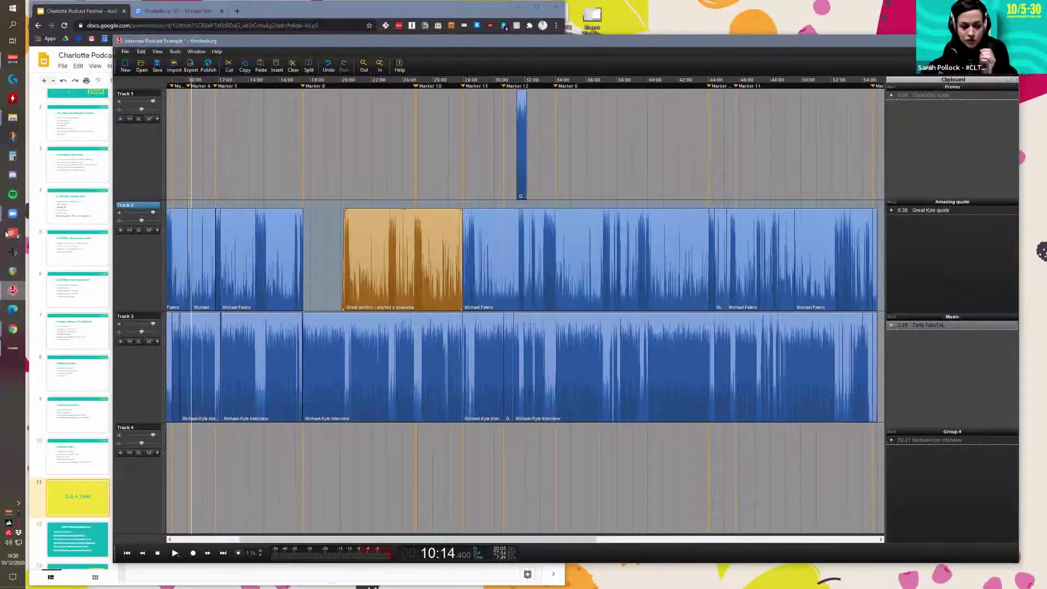
{"action": "left_click", "coordinate": [22, 216]}
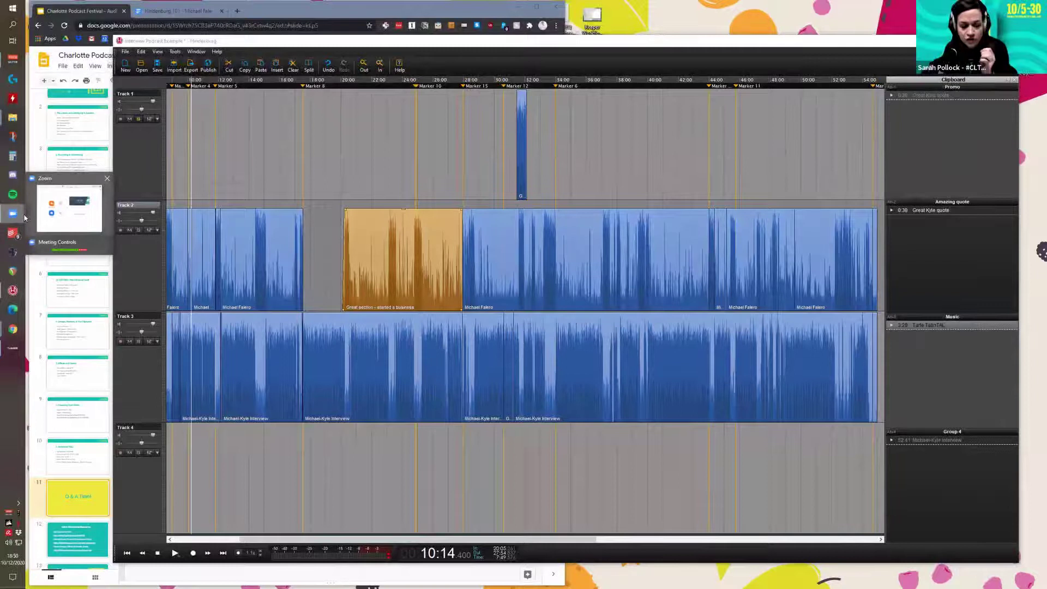
{"action": "left_click", "coordinate": [411, 191]}
{"action": "scroll", "coordinate": [422, 211], "scroll_direction": "down", "scroll_amount": 1}
{"action": "scroll", "coordinate": [422, 217], "scroll_direction": "down", "scroll_amount": 2}
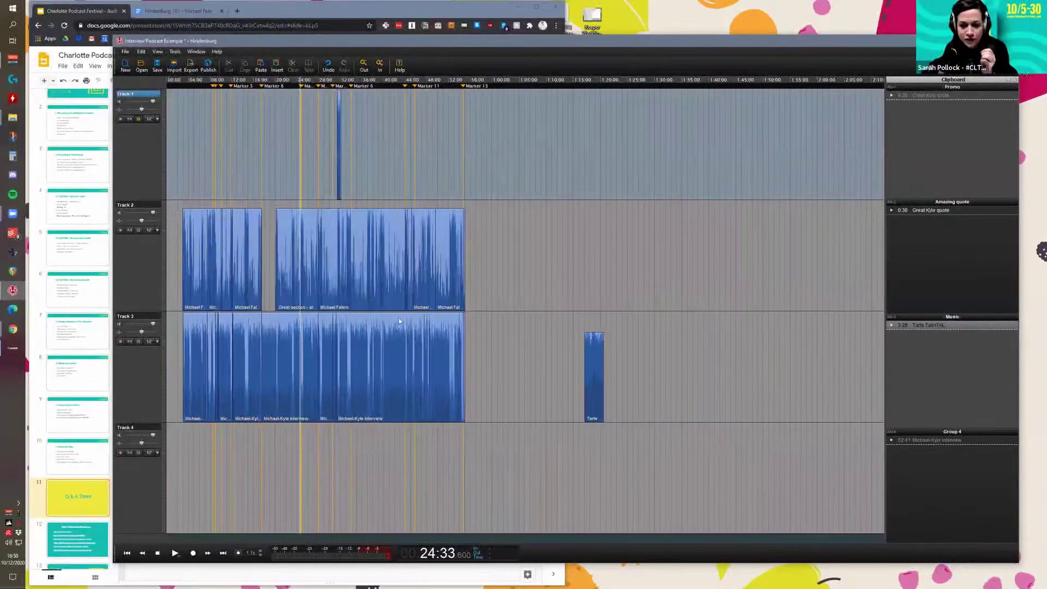
{"action": "scroll", "coordinate": [345, 311], "scroll_direction": "up", "scroll_amount": 3}
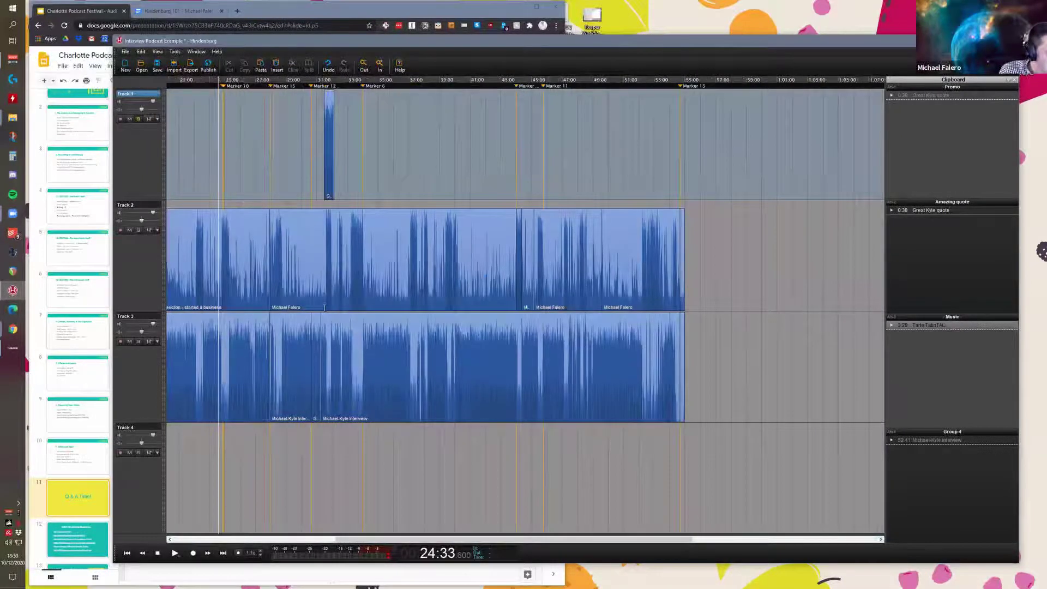
{"action": "scroll", "coordinate": [324, 308], "scroll_direction": "left", "scroll_amount": 3}
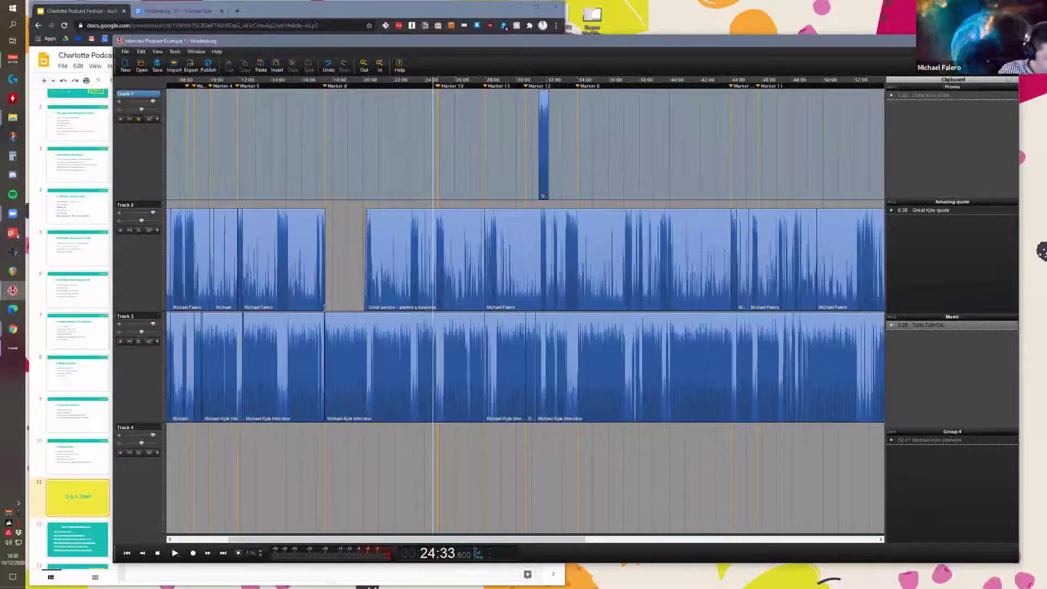
{"action": "scroll", "coordinate": [206, 264], "scroll_direction": "left", "scroll_amount": 2}
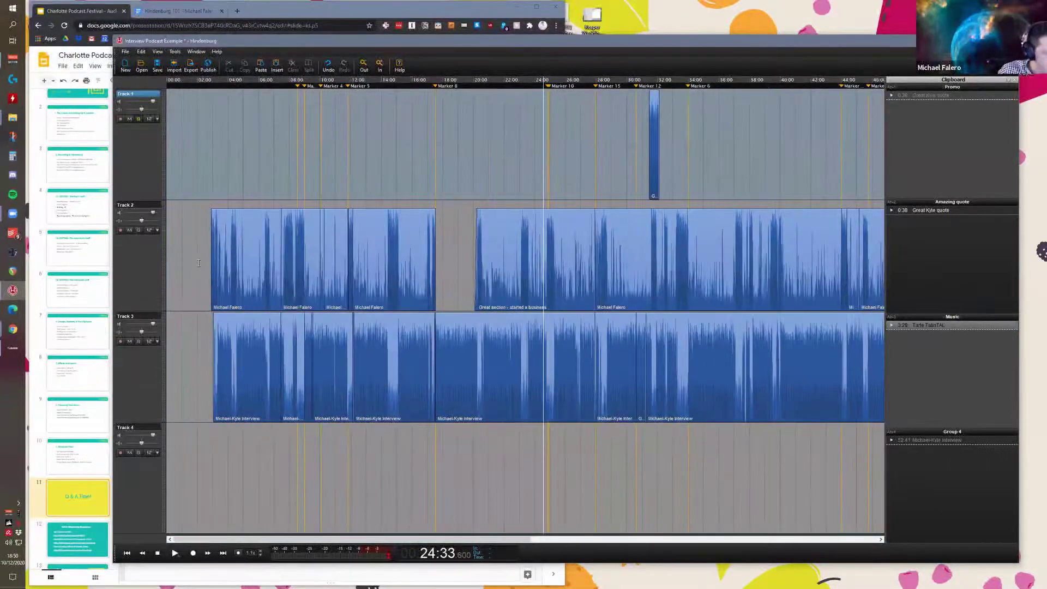
Step: Show the effects slots of Track 2 and close them again
{"action": "left_click", "coordinate": [207, 245]}
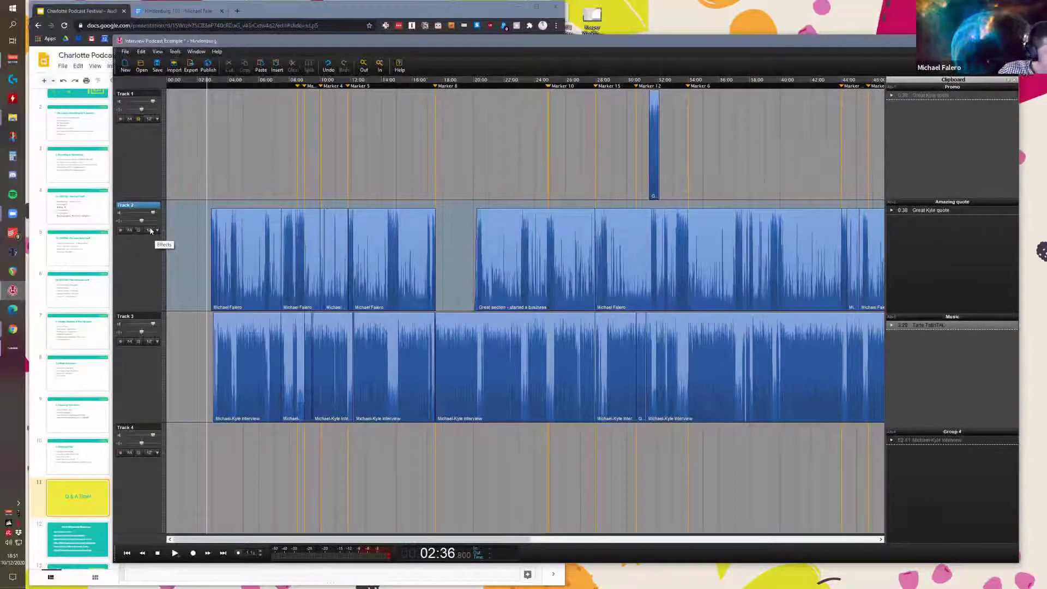
{"action": "left_click", "coordinate": [151, 230]}
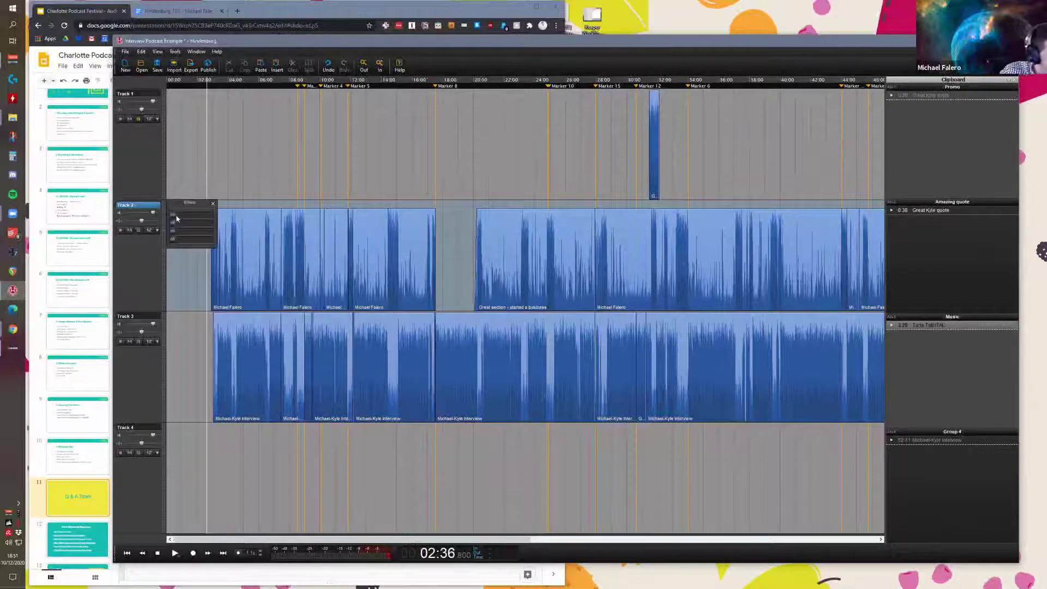
{"action": "left_click", "coordinate": [172, 258]}
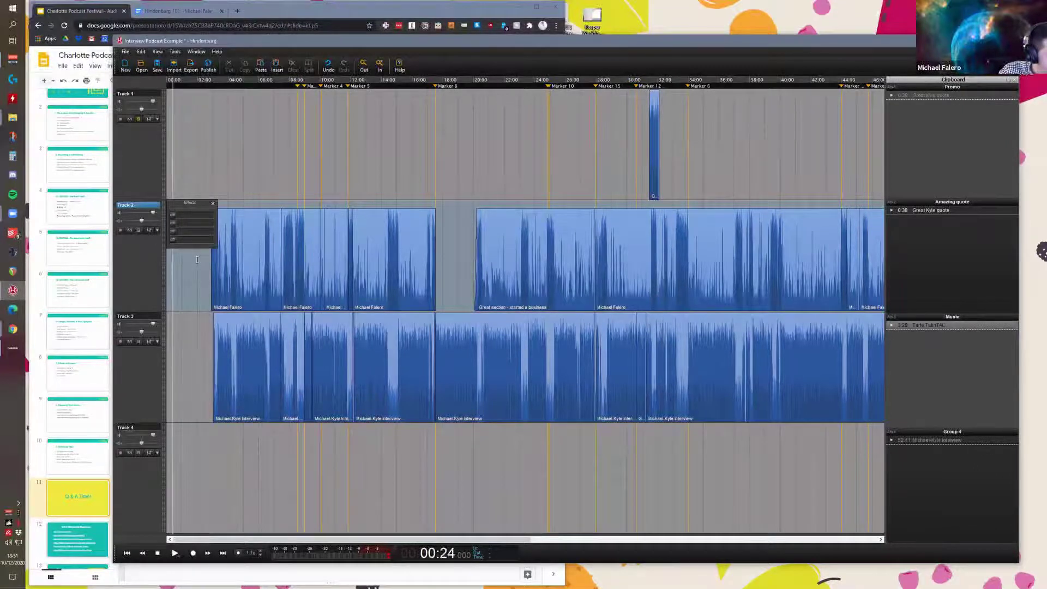
{"action": "left_click", "coordinate": [212, 204]}
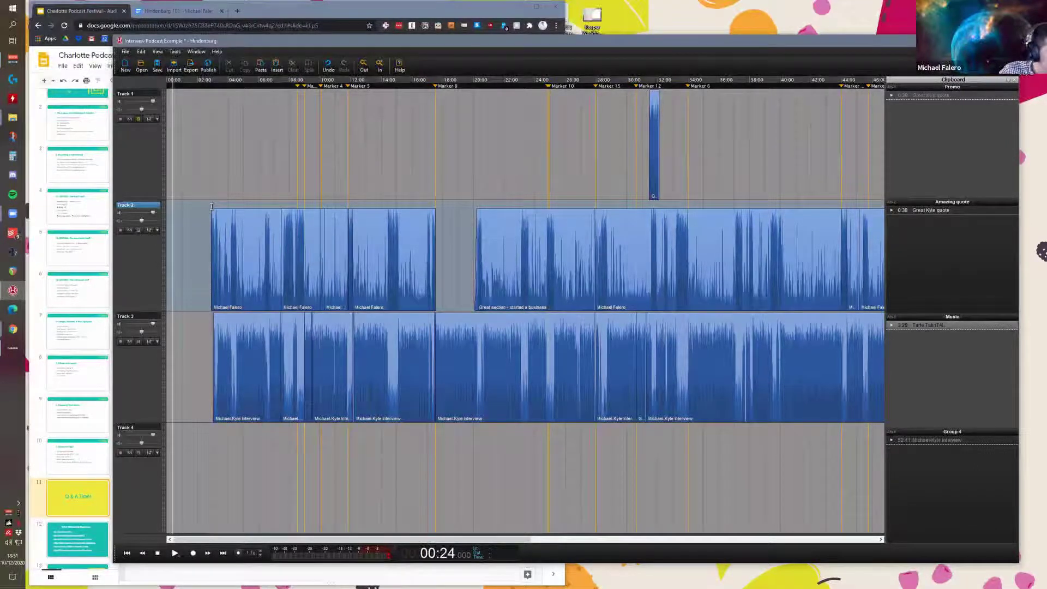
Step: Select a range on Track 2 from about 3:16 to 11:10, and place the playhead at about 1:29
{"action": "left_click", "coordinate": [205, 233]}
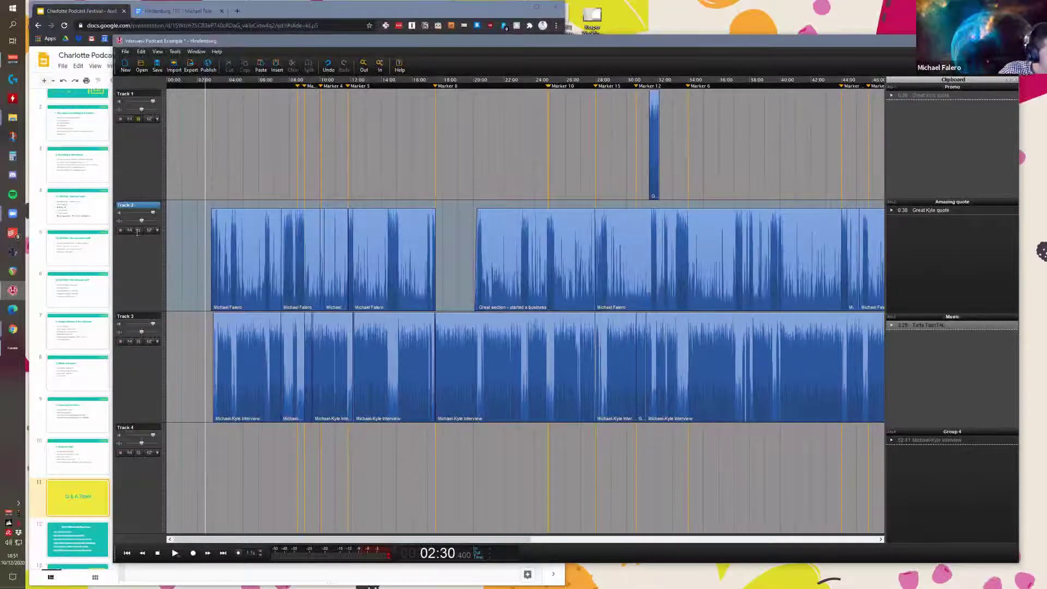
{"action": "left_click", "coordinate": [217, 196]}
{"action": "left_click", "coordinate": [338, 224], "text": "shift"}
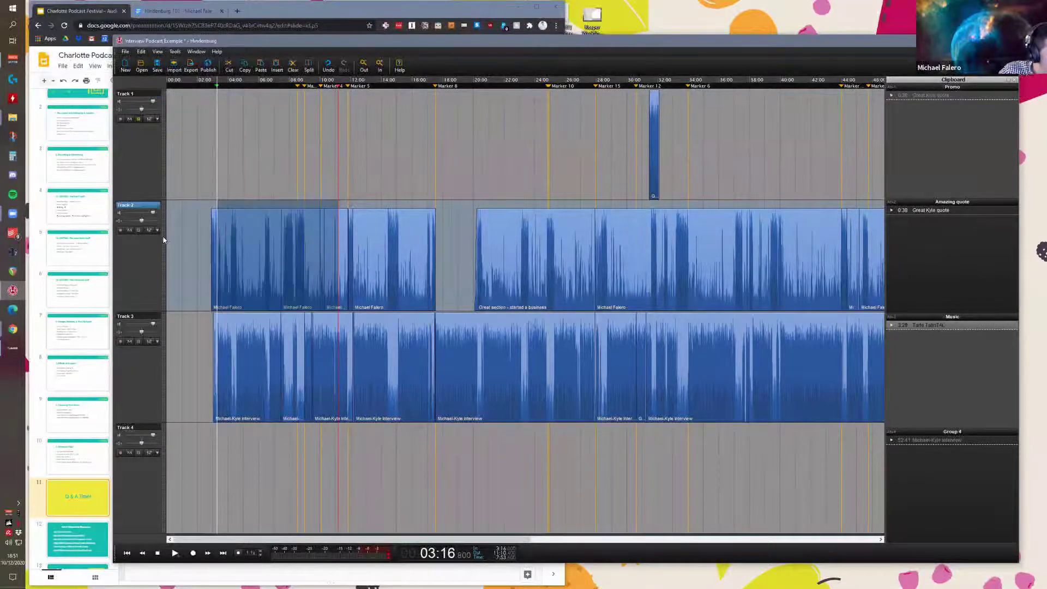
{"action": "key", "text": "Left"}
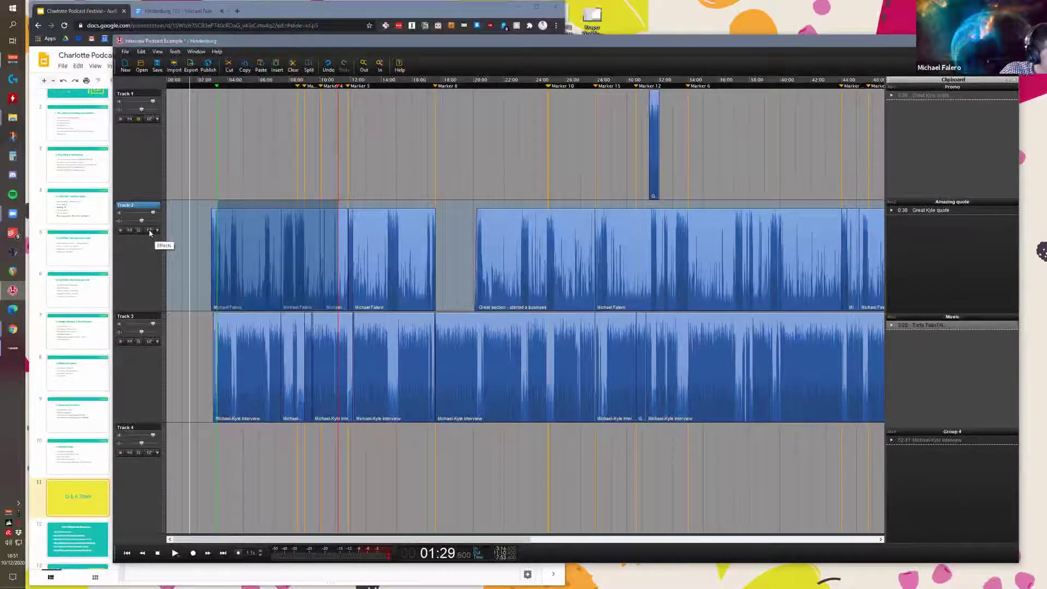
Step: Add an Equalizer in the first effects slot of Track 2
{"action": "left_click", "coordinate": [150, 233]}
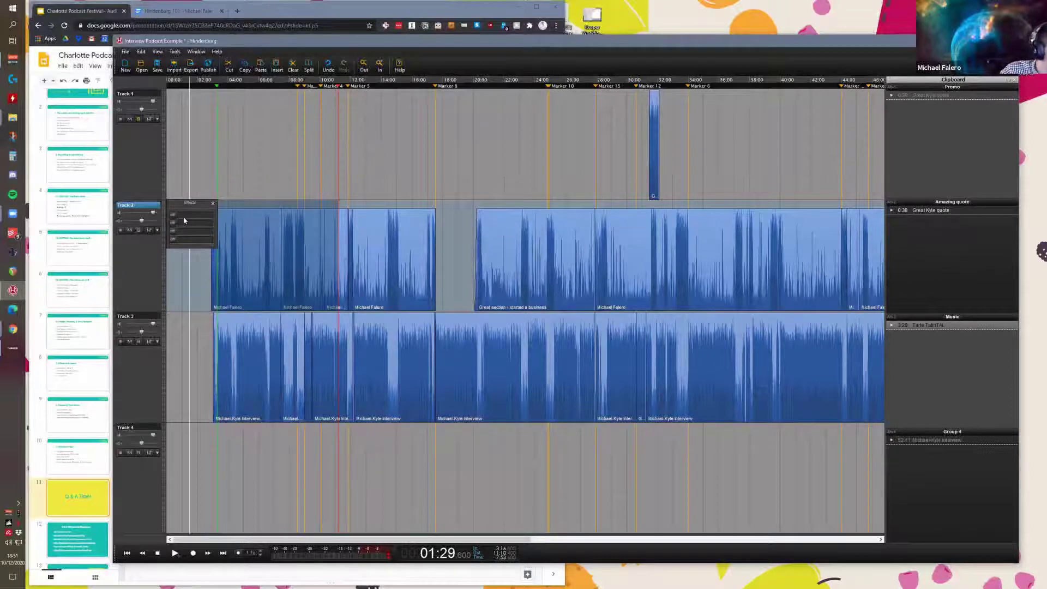
{"action": "left_click", "coordinate": [181, 216]}
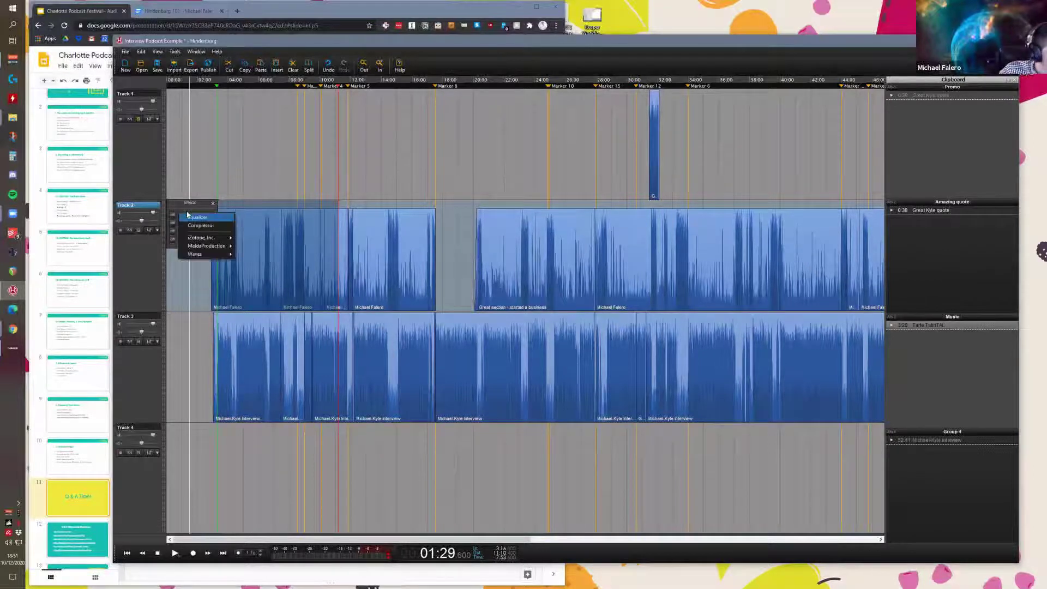
{"action": "left_click", "coordinate": [185, 217]}
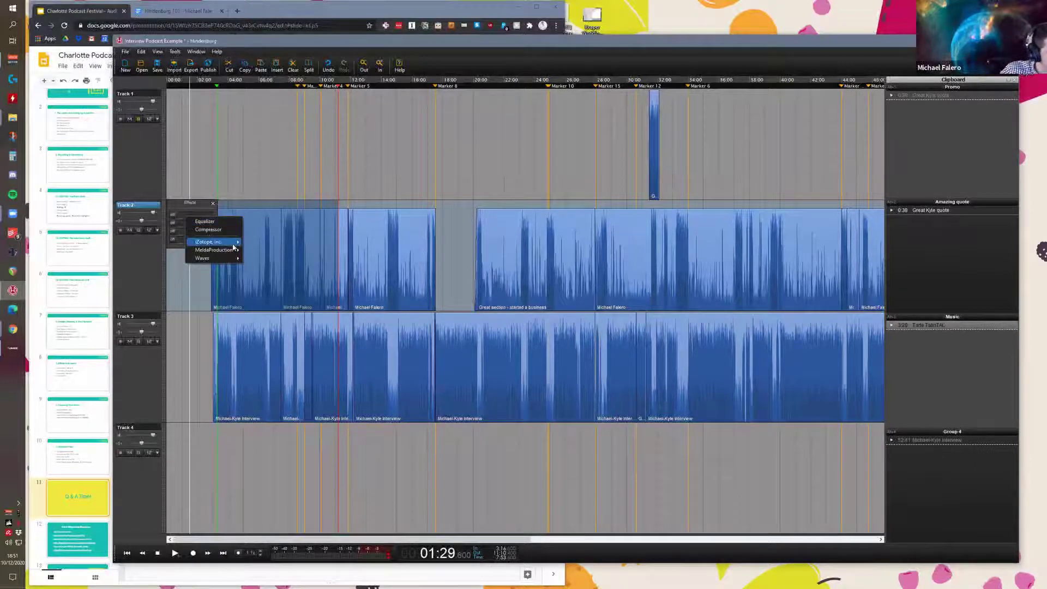
{"action": "mouse_move", "coordinate": [227, 243]}
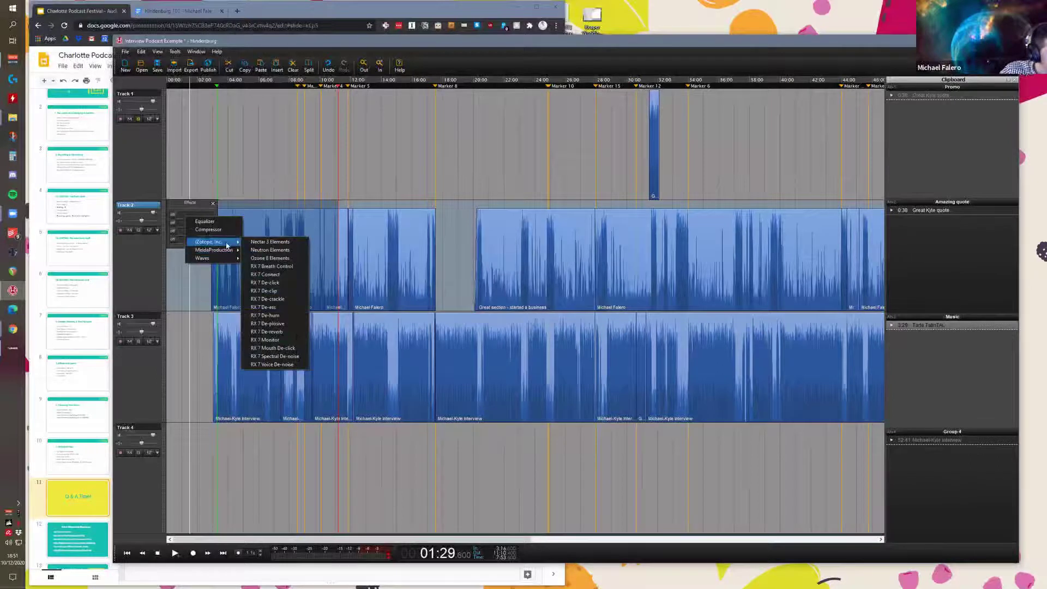
{"action": "left_click", "coordinate": [208, 222]}
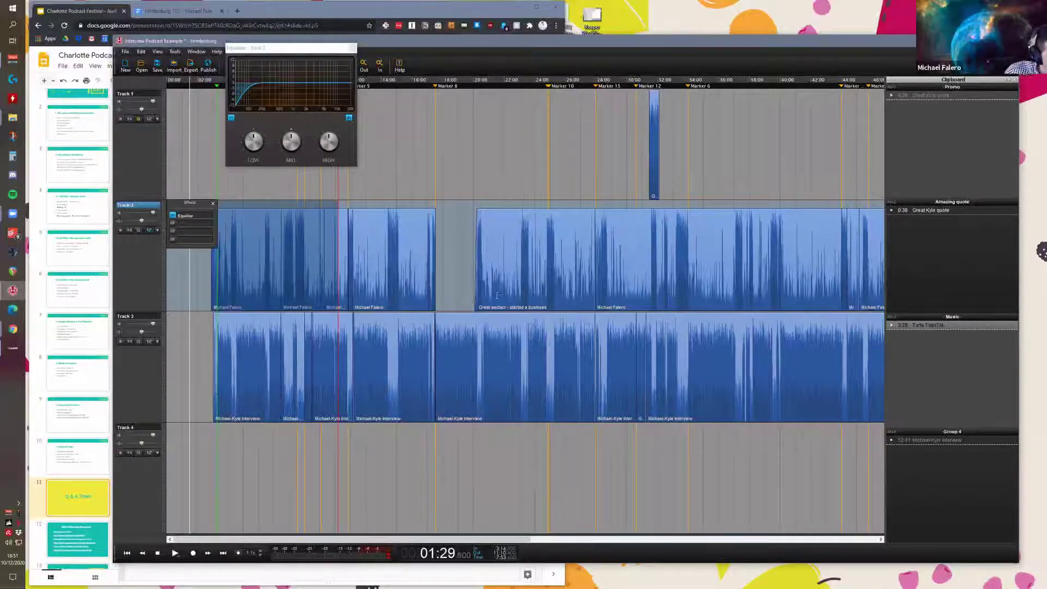
Step: Select two short Track 2 ranges, starting at about 20:51 and 15:58, and clear the selection
{"action": "left_click_drag", "start_coordinate": [487, 203], "coordinate": [533, 208]}
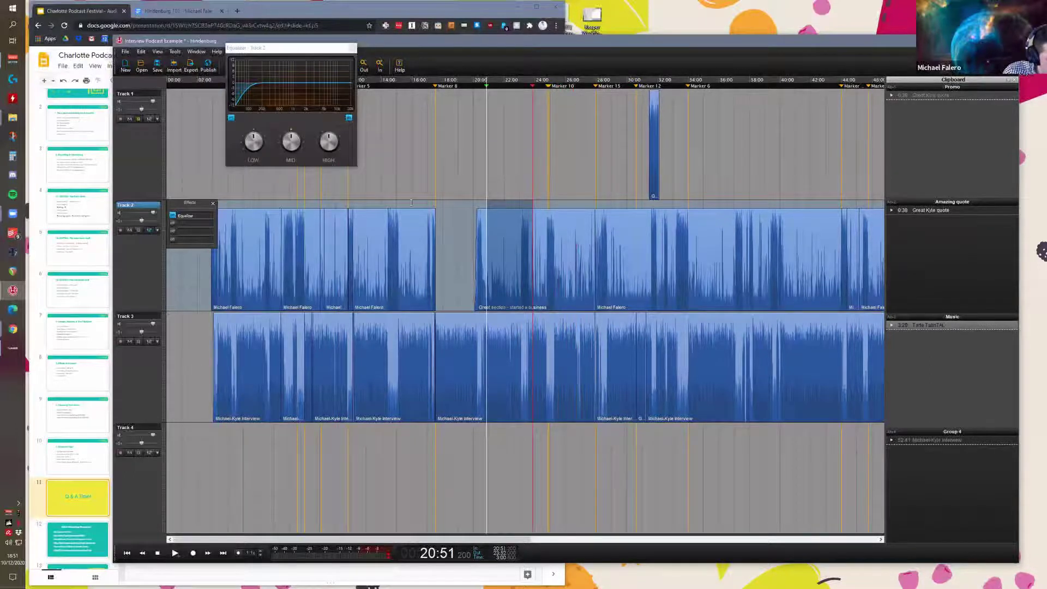
{"action": "left_click_drag", "start_coordinate": [412, 202], "coordinate": [434, 300]}
{"action": "left_click", "coordinate": [443, 301]}
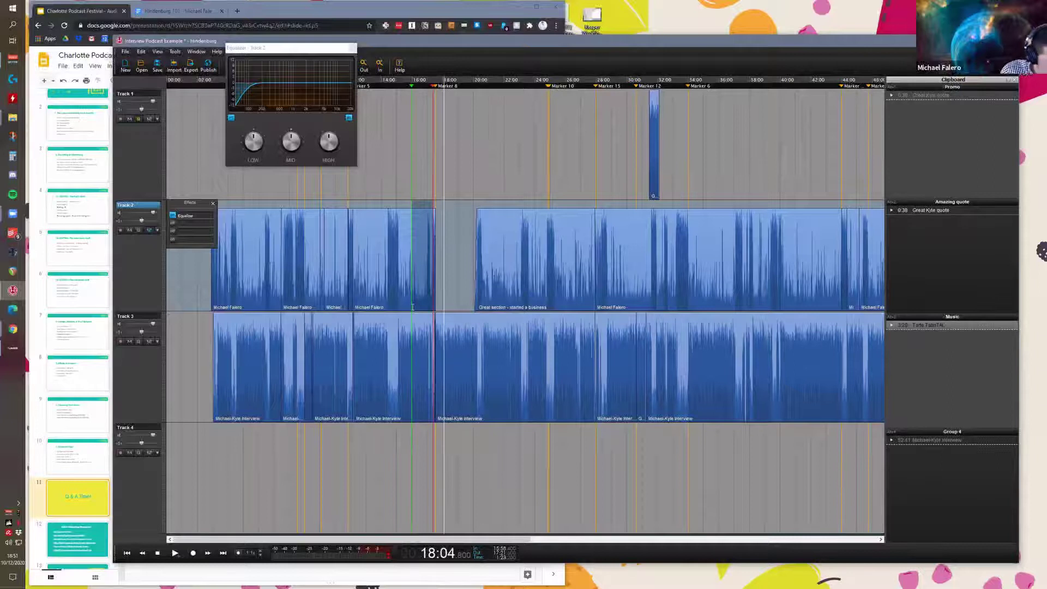
{"action": "key", "text": "Escape"}
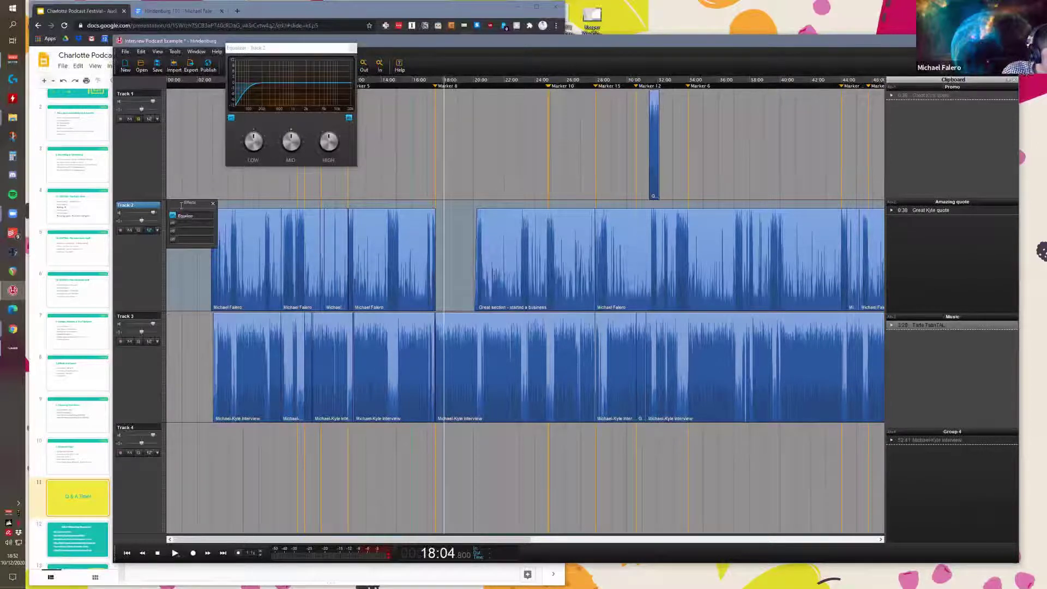
Step: Audition a slight High boost in Track 2's Equalizer while playing from about 21:00, and return the High band to flat
{"action": "left_click_drag", "start_coordinate": [271, 48], "coordinate": [290, 149]}
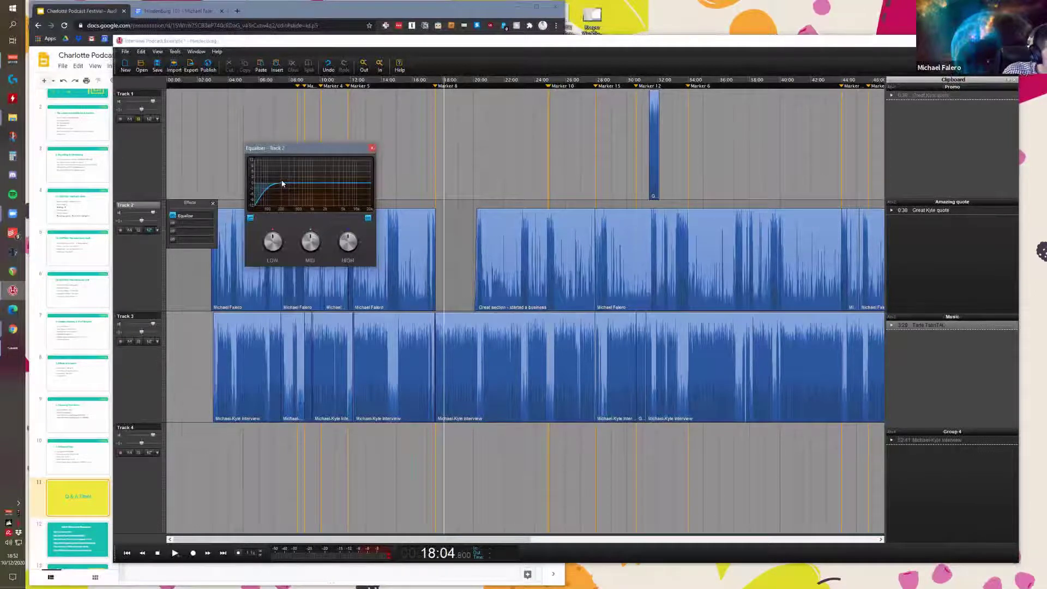
{"action": "left_click_drag", "start_coordinate": [311, 235], "coordinate": [347, 237]}
{"action": "left_click", "coordinate": [491, 191]}
{"action": "key", "text": "space"}
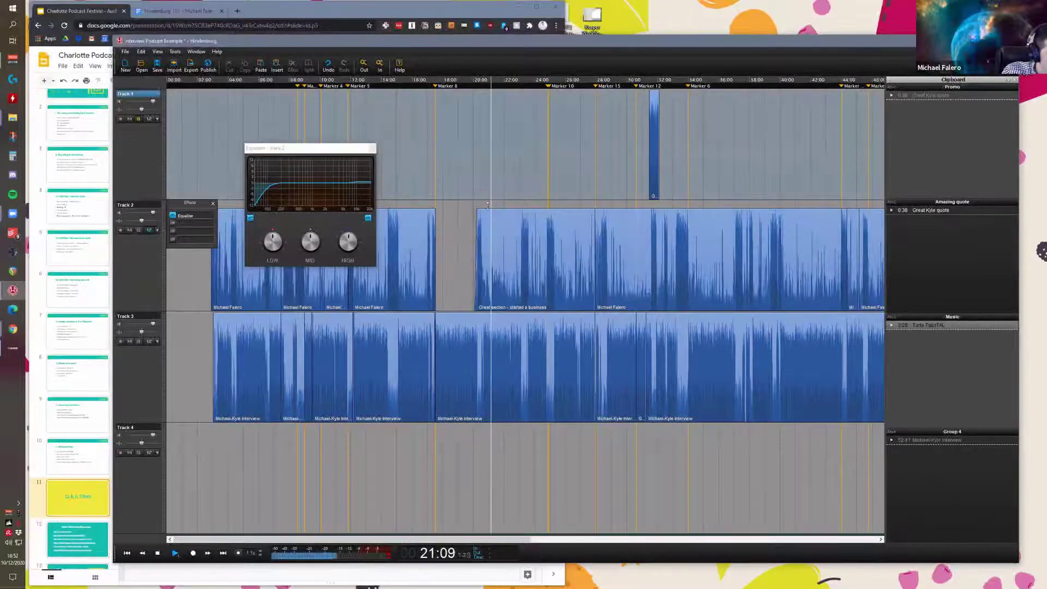
{"action": "left_click_drag", "start_coordinate": [347, 241], "coordinate": [348, 240]}
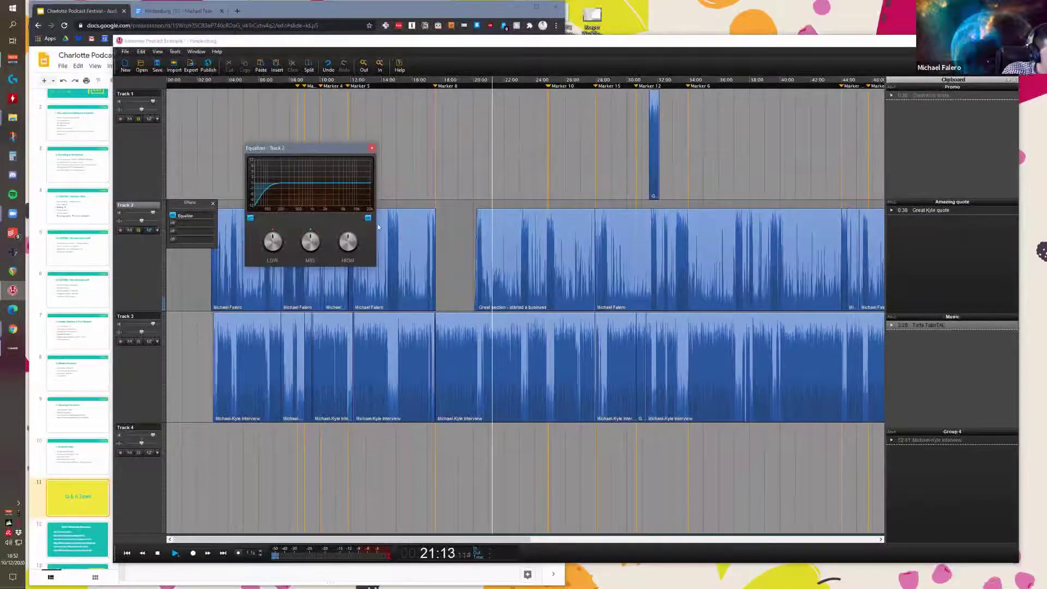
{"action": "left_click", "coordinate": [481, 185]}
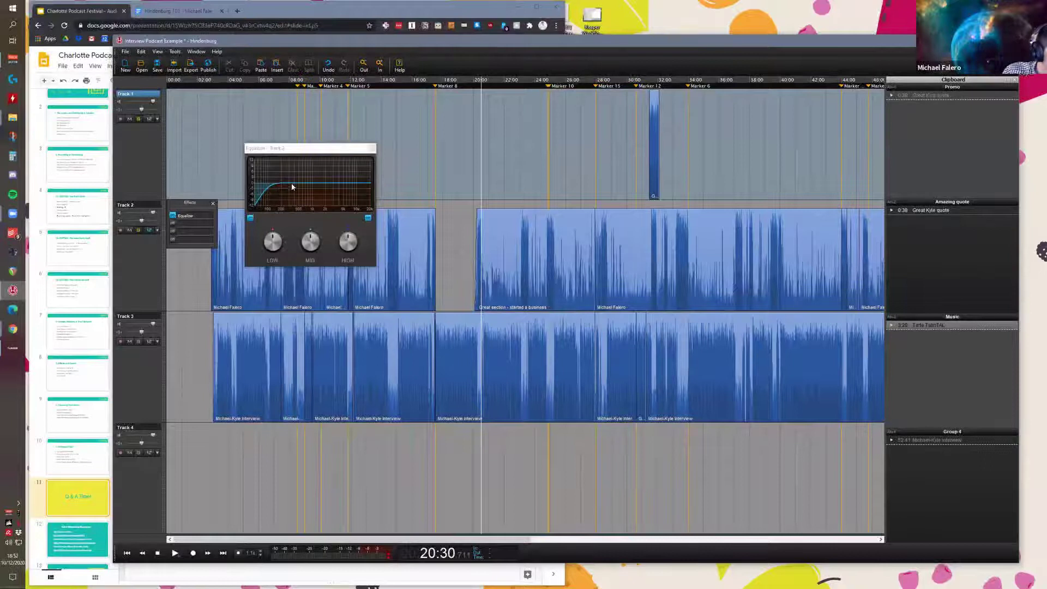
Step: Close the Equalizer window, and add a Compressor in the second effects slot of Track 2
{"action": "left_click", "coordinate": [372, 149]}
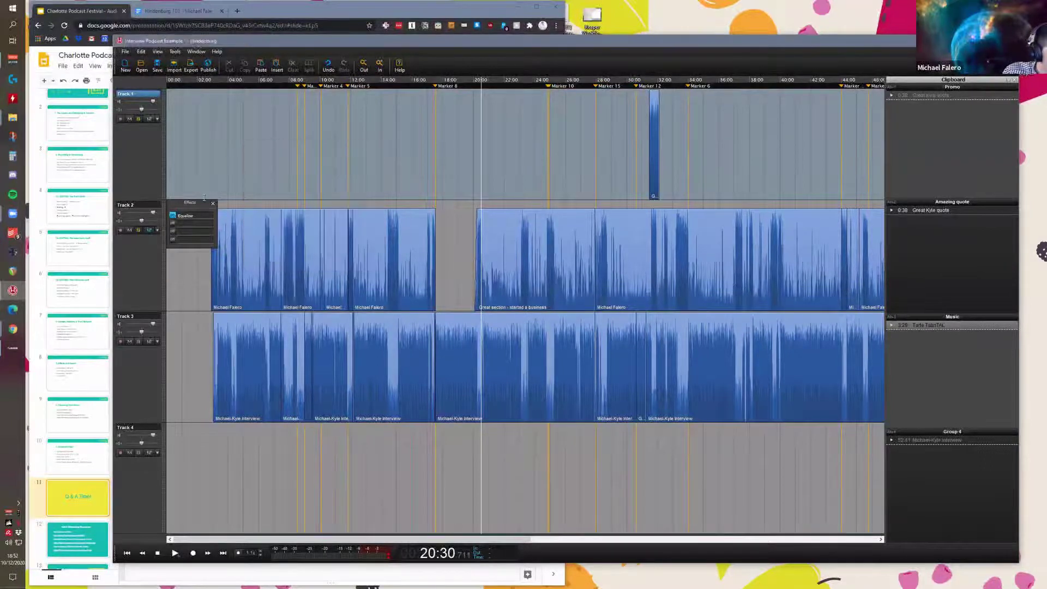
{"action": "left_click", "coordinate": [173, 216]}
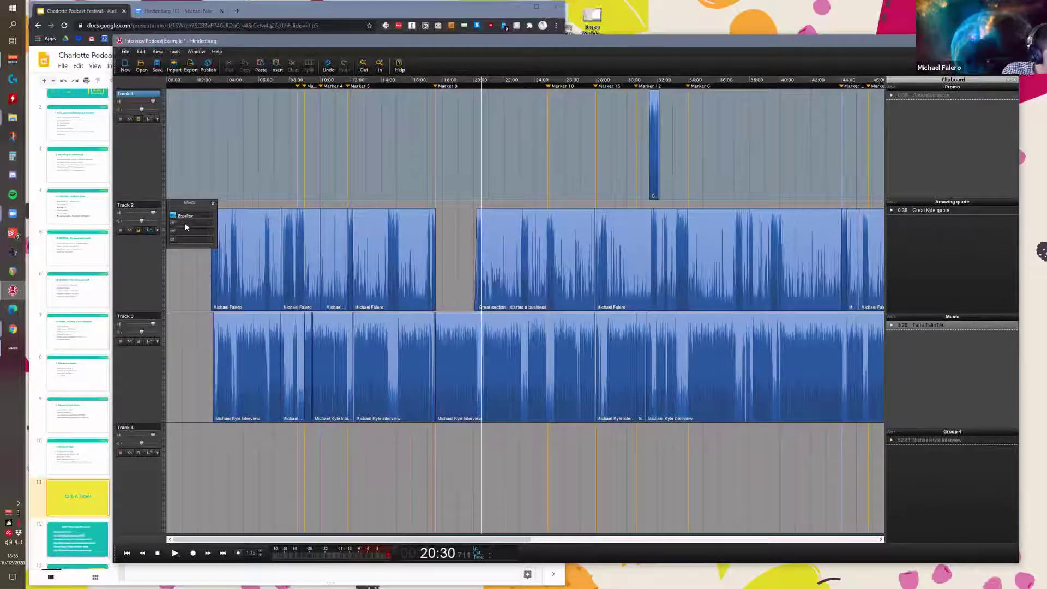
{"action": "left_click", "coordinate": [186, 227]}
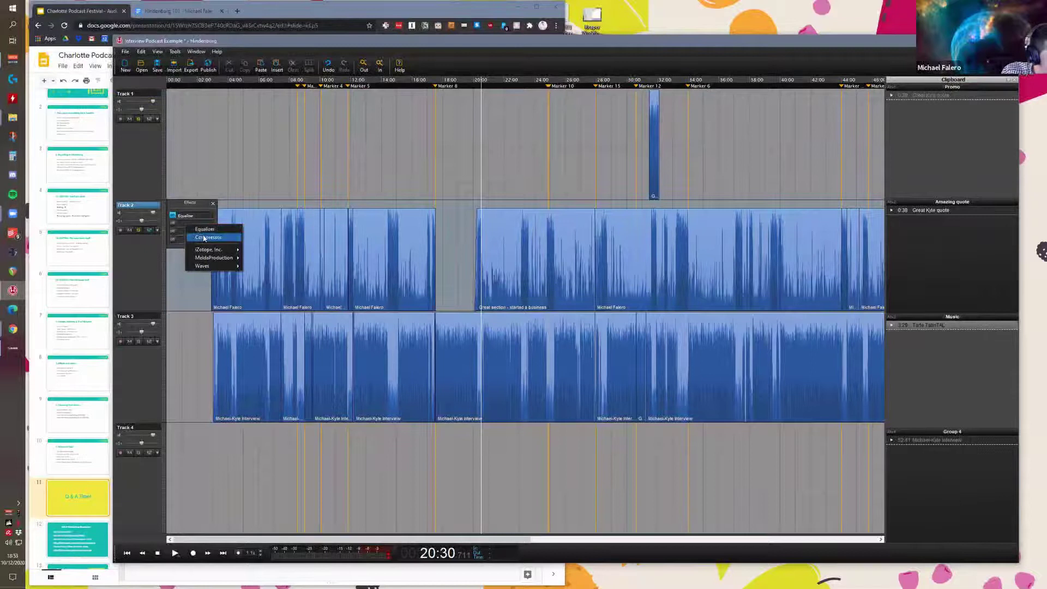
{"action": "left_click", "coordinate": [204, 239]}
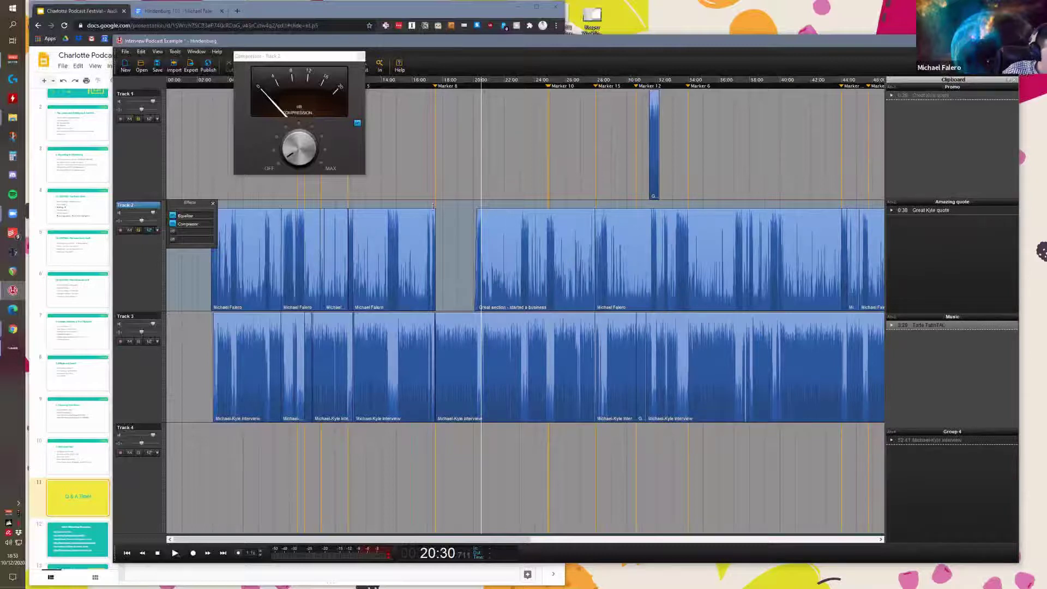
Step: Select the range from about 52:25 to 54:17 near the session's end, and place the playhead on Track 1 at about 52:35
{"action": "scroll", "coordinate": [428, 204], "scroll_direction": "right", "scroll_amount": 5}
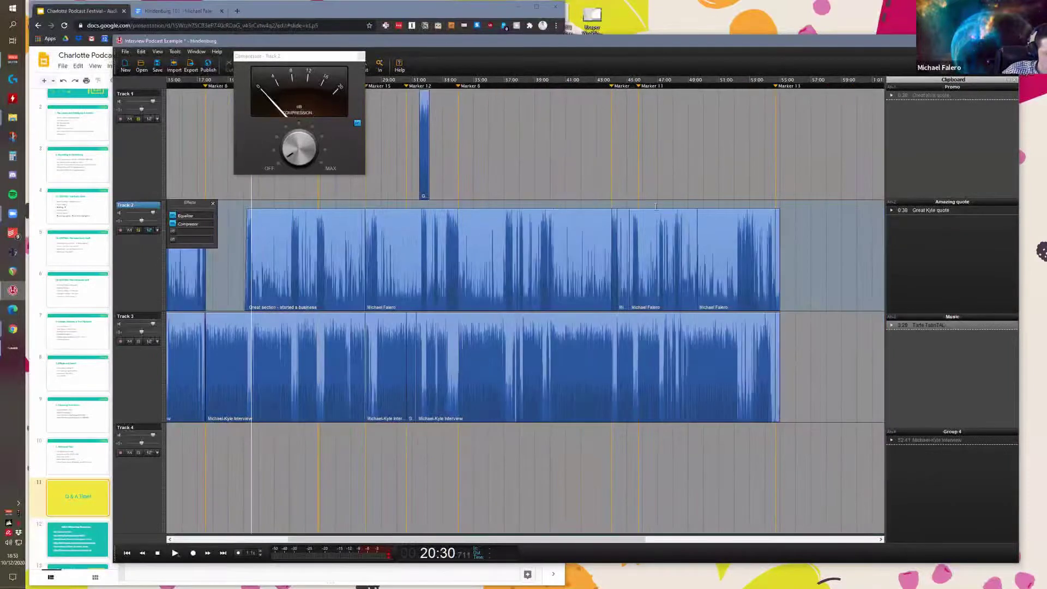
{"action": "left_click_drag", "start_coordinate": [740, 385], "coordinate": [769, 355]}
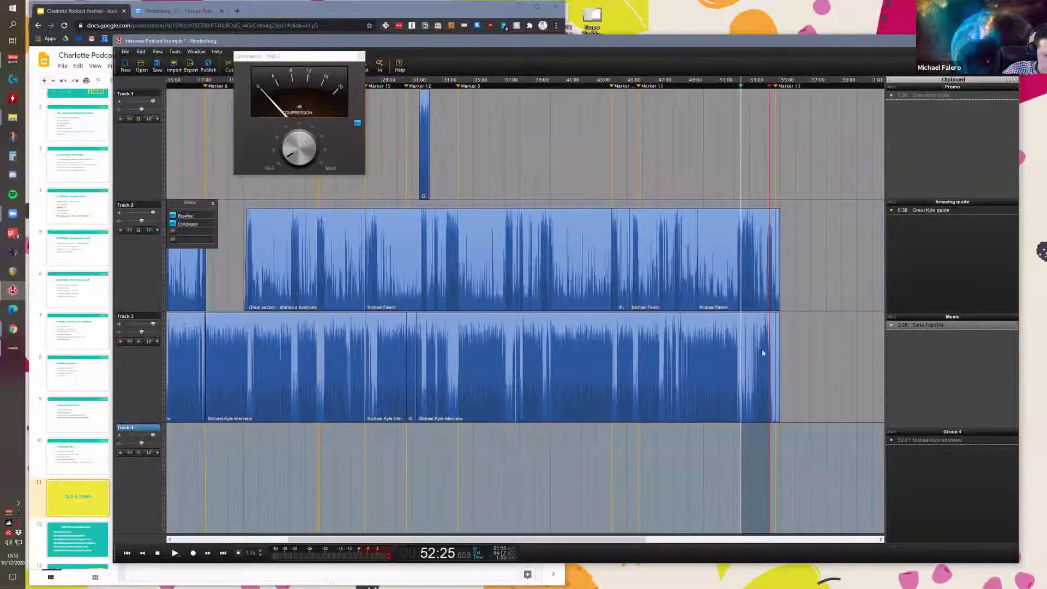
{"action": "left_click", "coordinate": [743, 197]}
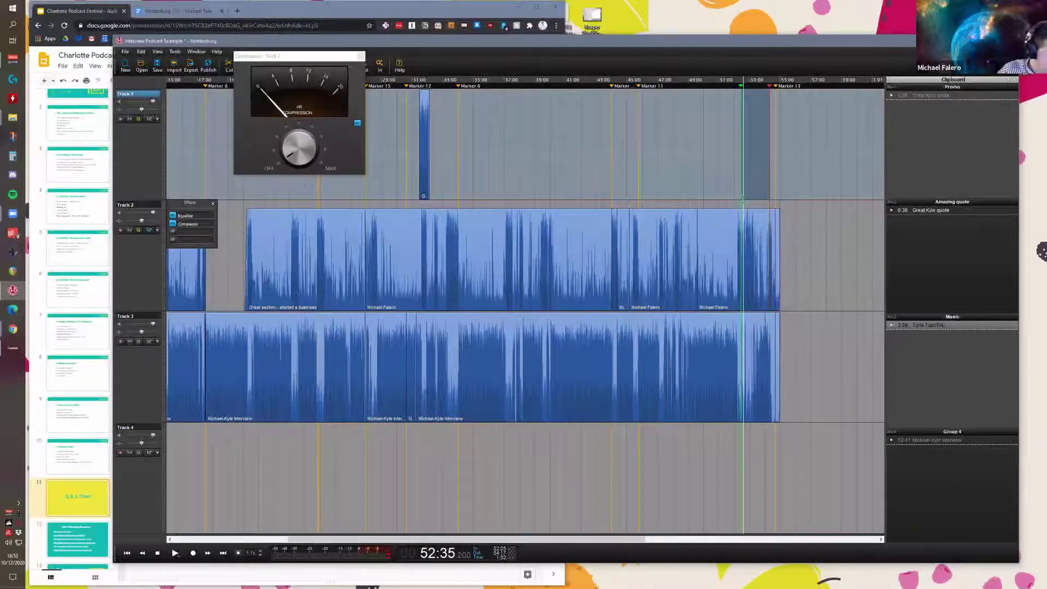
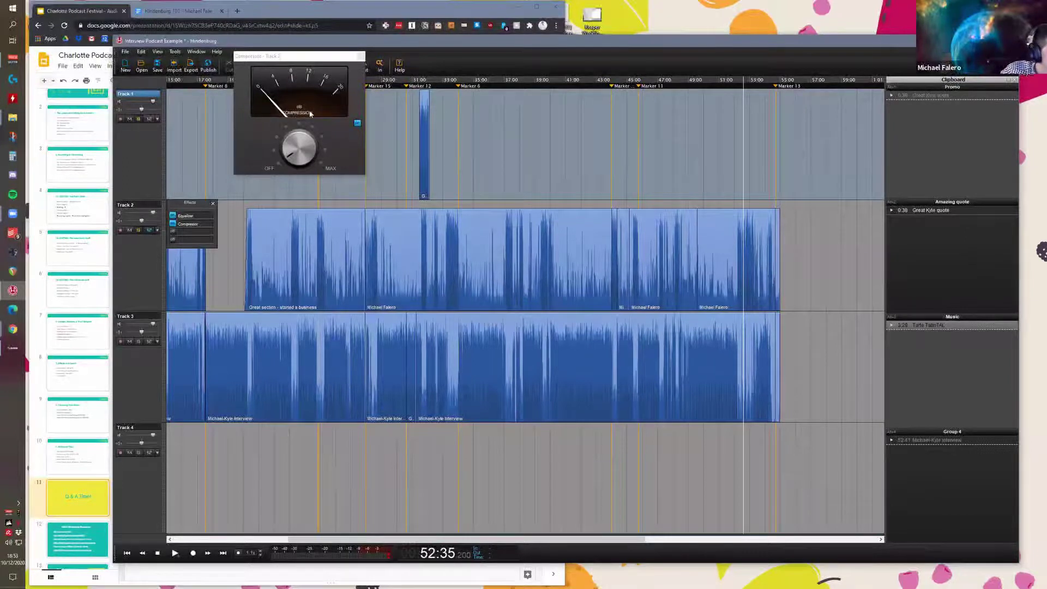
Step: Turn the Compressor on Track 2 up to a light setting, about three marks above off, and close its window
{"action": "right_click", "coordinate": [193, 225]}
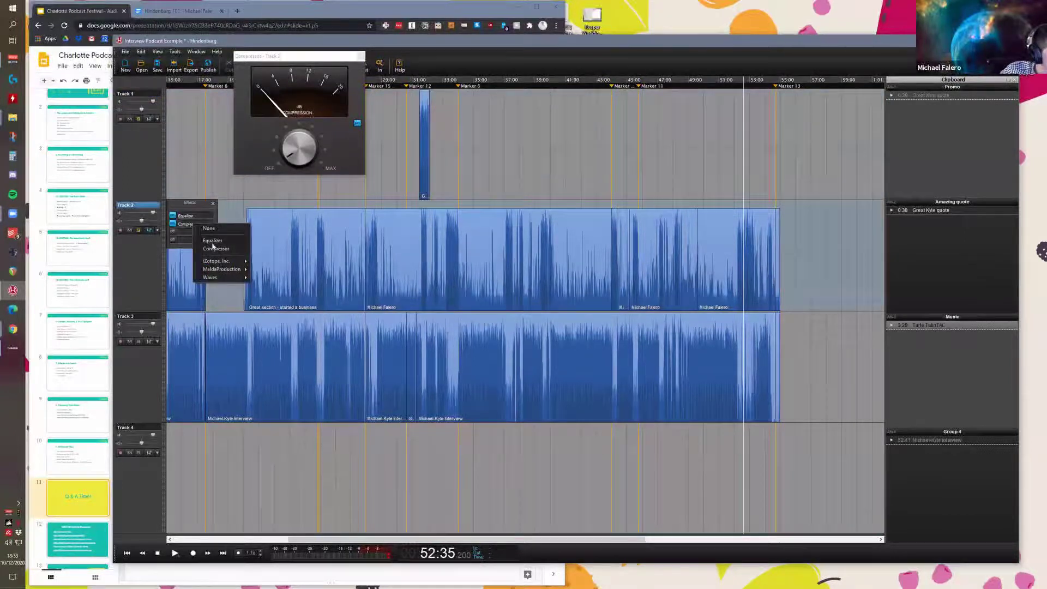
{"action": "left_click", "coordinate": [195, 215]}
{"action": "left_click_drag", "start_coordinate": [284, 68], "coordinate": [286, 187]}
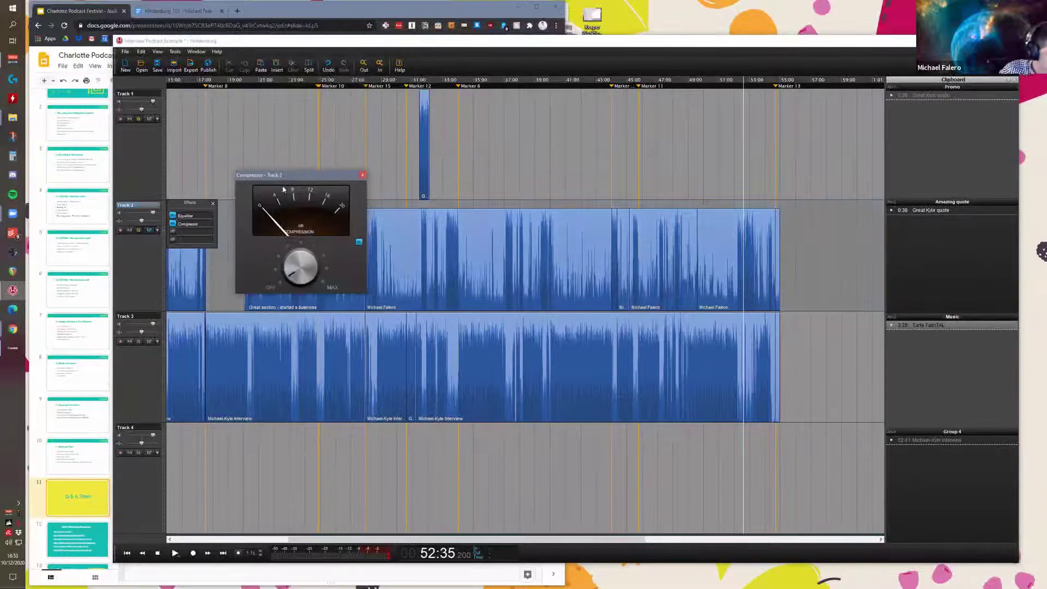
{"action": "left_click_drag", "start_coordinate": [296, 275], "coordinate": [297, 241]}
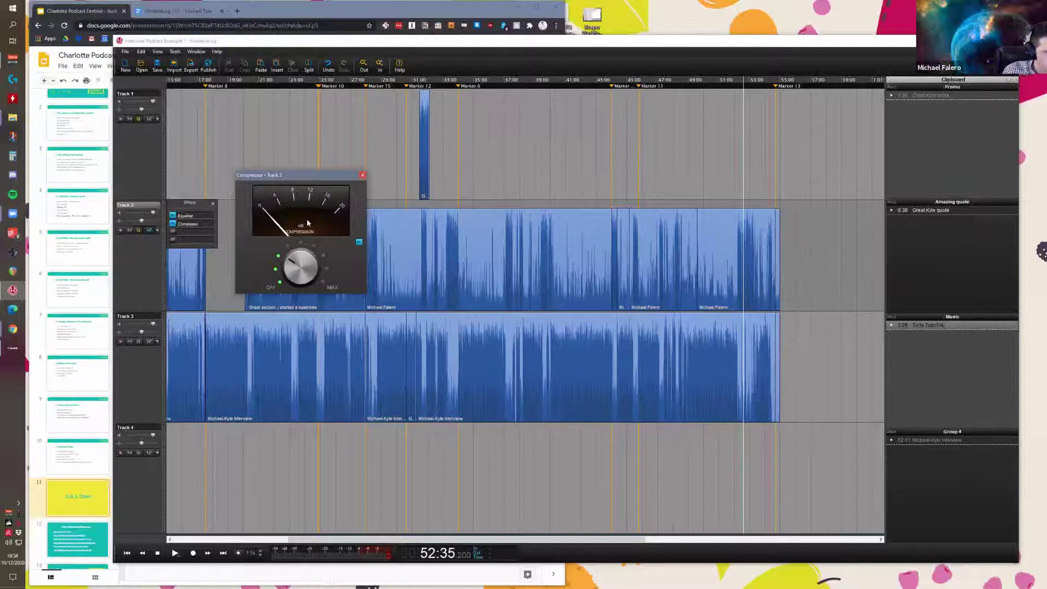
{"action": "left_click", "coordinate": [364, 175]}
Step: Browse the plug-ins offered for Track 2's empty effects slots, including the iZotope, MeldaProduction and Waves groups
{"action": "left_click", "coordinate": [190, 232]}
{"action": "left_click", "coordinate": [184, 231]}
{"action": "left_click", "coordinate": [185, 231]}
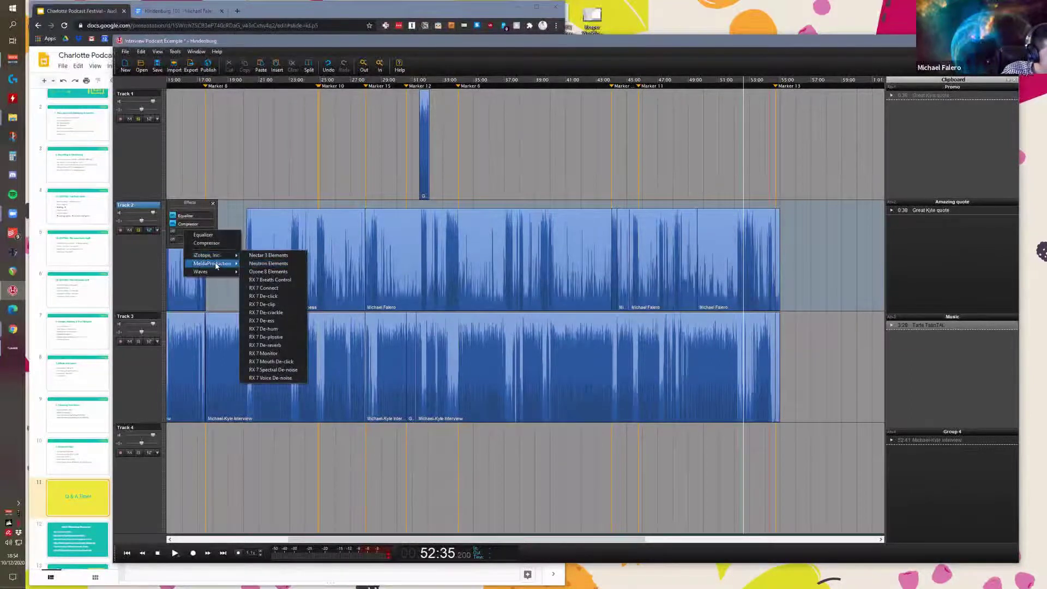
{"action": "left_click", "coordinate": [181, 233]}
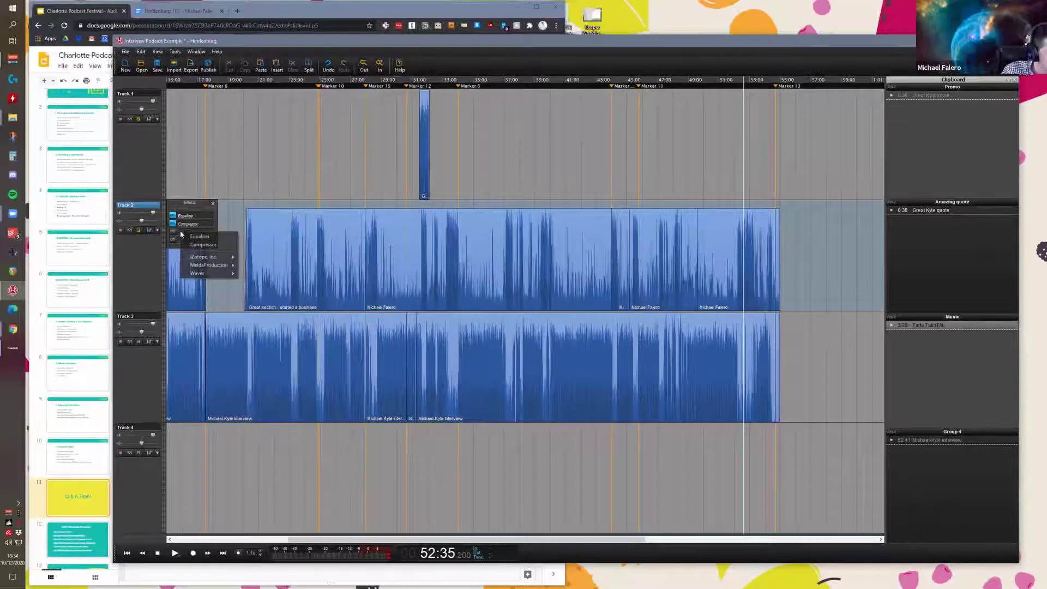
{"action": "left_click", "coordinate": [179, 231]}
{"action": "left_click", "coordinate": [188, 230]}
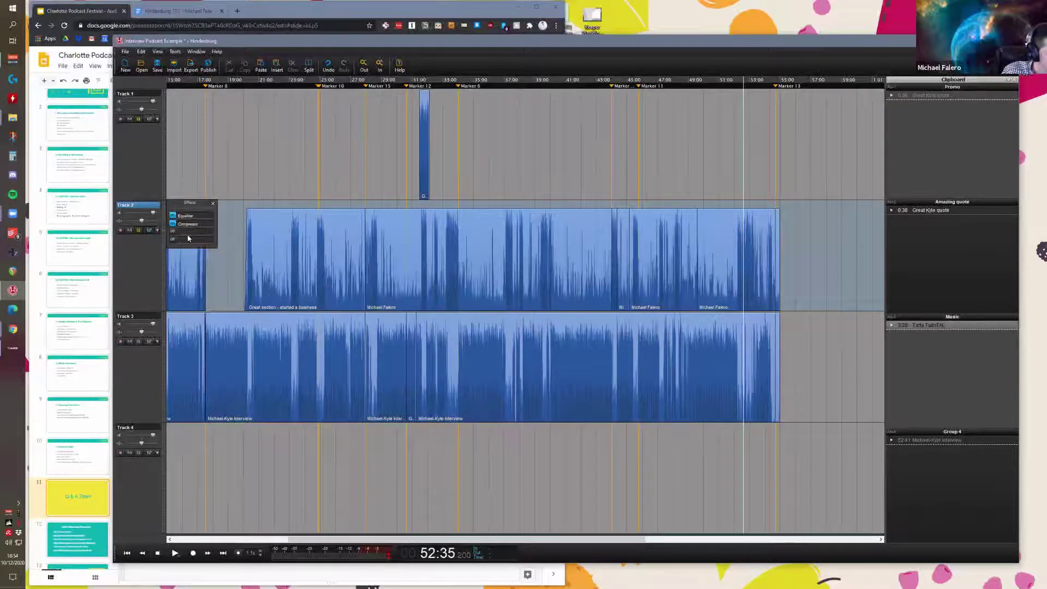
{"action": "left_click", "coordinate": [187, 238]}
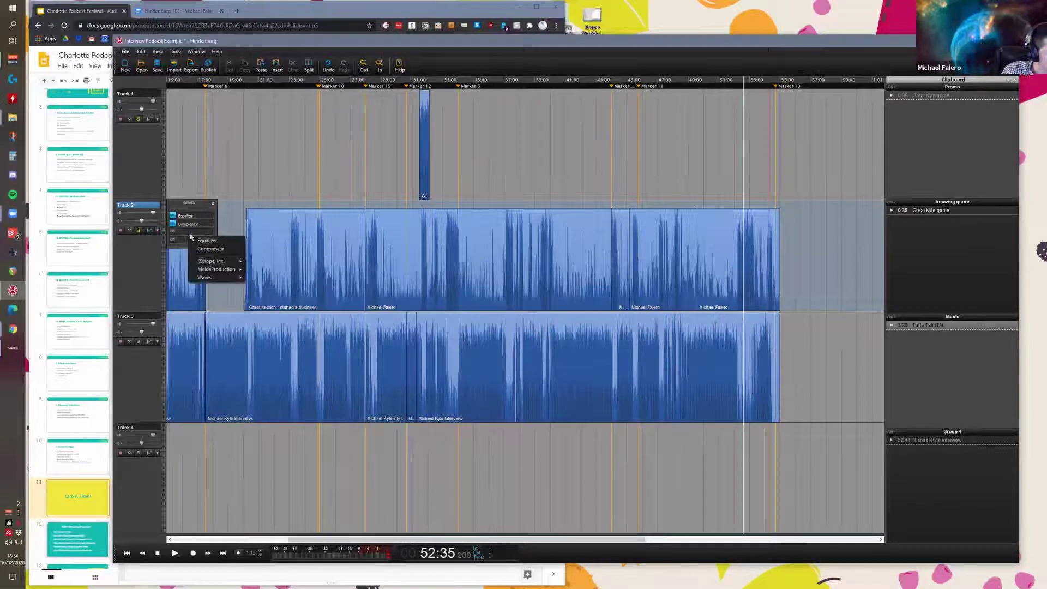
{"action": "left_click", "coordinate": [153, 232]}
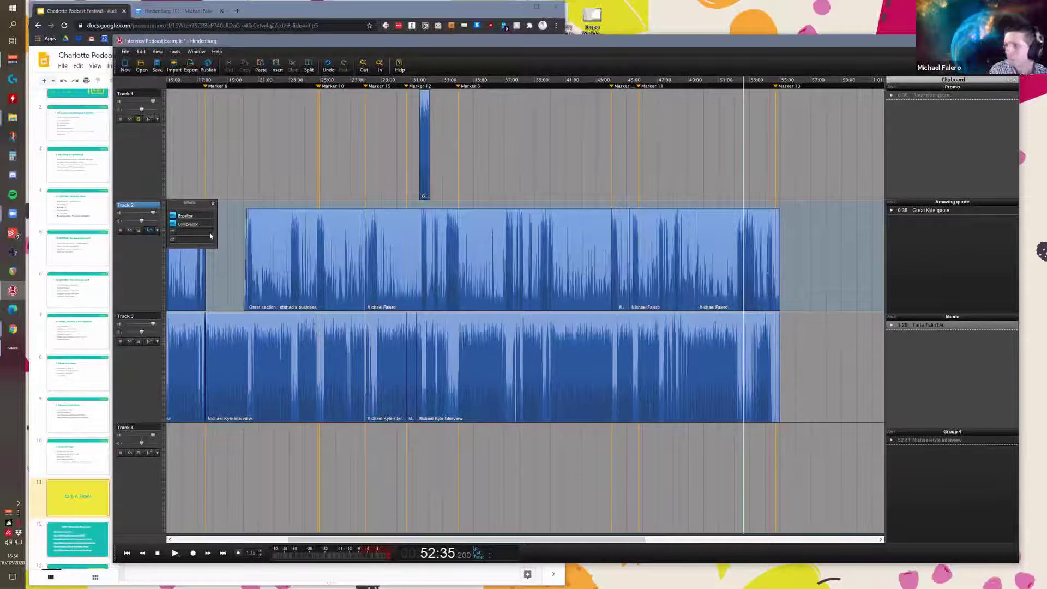
{"action": "left_click", "coordinate": [143, 133]}
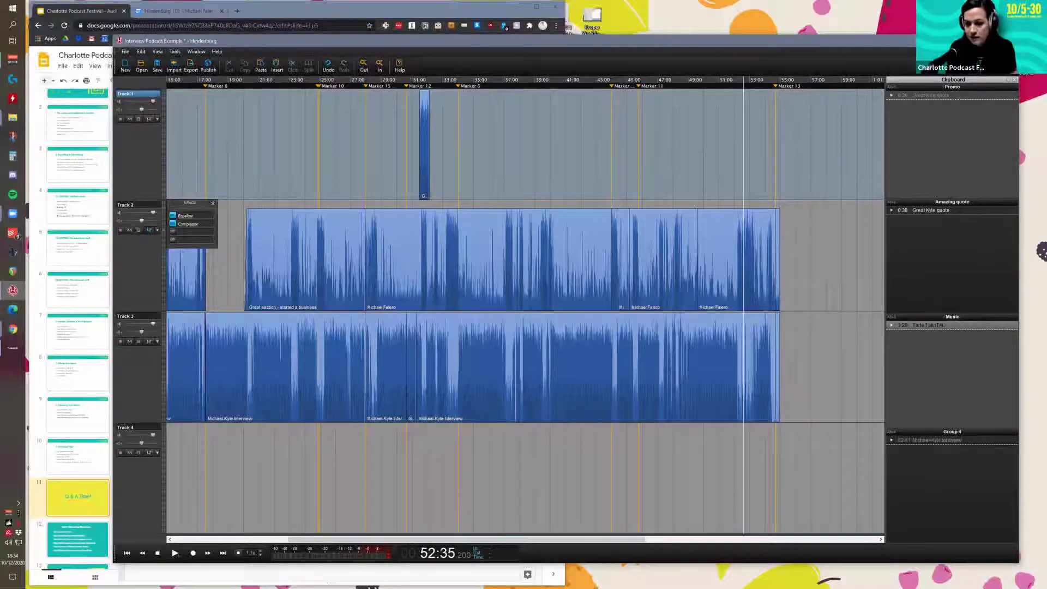
Step: Move the Tarte TatinTAL music clip from Track 3 down to Track 4, starting at about 41:10, and clear the selection
{"action": "scroll", "coordinate": [595, 316], "scroll_direction": "right", "scroll_amount": 3}
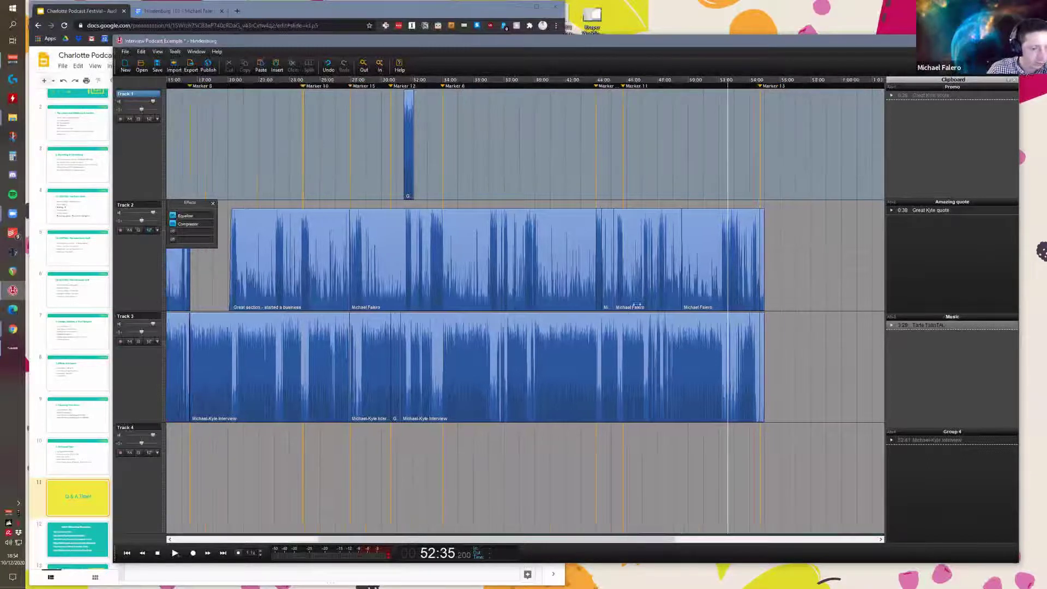
{"action": "scroll", "coordinate": [512, 335], "scroll_direction": "down", "scroll_amount": 2}
{"action": "key", "text": "alt+Tab"}
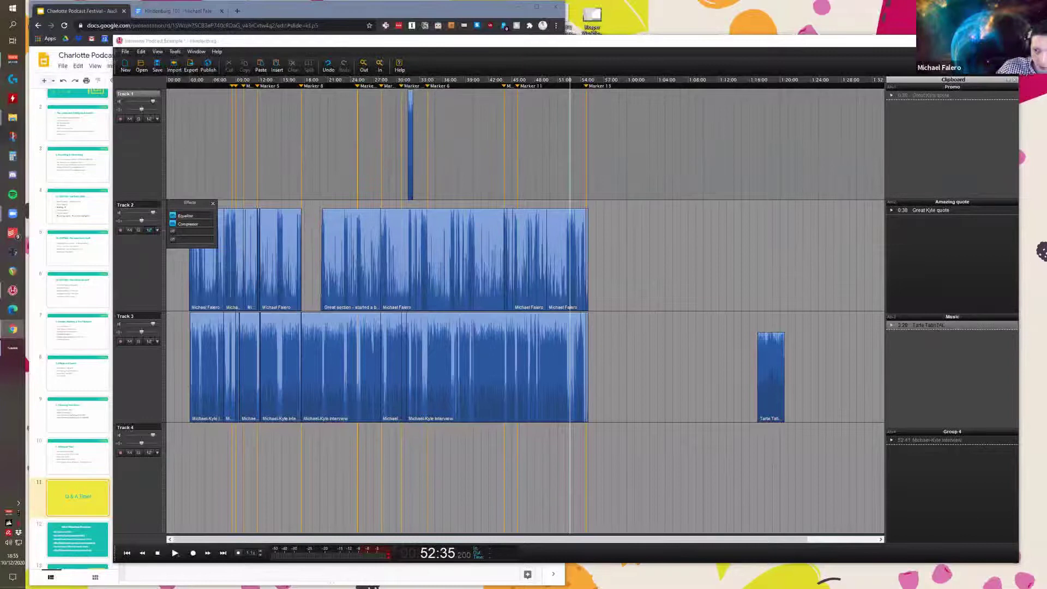
{"action": "left_click_drag", "start_coordinate": [773, 353], "coordinate": [583, 507]}
{"action": "left_click_drag", "start_coordinate": [520, 489], "coordinate": [491, 485]}
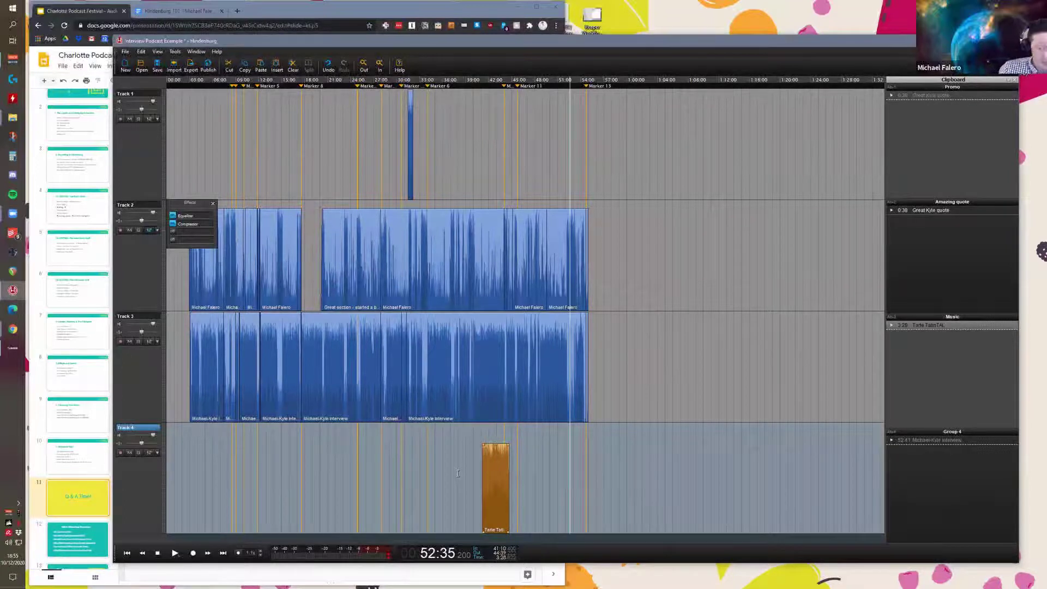
{"action": "left_click", "coordinate": [458, 473]}
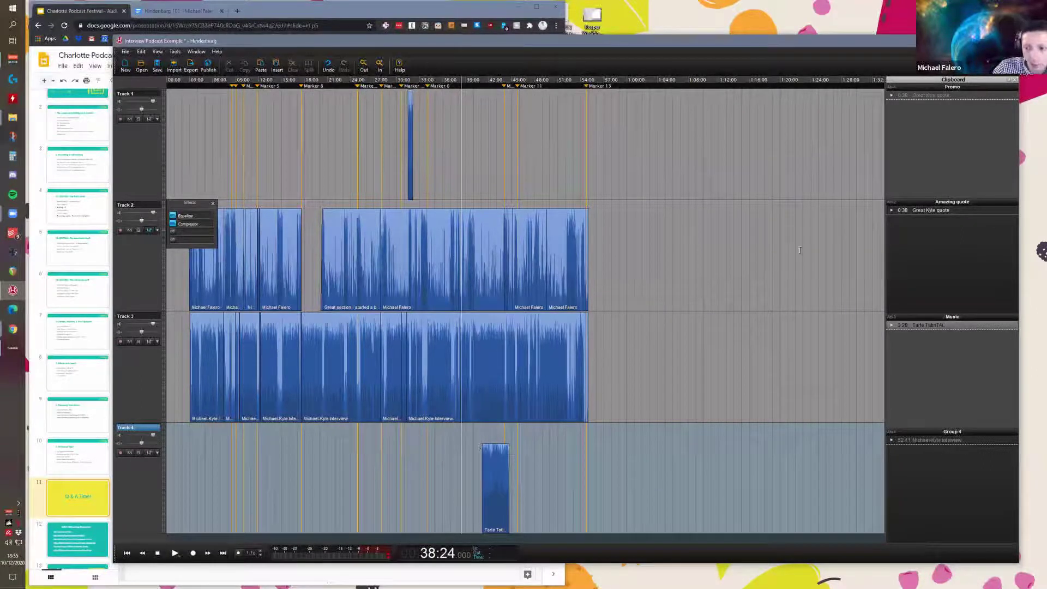
Step: Move the music clip on Track 4 earlier, starting at about 28:30, shortly after Marker 15
{"action": "key", "text": "alt+Tab"}
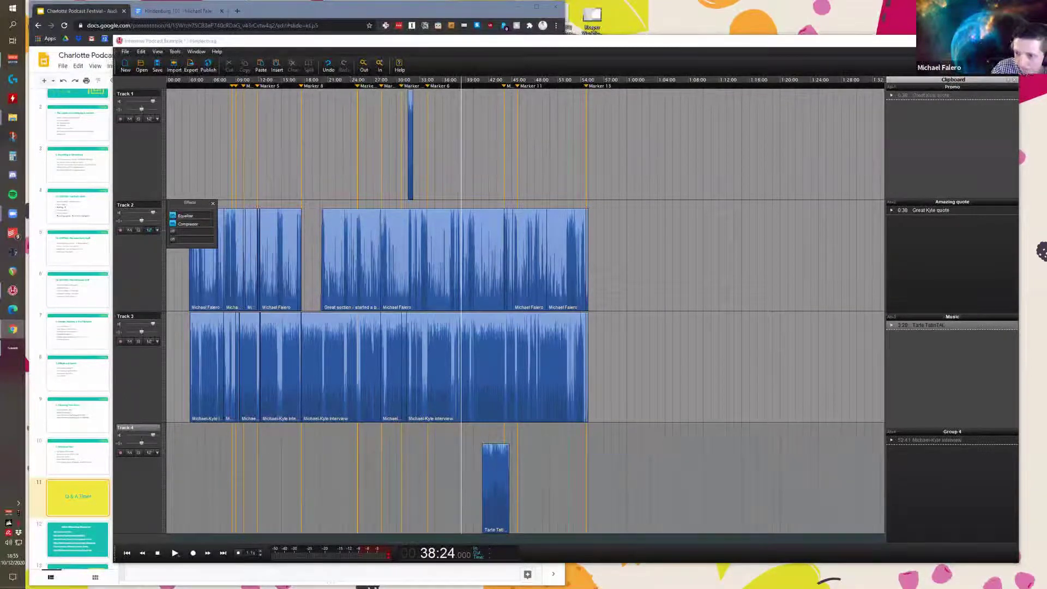
{"action": "left_click", "coordinate": [401, 454]}
{"action": "scroll", "coordinate": [395, 446], "scroll_direction": "up", "scroll_amount": 3}
{"action": "left_click", "coordinate": [397, 461]}
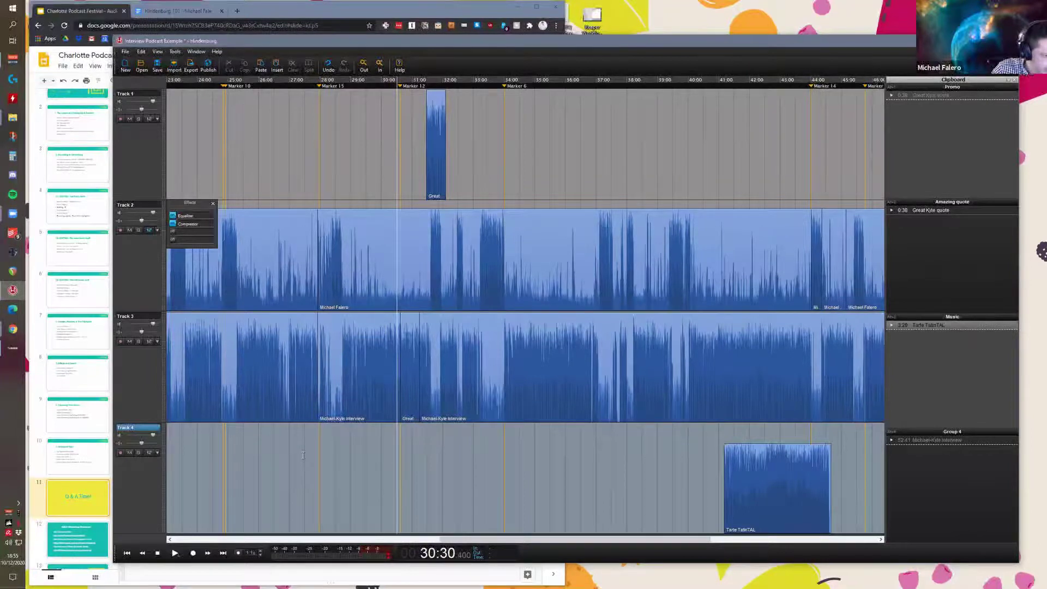
{"action": "left_click", "coordinate": [325, 454]}
{"action": "scroll", "coordinate": [326, 454], "scroll_direction": "up", "scroll_amount": 2}
{"action": "scroll", "coordinate": [684, 461], "scroll_direction": "down", "scroll_amount": 2}
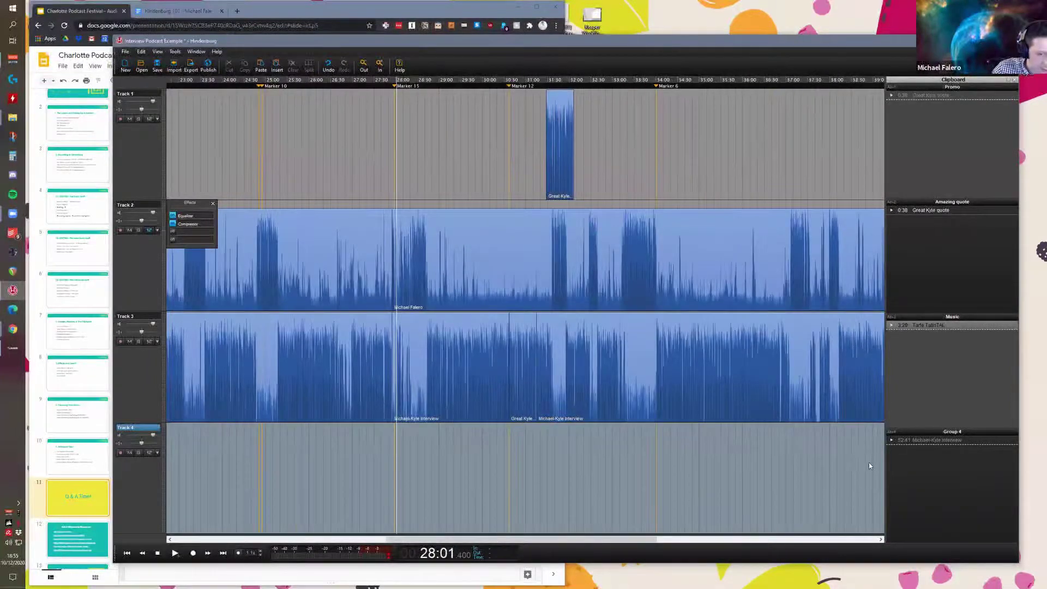
{"action": "scroll", "coordinate": [621, 461], "scroll_direction": "down", "scroll_amount": 1}
{"action": "left_click_drag", "start_coordinate": [874, 463], "coordinate": [480, 454]}
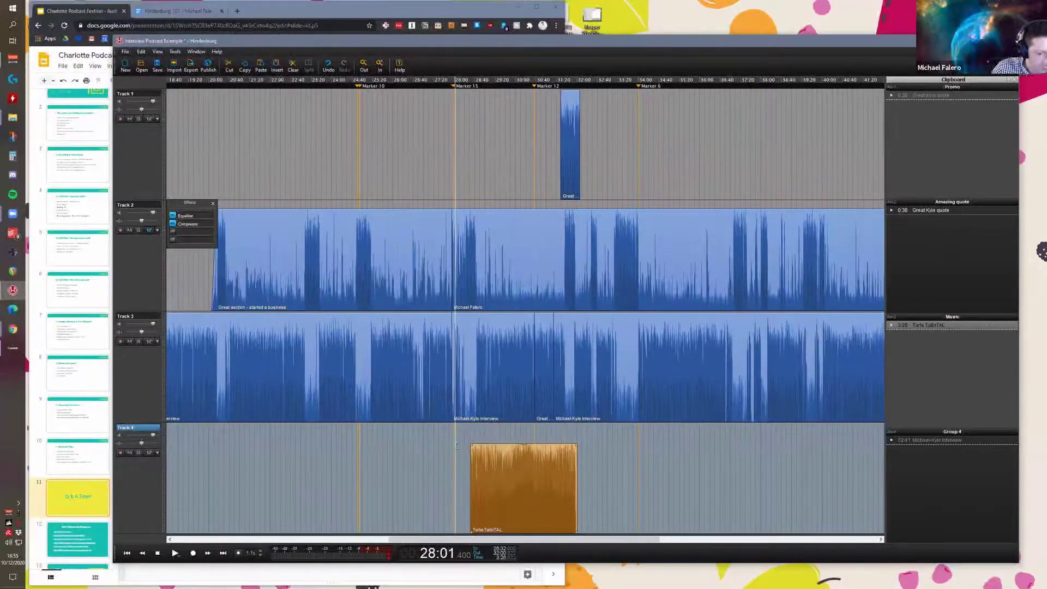
Step: Play the interview from about 27:48, and split the Track 2 and Track 3 clips at Marker 15, about 27:58
{"action": "scroll", "coordinate": [456, 445], "scroll_direction": "up", "scroll_amount": 2}
{"action": "left_click", "coordinate": [457, 446]}
{"action": "key", "text": "space"}
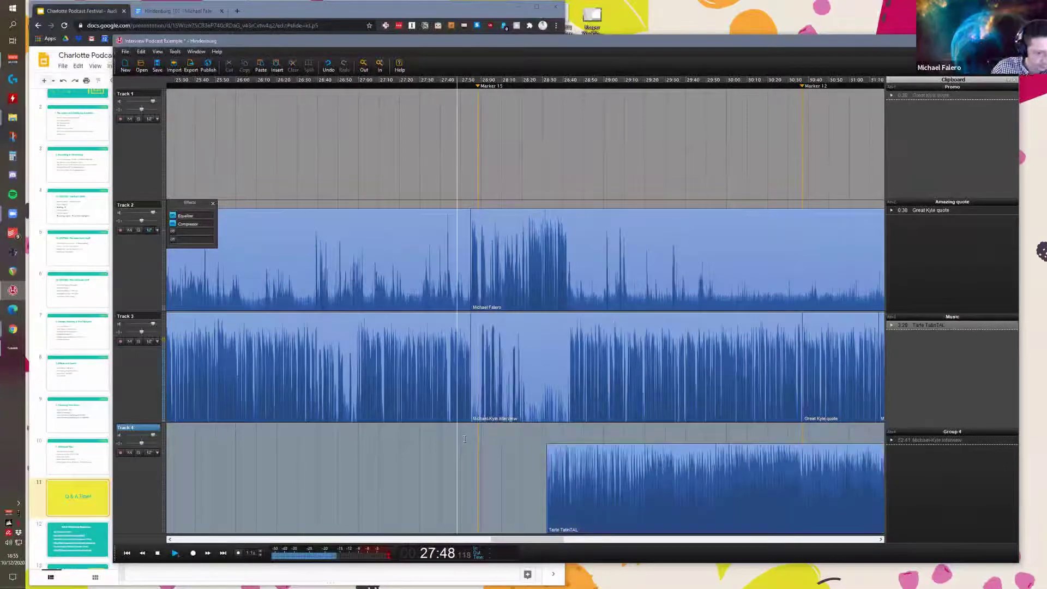
{"action": "scroll", "coordinate": [468, 439], "scroll_direction": "up", "scroll_amount": 1}
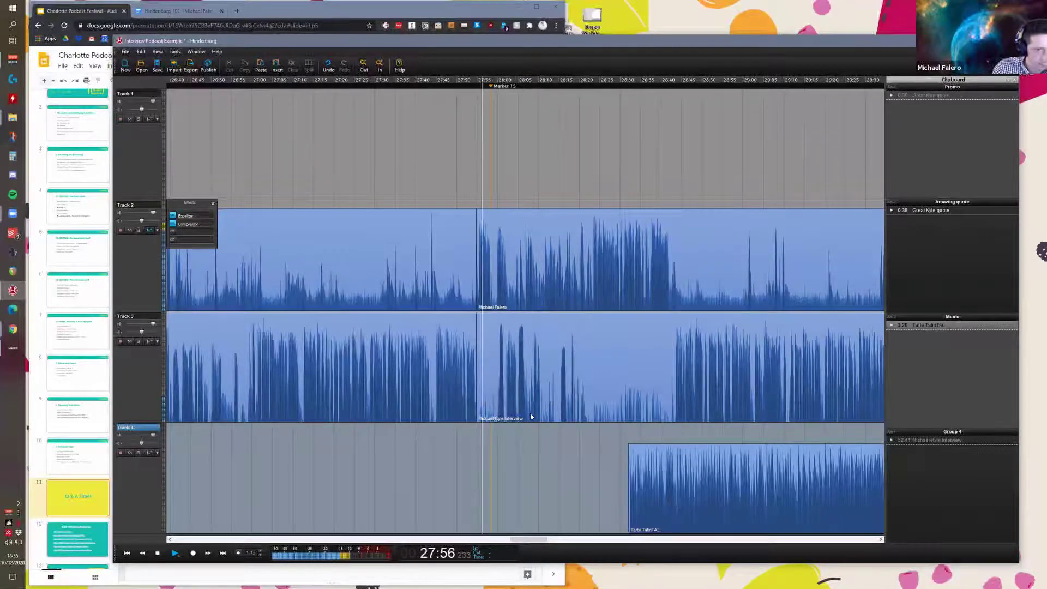
{"action": "scroll", "coordinate": [496, 322], "scroll_direction": "up", "scroll_amount": 2}
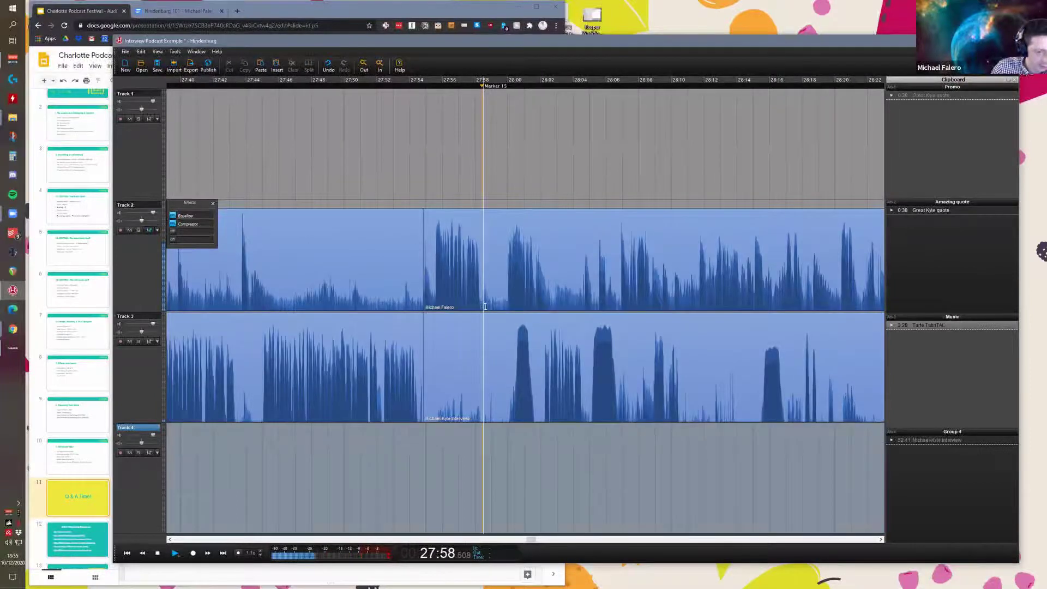
{"action": "left_click", "coordinate": [486, 310]}
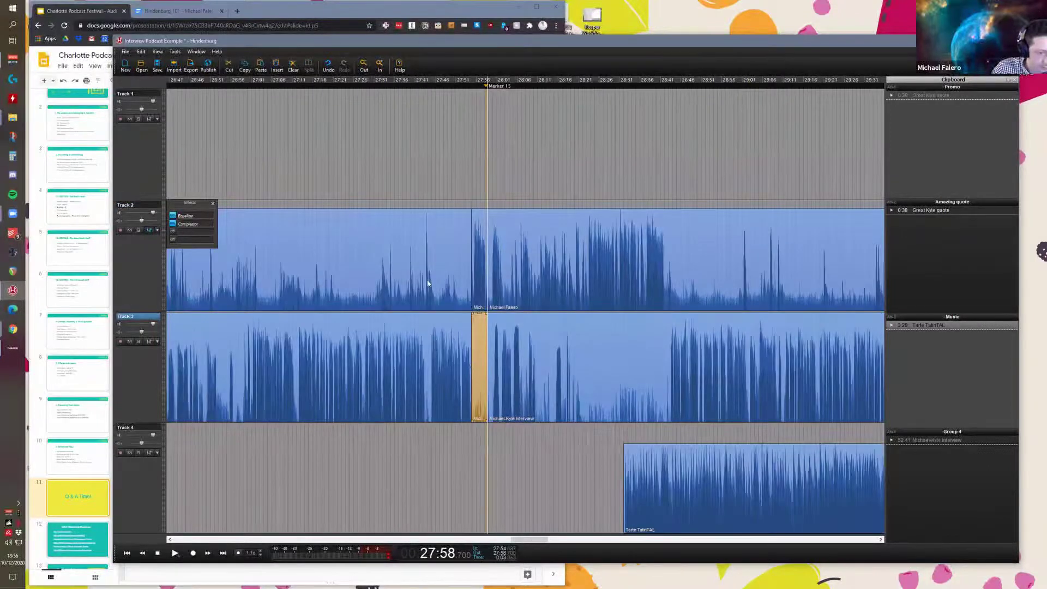
Step: Select every Track 2 and Track 3 clip after the split at 27:58, and shift them together to start at about 36:50
{"action": "scroll", "coordinate": [438, 281], "scroll_direction": "right", "scroll_amount": 1}
{"action": "left_click", "coordinate": [455, 285]}
{"action": "scroll", "coordinate": [463, 332], "scroll_direction": "up", "scroll_amount": 3}
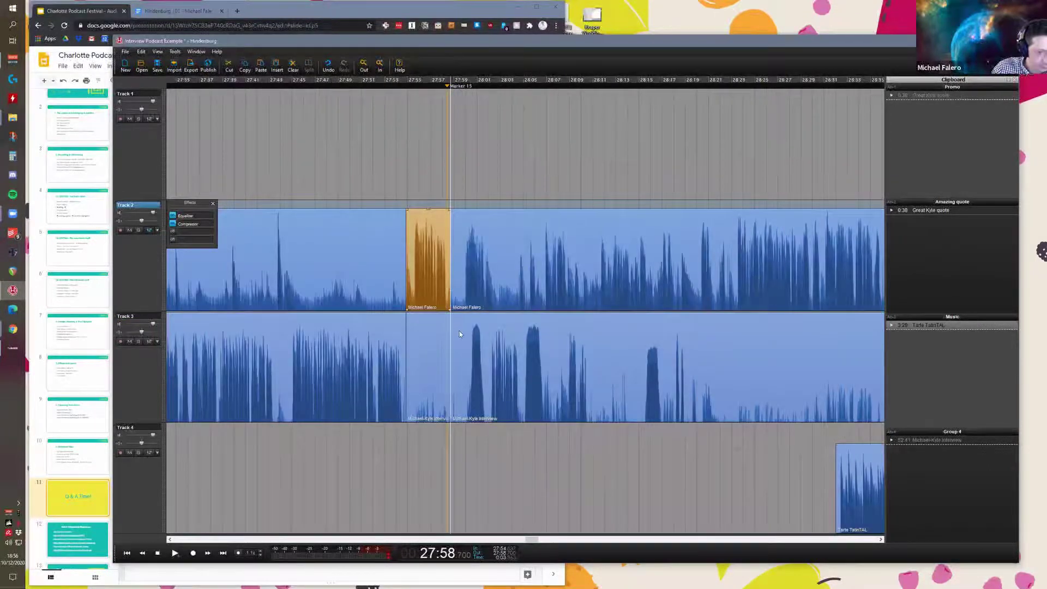
{"action": "left_click", "coordinate": [455, 285]}
{"action": "scroll", "coordinate": [473, 333], "scroll_direction": "up", "scroll_amount": 2}
{"action": "key", "text": "ctrl+minus"}
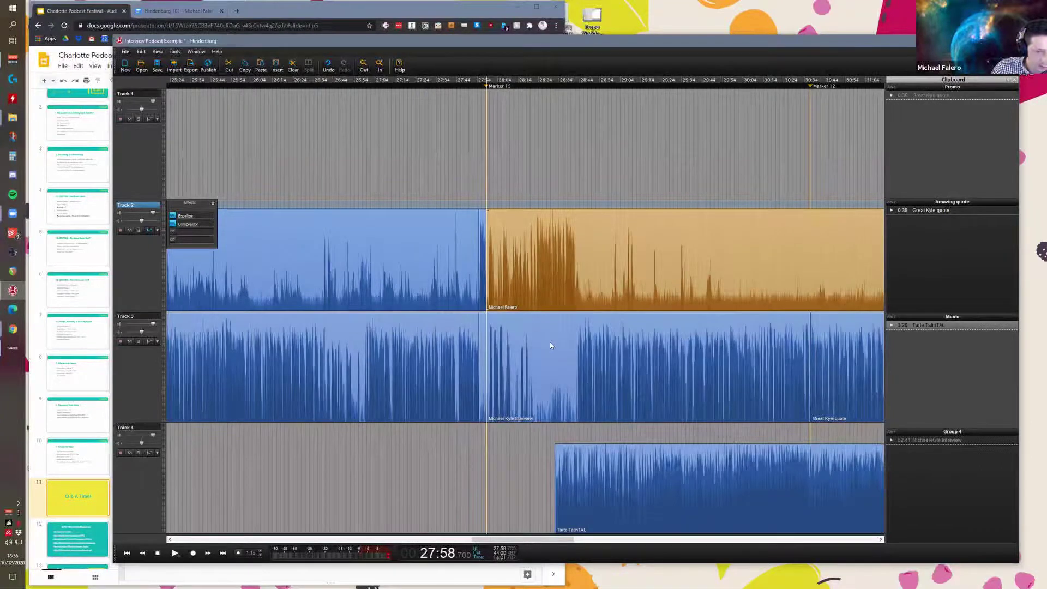
{"action": "key", "text": "ctrl+minus"}
{"action": "key", "text": "ctrl+minus"}
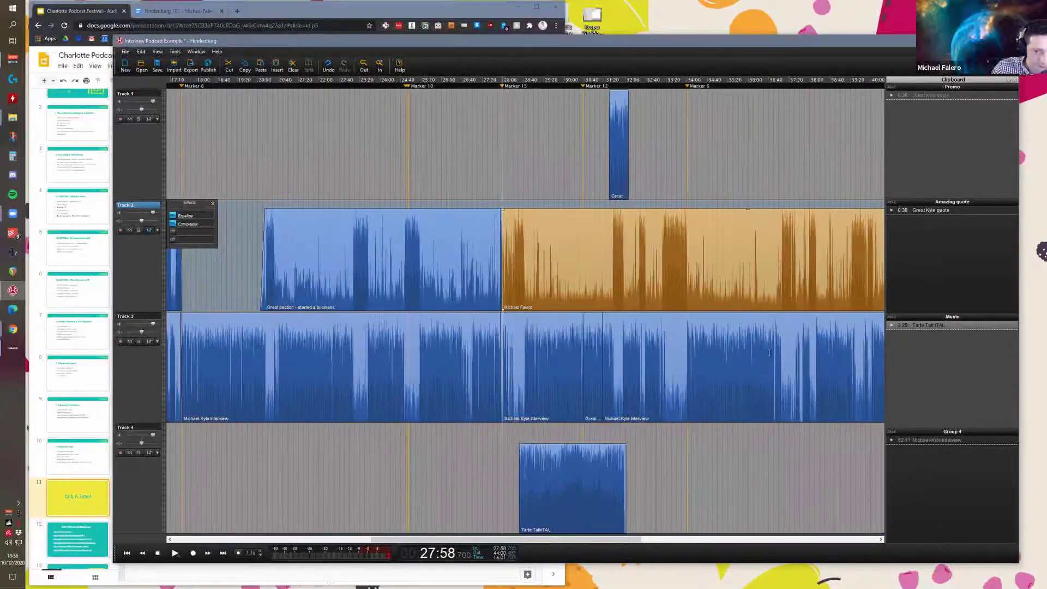
{"action": "key", "text": "ctrl+minus"}
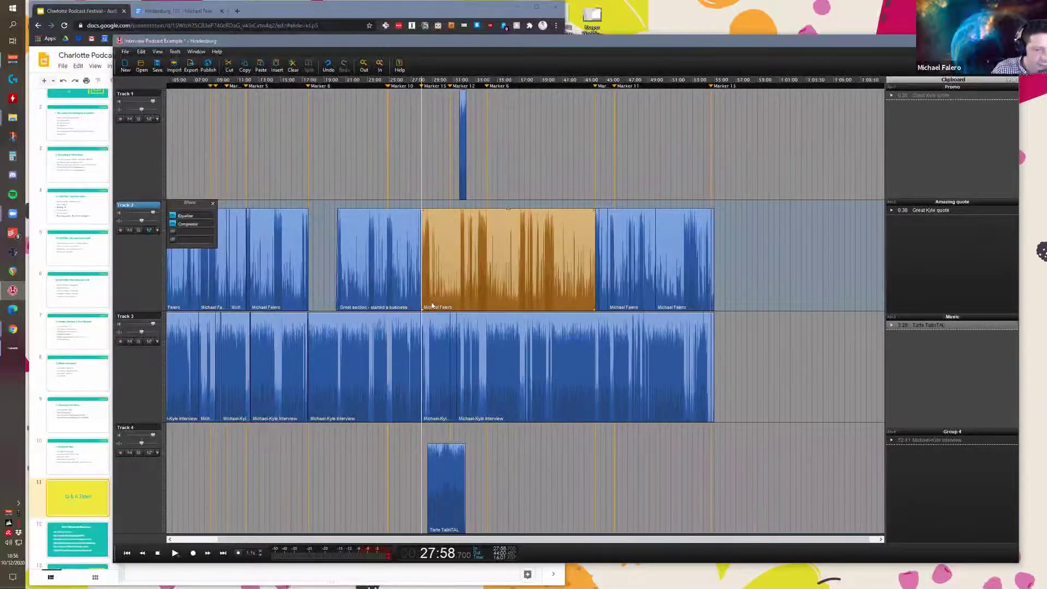
{"action": "key", "text": "ctrl+plus"}
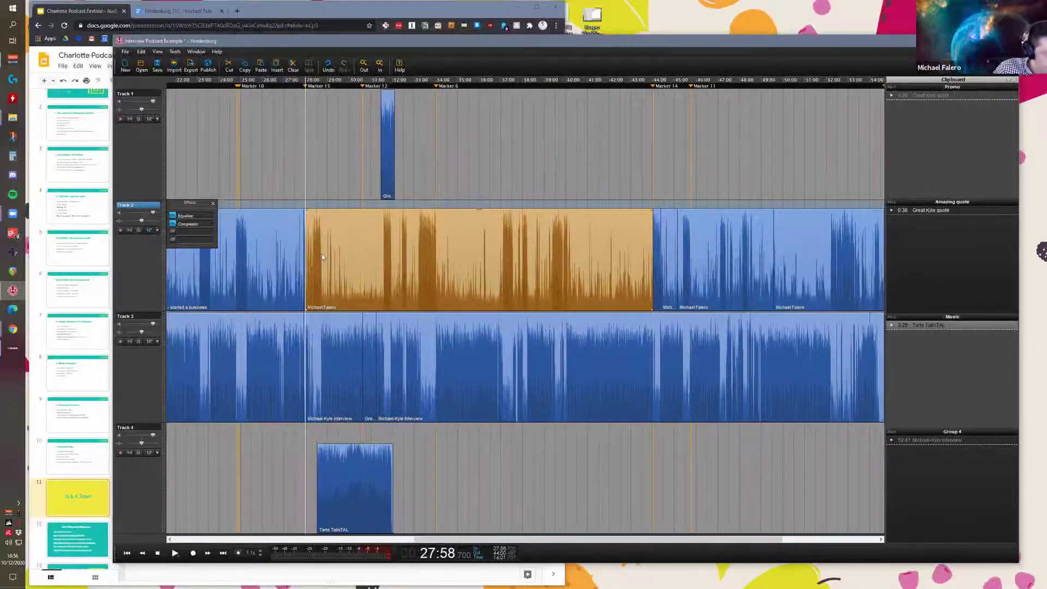
{"action": "scroll", "coordinate": [336, 264], "scroll_direction": "right", "scroll_amount": 2}
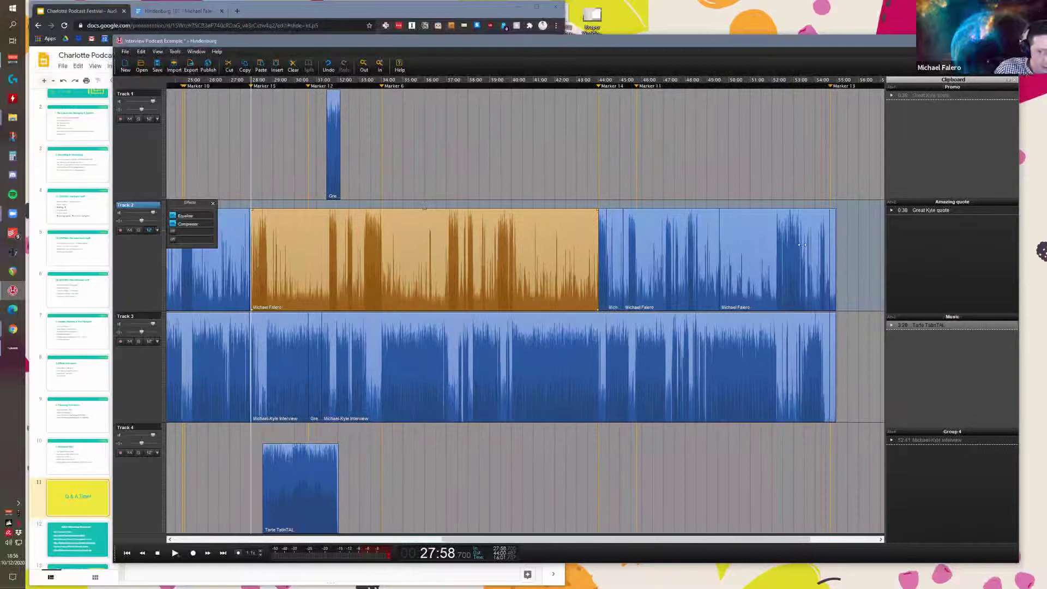
{"action": "left_click", "coordinate": [833, 240], "text": "shift"}
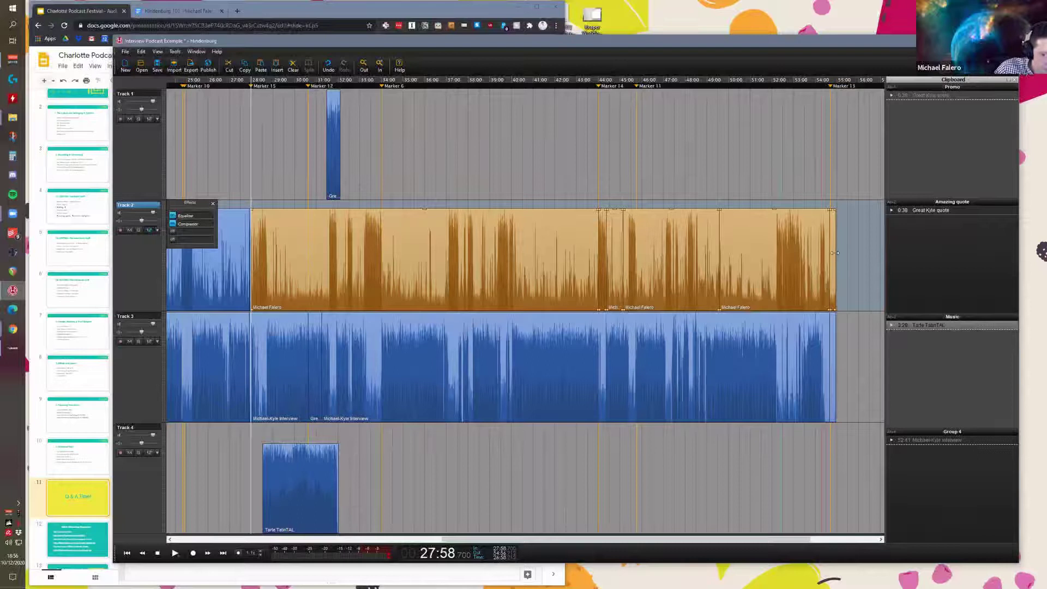
{"action": "left_click", "coordinate": [279, 365], "text": "shift"}
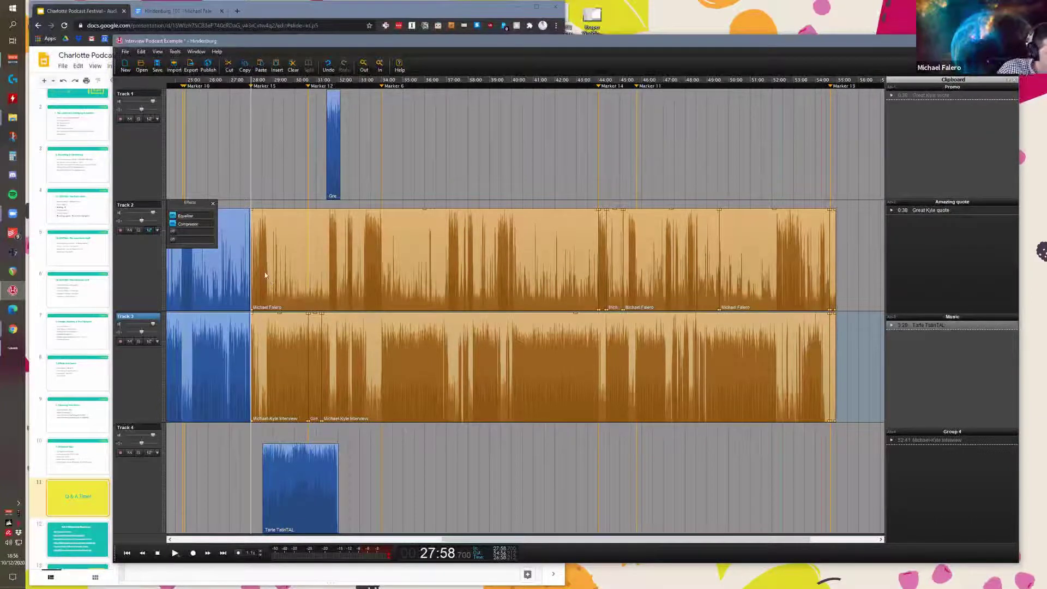
{"action": "left_click_drag", "start_coordinate": [264, 272], "coordinate": [457, 274]}
{"action": "scroll", "coordinate": [317, 443], "scroll_direction": "left", "scroll_amount": 1}
Step: Move the music clip on Track 4 to start at about 27:38, and place the playhead at about 27:56
{"action": "left_click", "coordinate": [316, 442]}
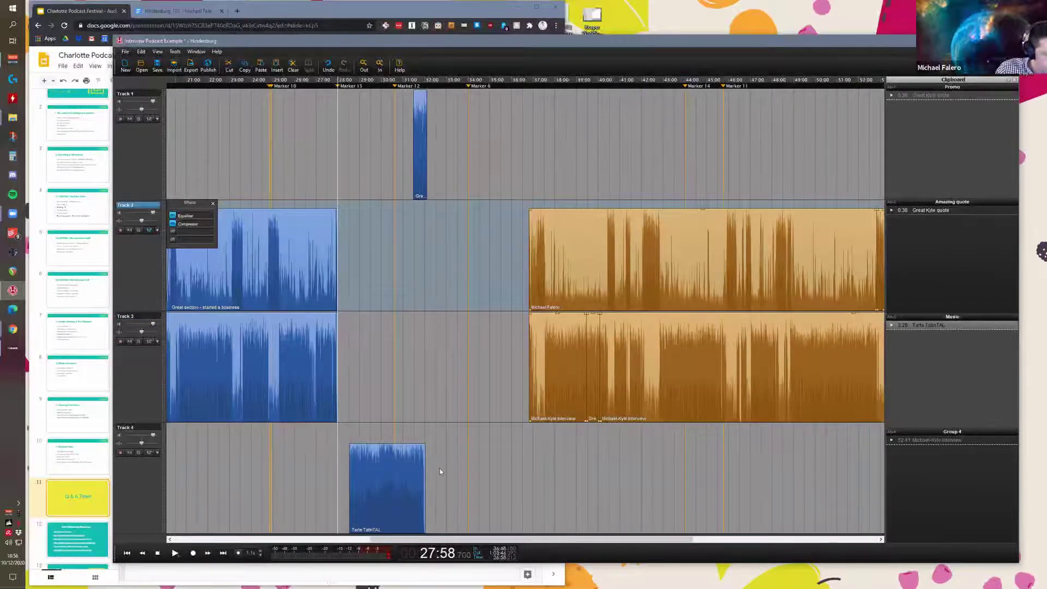
{"action": "scroll", "coordinate": [321, 443], "scroll_direction": "up", "scroll_amount": 3}
{"action": "left_click", "coordinate": [440, 472]}
{"action": "left_click_drag", "start_coordinate": [420, 453], "coordinate": [384, 452]}
{"action": "scroll", "coordinate": [385, 453], "scroll_direction": "up", "scroll_amount": 3}
{"action": "left_click_drag", "start_coordinate": [580, 453], "coordinate": [451, 463]}
{"action": "left_click_drag", "start_coordinate": [500, 431], "coordinate": [520, 431]}
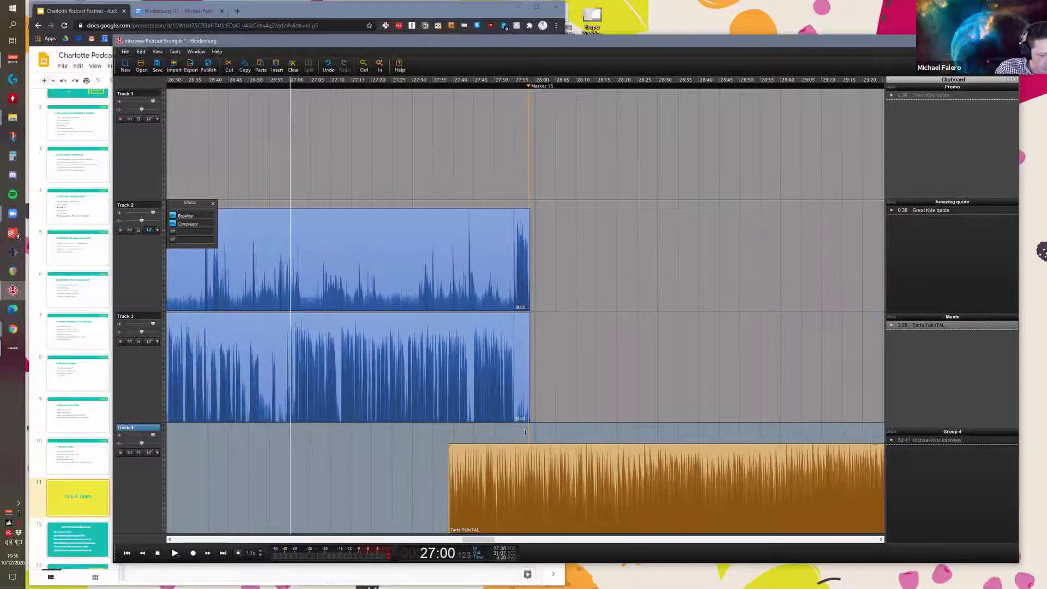
{"action": "left_click", "coordinate": [526, 433]}
Step: Shift the music clip slightly earlier under the end of the speech, starting at about 27:33, and clear the selection
{"action": "scroll", "coordinate": [396, 454], "scroll_direction": "down", "scroll_amount": 3}
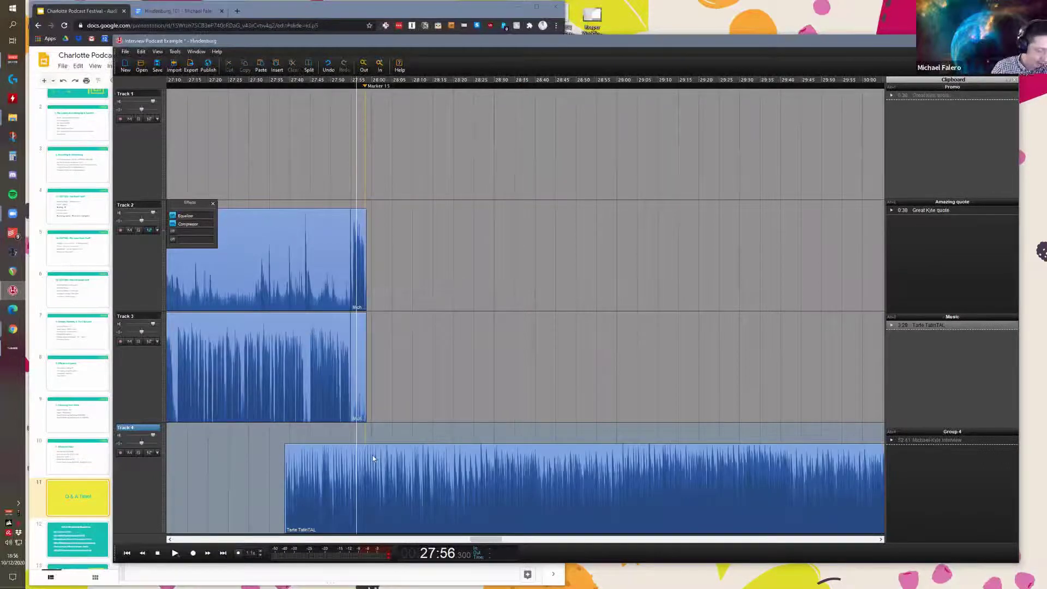
{"action": "left_click_drag", "start_coordinate": [408, 454], "coordinate": [387, 454]}
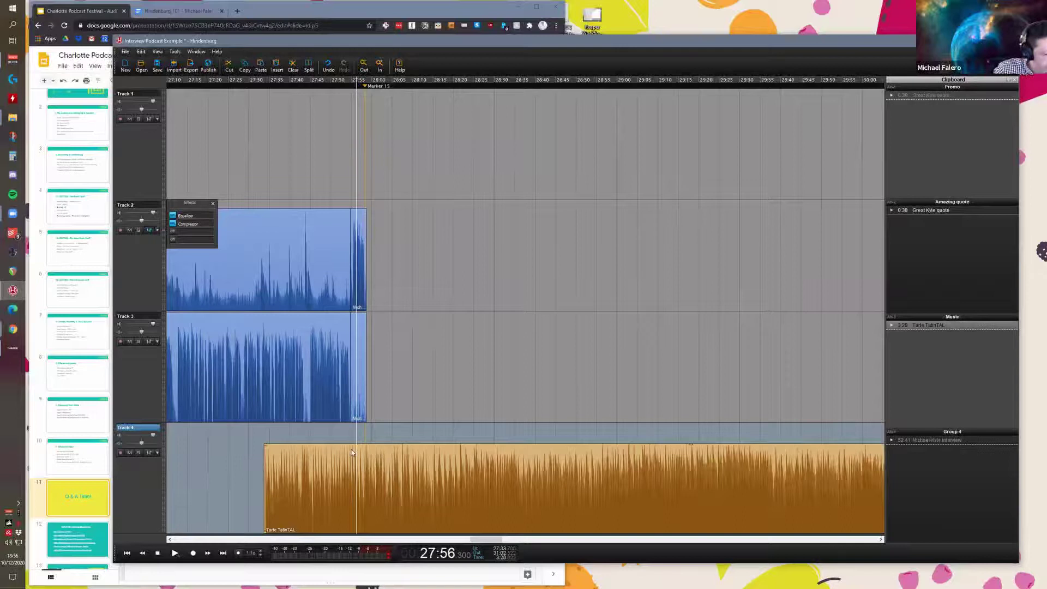
{"action": "scroll", "coordinate": [380, 448], "scroll_direction": "up", "scroll_amount": 1}
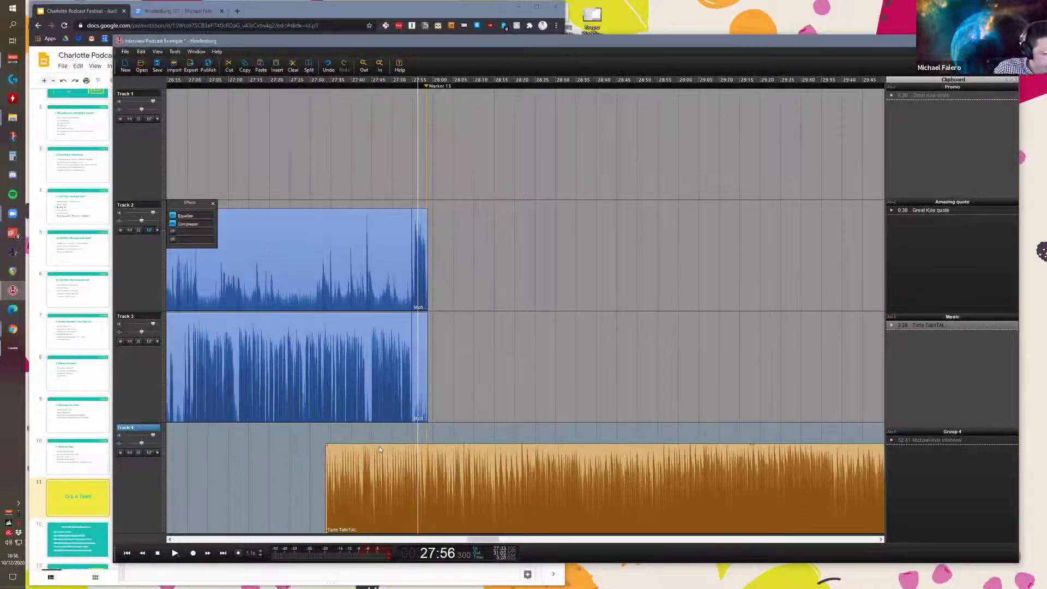
{"action": "scroll", "coordinate": [379, 447], "scroll_direction": "down", "scroll_amount": 1}
{"action": "left_click", "coordinate": [414, 446]}
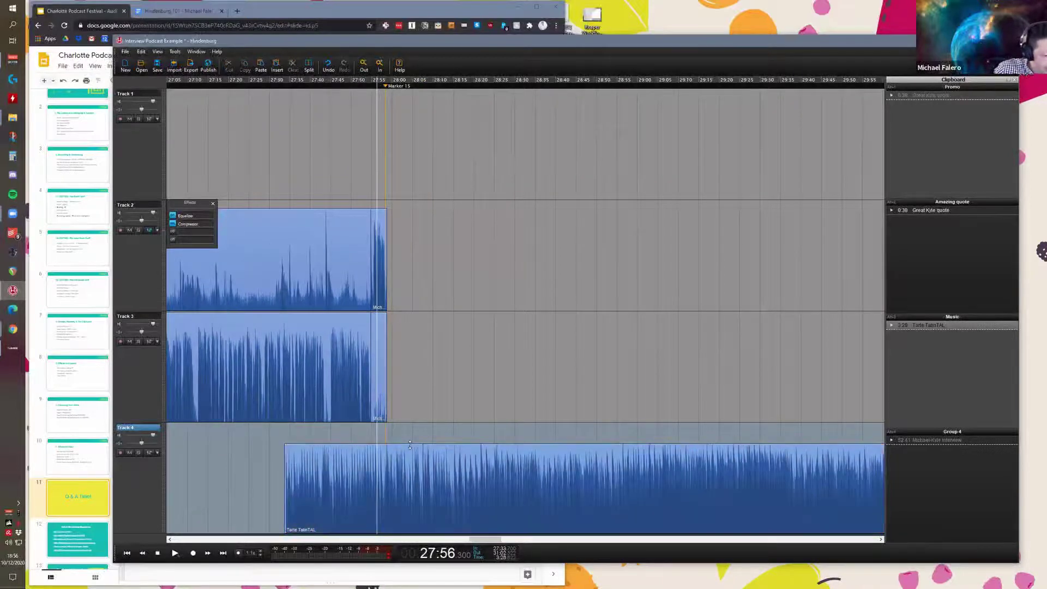
Step: Raise the Track 4 music clip's gain and play the music under the end of the speech to about 28:08
{"action": "left_click", "coordinate": [402, 444]}
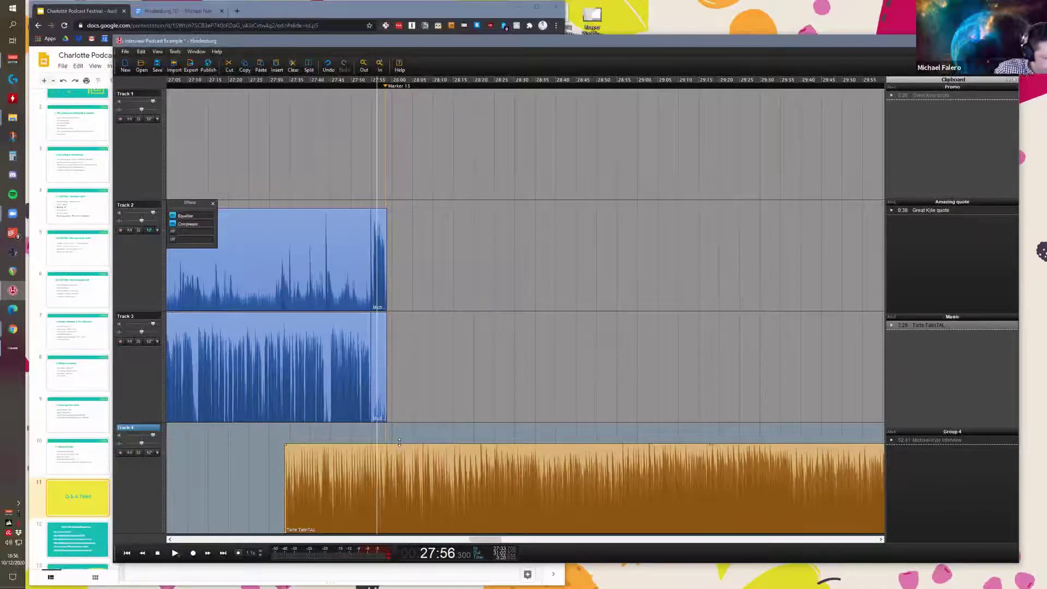
{"action": "left_click_drag", "start_coordinate": [397, 440], "coordinate": [391, 443]}
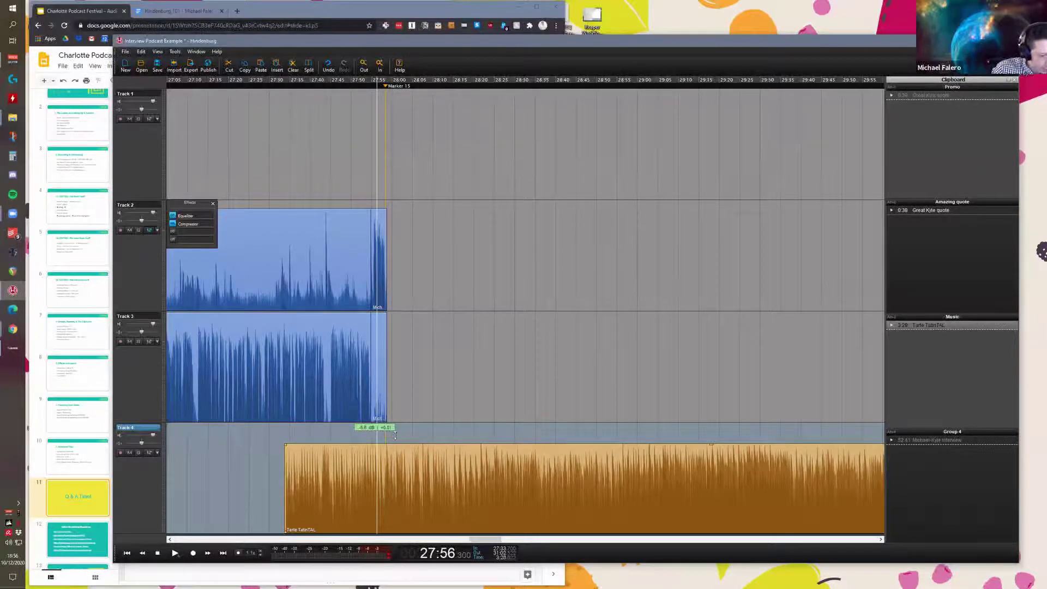
{"action": "left_click_drag", "start_coordinate": [419, 432], "coordinate": [416, 422]}
{"action": "key", "text": "space"}
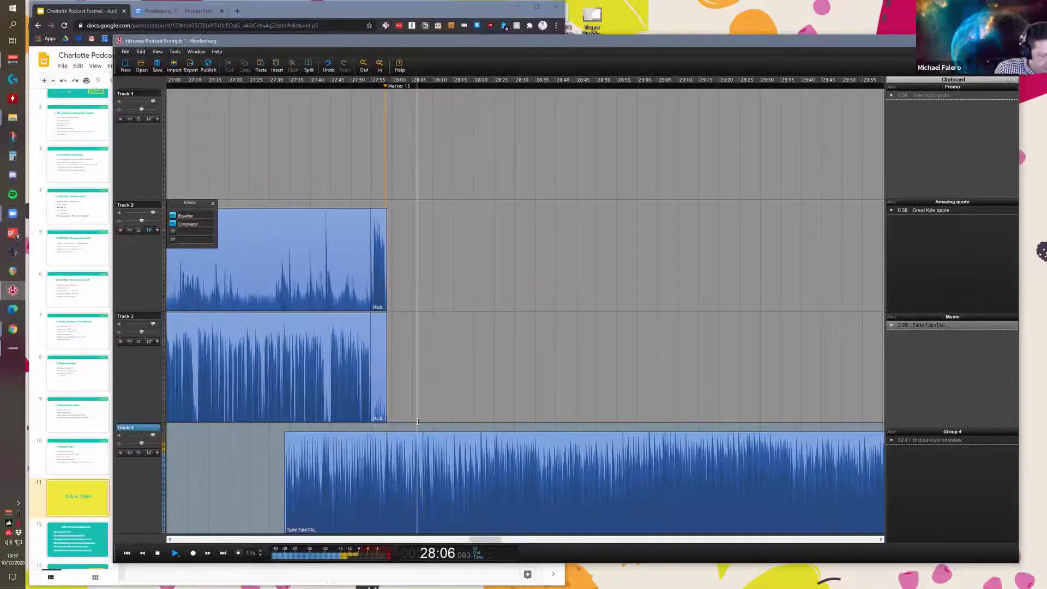
{"action": "key", "text": "space"}
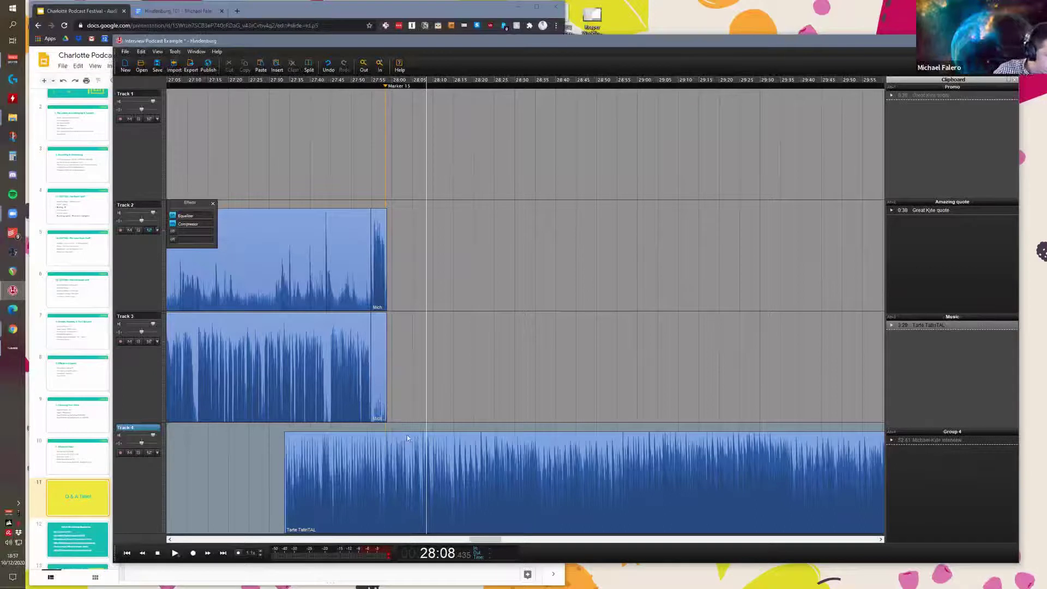
Step: Place the playhead at about 27:51, and lower the Track 4 music clip's gain to about -15.4 dB
{"action": "left_click", "coordinate": [407, 416]}
{"action": "scroll", "coordinate": [407, 416], "scroll_direction": "up", "scroll_amount": 3}
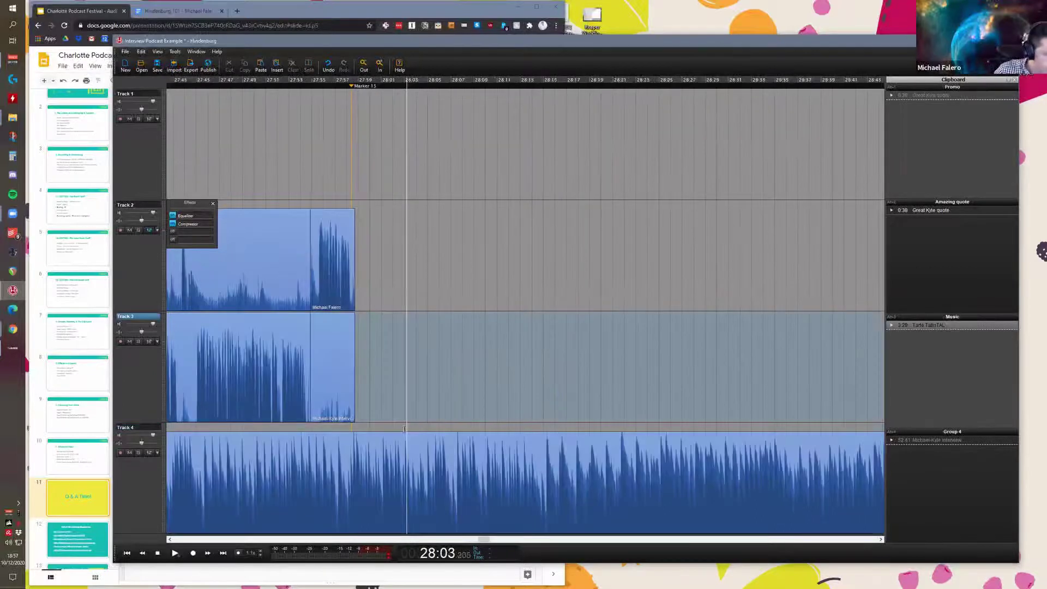
{"action": "scroll", "coordinate": [301, 436], "scroll_direction": "left", "scroll_amount": 1}
{"action": "left_click", "coordinate": [300, 436]}
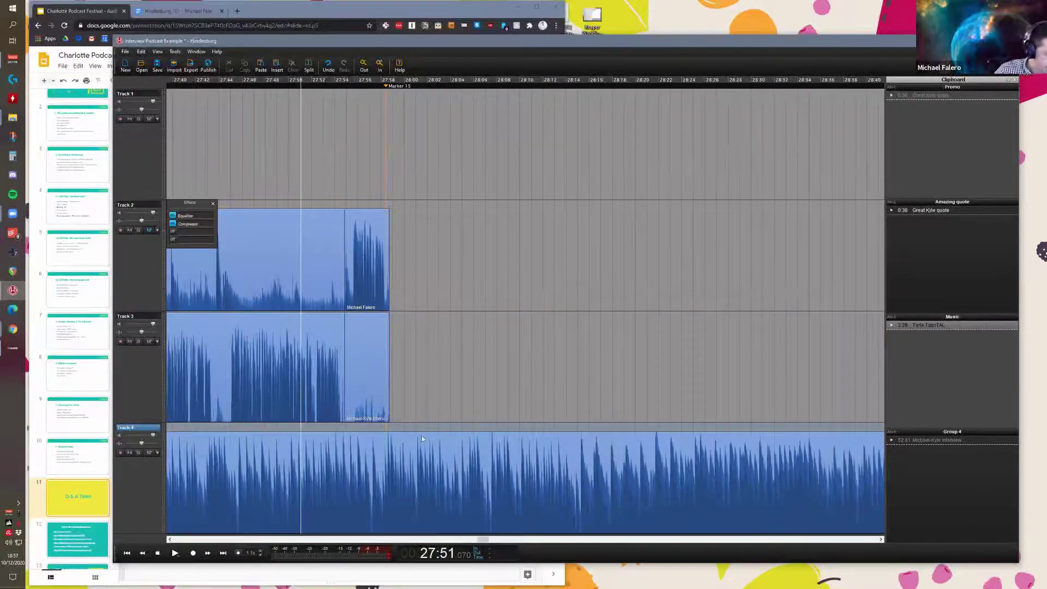
{"action": "scroll", "coordinate": [380, 462], "scroll_direction": "down", "scroll_amount": 2}
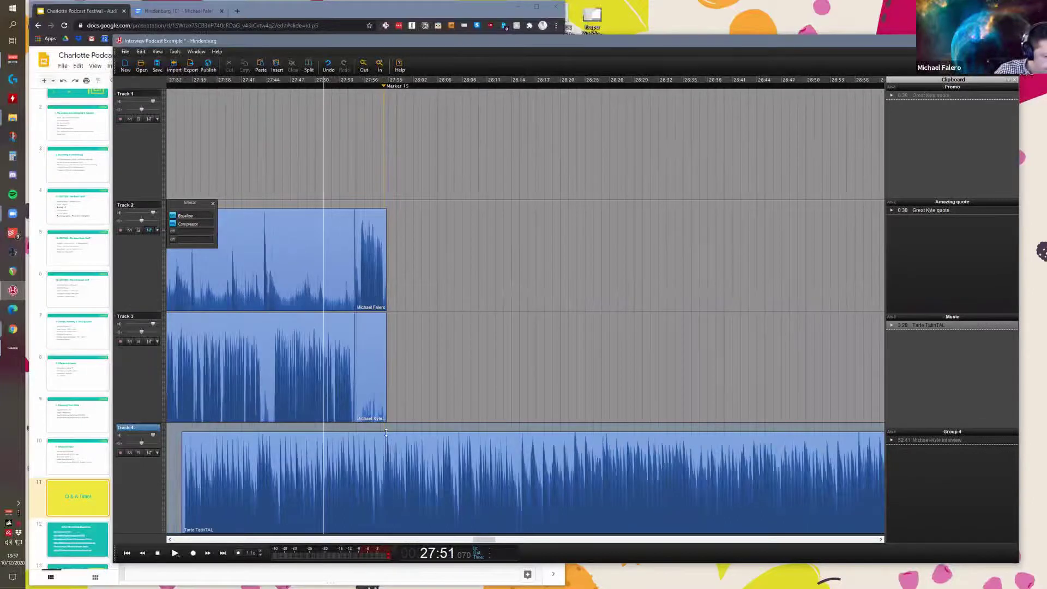
{"action": "left_click_drag", "start_coordinate": [386, 436], "coordinate": [387, 467]}
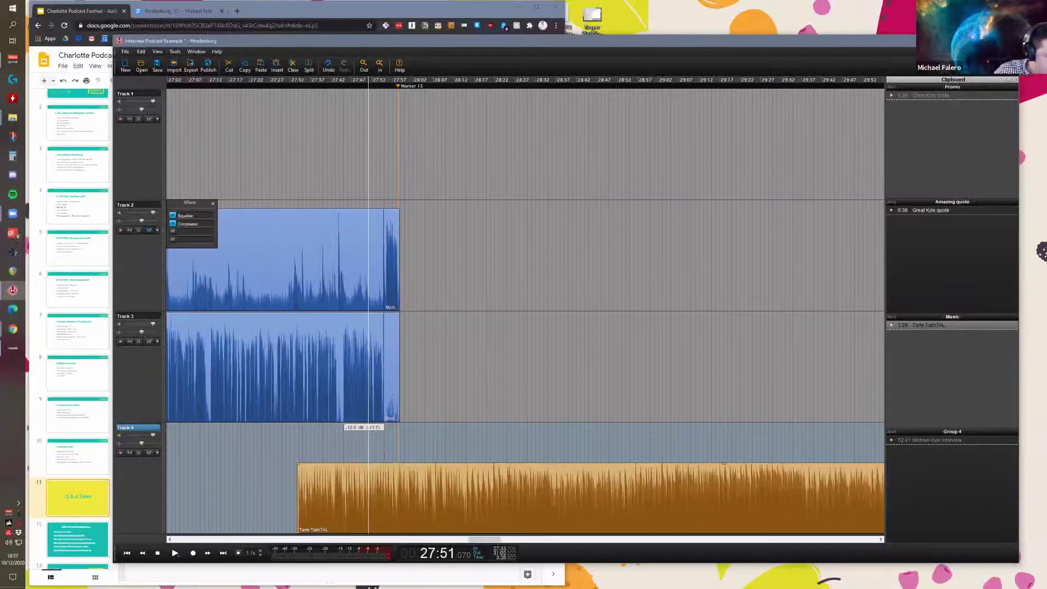
{"action": "scroll", "coordinate": [370, 461], "scroll_direction": "up", "scroll_amount": 1}
{"action": "left_click_drag", "start_coordinate": [370, 462], "coordinate": [370, 464]}
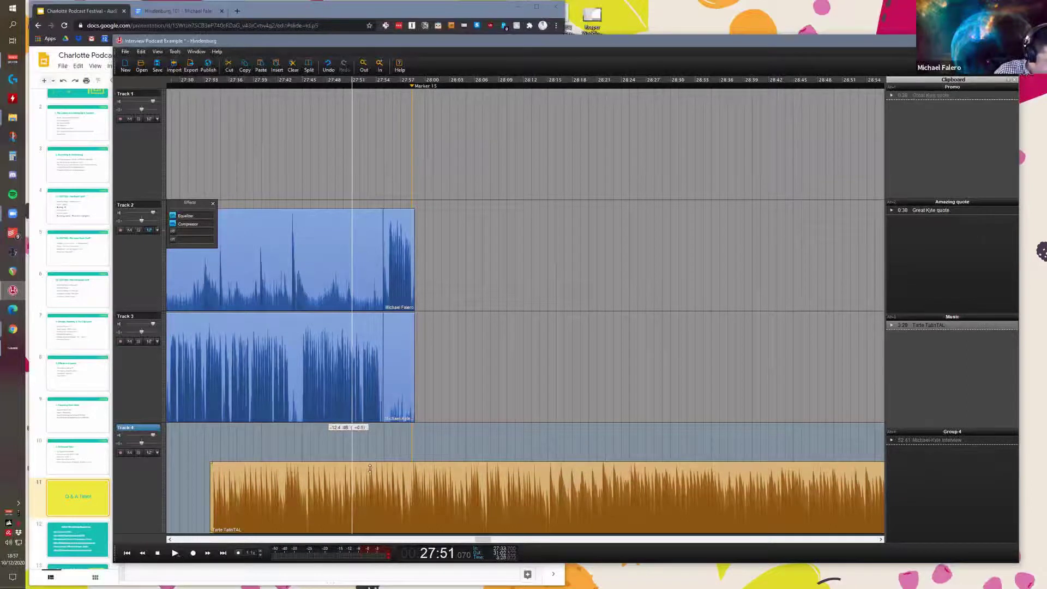
{"action": "left_click_drag", "start_coordinate": [370, 468], "coordinate": [370, 467]}
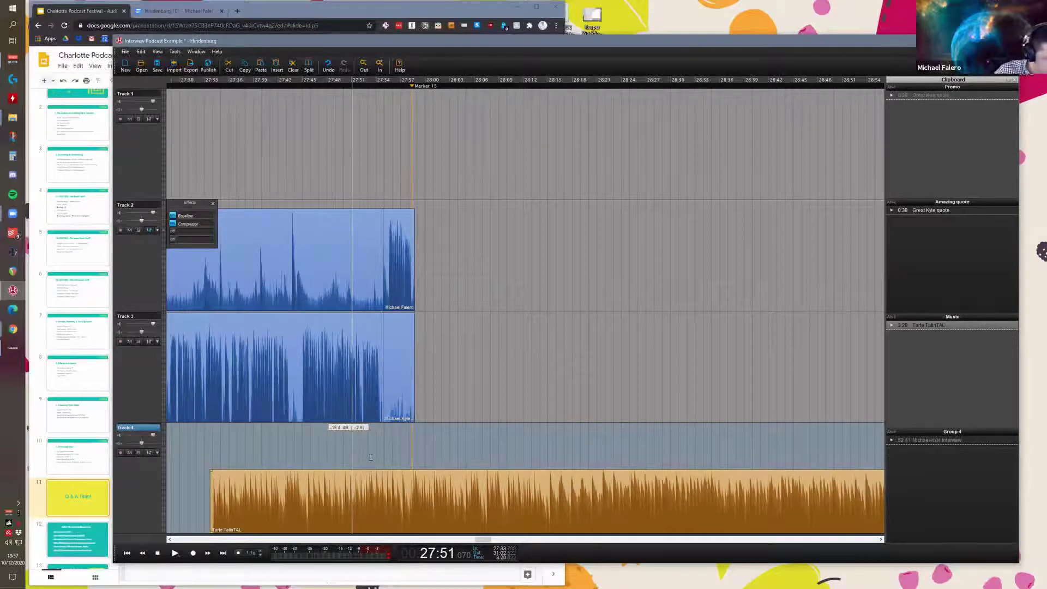
Step: Raise the Track 4 music clip's gain slightly under the end of the speech
{"action": "scroll", "coordinate": [371, 457], "scroll_direction": "left", "scroll_amount": 1}
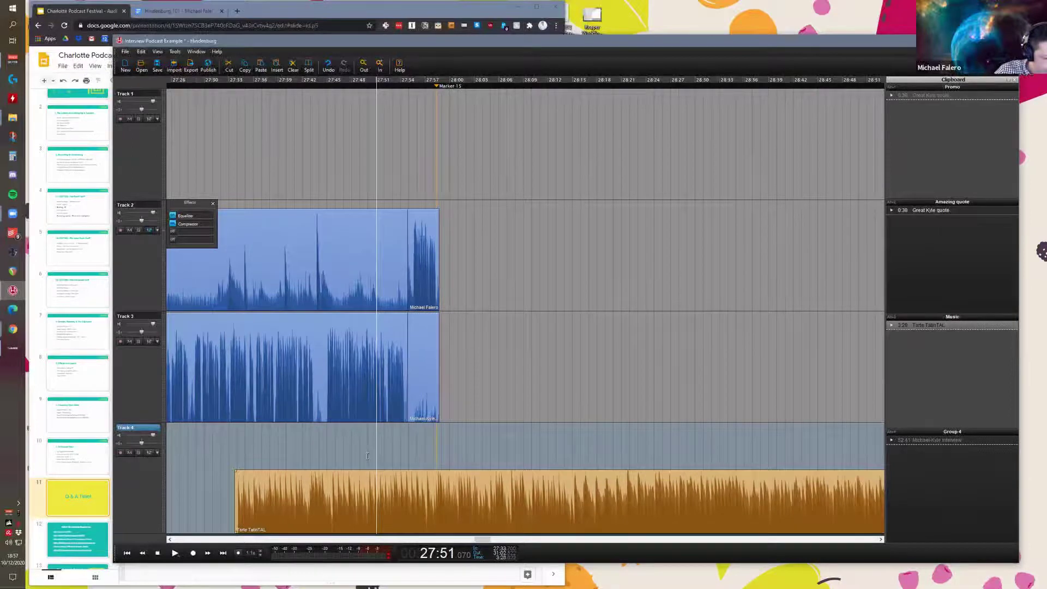
{"action": "scroll", "coordinate": [367, 456], "scroll_direction": "down", "scroll_amount": 1}
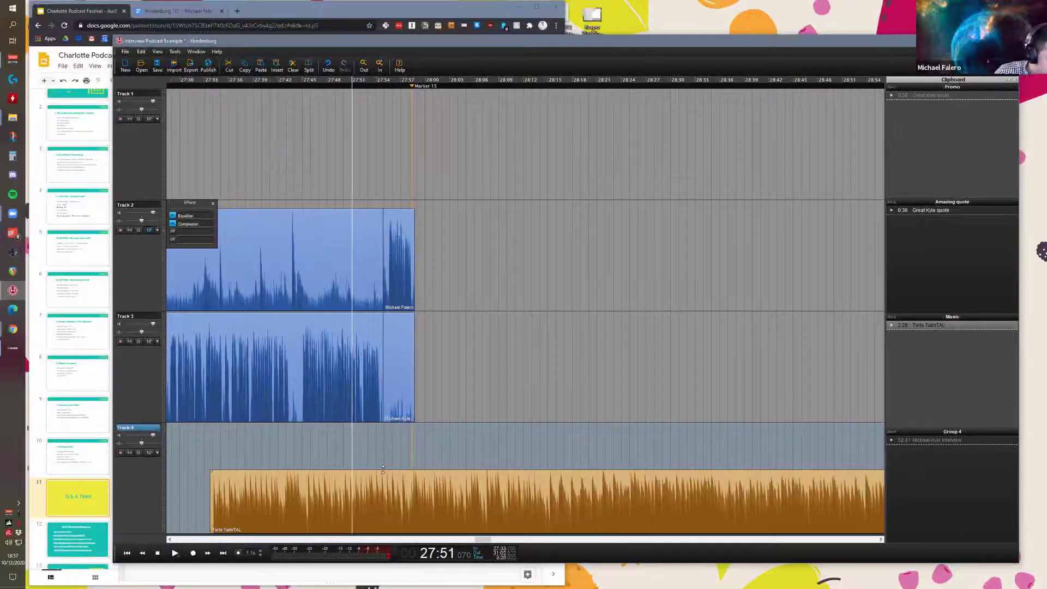
{"action": "left_click", "coordinate": [383, 469]}
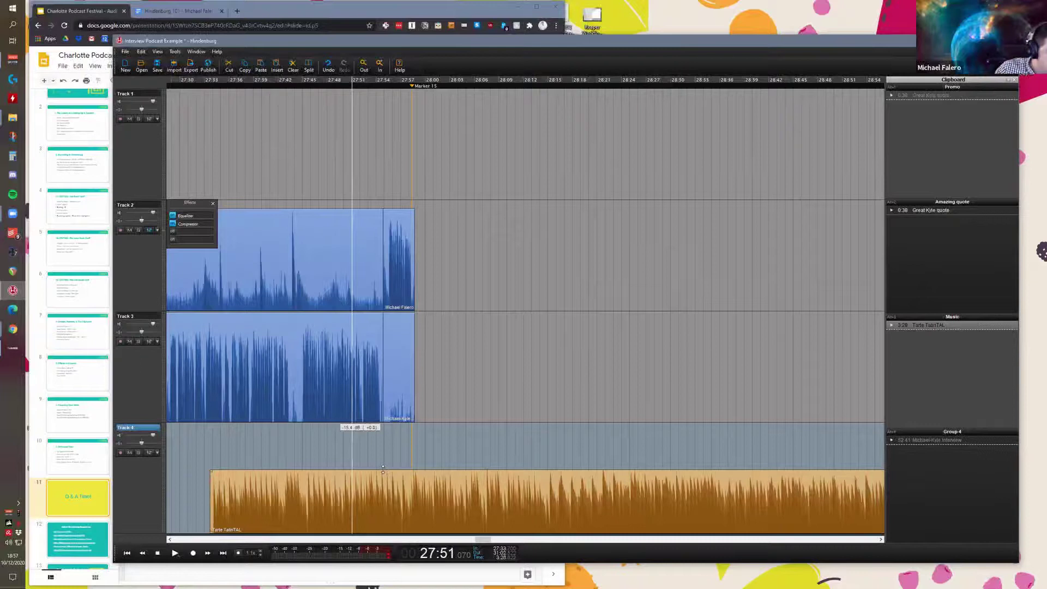
{"action": "mouse_move", "coordinate": [383, 469]}
{"action": "left_mouse_down"}
{"action": "mouse_move", "coordinate": [385, 440]}
{"action": "mouse_move", "coordinate": [385, 468]}
{"action": "left_mouse_up"}
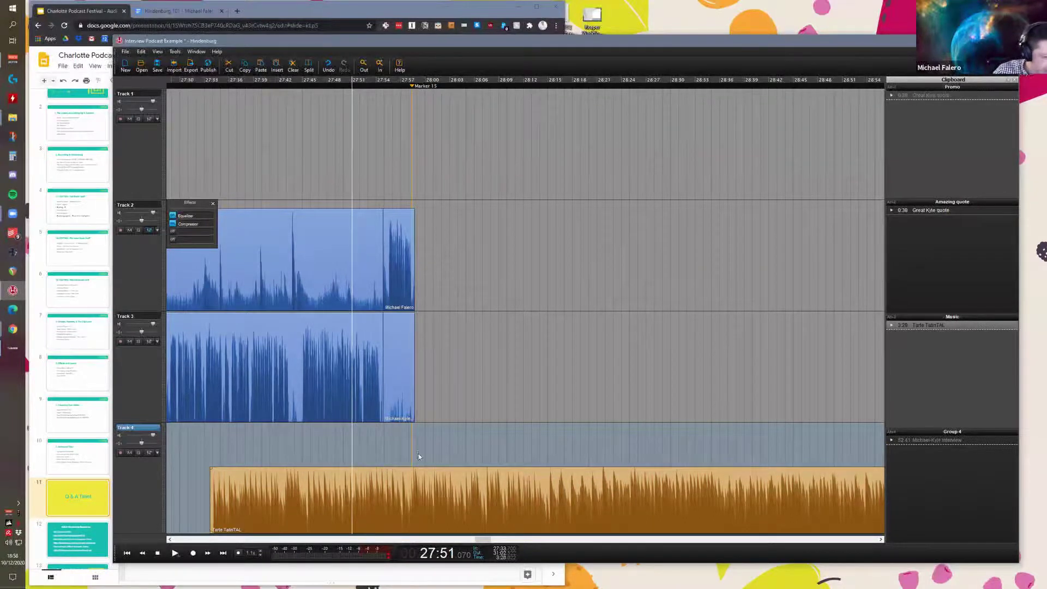
Step: Trim the music clip's gain to about -14.8 dB, and play from about 27:40 to about 27:59
{"action": "scroll", "coordinate": [397, 471], "scroll_direction": "left", "scroll_amount": 1}
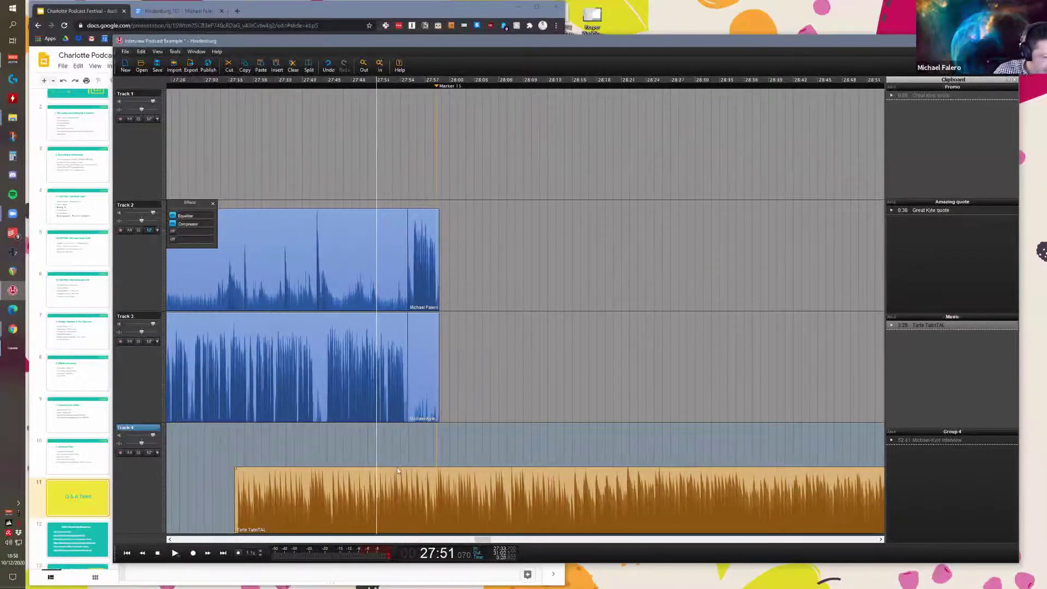
{"action": "scroll", "coordinate": [332, 448], "scroll_direction": "left", "scroll_amount": 2}
{"action": "left_click", "coordinate": [331, 448]}
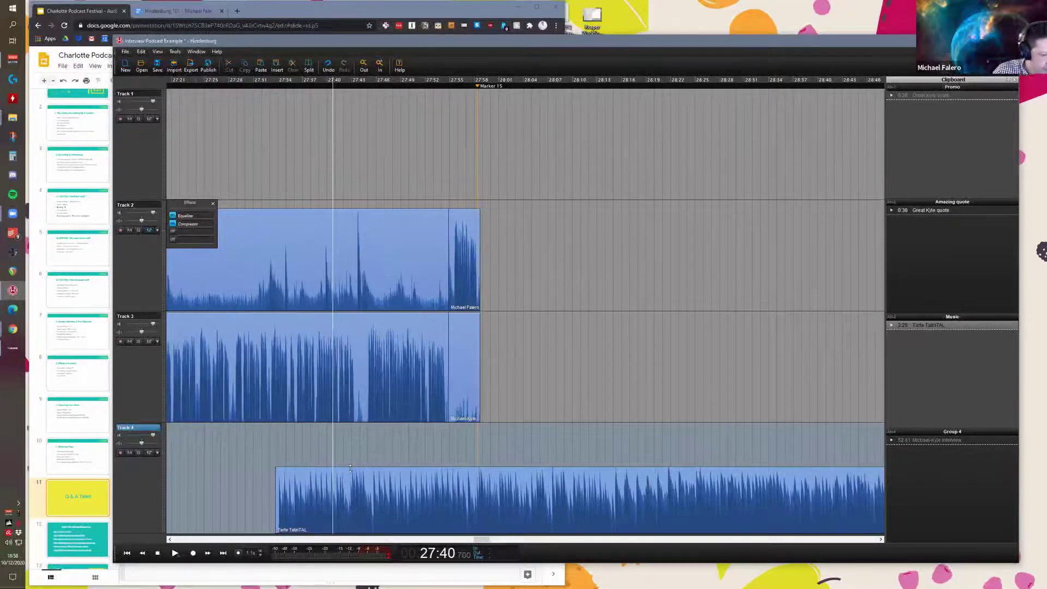
{"action": "left_click", "coordinate": [427, 443]}
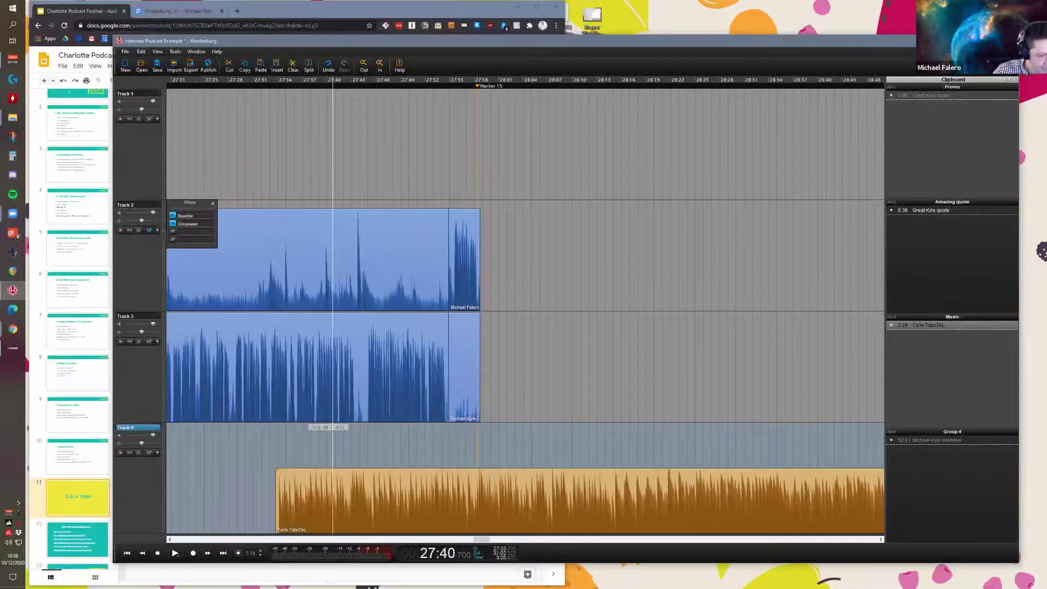
{"action": "double_click", "coordinate": [426, 464]}
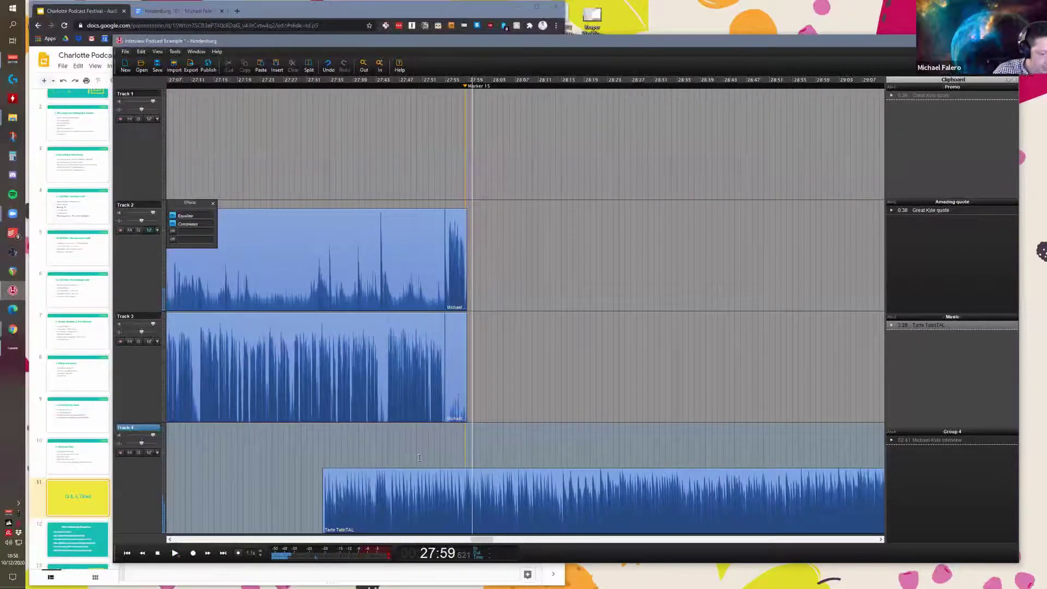
Step: Split the Track 4 music clip at about 28:18, and move the second part to start at about 28:34
{"action": "scroll", "coordinate": [419, 457], "scroll_direction": "up", "scroll_amount": 2}
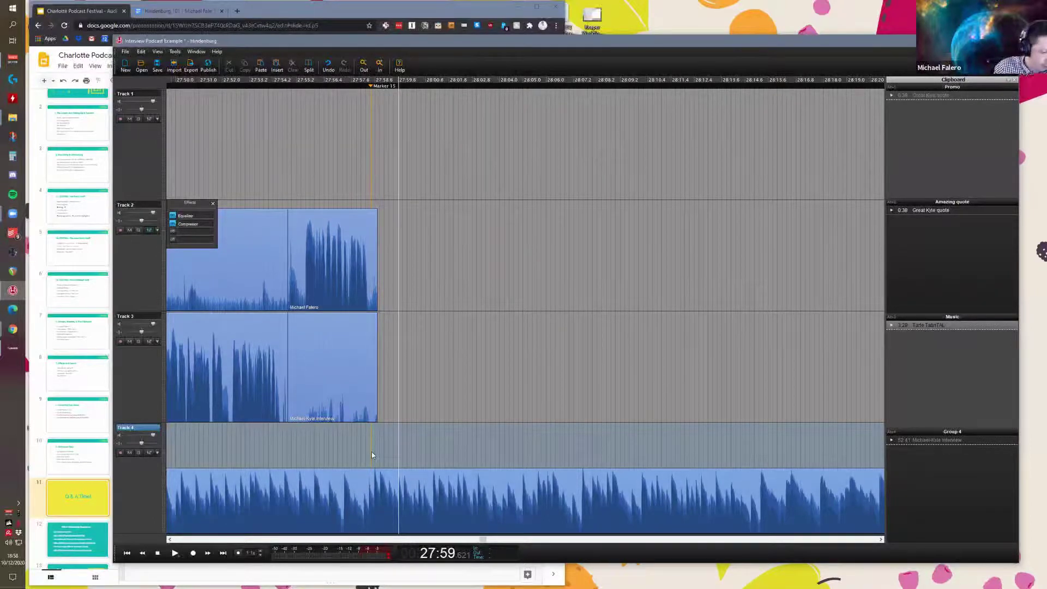
{"action": "left_click", "coordinate": [362, 486]}
{"action": "scroll", "coordinate": [362, 486], "scroll_direction": "down", "scroll_amount": 4}
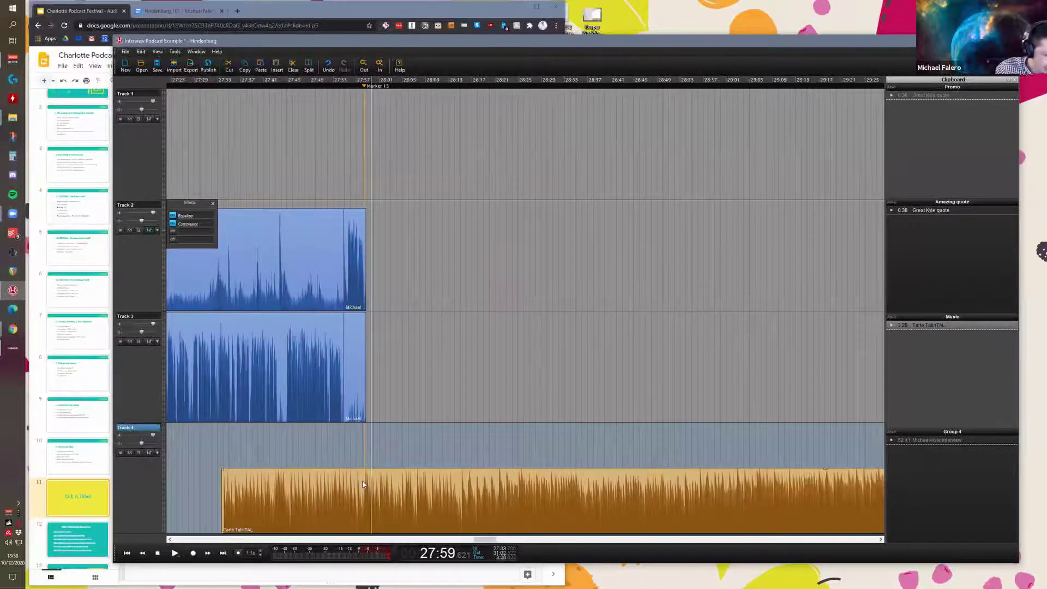
{"action": "scroll", "coordinate": [363, 480], "scroll_direction": "up", "scroll_amount": 1}
{"action": "scroll", "coordinate": [564, 514], "scroll_direction": "up", "scroll_amount": 1}
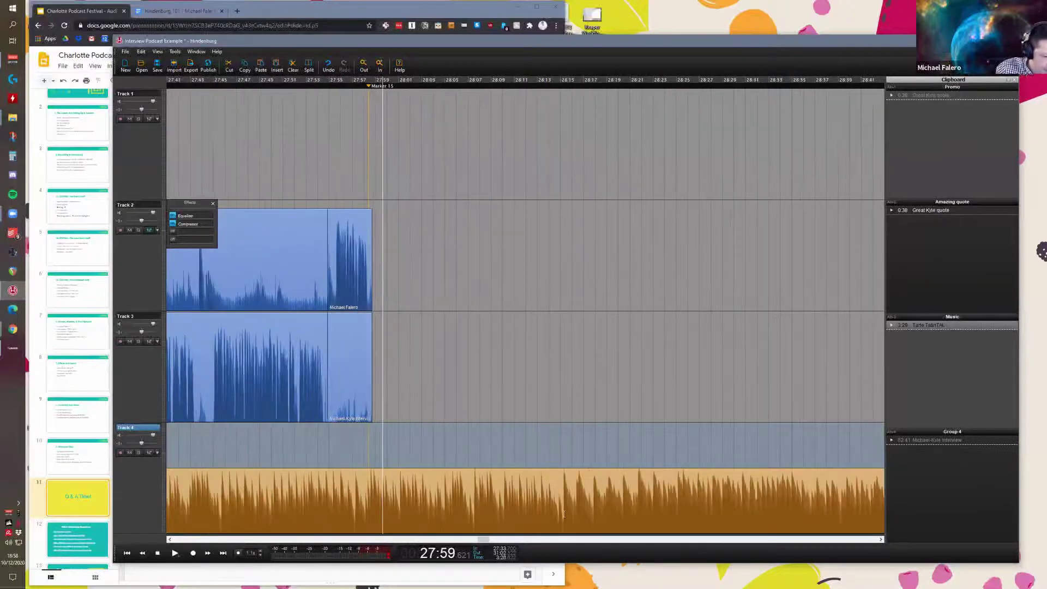
{"action": "left_click", "coordinate": [602, 515]}
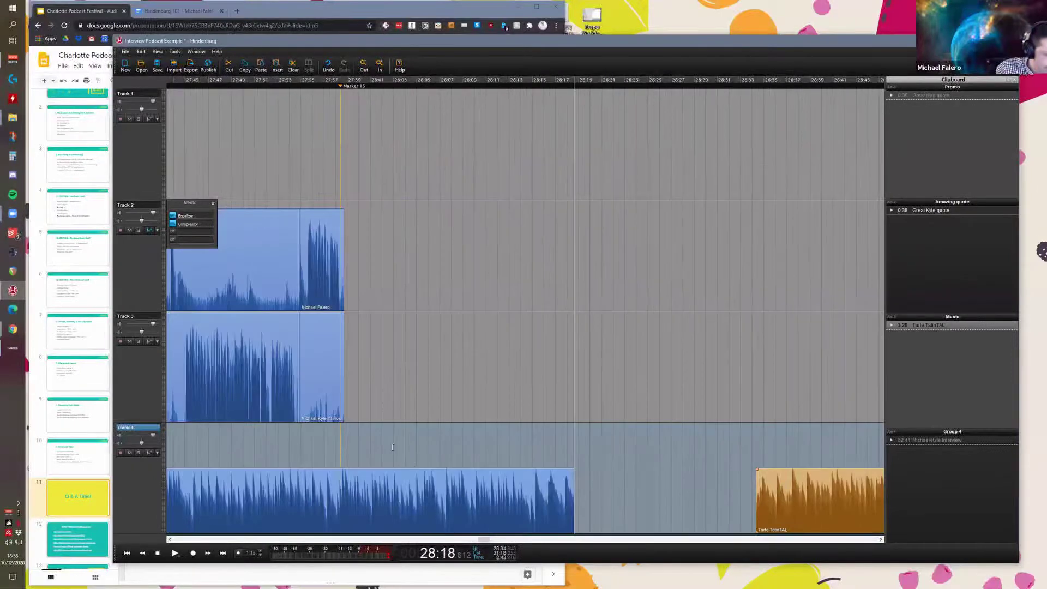
{"action": "scroll", "coordinate": [393, 447], "scroll_direction": "down", "scroll_amount": 1}
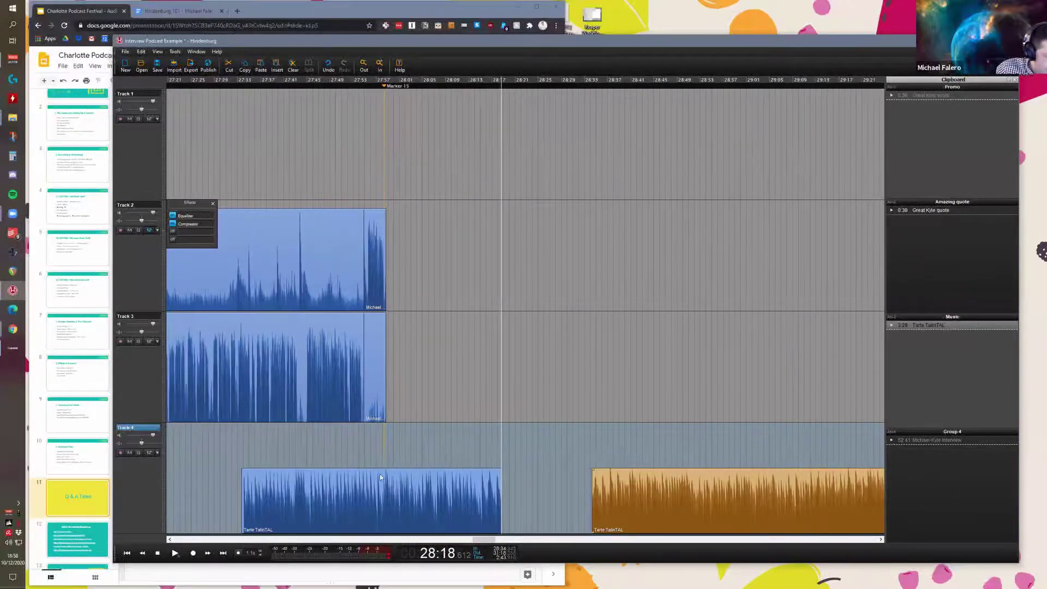
Step: Mark a Track 4 range from about 27:57 to 28:00, and raise the music after it so its level ramps up across the range
{"action": "left_click", "coordinate": [396, 472]}
{"action": "scroll", "coordinate": [409, 470], "scroll_direction": "up", "scroll_amount": 1}
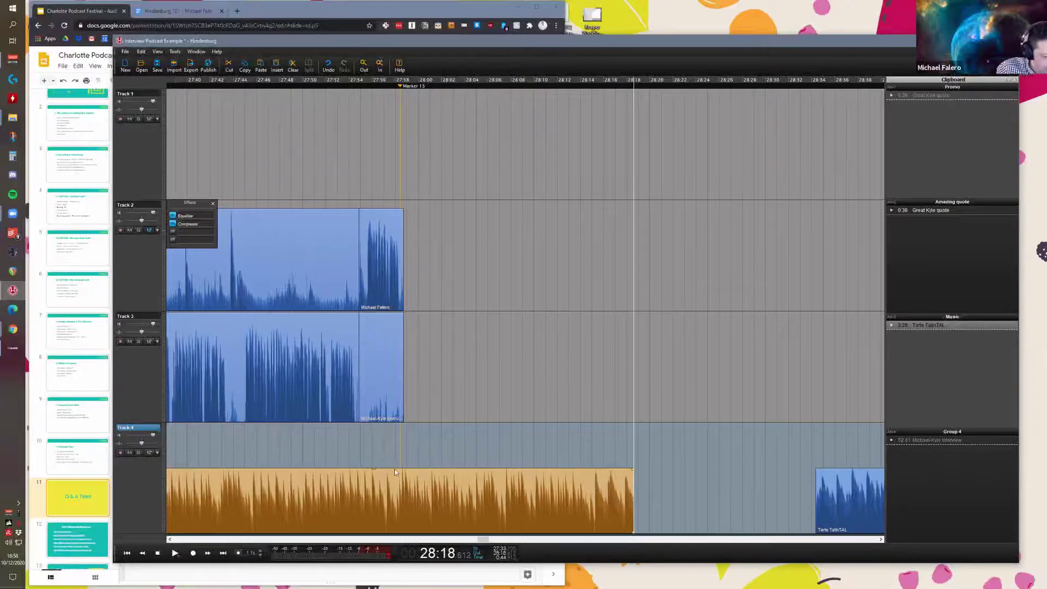
{"action": "left_click", "coordinate": [392, 463]}
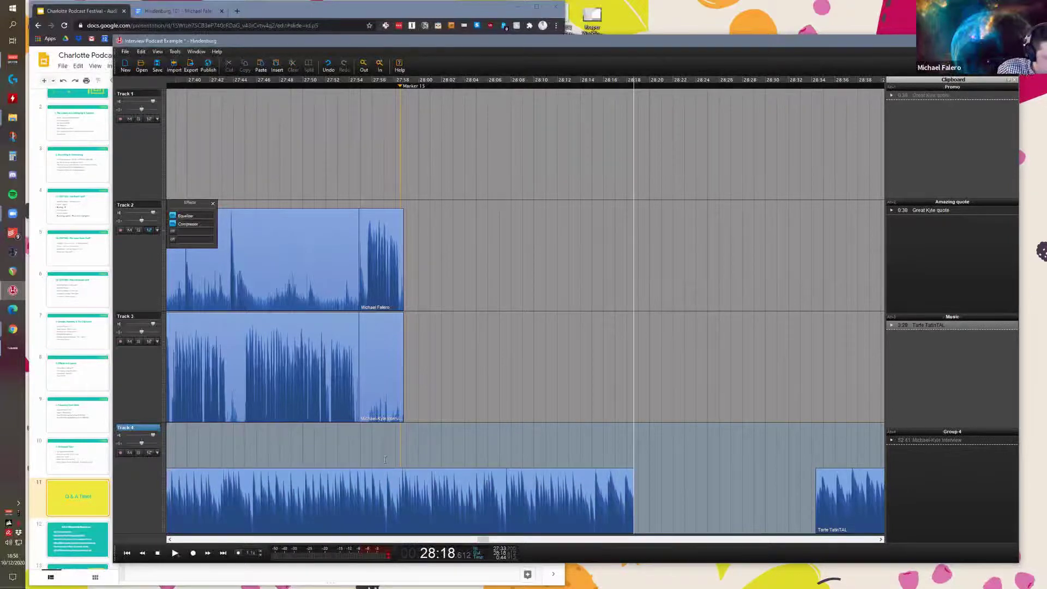
{"action": "left_click_drag", "start_coordinate": [420, 457], "coordinate": [386, 458]}
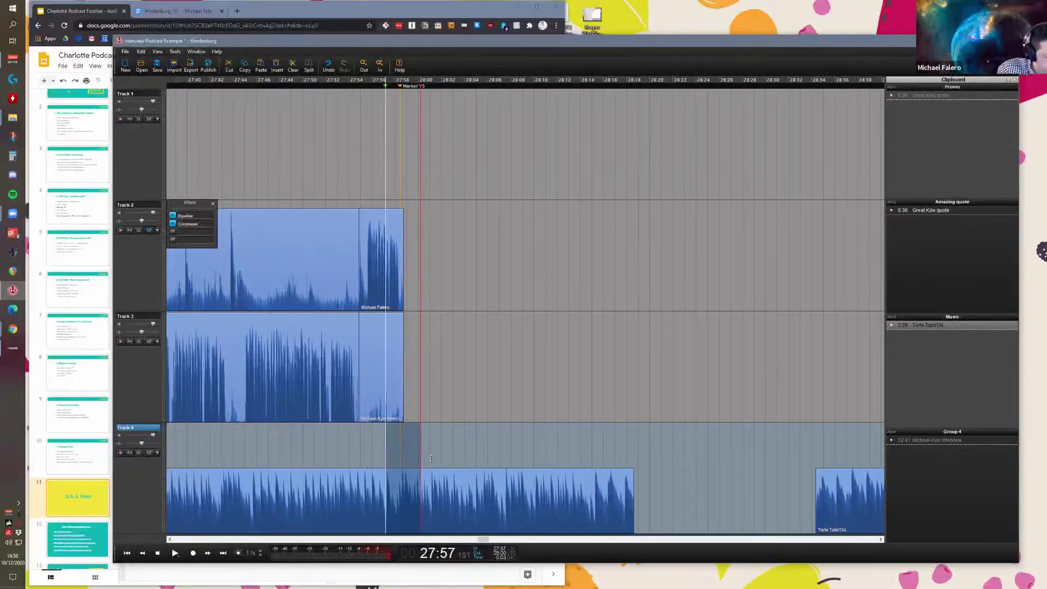
{"action": "left_click", "coordinate": [431, 458], "text": "shift"}
{"action": "left_click", "coordinate": [428, 460], "text": "shift"}
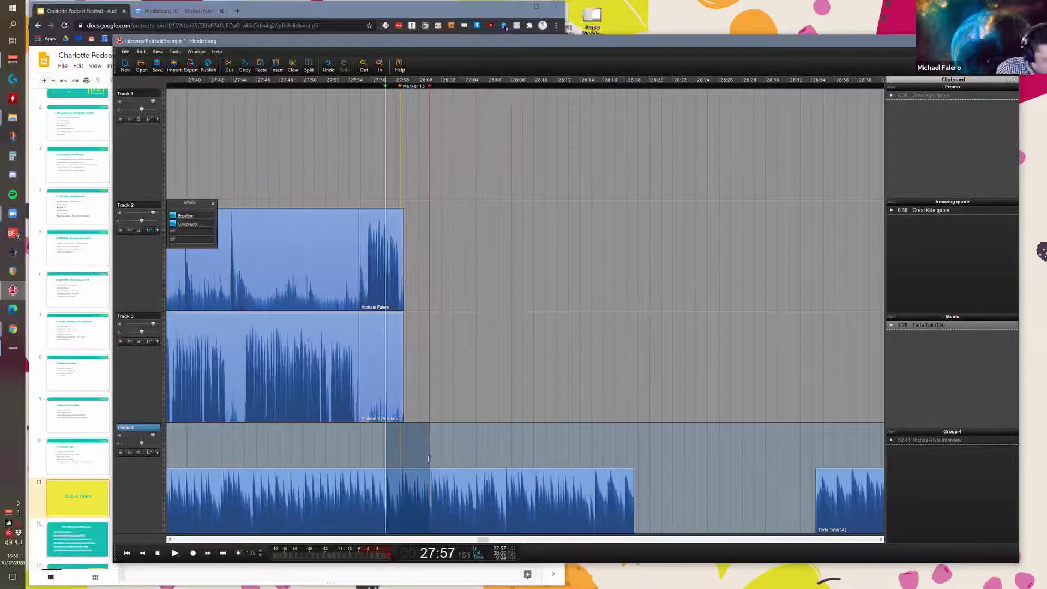
{"action": "key", "text": "shift+Left"}
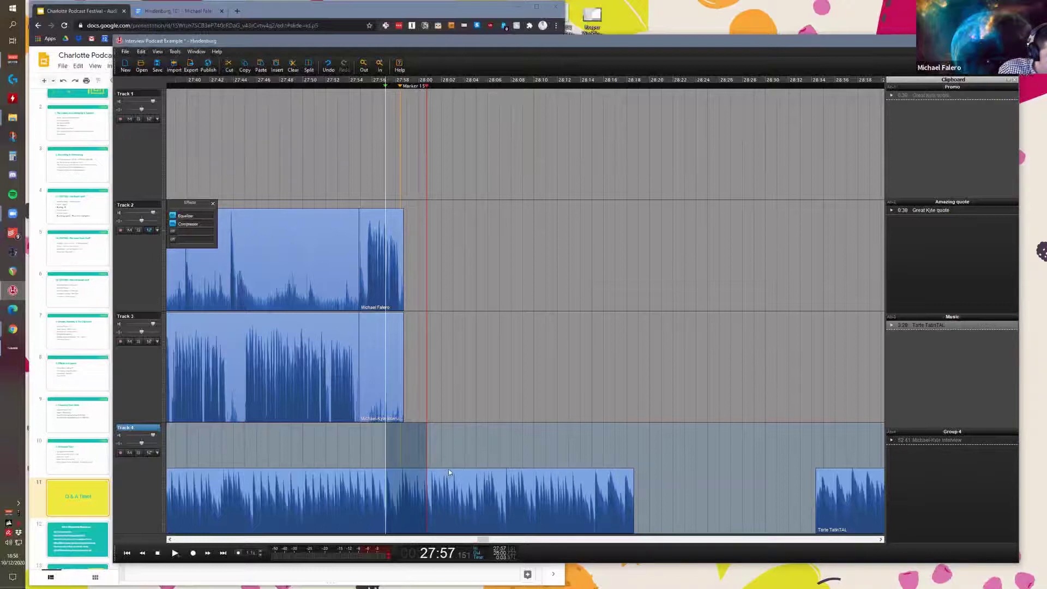
{"action": "left_click_drag", "start_coordinate": [449, 463], "coordinate": [427, 432]}
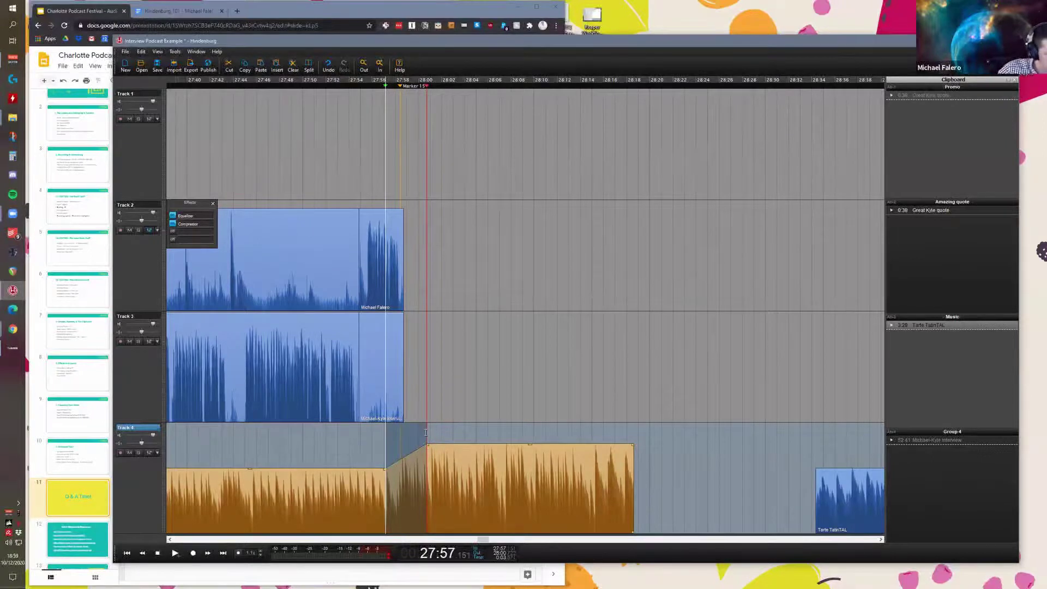
Step: Play the Track 4 music's level ramp from about 27:55 past 28:02, and replay briefly from just before it
{"action": "scroll", "coordinate": [350, 446], "scroll_direction": "left", "scroll_amount": 1}
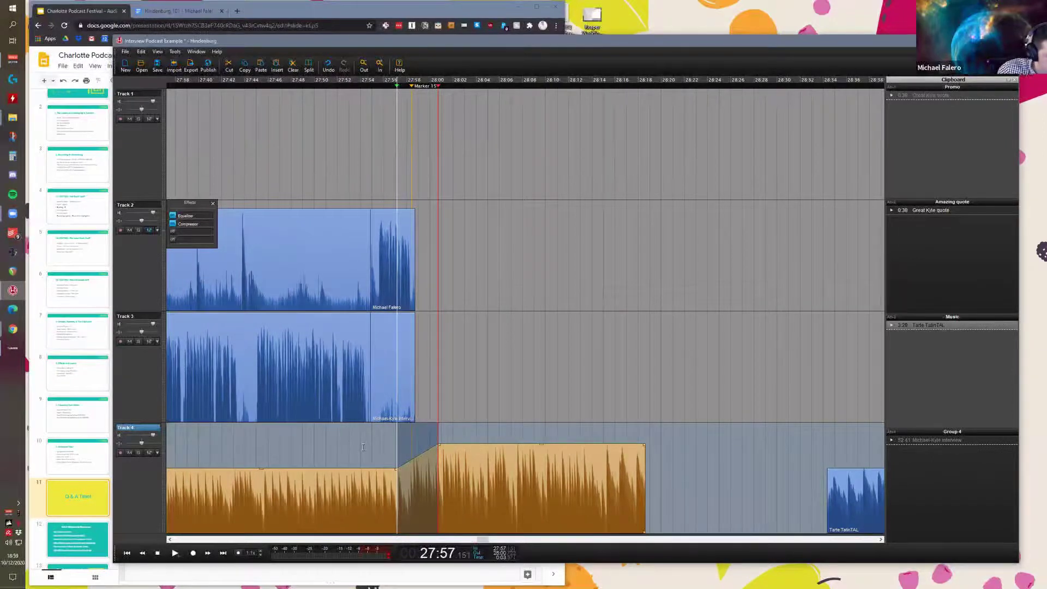
{"action": "left_click", "coordinate": [363, 446]}
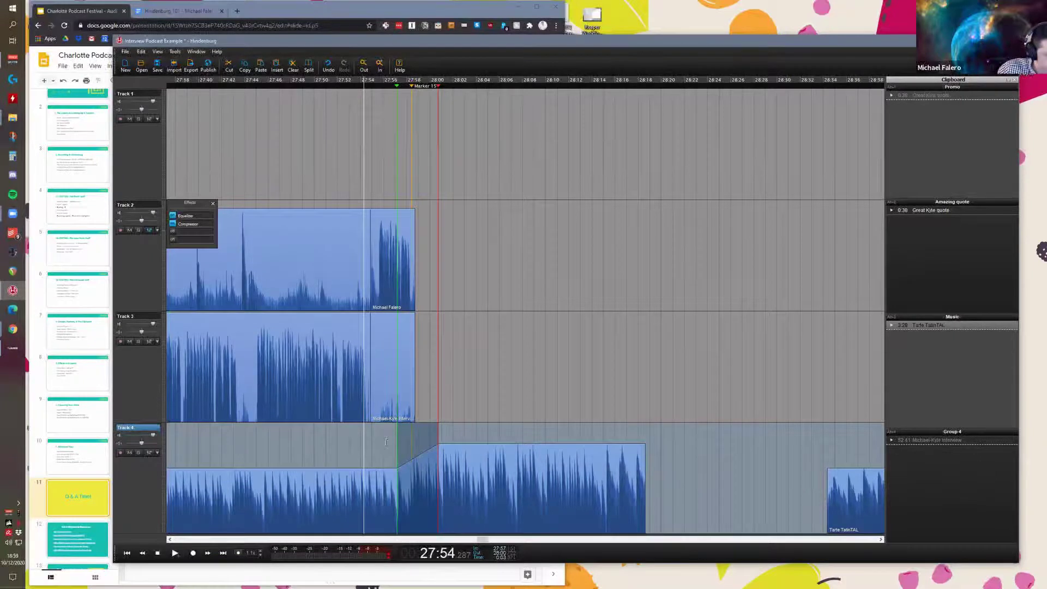
{"action": "left_click_drag", "start_coordinate": [381, 443], "coordinate": [387, 443]}
{"action": "key", "text": "space"}
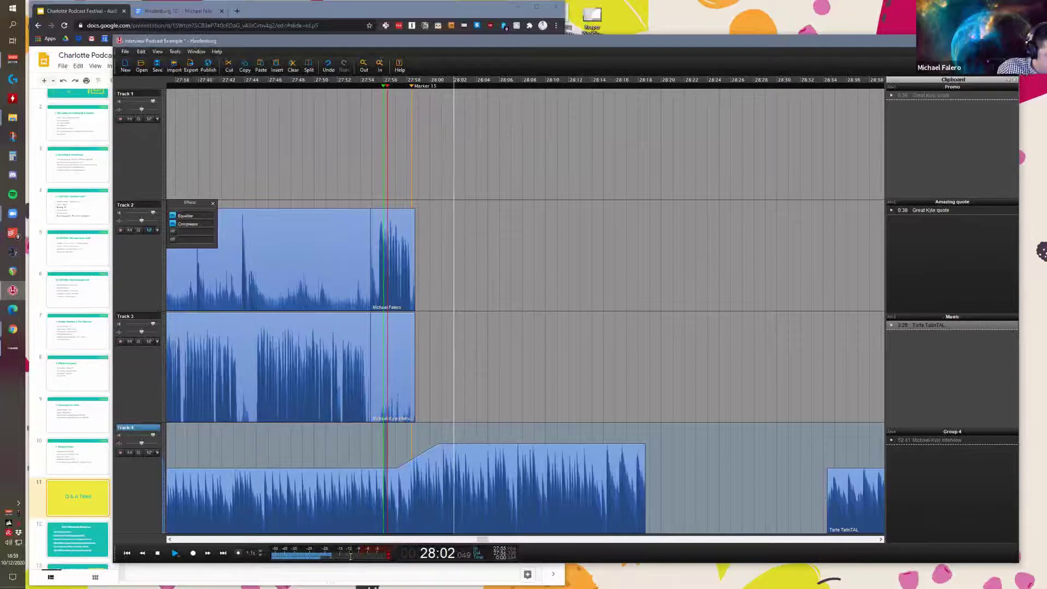
{"action": "left_click", "coordinate": [339, 460]}
{"action": "key", "text": "space"}
Step: Mark a range on Track 4 from about 27:50 to 27:54, before the music's level ramp
{"action": "scroll", "coordinate": [339, 457], "scroll_direction": "down", "scroll_amount": 2}
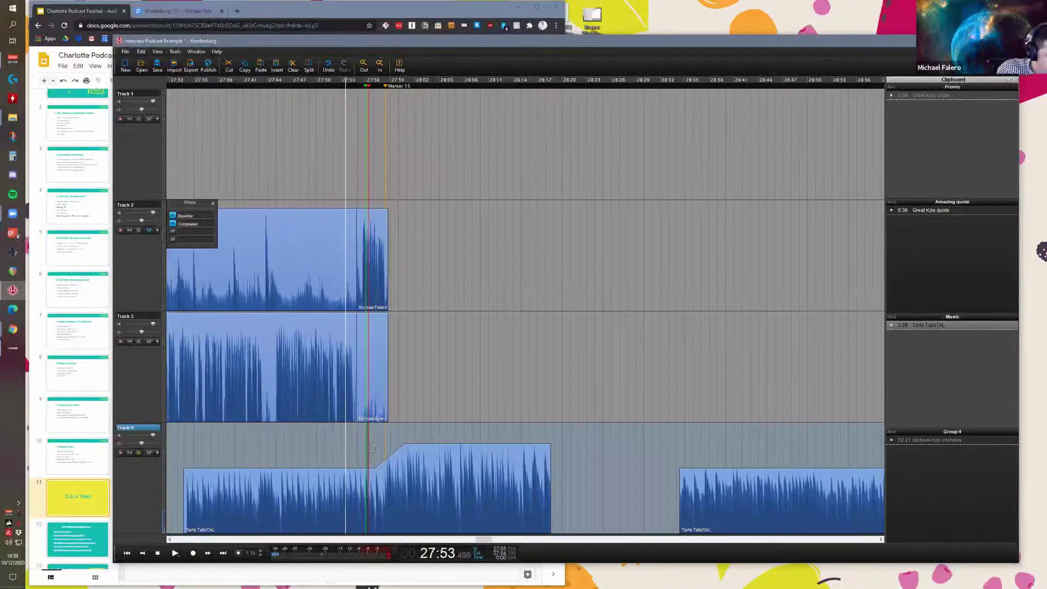
{"action": "scroll", "coordinate": [374, 448], "scroll_direction": "left", "scroll_amount": 1}
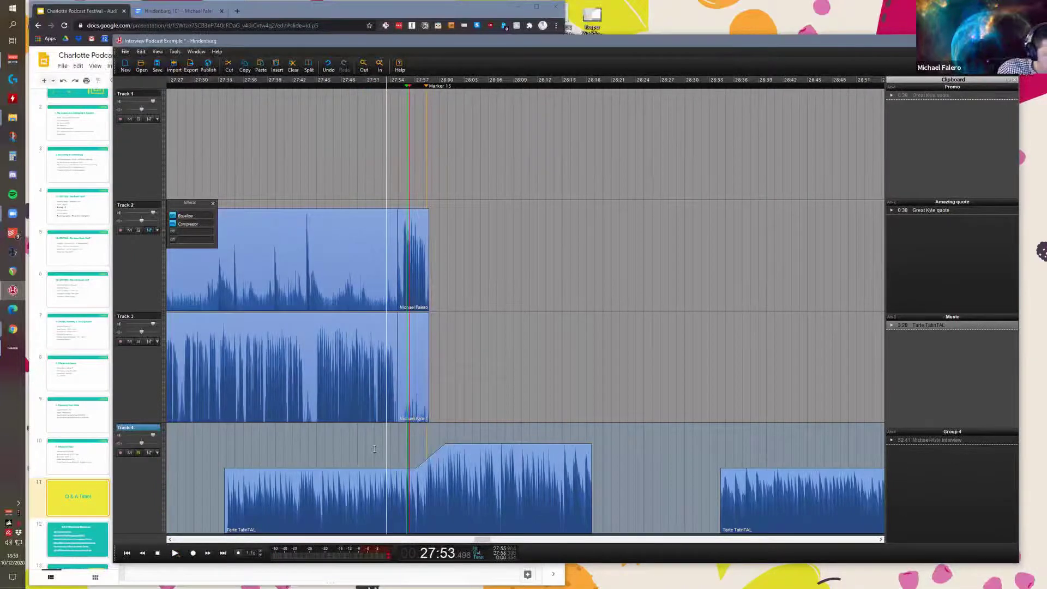
{"action": "scroll", "coordinate": [371, 440], "scroll_direction": "up", "scroll_amount": 3}
{"action": "left_click_drag", "start_coordinate": [312, 436], "coordinate": [324, 436]}
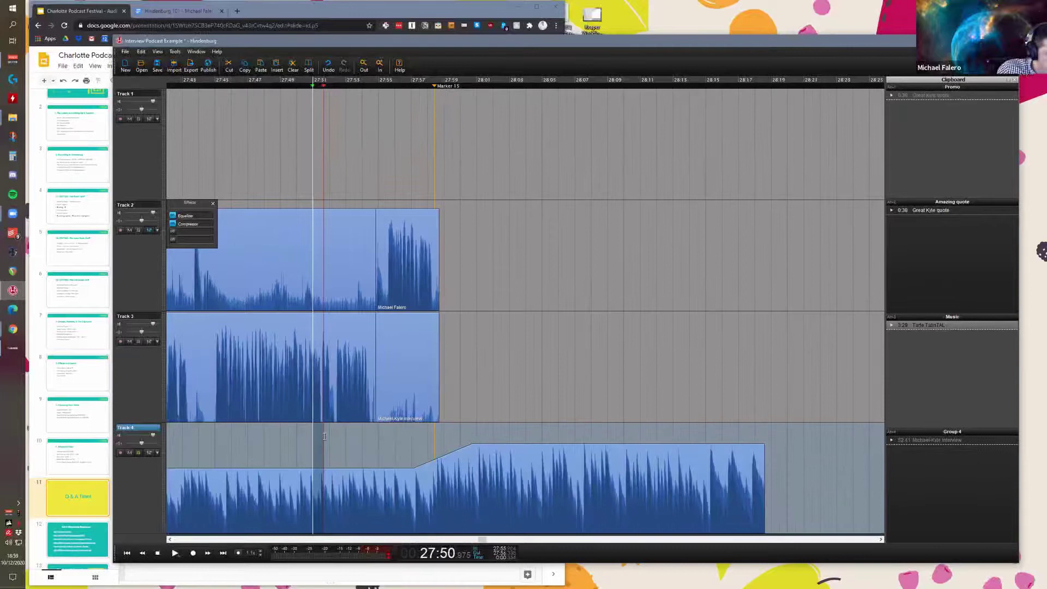
{"action": "scroll", "coordinate": [324, 436], "scroll_direction": "left", "scroll_amount": 1}
{"action": "scroll", "coordinate": [321, 432], "scroll_direction": "down", "scroll_amount": 1}
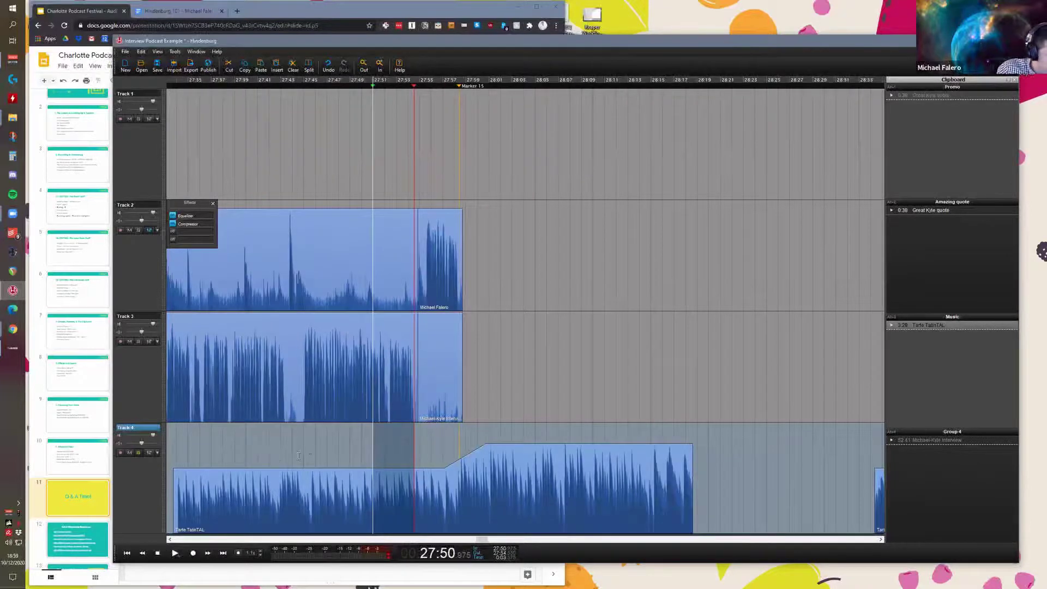
{"action": "scroll", "coordinate": [298, 456], "scroll_direction": "left", "scroll_amount": 1}
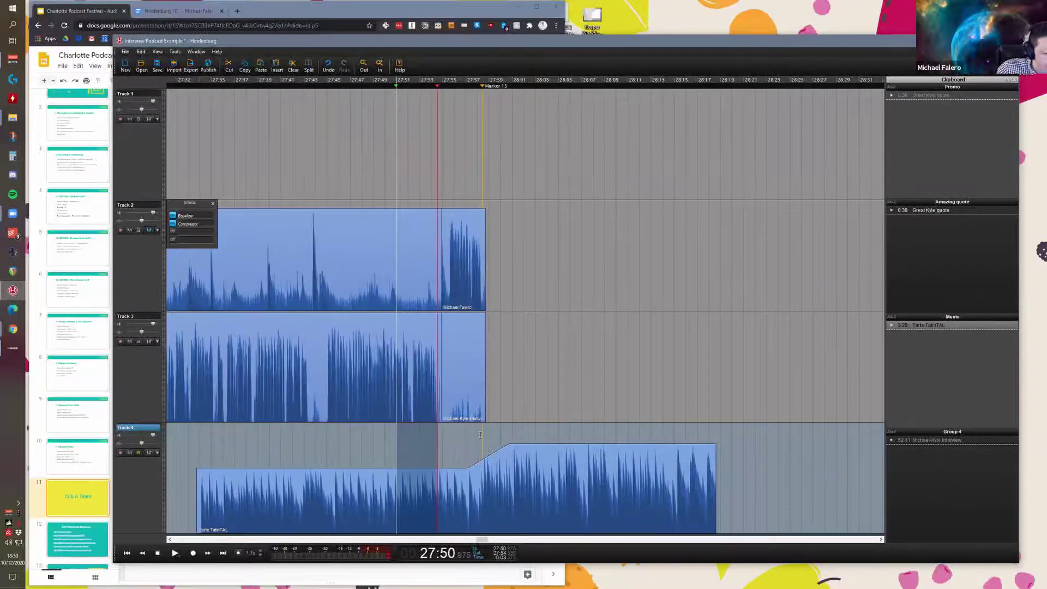
{"action": "scroll", "coordinate": [475, 432], "scroll_direction": "up", "scroll_amount": 1}
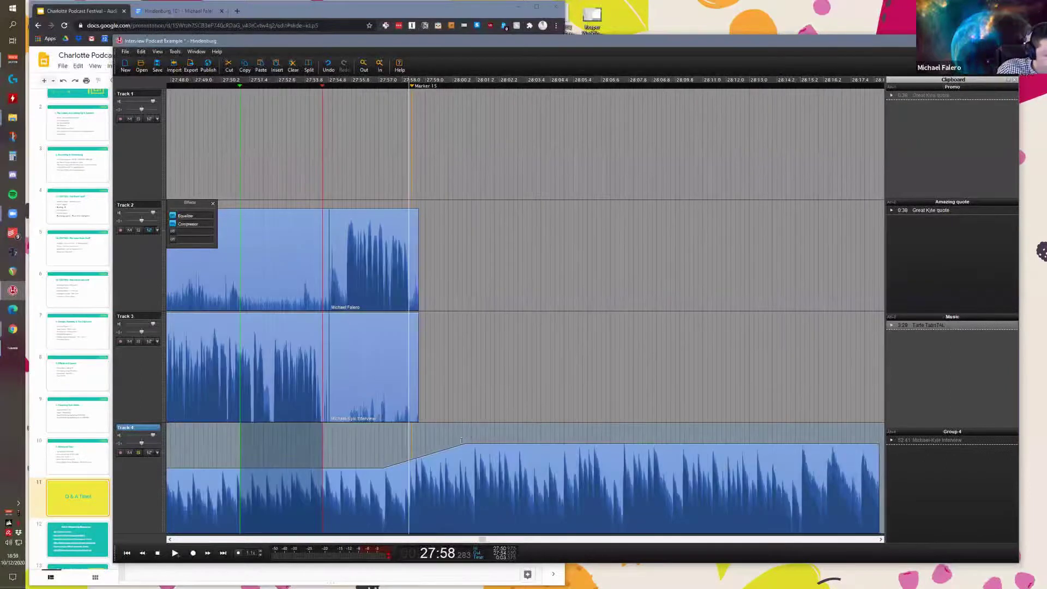
Step: Undo the Track 4 level ramp, rebuild it across about 27:56 to 28:00 up to a higher level, and play from about 27:55
{"action": "key", "text": "ctrl+z"}
{"action": "left_click_drag", "start_coordinate": [631, 447], "coordinate": [450, 453]}
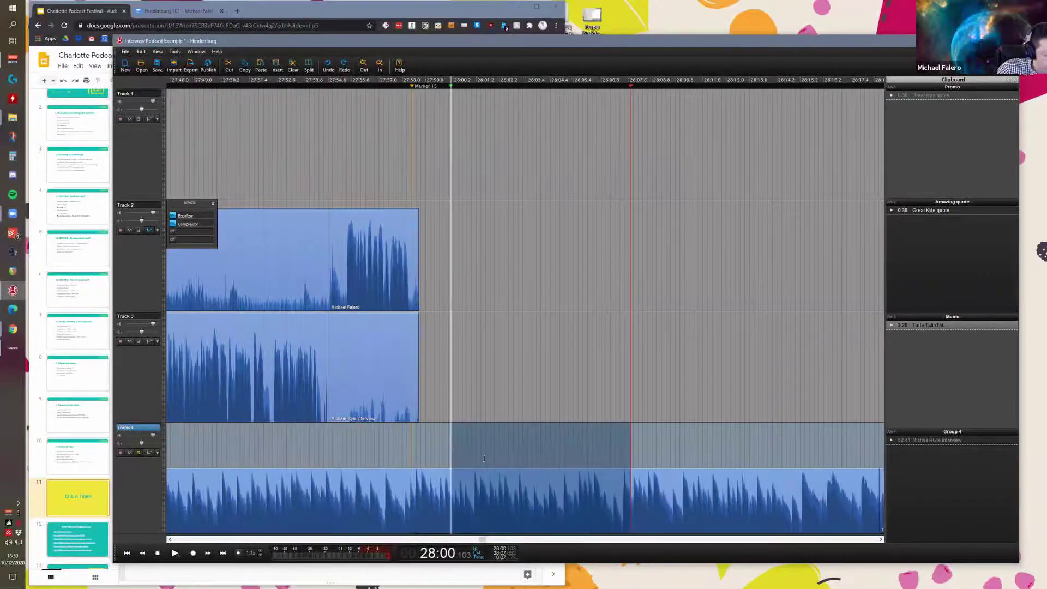
{"action": "key", "text": "ctrl+z"}
{"action": "left_click_drag", "start_coordinate": [537, 469], "coordinate": [541, 435]}
{"action": "left_click", "coordinate": [353, 454]}
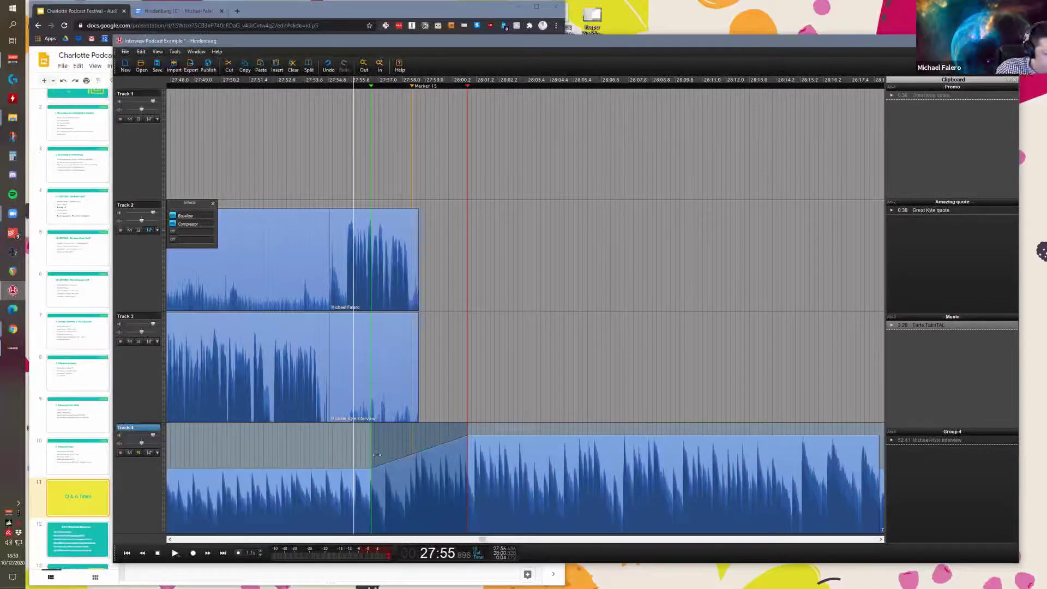
{"action": "key", "text": "space"}
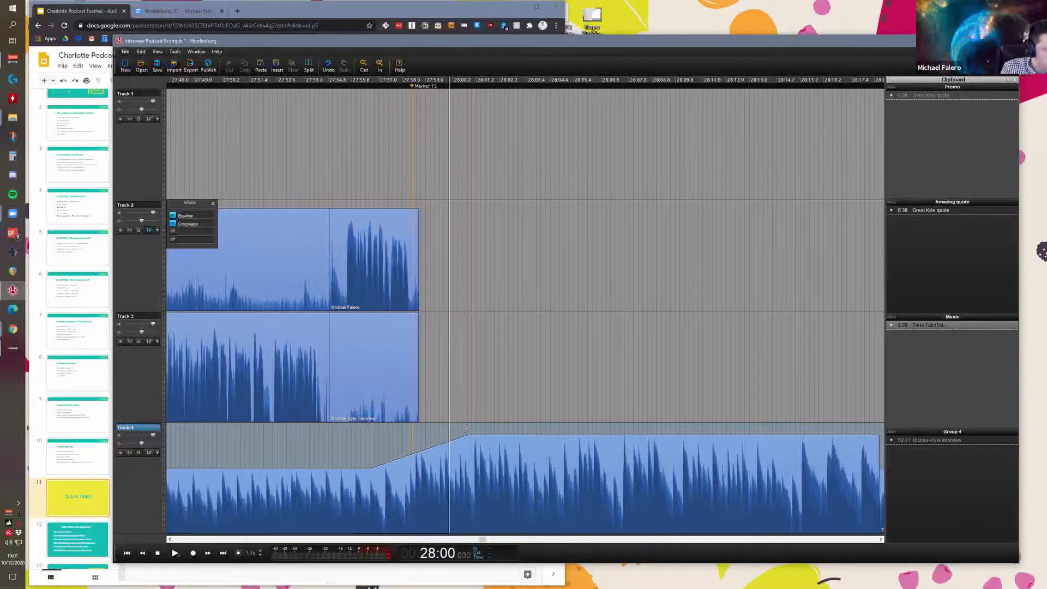
Step: Arm Track 1 for recording, and mark a range on it from about 27:50 to 28:13
{"action": "left_click", "coordinate": [213, 136]}
{"action": "left_click", "coordinate": [121, 118]}
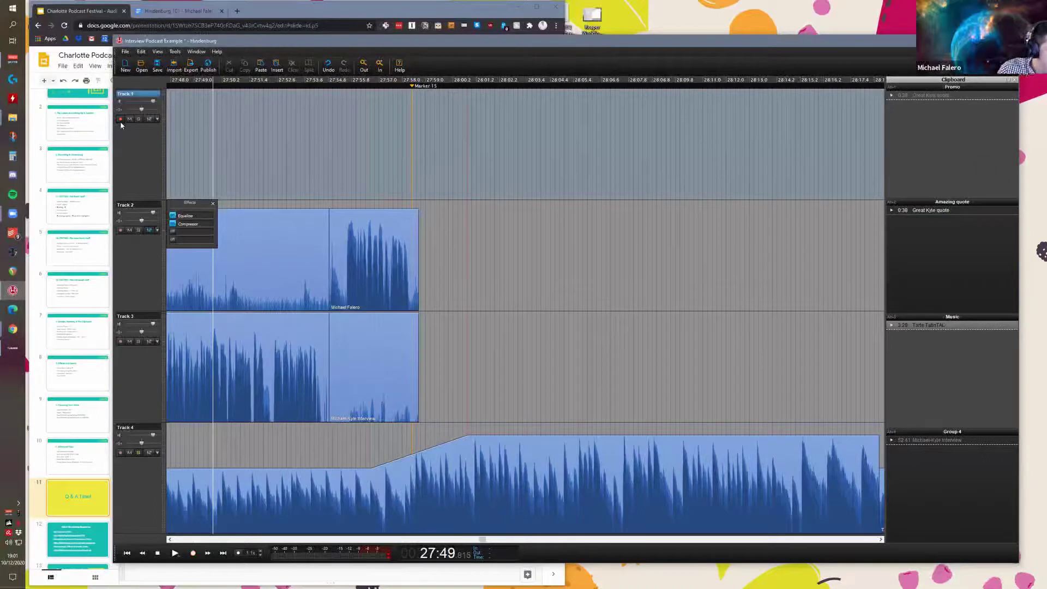
{"action": "left_click_drag", "start_coordinate": [216, 174], "coordinate": [767, 174]}
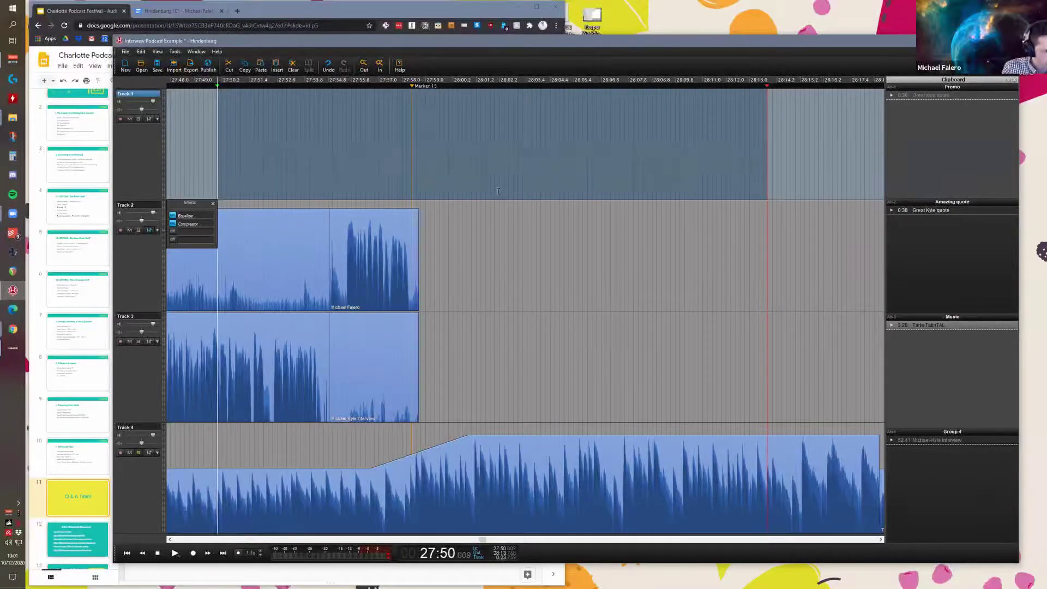
{"action": "scroll", "coordinate": [509, 236], "scroll_direction": "down", "scroll_amount": 7}
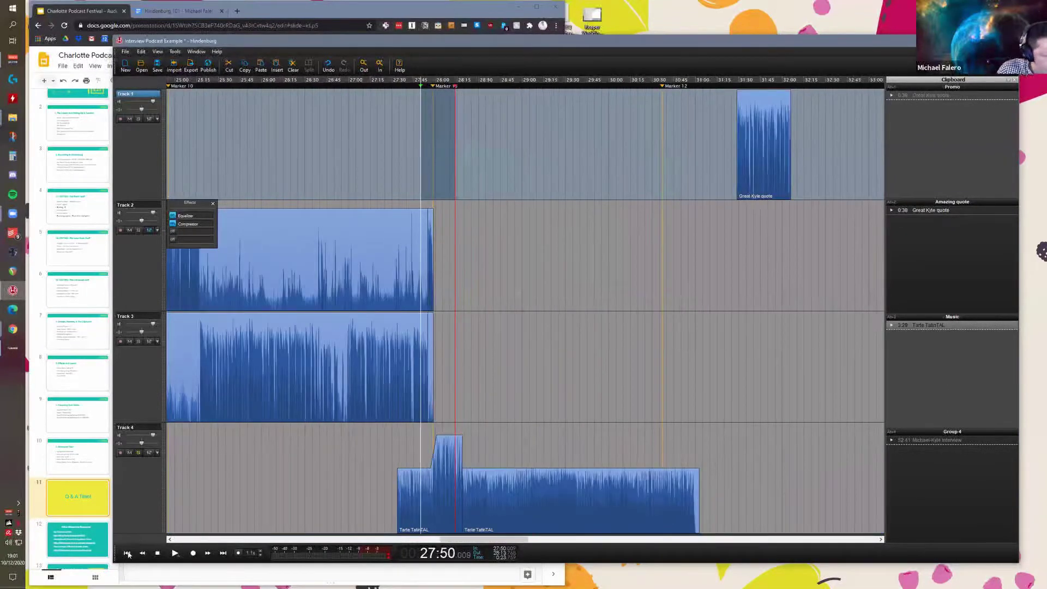
Step: Extend the start of the first Track 2 speech clip back to about 2:39 and the Track 3 clip's start back to about 2:47
{"action": "key", "text": "Home"}
{"action": "scroll", "coordinate": [437, 415], "scroll_direction": "up", "scroll_amount": 4}
{"action": "scroll", "coordinate": [415, 349], "scroll_direction": "right", "scroll_amount": 2}
{"action": "left_click", "coordinate": [359, 288]}
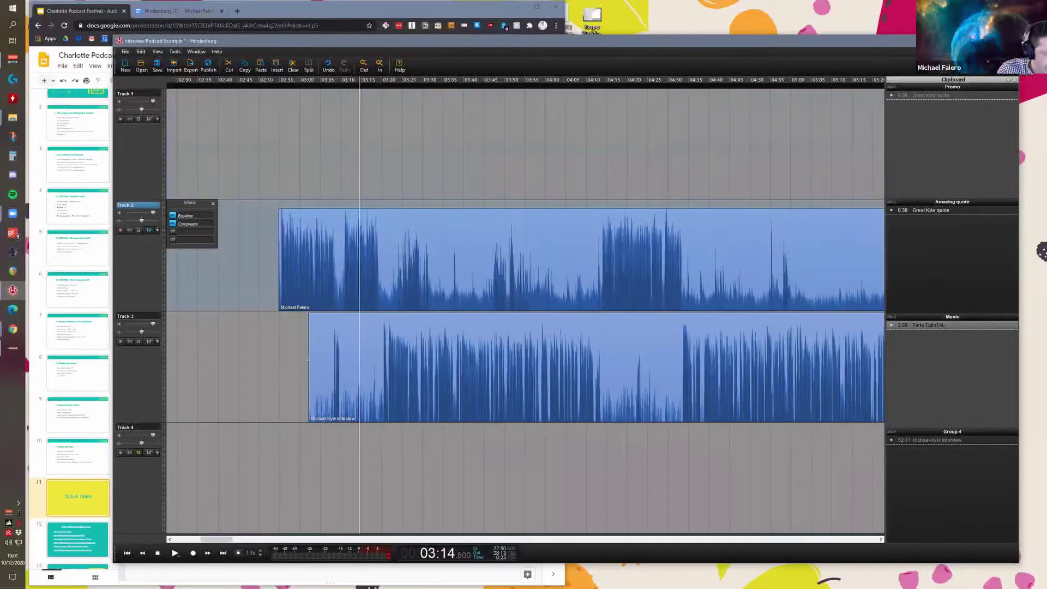
{"action": "left_click_drag", "start_coordinate": [278, 287], "coordinate": [216, 288]}
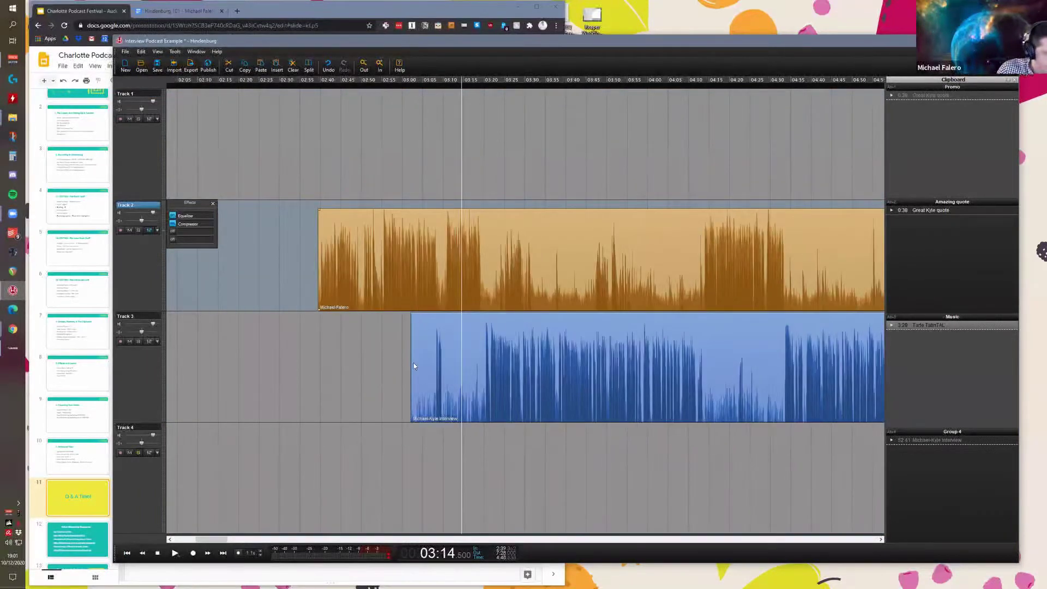
{"action": "left_click_drag", "start_coordinate": [375, 363], "coordinate": [306, 361]}
{"action": "left_click_drag", "start_coordinate": [353, 368], "coordinate": [356, 368]}
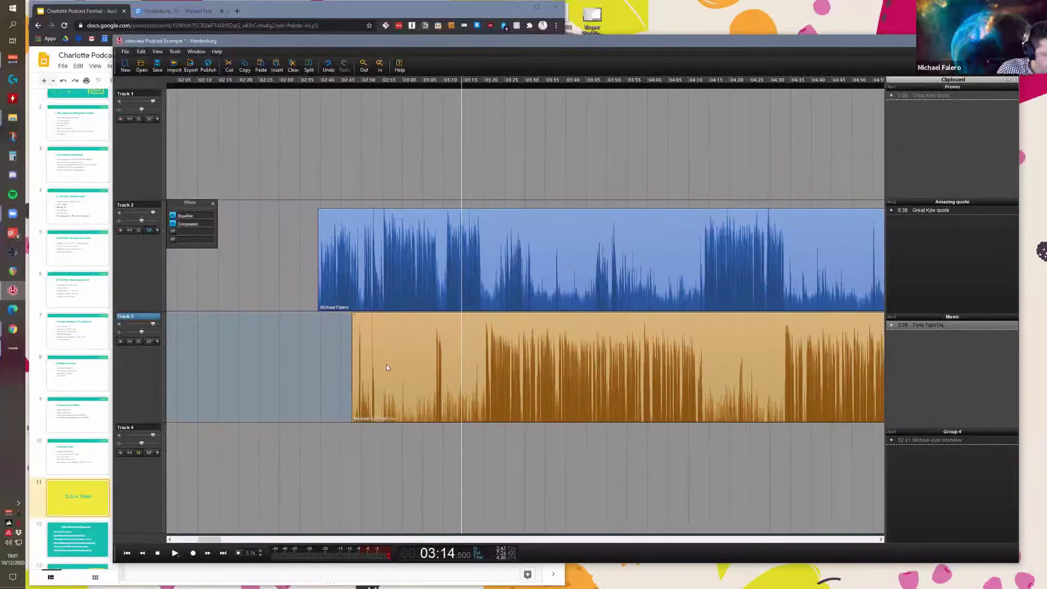
Step: Play the speech around 2:52, and compare the matching peaks on Tracks 2 and 3
{"action": "scroll", "coordinate": [368, 430], "scroll_direction": "up", "scroll_amount": 2}
{"action": "left_click", "coordinate": [369, 430]}
{"action": "left_click", "coordinate": [384, 430]}
{"action": "scroll", "coordinate": [384, 430], "scroll_direction": "up", "scroll_amount": 2}
{"action": "left_click", "coordinate": [360, 425]}
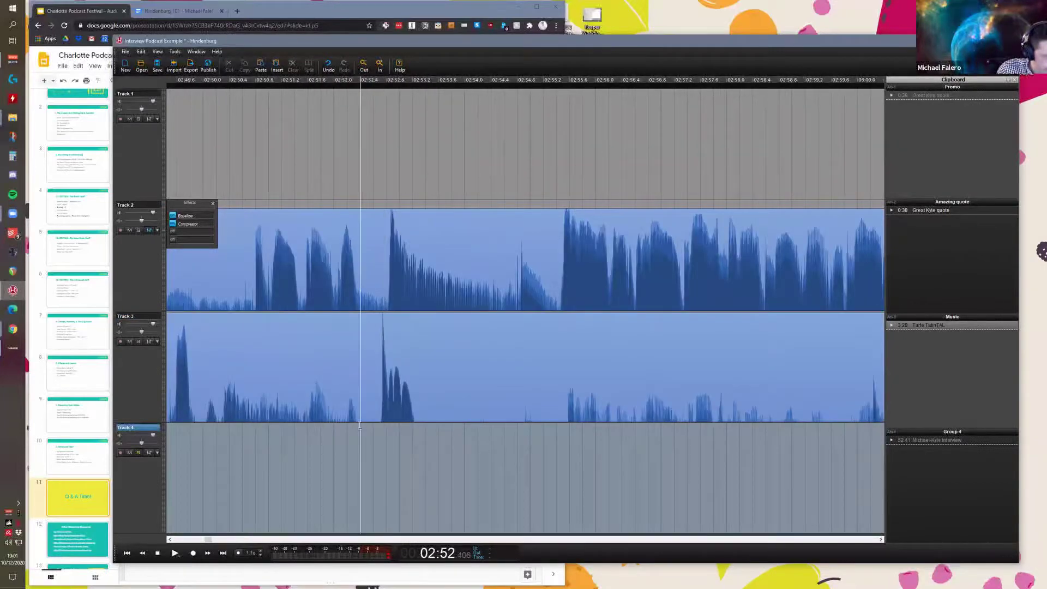
{"action": "left_click", "coordinate": [318, 423]}
{"action": "key", "text": "space"}
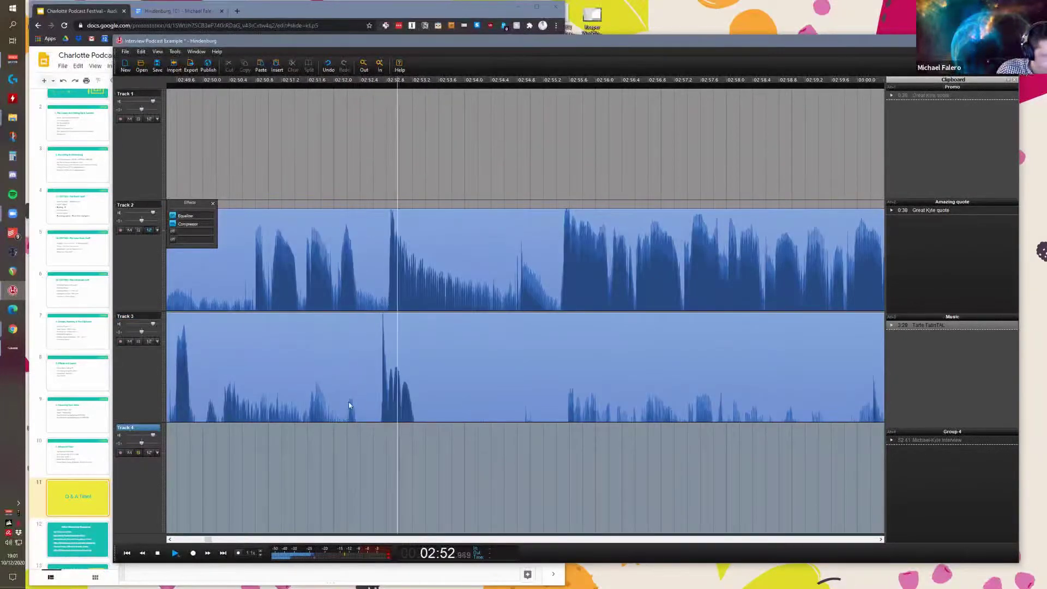
{"action": "key", "text": "space"}
{"action": "left_click", "coordinate": [354, 435]}
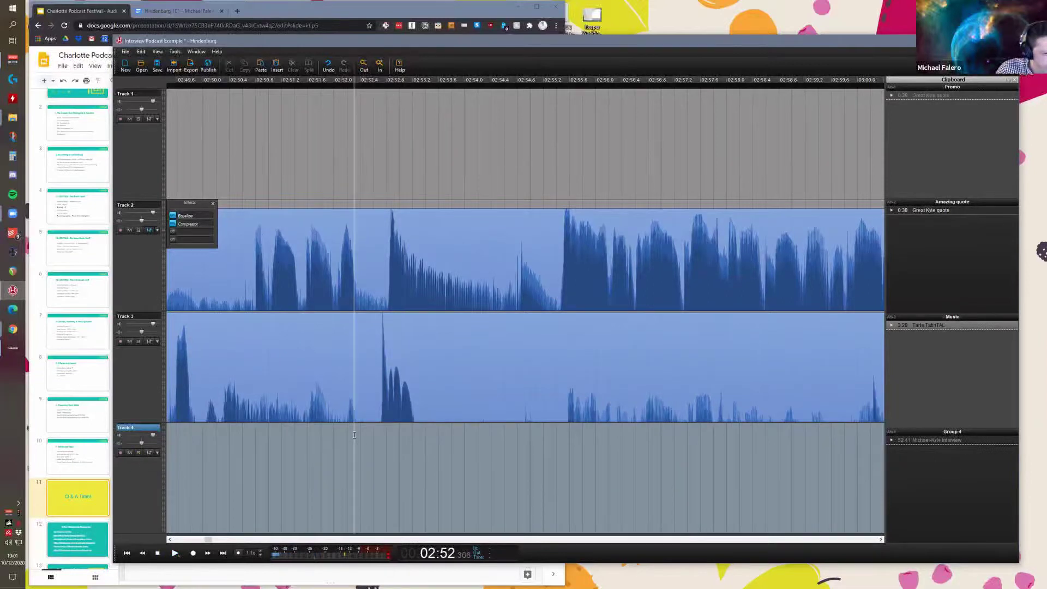
Step: Examine how the Track 2 and Track 3 waveforms line up between about 2:53 and the speaker change near 3:18
{"action": "scroll", "coordinate": [381, 418], "scroll_direction": "down", "scroll_amount": 4}
{"action": "left_click", "coordinate": [393, 366]}
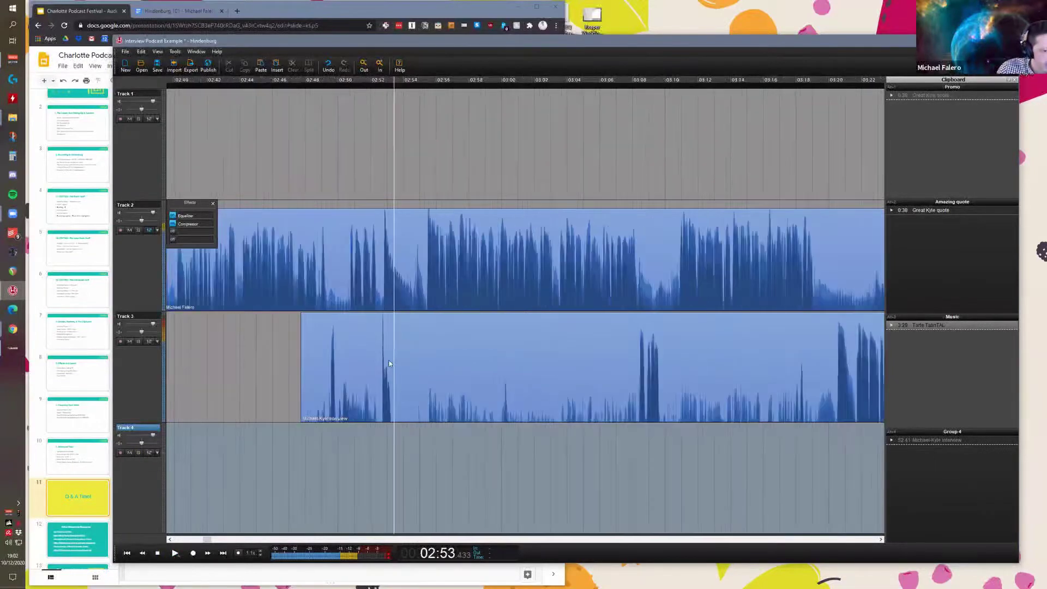
{"action": "scroll", "coordinate": [385, 354], "scroll_direction": "right", "scroll_amount": 2}
{"action": "scroll", "coordinate": [384, 354], "scroll_direction": "down", "scroll_amount": 3}
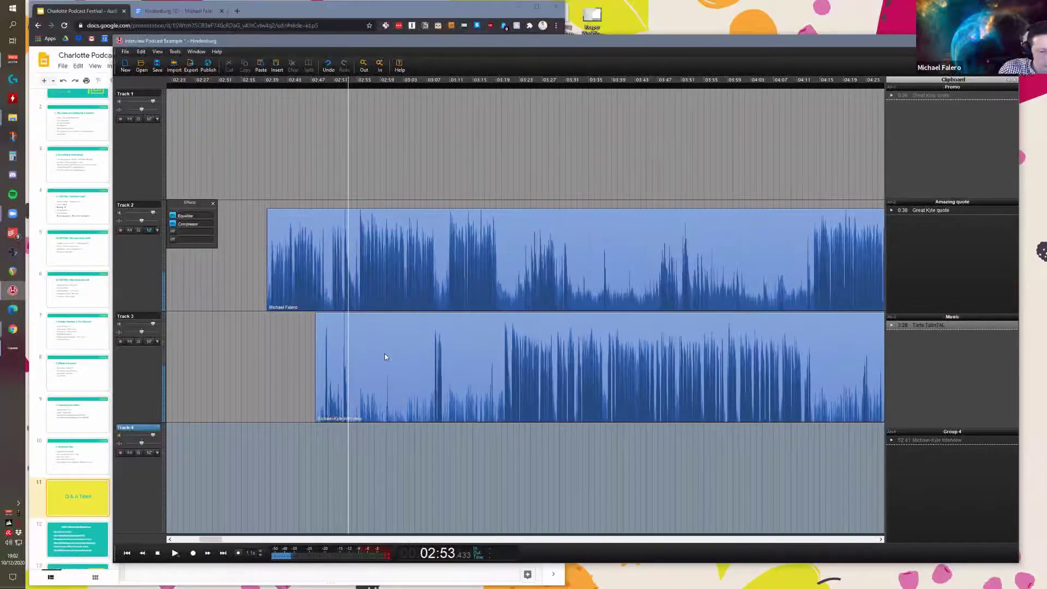
{"action": "scroll", "coordinate": [385, 354], "scroll_direction": "right", "scroll_amount": 2}
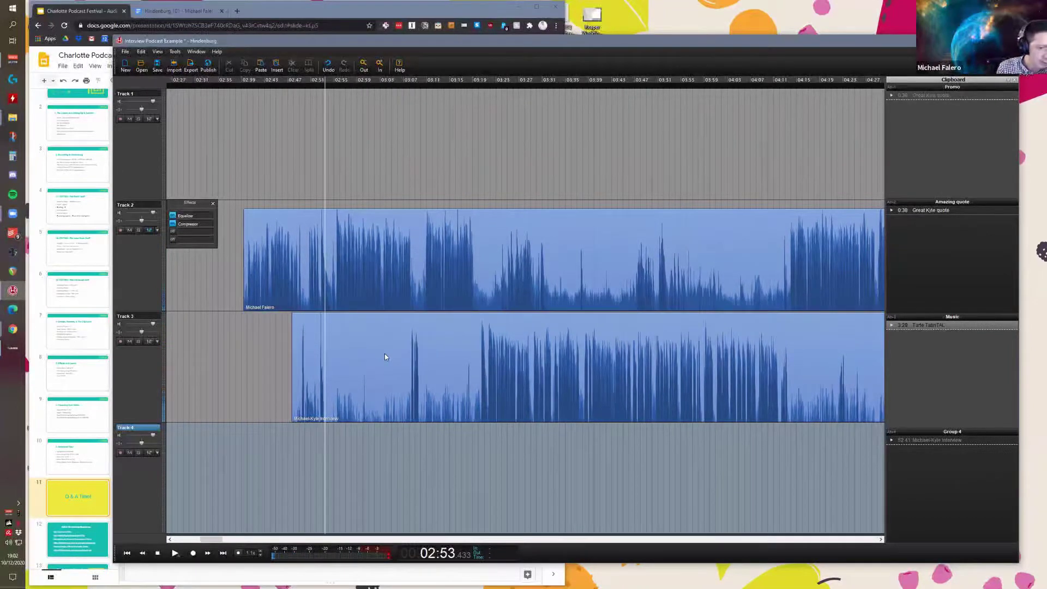
{"action": "scroll", "coordinate": [471, 343], "scroll_direction": "up", "scroll_amount": 5}
{"action": "scroll", "coordinate": [490, 352], "scroll_direction": "right", "scroll_amount": 10}
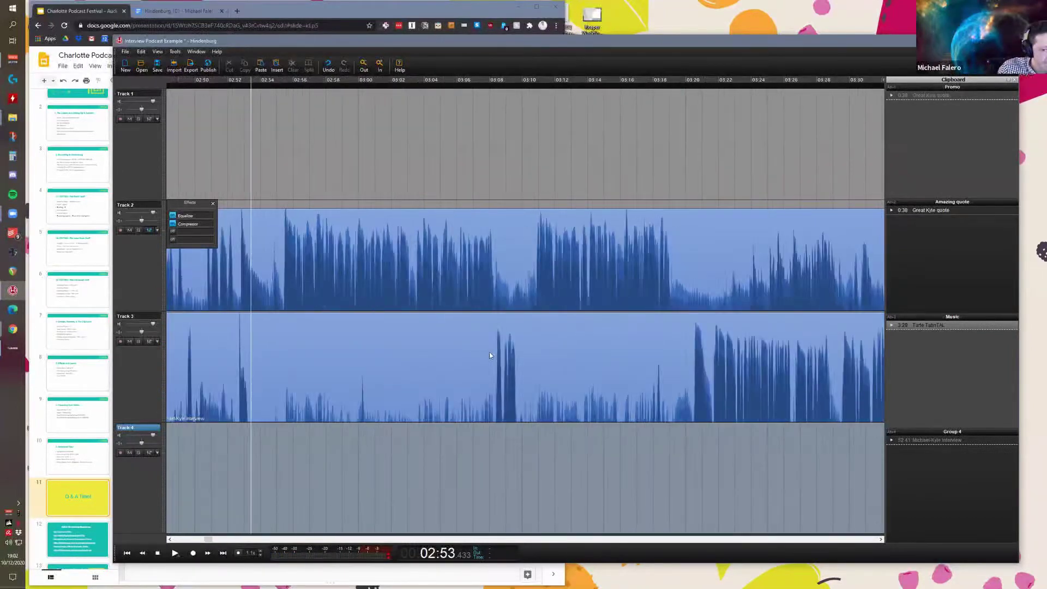
{"action": "left_click", "coordinate": [360, 434]}
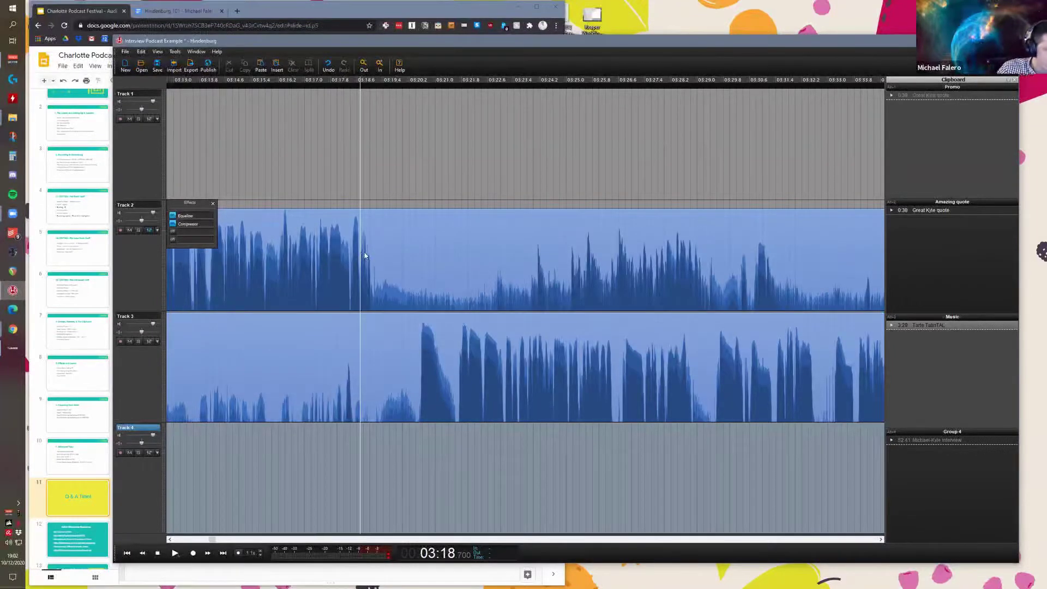
{"action": "scroll", "coordinate": [360, 256], "scroll_direction": "down", "scroll_amount": 3}
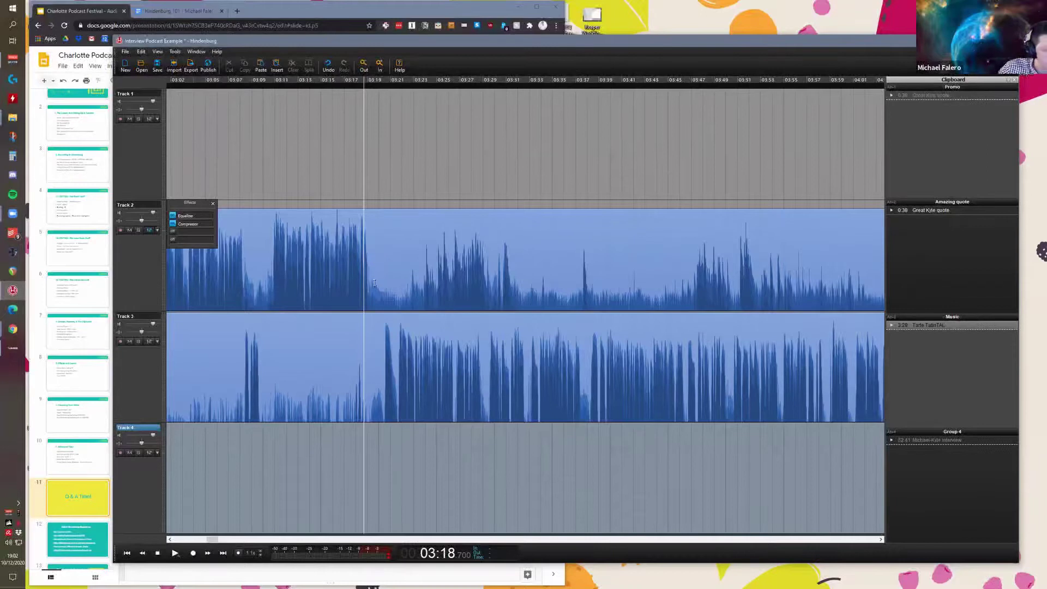
{"action": "scroll", "coordinate": [357, 329], "scroll_direction": "down", "scroll_amount": 3}
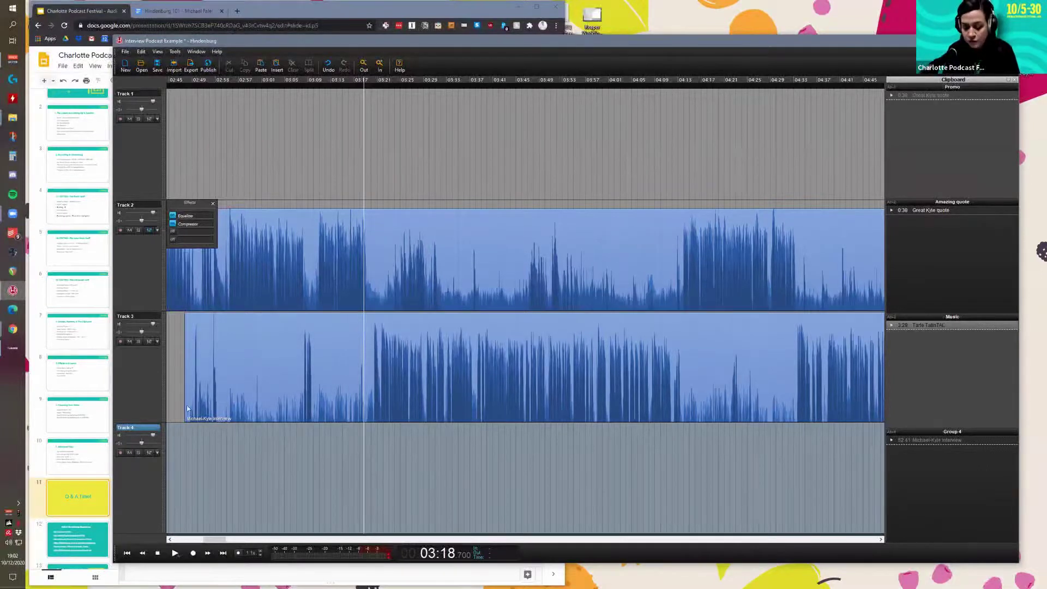
Step: Switch to the Google Slides deck, and view the "7. Advanced Tips!", Q & A and "Other Hindenburg Resources" slides
{"action": "left_click", "coordinate": [80, 538]}
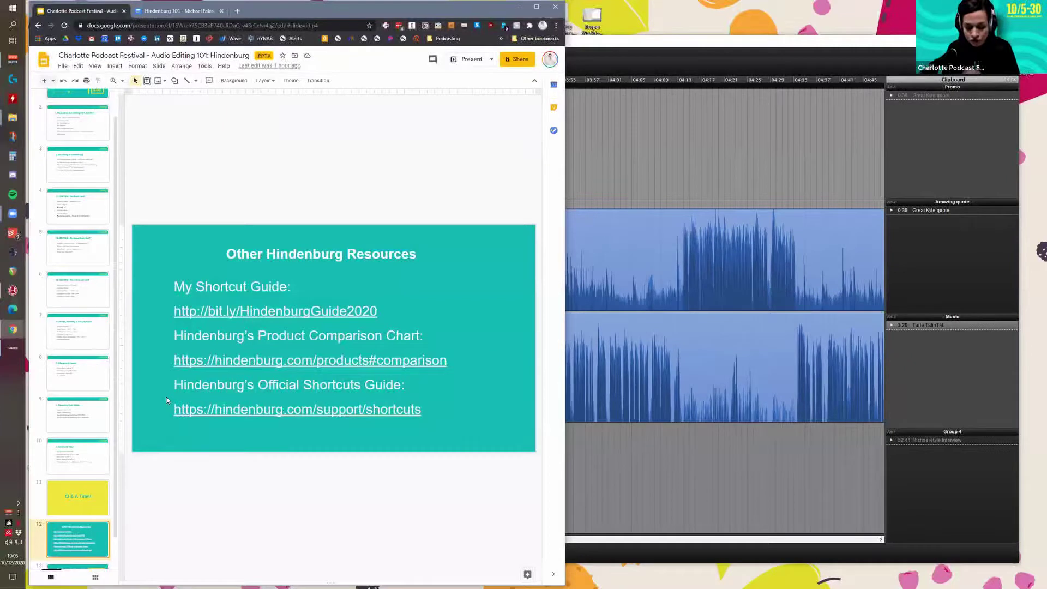
{"action": "left_click", "coordinate": [75, 456]}
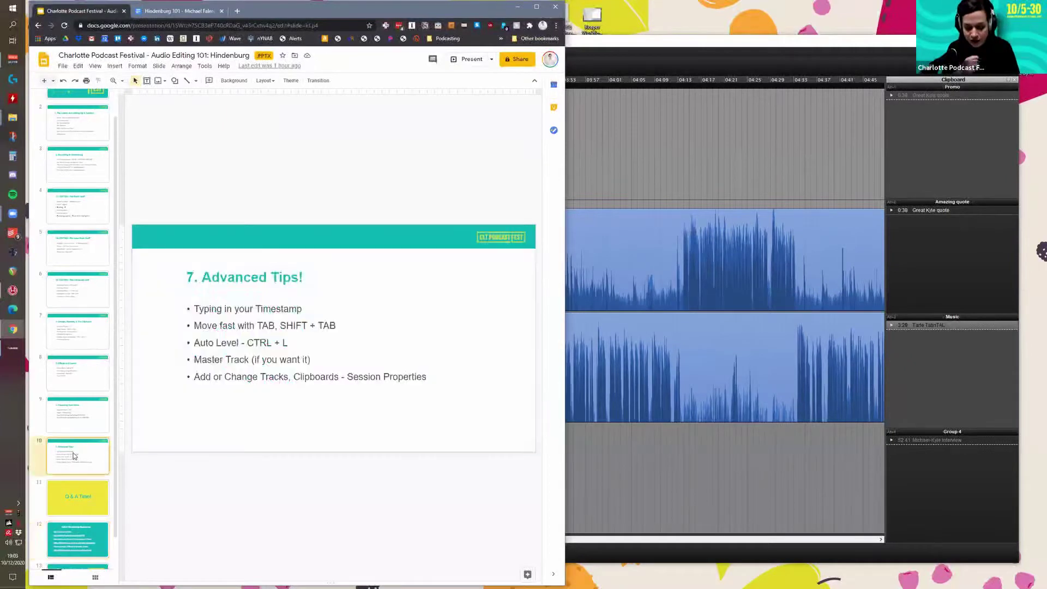
{"action": "left_click", "coordinate": [69, 505]}
{"action": "key", "text": "Down"}
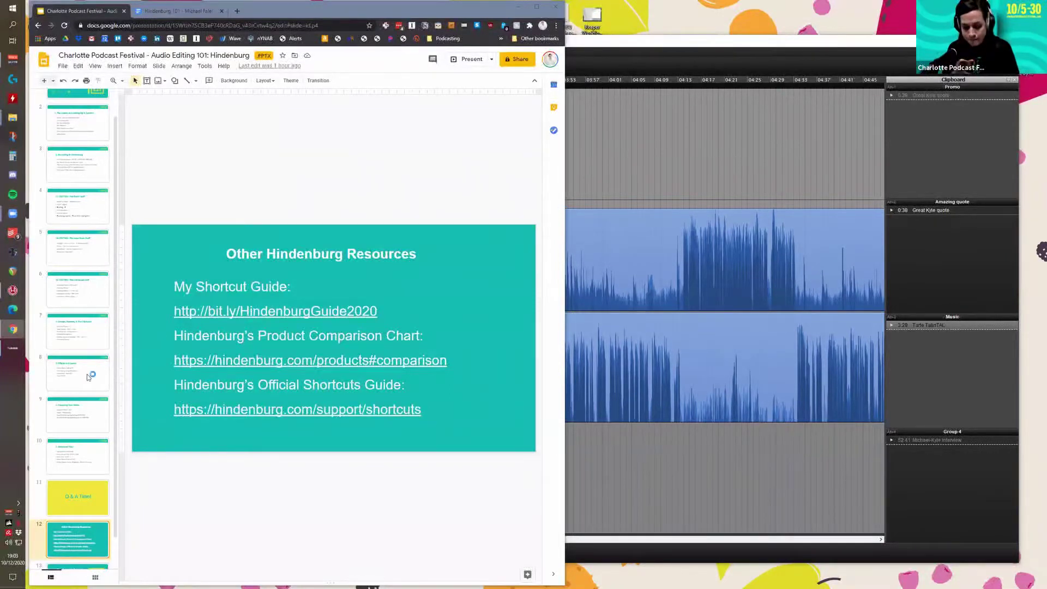
{"action": "scroll", "coordinate": [65, 500], "scroll_direction": "down", "scroll_amount": 1}
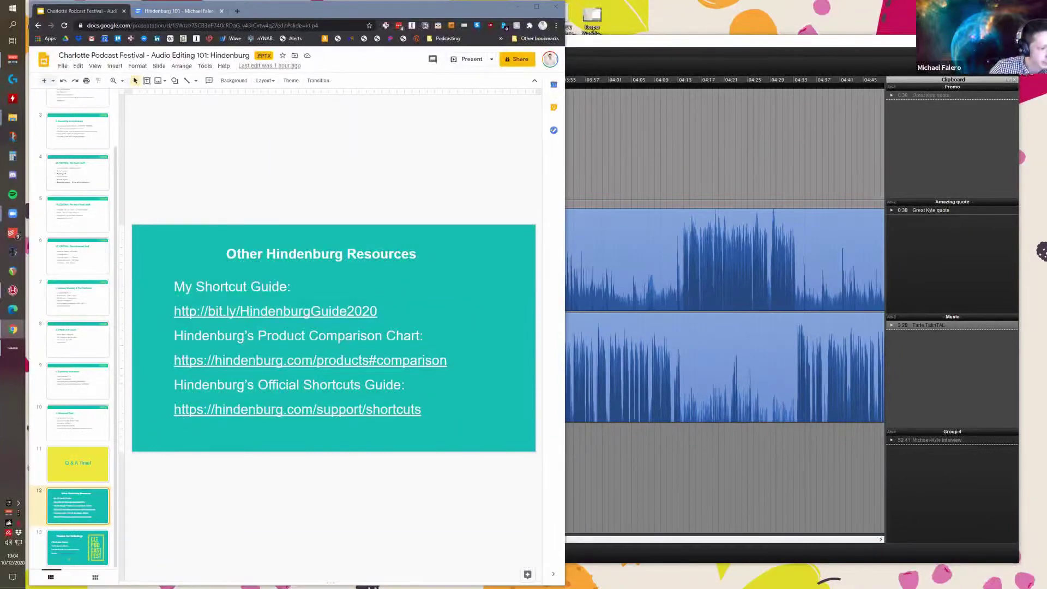
Step: View the Hindenburg 101 shortcut guide document, and return to the "Other Hindenburg Resources" slide
{"action": "key", "text": "ctrl+Tab"}
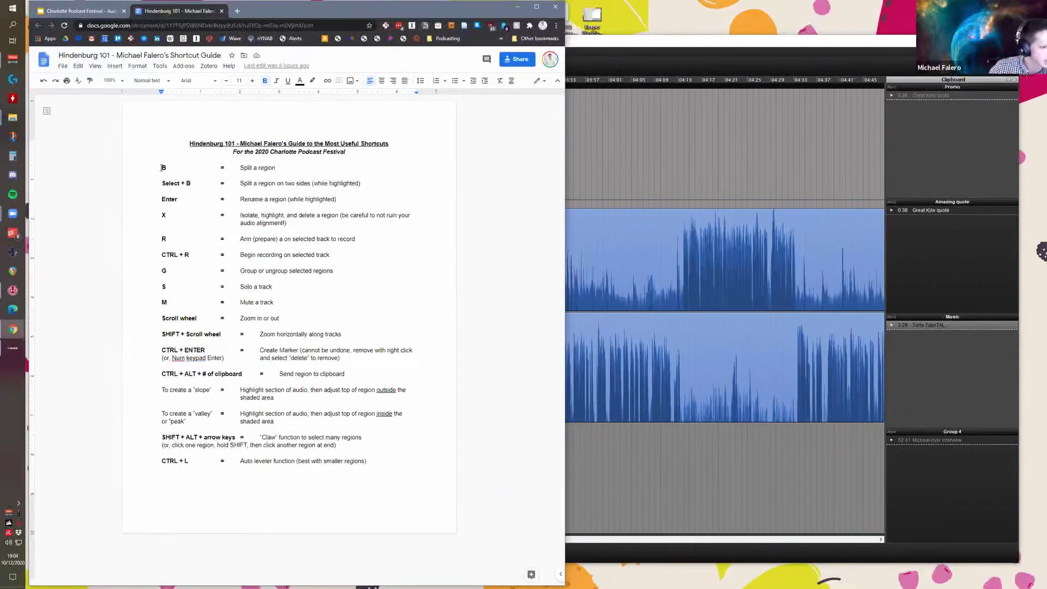
{"action": "left_click", "coordinate": [101, 11]}
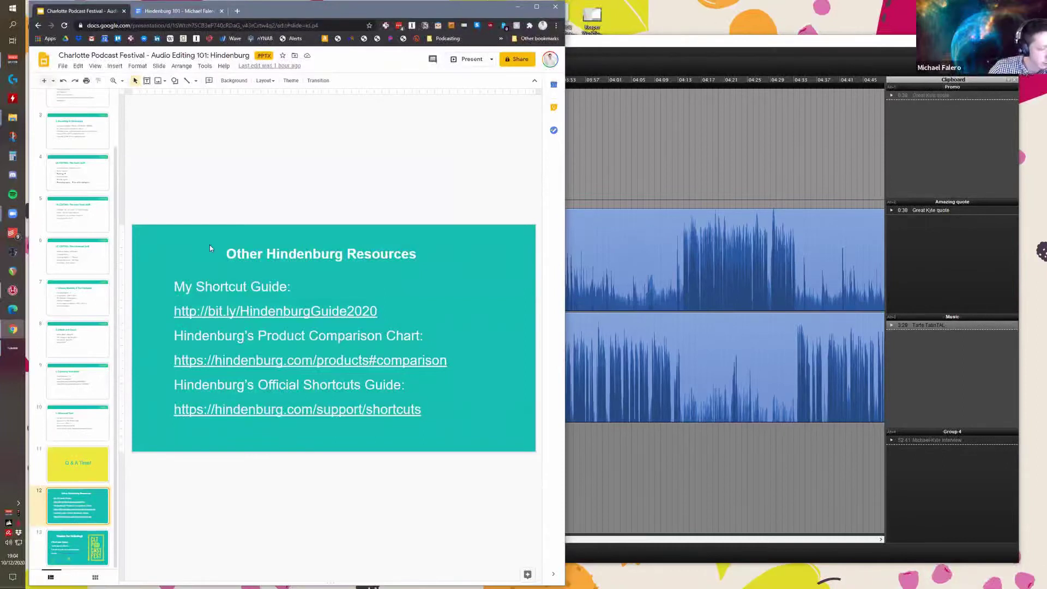
{"action": "key", "text": "ctrl+Tab"}
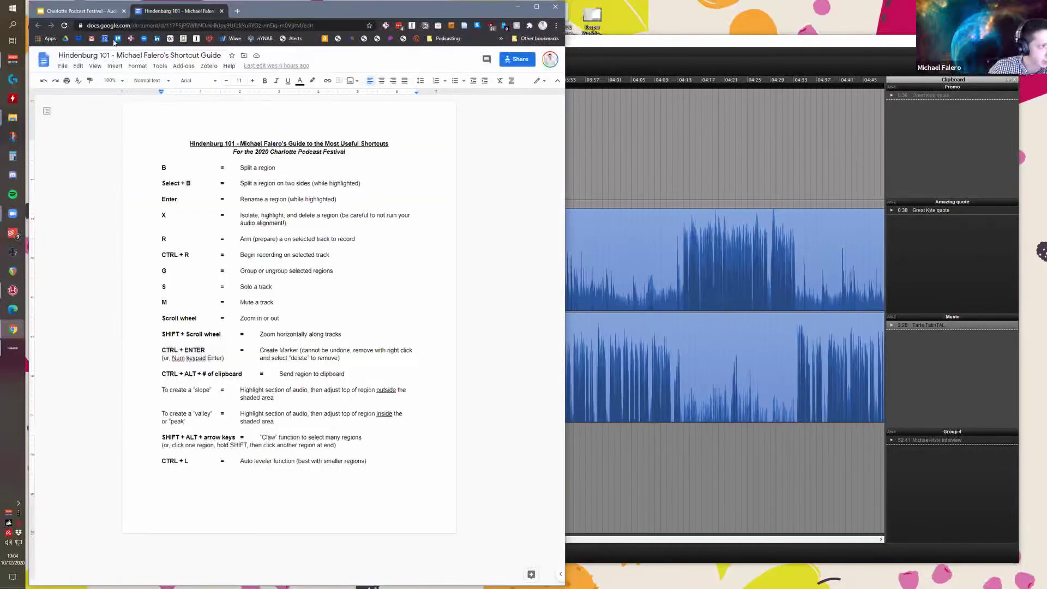
{"action": "left_click", "coordinate": [99, 15]}
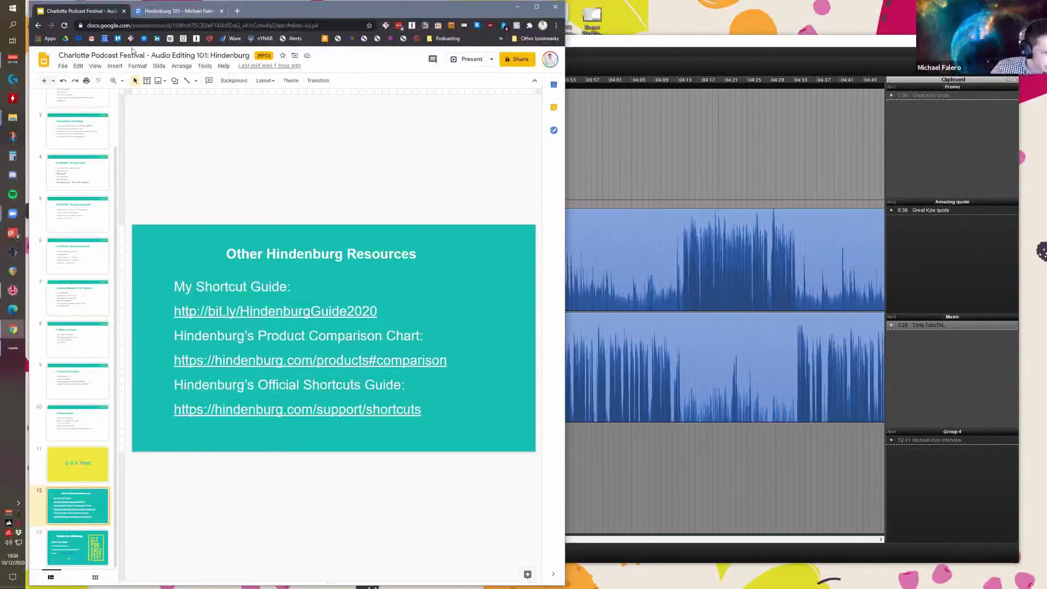